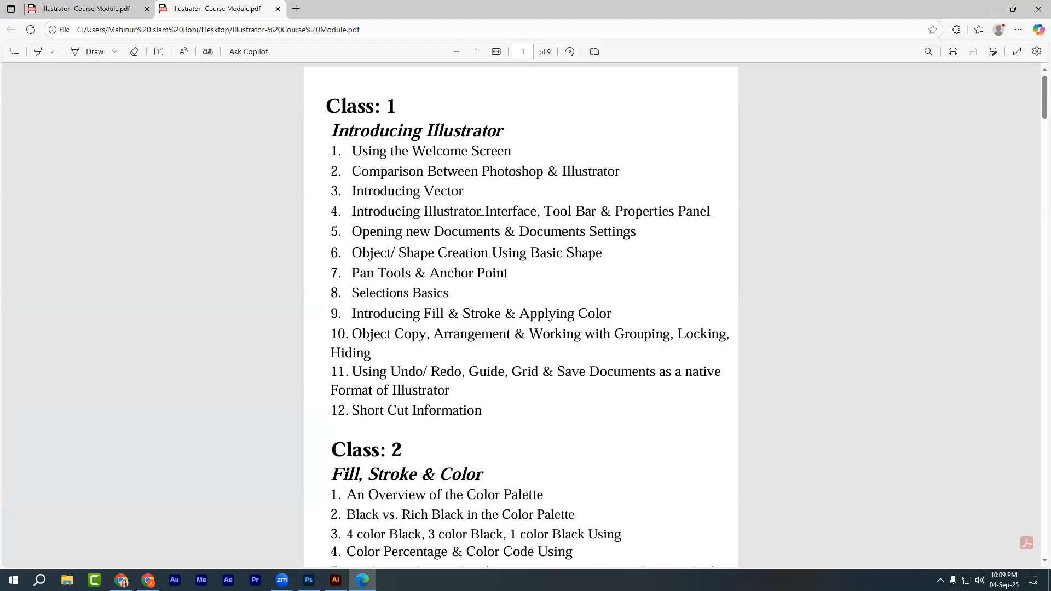
# Minimise the course module PDF, refresh the desktop and switch to Adobe Illustrator.
pyautogui.click(988, 9)
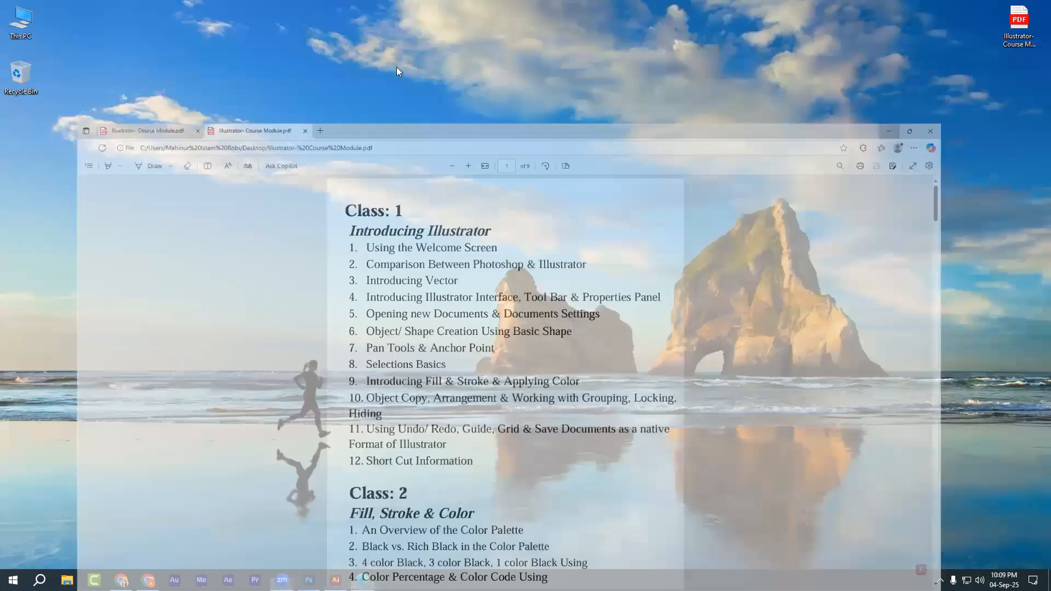
pyautogui.rightClick(396, 67)
pyautogui.click(416, 94)
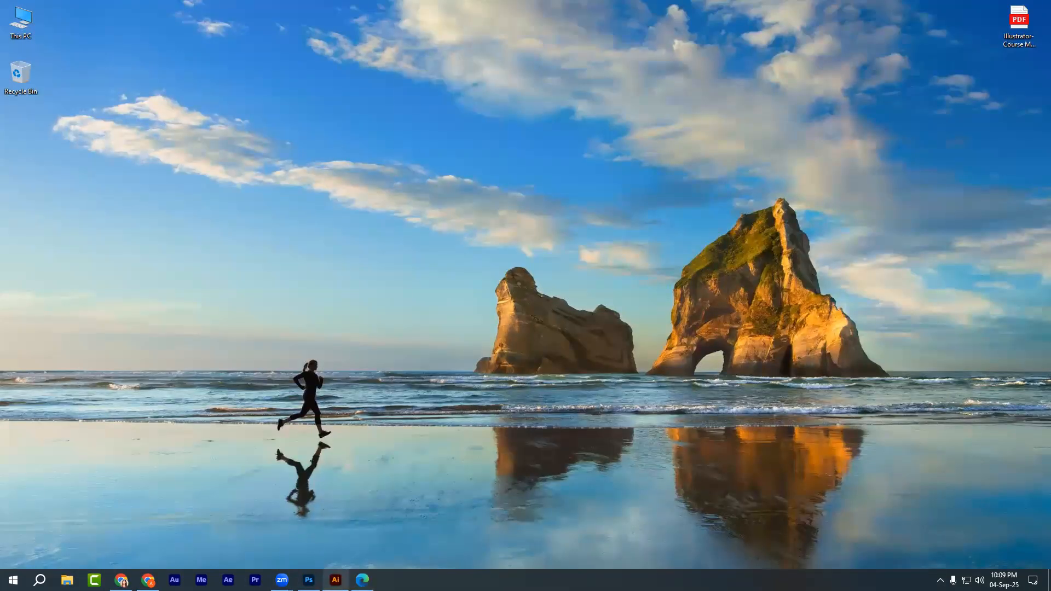
pyautogui.click(336, 580)
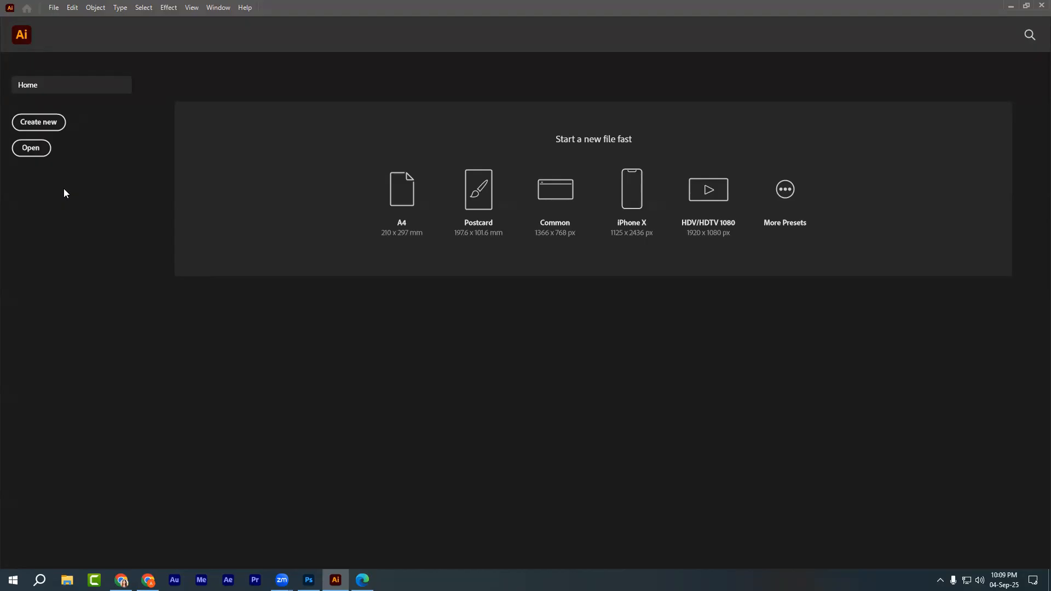
# Outline the Create new option with a red rectangle on a temporary screen capture, and discard the capture.
pyautogui.press('Print')
pyautogui.moveTo(5, 0); pyautogui.dragTo(903, 480)
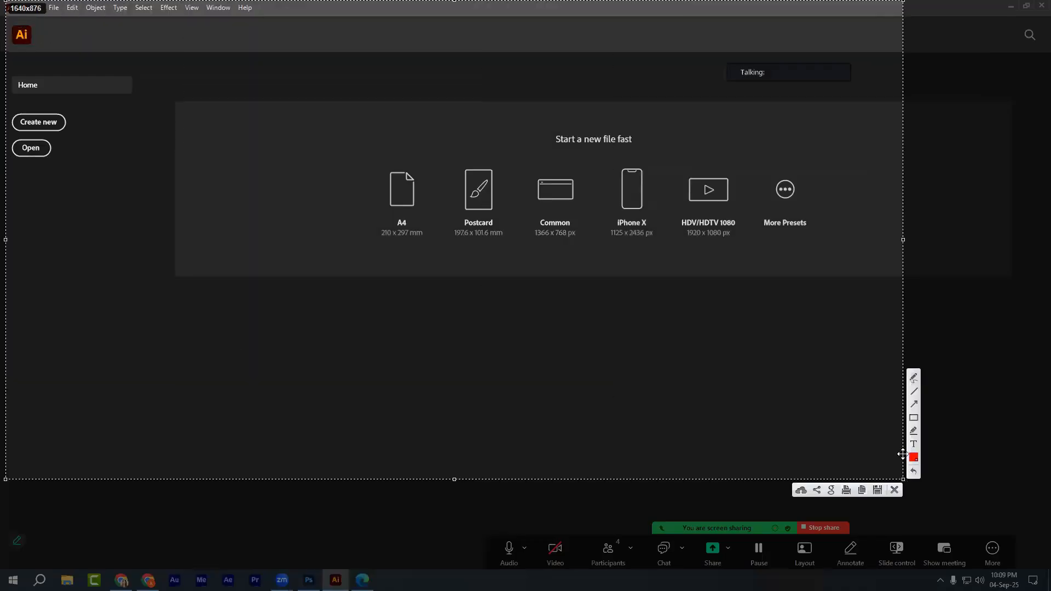
pyautogui.click(914, 418)
pyautogui.moveTo(8, 113)
pyautogui.mouseDown()
pyautogui.moveTo(61, 135)
pyautogui.moveTo(79, 131)
pyautogui.mouseUp()
pyautogui.click(894, 490)
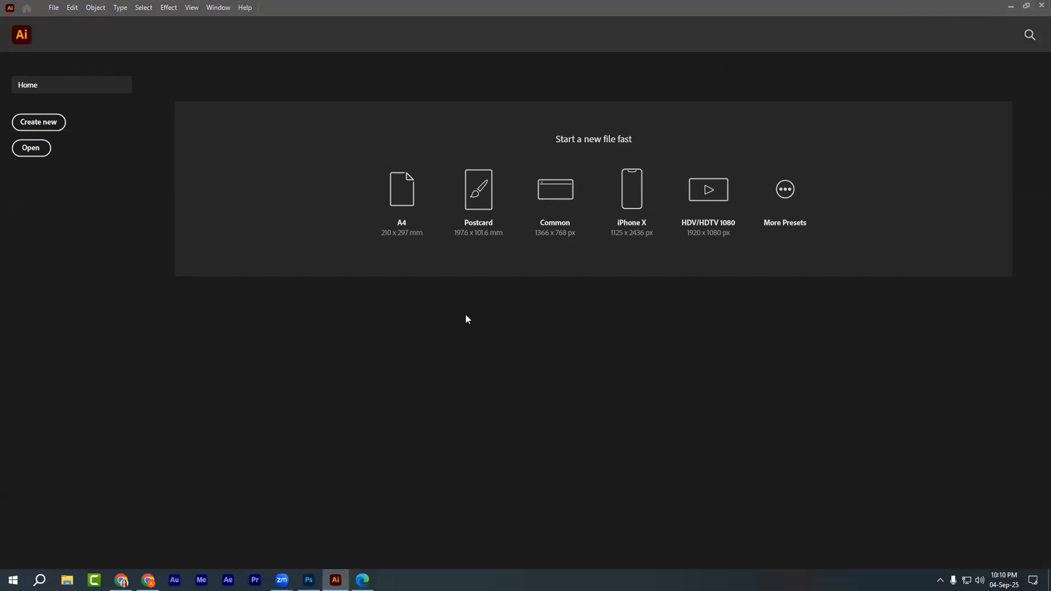
# Outline the Open option with a red rectangle on a new temporary screen capture, and discard the capture.
pyautogui.press('Print')
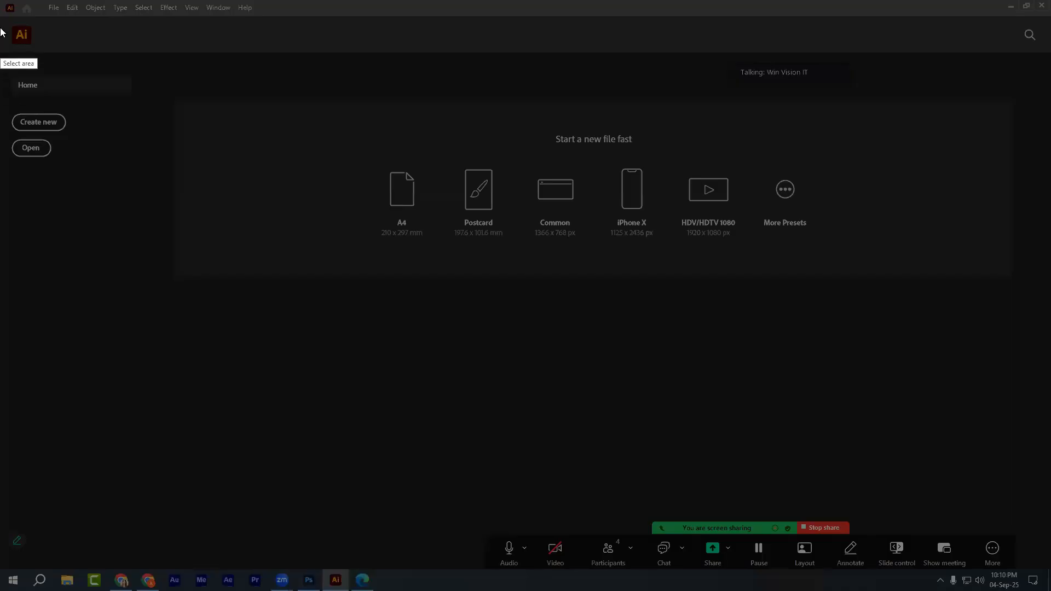
pyautogui.moveTo(0, 17); pyautogui.dragTo(872, 435)
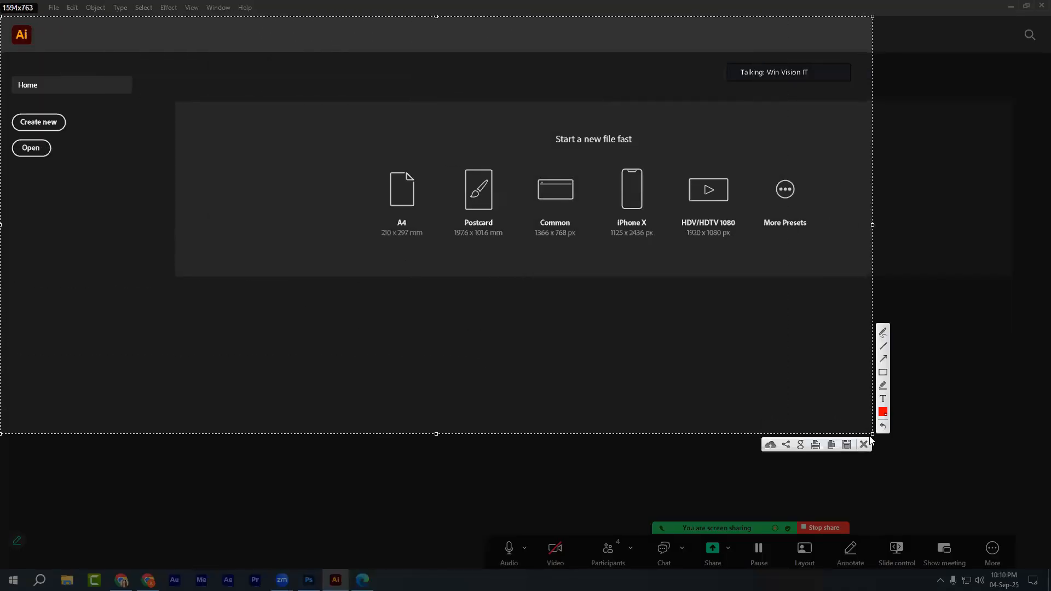
pyautogui.click(883, 376)
pyautogui.moveTo(4, 137); pyautogui.dragTo(70, 174)
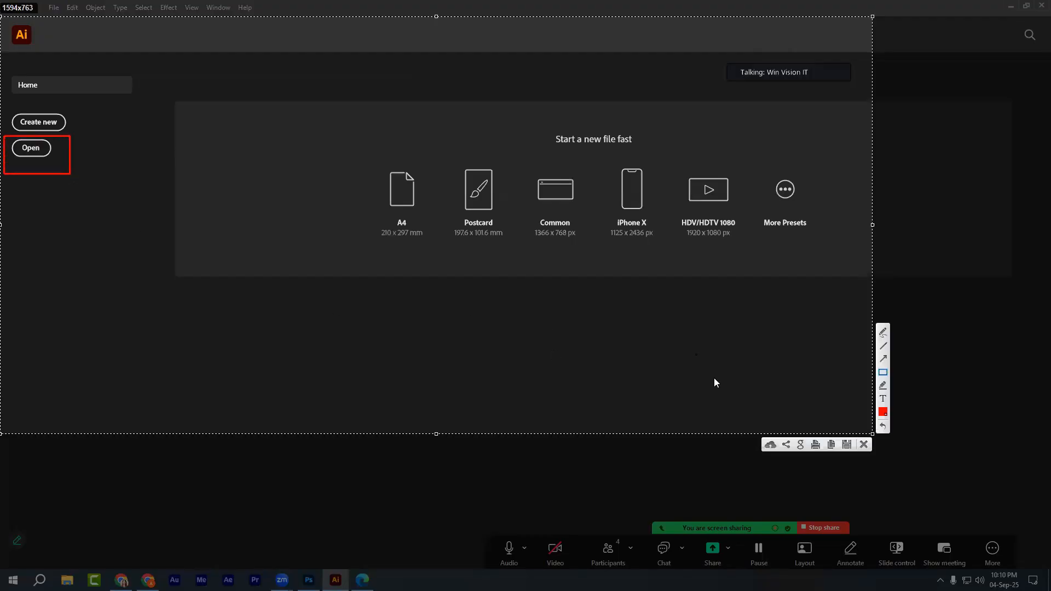
pyautogui.click(864, 445)
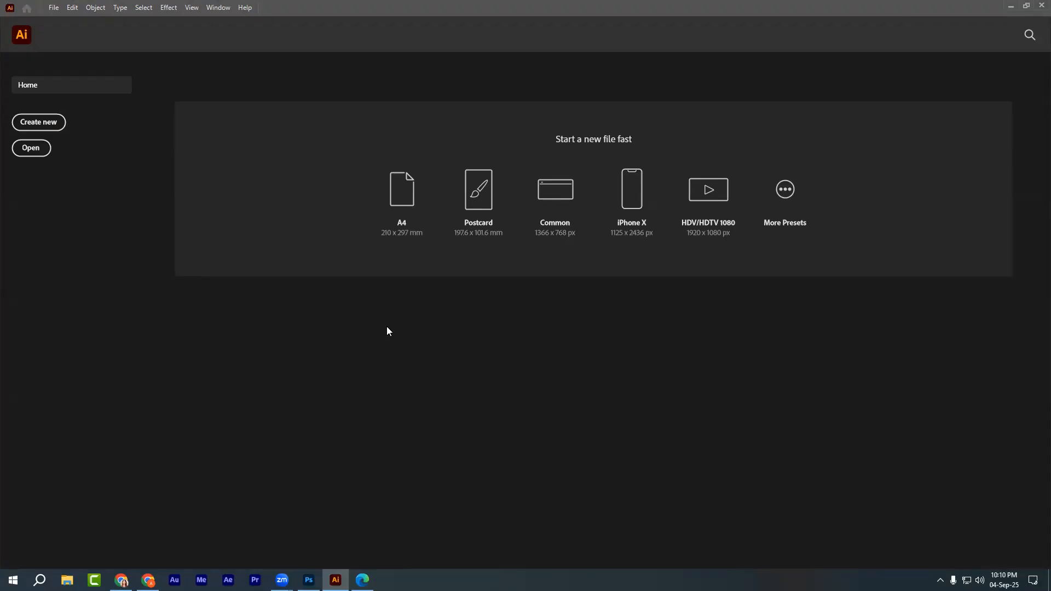
# Start setting up a new document and move the New Document dialog clear of the Create new and Open options.
pyautogui.click(39, 124)
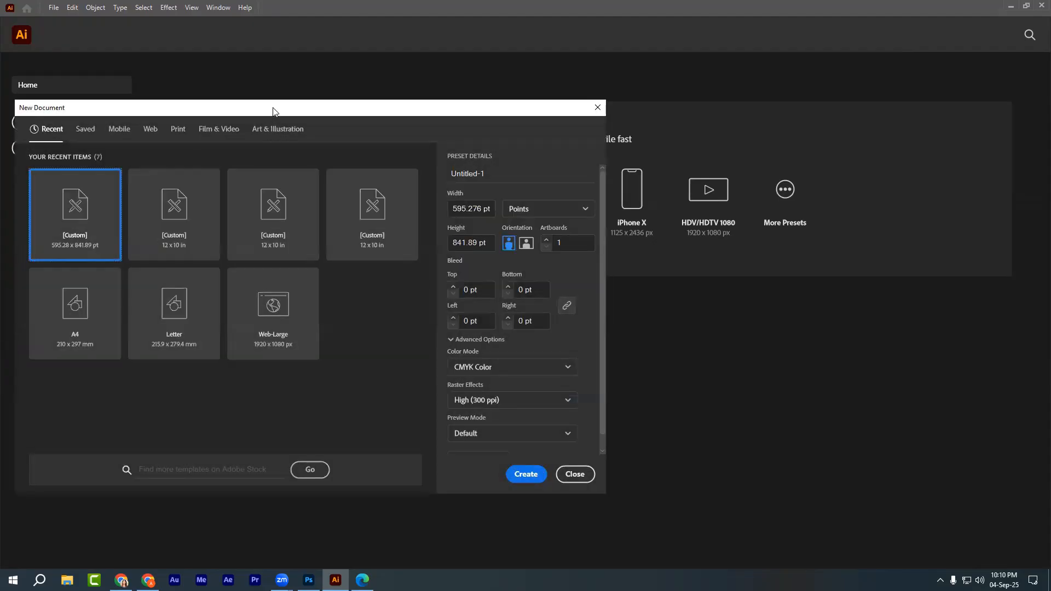
pyautogui.moveTo(274, 109); pyautogui.dragTo(530, 96)
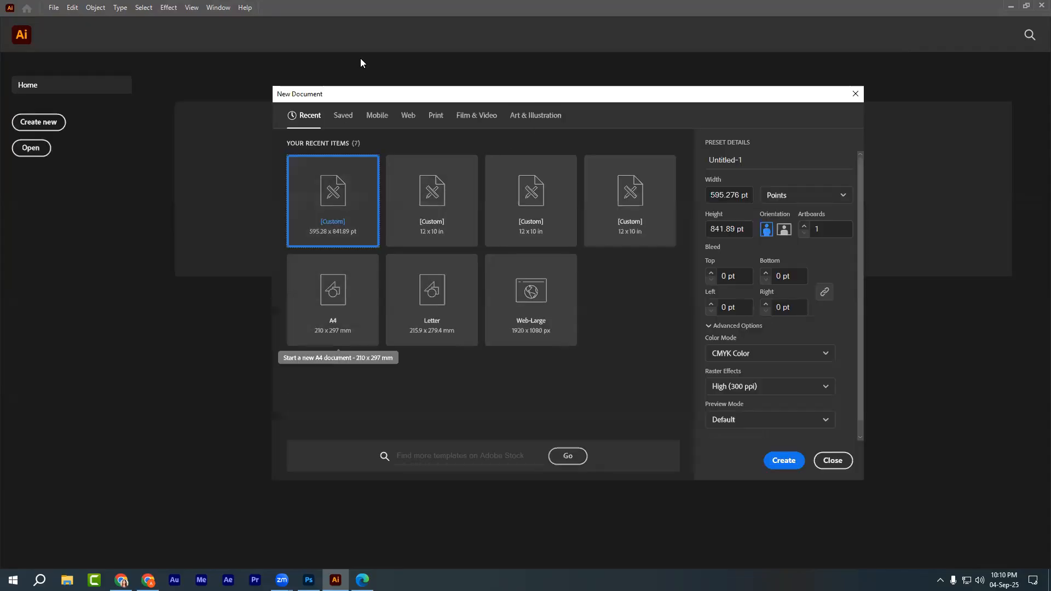
pyautogui.moveTo(362, 96); pyautogui.dragTo(266, 106)
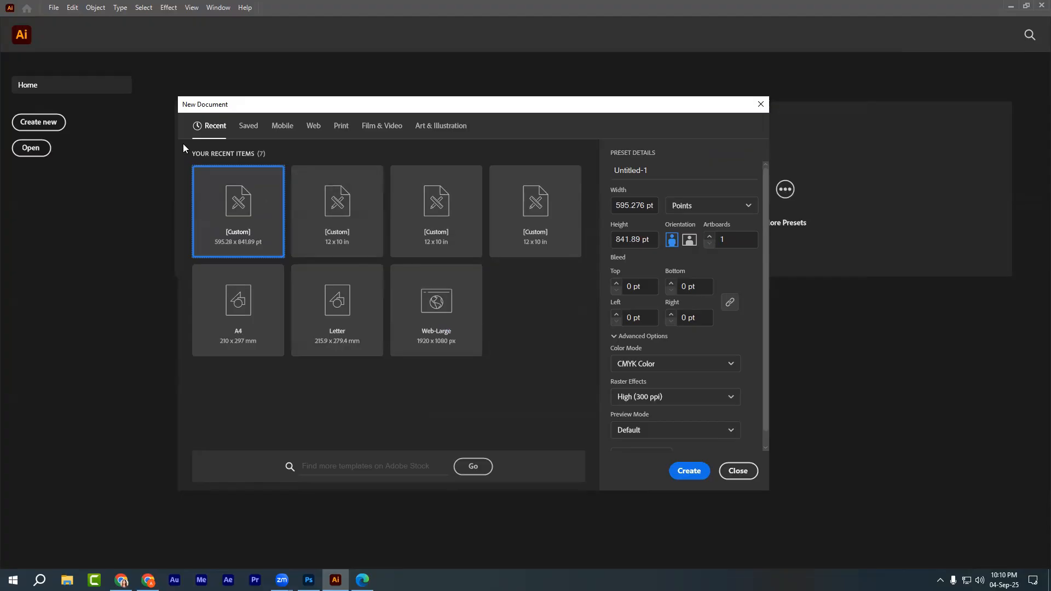
# Look through the Saved, Mobile, Web and Print preset categories and return to the recent items.
pyautogui.click(249, 128)
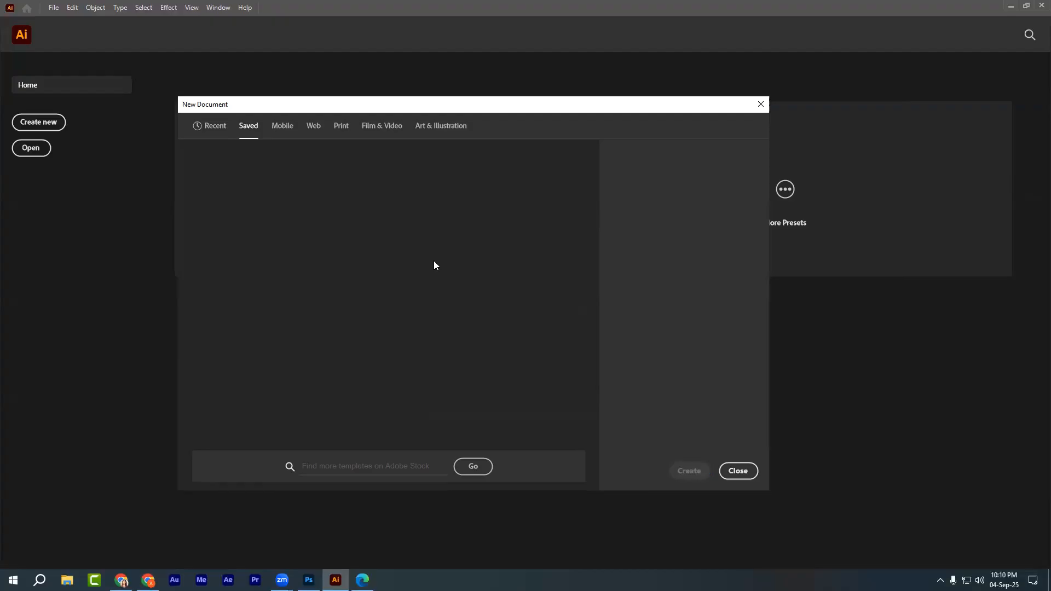
pyautogui.click(283, 128)
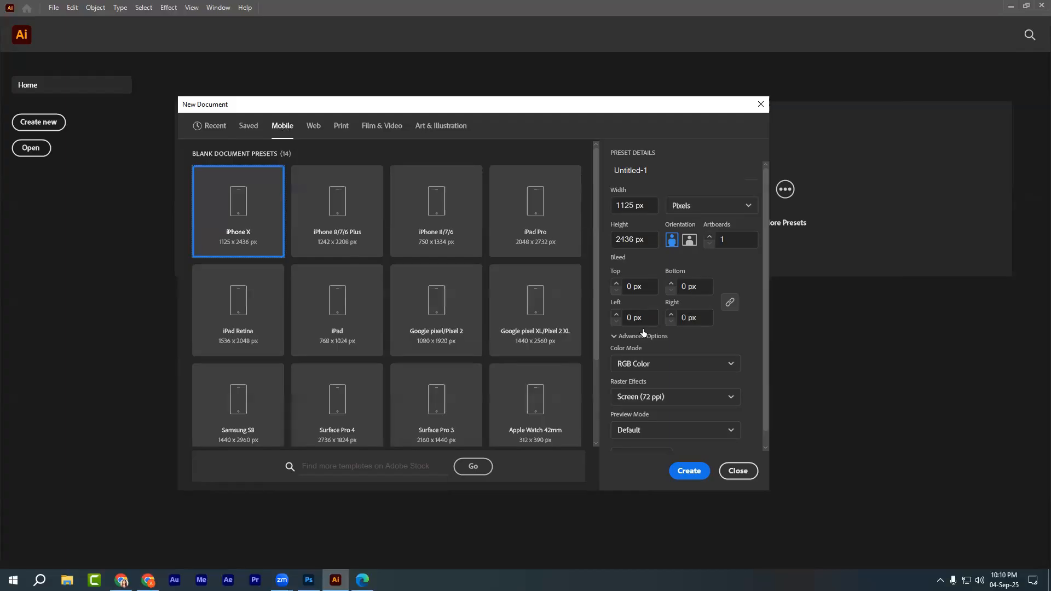
pyautogui.click(314, 126)
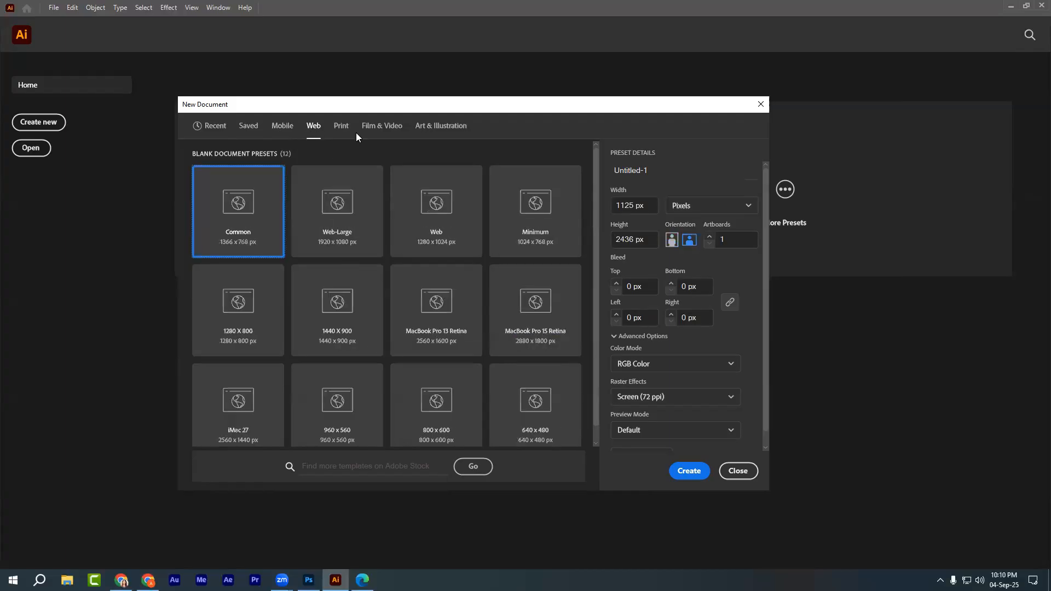
pyautogui.click(340, 126)
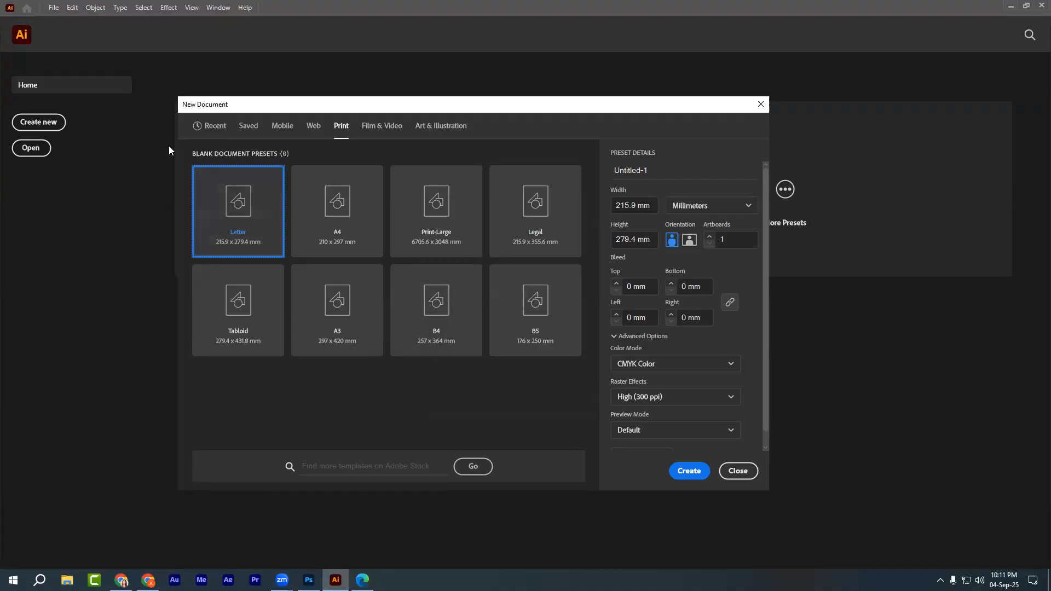
pyautogui.click(215, 127)
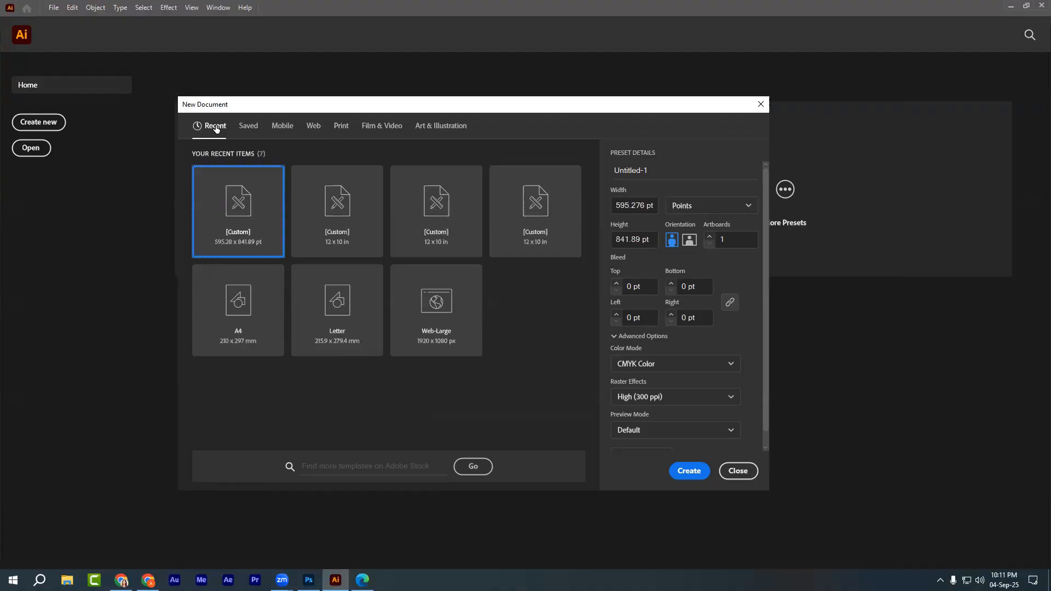
# Name the new document "1st Class".
pyautogui.click(646, 168)
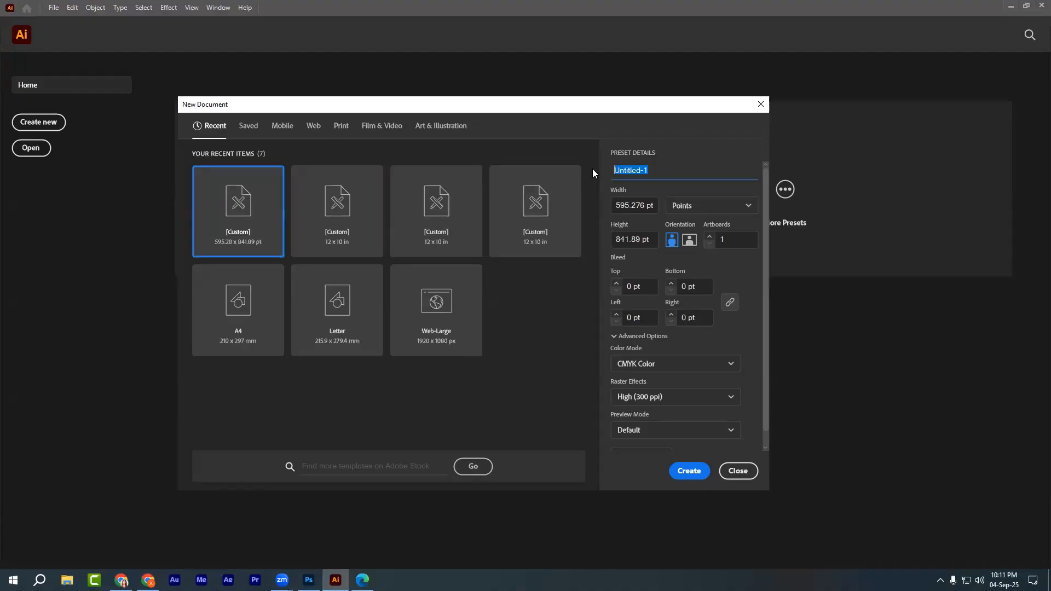
pyautogui.write('1st Class')
pyautogui.moveTo(656, 170); pyautogui.dragTo(591, 171)
# Mark the preset details area with a red rectangle and an arrow on a temporary screen capture, and discard it.
pyautogui.press('Print')
pyautogui.moveTo(168, 83)
pyautogui.mouseDown()
pyautogui.moveTo(285, 265)
pyautogui.moveTo(718, 500)
pyautogui.moveTo(796, 506)
pyautogui.mouseUp()
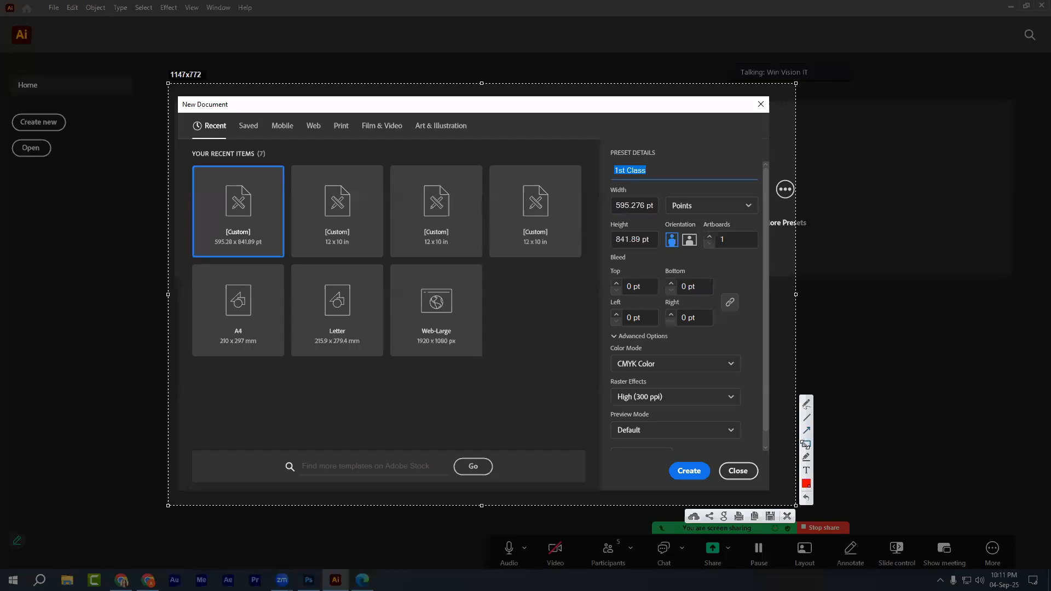
pyautogui.moveTo(590, 127)
pyautogui.mouseDown()
pyautogui.moveTo(737, 329)
pyautogui.moveTo(777, 449)
pyautogui.moveTo(777, 499)
pyautogui.mouseUp()
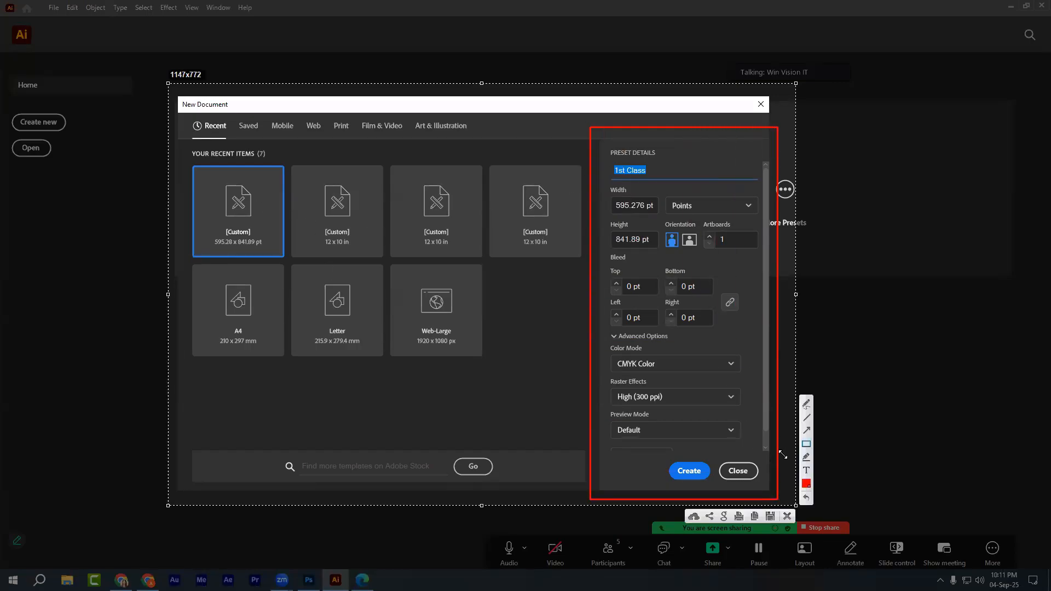
pyautogui.click(805, 430)
pyautogui.moveTo(400, 386); pyautogui.dragTo(619, 289)
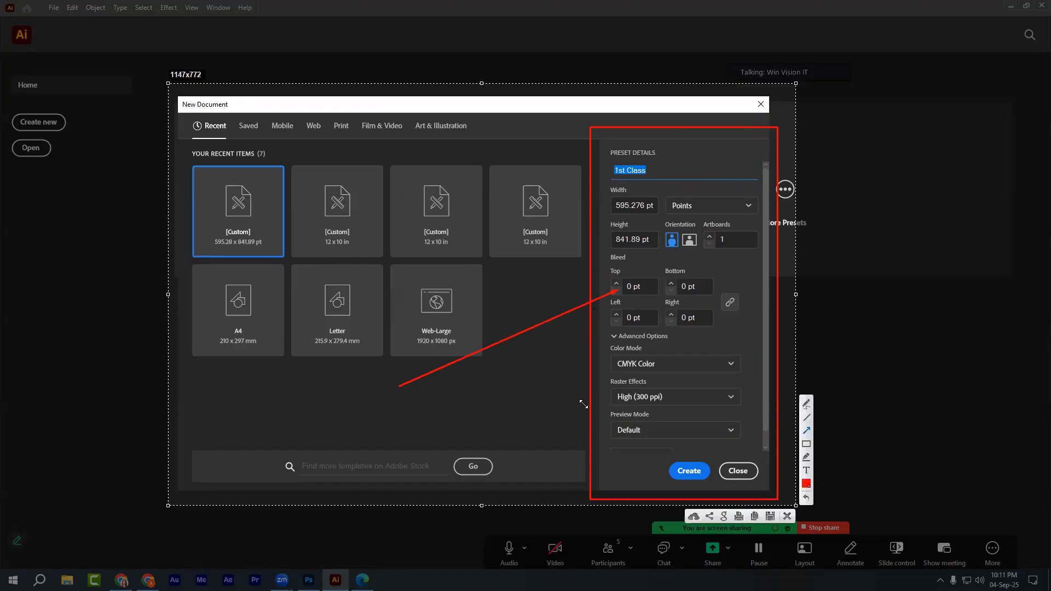
pyautogui.click(787, 516)
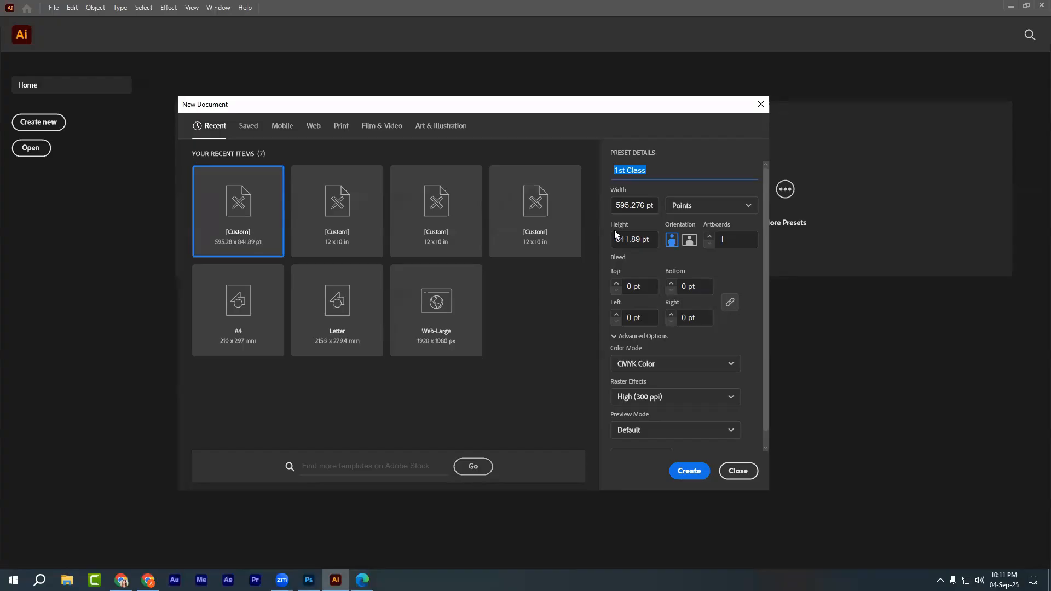
# Show the available measurement units, outline the whole list on a temporary screen capture, and discard the capture.
pyautogui.click(697, 206)
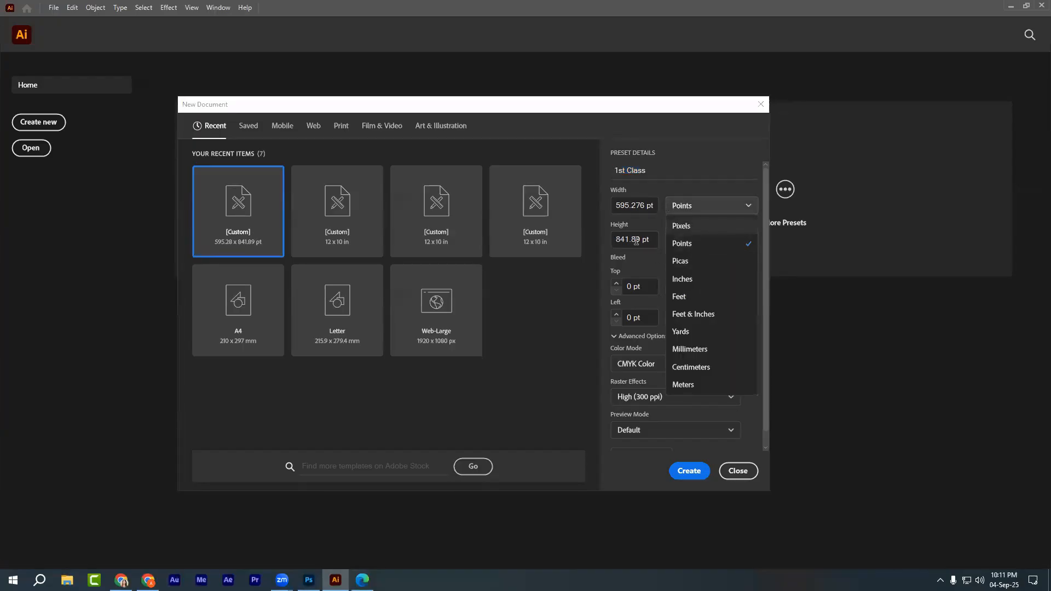
pyautogui.press('Print')
pyautogui.moveTo(563, 91); pyautogui.dragTo(794, 509)
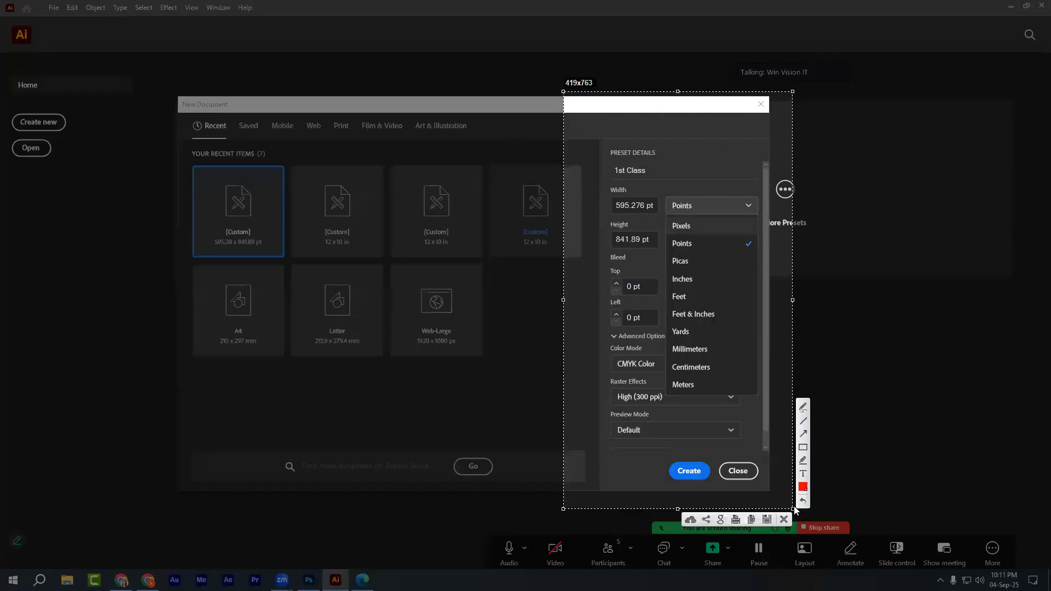
pyautogui.click(803, 447)
pyautogui.moveTo(655, 196)
pyautogui.mouseDown()
pyautogui.moveTo(719, 369)
pyautogui.moveTo(762, 422)
pyautogui.mouseUp()
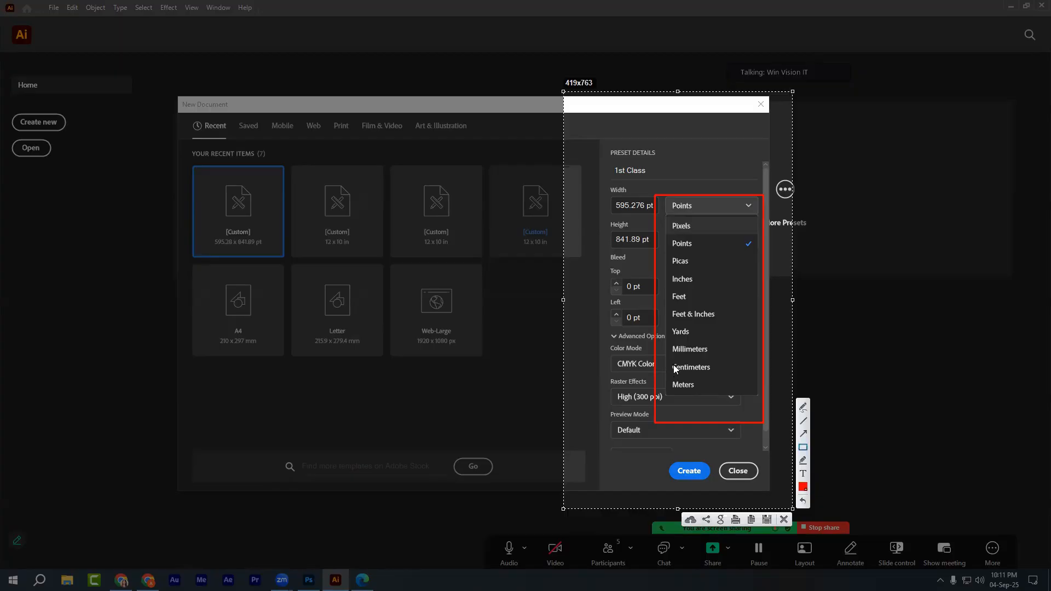
pyautogui.click(785, 519)
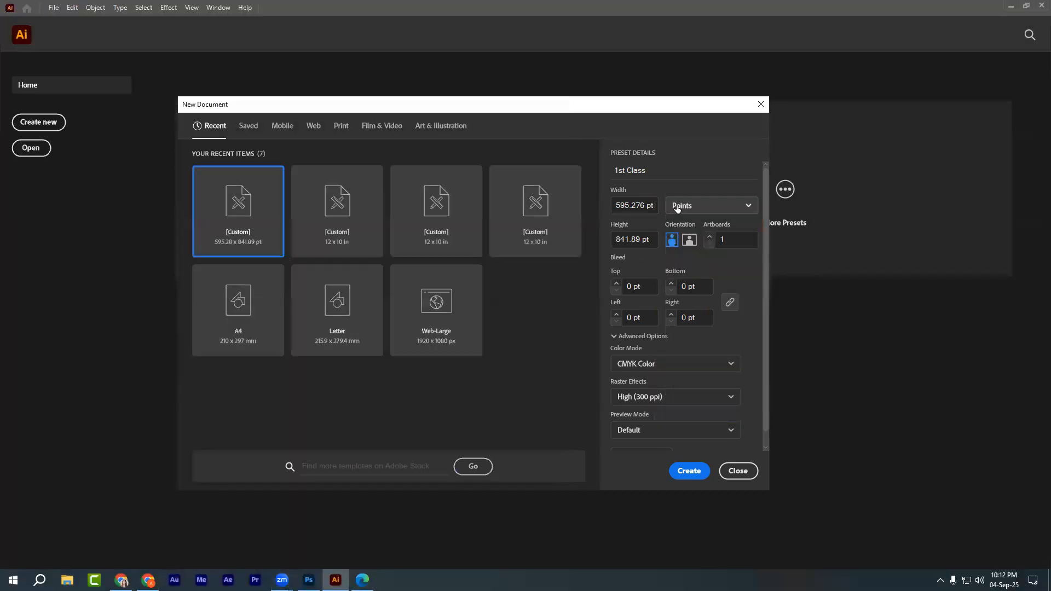
# Mark the Pixels, Feet & Inches and Centimeters units with red rectangles on a temporary screen capture, and discard it.
pyautogui.click(710, 207)
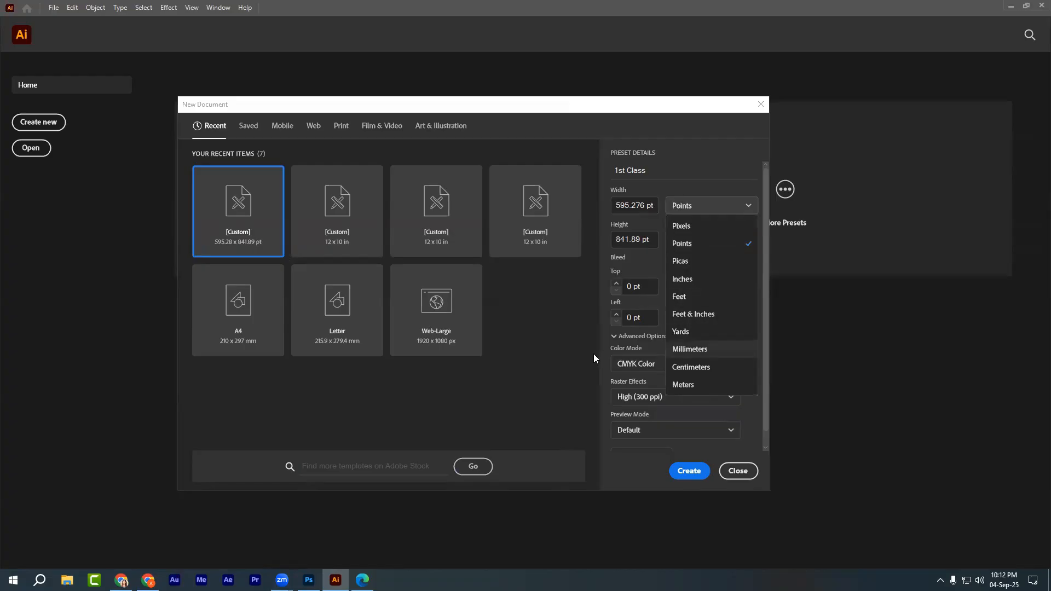
pyautogui.press('Print')
pyautogui.moveTo(622, 169); pyautogui.dragTo(810, 442)
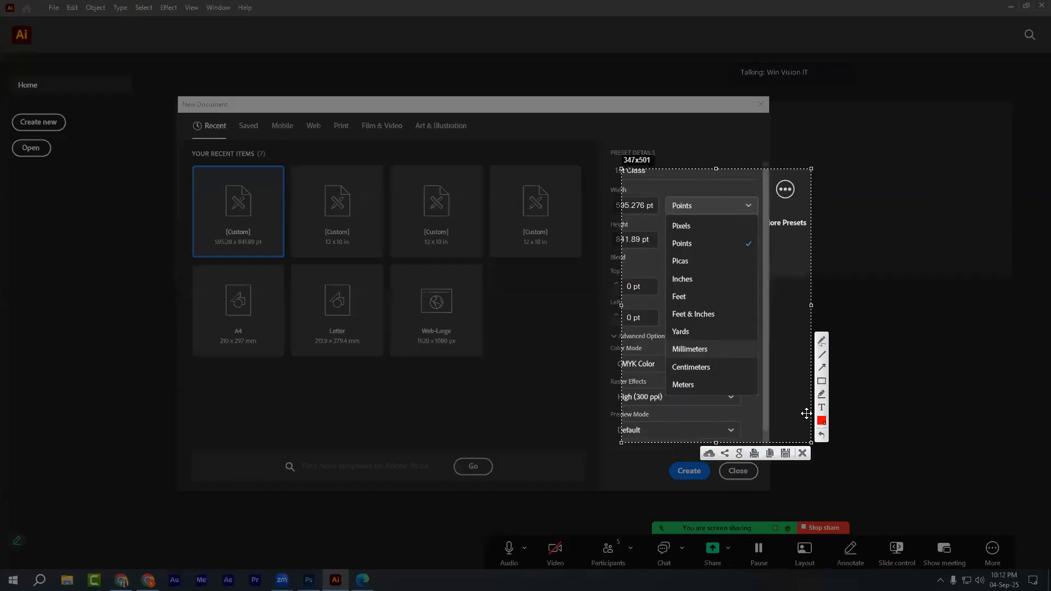
pyautogui.click(821, 381)
pyautogui.moveTo(665, 216); pyautogui.dragTo(723, 235)
pyautogui.moveTo(665, 304); pyautogui.dragTo(729, 323)
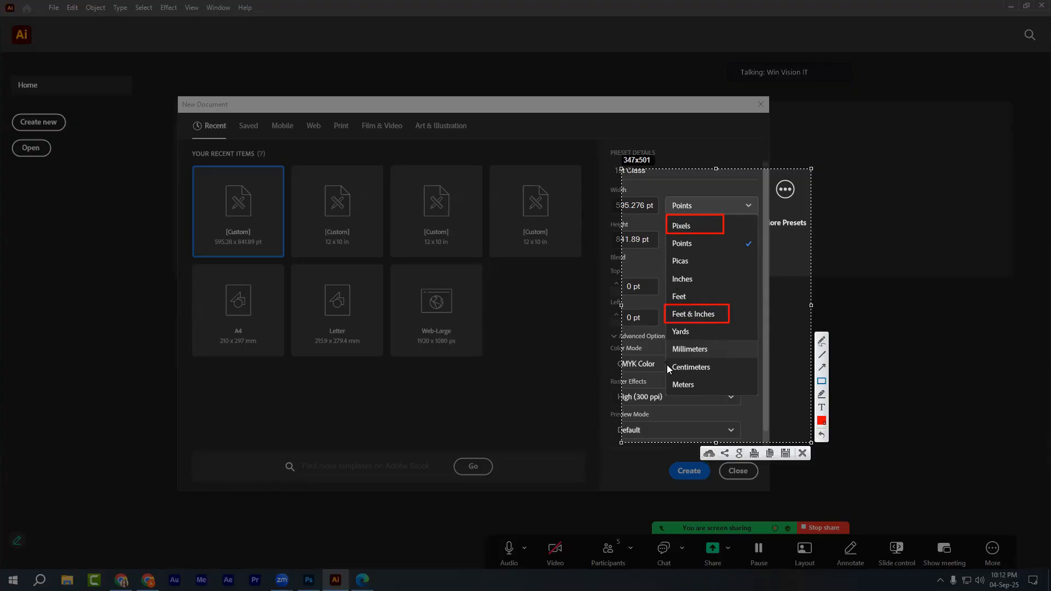
pyautogui.moveTo(666, 360); pyautogui.dragTo(728, 379)
pyautogui.click(802, 454)
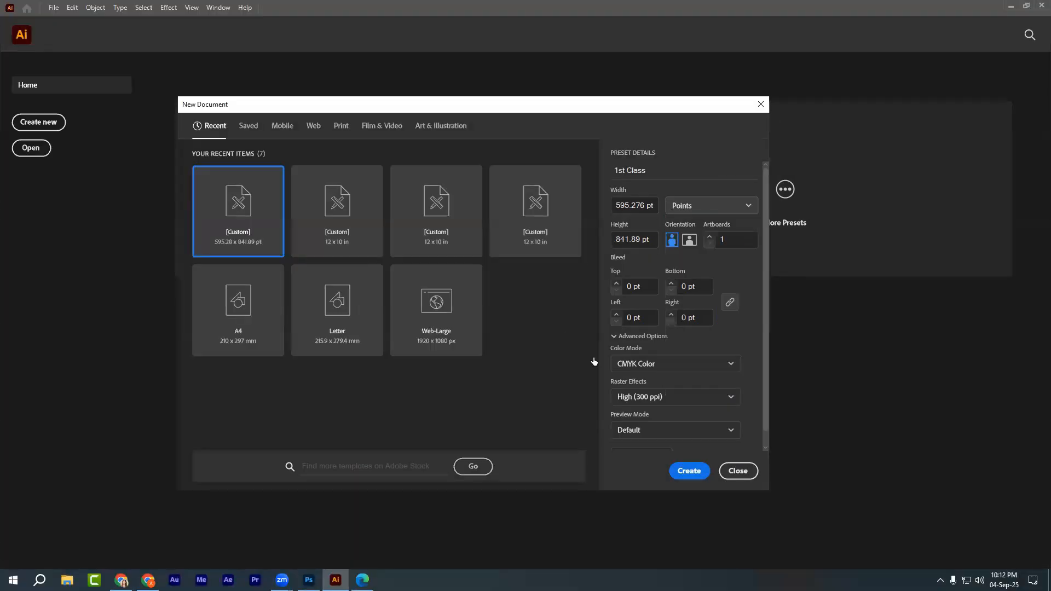
# Change the document units to Feet & Inches and set the width to 5.6 in and the height to 9 in.
pyautogui.click(677, 208)
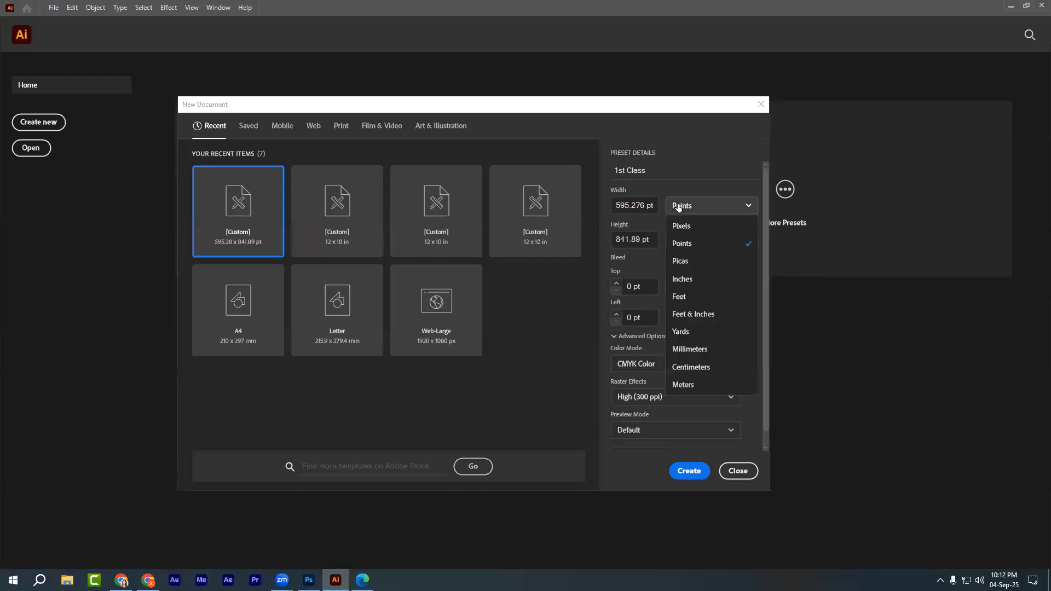
pyautogui.click(687, 313)
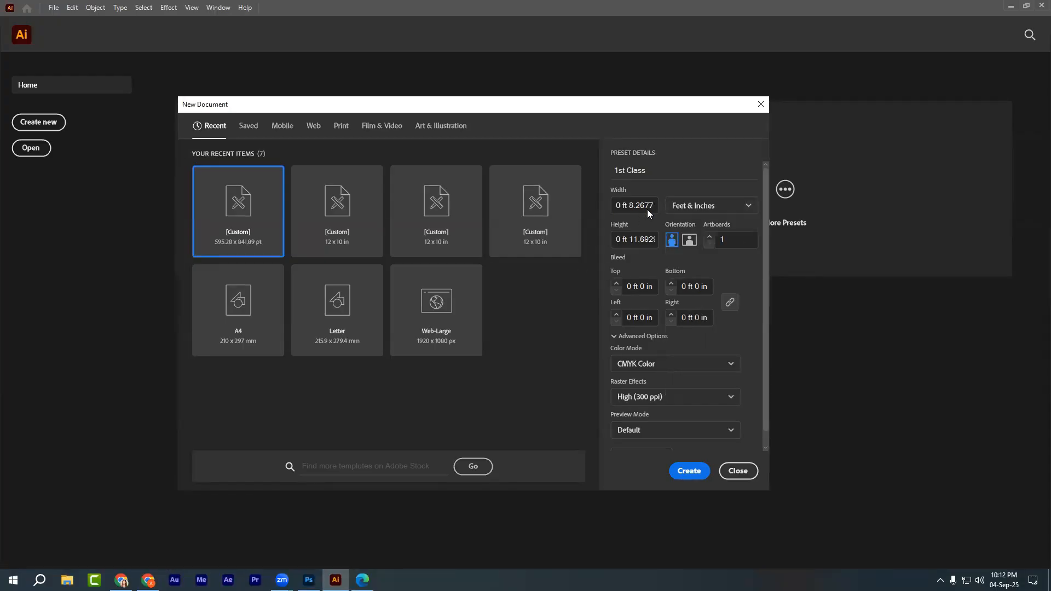
pyautogui.moveTo(653, 204); pyautogui.dragTo(601, 208)
pyautogui.write('5.6')
pyautogui.click(645, 239)
pyautogui.moveTo(652, 239); pyautogui.dragTo(581, 242)
pyautogui.write('9 in')
pyautogui.press('Return')
# Show the unit choices and re-enter the document width as 5.6 without a unit in Feet & Inches.
pyautogui.click(682, 207)
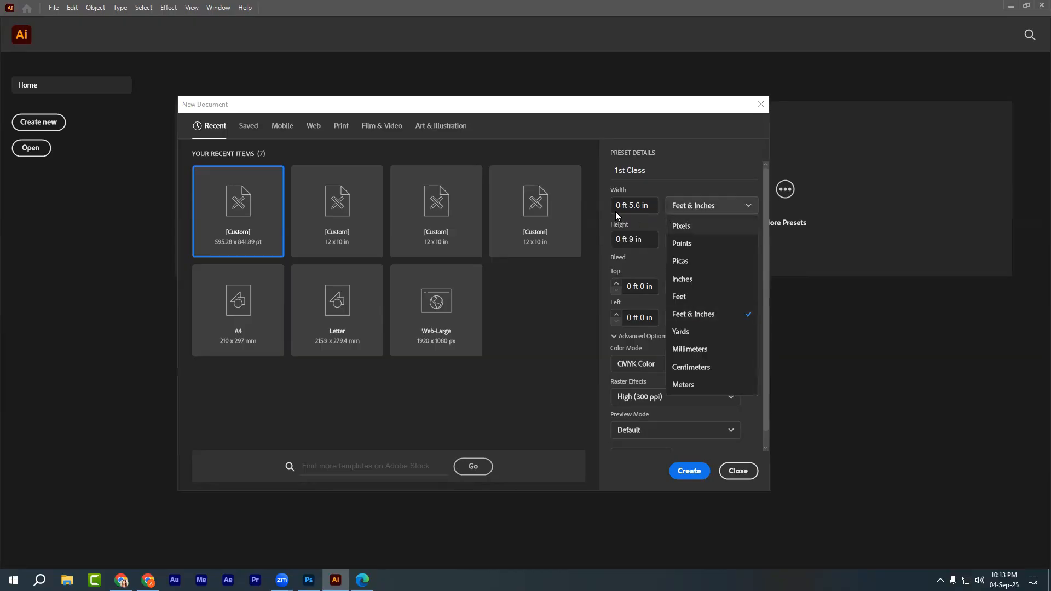
pyautogui.click(638, 211)
pyautogui.moveTo(654, 206); pyautogui.dragTo(595, 210)
pyautogui.write('5.6')
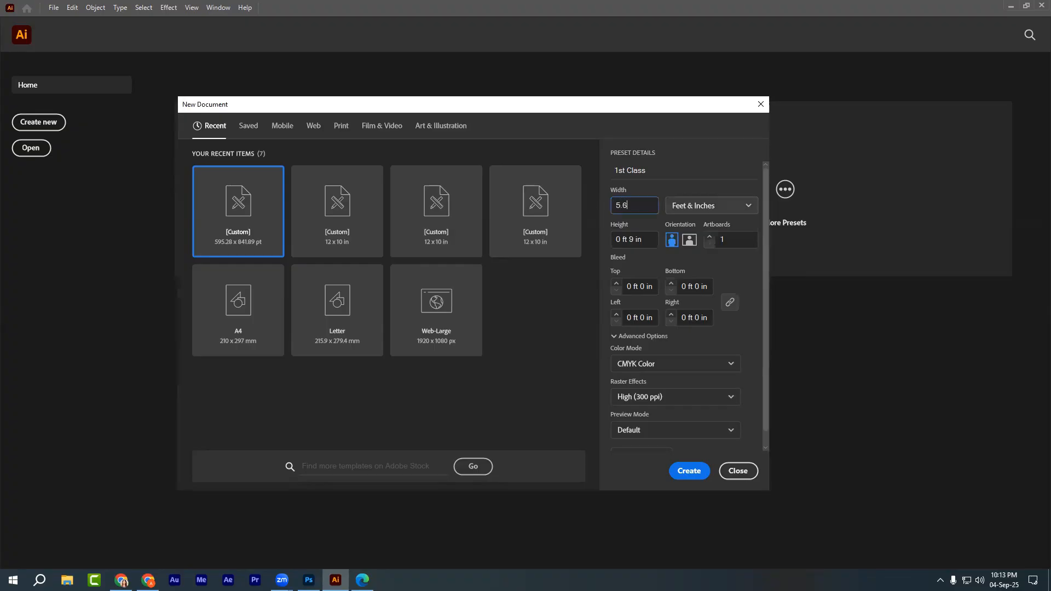
pyautogui.click(647, 238)
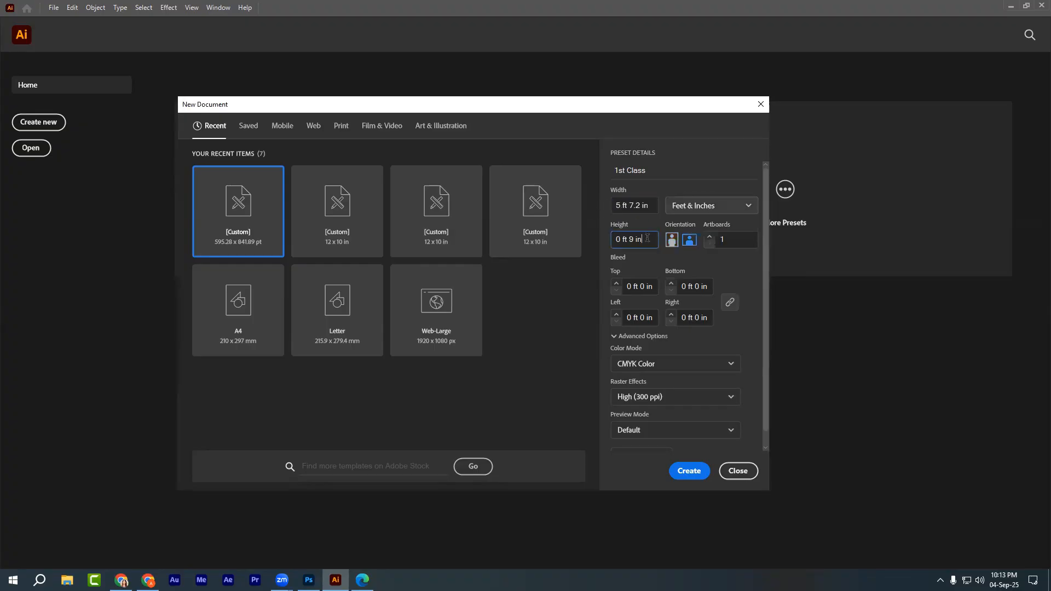
pyautogui.click(622, 206)
pyautogui.click(627, 205)
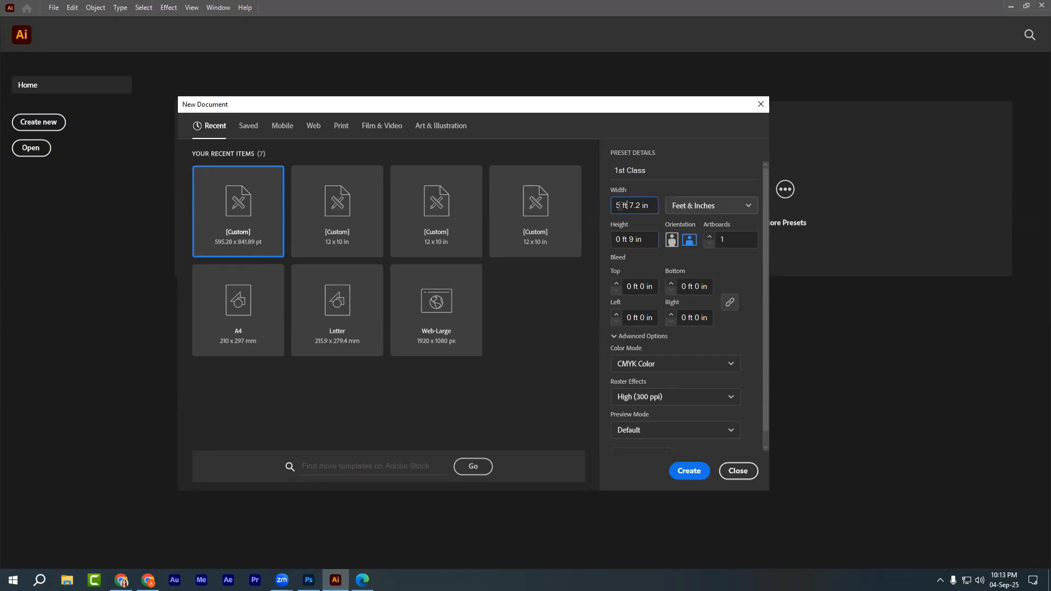
# Switch the document units to Pixels and back to Feet & Inches to compare how the width is expressed.
pyautogui.click(685, 208)
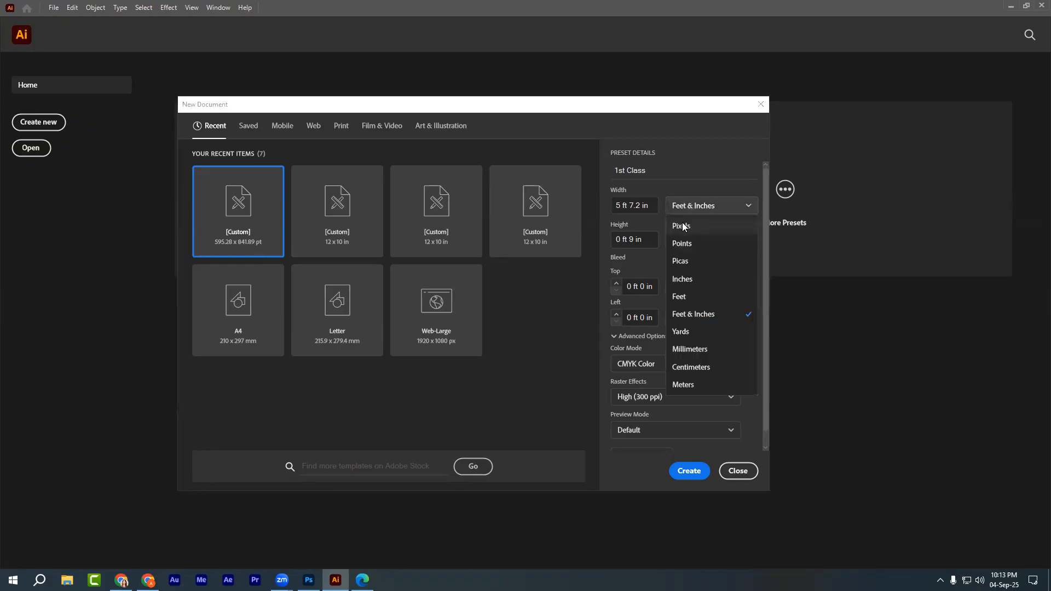
pyautogui.click(715, 227)
pyautogui.click(648, 206)
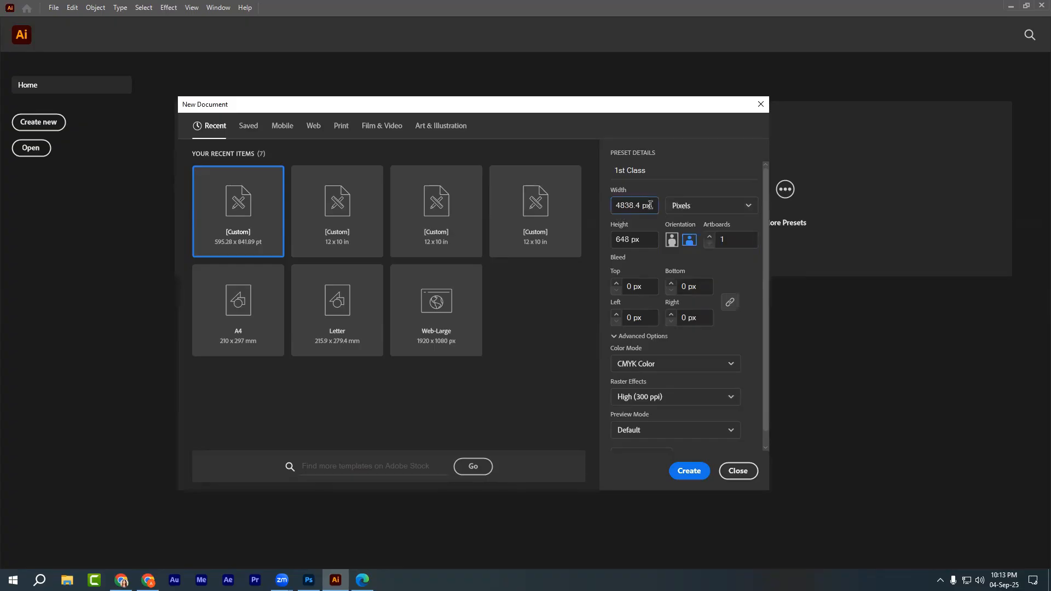
pyautogui.click(681, 206)
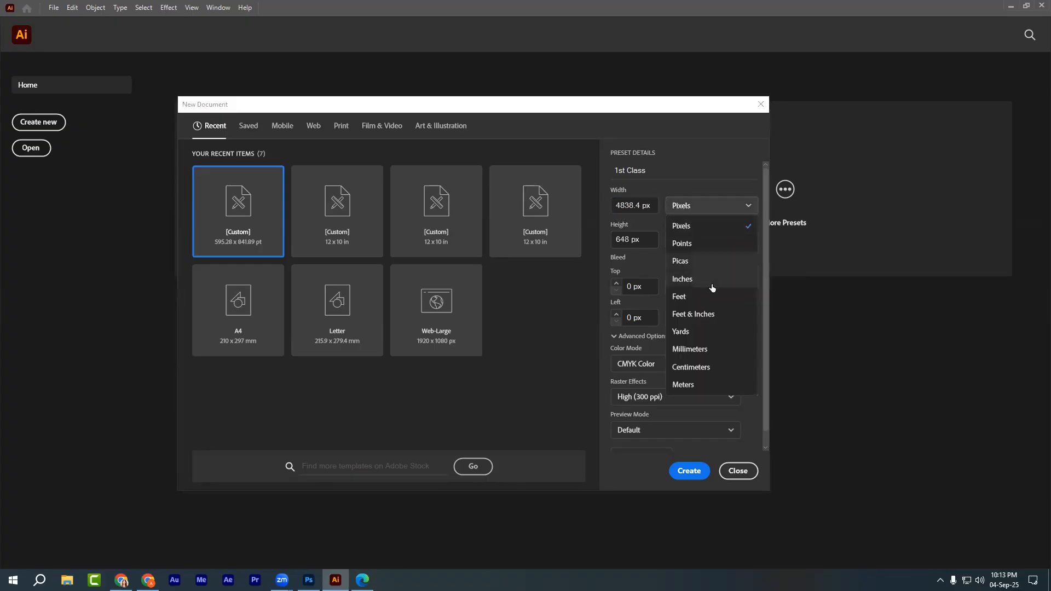
pyautogui.click(706, 315)
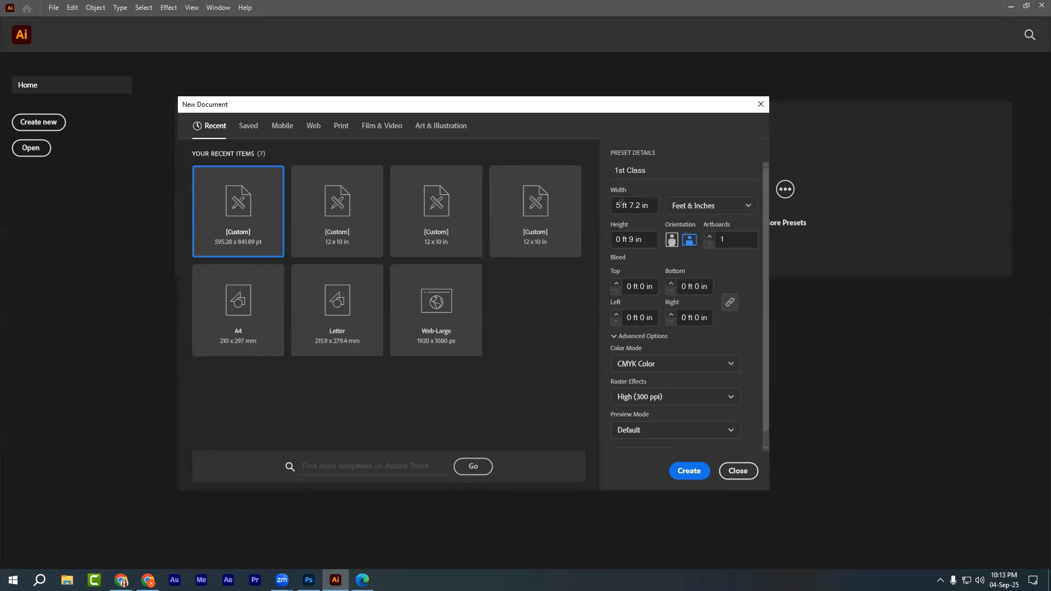
pyautogui.moveTo(621, 205); pyautogui.dragTo(613, 205)
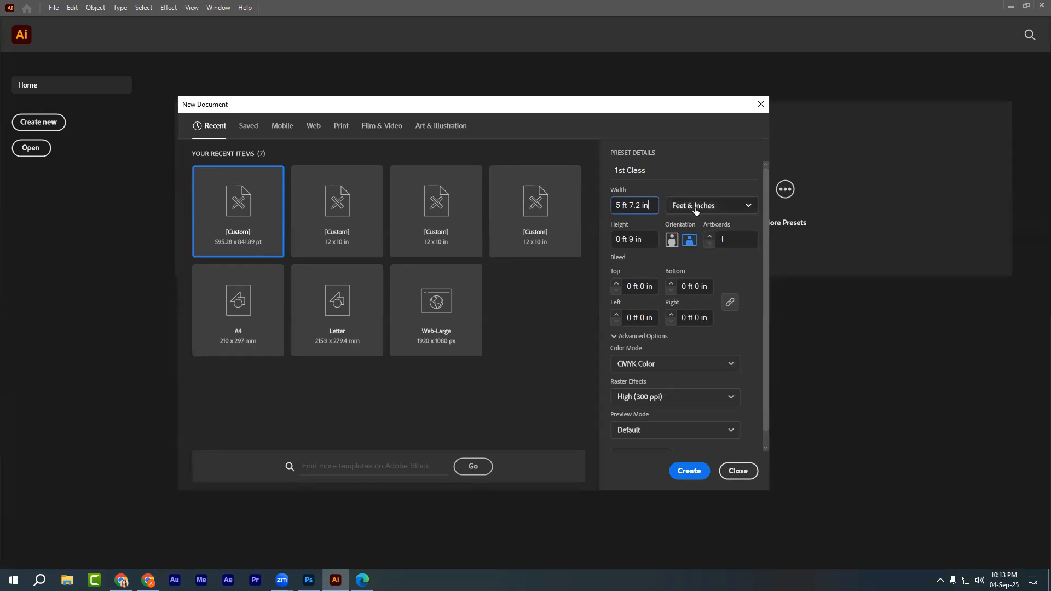
# Change the document units to Inches and set the width to 36 in and the height to 24 in.
pyautogui.click(717, 206)
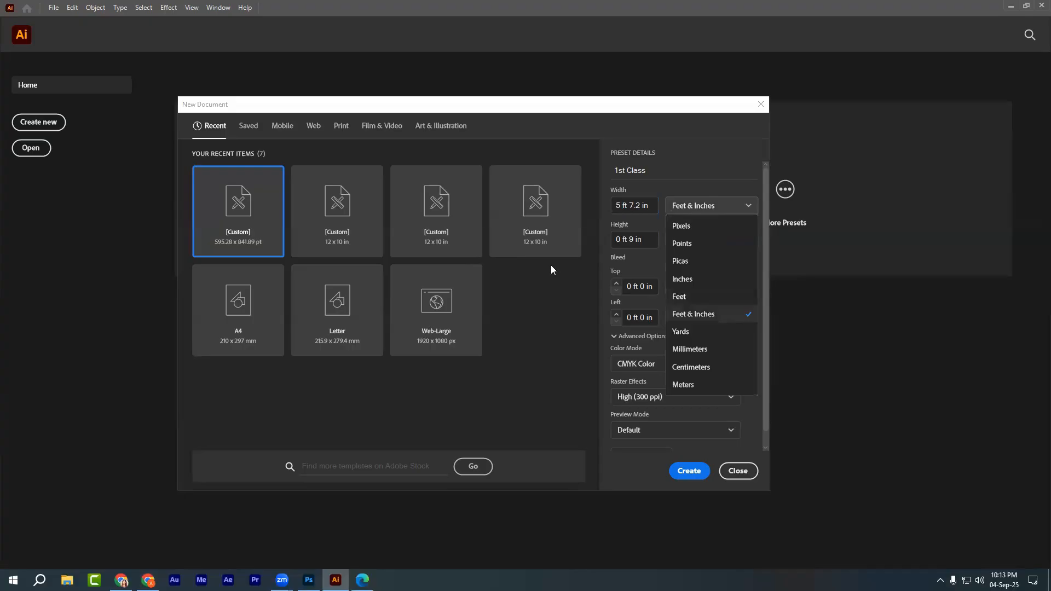
pyautogui.click(690, 281)
pyautogui.click(646, 203)
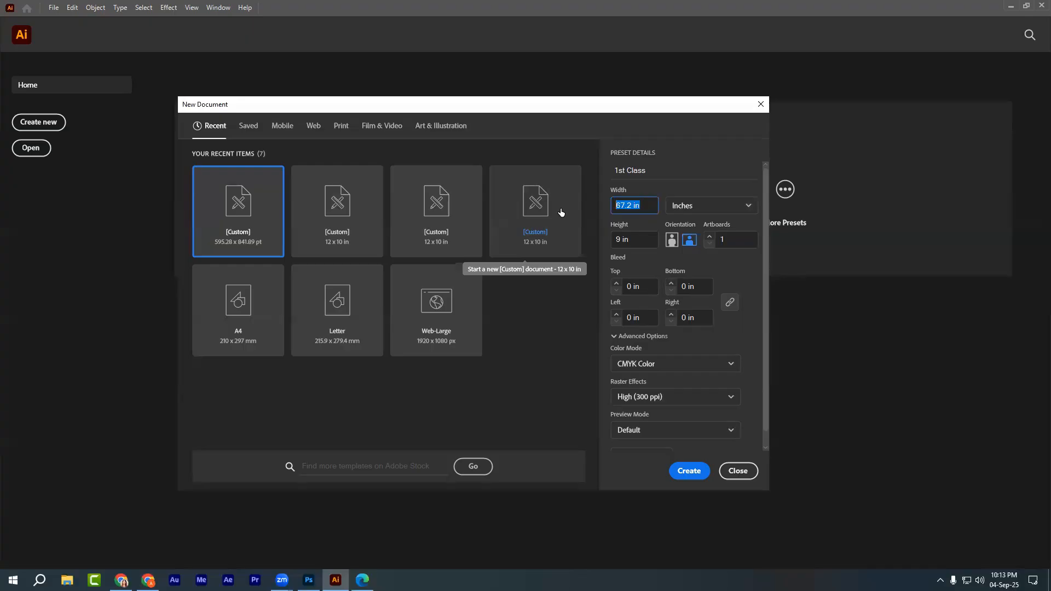
pyautogui.write('60')
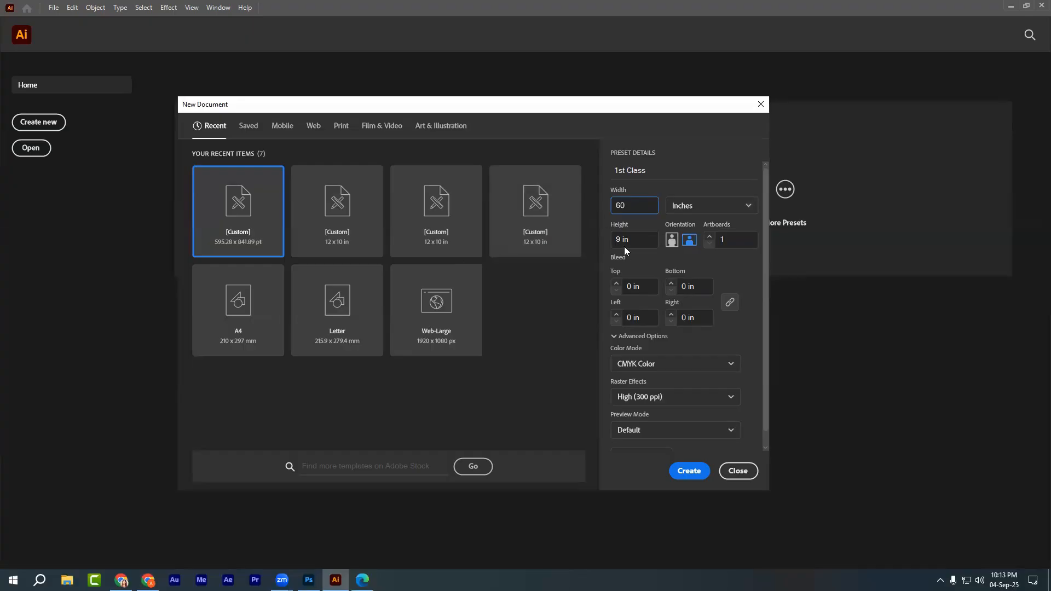
pyautogui.press('BackSpace')
pyautogui.press('BackSpace')
pyautogui.write('36')
pyautogui.press('Tab')
pyautogui.write('24')
# Mark the orientation options with a red rectangle on a temporary screen capture, and discard it.
pyautogui.press('Print')
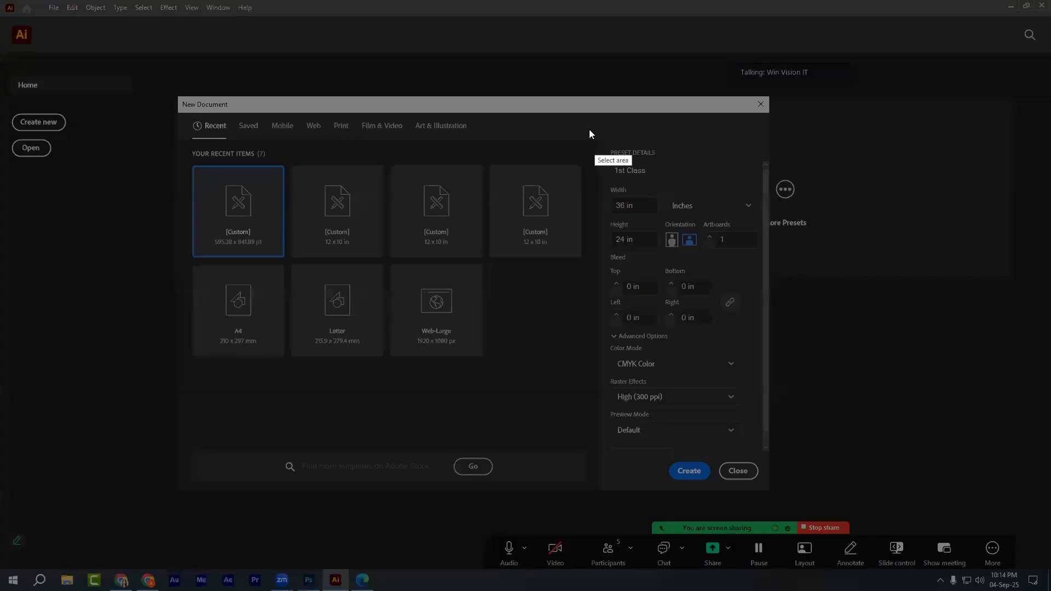
pyautogui.moveTo(584, 123)
pyautogui.mouseDown()
pyautogui.moveTo(779, 376)
pyautogui.moveTo(794, 432)
pyautogui.mouseUp()
pyautogui.click(805, 370)
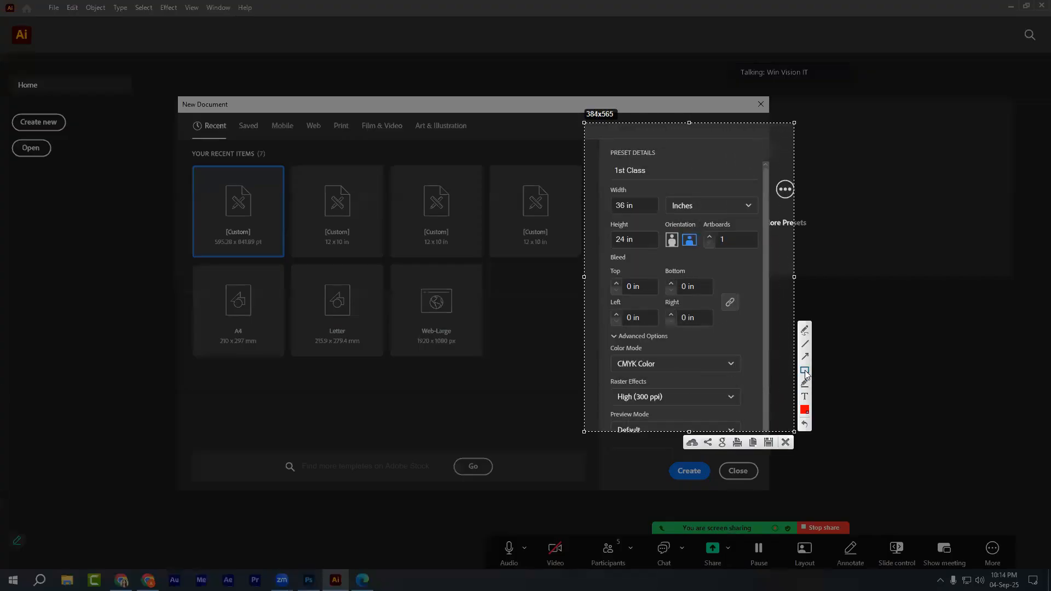
pyautogui.moveTo(664, 224)
pyautogui.mouseDown()
pyautogui.moveTo(677, 252)
pyautogui.moveTo(704, 246)
pyautogui.mouseUp()
pyautogui.click(785, 442)
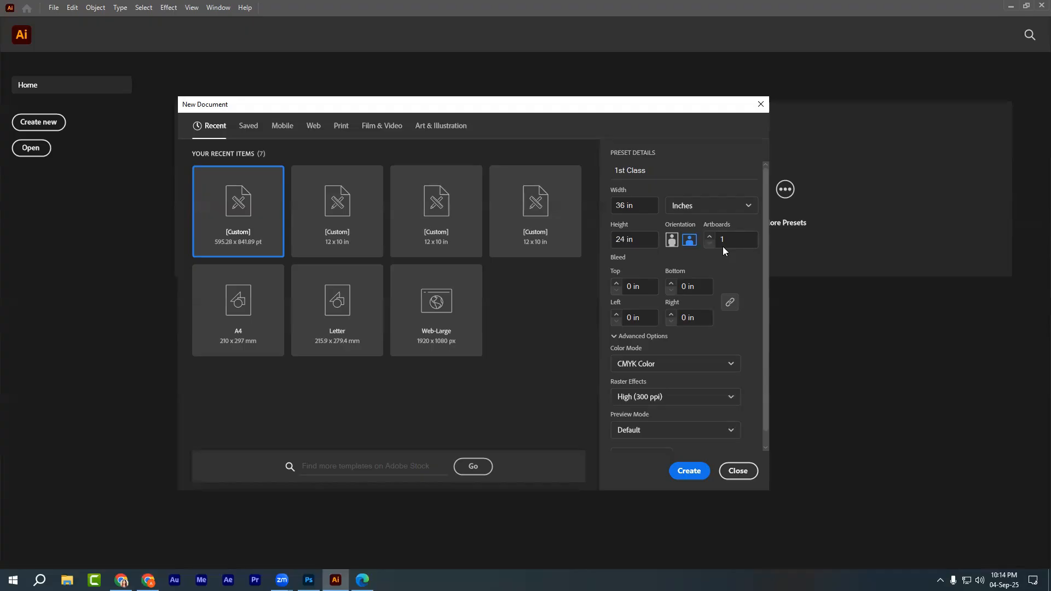
# Mark the artboard count with a red rectangle on a temporary screen capture, and discard it.
pyautogui.press('Print')
pyautogui.moveTo(575, 120)
pyautogui.mouseDown()
pyautogui.moveTo(803, 460)
pyautogui.moveTo(794, 468)
pyautogui.mouseUp()
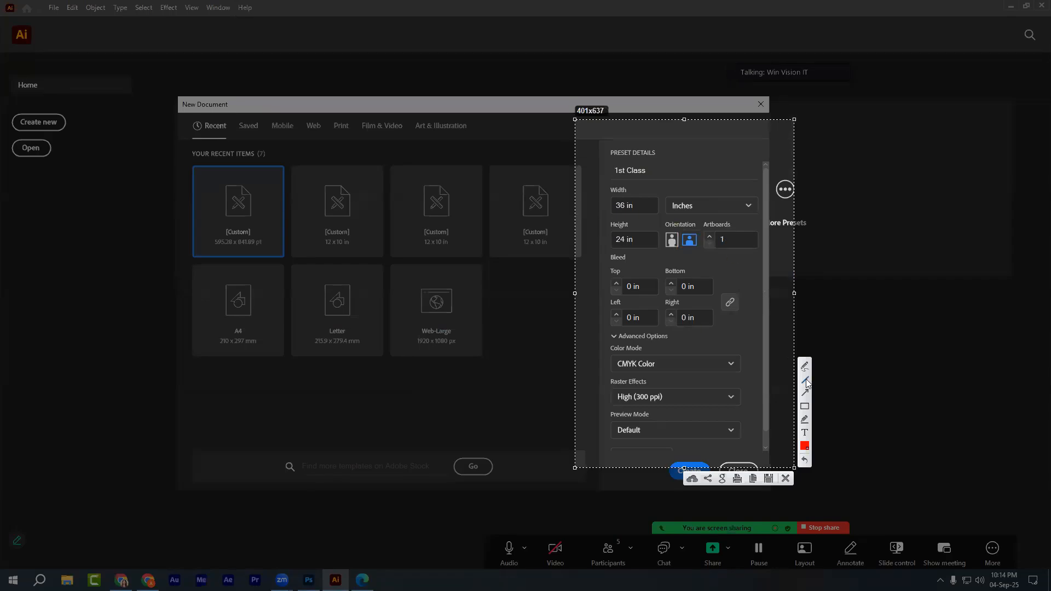
pyautogui.click(805, 406)
pyautogui.moveTo(705, 226); pyautogui.dragTo(744, 252)
pyautogui.click(785, 479)
# Change the number of artboards to 5 and back to 1.
pyautogui.doubleClick(721, 240)
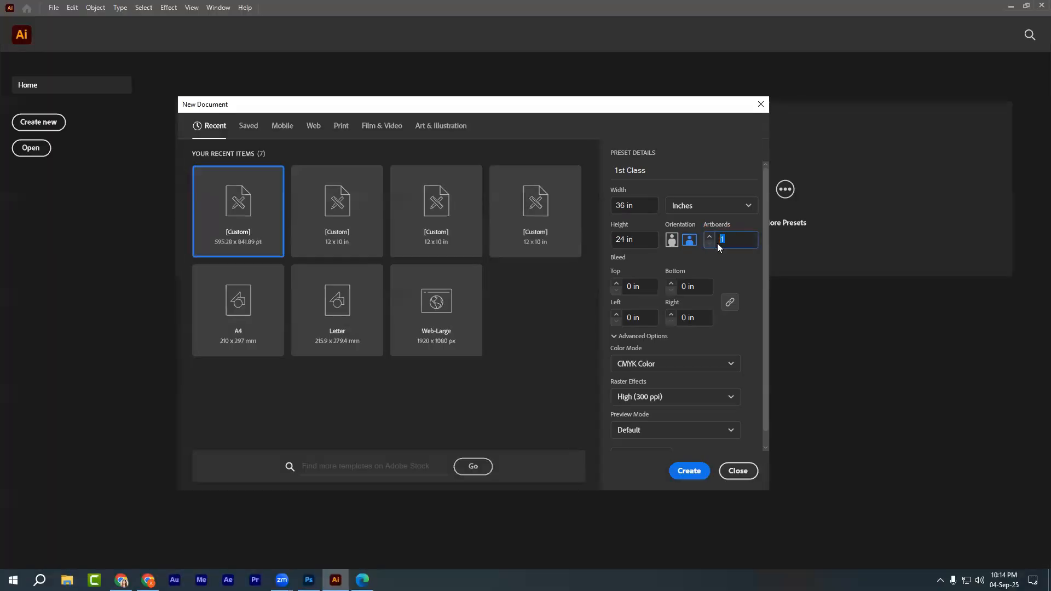
pyautogui.write('5')
pyautogui.press('BackSpace')
pyautogui.write('1')
pyautogui.click(718, 272)
# Set the linked bleed to 1 in on all four sides and check each side's value.
pyautogui.click(645, 286)
pyautogui.click(629, 285)
pyautogui.write('5')
pyautogui.moveTo(686, 286); pyautogui.dragTo(679, 286)
pyautogui.moveTo(634, 316); pyautogui.dragTo(624, 316)
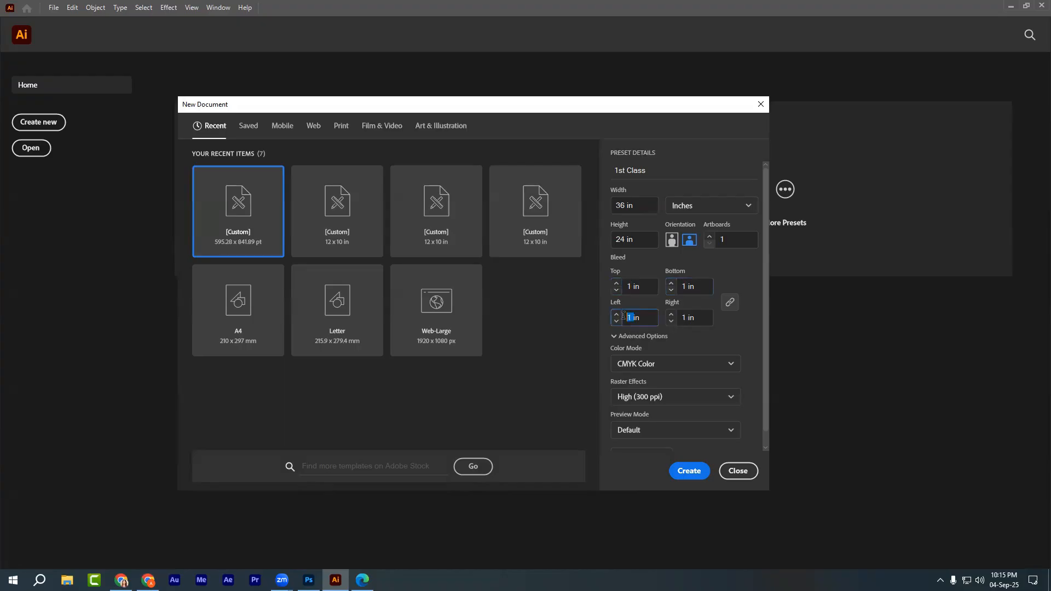
pyautogui.click(683, 317)
# Mark the bleed link toggle with a red rectangle on a temporary screen capture, and discard it.
pyautogui.press('Print')
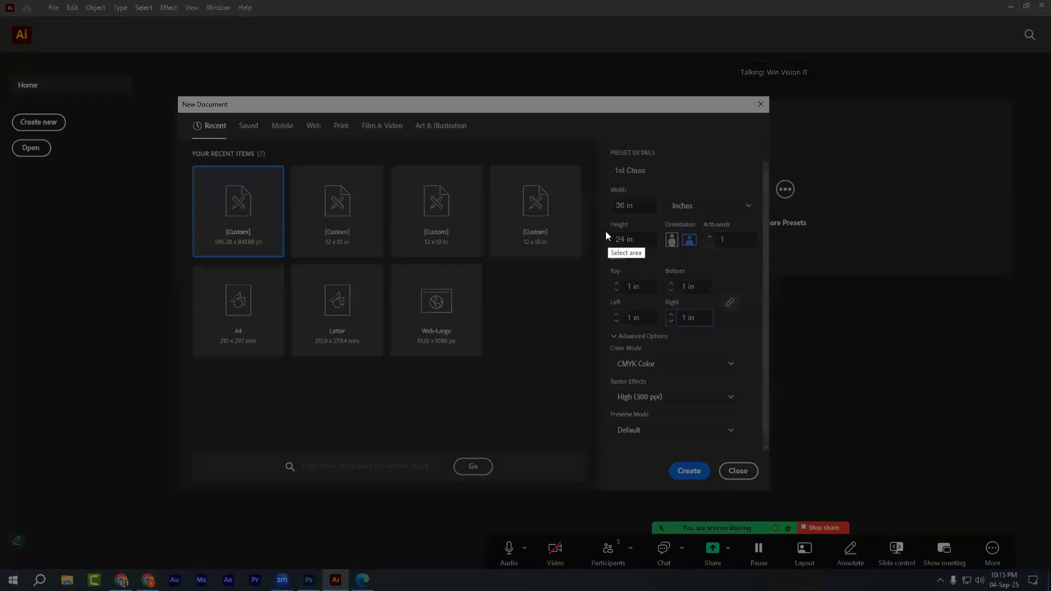
pyautogui.moveTo(604, 233); pyautogui.dragTo(786, 367)
pyautogui.click(796, 306)
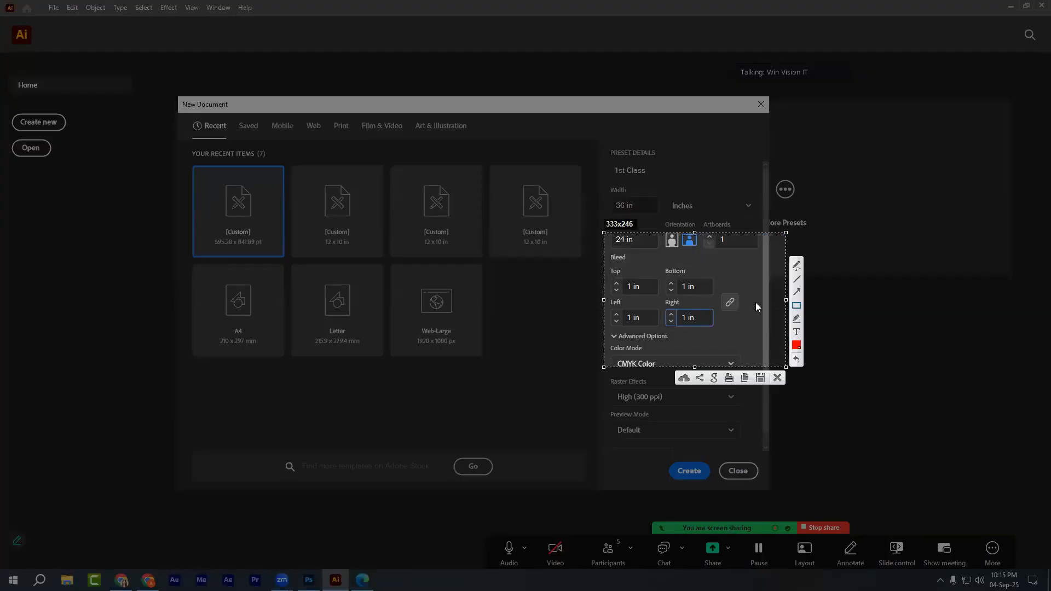
pyautogui.moveTo(718, 285); pyautogui.dragTo(740, 316)
pyautogui.click(777, 378)
# Unlink and relink the bleed values, and set the bleed to 10 in on all four sides.
pyautogui.click(729, 305)
pyautogui.click(623, 289)
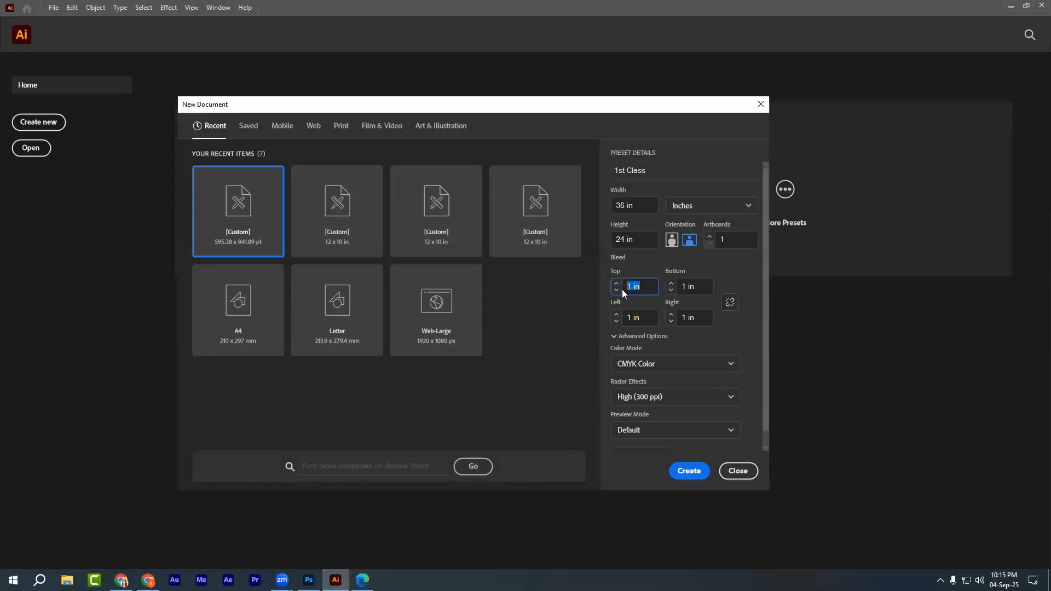
pyautogui.click(725, 330)
pyautogui.click(728, 304)
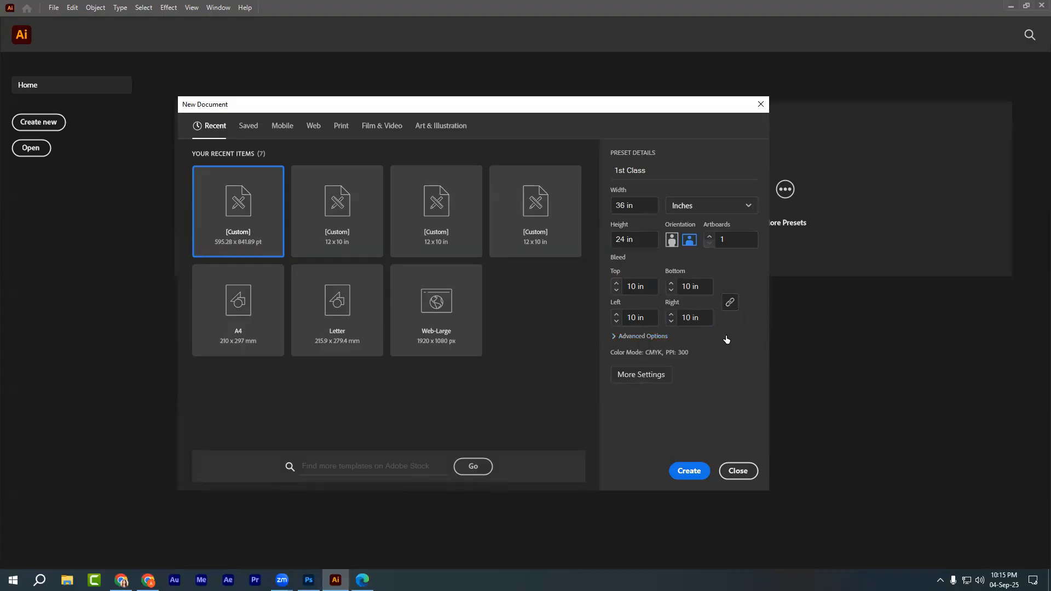
# Select the area around the bleed link toggle on a temporary screen capture, and discard it.
pyautogui.press('Print')
pyautogui.moveTo(719, 286); pyautogui.dragTo(738, 322)
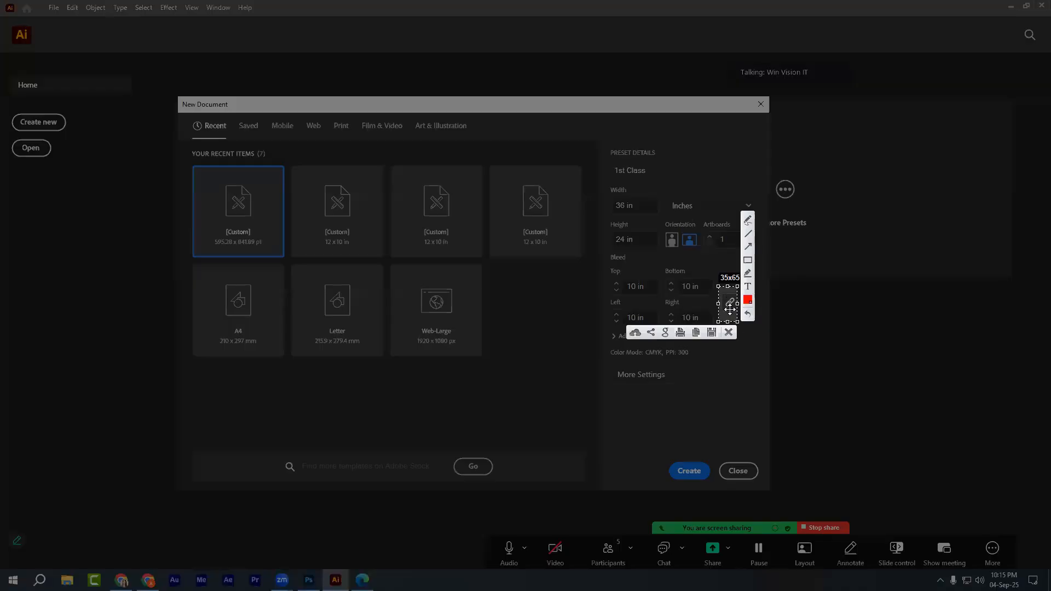
pyautogui.click(729, 333)
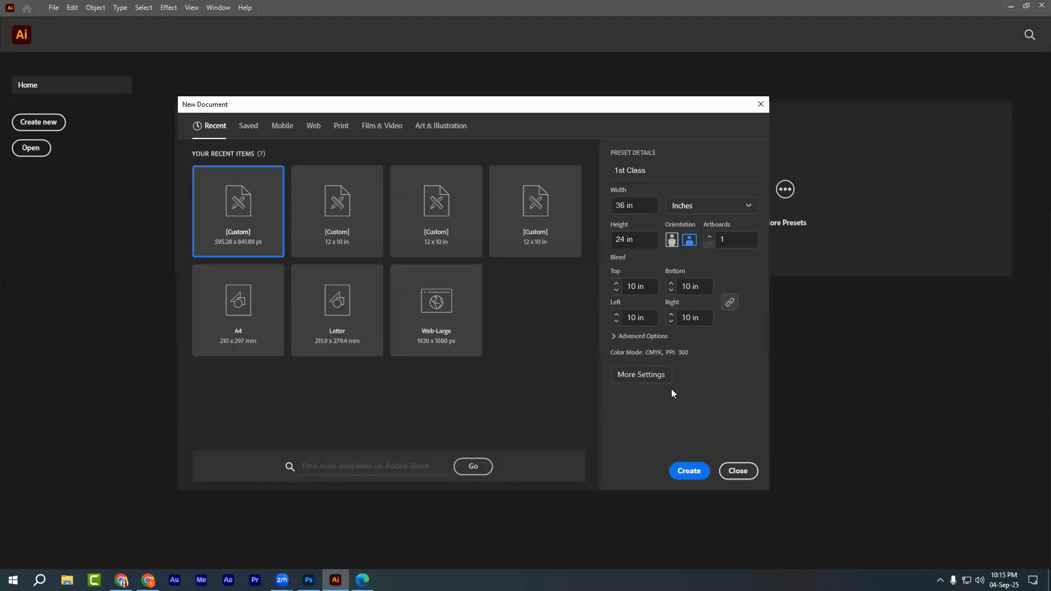
# Expand the advanced options and choose CMYK Color as the color mode.
pyautogui.click(615, 337)
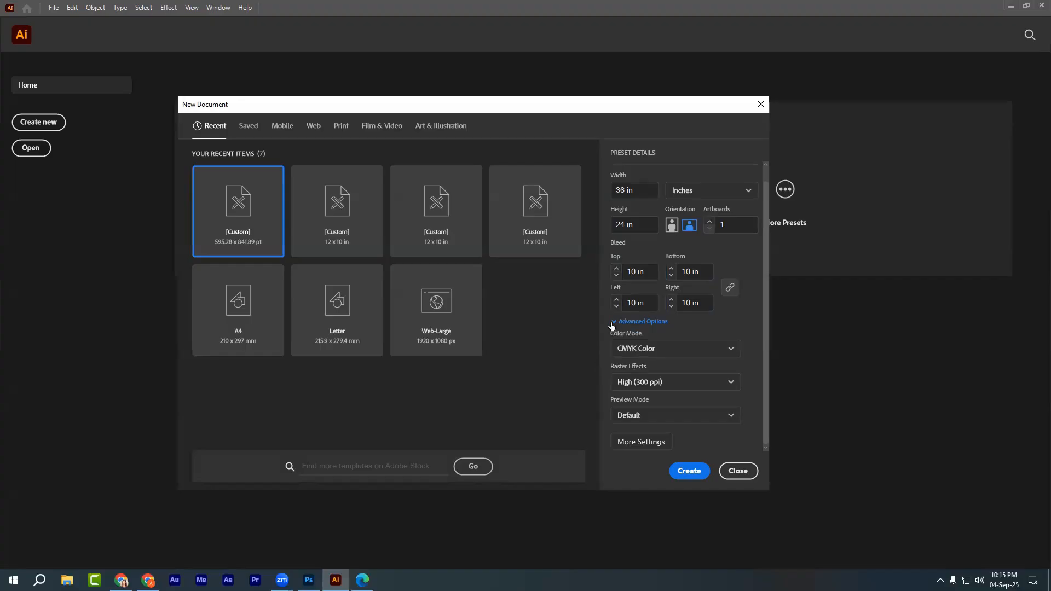
pyautogui.click(613, 322)
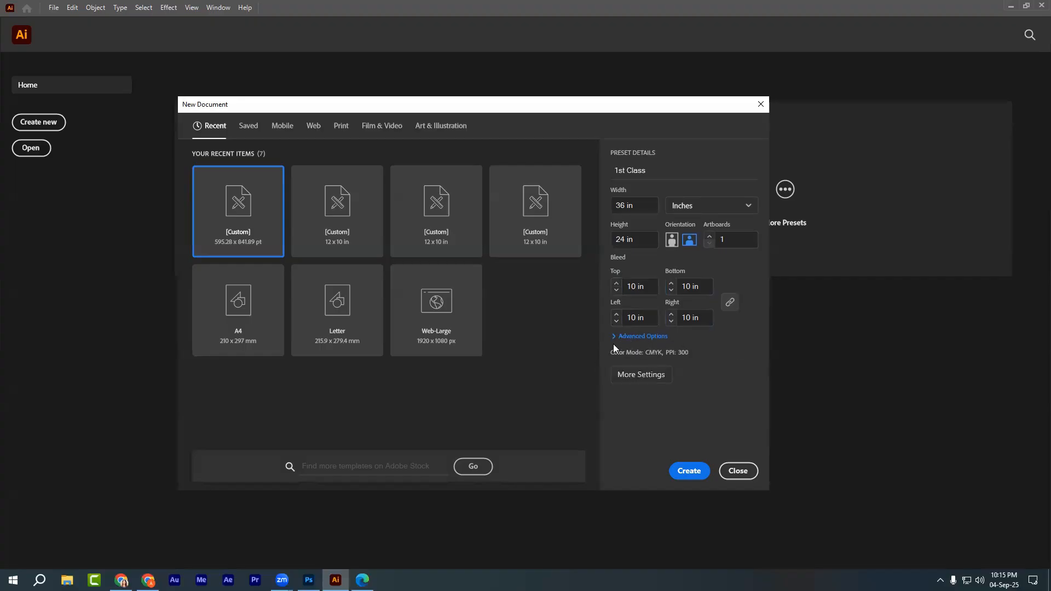
pyautogui.click(613, 336)
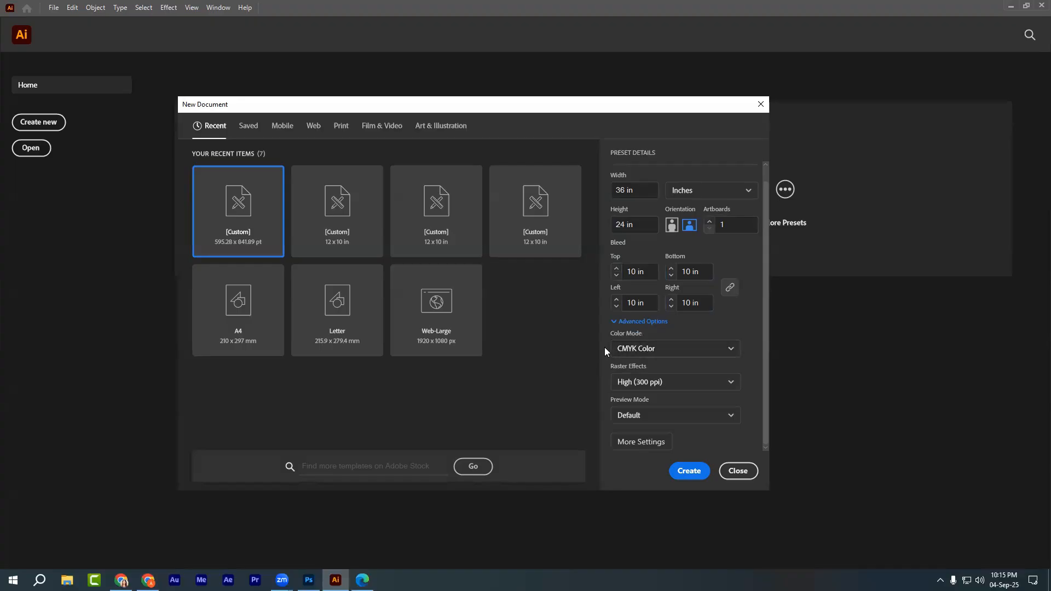
pyautogui.click(637, 350)
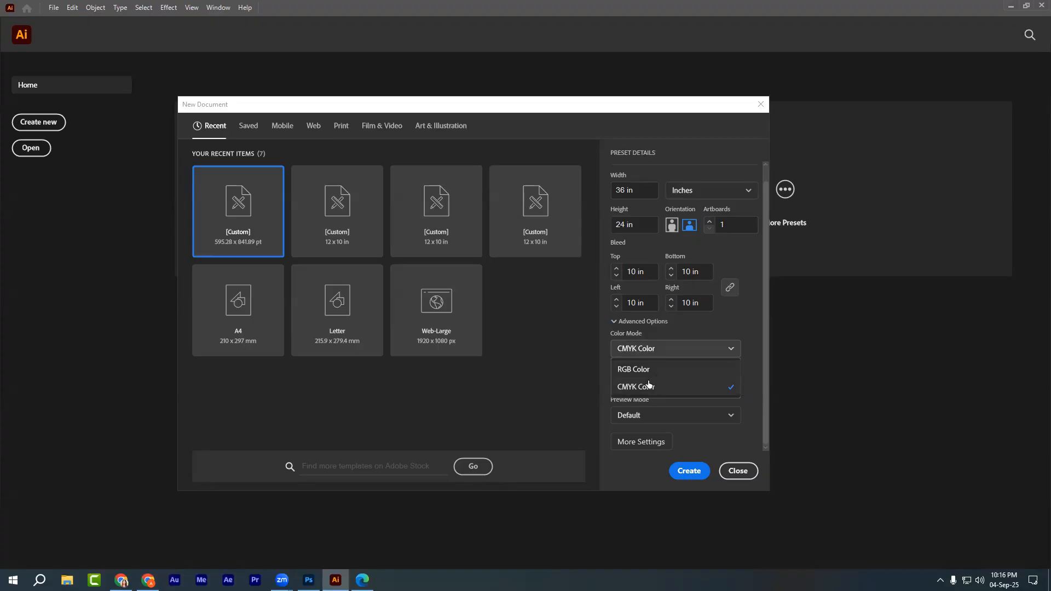
pyautogui.click(629, 387)
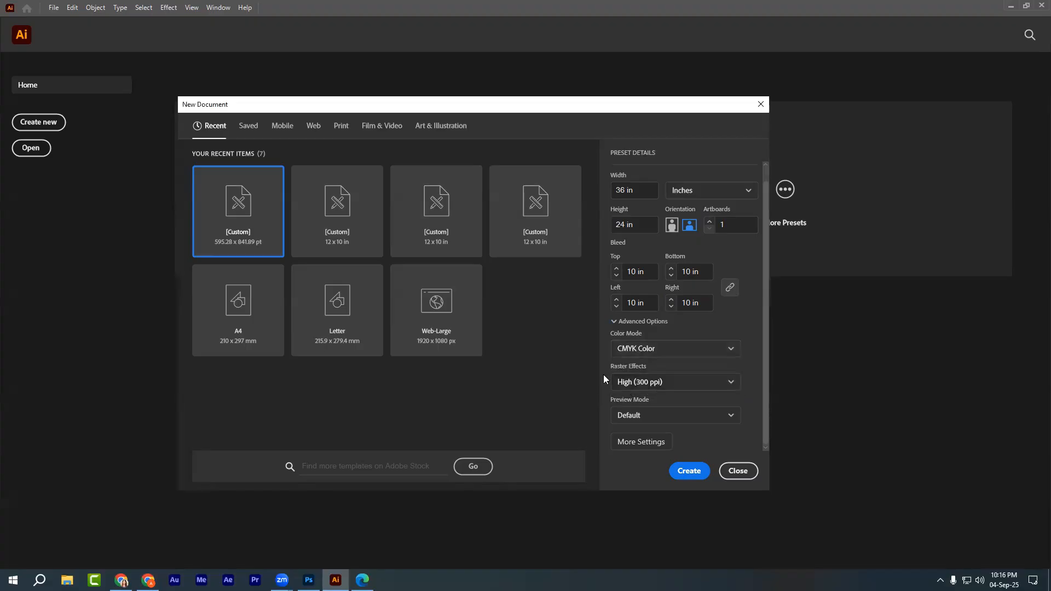
# Choose High (300 ppi) for the raster effects and Default for the preview mode.
pyautogui.click(637, 385)
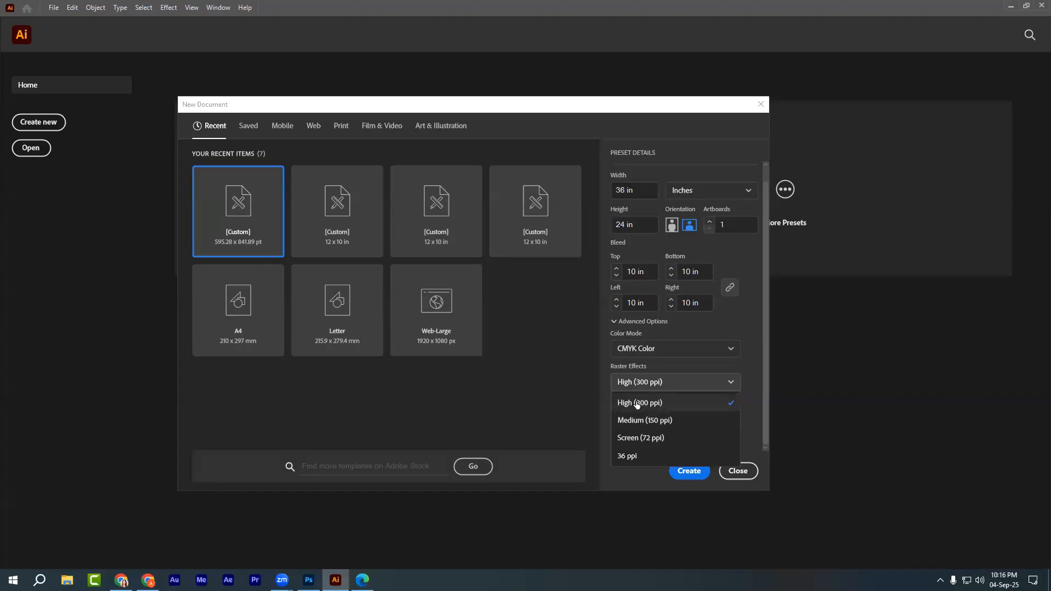
pyautogui.click(636, 403)
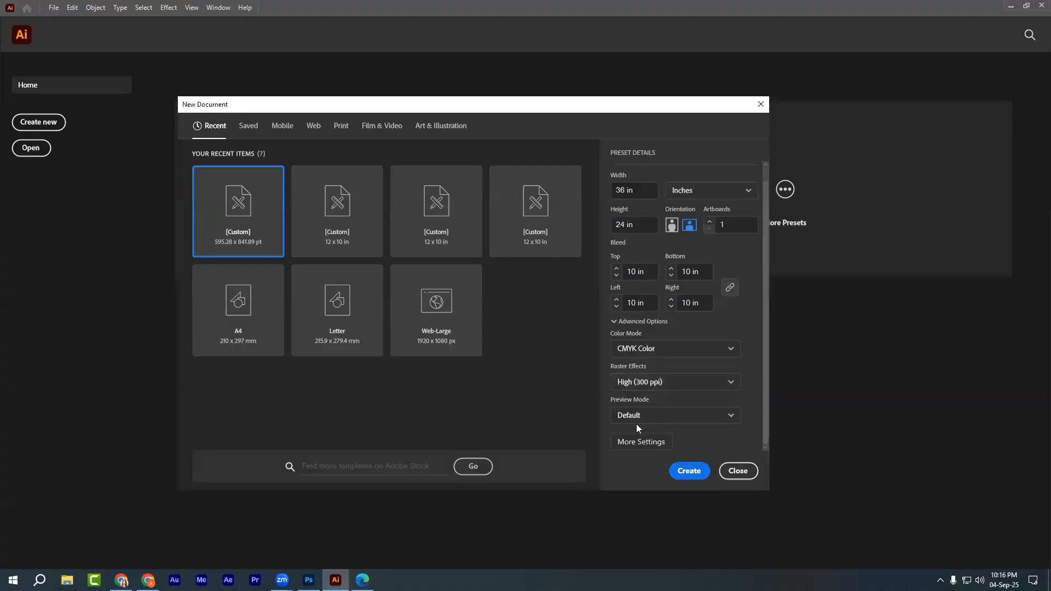
pyautogui.click(634, 415)
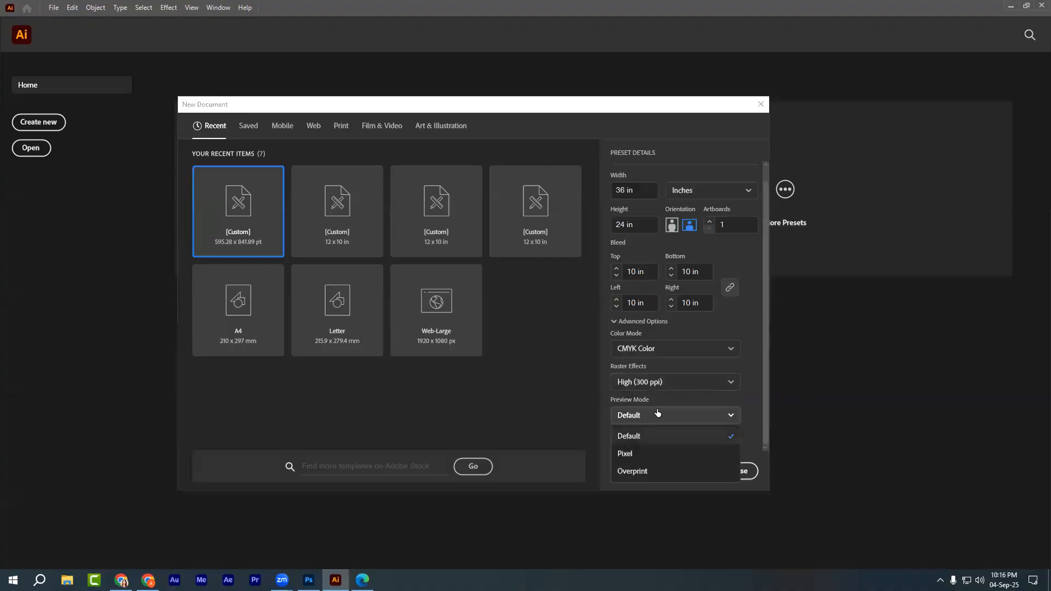
pyautogui.click(632, 436)
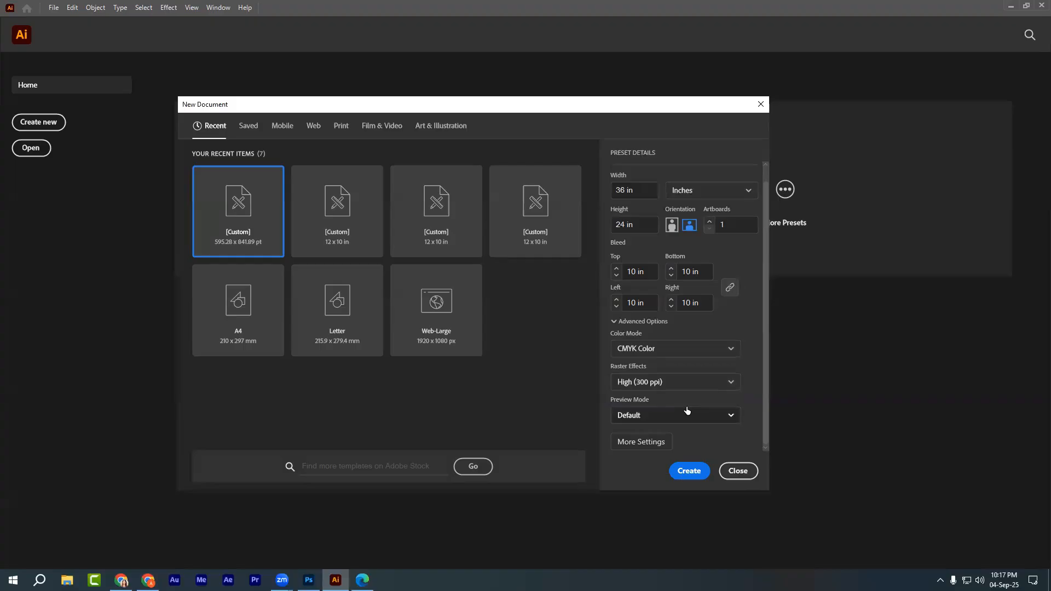
# Create the new document with the configured preset details.
pyautogui.click(690, 472)
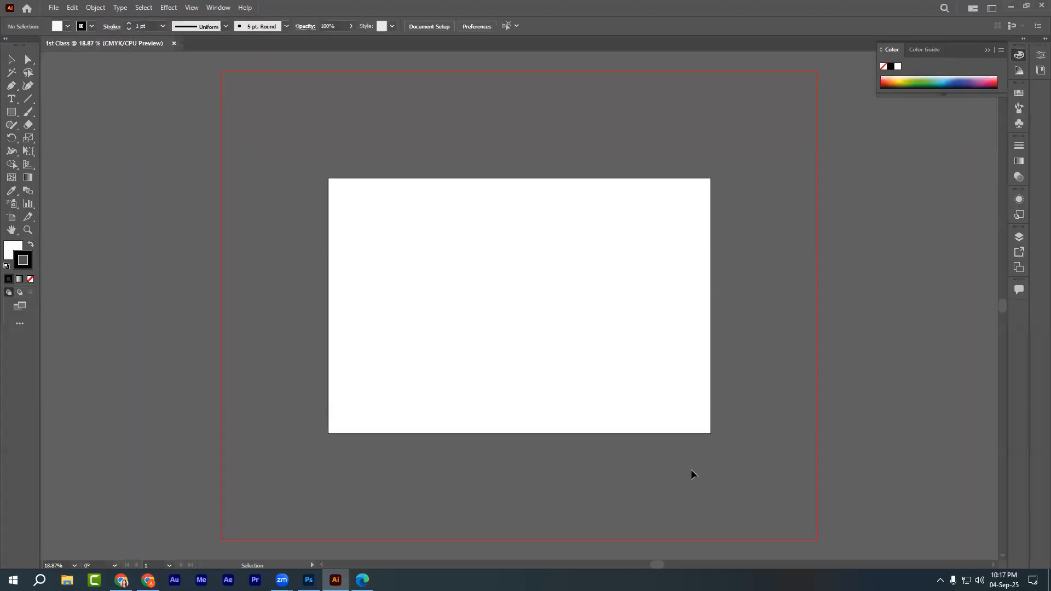
pyautogui.hotkey('ctrl', '-')
pyautogui.hotkey('ctrl', '-')
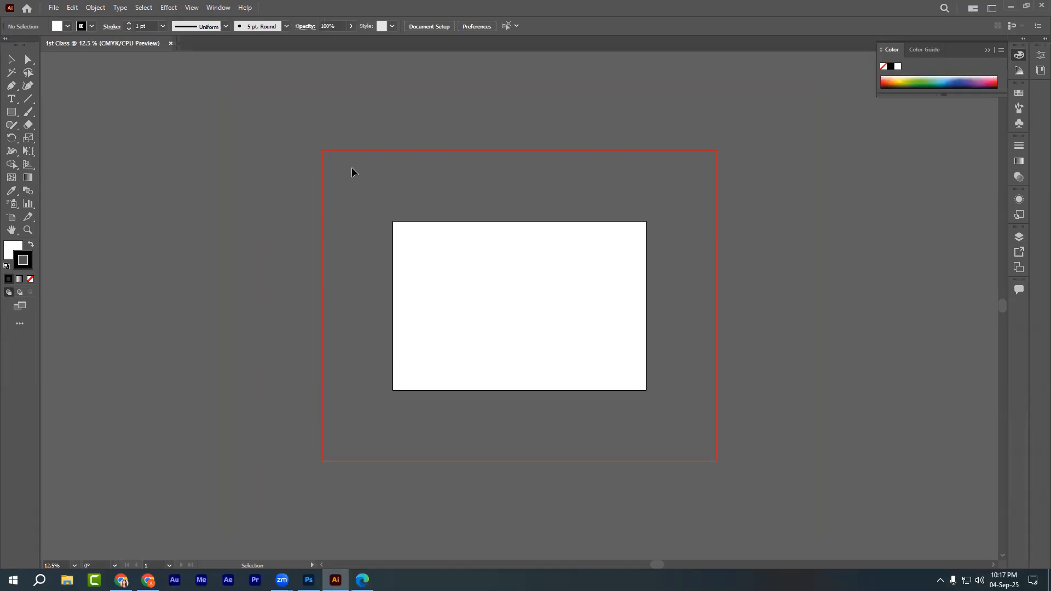
# Outline the area between the artboard and the red bleed lines on a temporary screen capture, and discard it.
pyautogui.press('Print')
pyautogui.moveTo(305, 124)
pyautogui.mouseDown()
pyautogui.moveTo(462, 382)
pyautogui.moveTo(709, 486)
pyautogui.moveTo(747, 483)
pyautogui.mouseUp()
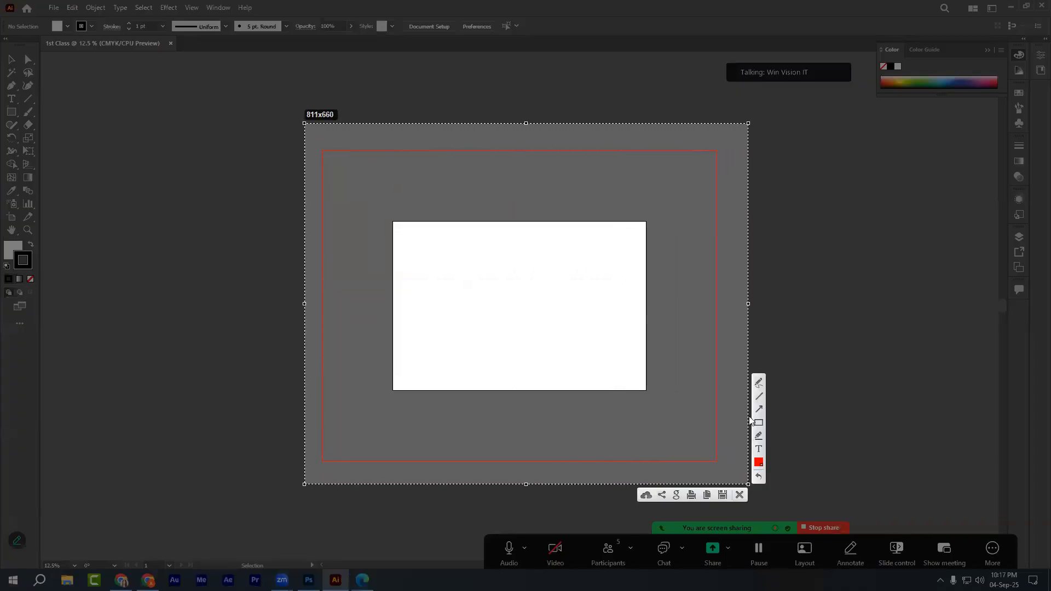
pyautogui.click(757, 425)
pyautogui.moveTo(703, 139)
pyautogui.mouseDown()
pyautogui.moveTo(739, 354)
pyautogui.moveTo(728, 472)
pyautogui.mouseUp()
pyautogui.moveTo(307, 441); pyautogui.dragTo(477, 477)
pyautogui.moveTo(568, 481); pyautogui.dragTo(699, 471)
pyautogui.moveTo(305, 134); pyautogui.dragTo(356, 291)
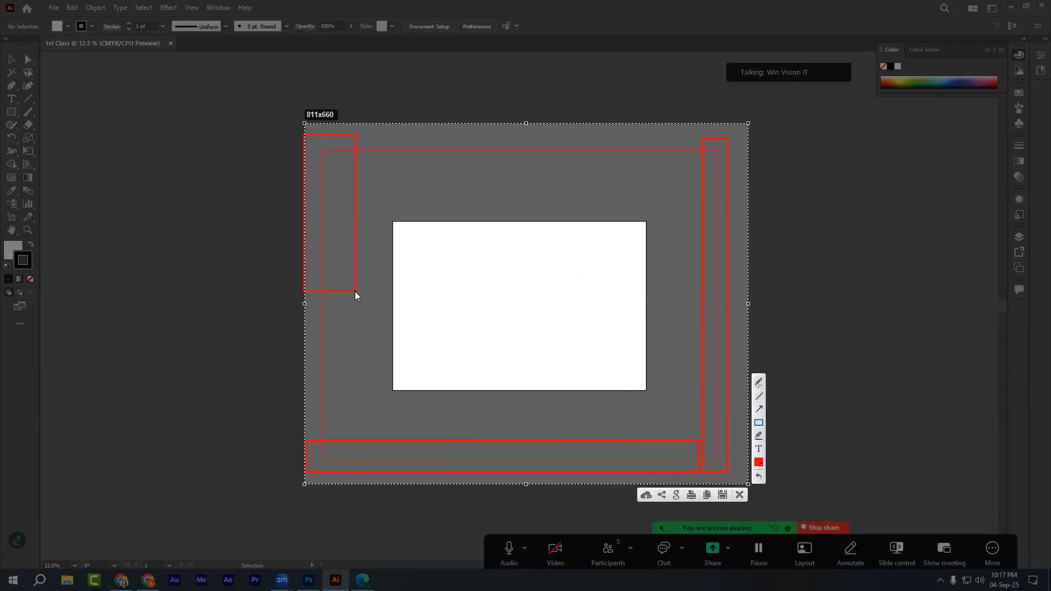
pyautogui.click(739, 495)
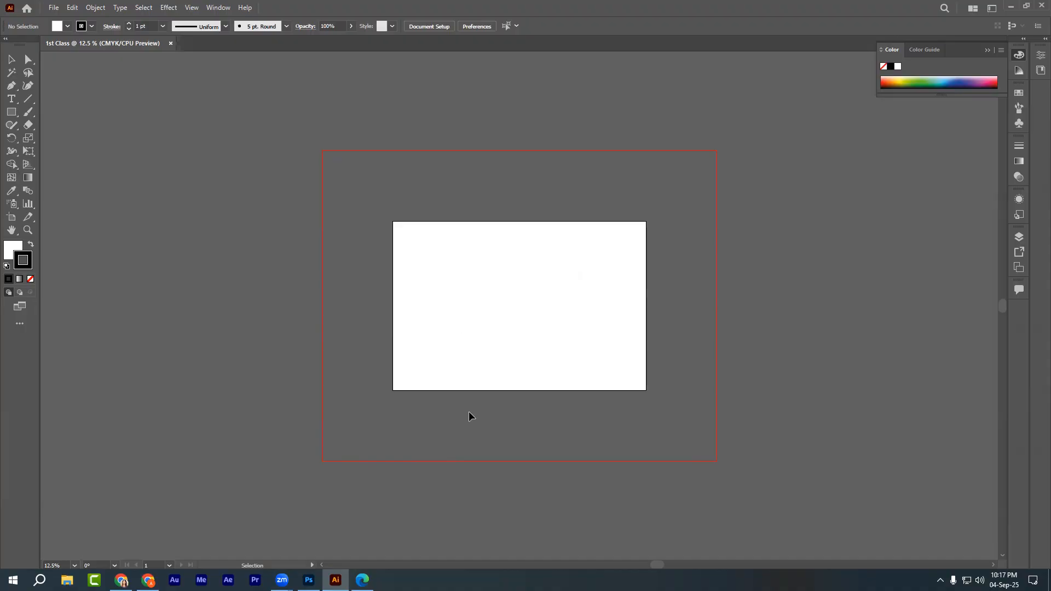
# Outline the boundary of the whole canvas around the artboard on a temporary screen capture, and discard it.
pyautogui.scroll(-1, 826, 454)
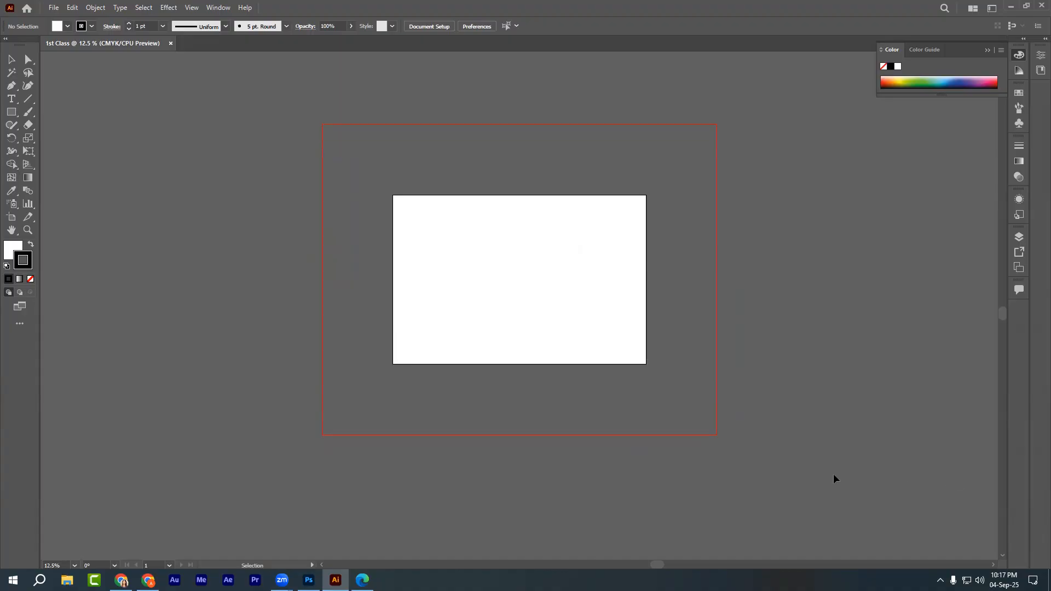
pyautogui.scroll(2, 821, 443)
pyautogui.scroll(-1, 813, 418)
pyautogui.scroll(-3, 812, 418)
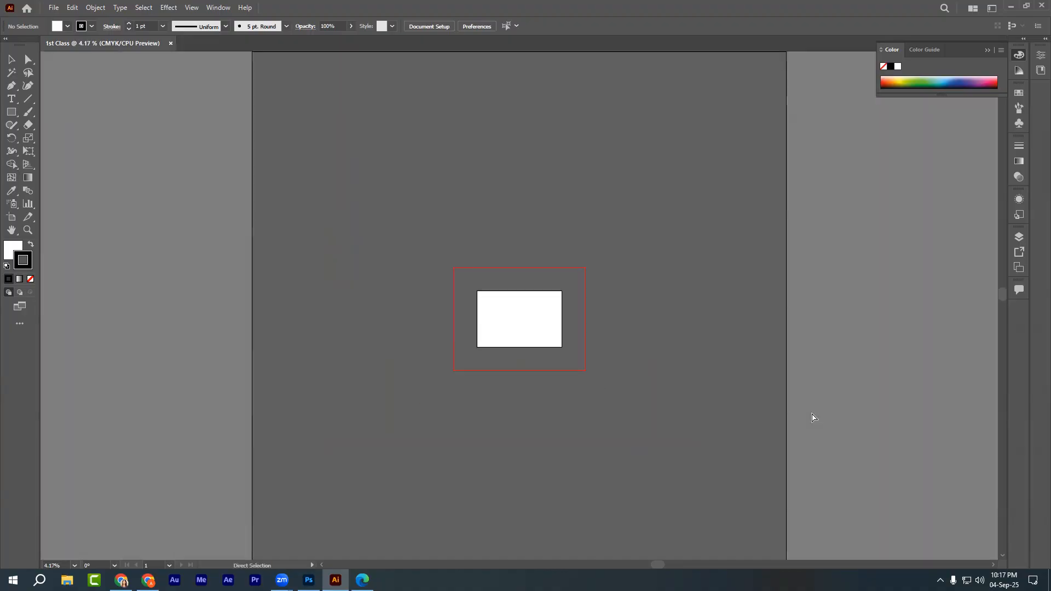
pyautogui.scroll(3, 812, 418)
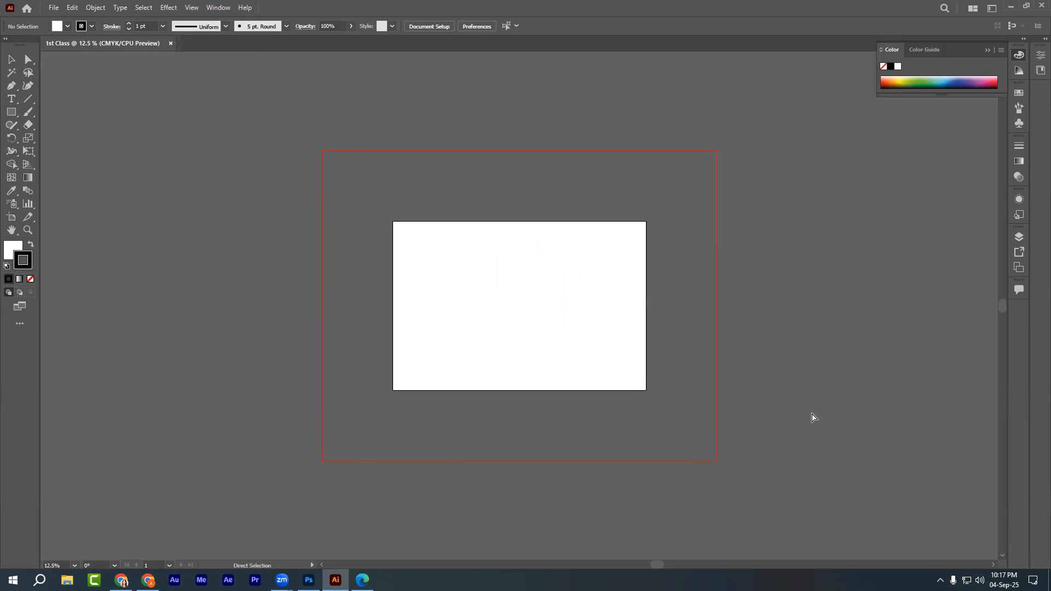
pyautogui.scroll(-3, 812, 417)
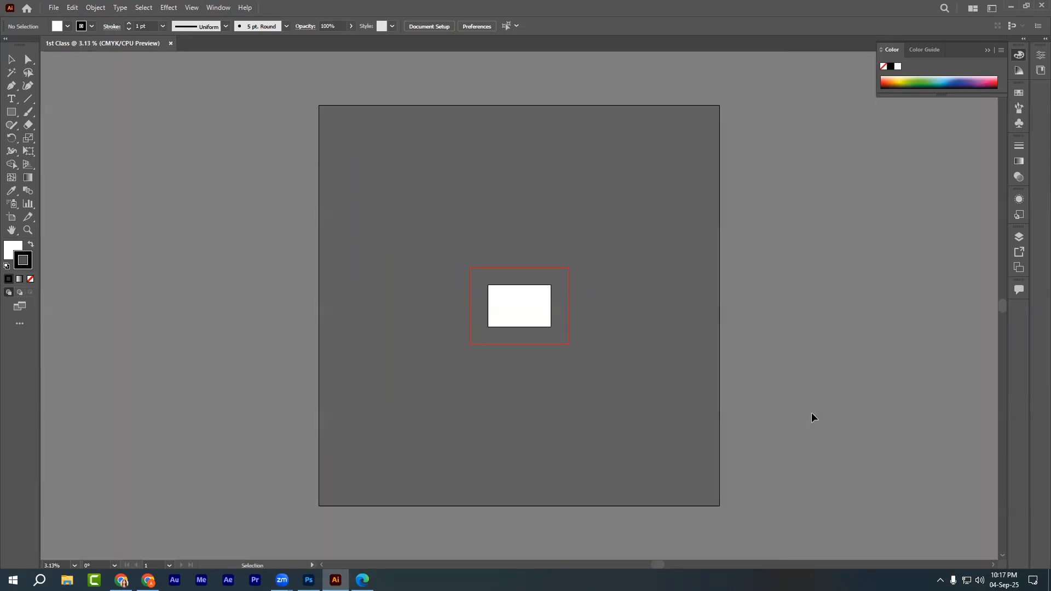
pyautogui.press('Print')
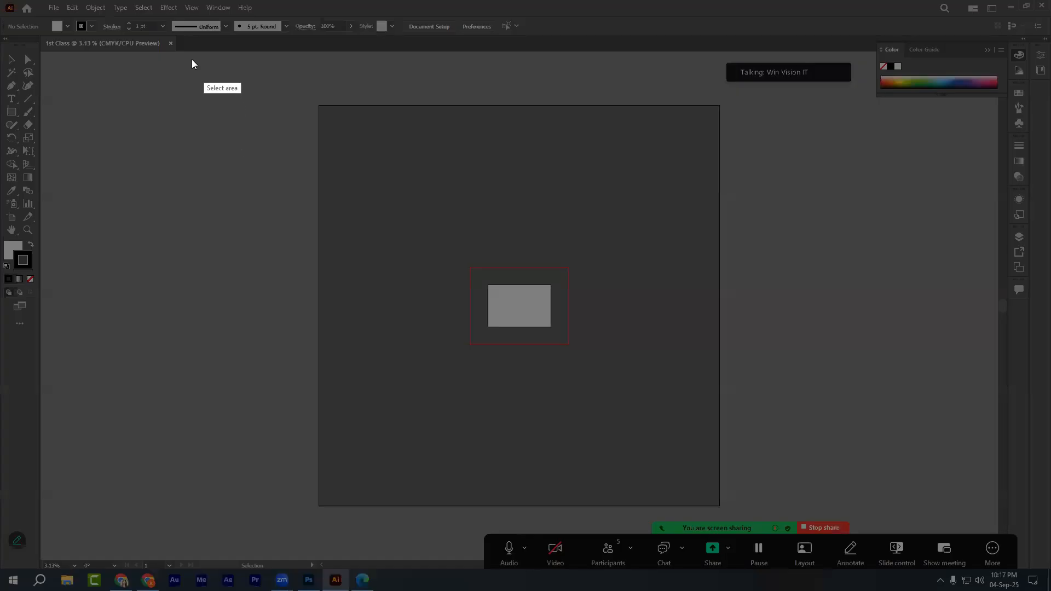
pyautogui.moveTo(279, 59); pyautogui.dragTo(765, 534)
pyautogui.click(775, 473)
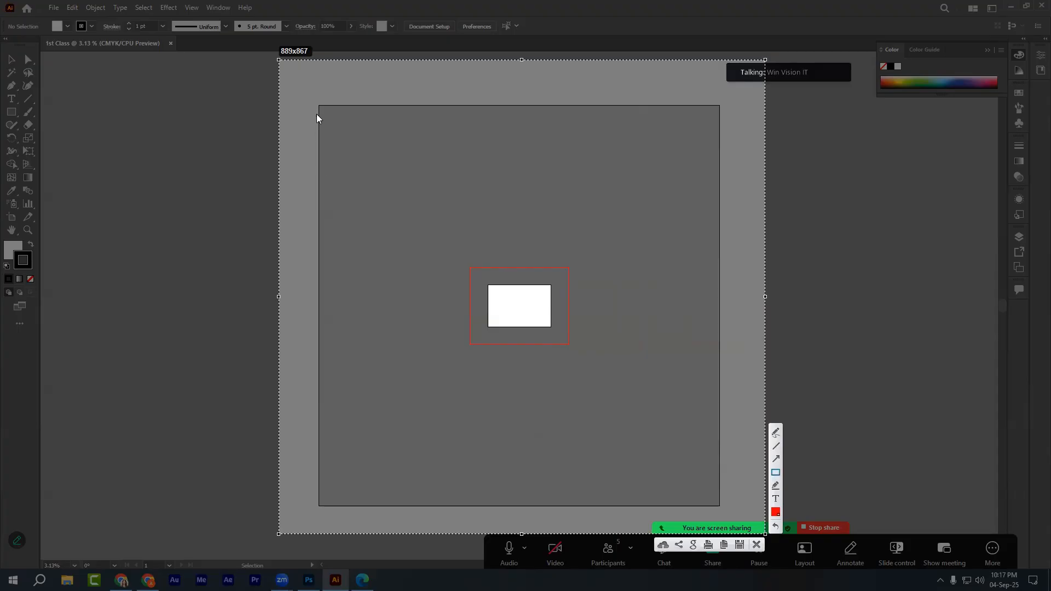
pyautogui.moveTo(318, 106)
pyautogui.mouseDown()
pyautogui.moveTo(593, 455)
pyautogui.moveTo(720, 506)
pyautogui.mouseUp()
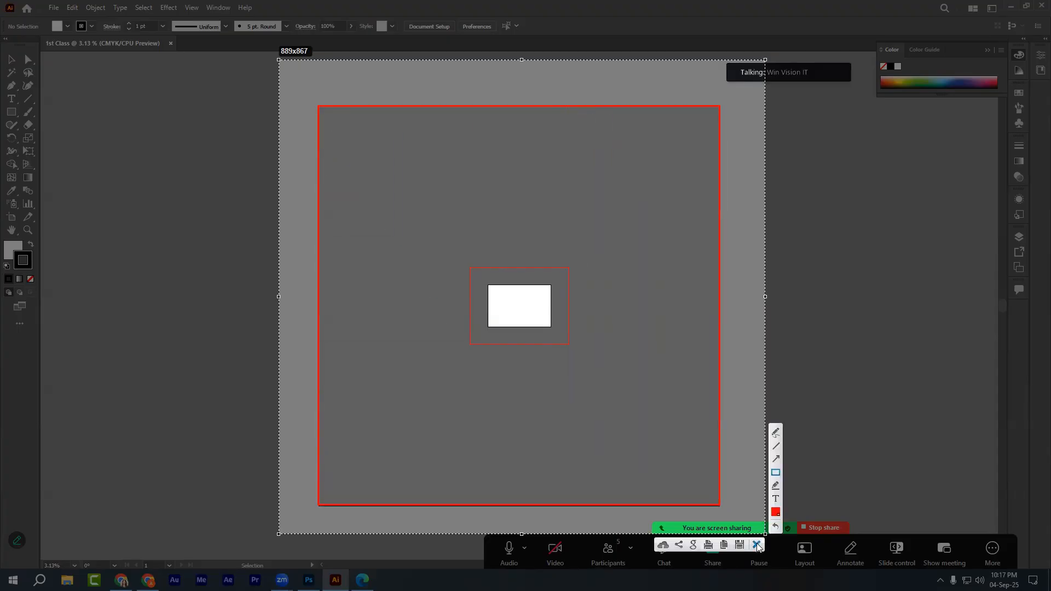
pyautogui.click(757, 545)
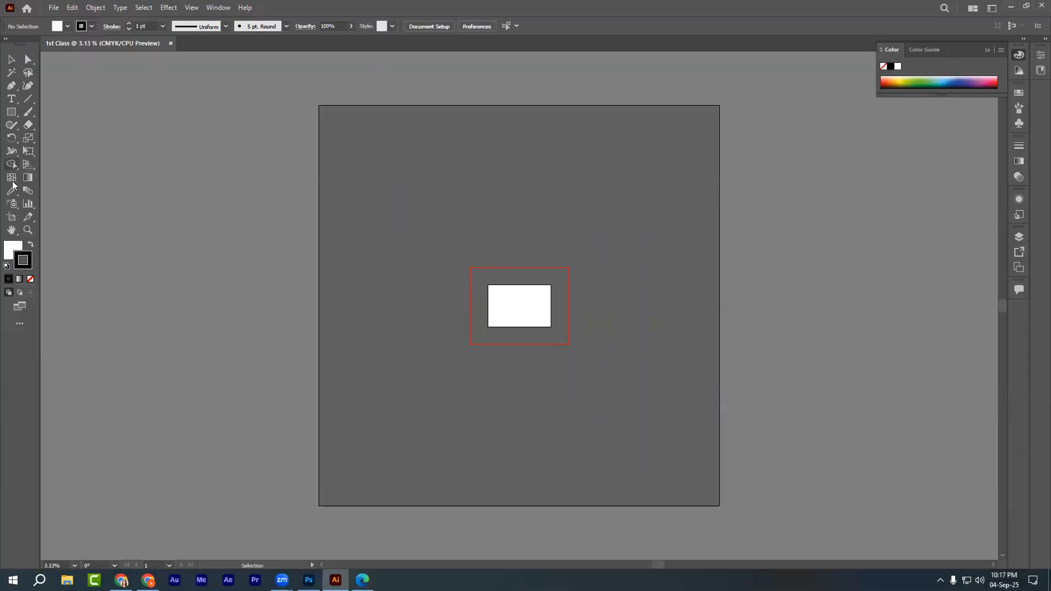
# Draw a square about 227.5 in wide over the whole canvas, with a white stroke and no fill.
pyautogui.click(30, 279)
pyautogui.click(16, 248)
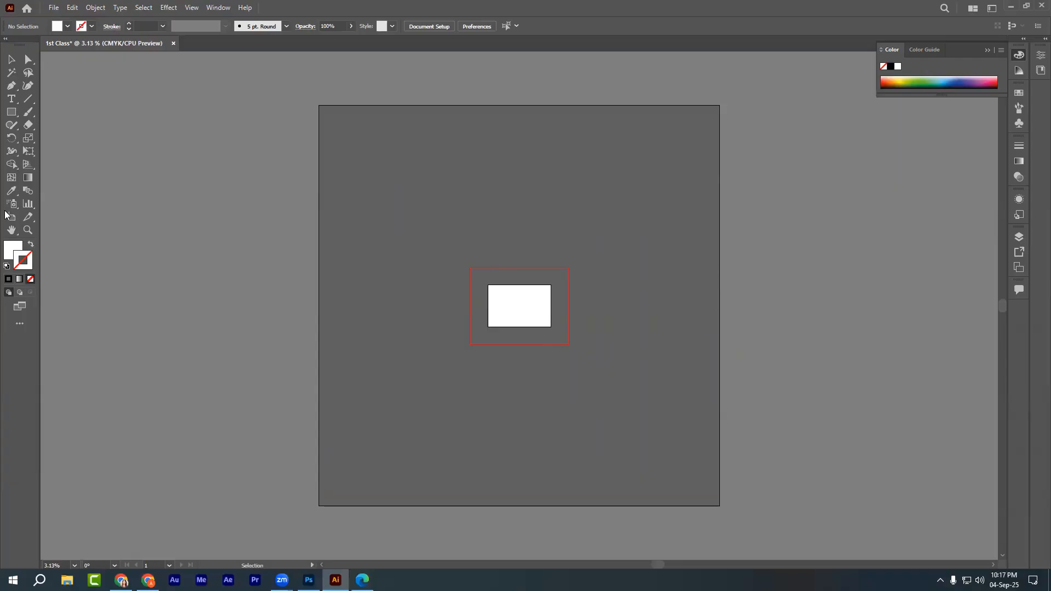
pyautogui.click(11, 113)
pyautogui.hotkey('shift', 'x')
pyautogui.moveTo(319, 105)
pyautogui.mouseDown()
pyautogui.moveTo(641, 454)
pyautogui.moveTo(714, 486)
pyautogui.moveTo(719, 506)
pyautogui.mouseUp()
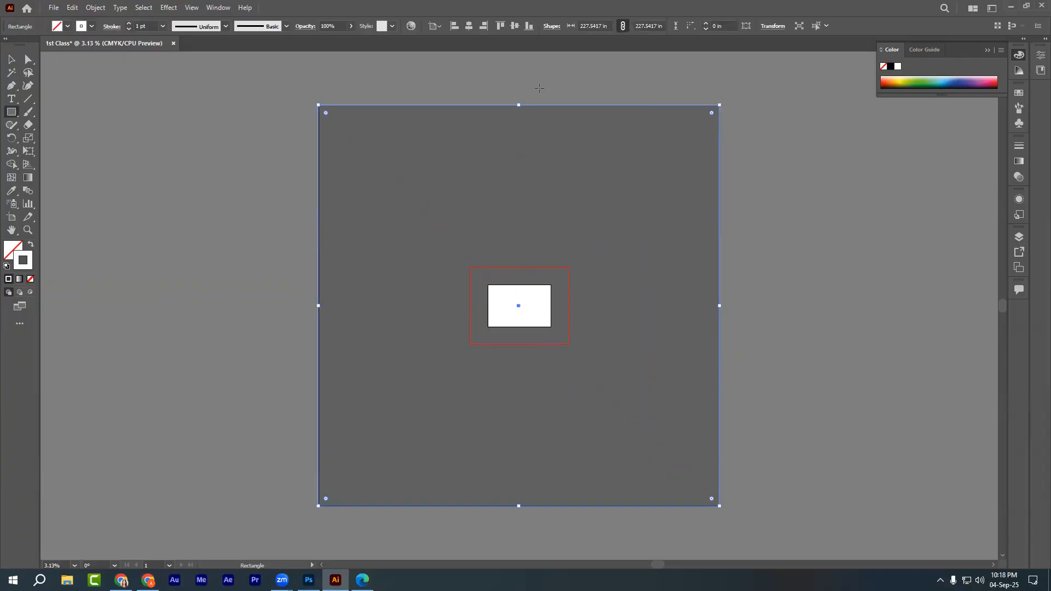
# Show the rulers with Feet as the unit, and select the canvas-sized square to check its dimensions.
pyautogui.hotkey('ctrl', 'r')
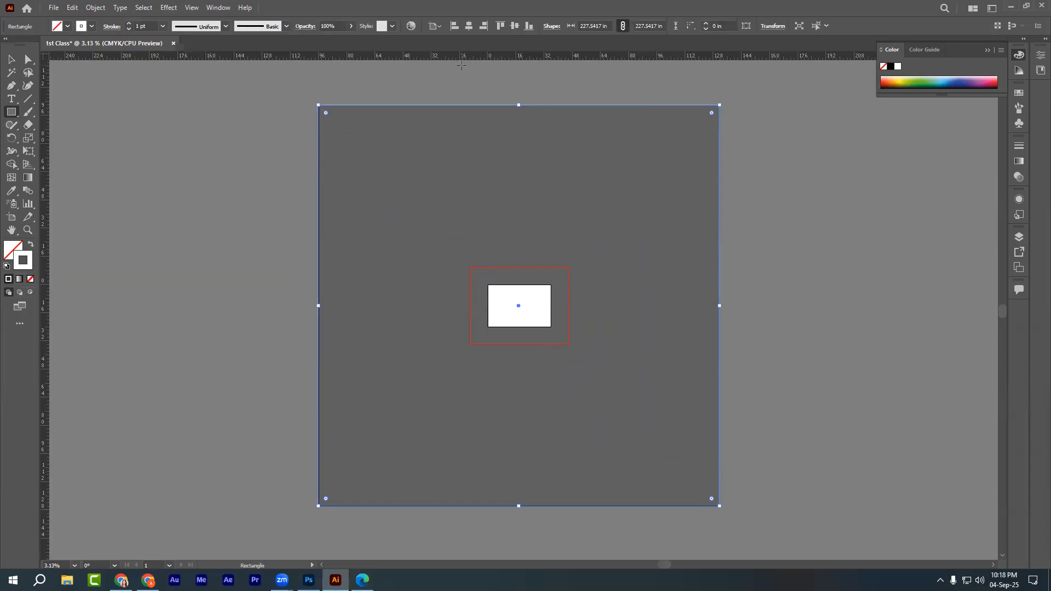
pyautogui.rightClick(463, 56)
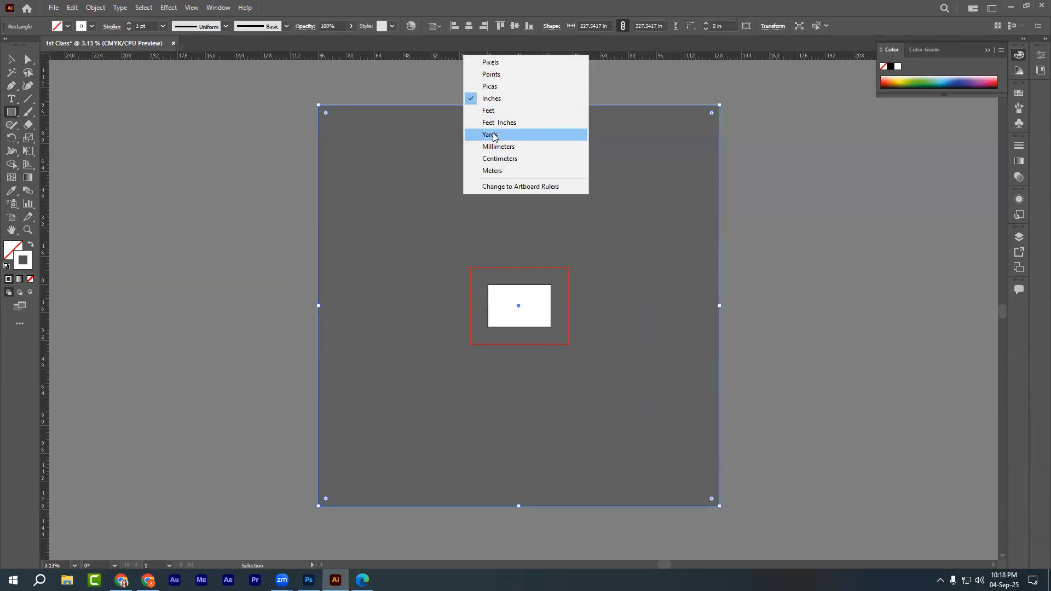
pyautogui.click(489, 111)
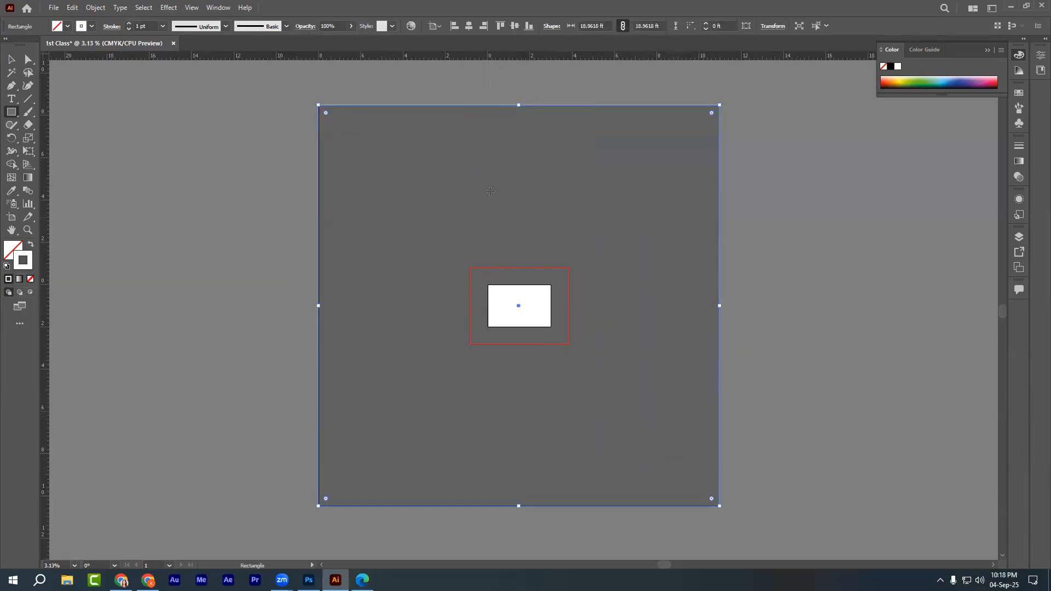
pyautogui.press('v')
pyautogui.click(189, 307)
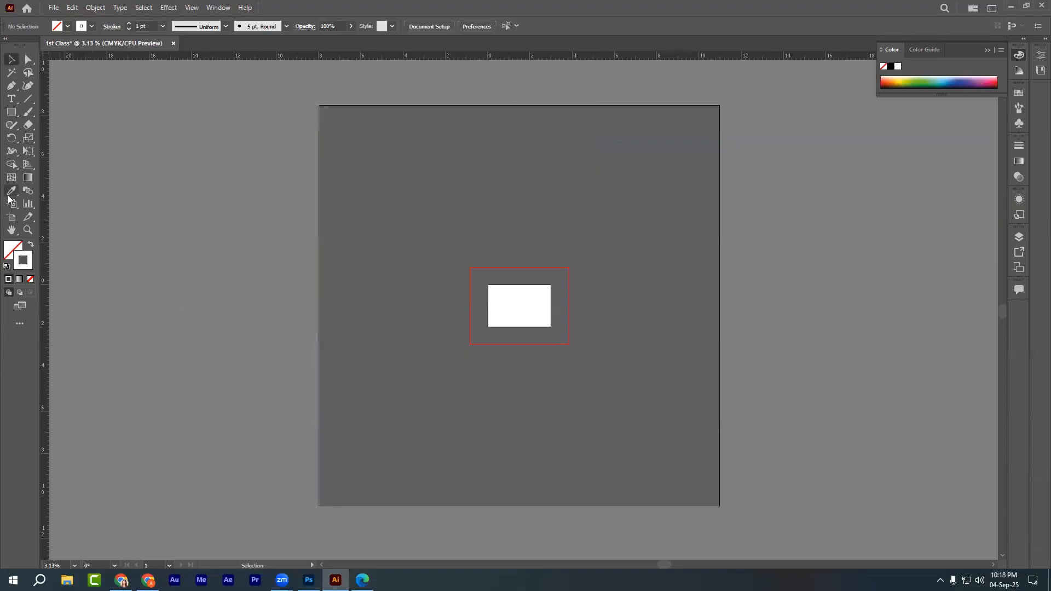
pyautogui.click(326, 271)
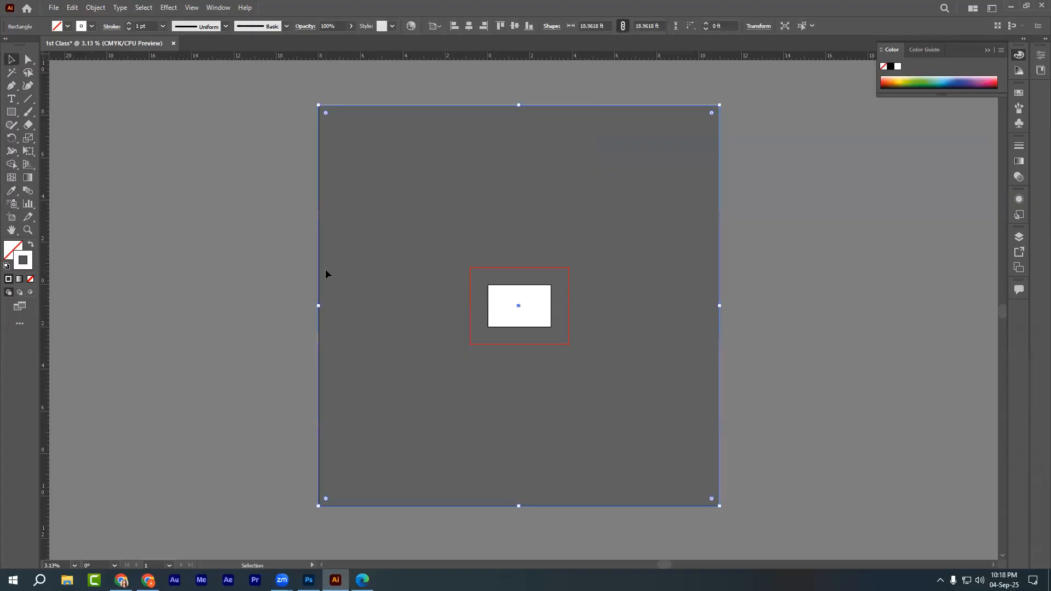
pyautogui.click(241, 247)
# Draw a rectangle about 3.47 by 7.69 ft in the light gray area outside the canvas.
pyautogui.click(11, 113)
pyautogui.moveTo(127, 192); pyautogui.dragTo(200, 354)
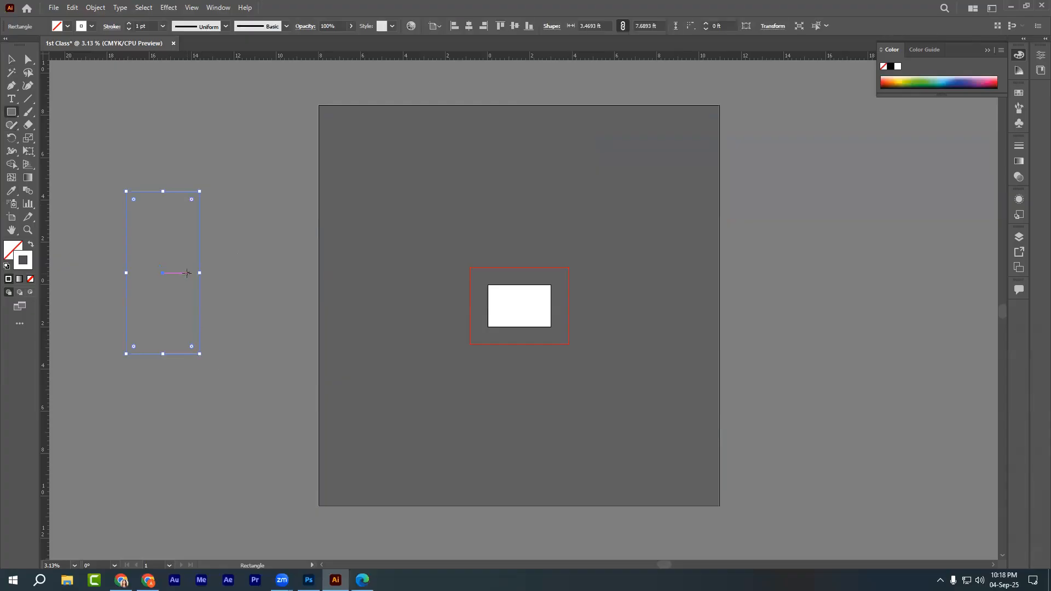
pyautogui.click(11, 59)
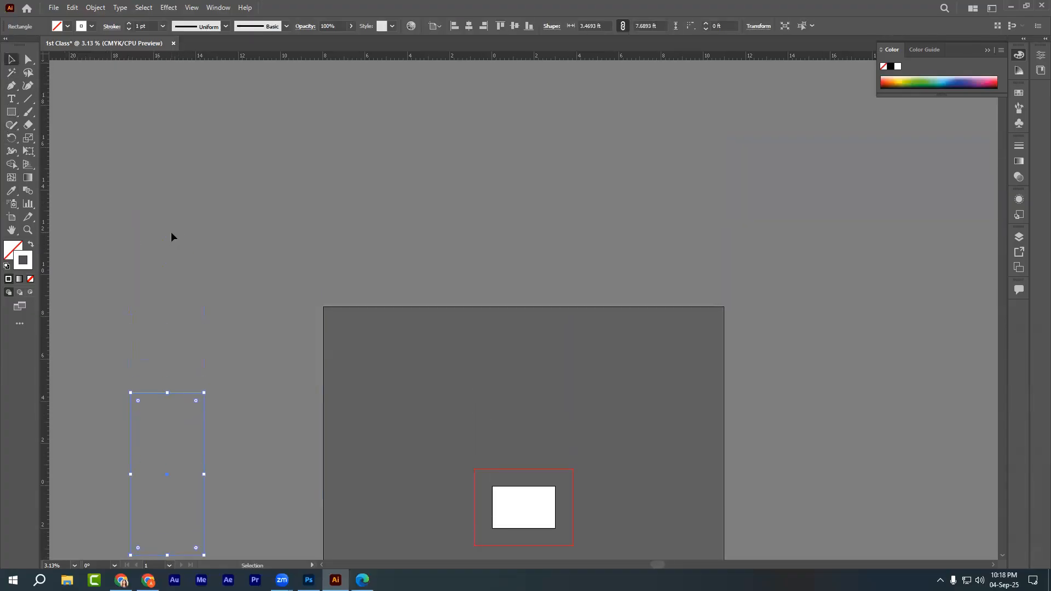
pyautogui.press('a')
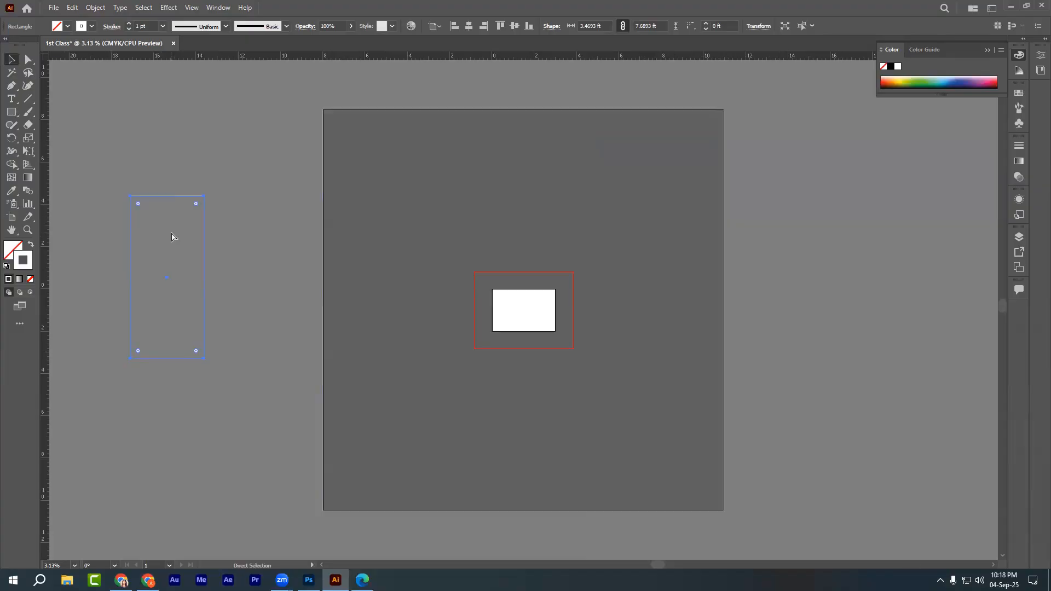
pyautogui.press('v')
# Outline the canvas and the area around the outside rectangle on a temporary screen capture, and discard it.
pyautogui.press('Print')
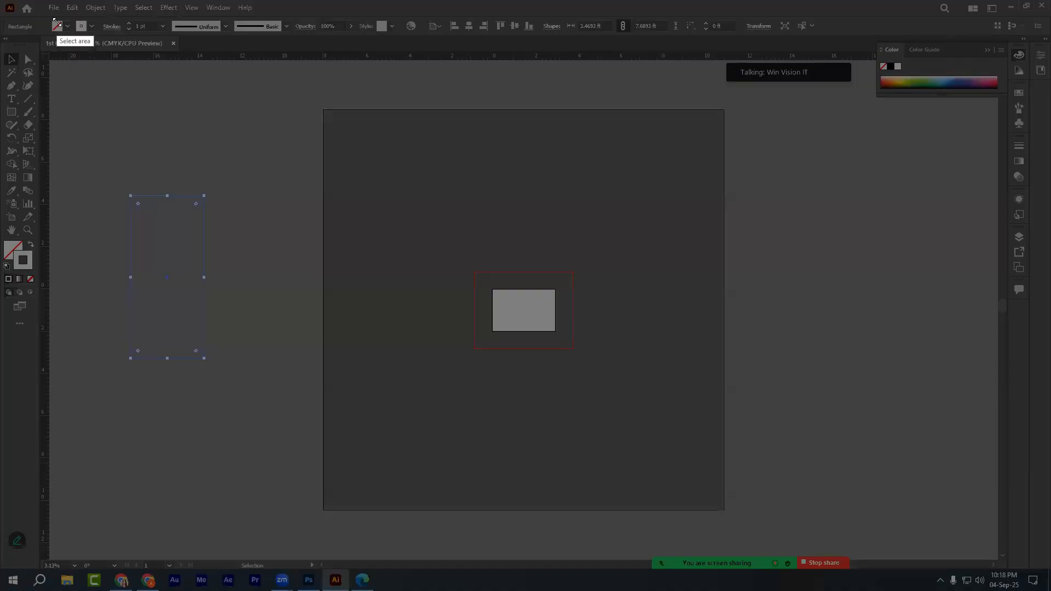
pyautogui.moveTo(56, 18)
pyautogui.mouseDown()
pyautogui.moveTo(799, 514)
pyautogui.moveTo(864, 532)
pyautogui.mouseUp()
pyautogui.click(875, 470)
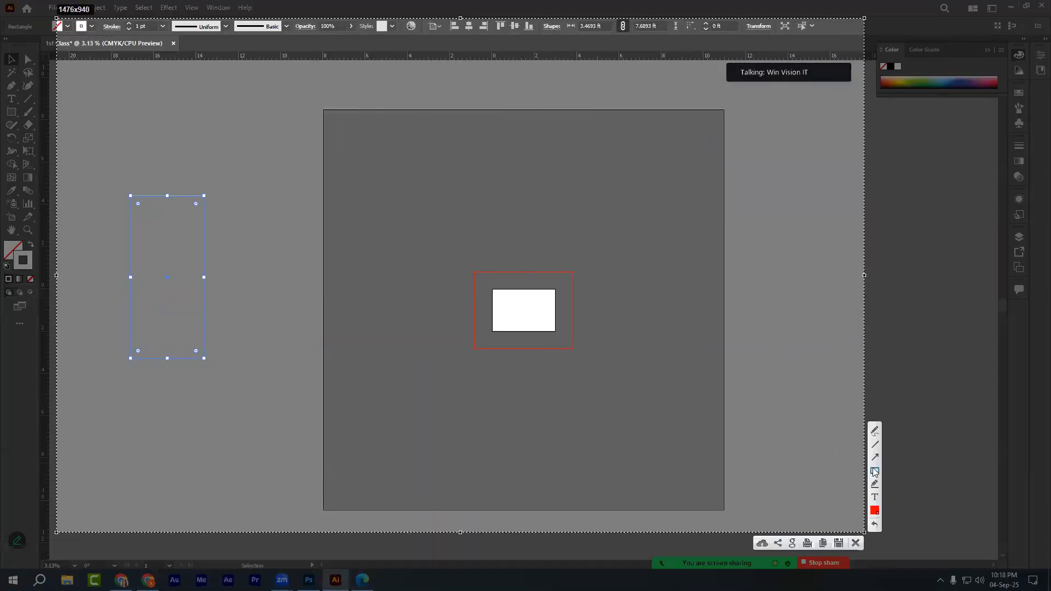
pyautogui.moveTo(323, 110); pyautogui.dragTo(727, 515)
pyautogui.moveTo(93, 142); pyautogui.dragTo(282, 445)
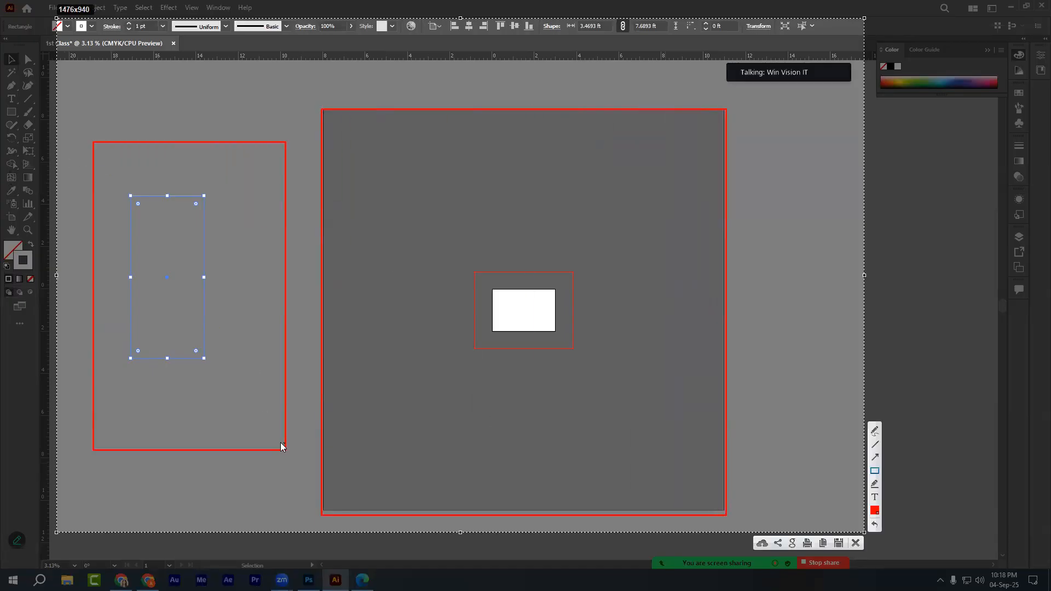
pyautogui.click(849, 549)
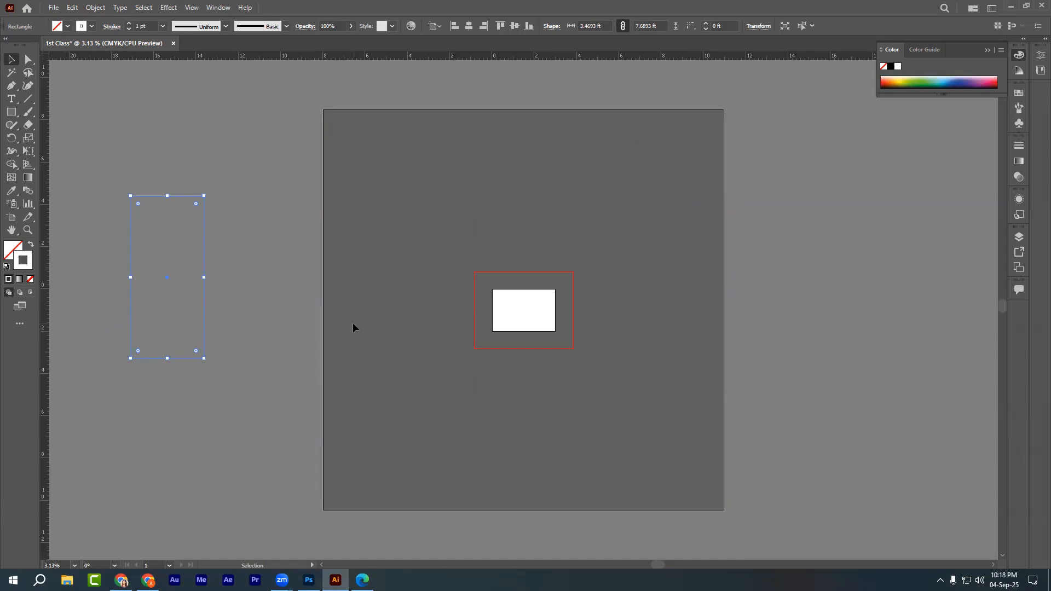
# Draw a square about 0.84 ft wide near the middle of the artboard.
pyautogui.hotkey('ctrl', '+')
pyautogui.hotkey('ctrl', '+')
pyautogui.hotkey('ctrl', '+')
pyautogui.hotkey('ctrl', '+')
pyautogui.hotkey('ctrl', '+')
pyautogui.hotkey('ctrl', '+')
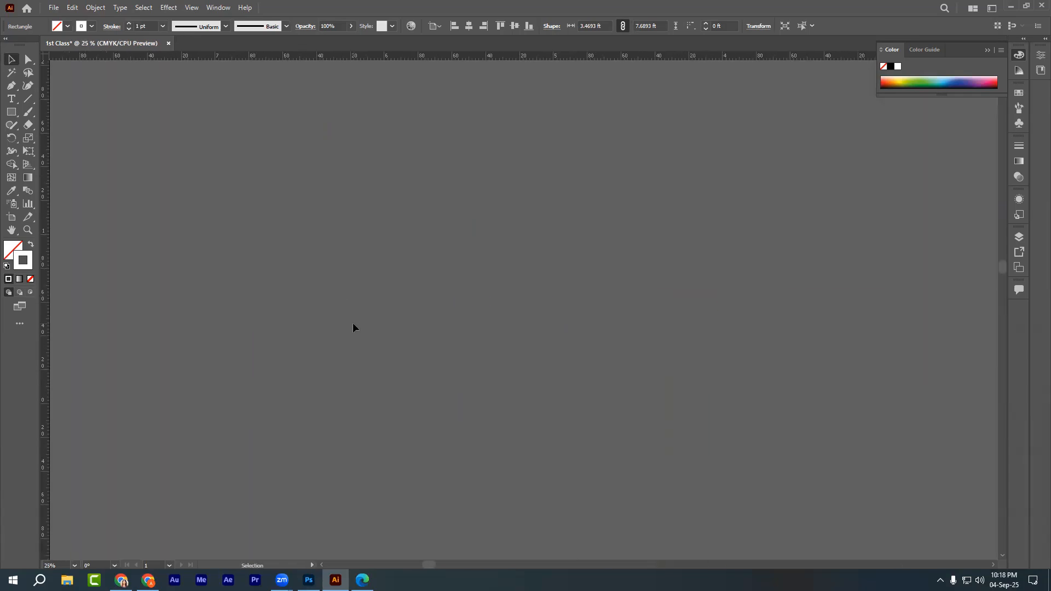
pyautogui.moveTo(521, 377); pyautogui.dragTo(197, 232)
pyautogui.moveTo(441, 373); pyautogui.dragTo(63, 296)
pyautogui.moveTo(748, 372); pyautogui.dragTo(392, 369)
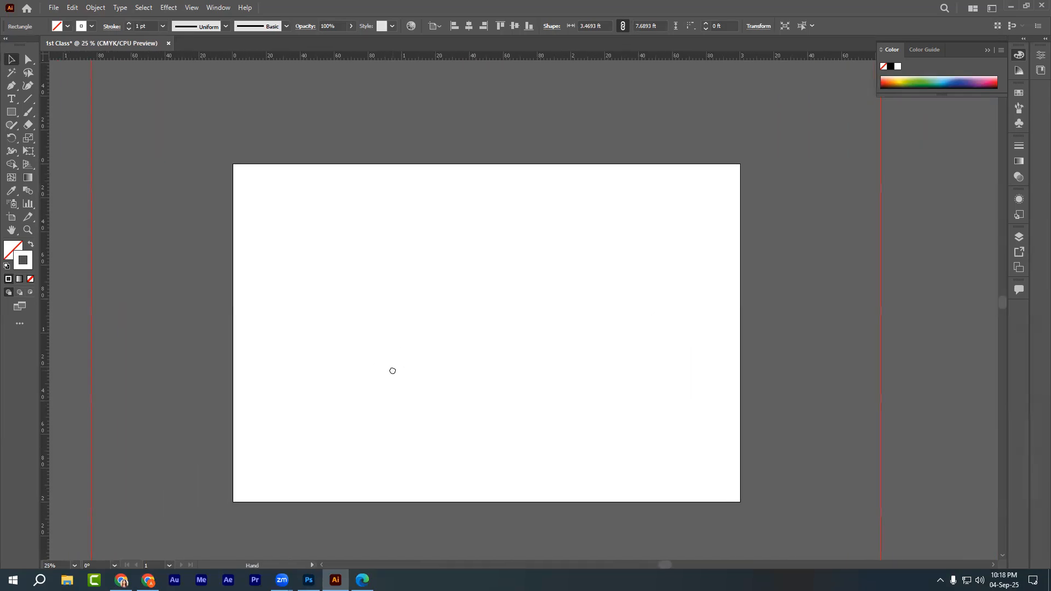
pyautogui.hotkey('ctrl', '+')
pyautogui.hotkey('ctrl', '-')
pyautogui.hotkey('ctrl', '-')
pyautogui.hotkey('ctrl', '-')
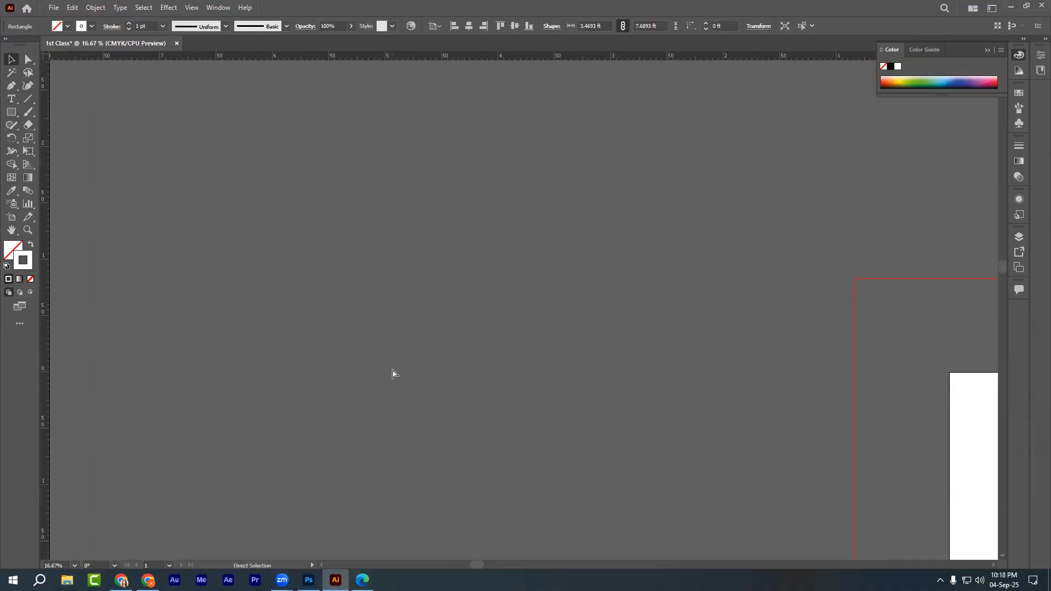
pyautogui.moveTo(790, 451); pyautogui.dragTo(423, 329)
pyautogui.click(461, 314)
pyautogui.click(10, 114)
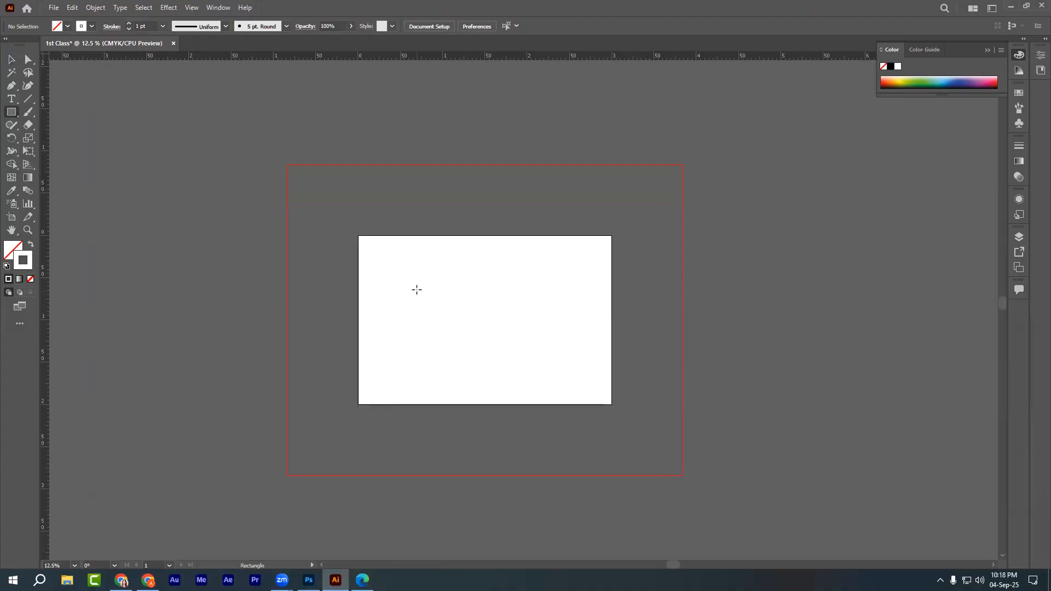
pyautogui.moveTo(437, 290); pyautogui.dragTo(509, 361)
pyautogui.click(12, 63)
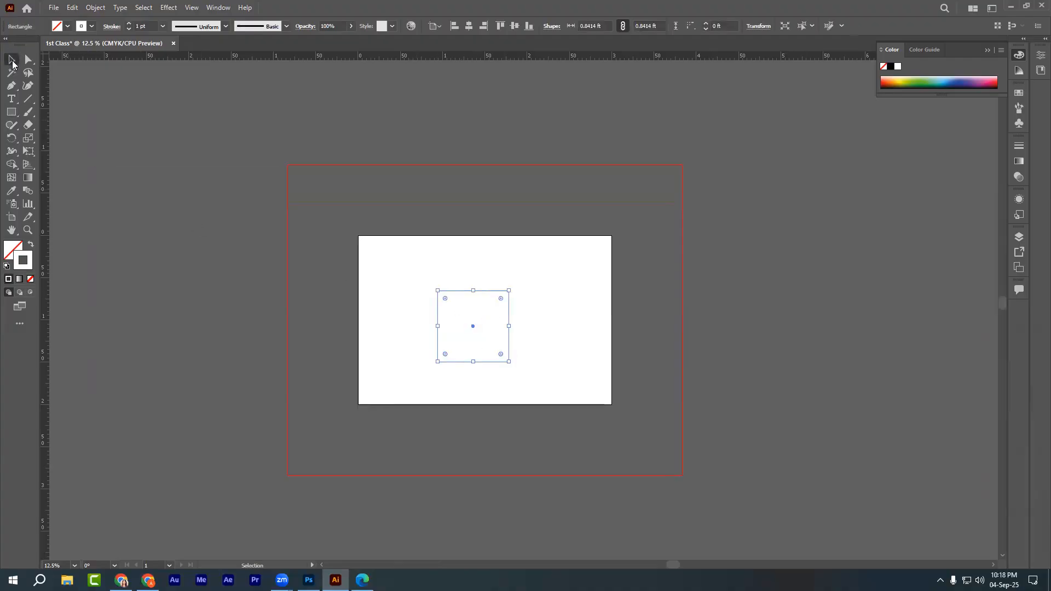
# Align the small artboard square and the canvas-sized square to each other's horizontal and vertical centers.
pyautogui.hotkey('ctrl', '0')
pyautogui.scroll(3, 392, 322)
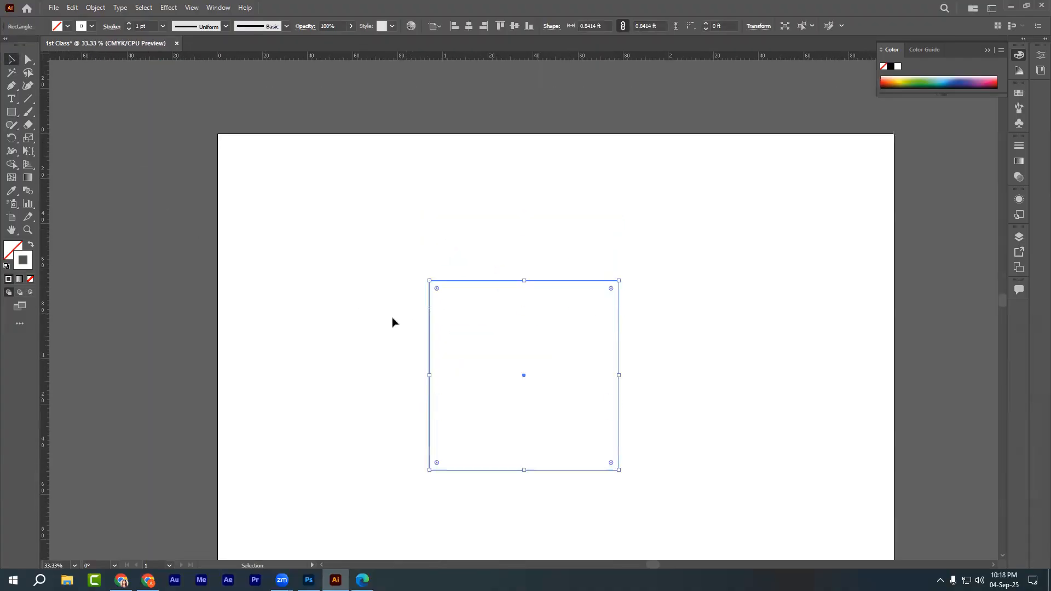
pyautogui.click(117, 209)
pyautogui.scroll(-2, 174, 258)
pyautogui.moveTo(392, 262); pyautogui.dragTo(612, 465)
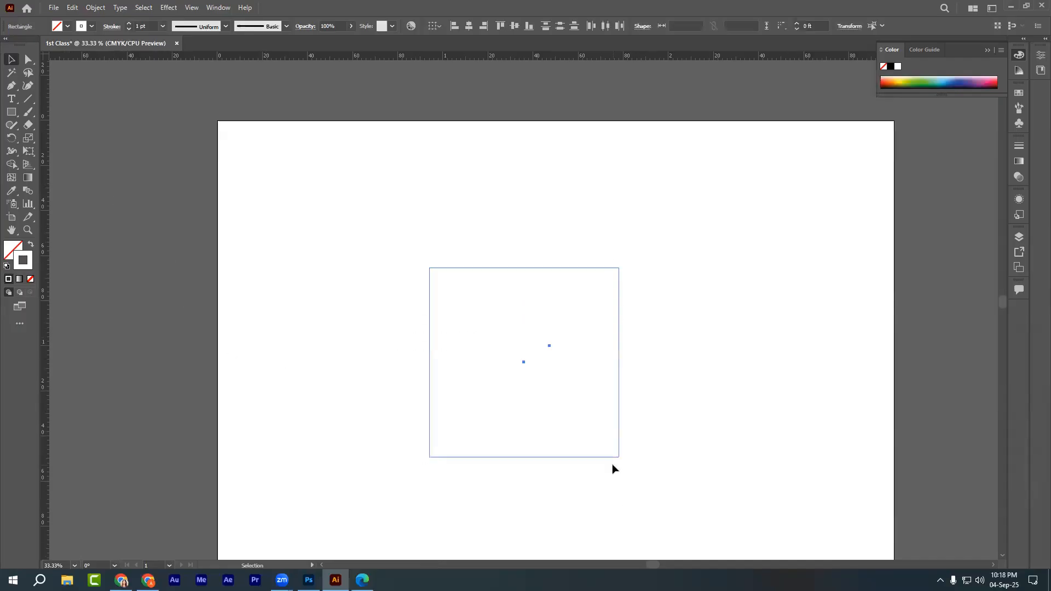
pyautogui.click(468, 27)
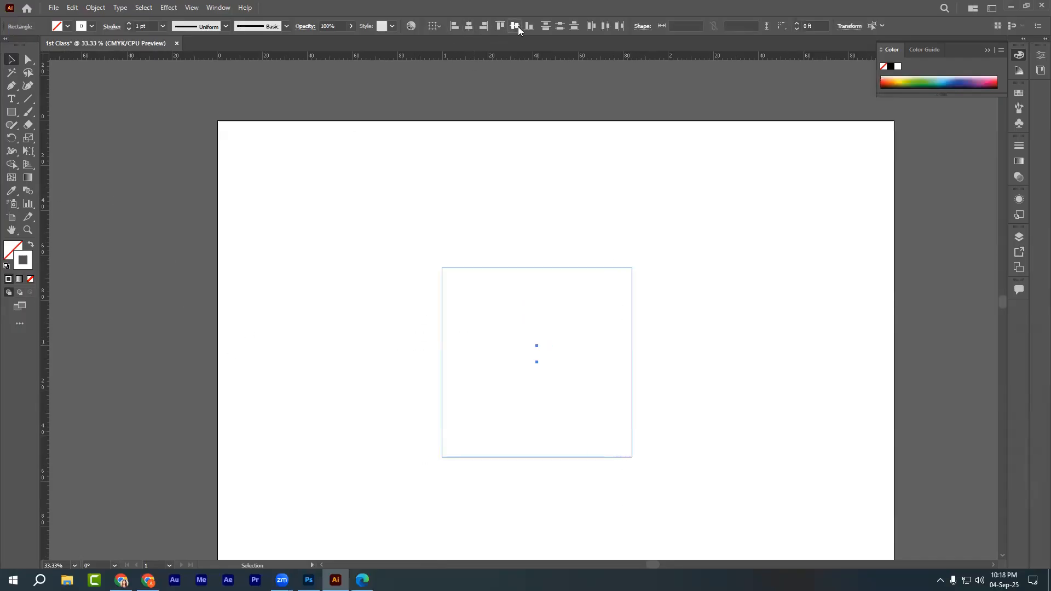
pyautogui.click(517, 27)
pyautogui.click(396, 261)
pyautogui.moveTo(400, 238); pyautogui.dragTo(617, 441)
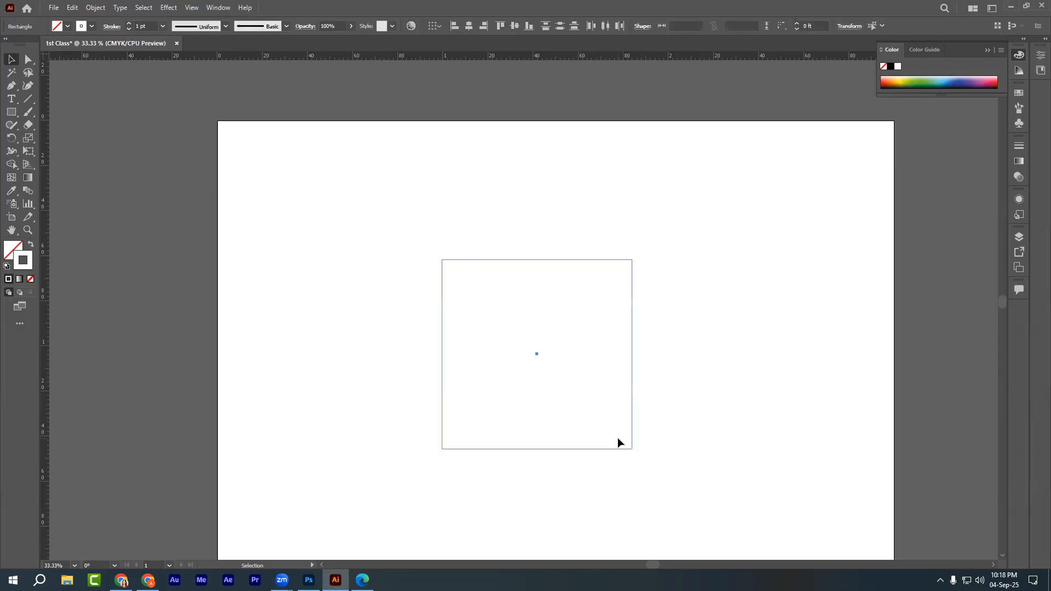
pyautogui.click(618, 441)
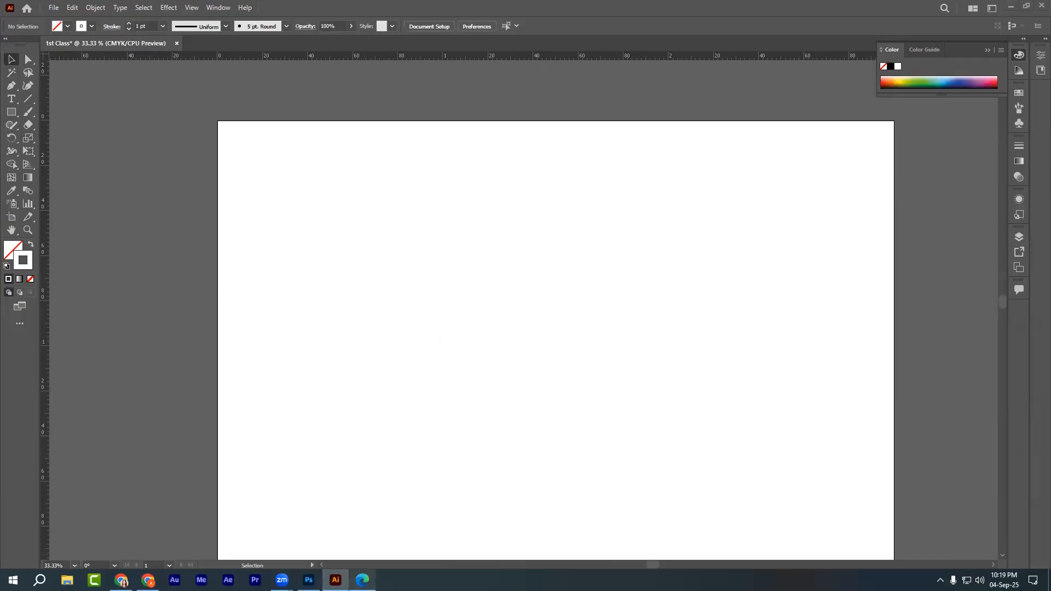
# Check the Class 1 topic list in the course module PDF in Edge, and return to Illustrator.
pyautogui.click(362, 579)
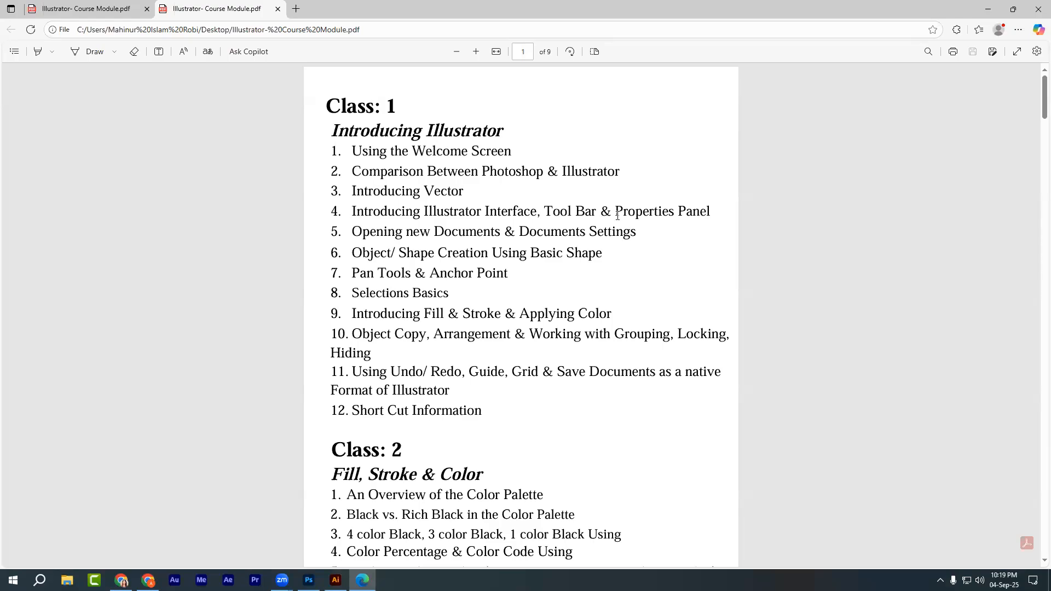
pyautogui.click(336, 580)
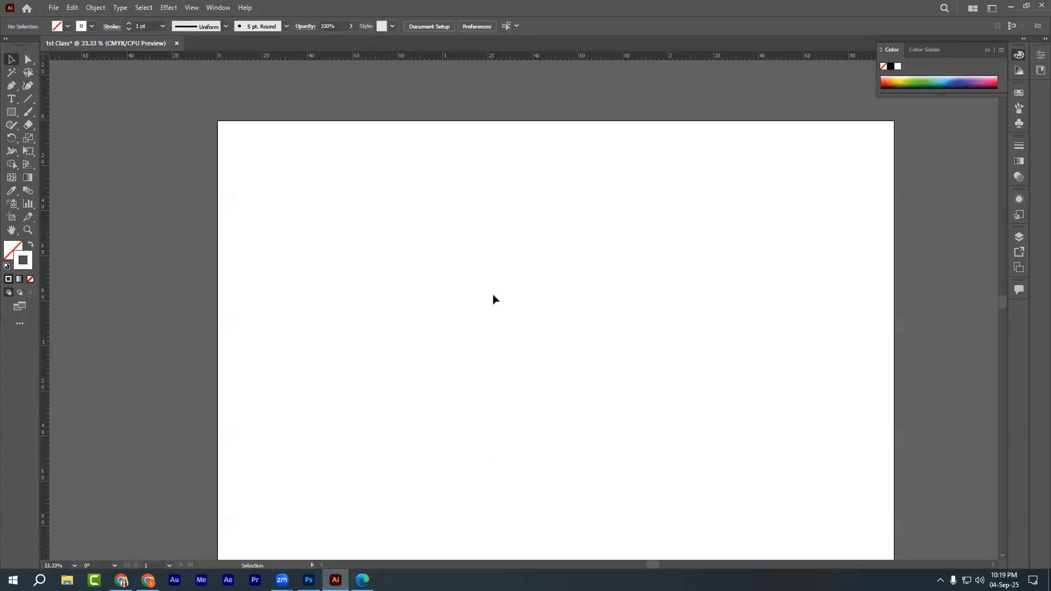
pyautogui.hotkey('ctrl', '-')
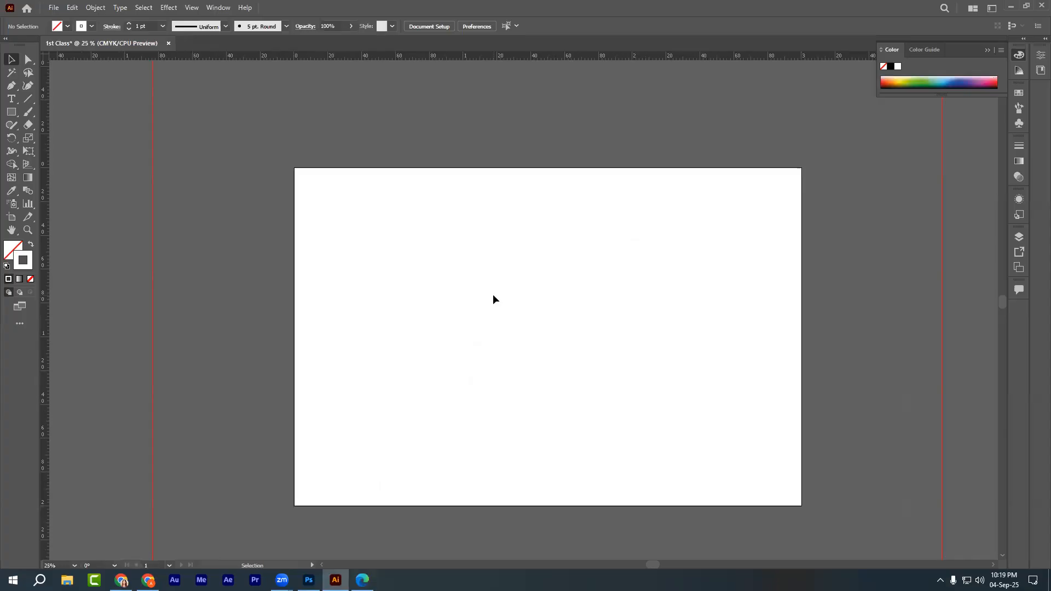
# Outline the Window, Workspace and Essentials Classic entries on a temporary screen capture, and discard it.
pyautogui.click(219, 8)
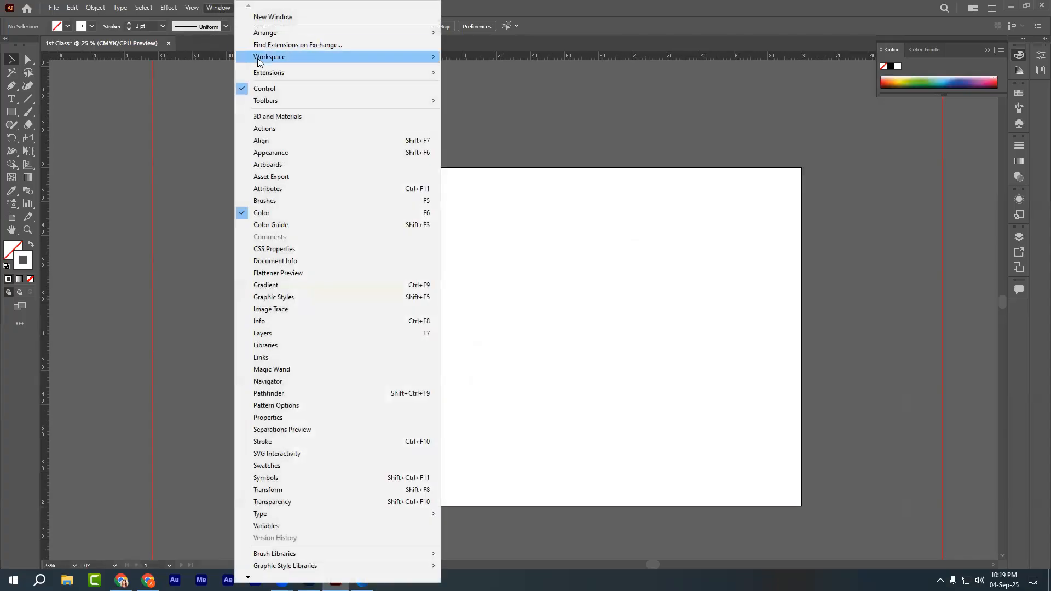
pyautogui.moveTo(262, 58)
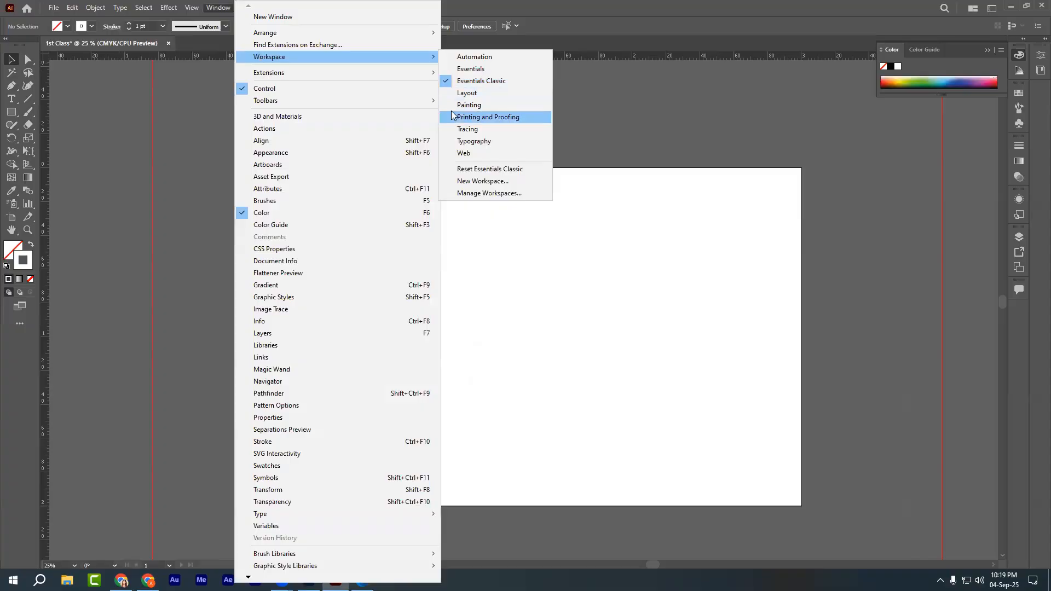
pyautogui.press('Print')
pyautogui.moveTo(172, 1); pyautogui.dragTo(557, 420)
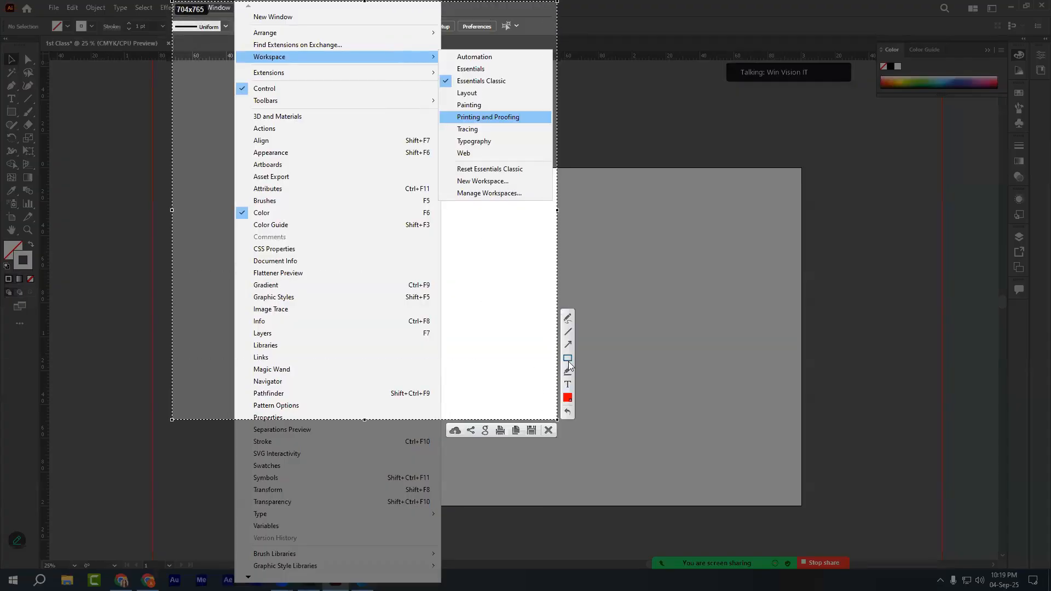
pyautogui.click(568, 358)
pyautogui.moveTo(245, 51); pyautogui.dragTo(363, 73)
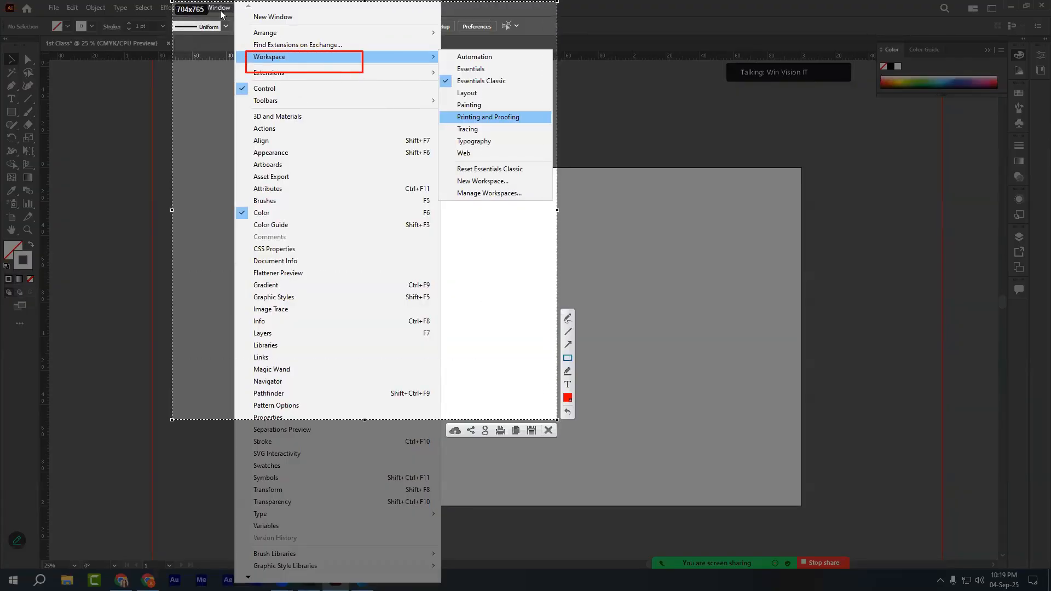
pyautogui.moveTo(196, 1); pyautogui.dragTo(247, 24)
pyautogui.moveTo(438, 69); pyautogui.dragTo(531, 94)
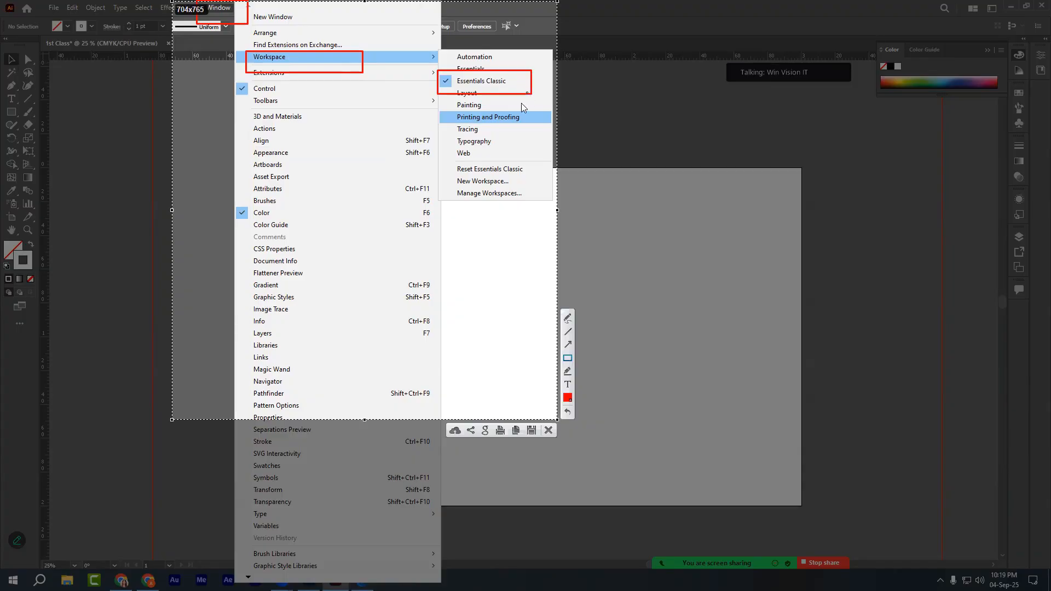
pyautogui.click(549, 431)
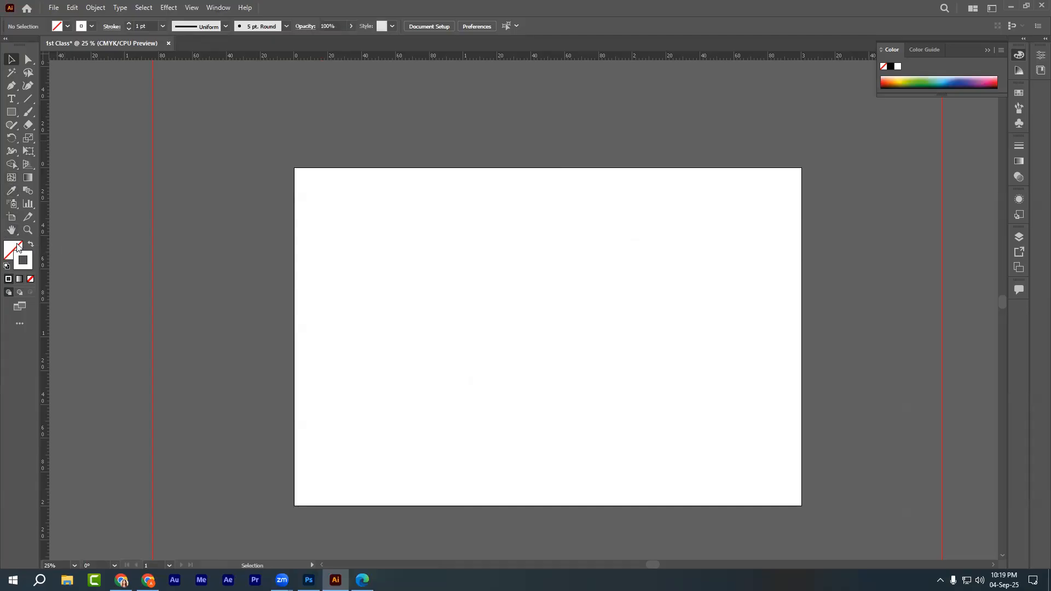
# Open the fill's Color Picker to view its color settings, and close it.
pyautogui.doubleClick(15, 249)
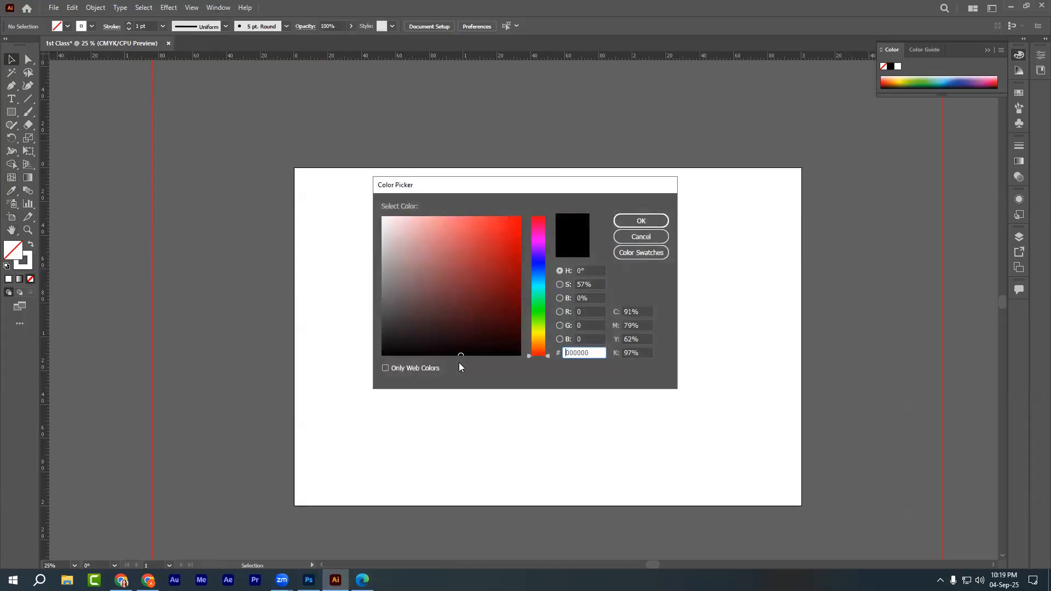
pyautogui.click(635, 220)
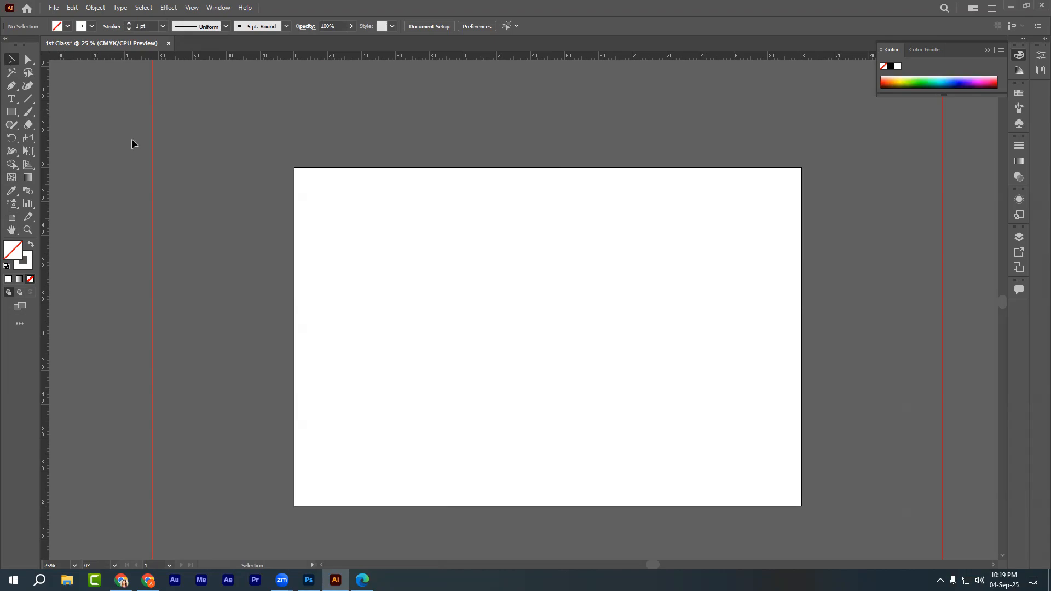
# Outline the Align, Appearance, Color and Layers entries of the Window list on a temporary full-screen capture, and discard it.
pyautogui.click(224, 11)
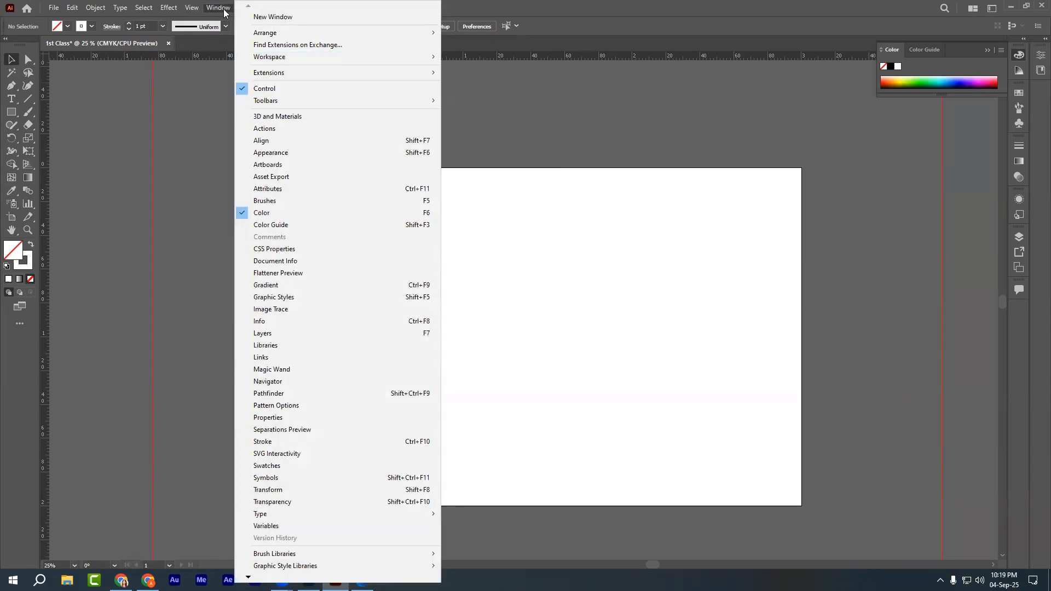
pyautogui.press('Print')
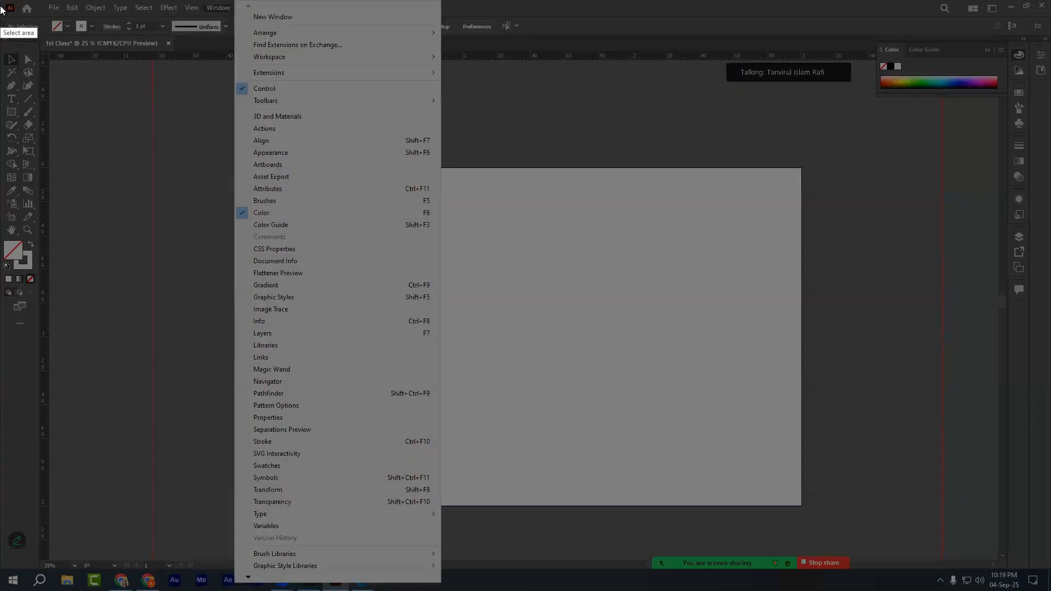
pyautogui.moveTo(0, 0); pyautogui.dragTo(1042, 590)
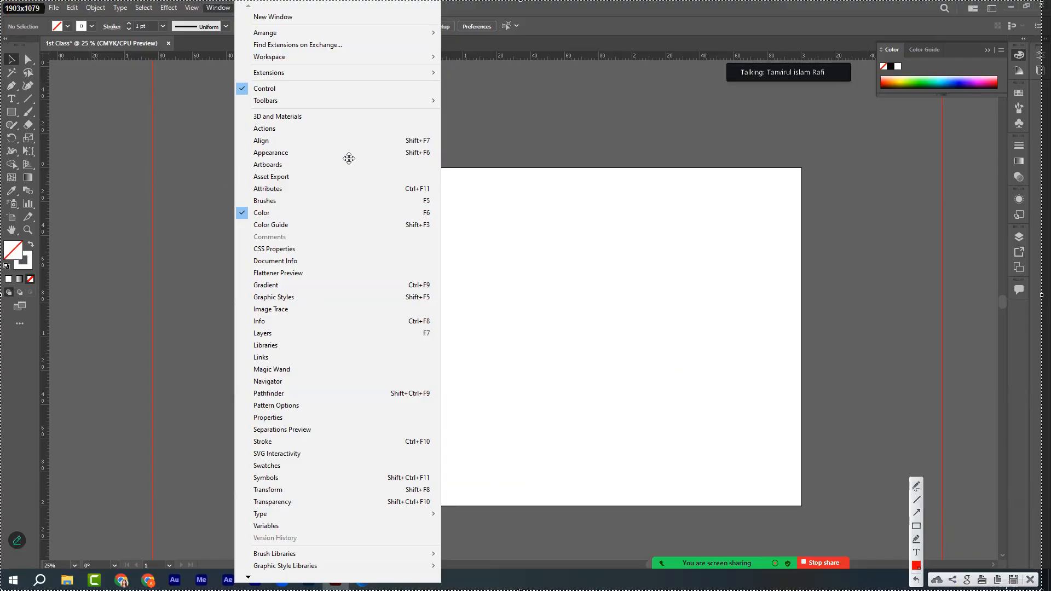
pyautogui.click(919, 527)
pyautogui.moveTo(249, 136)
pyautogui.mouseDown()
pyautogui.moveTo(439, 157)
pyautogui.moveTo(439, 146)
pyautogui.mouseUp()
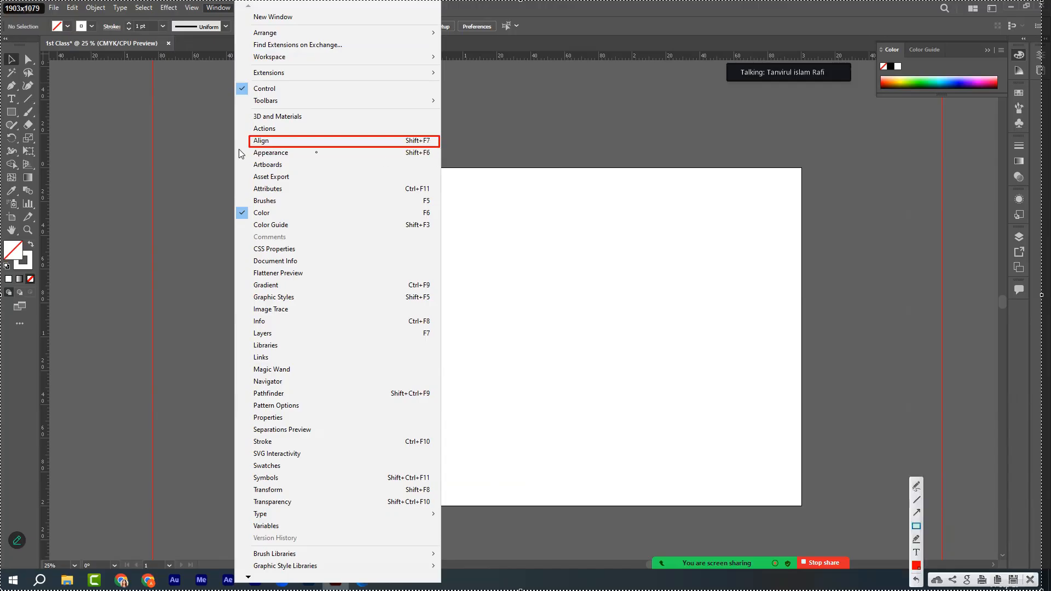
pyautogui.moveTo(250, 148); pyautogui.dragTo(443, 163)
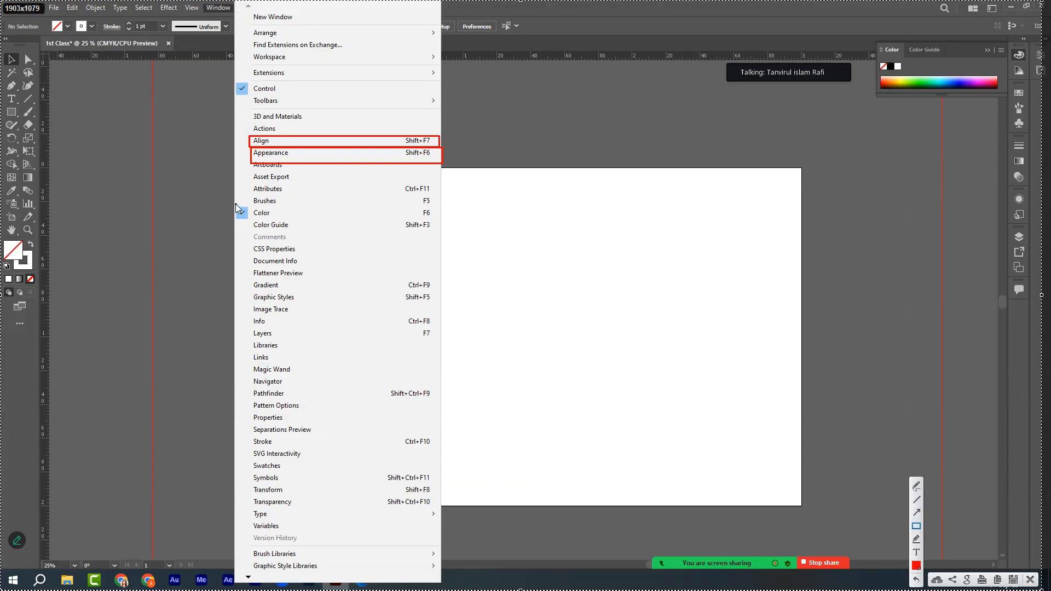
pyautogui.moveTo(234, 204)
pyautogui.mouseDown()
pyautogui.moveTo(268, 224)
pyautogui.moveTo(440, 222)
pyautogui.mouseUp()
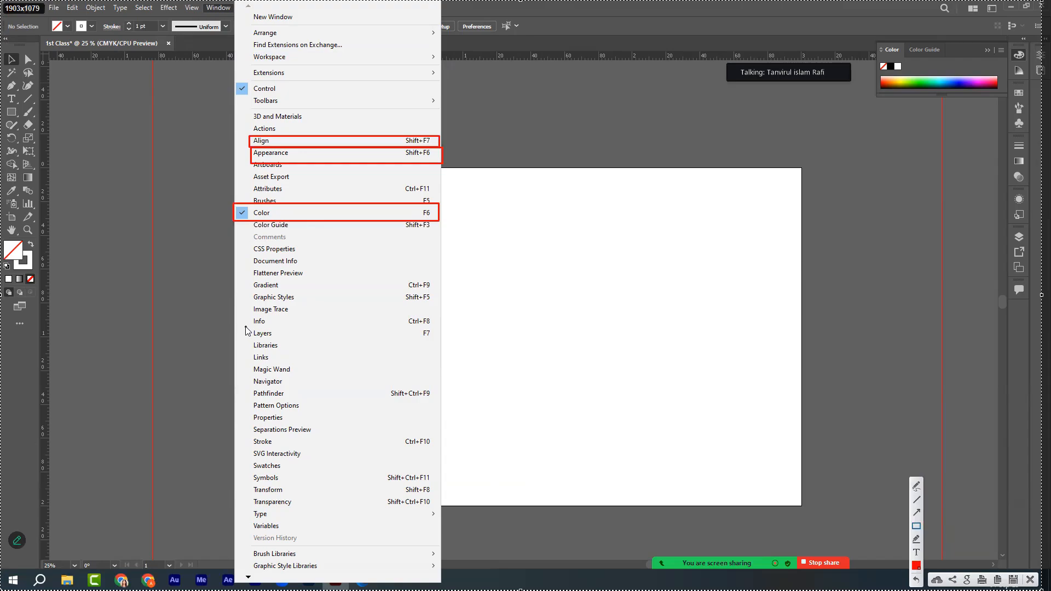
pyautogui.moveTo(246, 327); pyautogui.dragTo(445, 350)
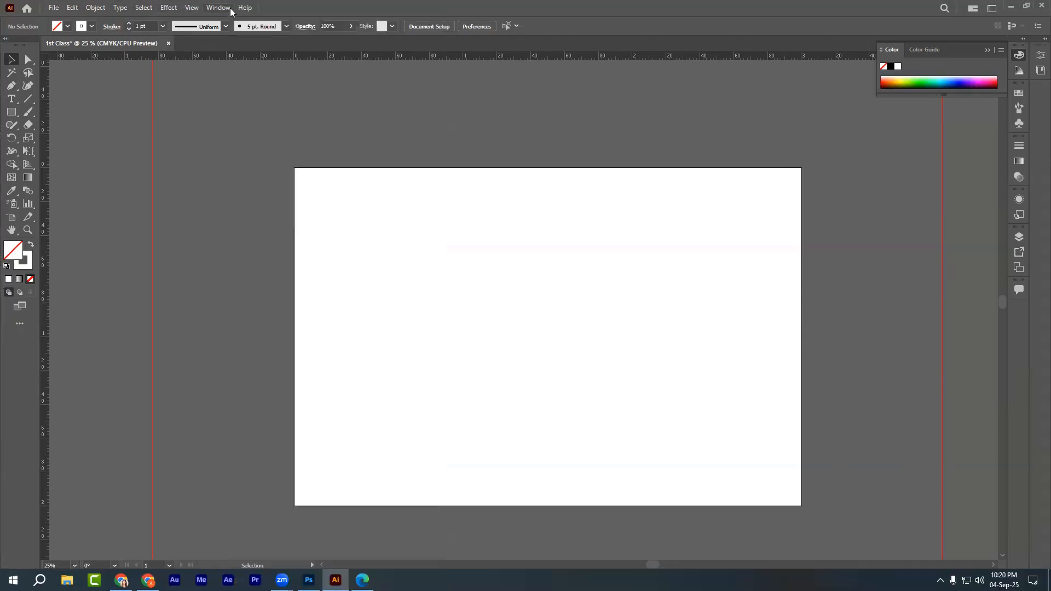
# Dismiss the Window list and collapse the Color panel.
pyautogui.click(218, 8)
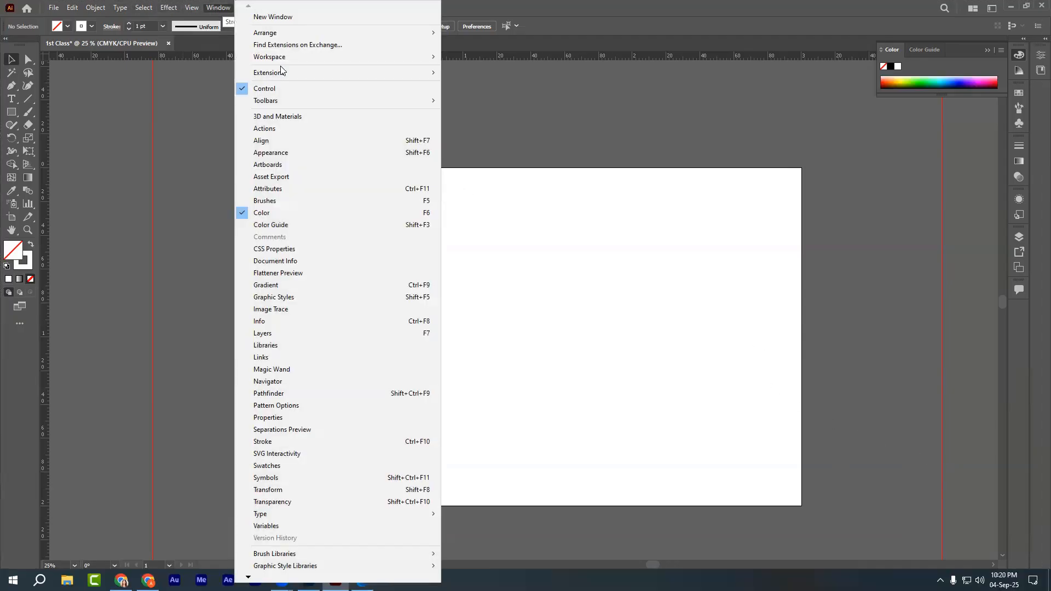
pyautogui.click(854, 185)
pyautogui.click(988, 50)
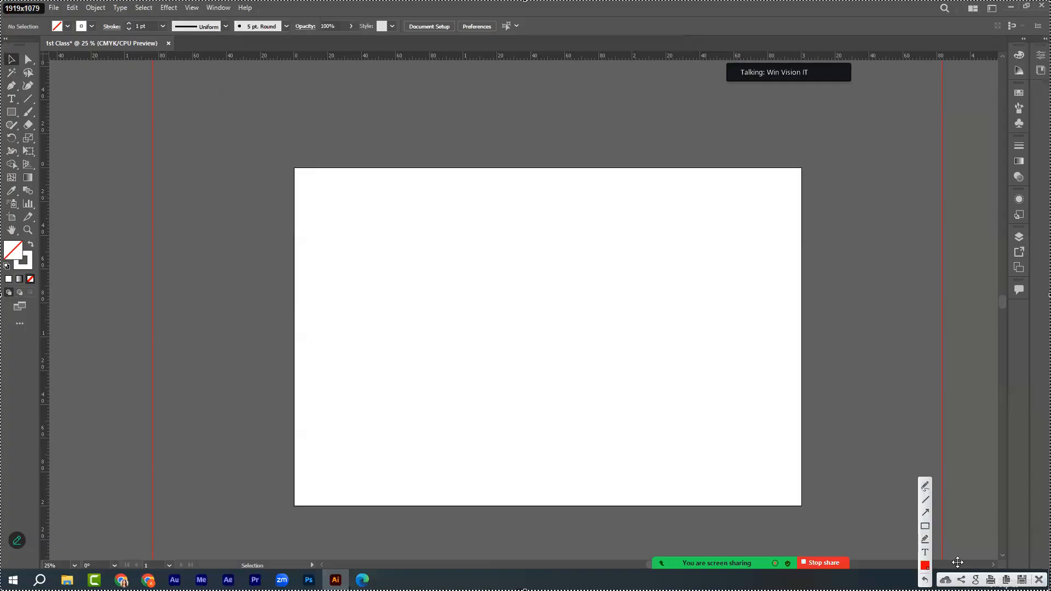
# Outline the tool bar with a red rectangle on a temporary full-screen capture, and discard it.
pyautogui.click(925, 526)
pyautogui.moveTo(1, 2); pyautogui.dragTo(72, 521)
pyautogui.rightClick(31, 278)
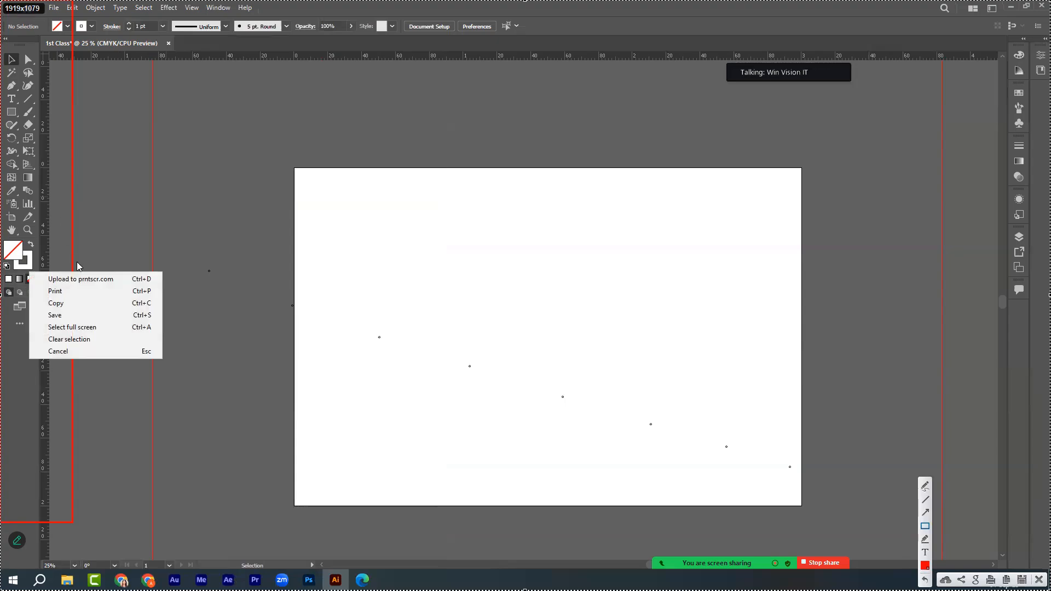
pyautogui.click(925, 514)
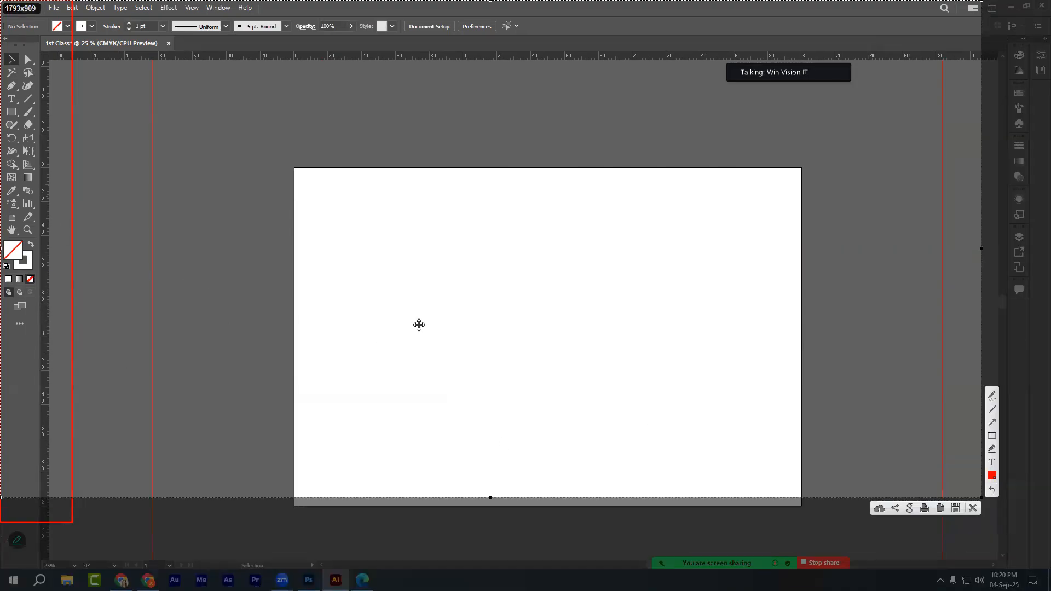
pyautogui.moveTo(392, 315); pyautogui.dragTo(432, 354)
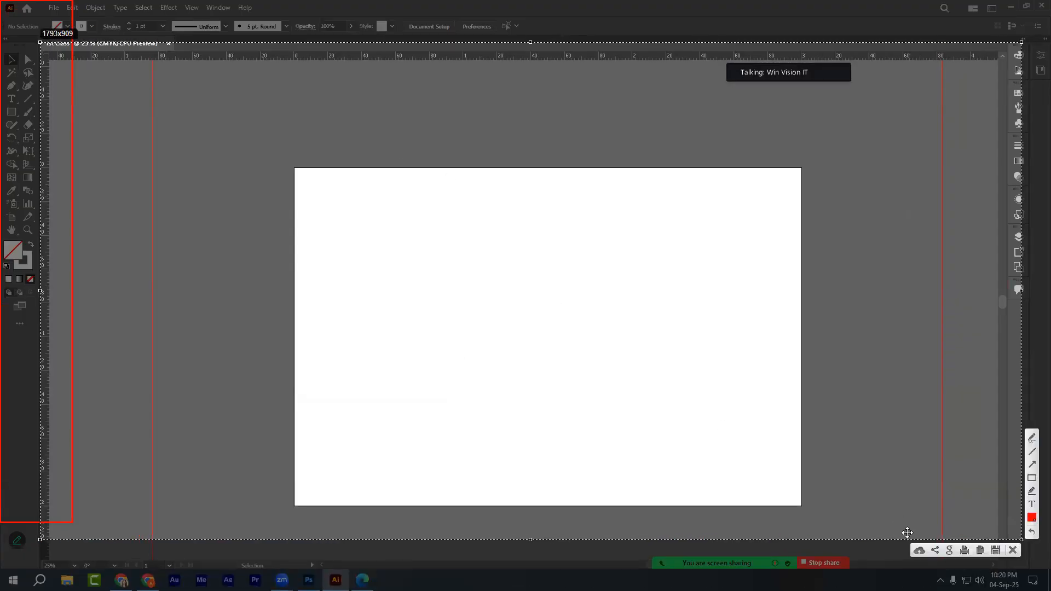
pyautogui.click(1013, 551)
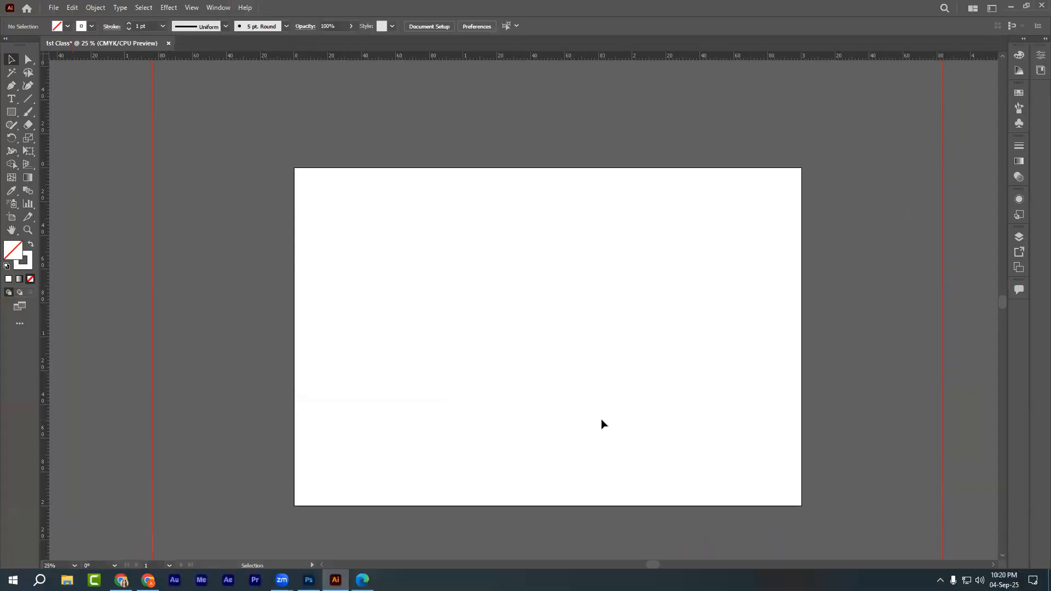
# Outline the area beside the canvas and the docked panel icons on a temporary screen capture, and discard it.
pyautogui.press('Print')
pyautogui.moveTo(826, 1); pyautogui.dragTo(1050, 564)
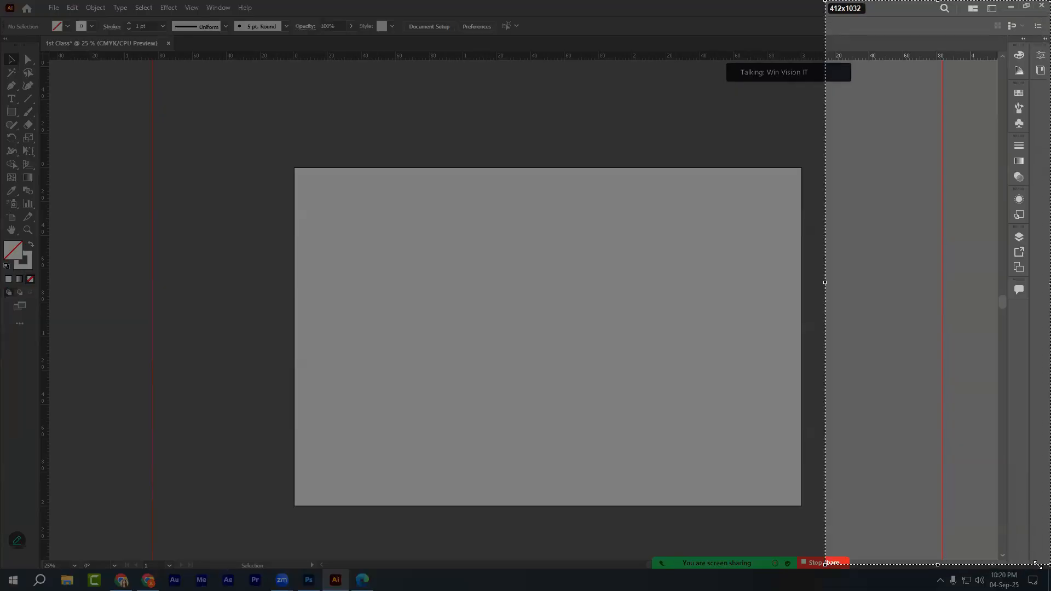
pyautogui.click(814, 504)
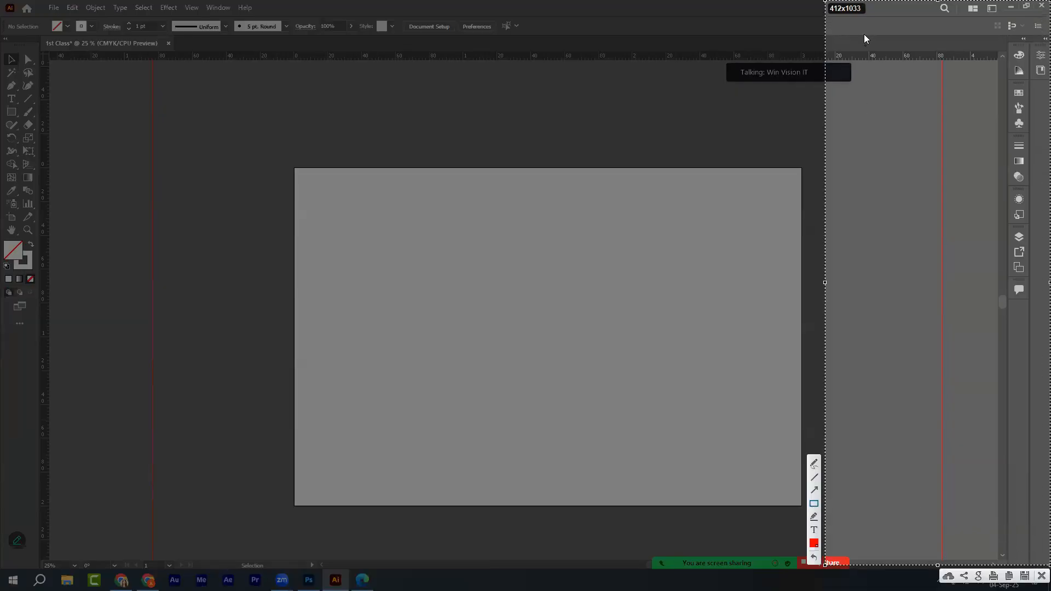
pyautogui.moveTo(860, 1); pyautogui.dragTo(1044, 542)
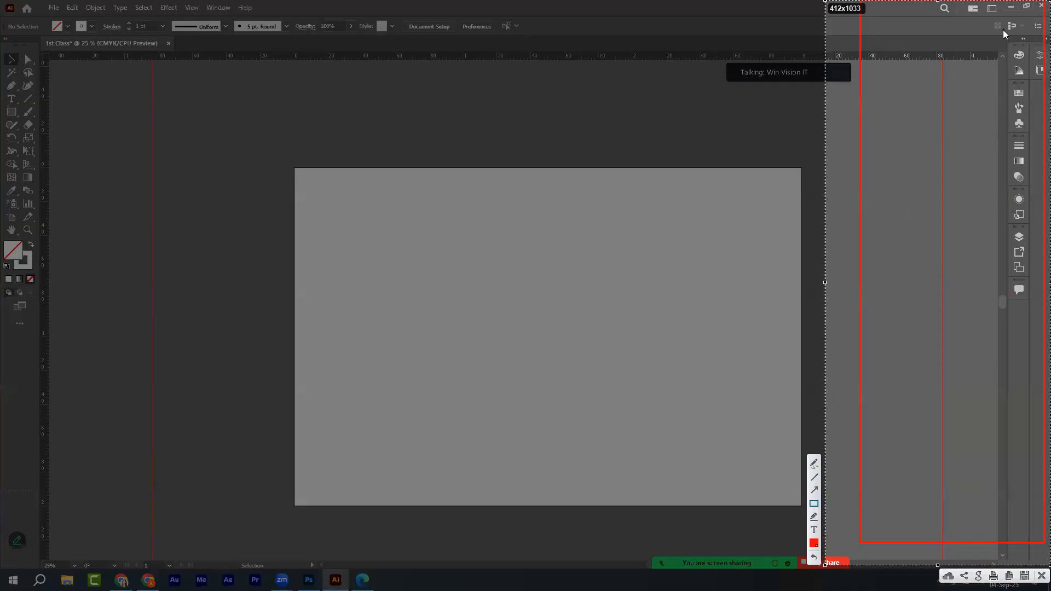
pyautogui.moveTo(1003, 29); pyautogui.dragTo(1041, 381)
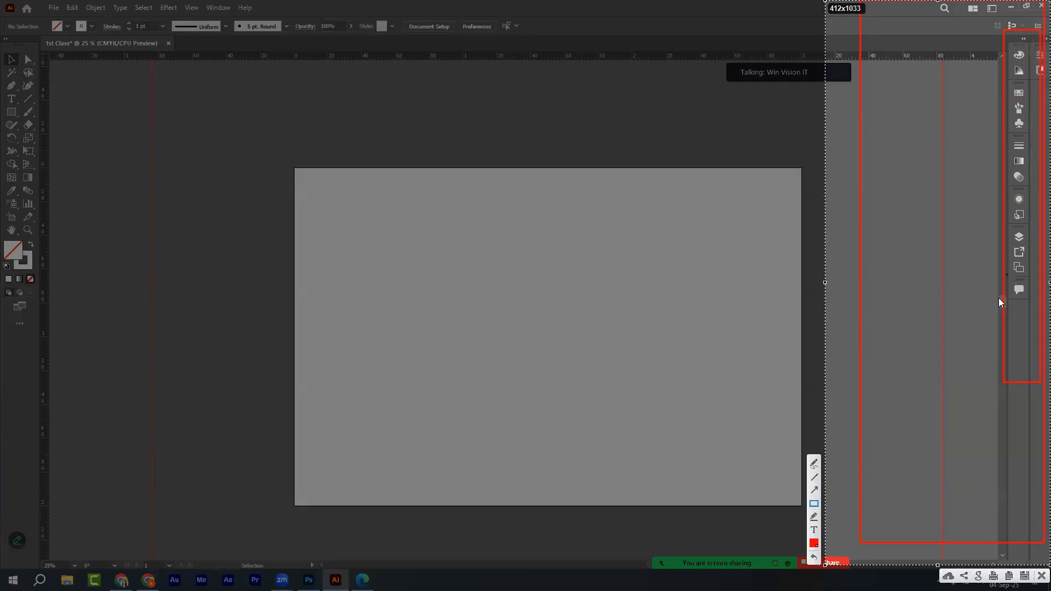
pyautogui.click(1041, 576)
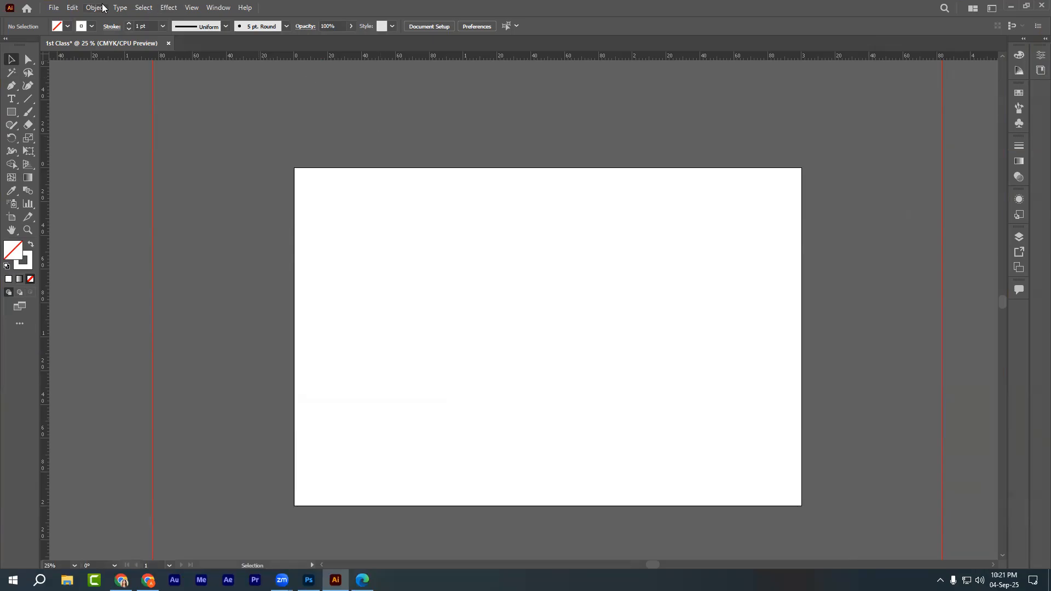
# Outline the Control bar with its stroke, opacity and Document Setup options on a temporary screen capture, and discard it.
pyautogui.press('Print')
pyautogui.moveTo(0, 0); pyautogui.dragTo(962, 590)
pyautogui.click(972, 529)
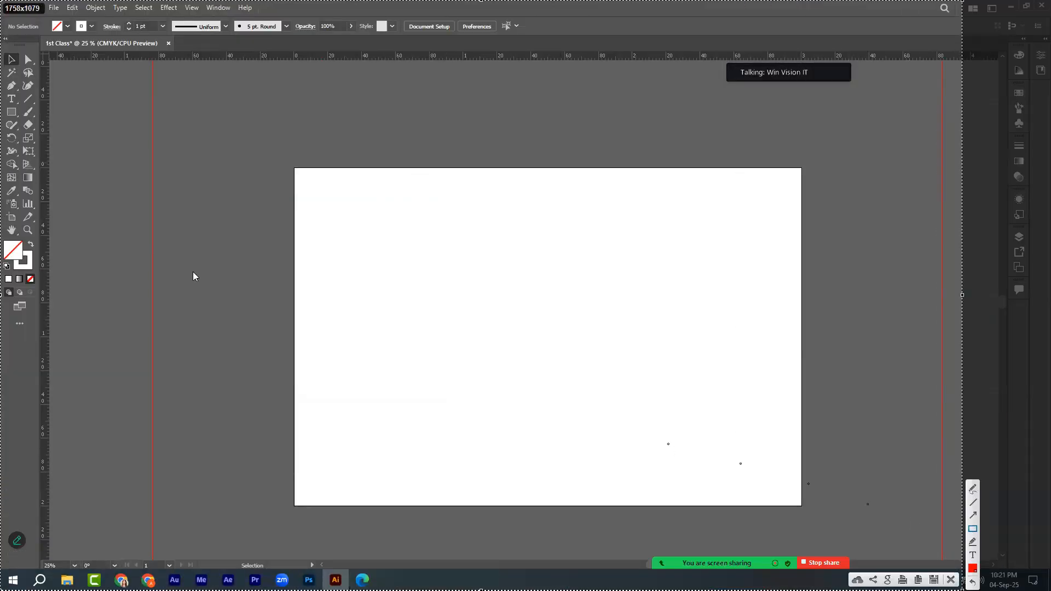
pyautogui.moveTo(45, 11); pyautogui.dragTo(549, 51)
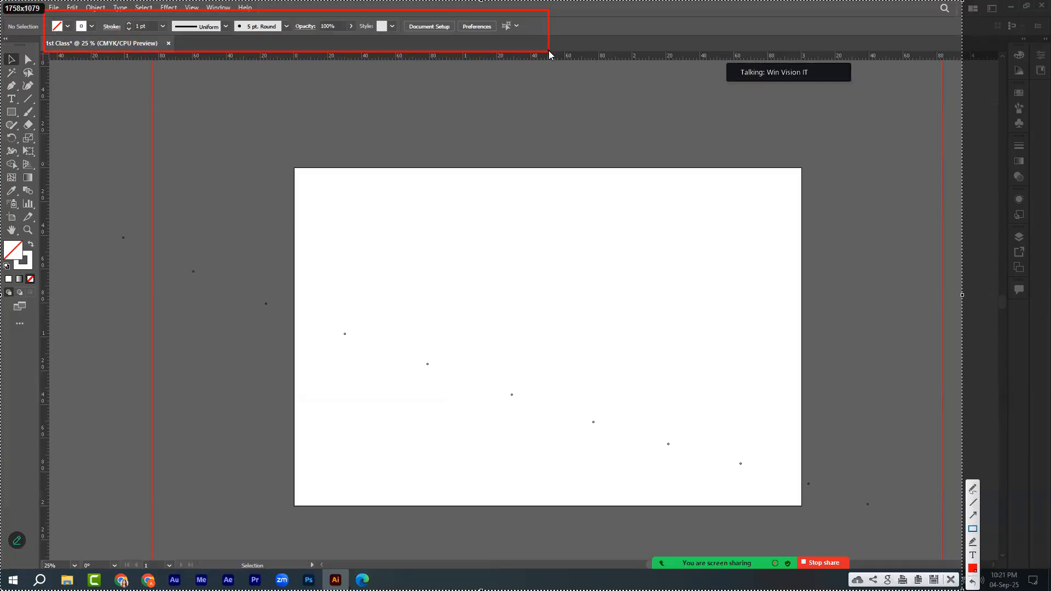
pyautogui.click(520, 123)
pyautogui.click(951, 580)
# Look over the course module PDF in Edge once more, and go back to the Illustrator document.
pyautogui.click(362, 580)
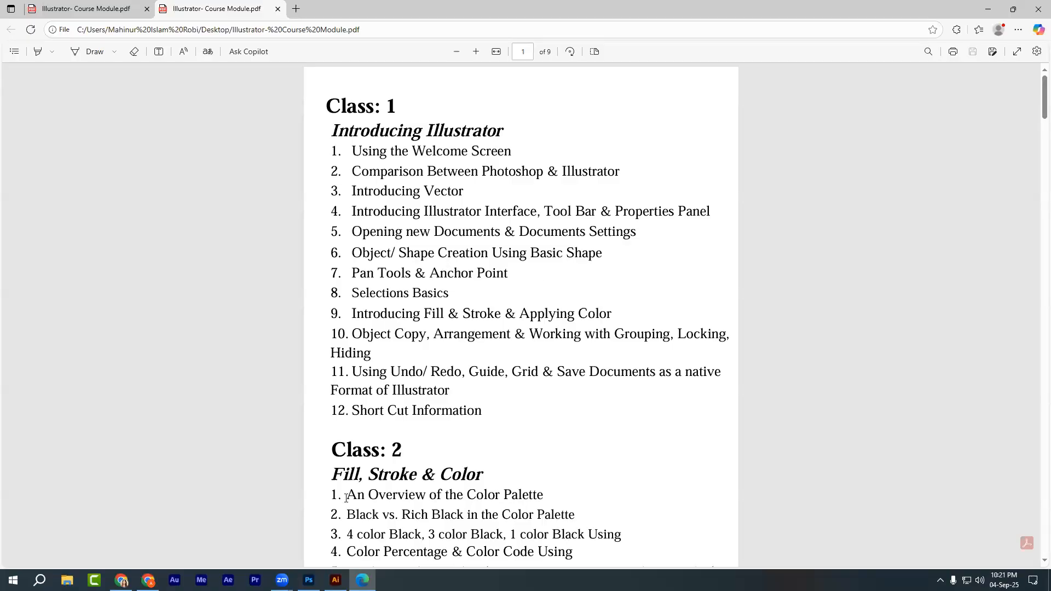
pyautogui.click(362, 580)
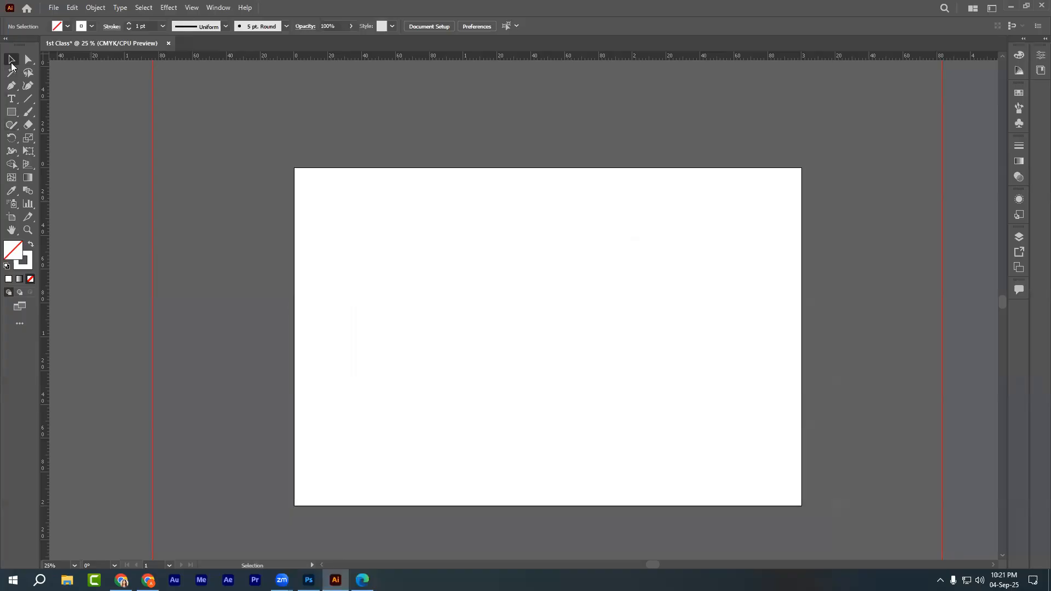
# Pick a black shade in the fill's Color Picker and accept it.
pyautogui.doubleClick(18, 257)
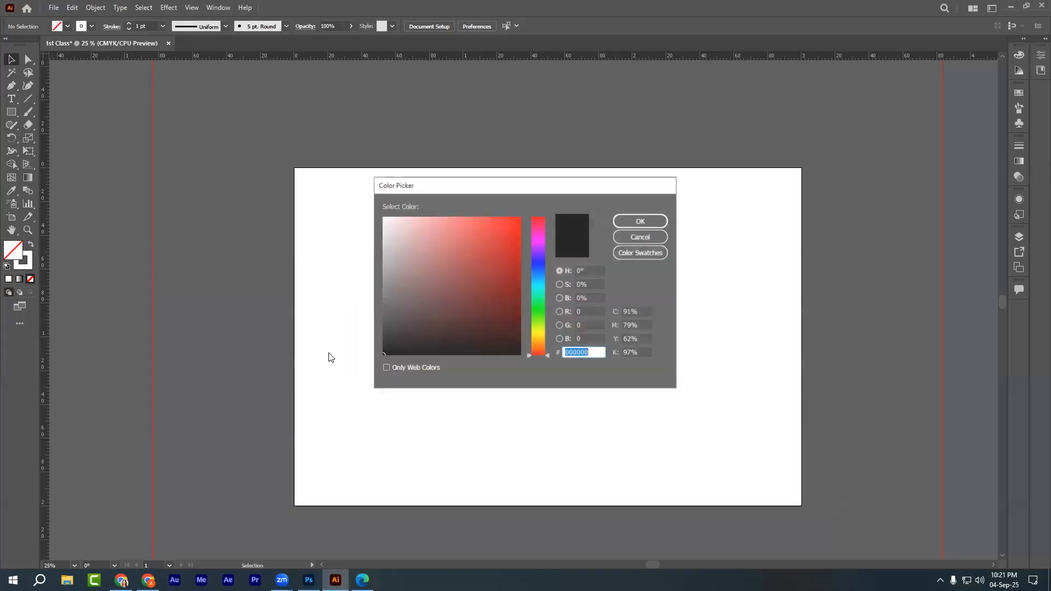
pyautogui.moveTo(481, 307); pyautogui.dragTo(482, 353)
pyautogui.click(637, 221)
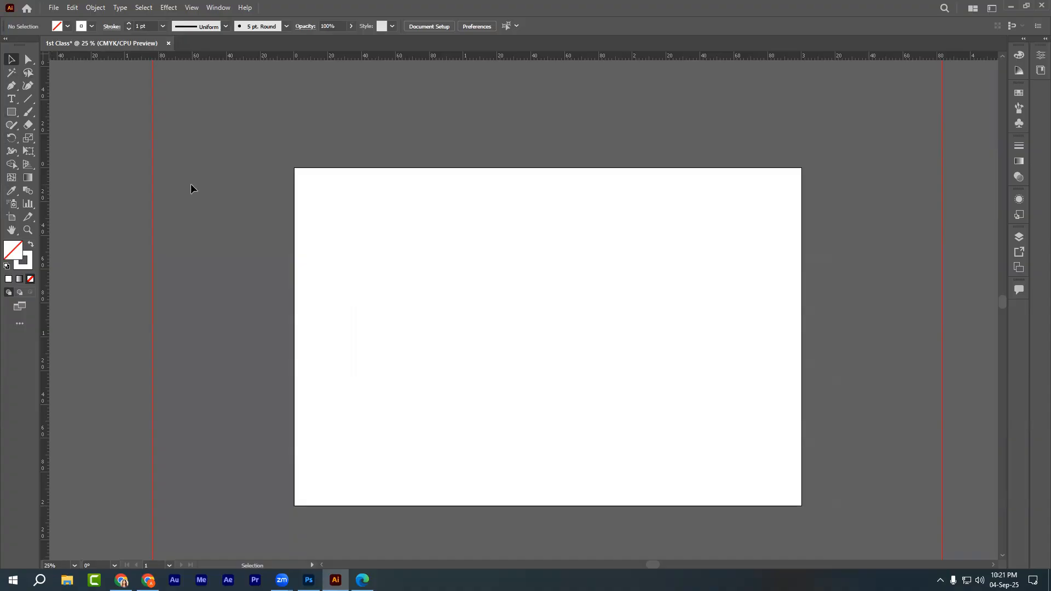
# Draw a rectangle about 0.57 ft wide and 0.68 ft high on the upper middle of the artboard.
pyautogui.hotkey('ctrl', '+')
pyautogui.scroll(-1, 193, 176)
pyautogui.scroll(1, 316, 285)
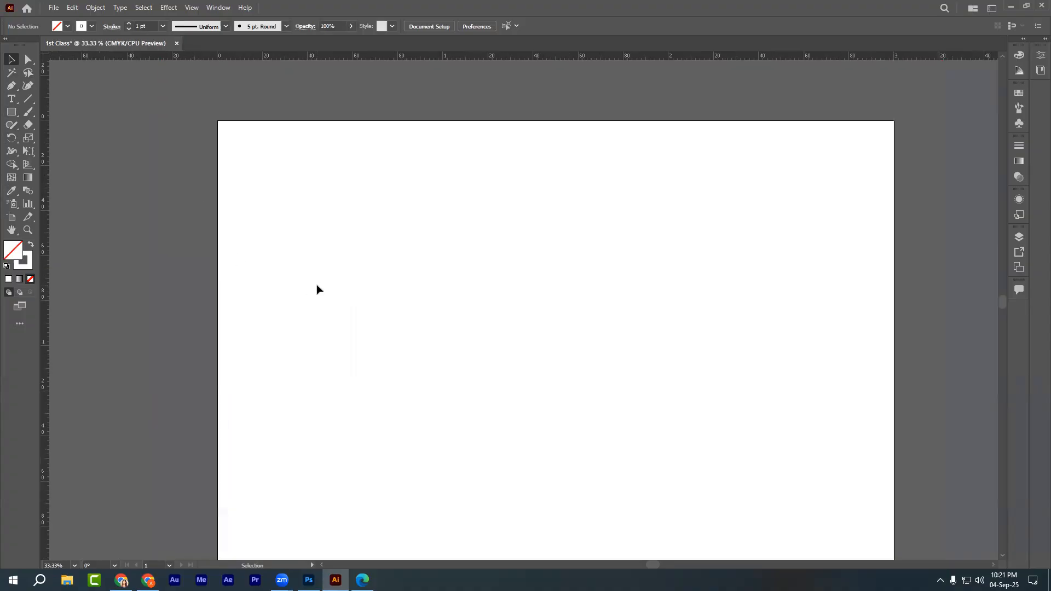
pyautogui.scroll(-1, 317, 289)
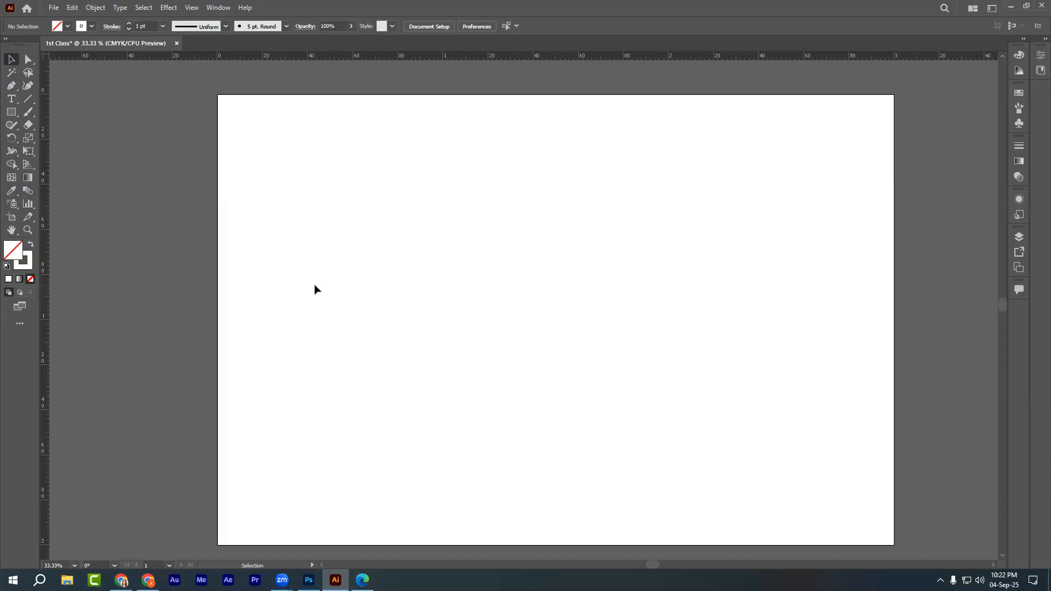
pyautogui.click(11, 112)
pyautogui.moveTo(406, 202); pyautogui.dragTo(536, 354)
# Swap the rectangle's fill and stroke, and set its fill to a bright red.
pyautogui.click(29, 246)
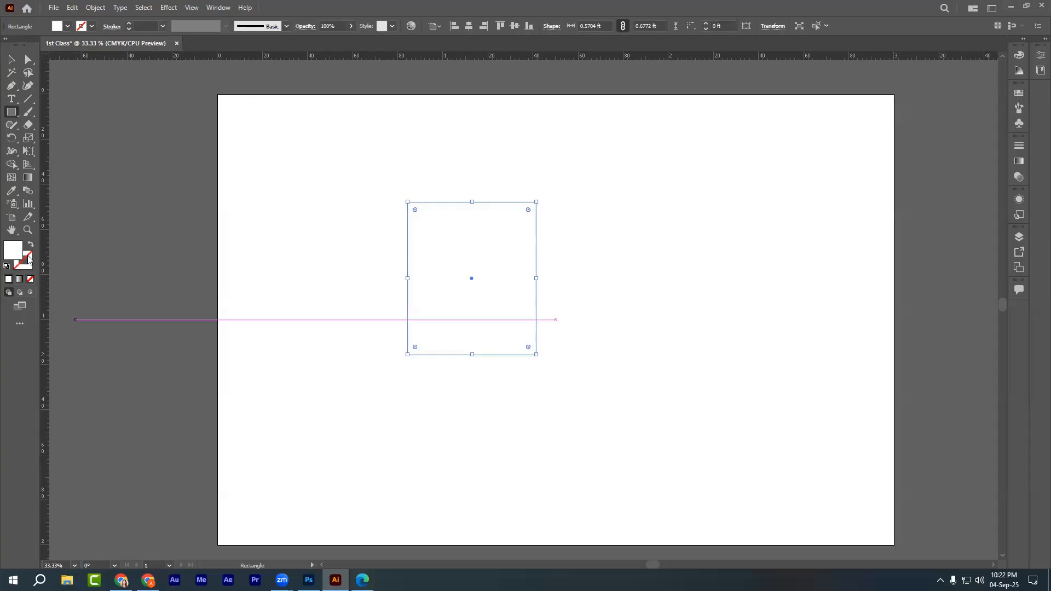
pyautogui.doubleClick(20, 251)
pyautogui.moveTo(461, 340); pyautogui.dragTo(523, 216)
pyautogui.click(631, 223)
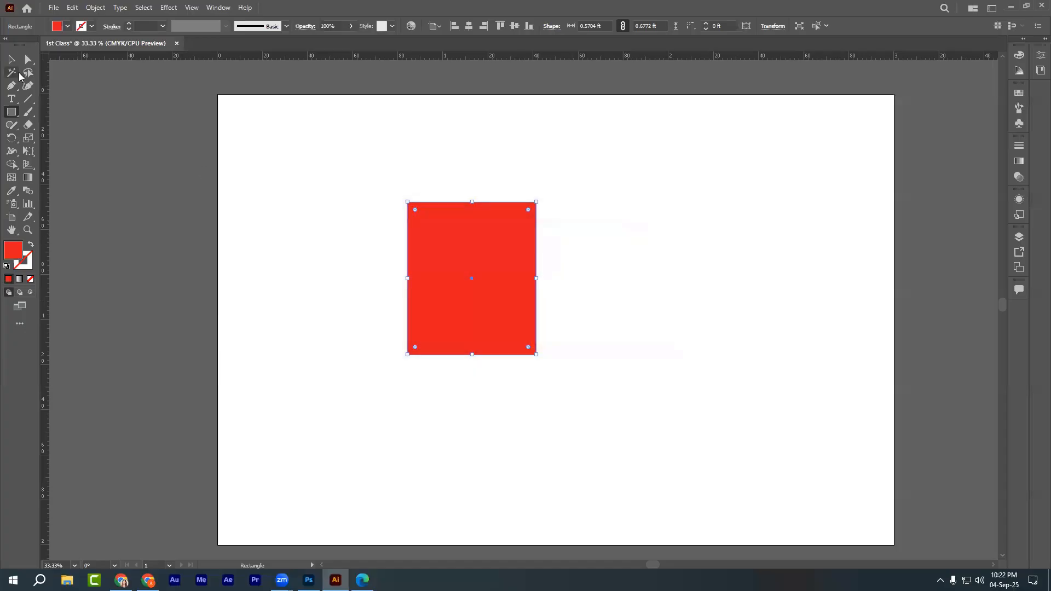
# Scale the red rectangle down proportionally about its centre to about 0.13 by 0.16 ft.
pyautogui.press('v')
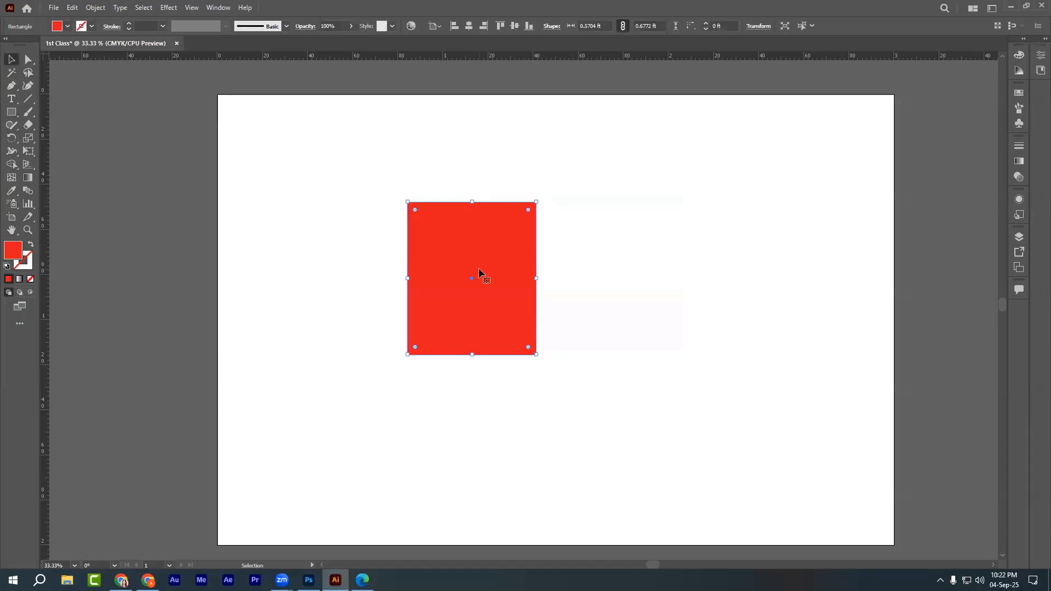
pyautogui.press('a')
pyautogui.hotkey('ctrl', '1')
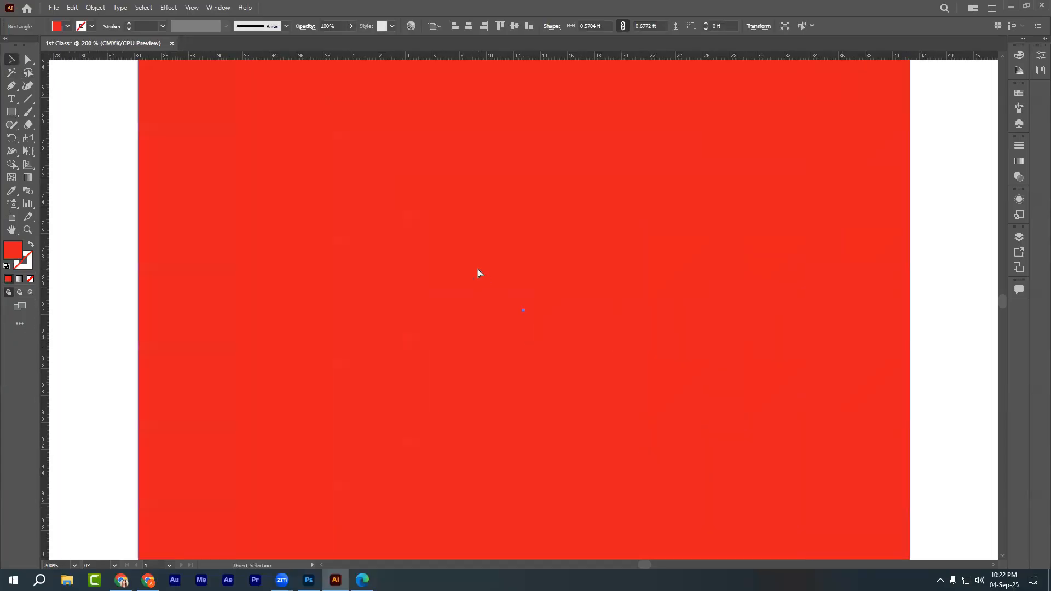
pyautogui.hotkey('ctrl', '-')
pyautogui.hotkey('ctrl', '-')
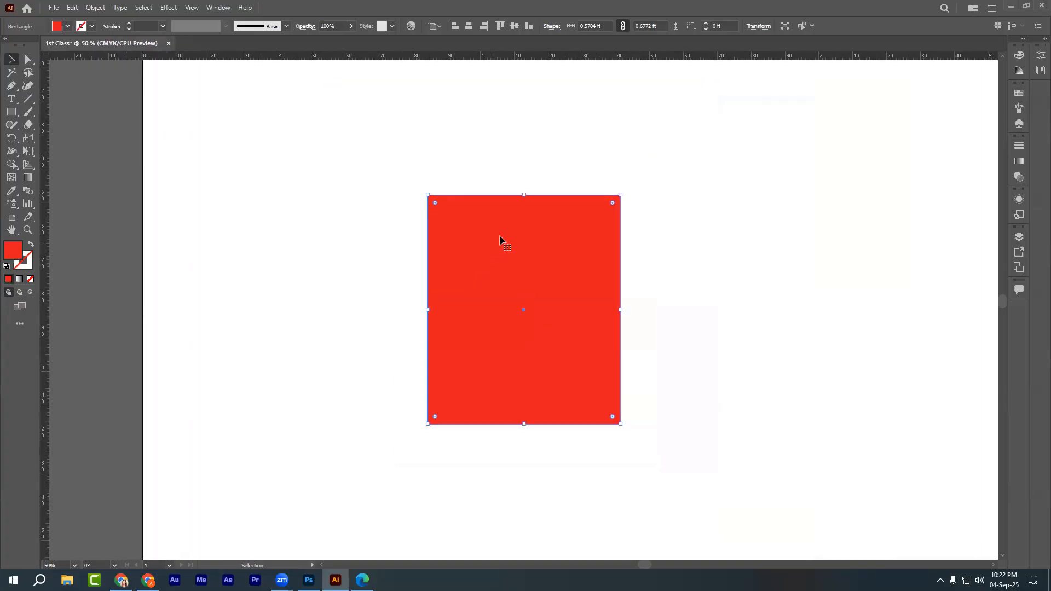
pyautogui.moveTo(524, 195); pyautogui.dragTo(541, 371)
# Magnify the small red rectangle up to 64000% to examine how the vector shape renders.
pyautogui.hotkey('ctrl', '+')
pyautogui.hotkey('ctrl', '+')
pyautogui.hotkey('ctrl', '+')
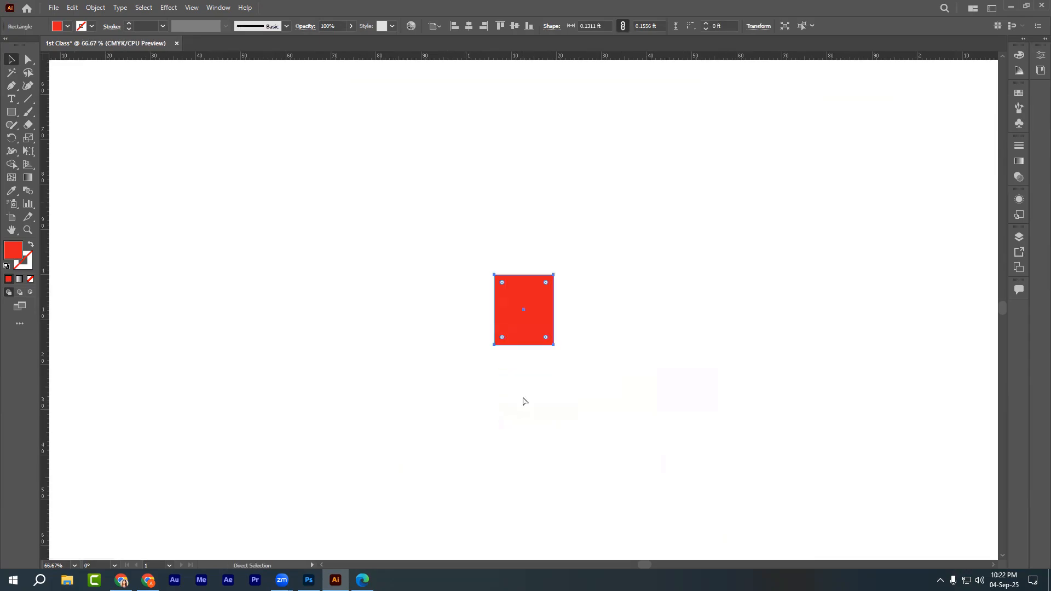
pyautogui.hotkey('ctrl', '+')
pyautogui.hotkey('ctrl', '+')
pyautogui.hotkey('ctrl', '+')
pyautogui.hotkey('ctrl', '+')
pyautogui.hotkey('ctrl', '+')
pyautogui.hotkey('ctrl', '+')
pyautogui.hotkey('ctrl', '+')
pyautogui.hotkey('ctrl', '+')
pyautogui.hotkey('ctrl', '+')
pyautogui.hotkey('ctrl', '+')
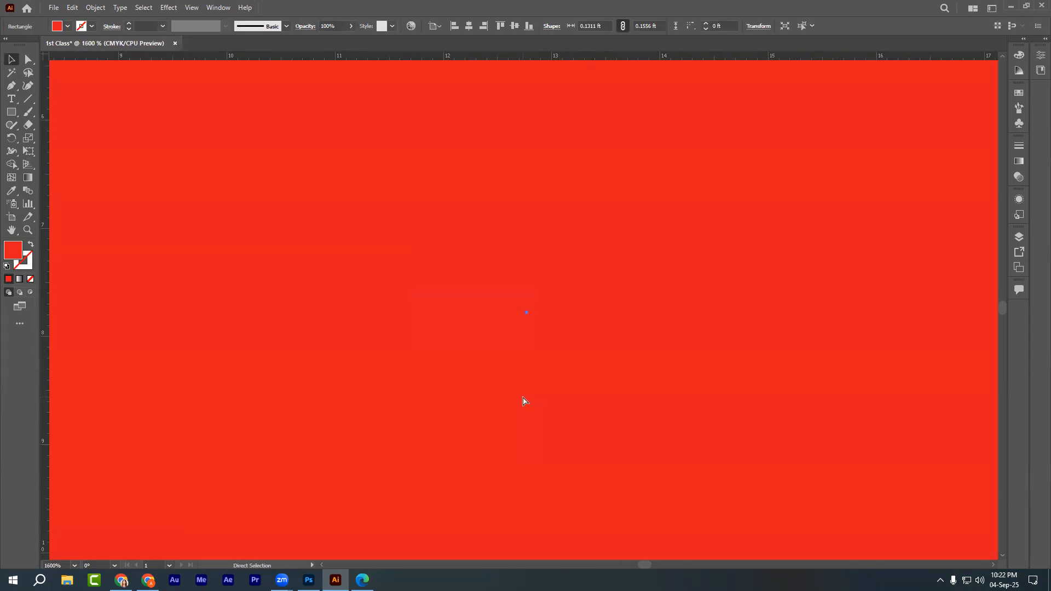
pyautogui.hotkey('ctrl', '+')
pyautogui.hotkey('ctrl', '+')
pyautogui.hotkey('ctrl', '+')
pyautogui.hotkey('ctrl', '+')
pyautogui.hotkey('ctrl', '+')
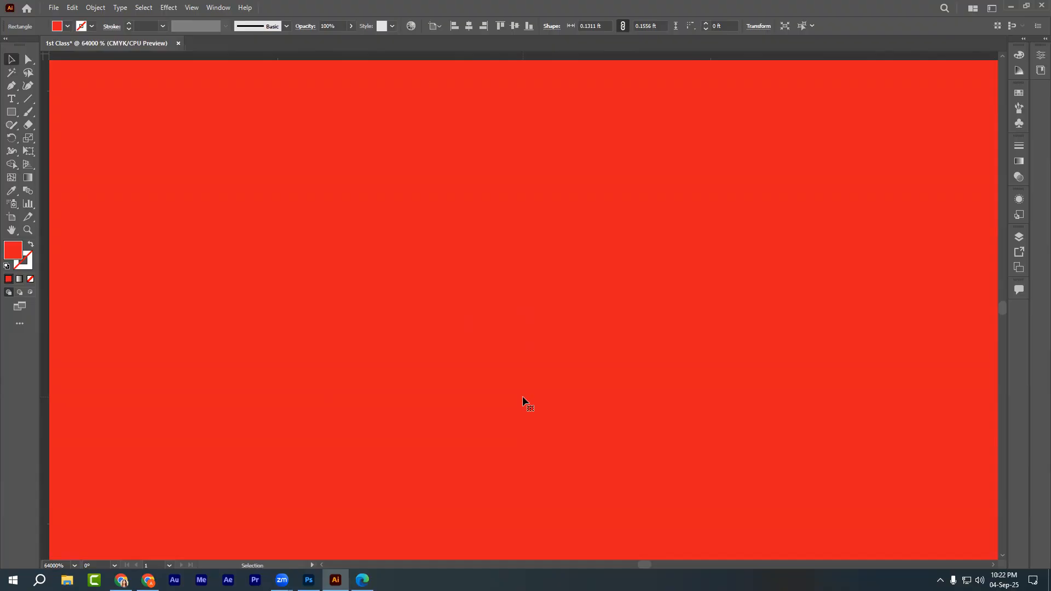
# Outline the document title with its zoom percentage on a temporary screen capture, and discard it.
pyautogui.press('Print')
pyautogui.moveTo(0, 0); pyautogui.dragTo(781, 464)
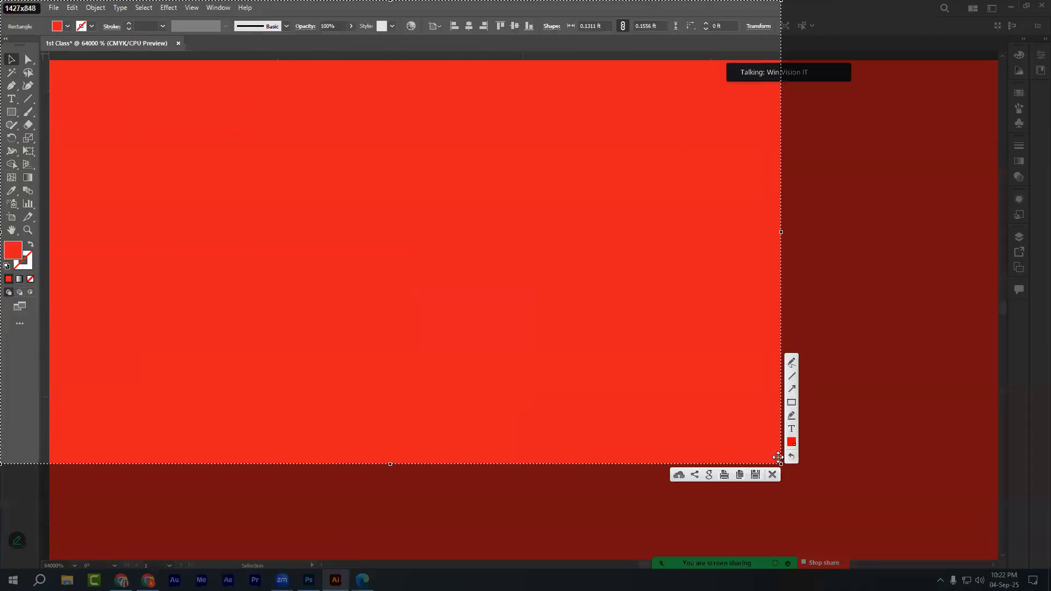
pyautogui.click(789, 402)
pyautogui.moveTo(61, 42); pyautogui.dragTo(185, 56)
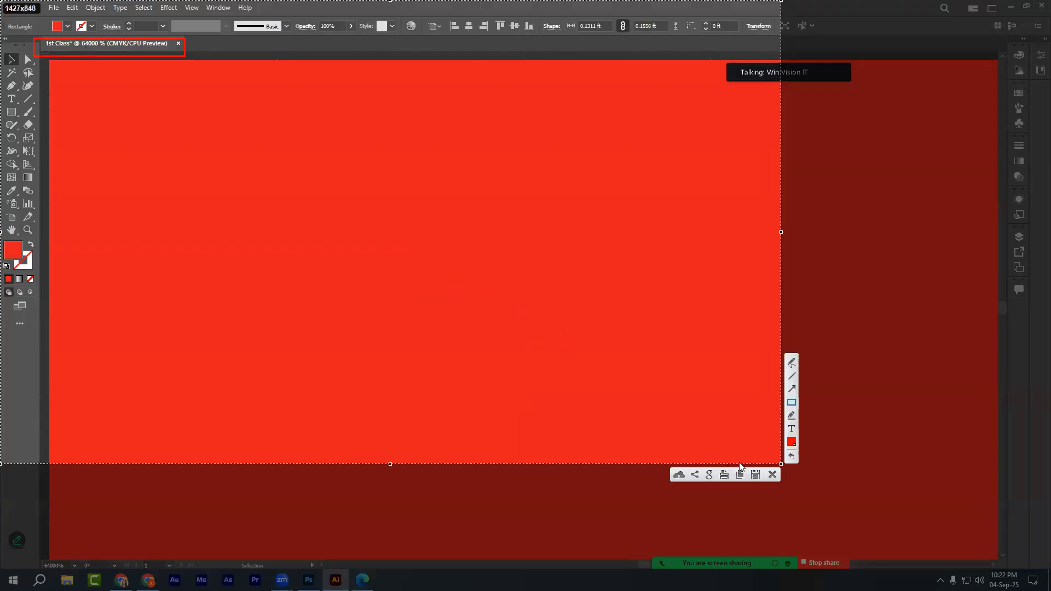
pyautogui.click(772, 474)
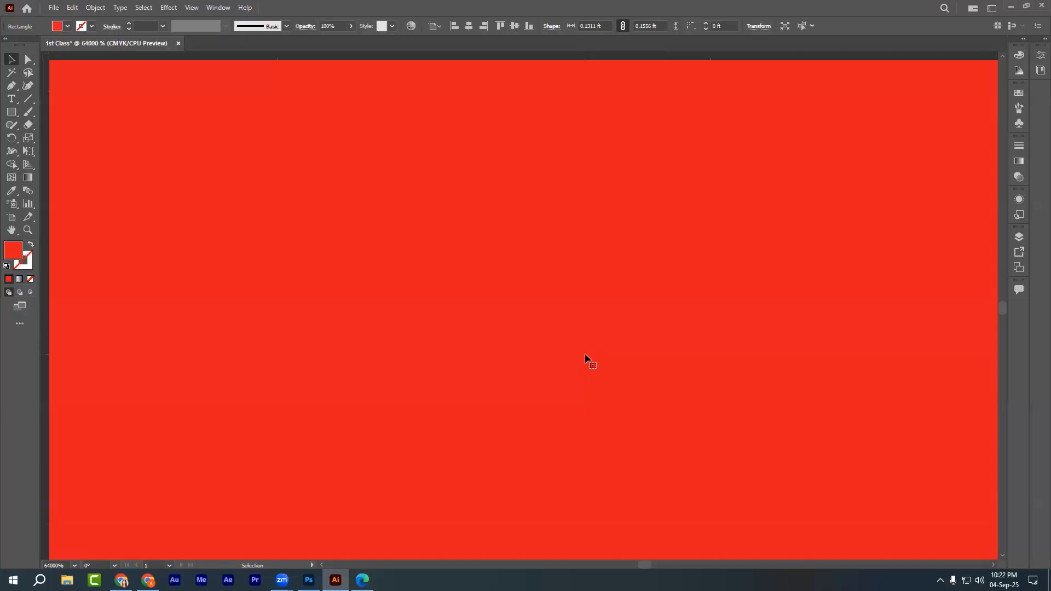
# Outline the magnified red area in red and in light yellow on a temporary full-screen capture, and discard it.
pyautogui.press('Print')
pyautogui.moveTo(0, 1); pyautogui.dragTo(1050, 589)
pyautogui.click(925, 525)
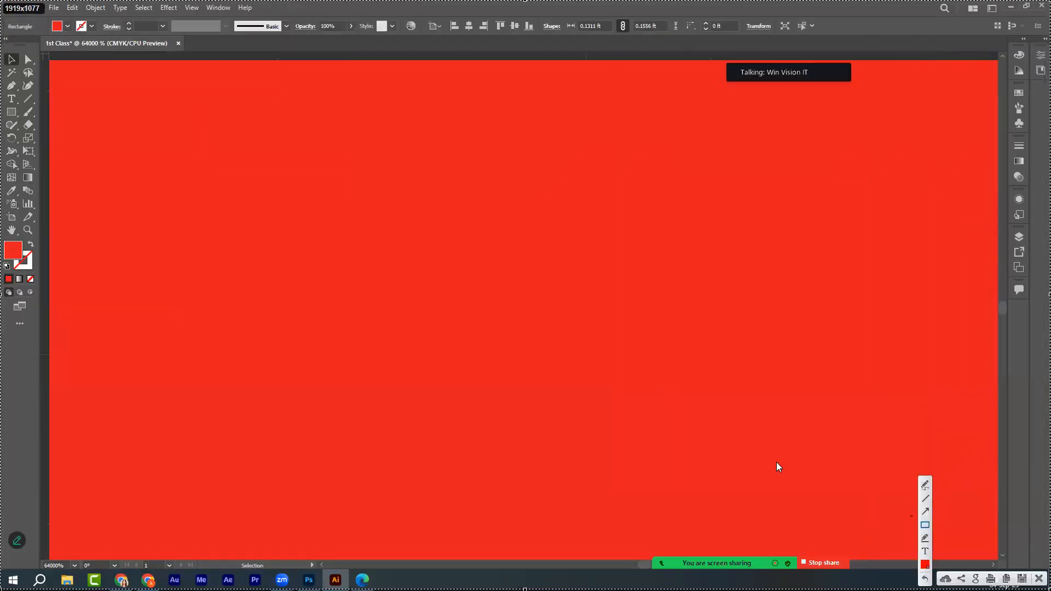
pyautogui.moveTo(88, 86); pyautogui.dragTo(555, 426)
pyautogui.moveTo(860, 525); pyautogui.dragTo(942, 524)
pyautogui.click(925, 565)
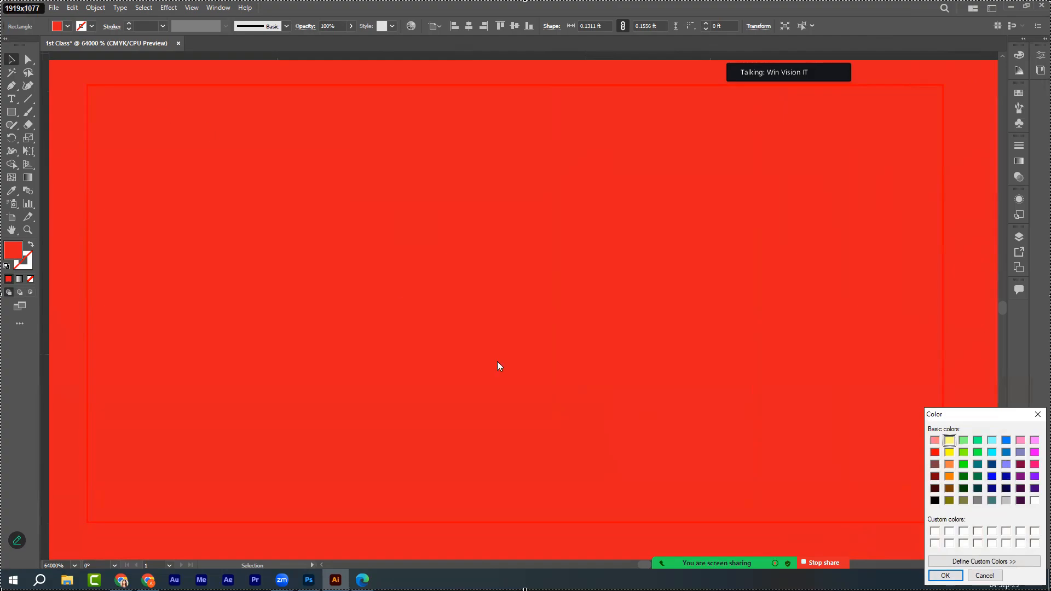
pyautogui.click(945, 575)
pyautogui.moveTo(196, 125)
pyautogui.mouseDown()
pyautogui.moveTo(592, 422)
pyautogui.moveTo(853, 502)
pyautogui.mouseUp()
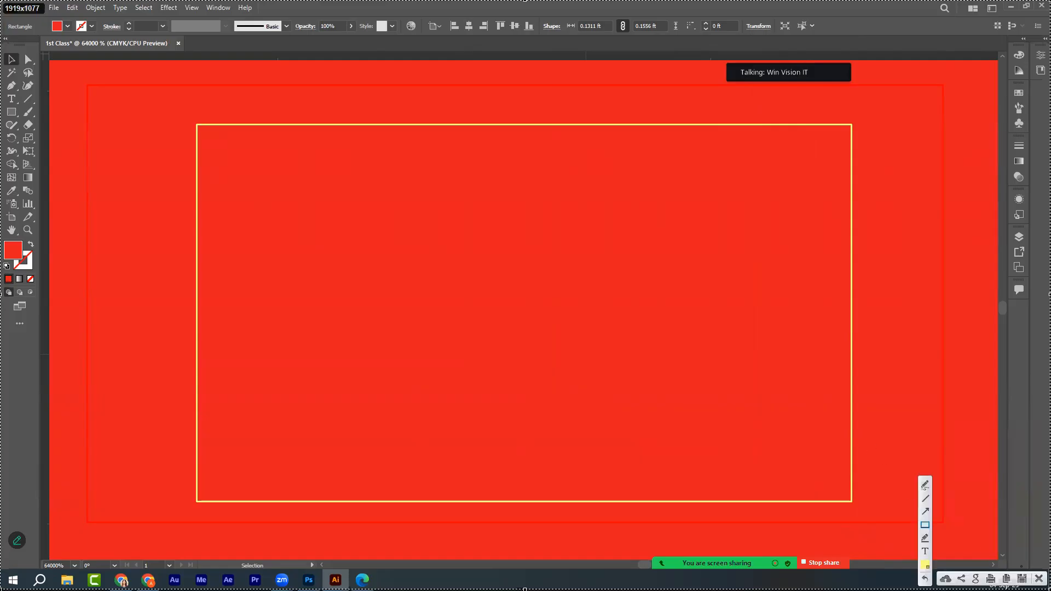
pyautogui.press('Escape')
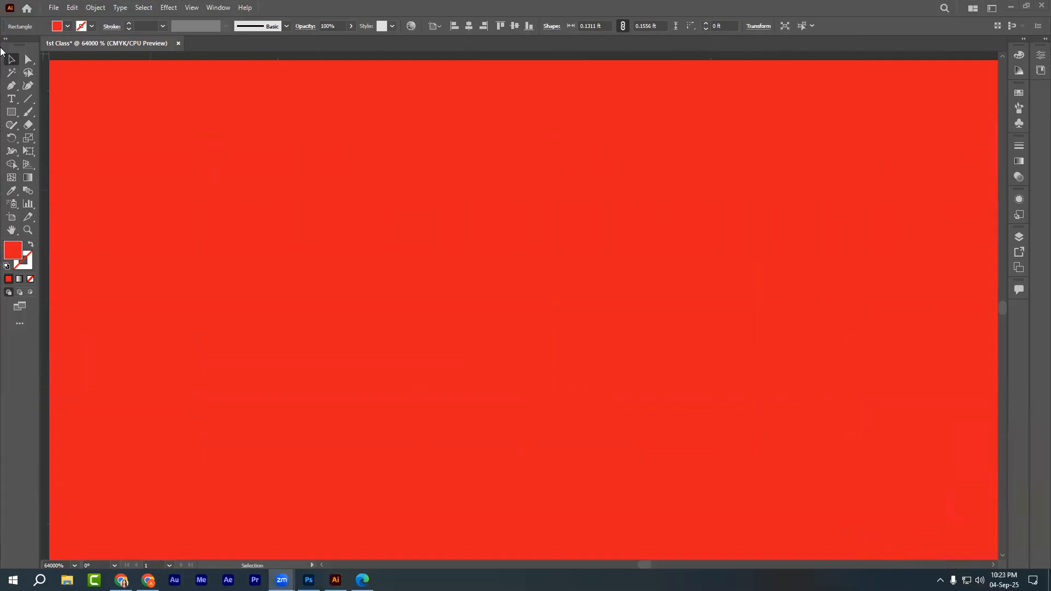
# Return to a 66.67% view and move the small red rectangle a little up and to the left.
pyautogui.click(211, 252)
pyautogui.hotkey('ctrl', '-')
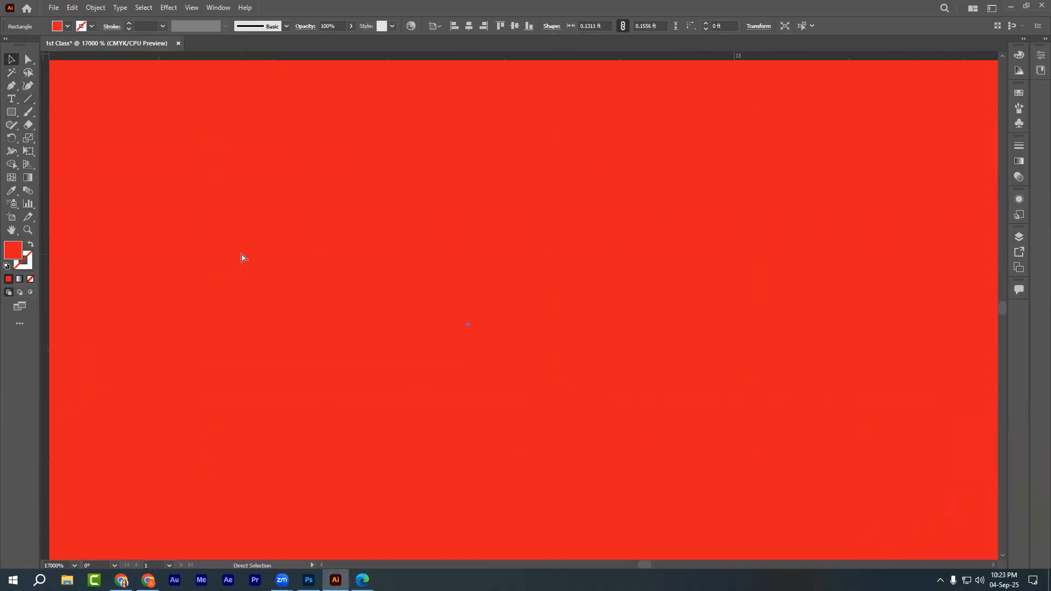
pyautogui.hotkey('ctrl', '-')
pyautogui.hotkey('ctrl', '-')
pyautogui.hotkey('ctrl', '-')
pyautogui.hotkey('ctrl', '-')
pyautogui.hotkey('ctrl', '-')
pyautogui.hotkey('ctrl', '-')
pyautogui.hotkey('ctrl', '-')
pyautogui.hotkey('ctrl', '-')
pyautogui.hotkey('ctrl', '-')
pyautogui.hotkey('ctrl', '-')
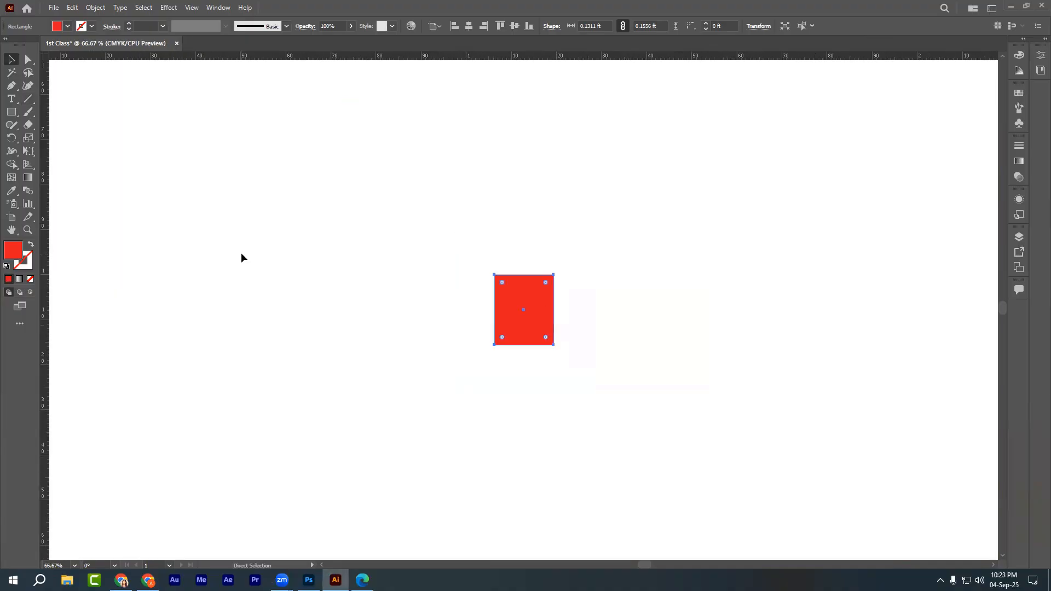
pyautogui.press('v')
pyautogui.click(216, 263)
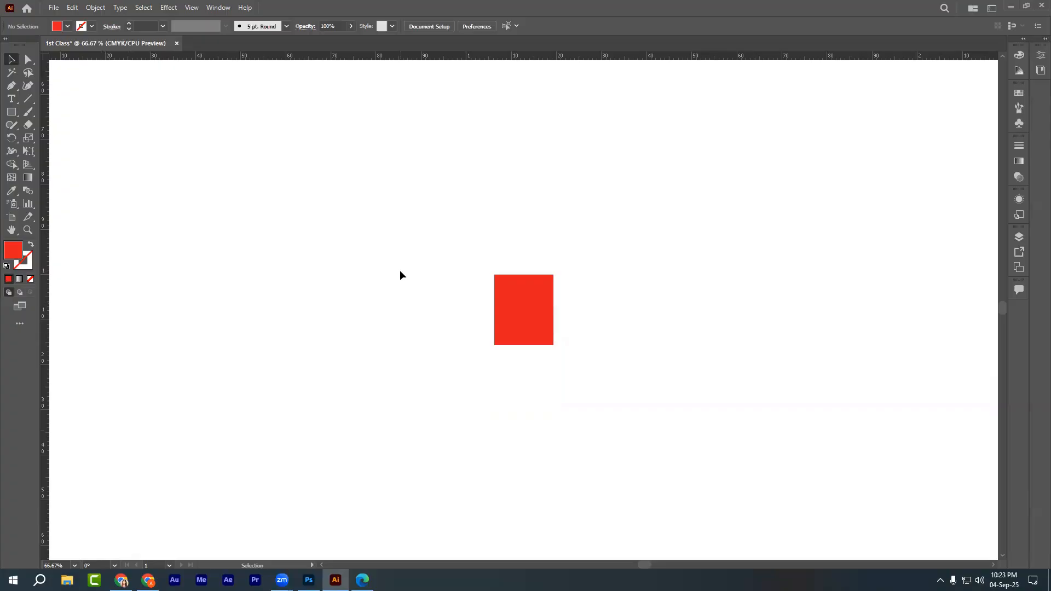
pyautogui.moveTo(527, 308); pyautogui.dragTo(463, 279)
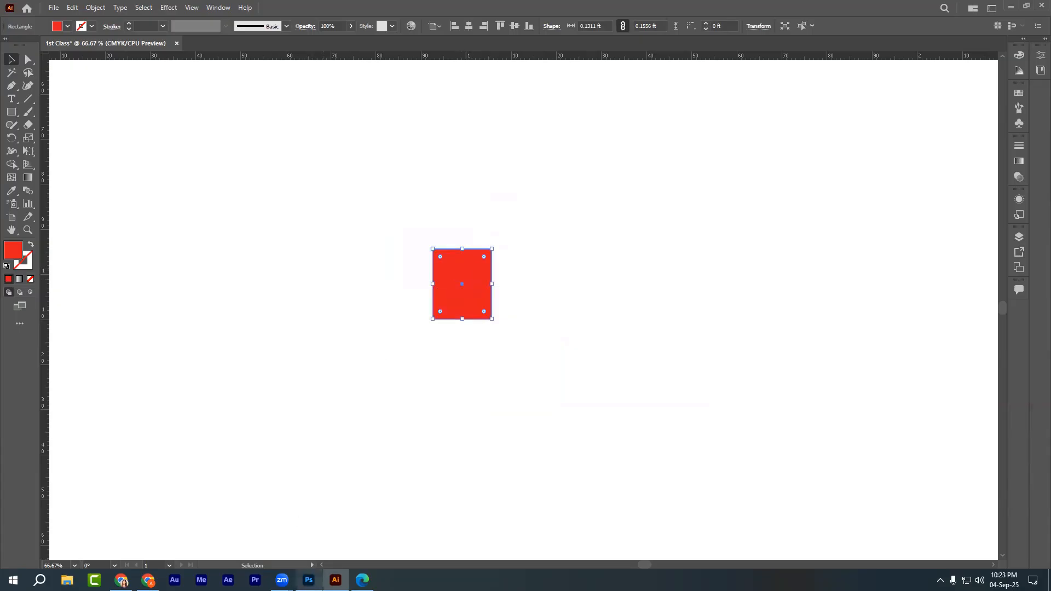
# Switch to Photoshop and create a document from the saved Social Media Design preset, 1080 x 1080 px at 300 ppi.
pyautogui.click(308, 579)
pyautogui.click(27, 119)
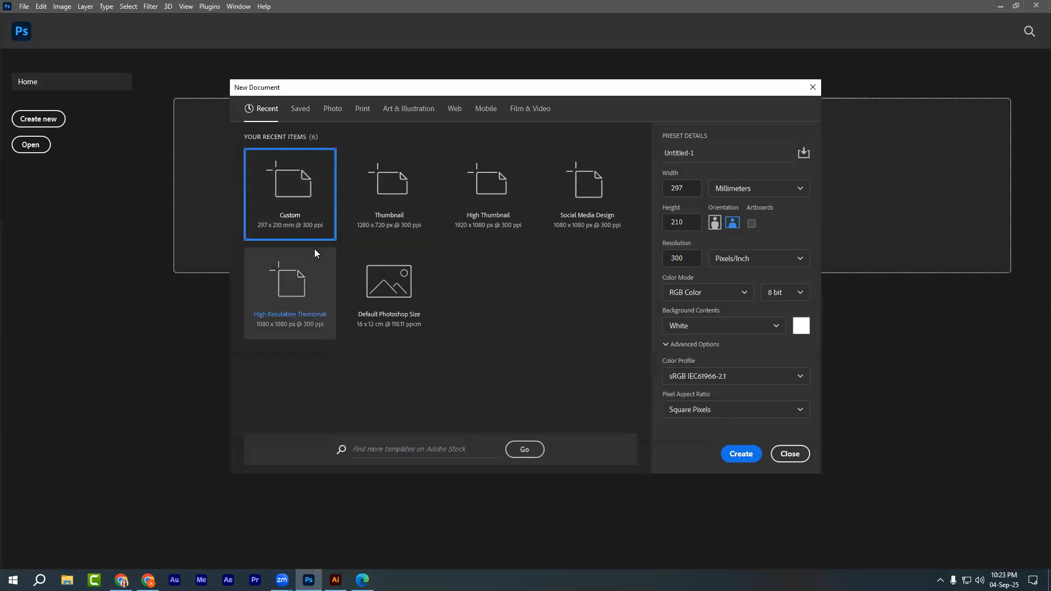
pyautogui.click(300, 108)
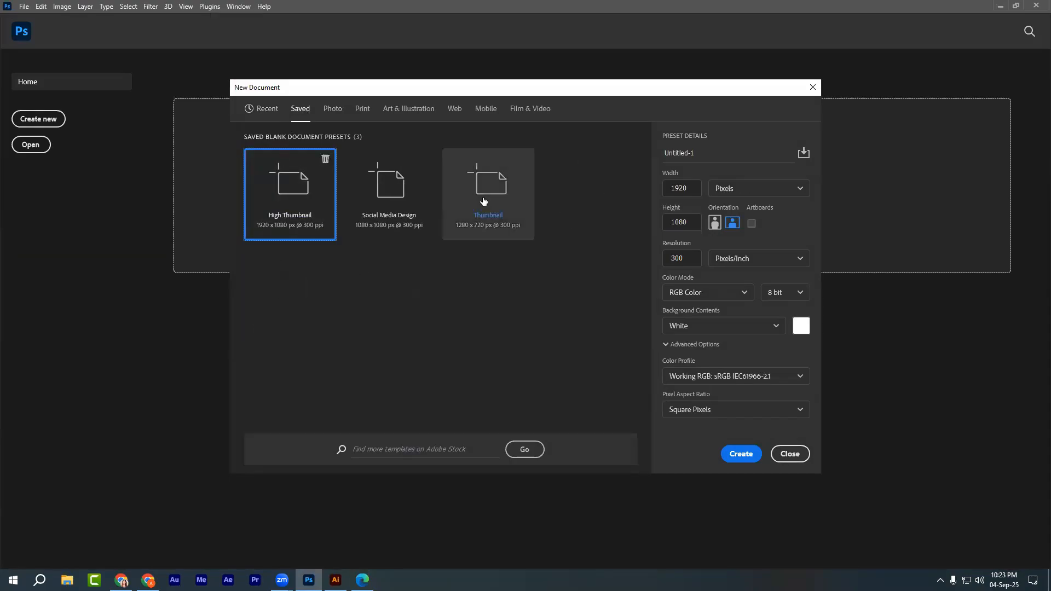
pyautogui.click(405, 208)
pyautogui.click(740, 454)
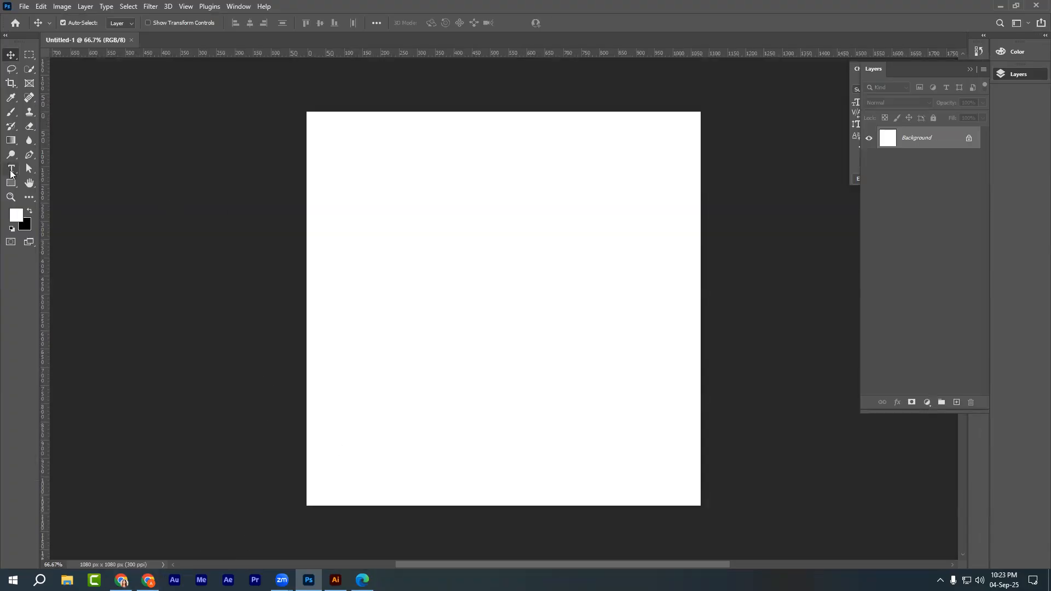
# Draw a red rectangle without a stroke, about 175 by 205 px, and move it to X 453 px, Y 384 px.
pyautogui.click(11, 183)
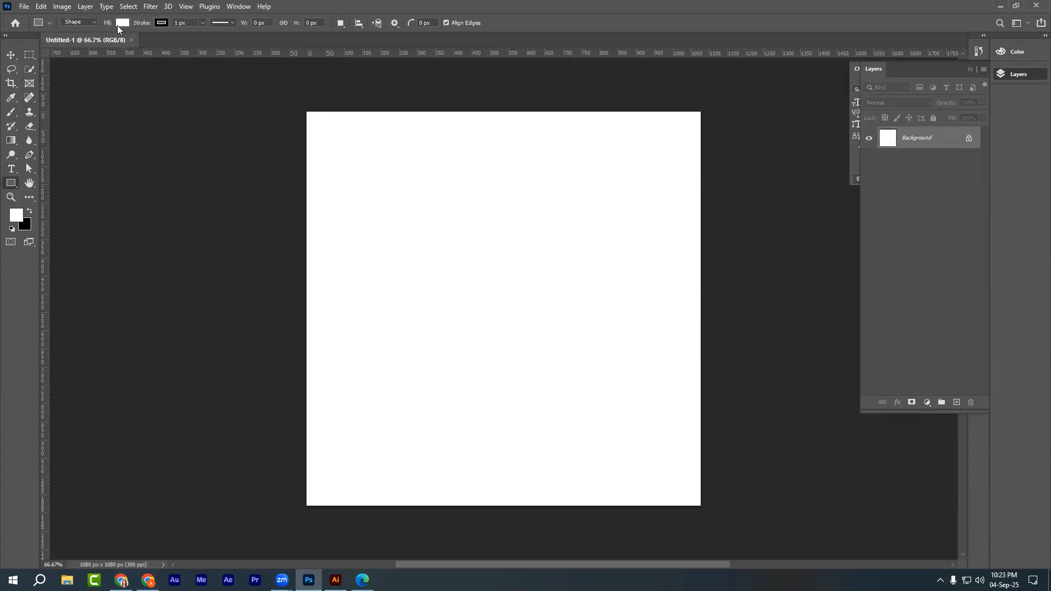
pyautogui.click(123, 23)
pyautogui.click(53, 81)
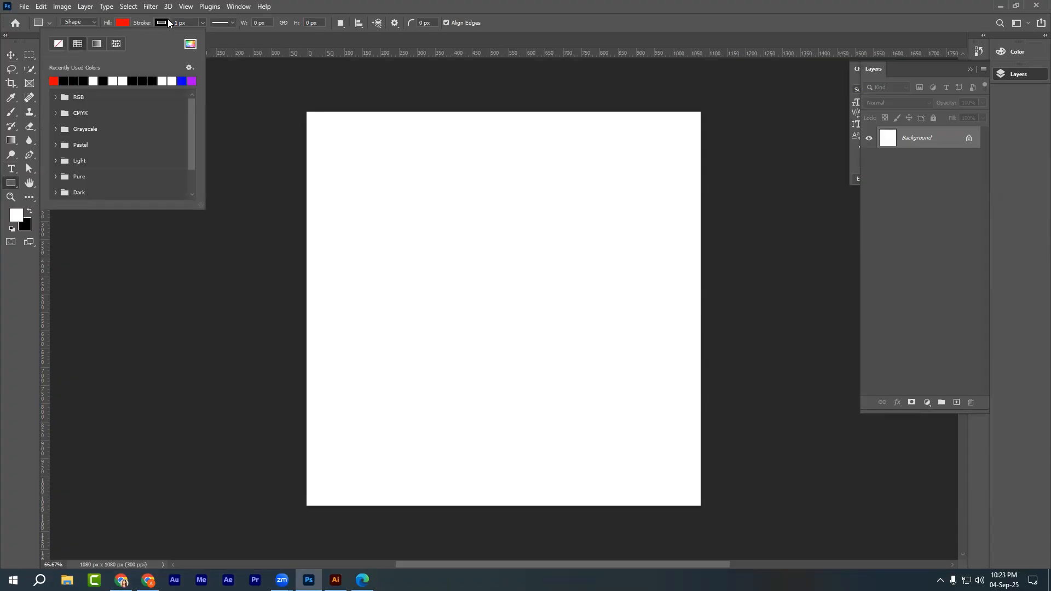
pyautogui.click(169, 22)
pyautogui.click(98, 43)
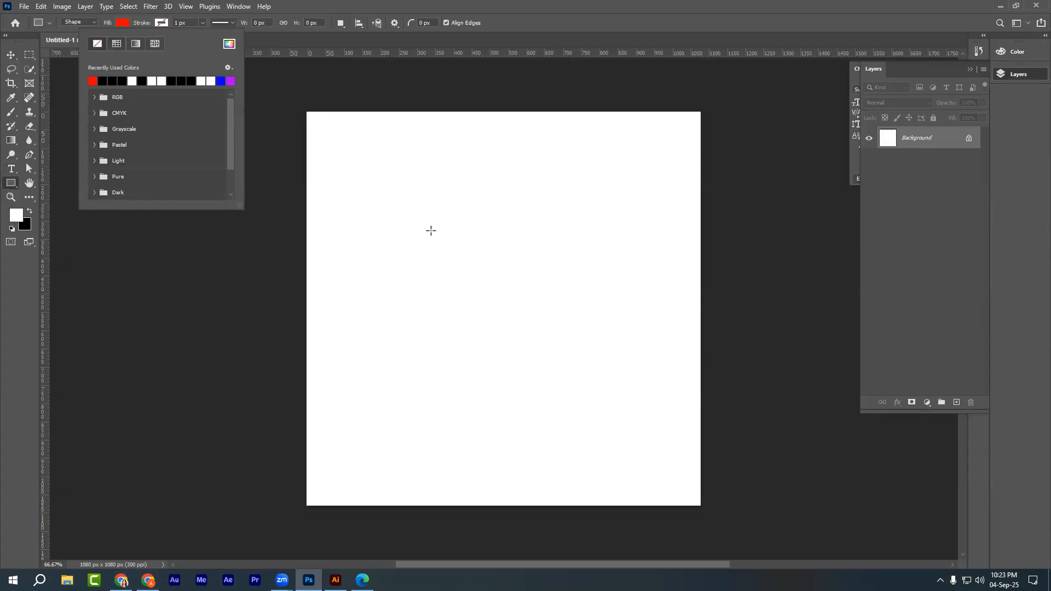
pyautogui.moveTo(430, 231)
pyautogui.mouseDown()
pyautogui.moveTo(514, 345)
pyautogui.moveTo(493, 284)
pyautogui.moveTo(495, 305)
pyautogui.mouseUp()
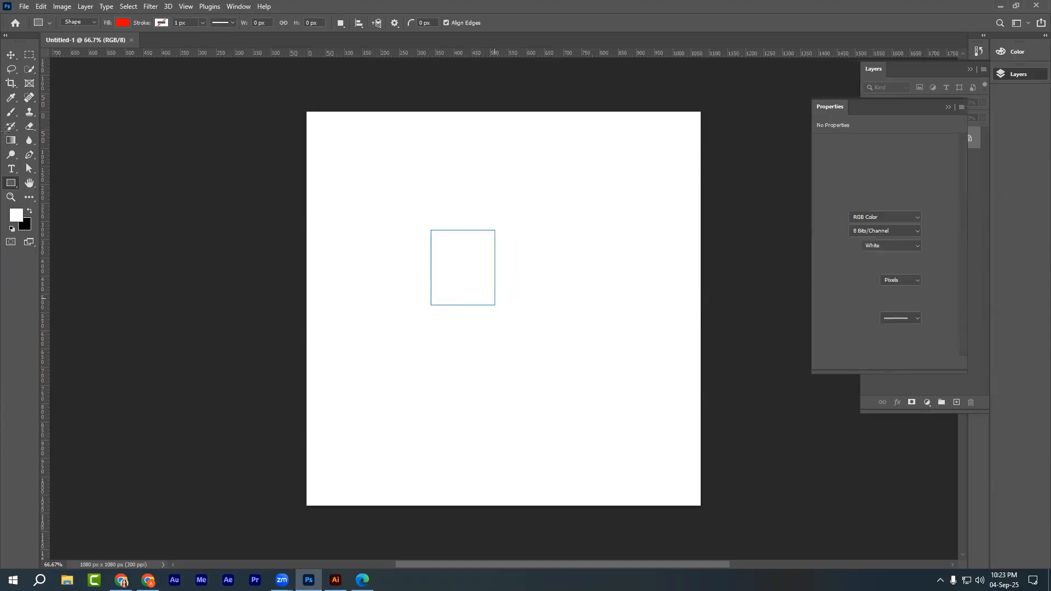
pyautogui.press('v')
pyautogui.moveTo(458, 275)
pyautogui.mouseDown()
pyautogui.moveTo(500, 284)
pyautogui.moveTo(499, 318)
pyautogui.moveTo(499, 296)
pyautogui.mouseUp()
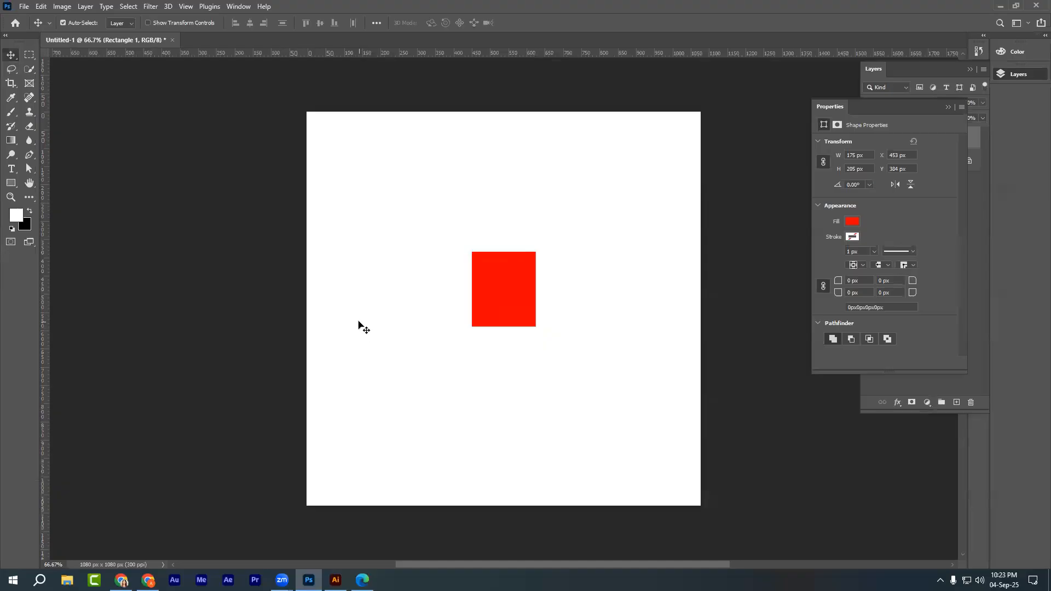
# Magnify the red rectangle in steps up to 1200% to examine its pixel grid, comparing it with the 400% and 600% views.
pyautogui.press('ctrl')
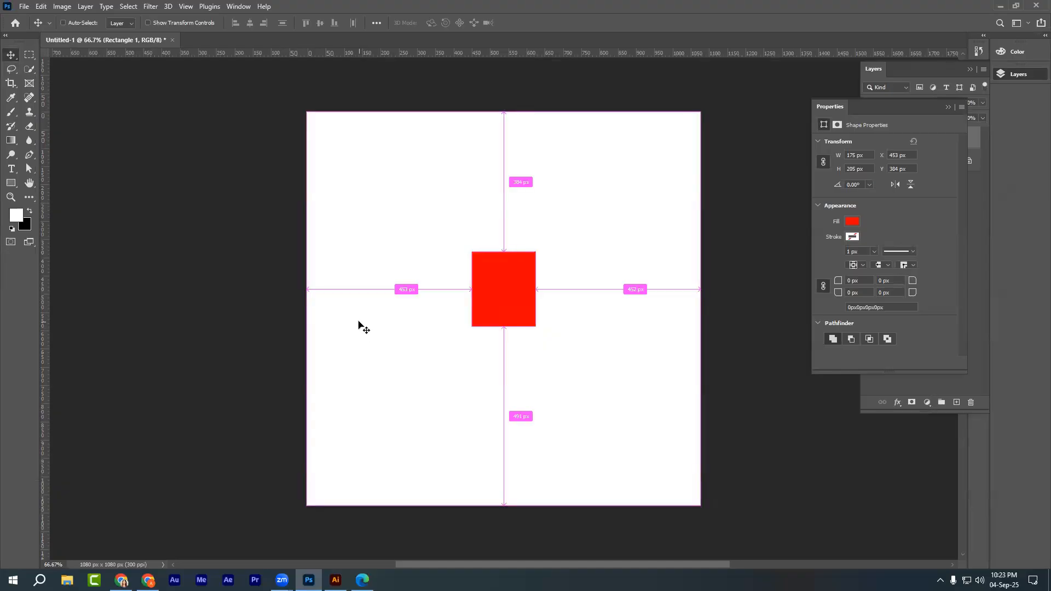
pyautogui.hotkey('ctrl', '=')
pyautogui.hotkey('ctrl', '=')
pyautogui.hotkey('ctrl', '=')
pyautogui.hotkey('ctrl', '=')
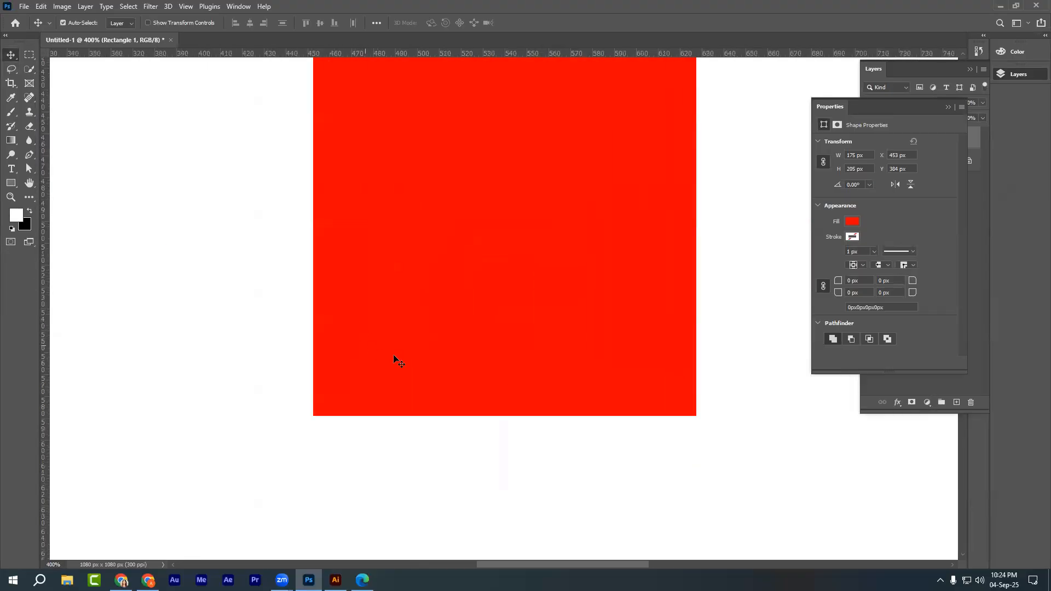
pyautogui.scroll(5, 397, 359)
pyautogui.hotkey('ctrl', '=')
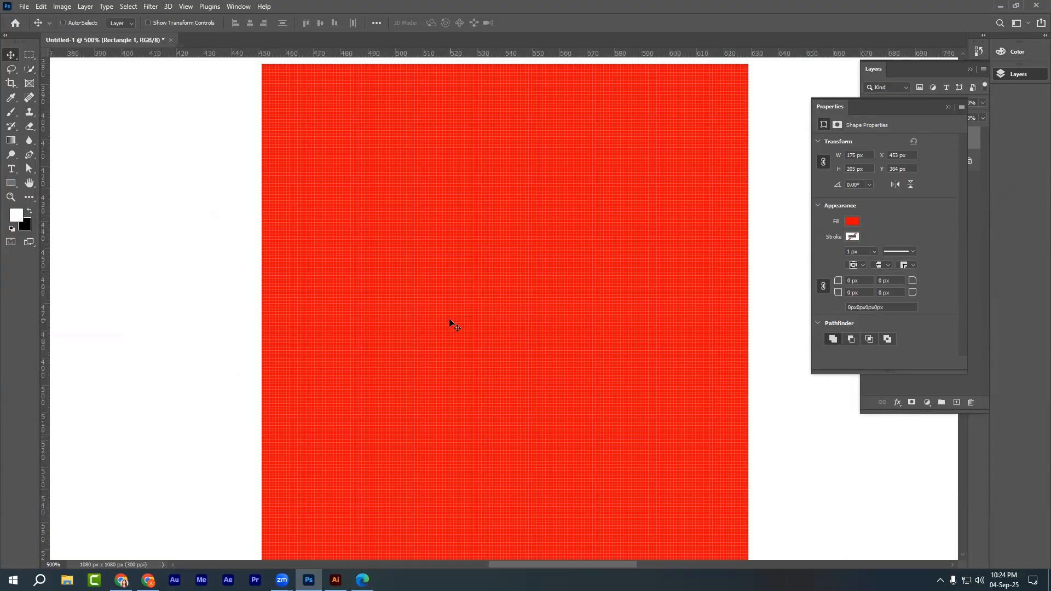
pyautogui.hotkey('ctrl', '=')
pyautogui.hotkey('ctrl', '=')
pyautogui.hotkey('ctrl', '=')
pyautogui.hotkey('ctrl', '=')
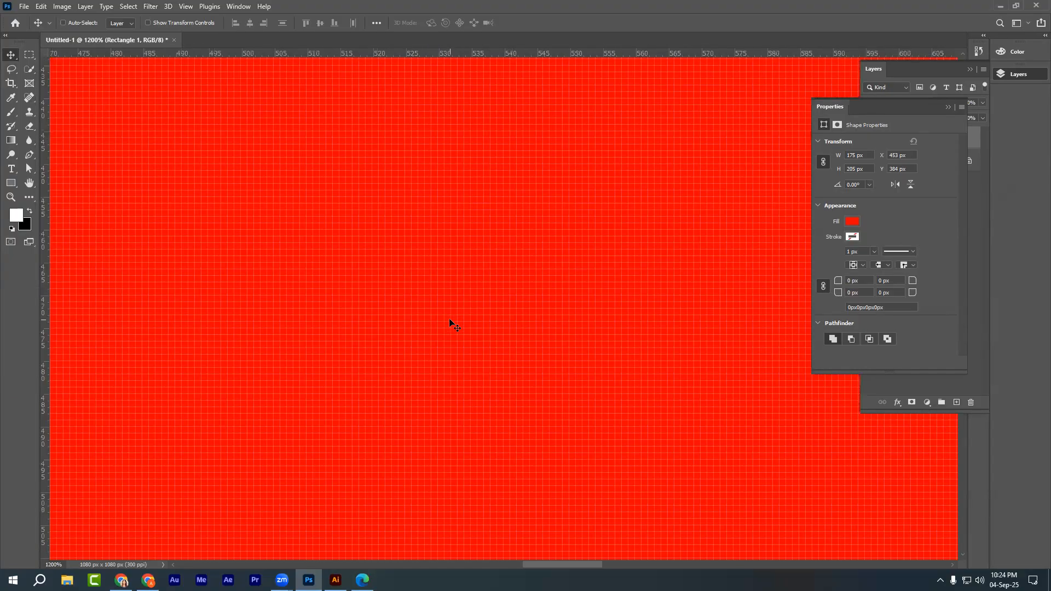
pyautogui.hotkey('ctrl', '-')
pyautogui.hotkey('ctrl', '-')
pyautogui.hotkey('ctrl', '-')
pyautogui.hotkey('ctrl', '-')
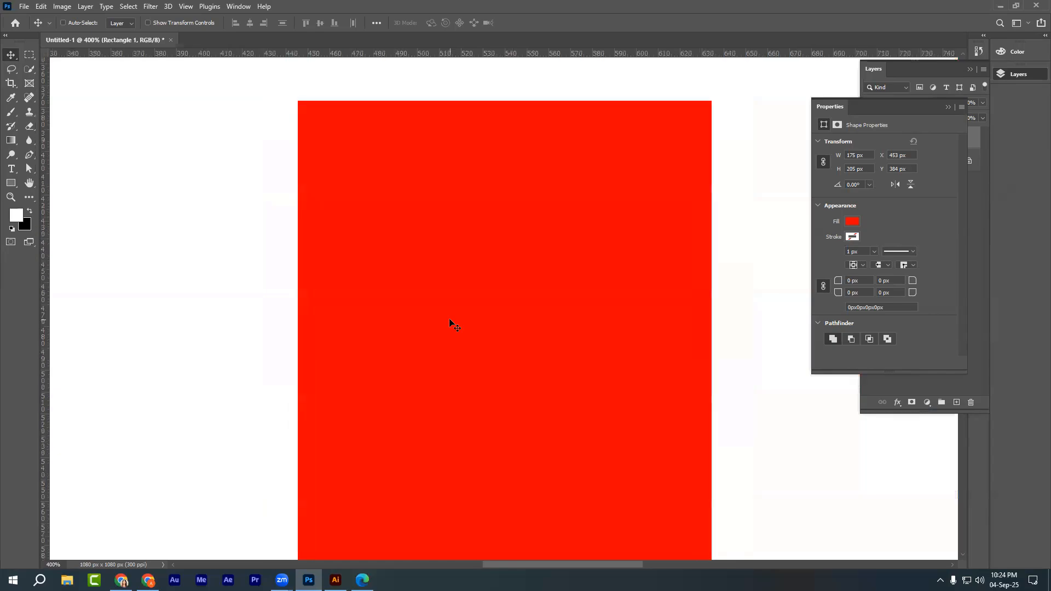
pyautogui.hotkey('ctrl', '=')
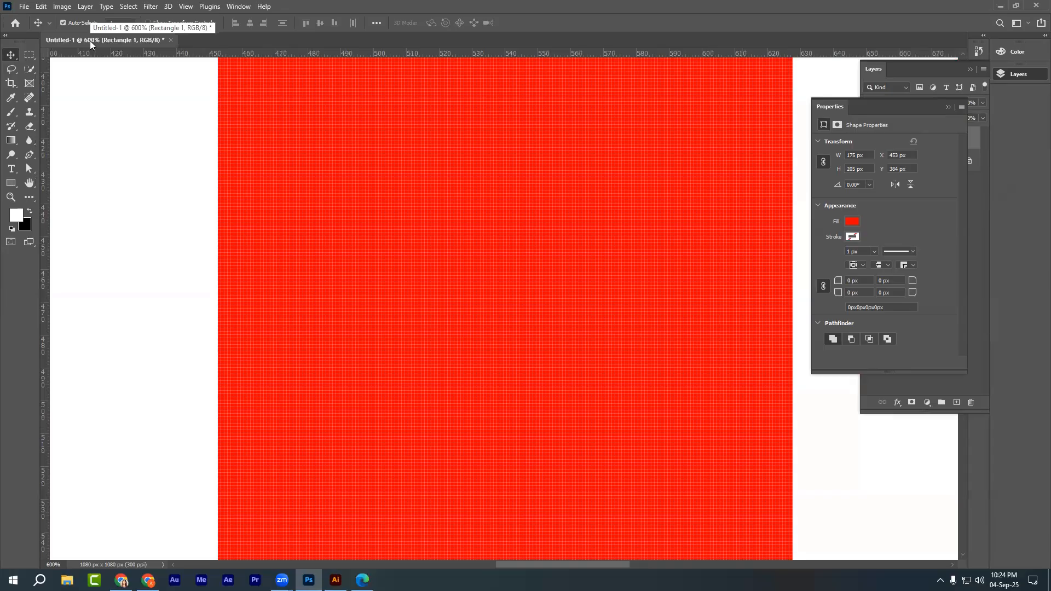
# Mark sample areas of the 600% pixel grid with yellow boxes on a screen capture, and discard the capture.
pyautogui.press('Print')
pyautogui.moveTo(8, 5); pyautogui.dragTo(823, 490)
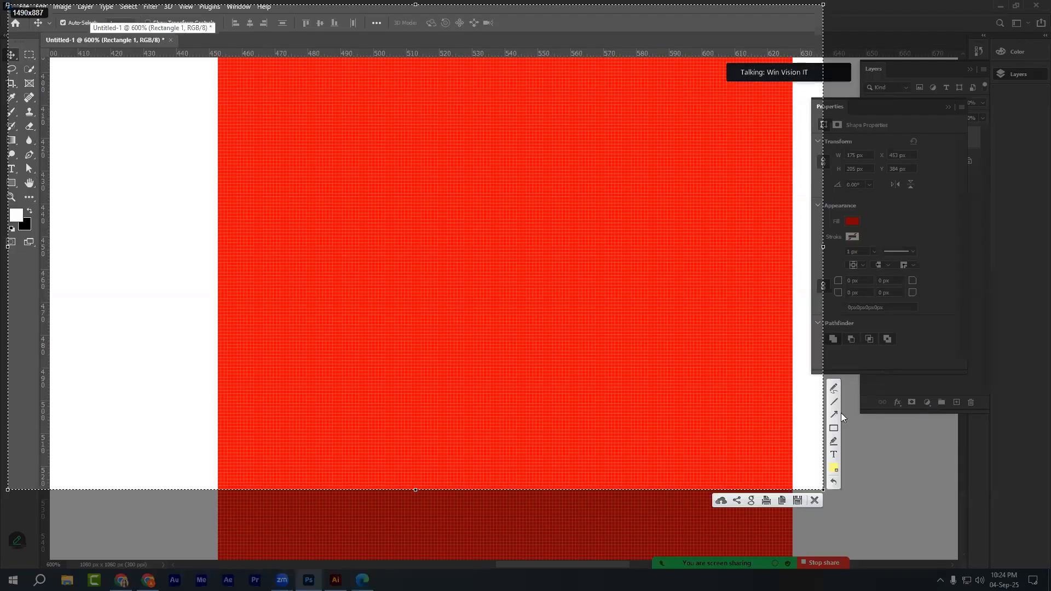
pyautogui.click(834, 428)
pyautogui.moveTo(359, 187); pyautogui.dragTo(454, 301)
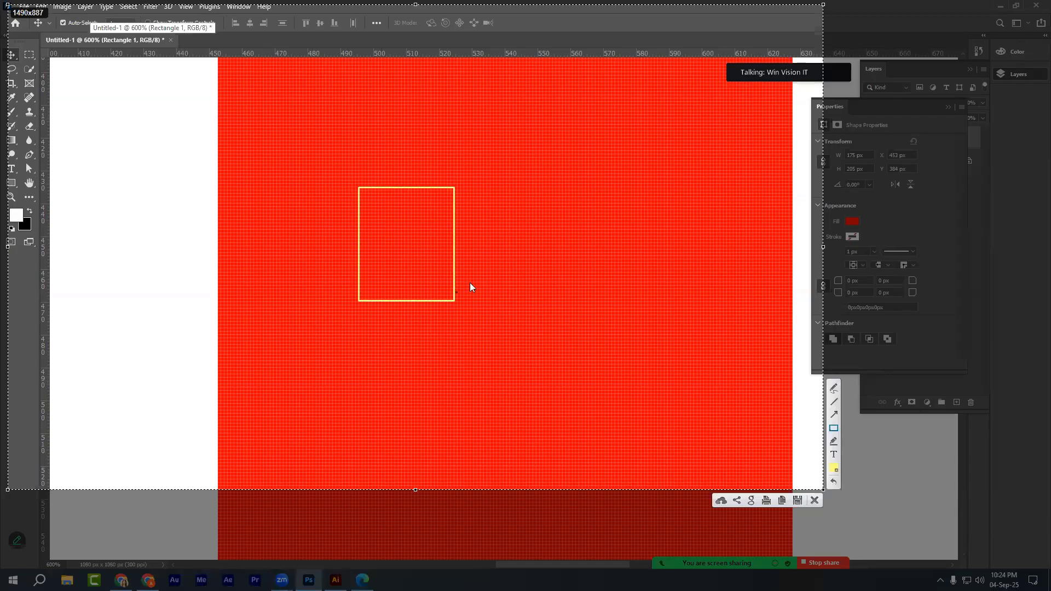
pyautogui.moveTo(546, 219)
pyautogui.mouseDown()
pyautogui.moveTo(578, 261)
pyautogui.moveTo(606, 241)
pyautogui.moveTo(617, 284)
pyautogui.mouseUp()
pyautogui.moveTo(557, 312); pyautogui.dragTo(562, 317)
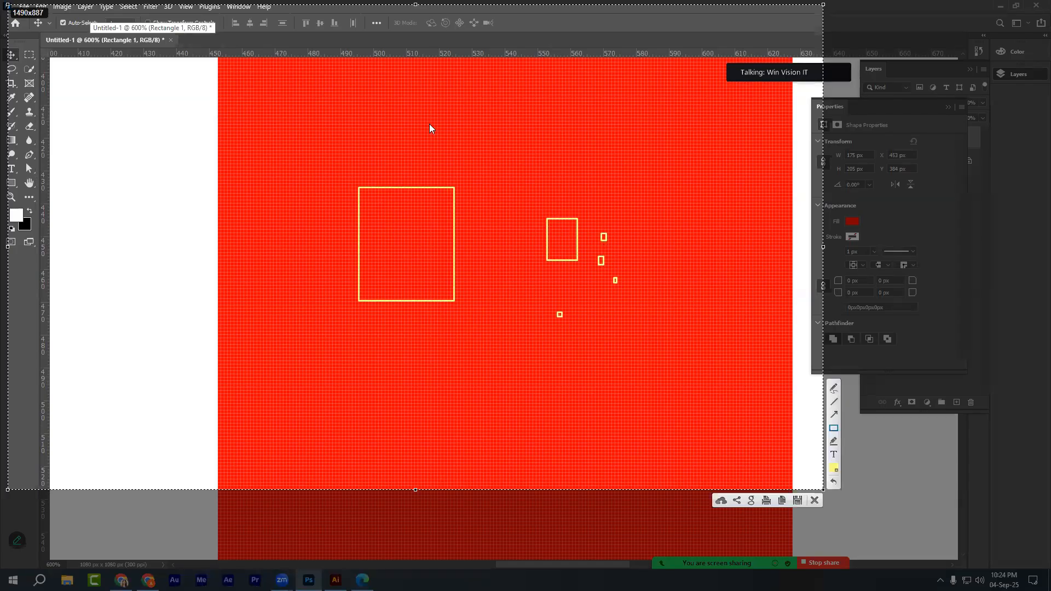
pyautogui.click(436, 136)
pyautogui.moveTo(442, 112); pyautogui.dragTo(455, 126)
pyautogui.click(814, 501)
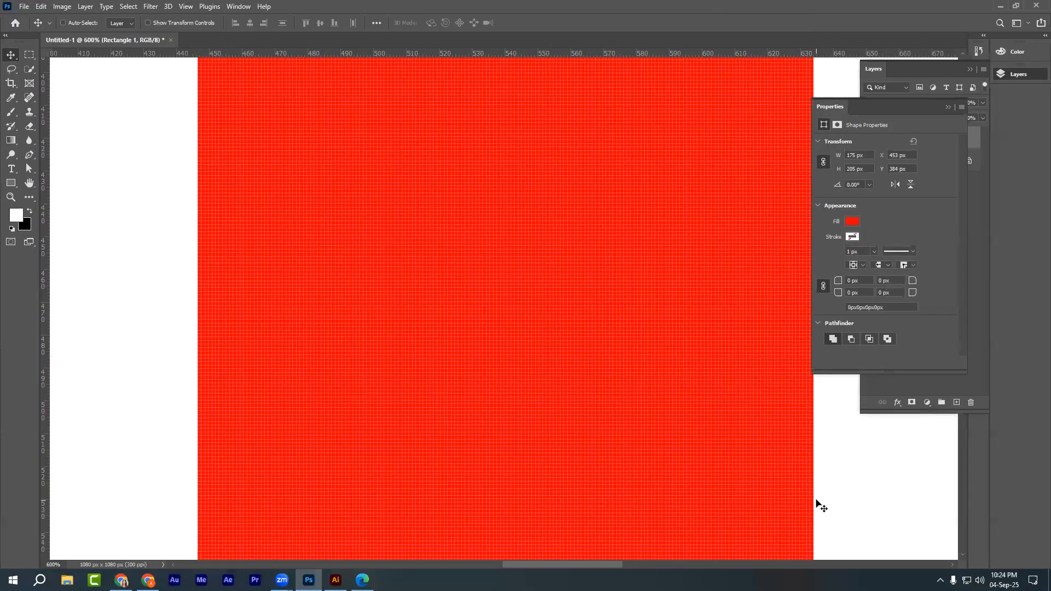
# Magnify the red rectangle to 12800% to examine its individual pixels.
pyautogui.hotkey('ctrl', '+')
pyautogui.hotkey('ctrl', '+')
pyautogui.hotkey('ctrl', '+')
pyautogui.hotkey('ctrl', '+')
pyautogui.hotkey('ctrl', '+')
pyautogui.hotkey('ctrl', '+')
pyautogui.hotkey('ctrl', '+')
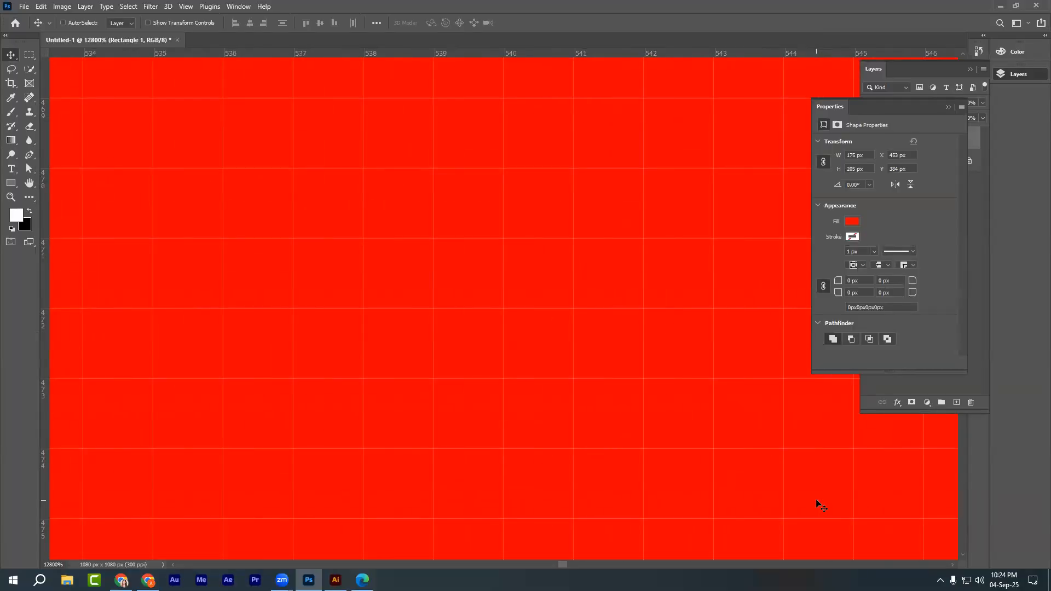
# Box two spots among the individual pixels in yellow on a screen capture of the 12800% view, and discard the capture.
pyautogui.press('ctrl')
pyautogui.press('Print')
pyautogui.moveTo(213, 132); pyautogui.dragTo(749, 527)
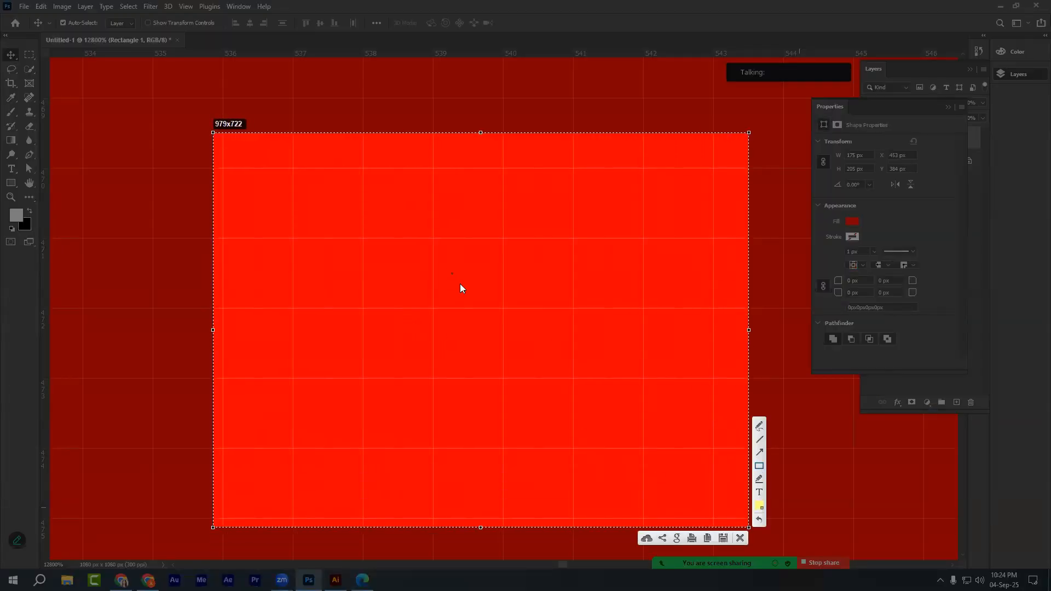
pyautogui.moveTo(491, 290); pyautogui.dragTo(522, 338)
pyautogui.moveTo(552, 213); pyautogui.dragTo(597, 270)
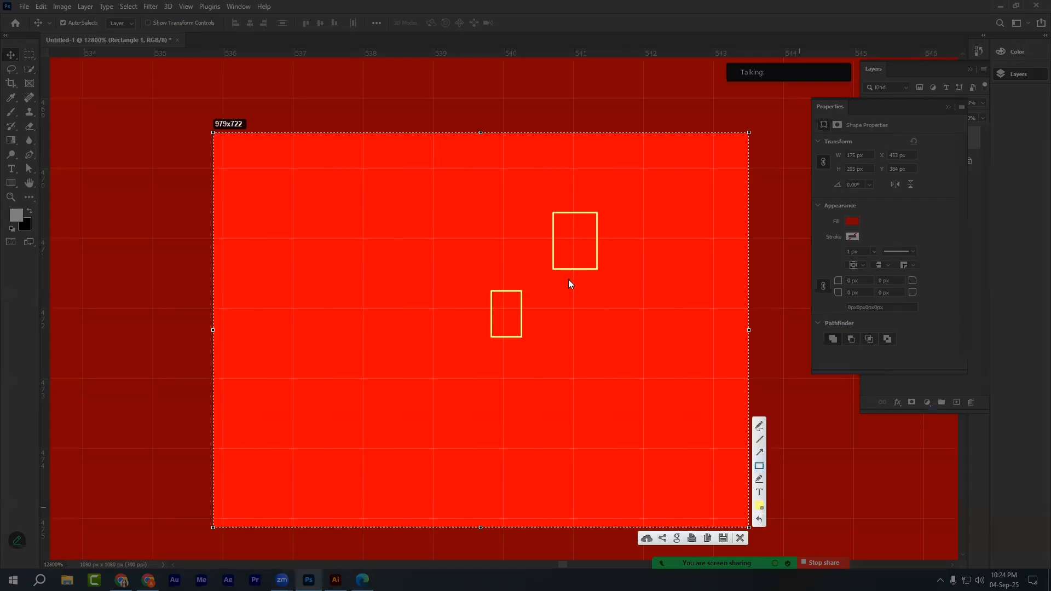
pyautogui.click(740, 538)
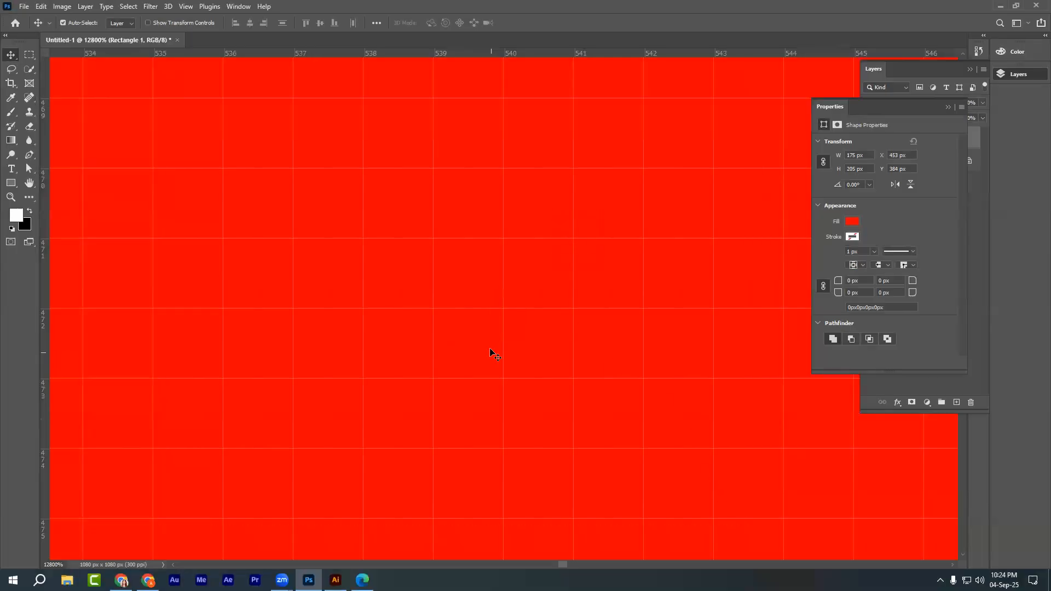
# Reduce the magnification in steps from 12800% to 500% to examine the red rectangle without its pixel grid.
pyautogui.hotkey('ctrl', '-')
pyautogui.hotkey('ctrl', '-')
pyautogui.hotkey('ctrl', '-')
pyautogui.hotkey('ctrl', '-')
pyautogui.hotkey('ctrl', '-')
pyautogui.hotkey('ctrl', '-')
pyautogui.hotkey('ctrl', '-')
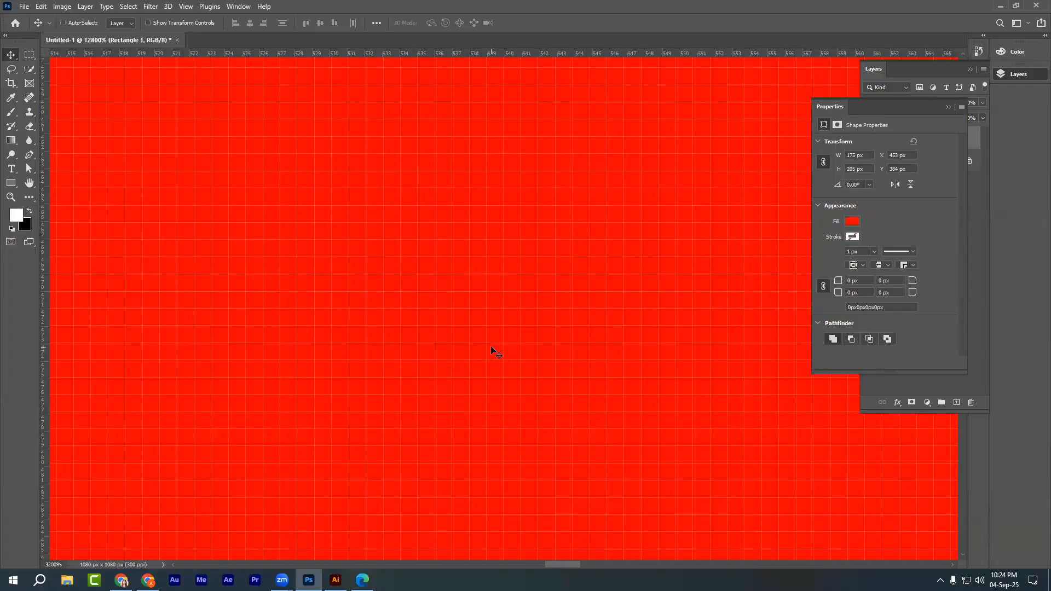
pyautogui.hotkey('ctrl', '-')
pyautogui.hotkey('ctrl', '-')
pyautogui.hotkey('ctrl', '-')
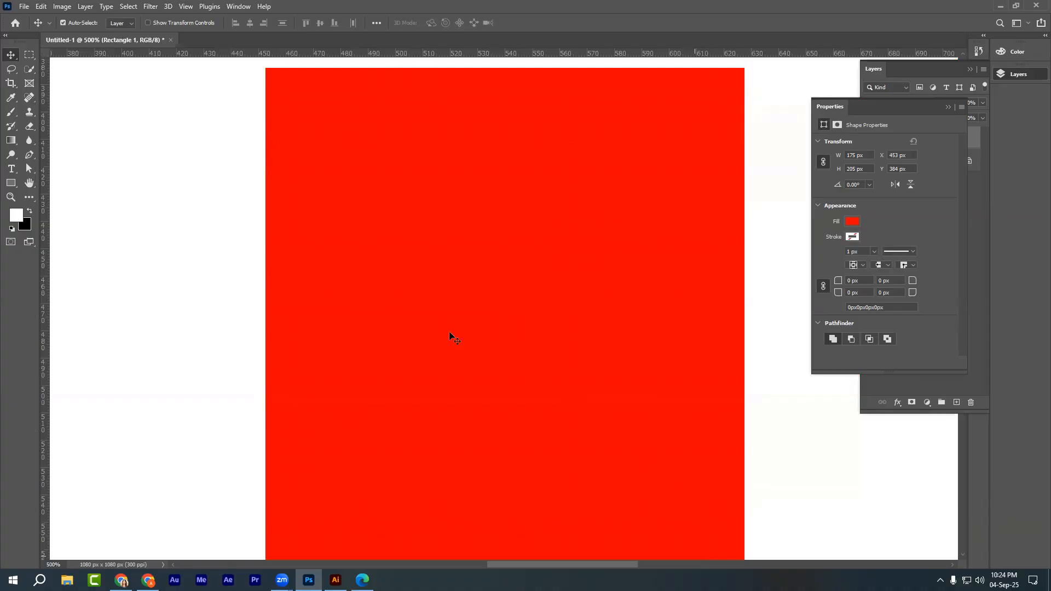
# Close Photoshop to return to Illustrator, deselect the small red rectangle and show the whole artboard at 16.67%.
pyautogui.click(1036, 5)
pyautogui.click(517, 216)
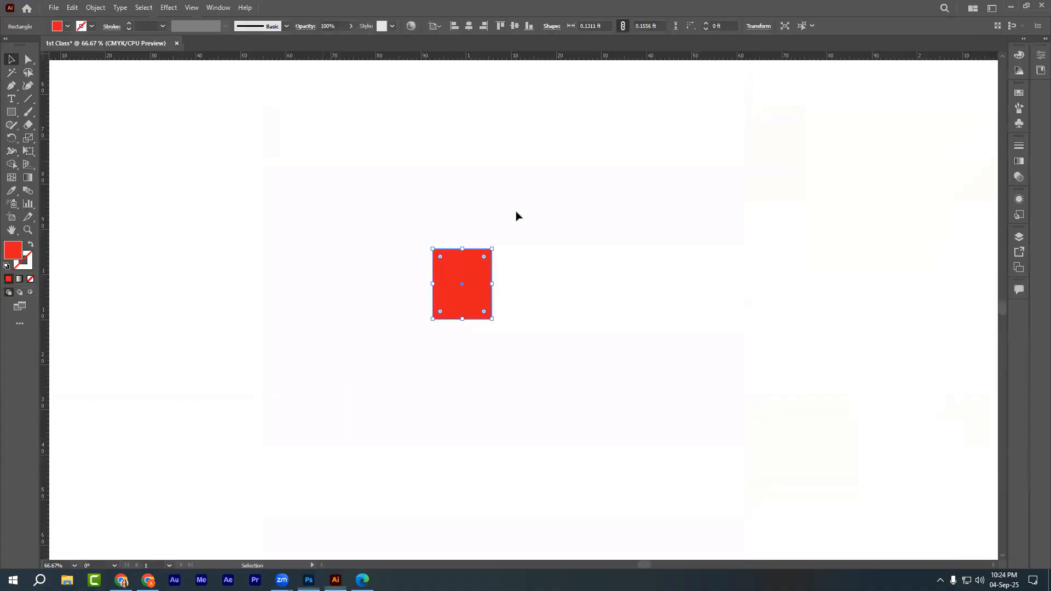
pyautogui.click(605, 225)
pyautogui.hotkey('ctrl', '-')
pyautogui.hotkey('ctrl', '-')
pyautogui.hotkey('ctrl', '-')
pyautogui.hotkey('ctrl', '-')
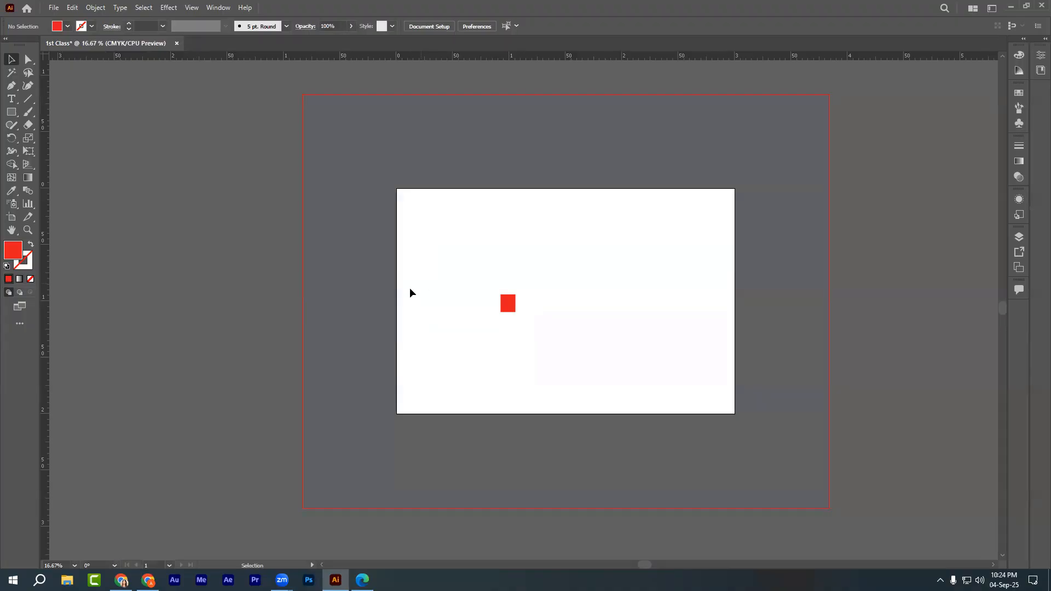
pyautogui.scroll(10, 410, 292)
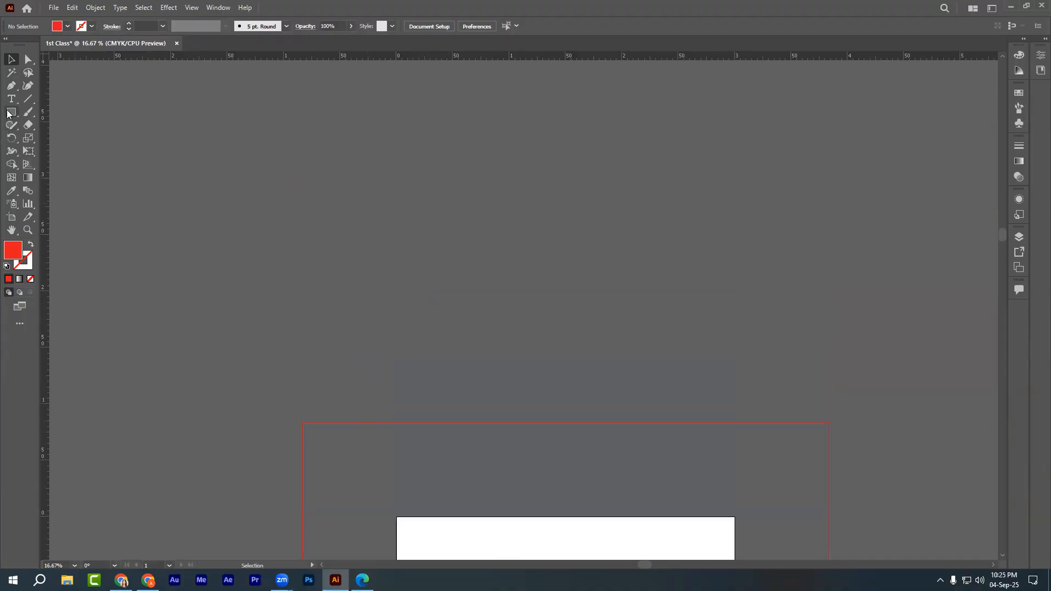
pyautogui.scroll(2, 325, 239)
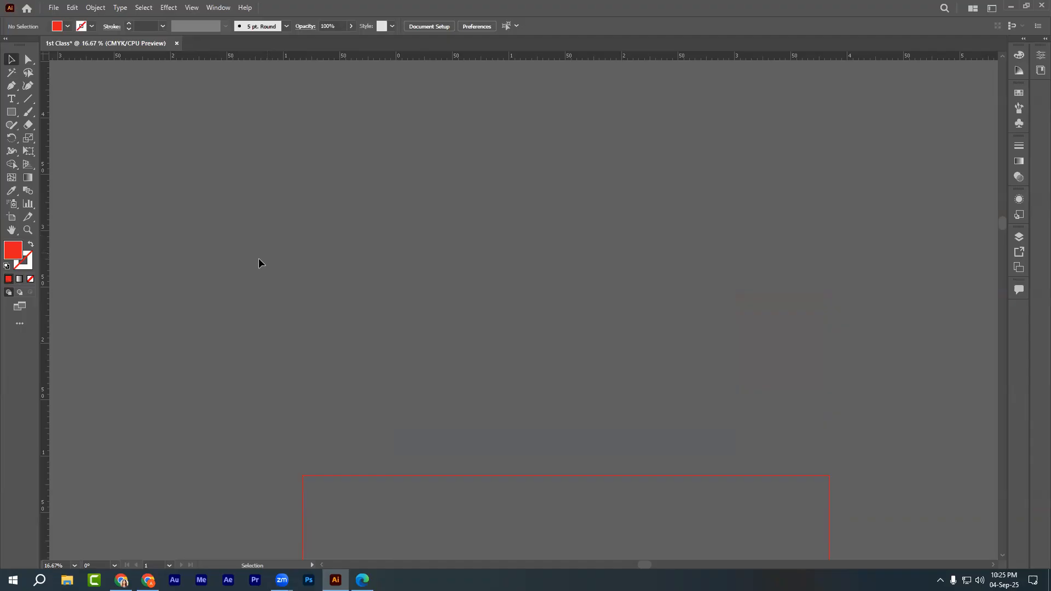
pyautogui.scroll(4, 282, 248)
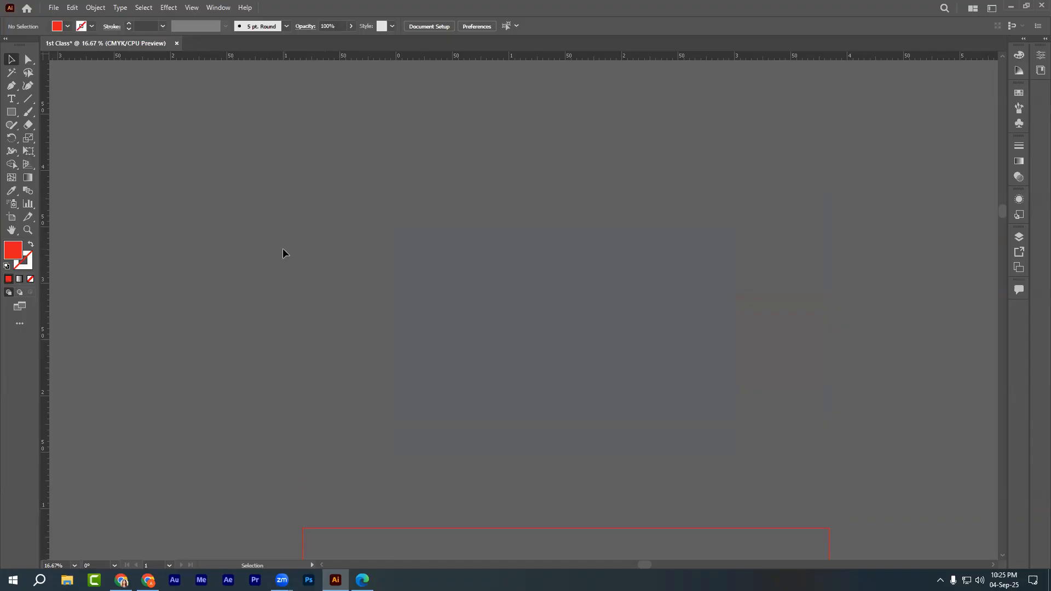
# Create a portrait document from the A4 print preset, 210 x 297 mm, CMYK at 300 ppi, and close the 1st Class document.
pyautogui.click(53, 7)
pyautogui.click(65, 21)
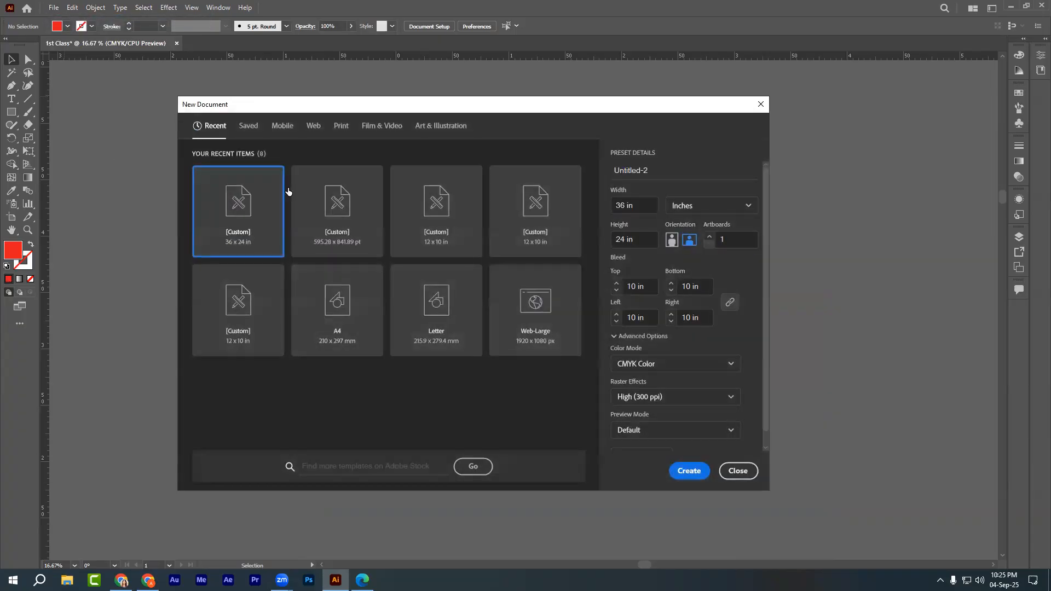
pyautogui.click(339, 125)
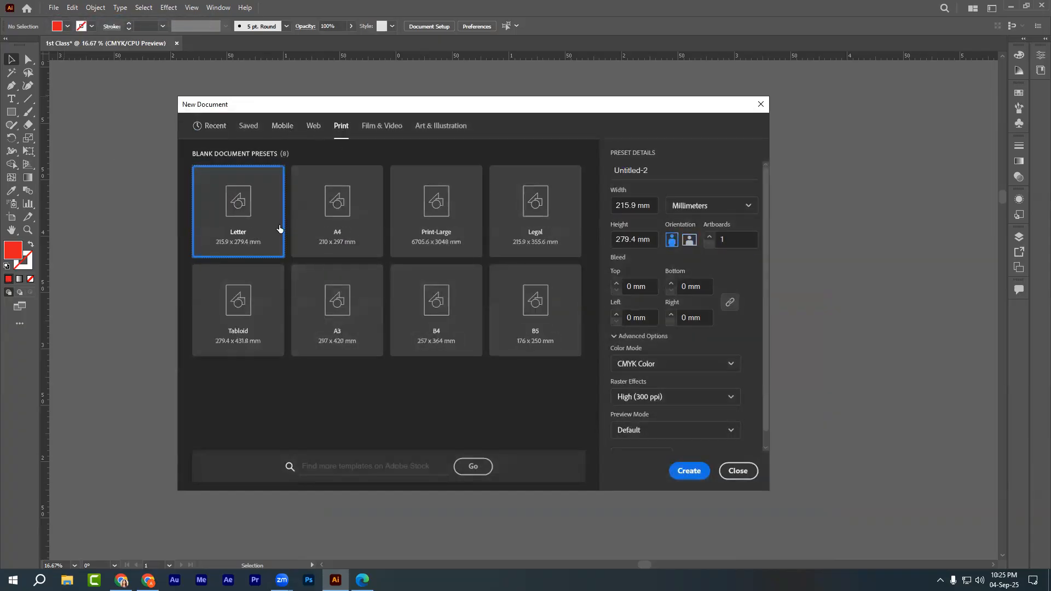
pyautogui.click(349, 214)
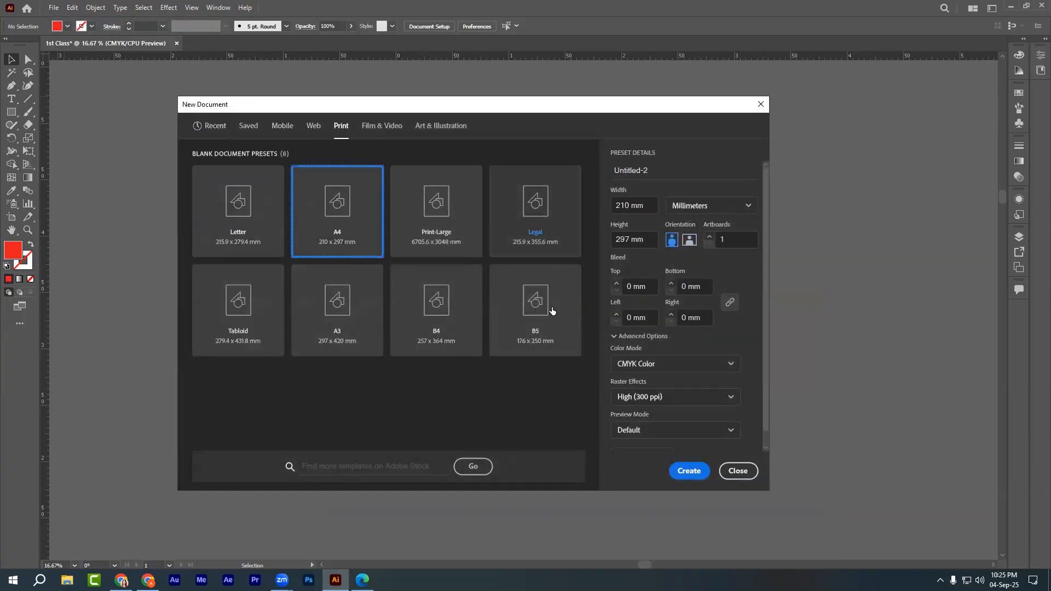
pyautogui.click(689, 471)
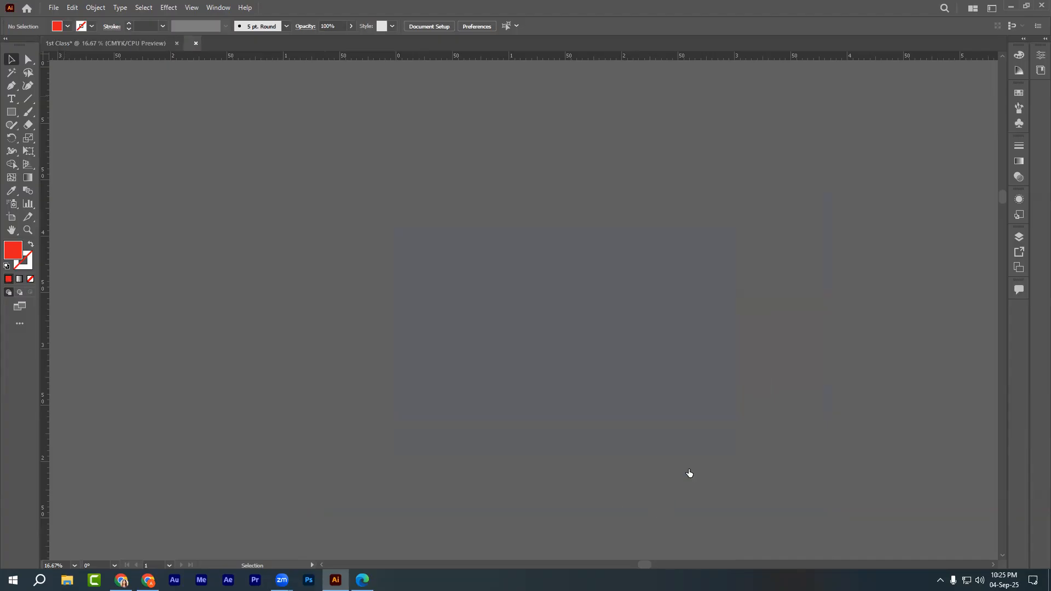
pyautogui.click(176, 43)
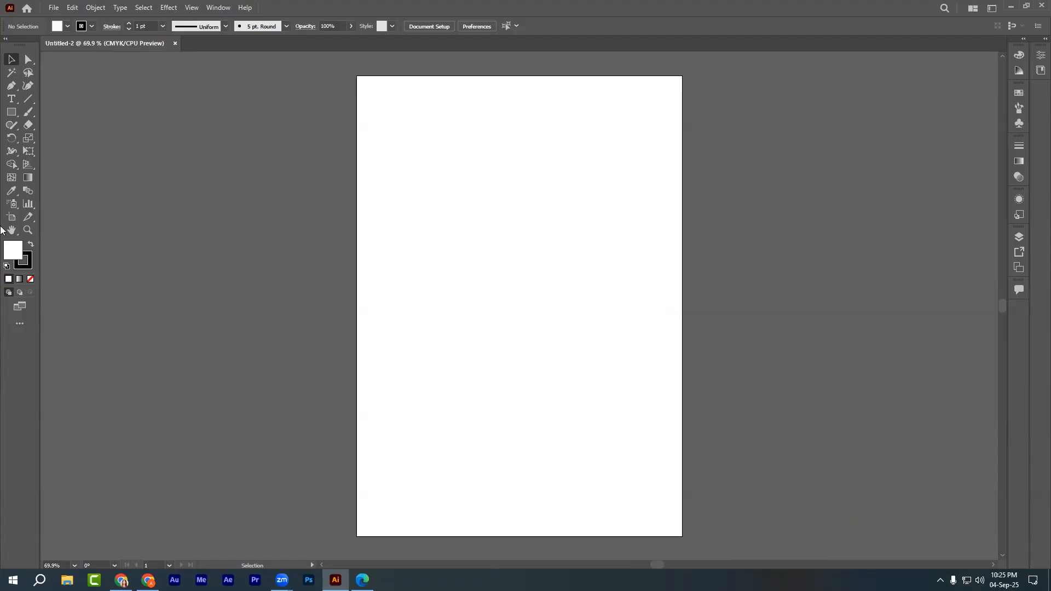
# Open the fill colour picker and cancel it, and frame the toolbox in a screen capture that is discarded.
pyautogui.doubleClick(12, 250)
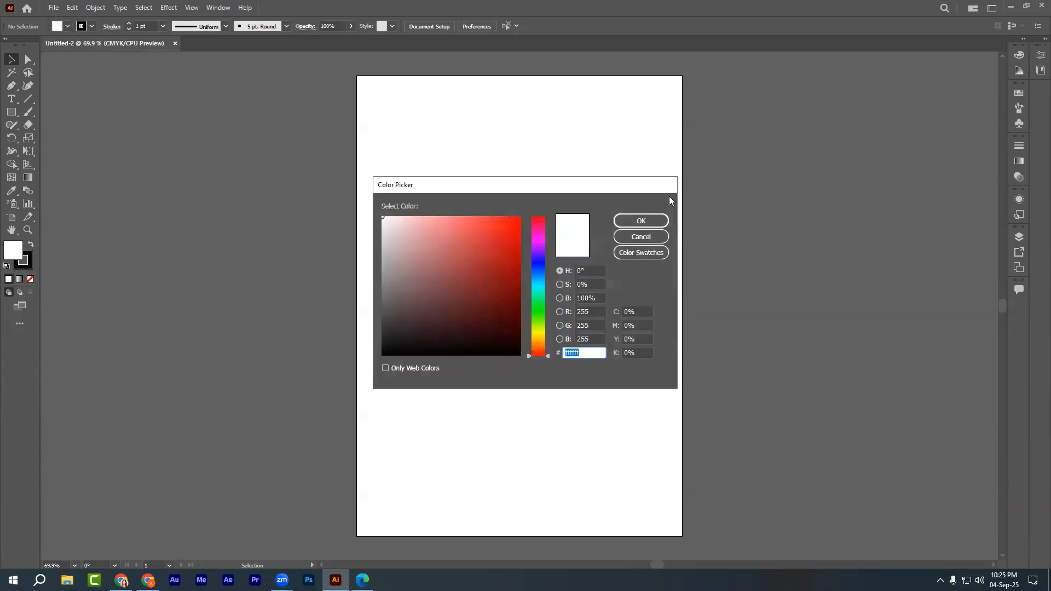
pyautogui.click(643, 237)
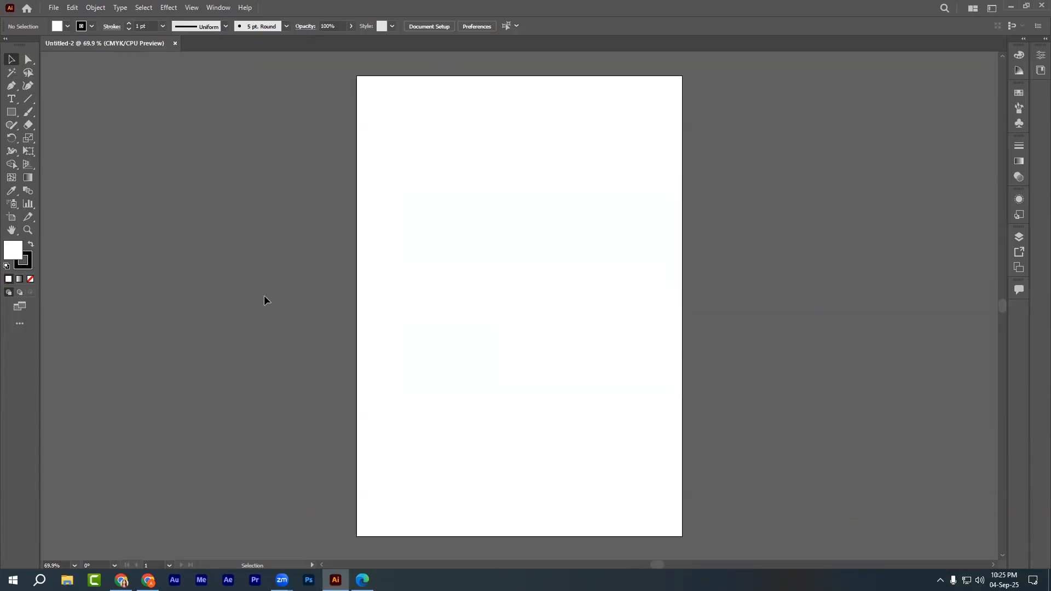
pyautogui.press('Print')
pyautogui.moveTo(0, 46); pyautogui.dragTo(67, 318)
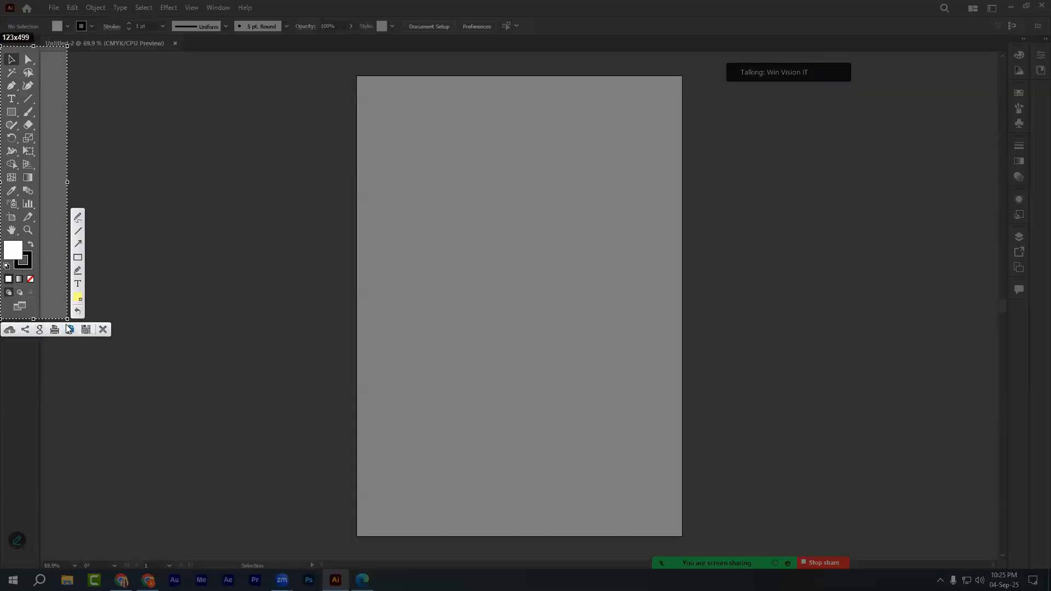
pyautogui.click(103, 329)
# Switch to the Illustrator course module PDF in Edge to review the Class 1 topics, and return to Illustrator.
pyautogui.click(362, 580)
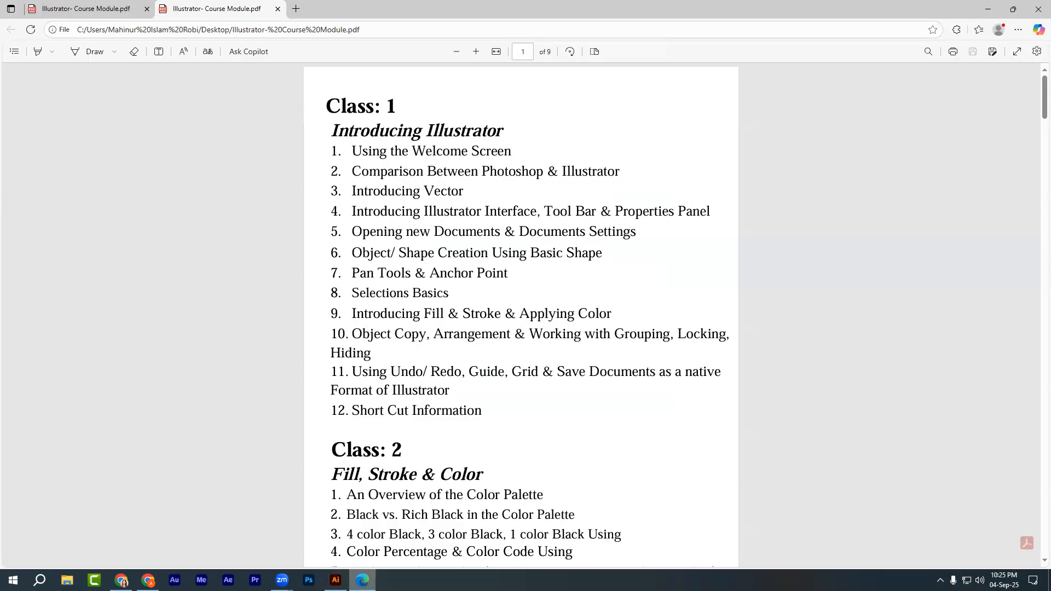
pyautogui.click(363, 580)
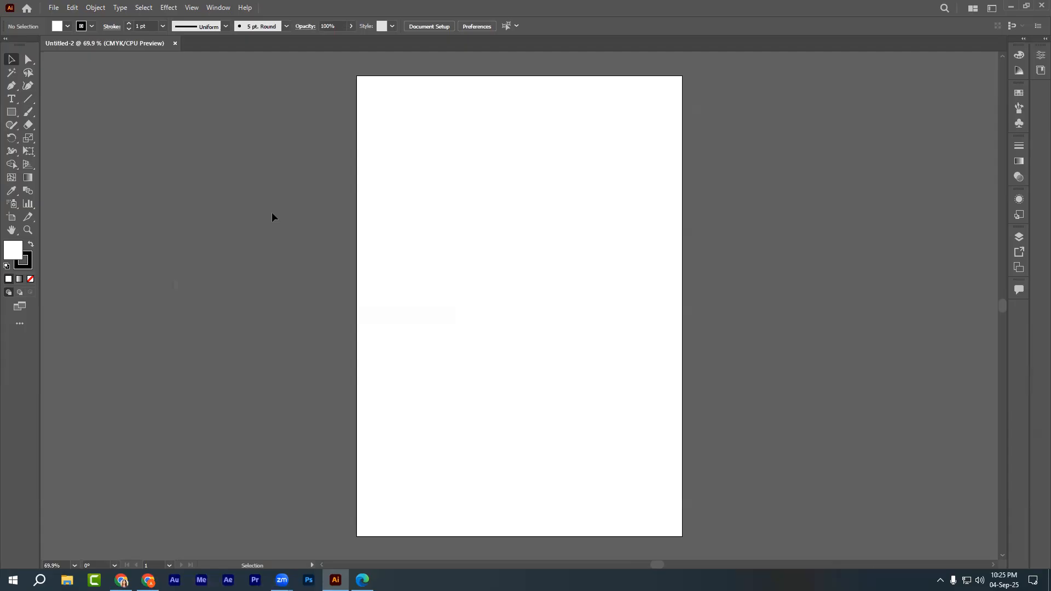
# Box the Rectangle tool on a toolbox screen capture and discard it, and switch the toolbox to one column and back to two.
pyautogui.press('Print')
pyautogui.moveTo(1, 19); pyautogui.dragTo(127, 325)
pyautogui.click(137, 264)
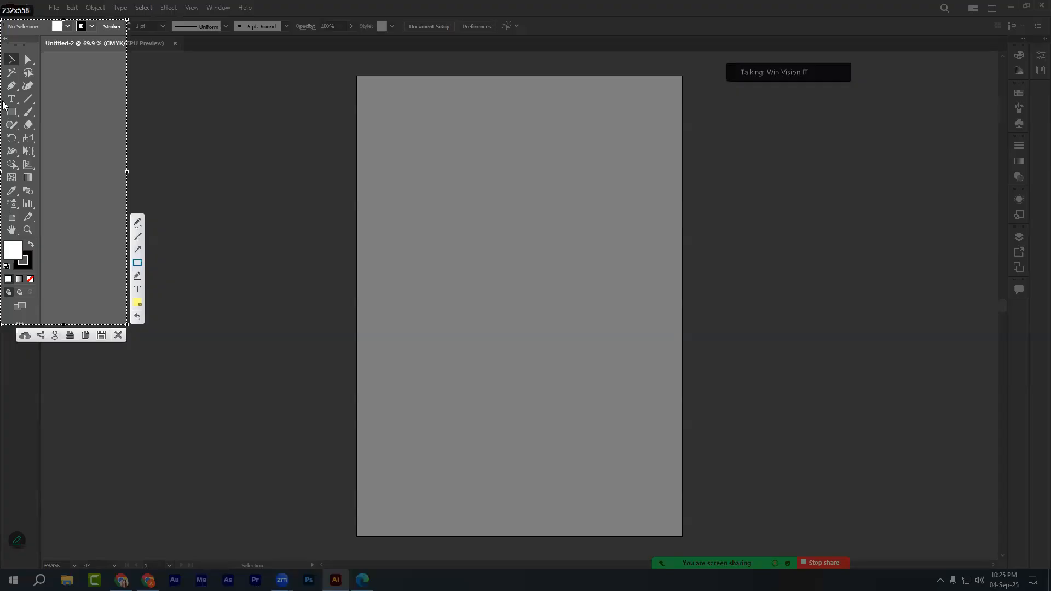
pyautogui.moveTo(3, 102); pyautogui.dragTo(19, 121)
pyautogui.click(122, 336)
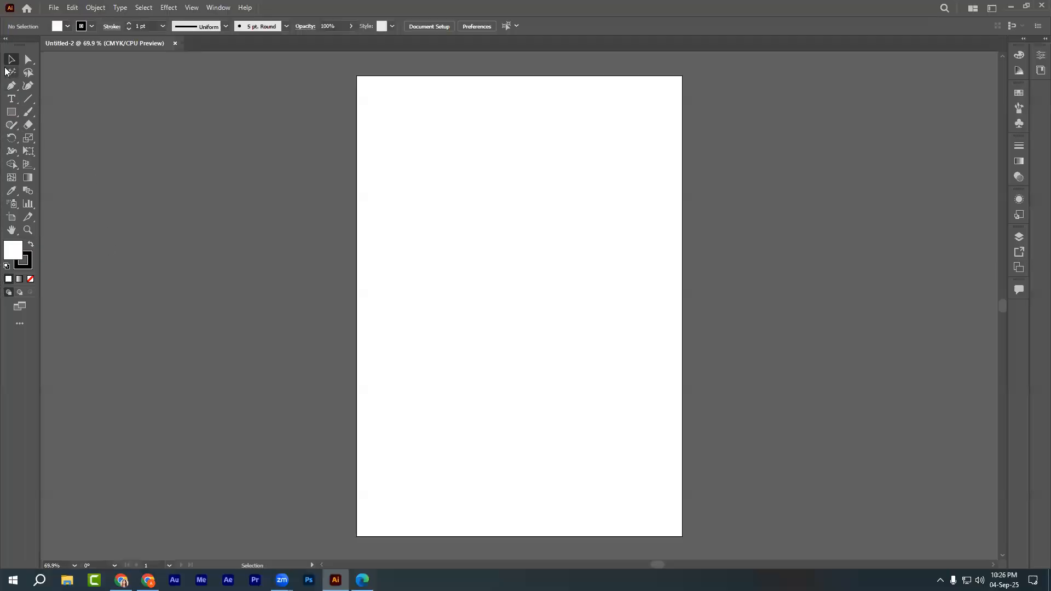
pyautogui.click(5, 41)
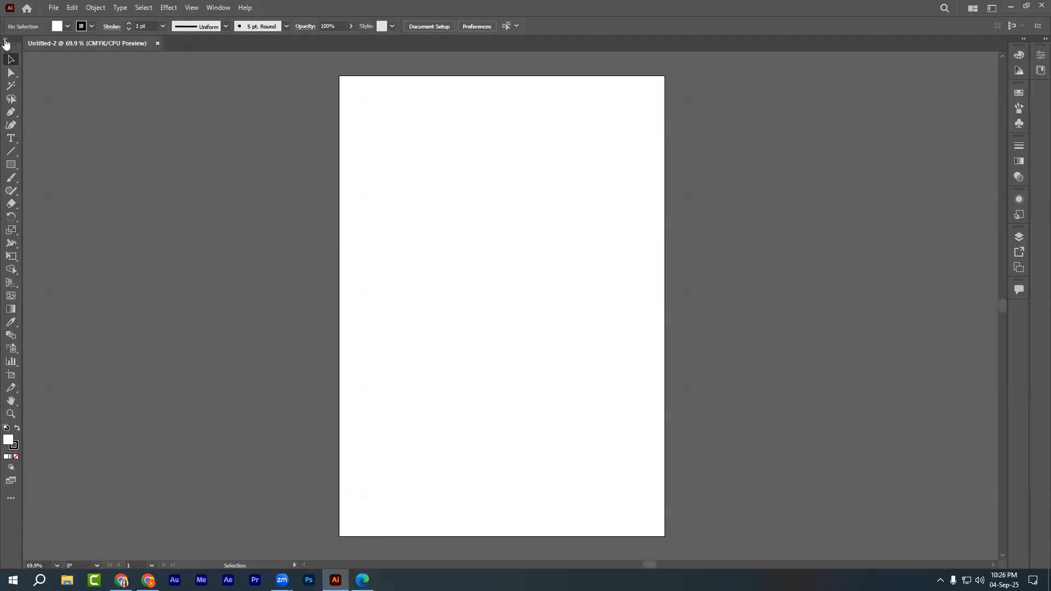
pyautogui.click(6, 41)
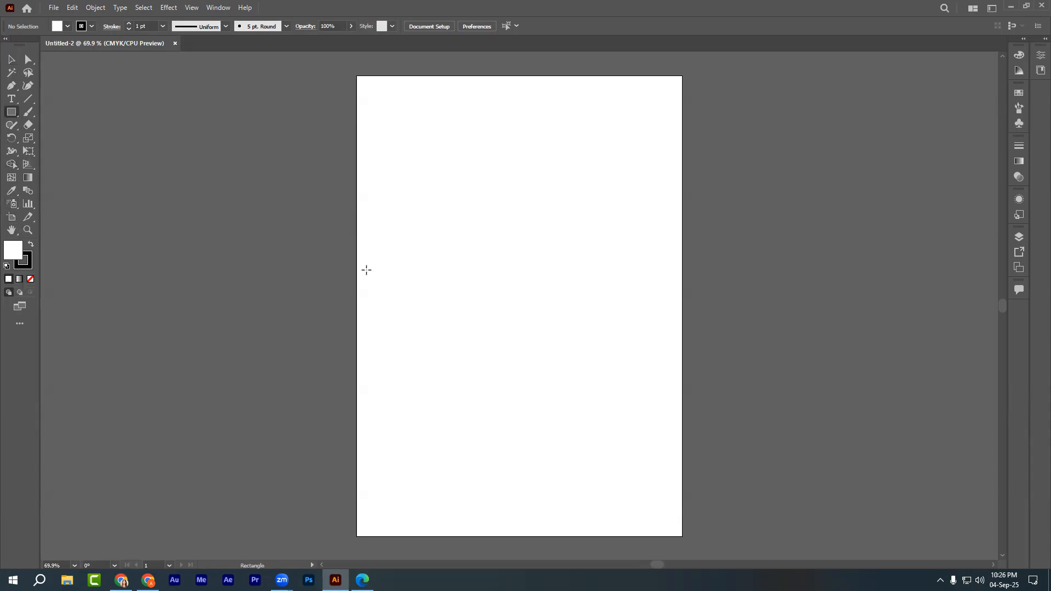
# Draw a square about 47 mm wide in the upper part of the A4 artboard, cancel the exact-size dialog and deselect the square.
pyautogui.scroll(2, 432, 284)
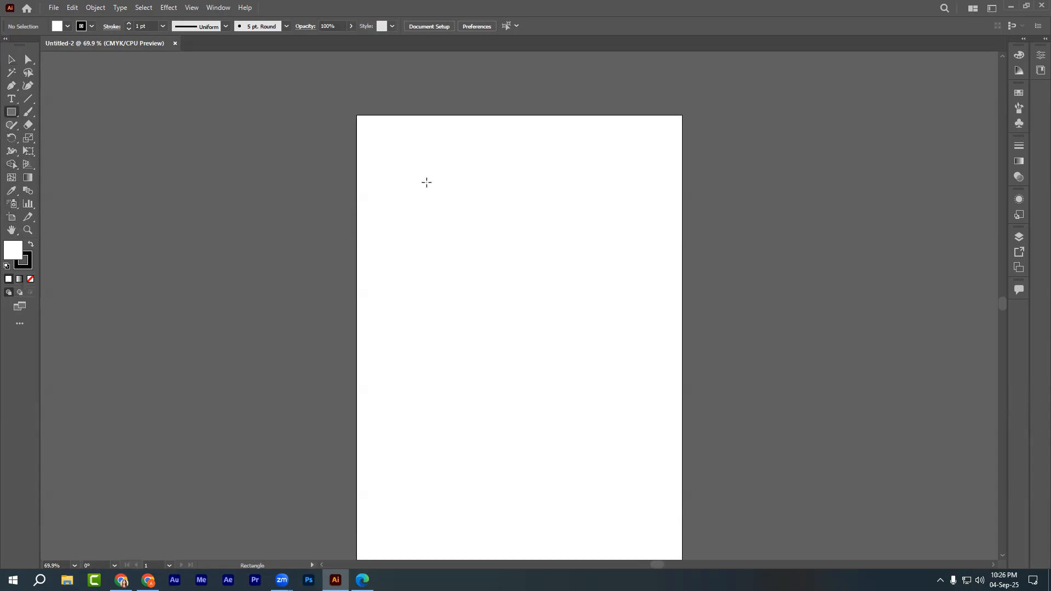
pyautogui.moveTo(426, 183); pyautogui.dragTo(499, 255)
pyautogui.click(227, 234)
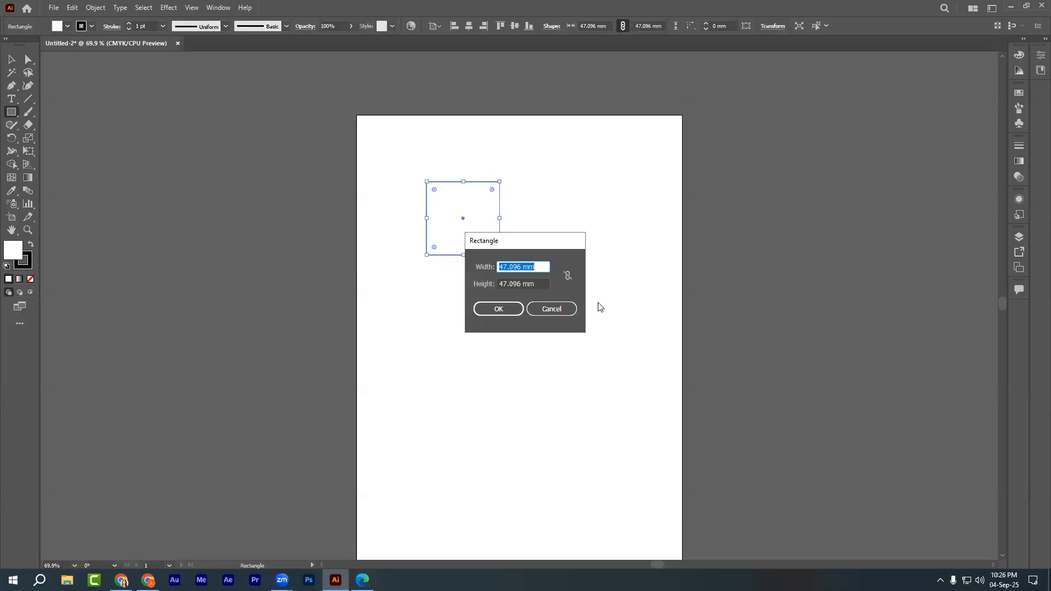
pyautogui.click(551, 309)
pyautogui.click(11, 59)
pyautogui.click(460, 342)
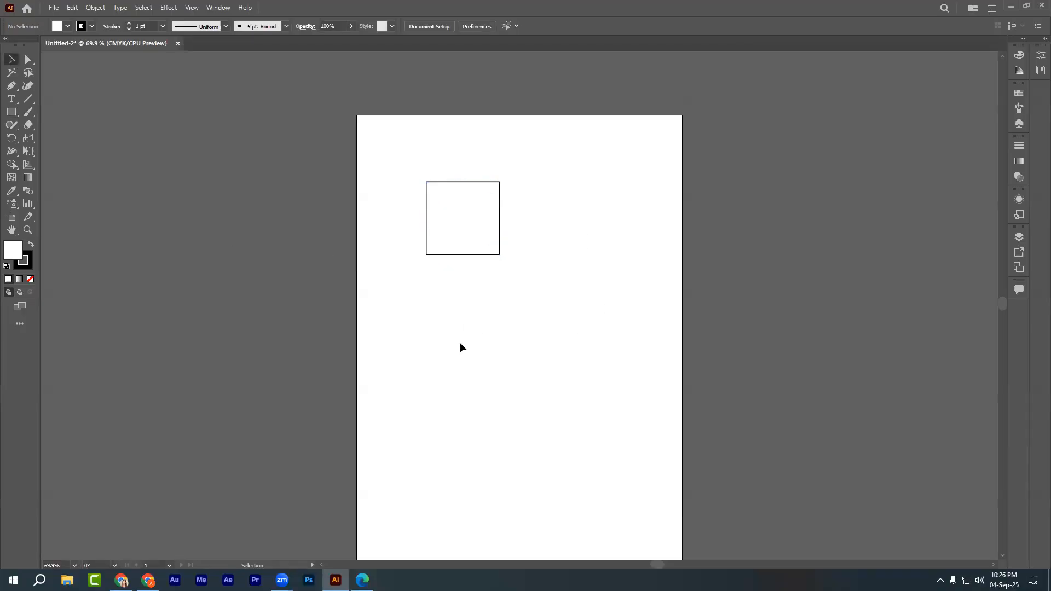
# Move the square slightly to the right, deselect it and enlarge the view to 150%.
pyautogui.scroll(2, 460, 347)
pyautogui.moveTo(455, 241); pyautogui.dragTo(462, 238)
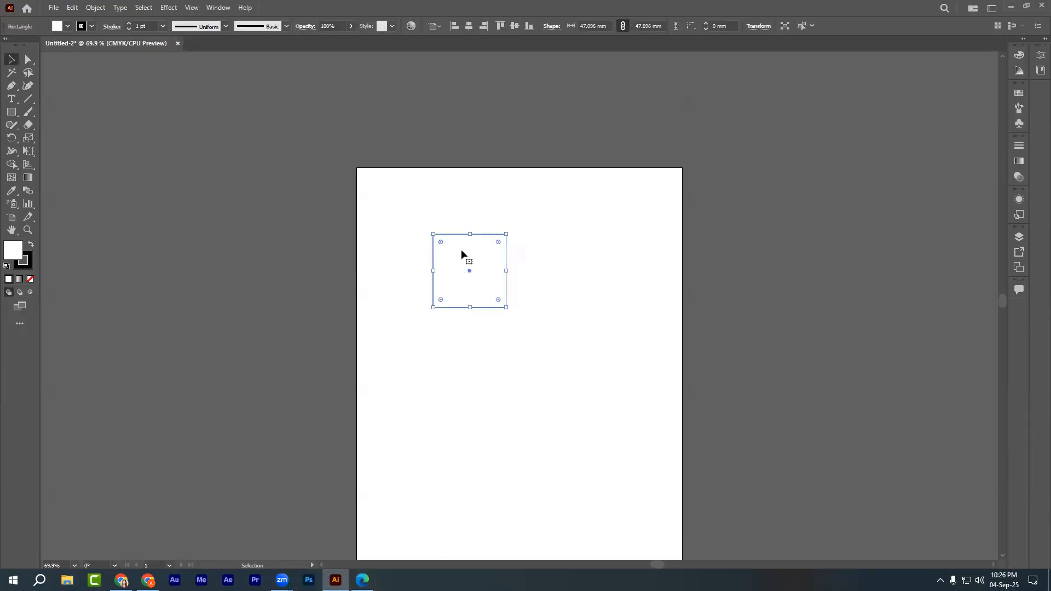
pyautogui.click(794, 304)
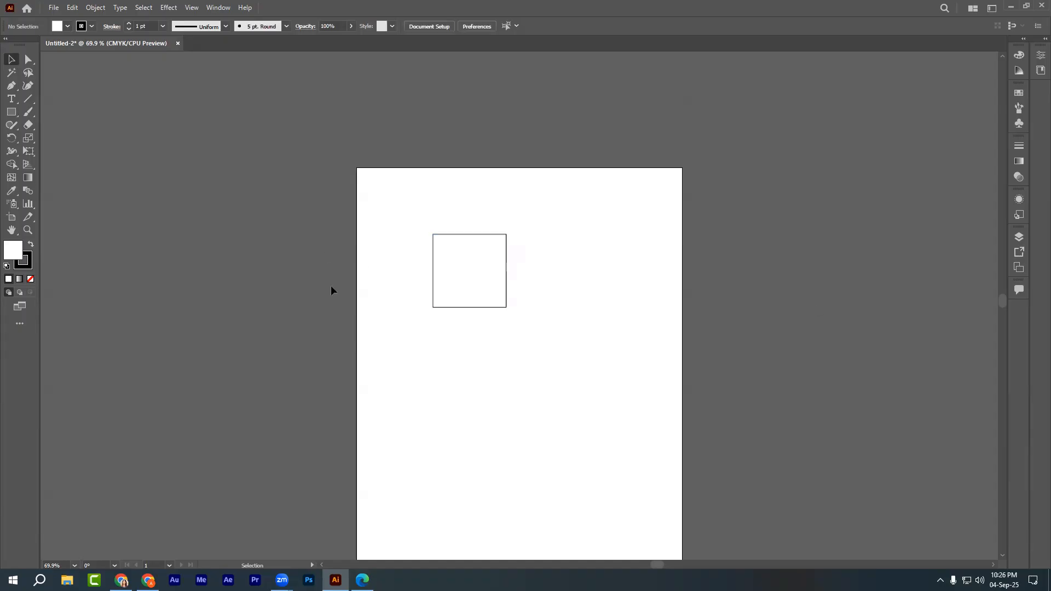
pyautogui.hotkey('ctrl', '+')
pyautogui.hotkey('ctrl', '+')
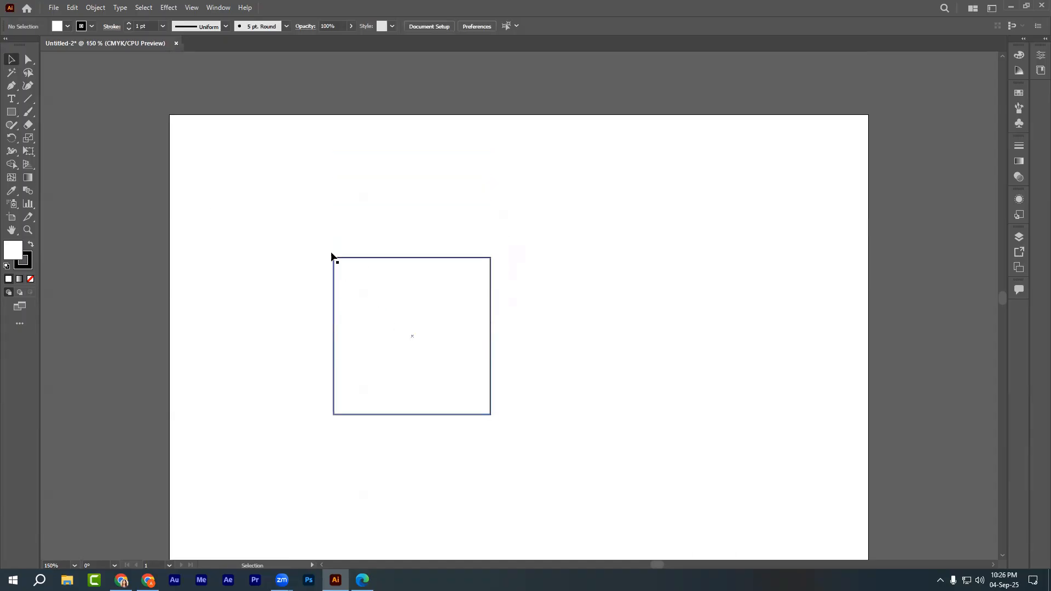
# Move the square toward the left part of the artboard and reselect it.
pyautogui.moveTo(411, 329); pyautogui.dragTo(341, 324)
pyautogui.click(612, 306)
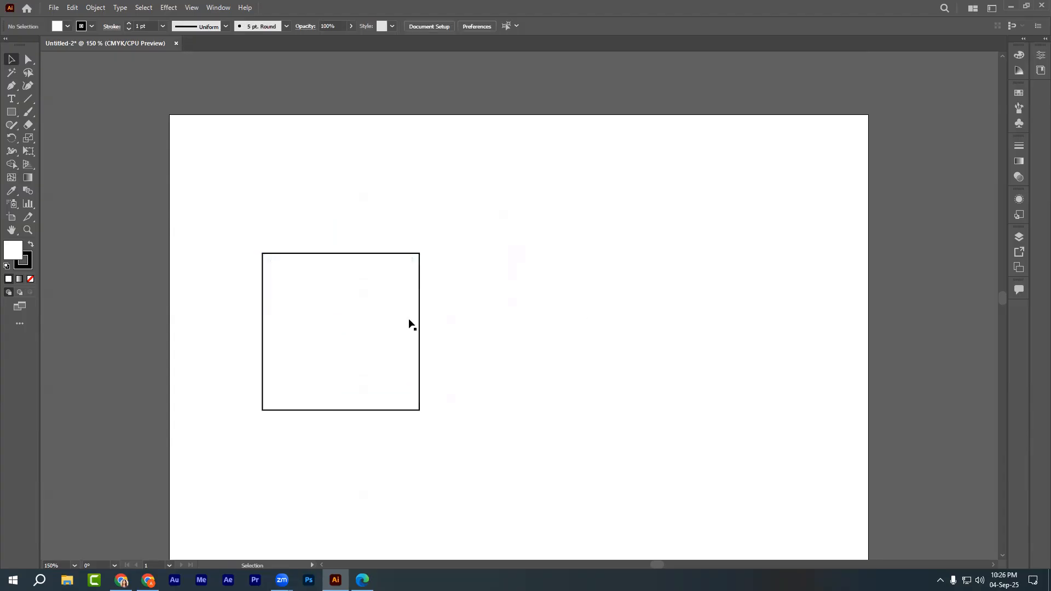
pyautogui.click(304, 301)
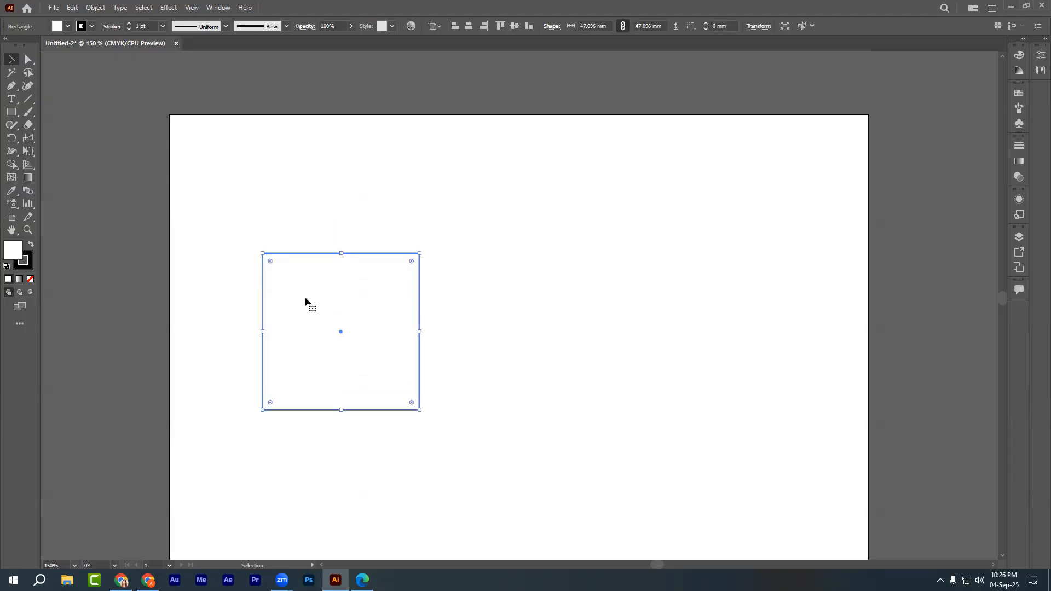
# Capture the toolbox and square area, and box the fill and stroke swatches on it in yellow and in red.
pyautogui.press('Print')
pyautogui.moveTo(0, 0)
pyautogui.mouseDown()
pyautogui.moveTo(37, 69)
pyautogui.moveTo(435, 473)
pyautogui.moveTo(581, 492)
pyautogui.mouseUp()
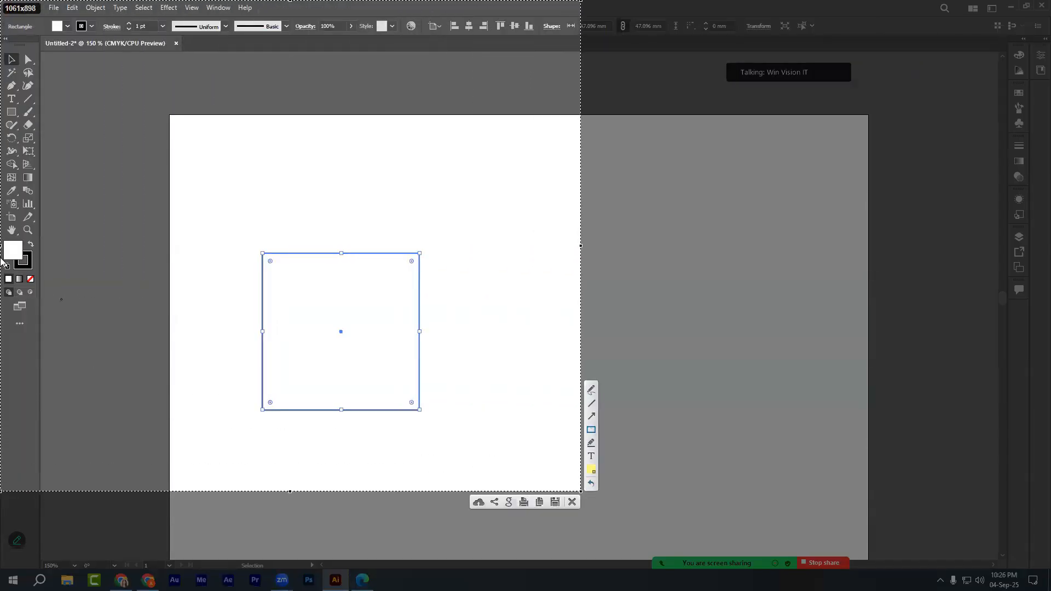
pyautogui.moveTo(1, 235); pyautogui.dragTo(52, 287)
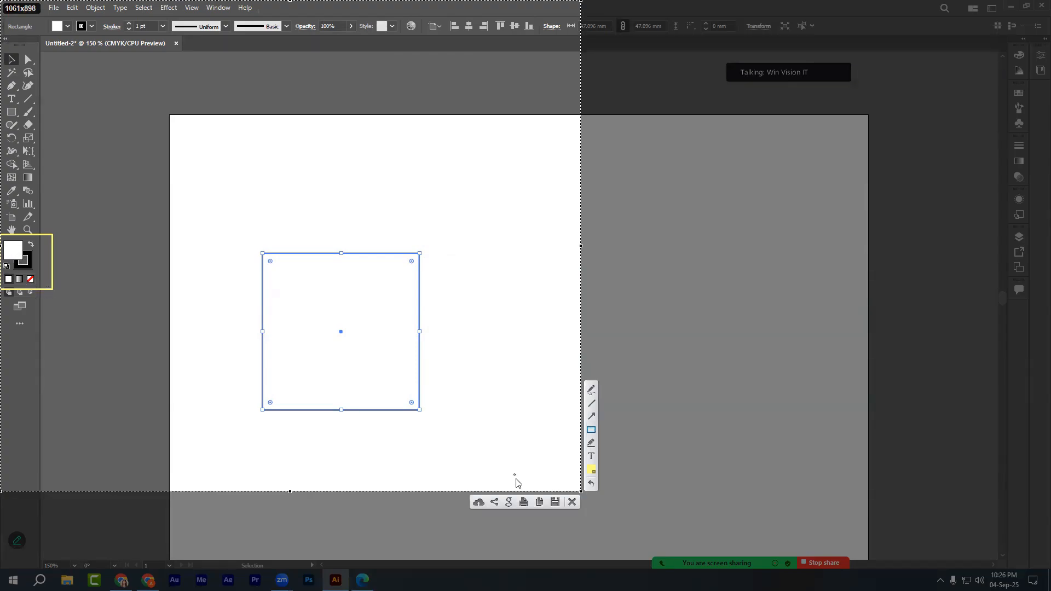
pyautogui.click(591, 471)
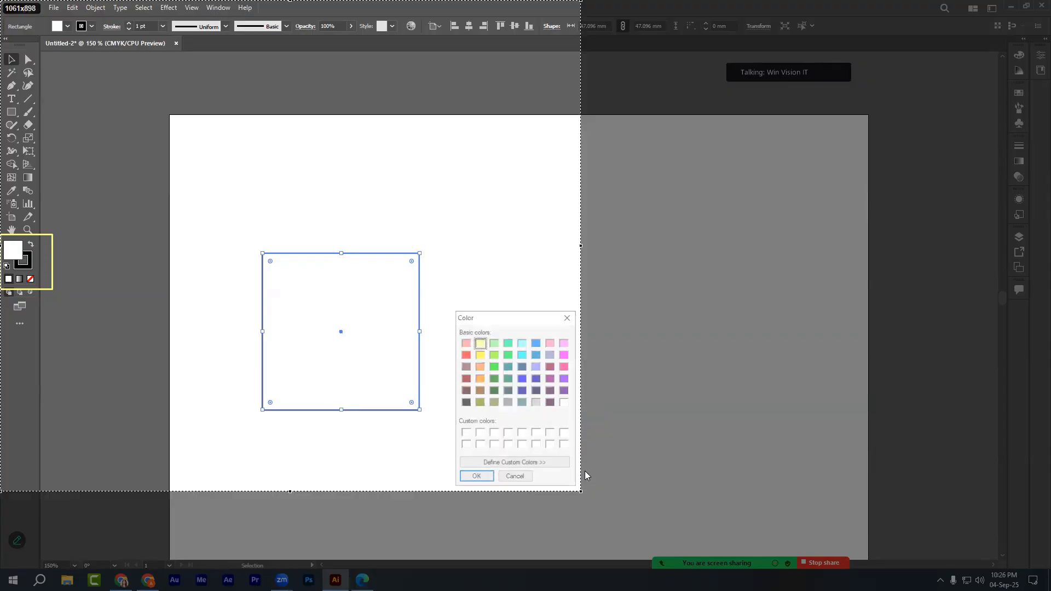
pyautogui.click(465, 354)
pyautogui.click(475, 478)
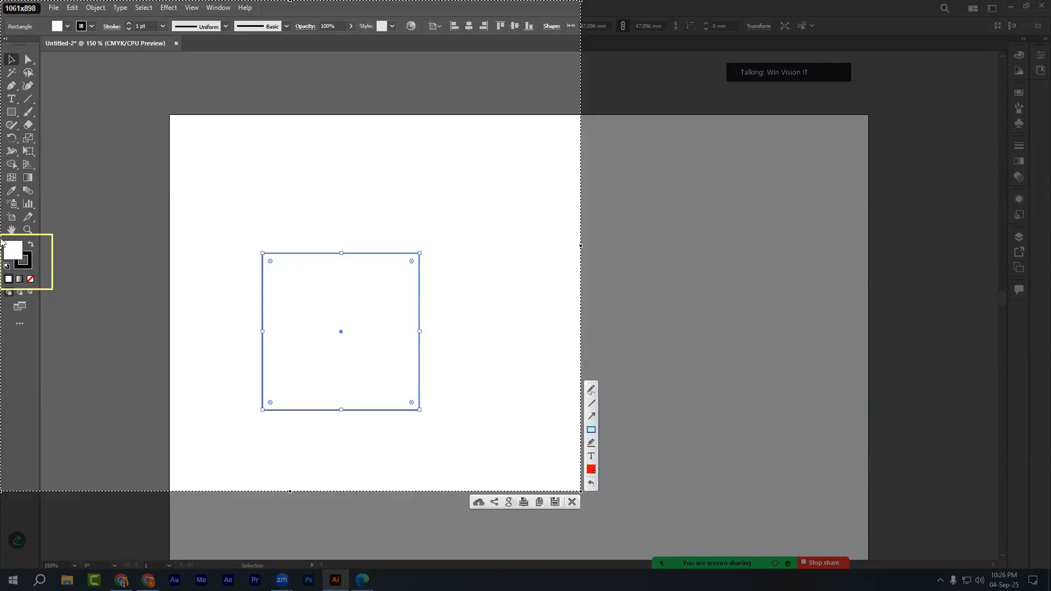
pyautogui.moveTo(2, 233); pyautogui.dragTo(53, 285)
# Mark the fill and stroke swatches with red lines on the capture, add the text label "Fill" and discard the capture.
pyautogui.moveTo(15, 249); pyautogui.dragTo(233, 249)
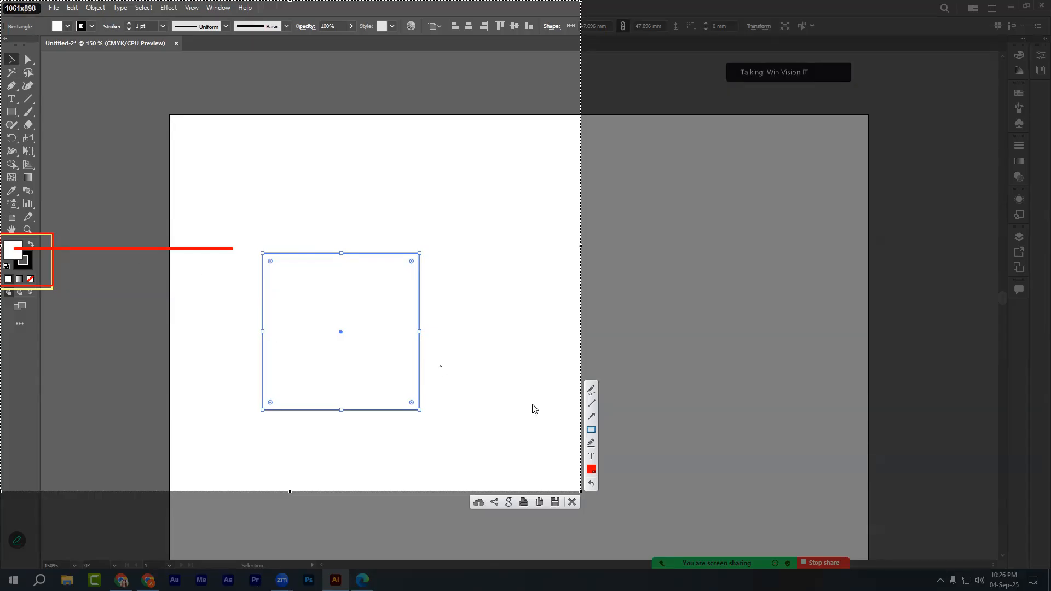
pyautogui.click(591, 458)
pyautogui.click(446, 234)
pyautogui.write('Fill')
pyautogui.click(364, 210)
pyautogui.click(473, 258)
pyautogui.click(592, 430)
pyautogui.moveTo(28, 263); pyautogui.dragTo(221, 266)
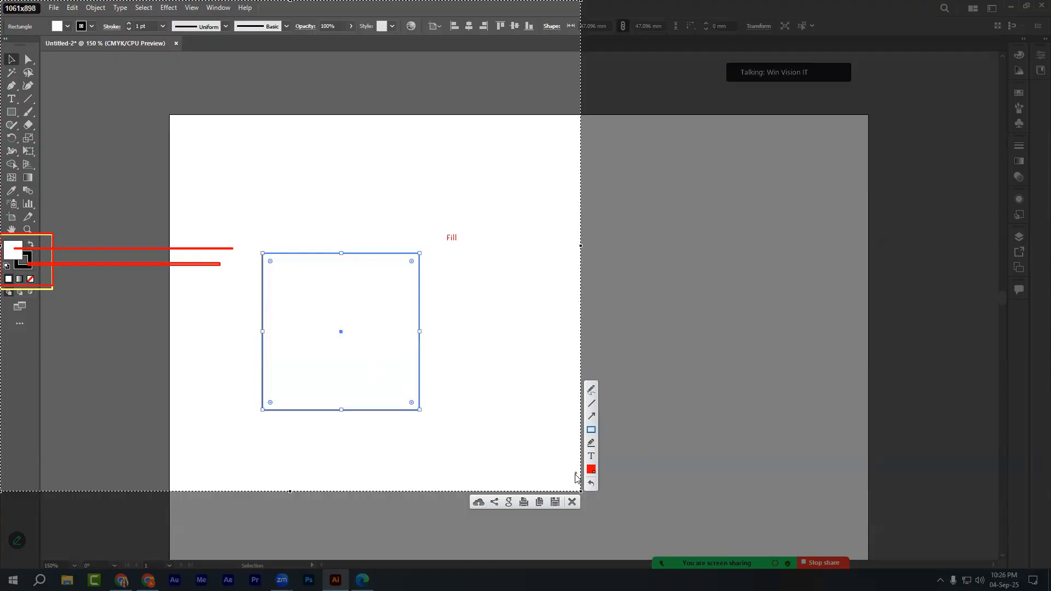
pyautogui.click(573, 504)
# Move the square to the right side of the artboard and back to the upper middle, leaving it selected.
pyautogui.click(180, 222)
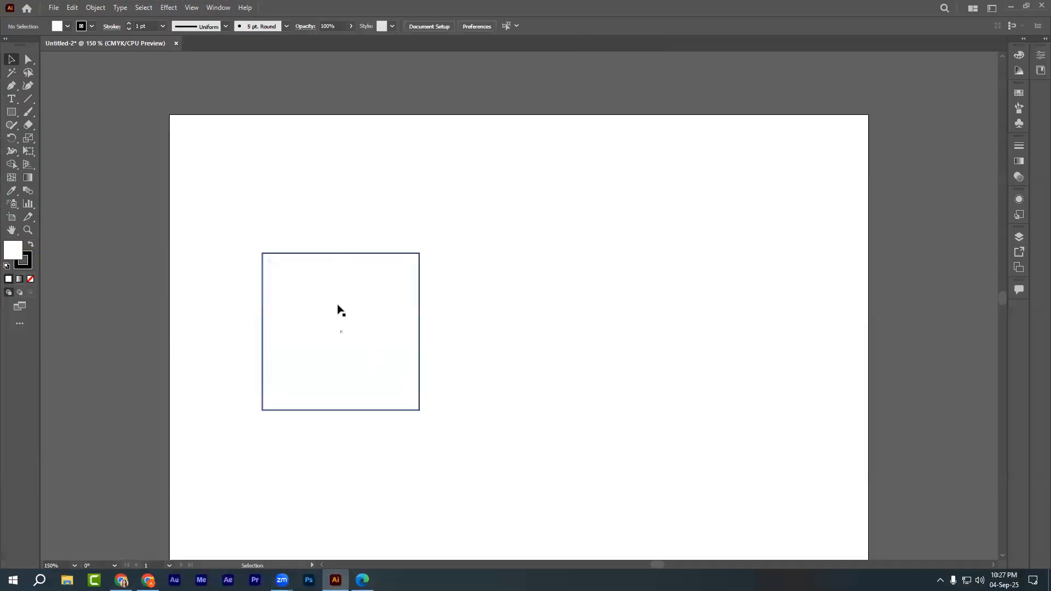
pyautogui.moveTo(339, 310); pyautogui.dragTo(635, 232)
pyautogui.click(361, 277)
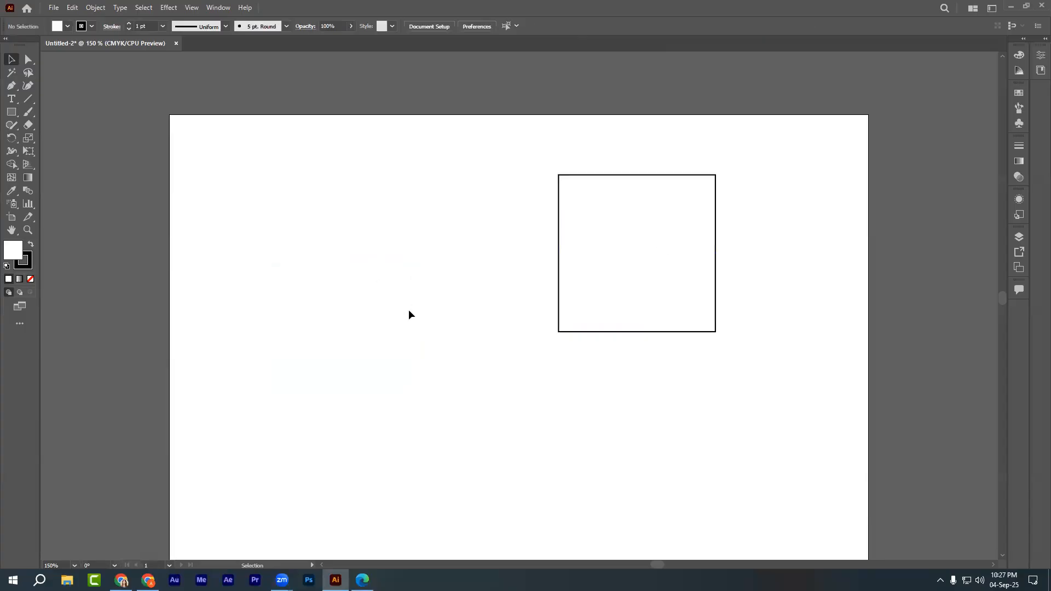
pyautogui.scroll(-1, 409, 316)
pyautogui.moveTo(606, 228); pyautogui.dragTo(517, 251)
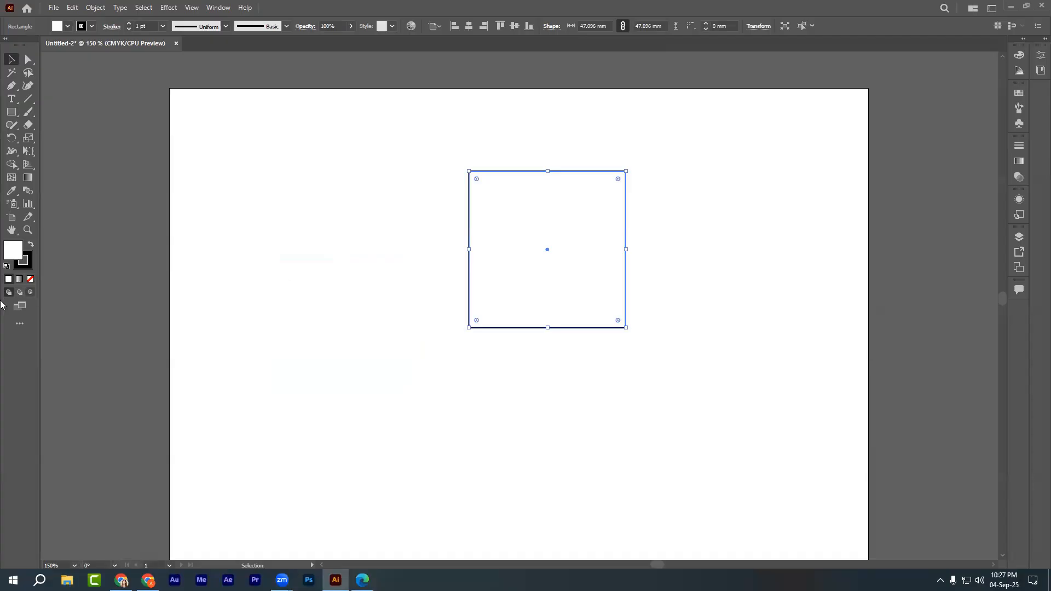
# Fill the square with bright red and deselect it.
pyautogui.doubleClick(13, 253)
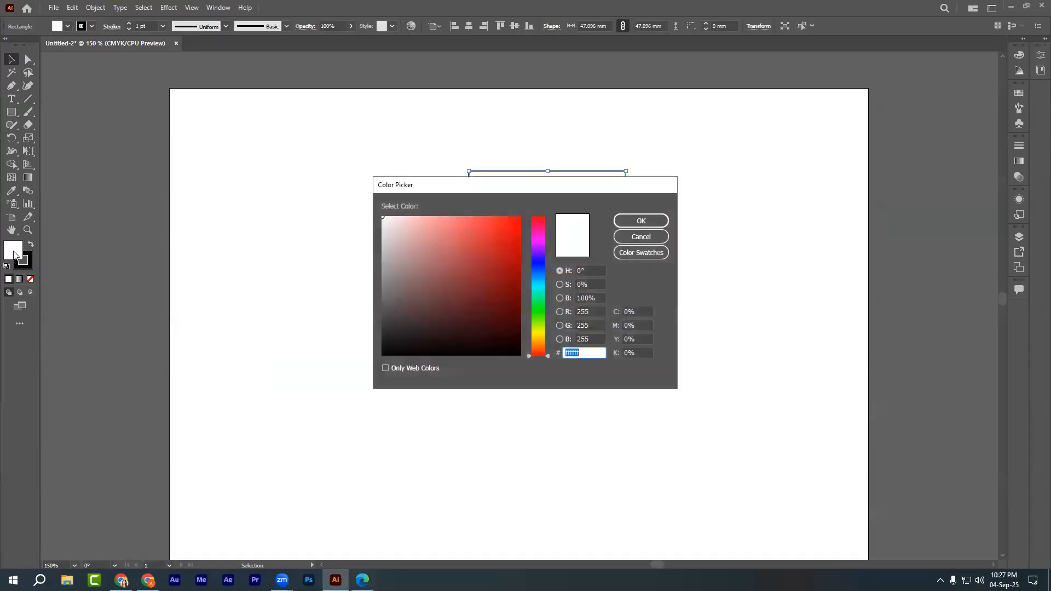
pyautogui.write('ff0606')
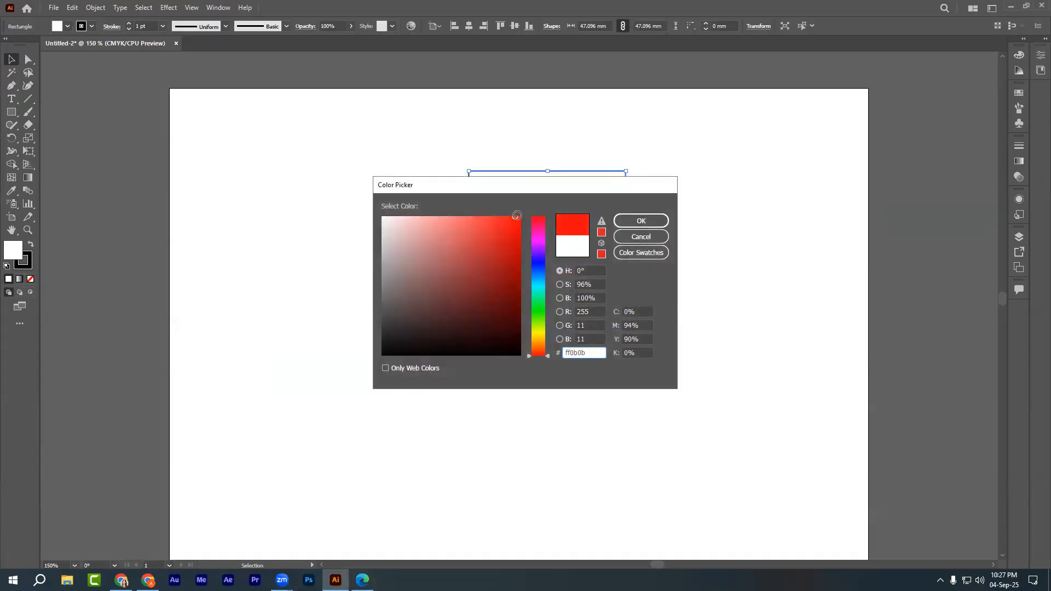
pyautogui.click(641, 221)
pyautogui.click(368, 226)
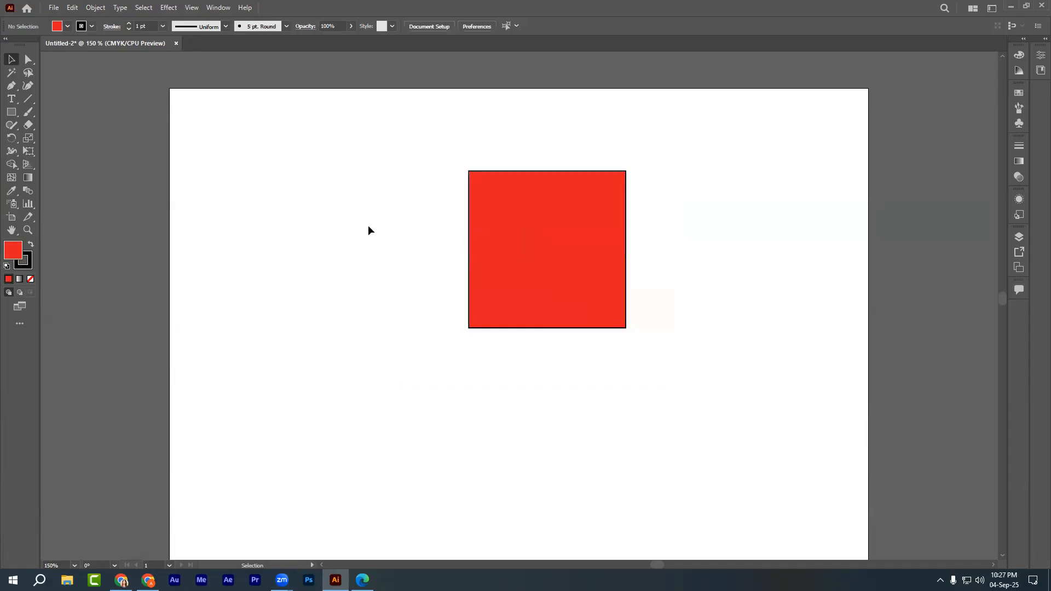
# Move the red square to the upper left of the artboard and scale it proportionally down to about 38 mm wide.
pyautogui.moveTo(574, 286); pyautogui.dragTo(399, 286)
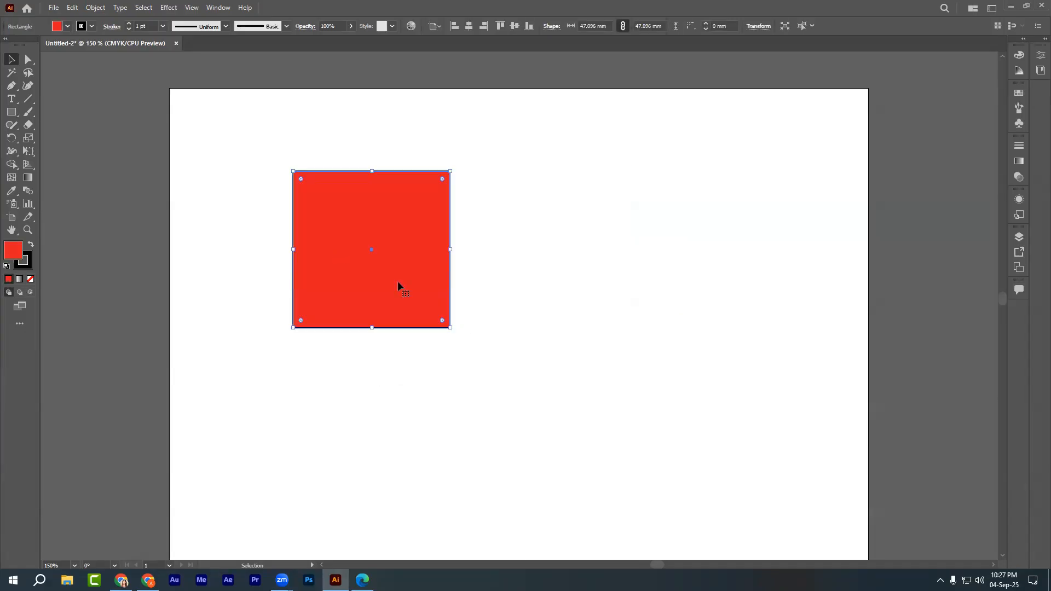
pyautogui.click(531, 275)
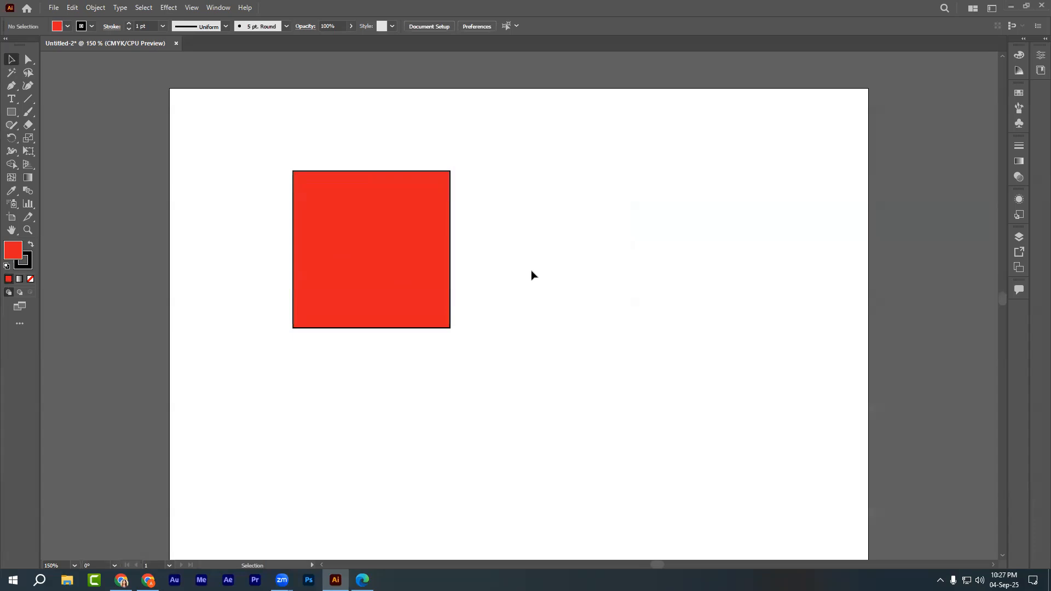
pyautogui.moveTo(412, 287); pyautogui.dragTo(353, 287)
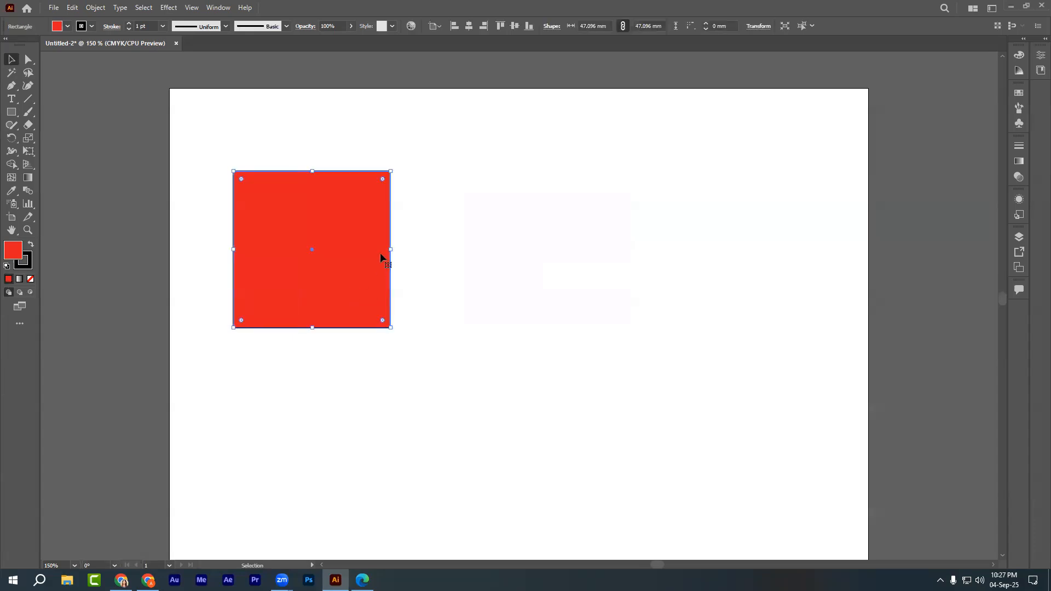
pyautogui.moveTo(392, 250); pyautogui.dragTo(361, 250)
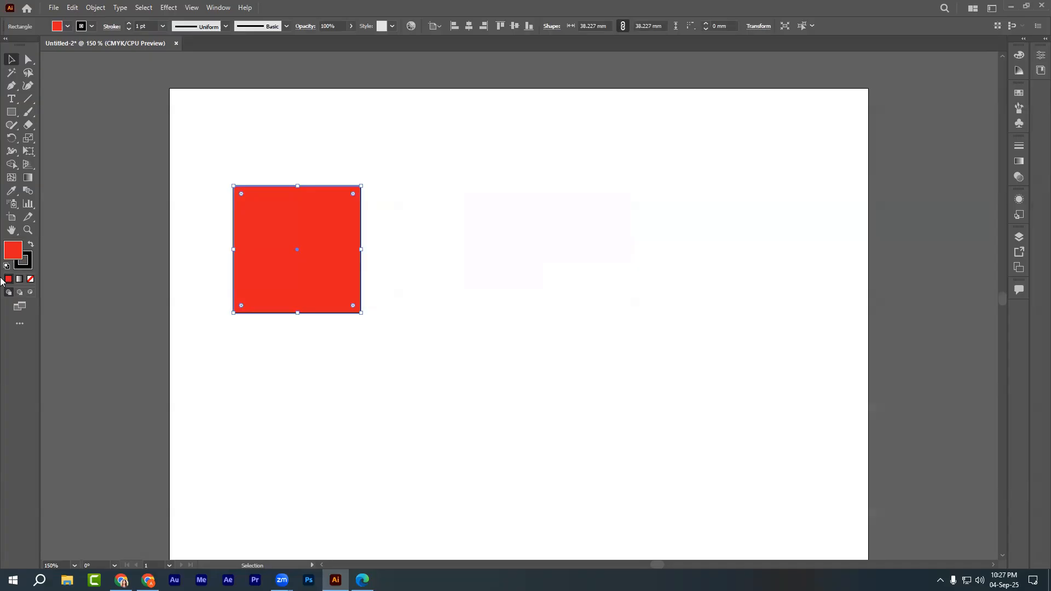
# Box the Swap Fill and Stroke arrow on a toolbox screen capture and discard the capture.
pyautogui.press('Print')
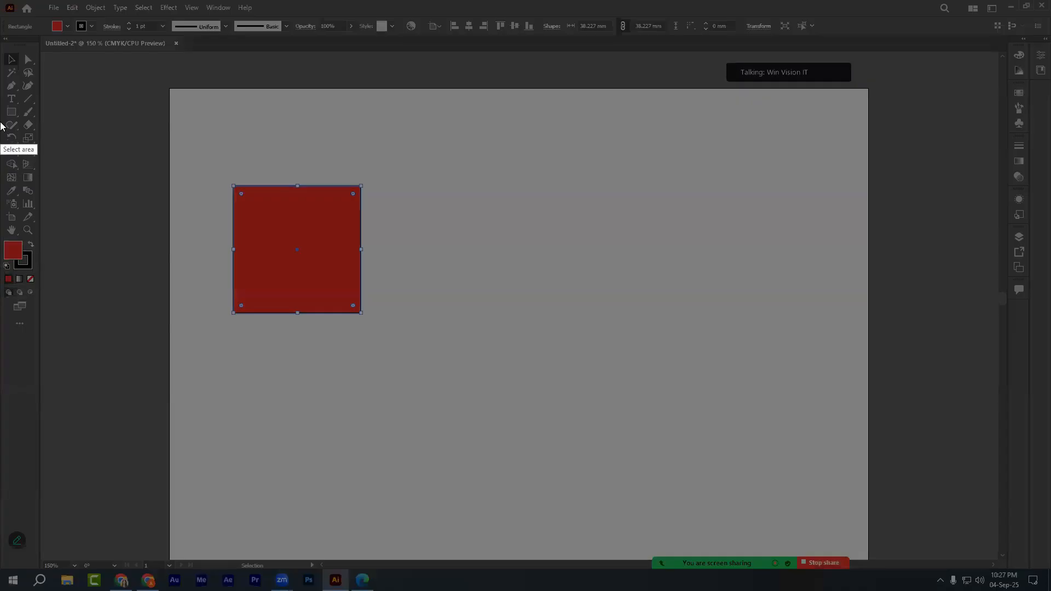
pyautogui.moveTo(1, 121); pyautogui.dragTo(131, 393)
pyautogui.click(141, 332)
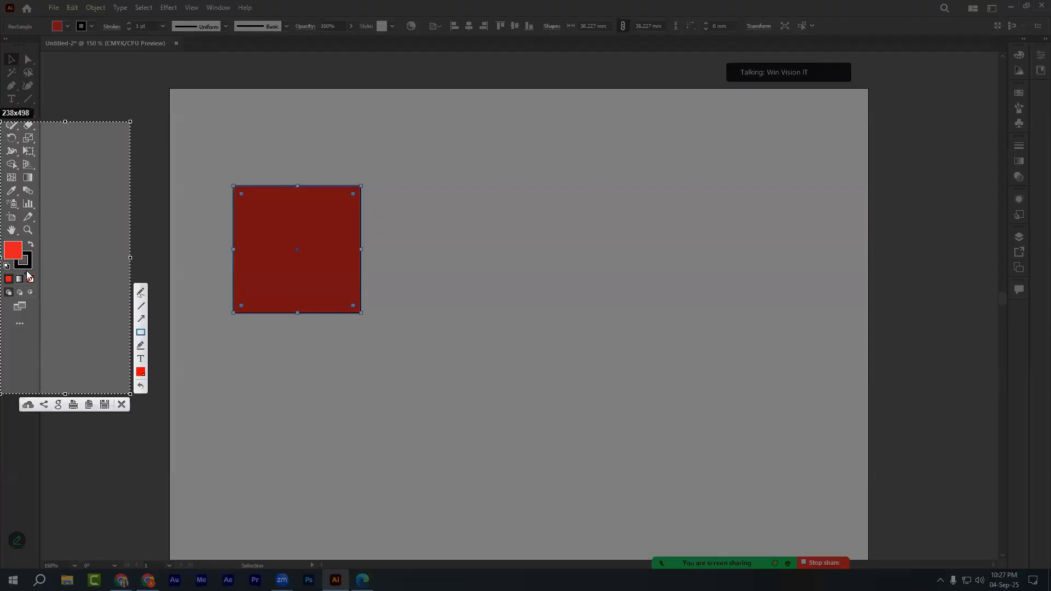
pyautogui.moveTo(25, 240); pyautogui.dragTo(35, 248)
pyautogui.click(122, 404)
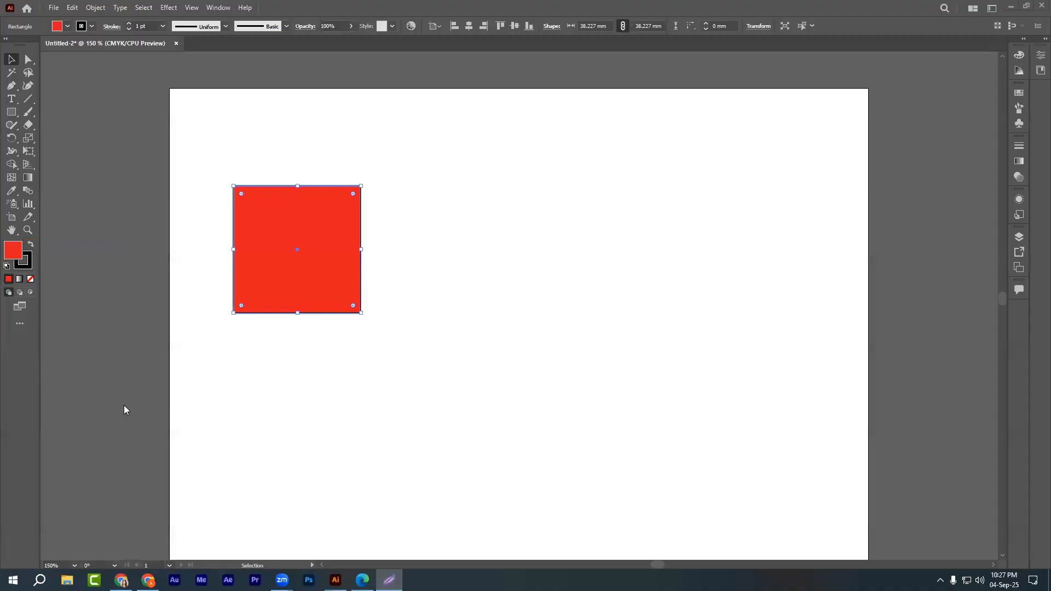
# Swap the square's fill and stroke to a black fill with a red stroke, and deselect it.
pyautogui.click(31, 245)
pyautogui.click(513, 429)
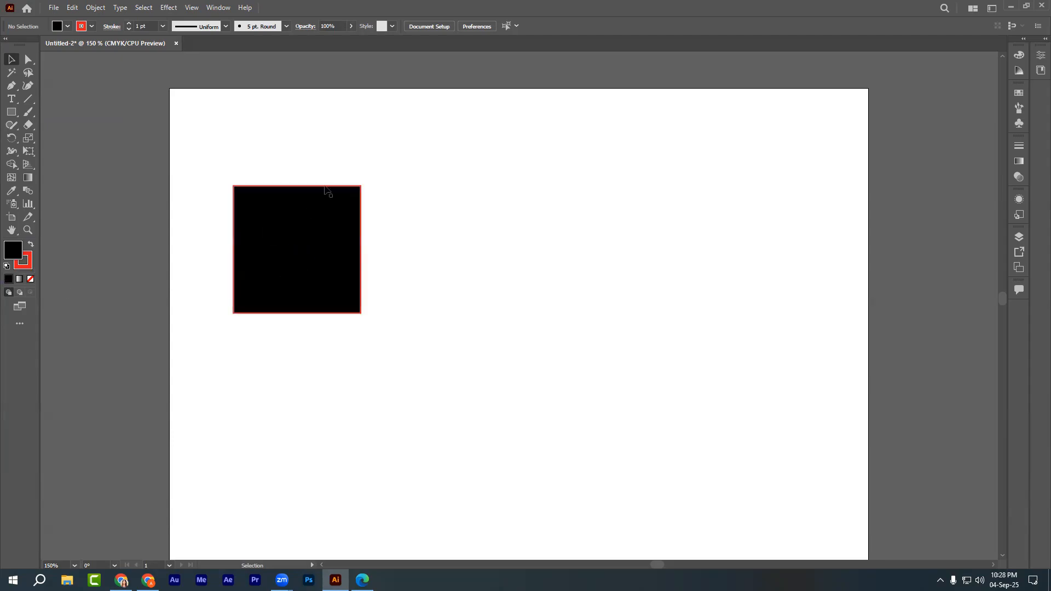
pyautogui.click(262, 236)
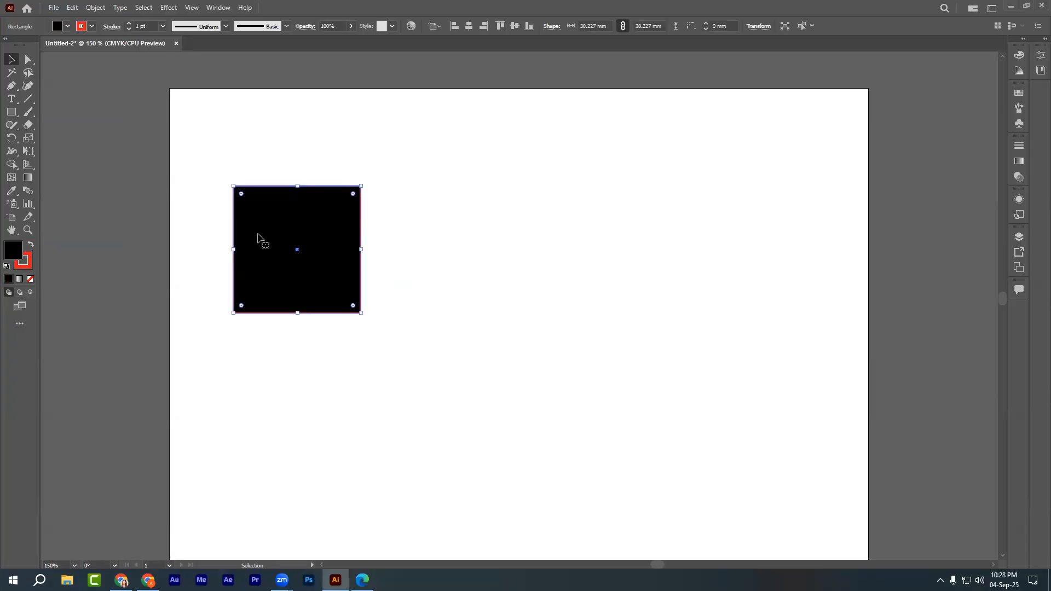
pyautogui.click(499, 342)
# Move the black square about, leaving it slightly up and left of its earlier place, and deselect it.
pyautogui.moveTo(306, 246); pyautogui.dragTo(548, 217)
pyautogui.hotkey('ctrl', 'z')
pyautogui.click(336, 270)
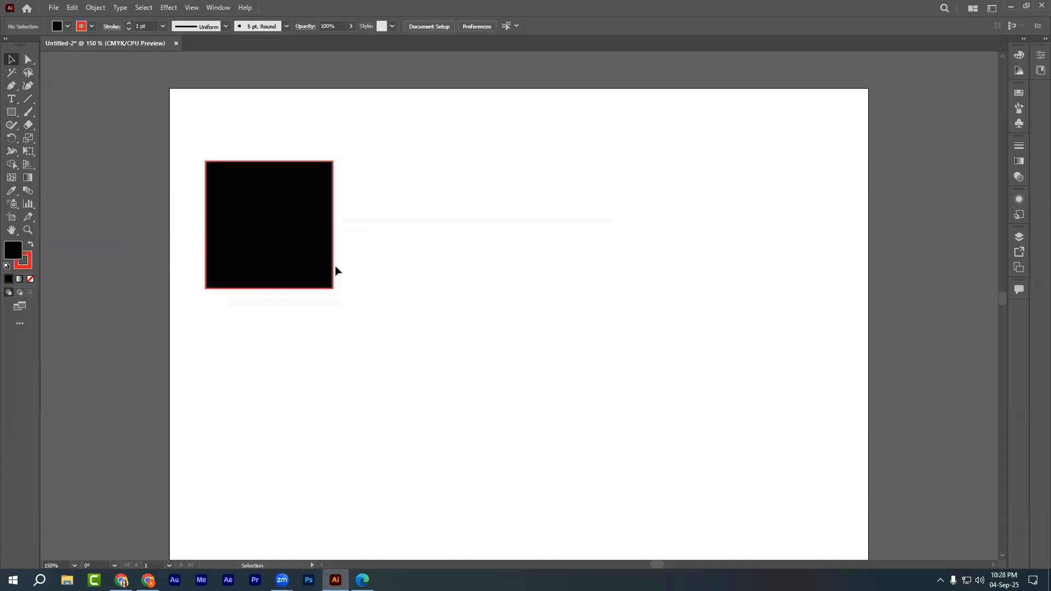
# Make the stroke swatch active, swap the square back to a red fill with a black stroke, and deselect it.
pyautogui.click(303, 239)
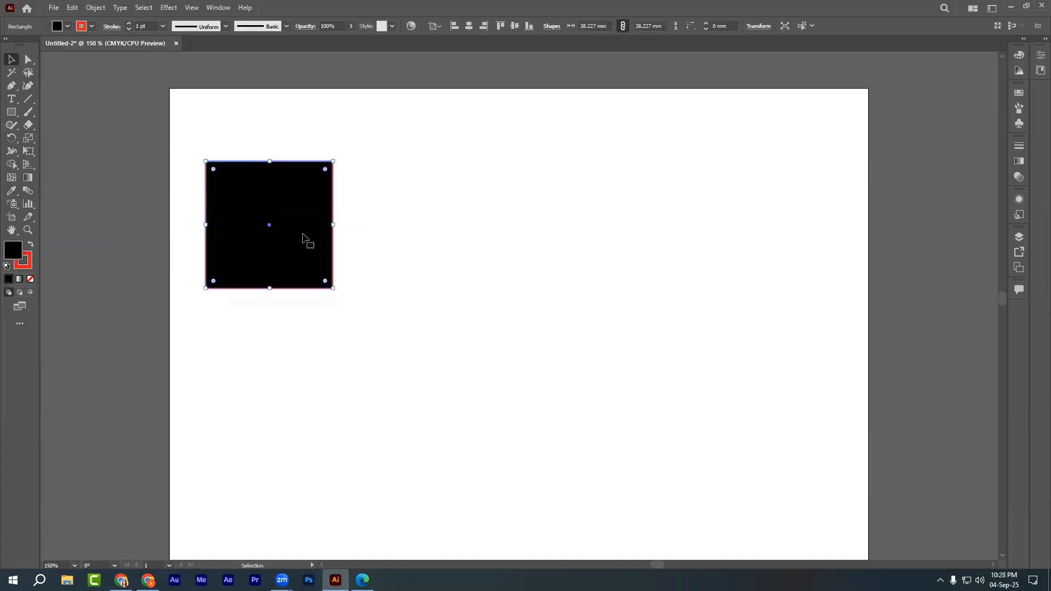
pyautogui.press('x')
pyautogui.click(425, 291)
pyautogui.click(229, 218)
pyautogui.hotkey('shift', 'x')
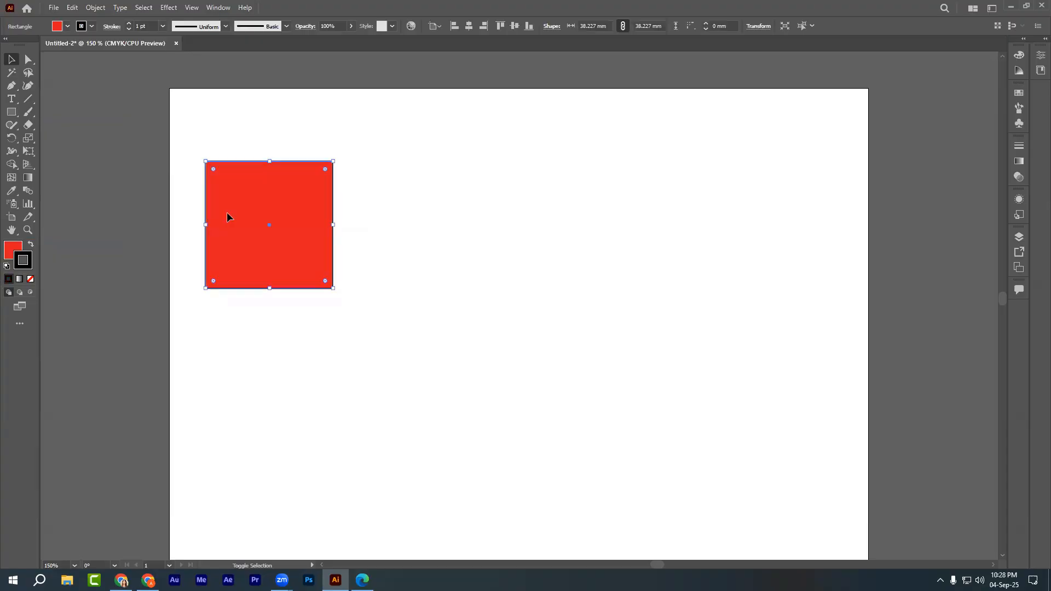
pyautogui.click(385, 308)
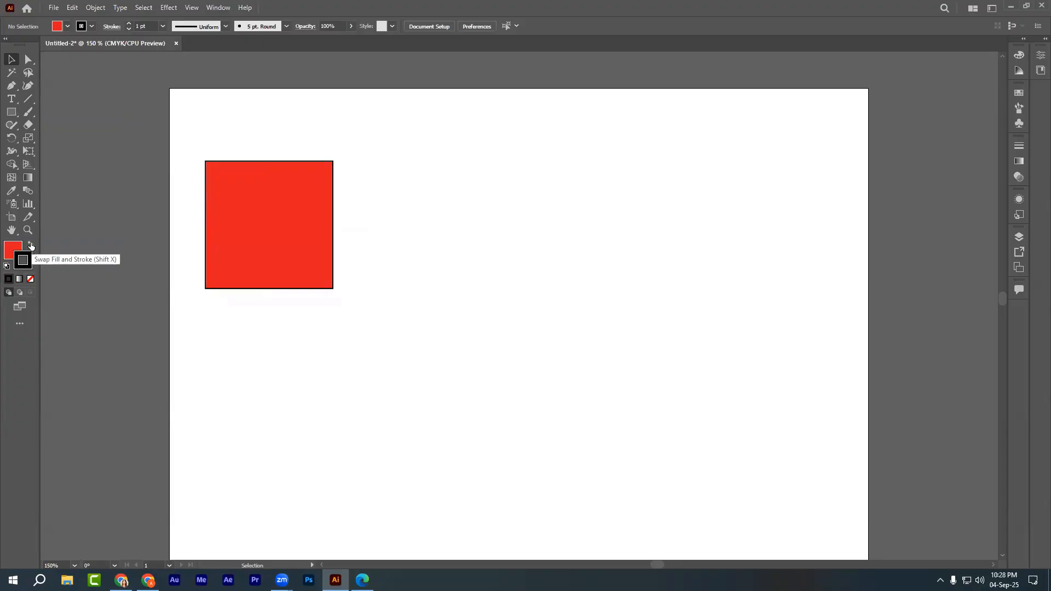
# Box the "Swap Fill and Stroke (Shift X)" tooltip in red on a screen capture and discard the capture.
pyautogui.press('Print')
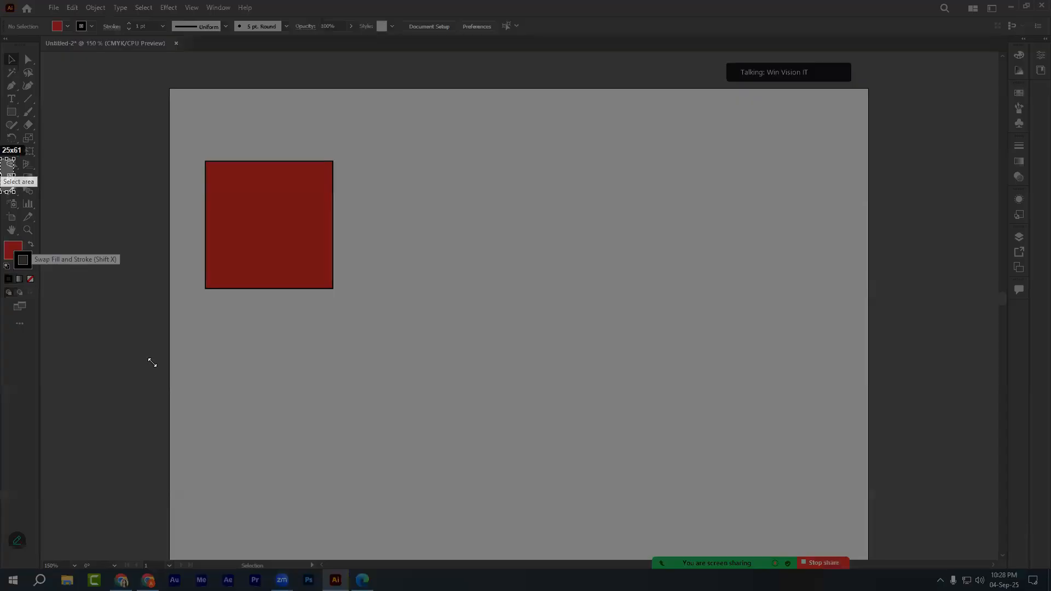
pyautogui.moveTo(203, 395); pyautogui.dragTo(0, 158)
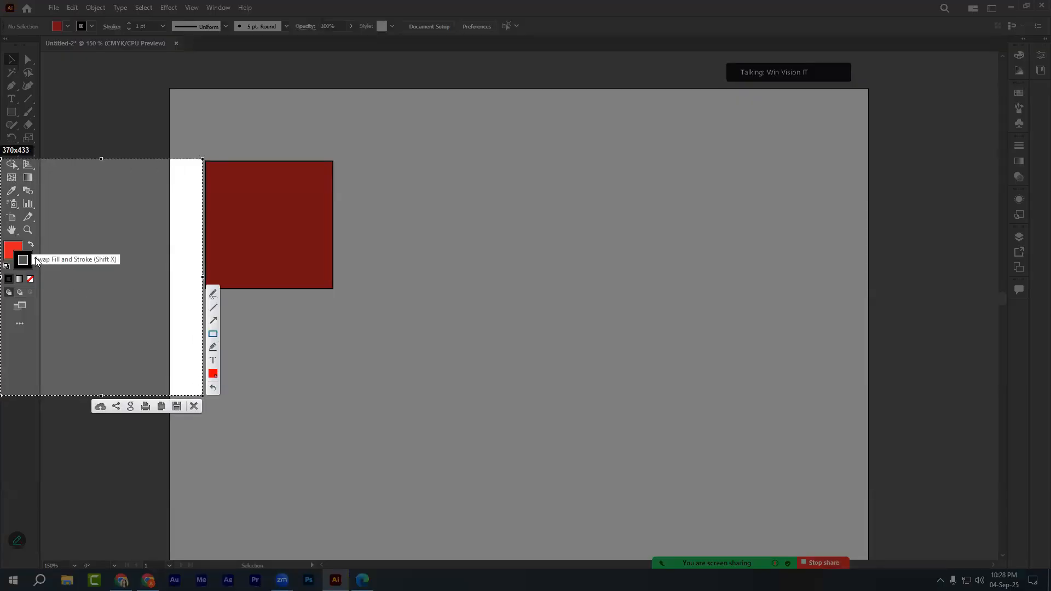
pyautogui.moveTo(32, 252); pyautogui.dragTo(123, 267)
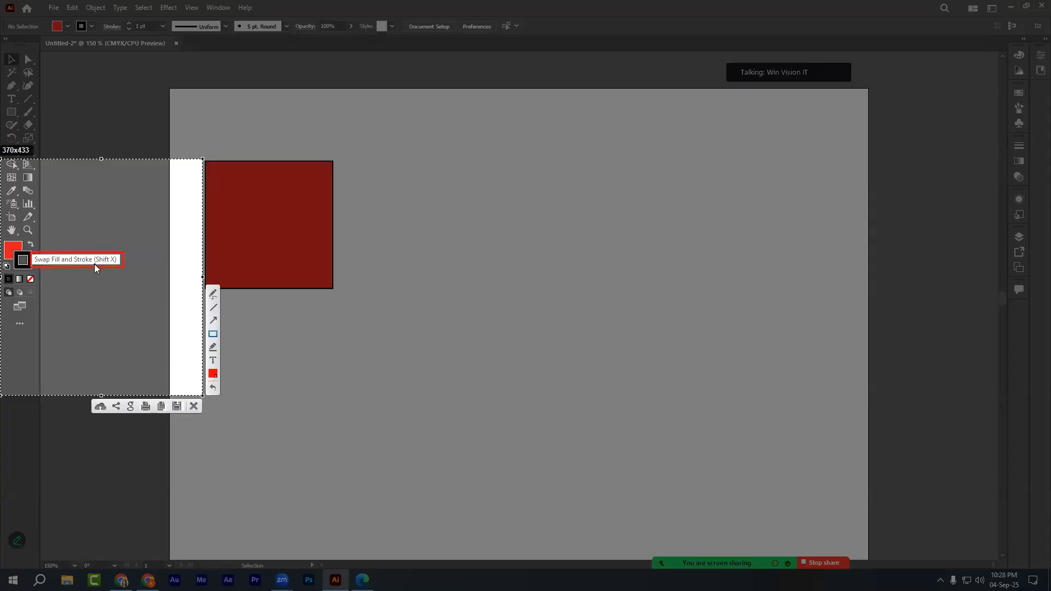
pyautogui.click(193, 406)
# Toggle the active swatch between fill and stroke with nothing selected, ending with the fill active.
pyautogui.click(272, 235)
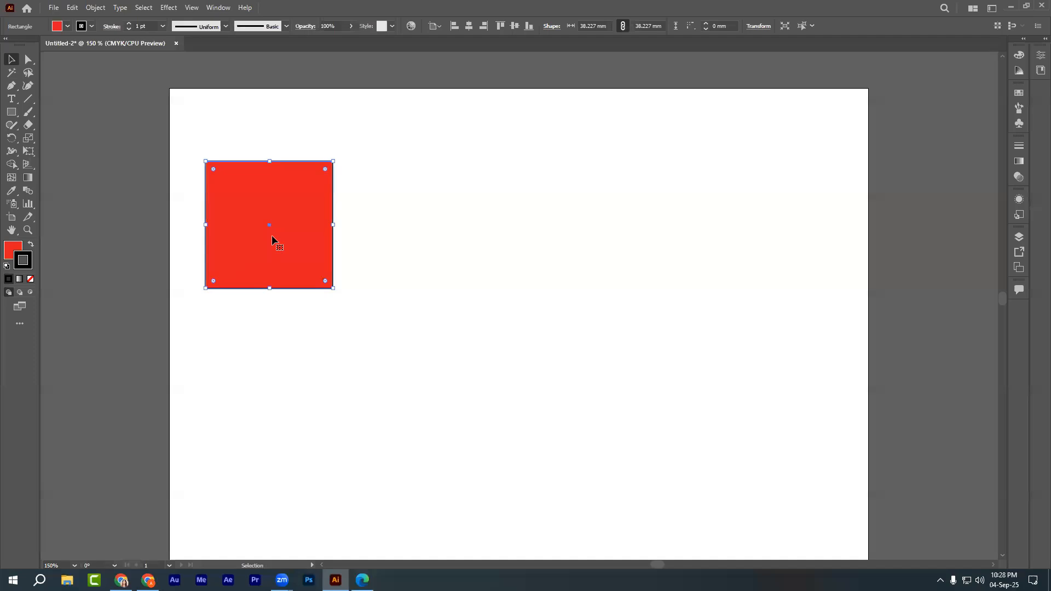
pyautogui.click(348, 439)
pyautogui.press('x')
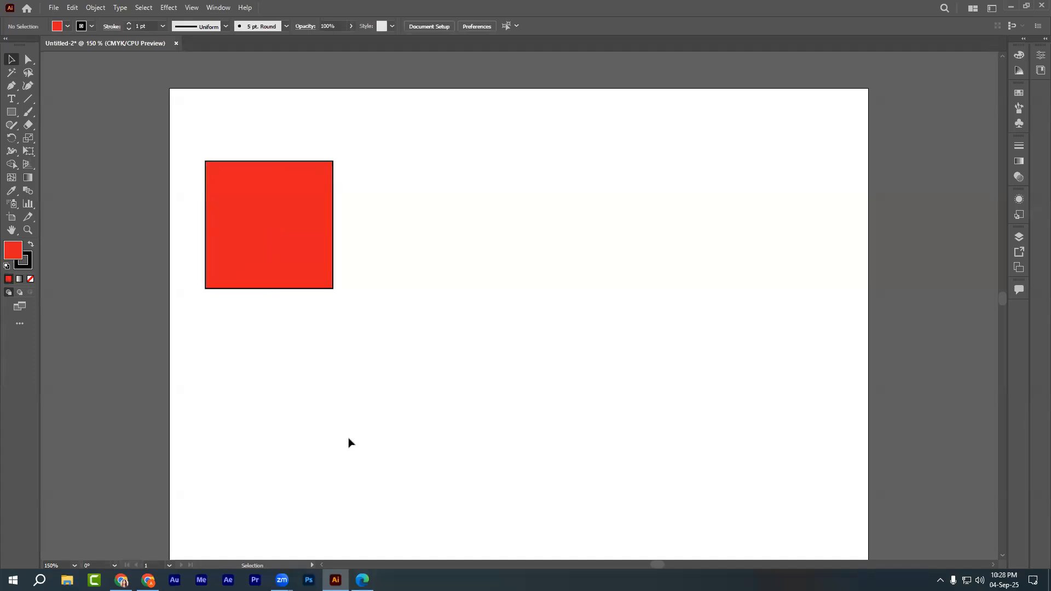
pyautogui.click(16, 263)
pyautogui.press('x')
# Swap the selected square's fill and stroke several times, ending on a red fill with a black stroke.
pyautogui.click(258, 220)
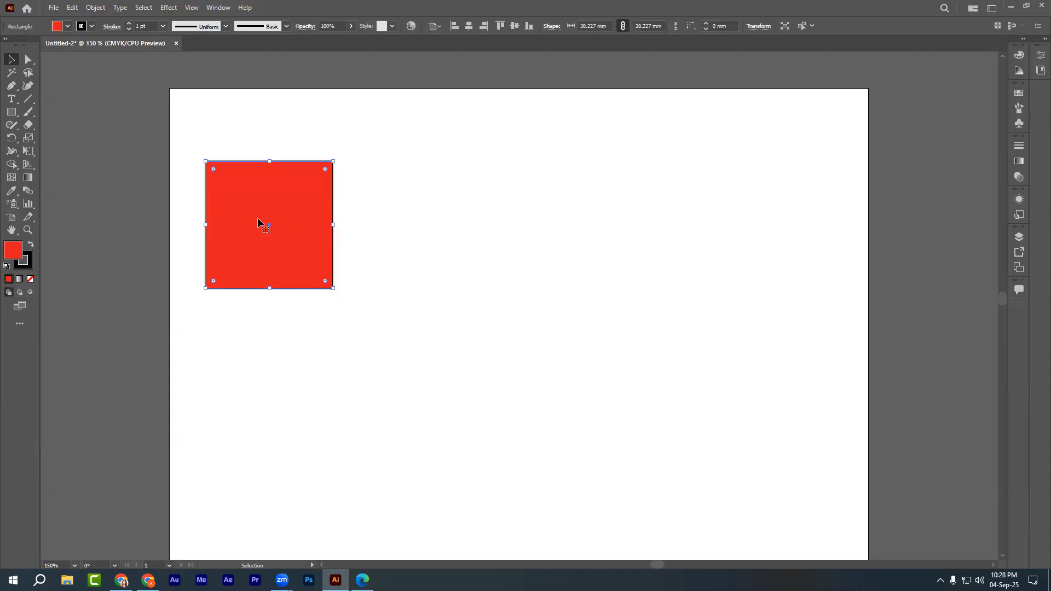
pyautogui.hotkey('shift', 'x')
pyautogui.hotkey('shift', 'x')
pyautogui.hotkey('shift', 'x')
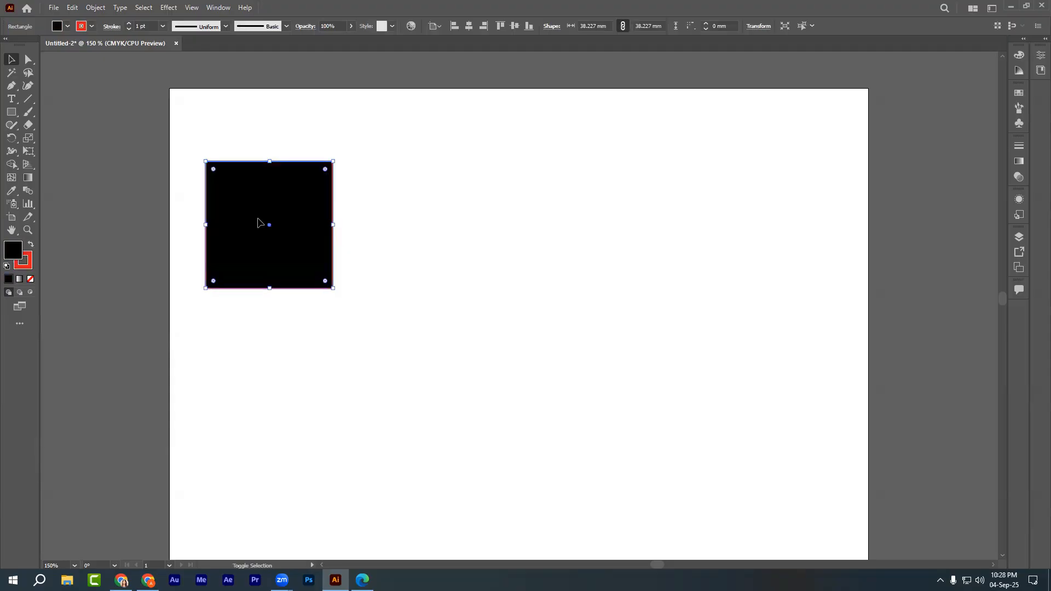
pyautogui.hotkey('shift', 'x')
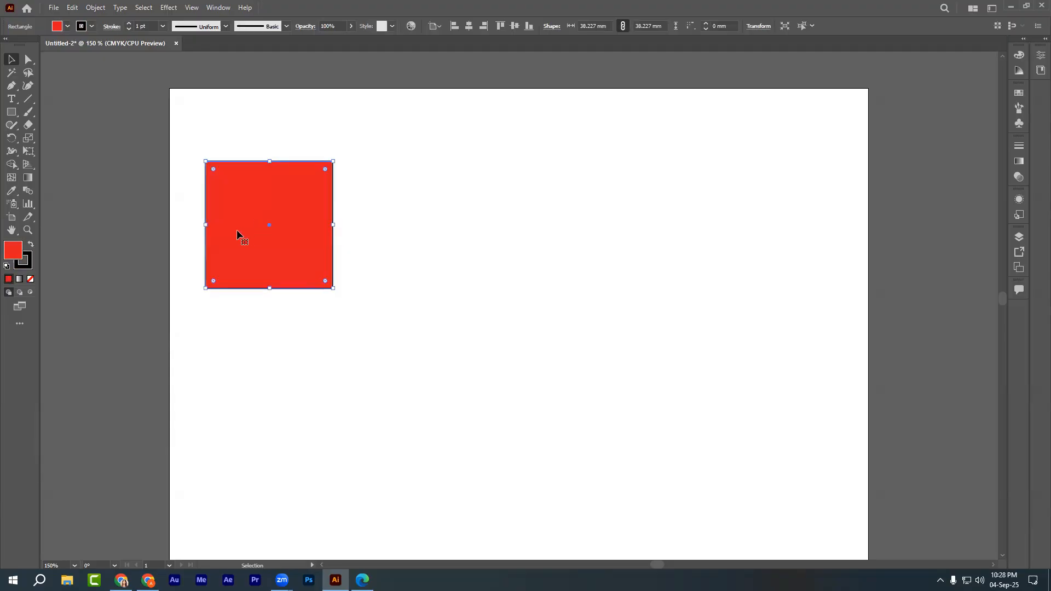
# Swap the square to a black fill with a red stroke, make the stroke swatch active, and deselect the square.
pyautogui.hotkey('shift', 'x')
pyautogui.click(29, 266)
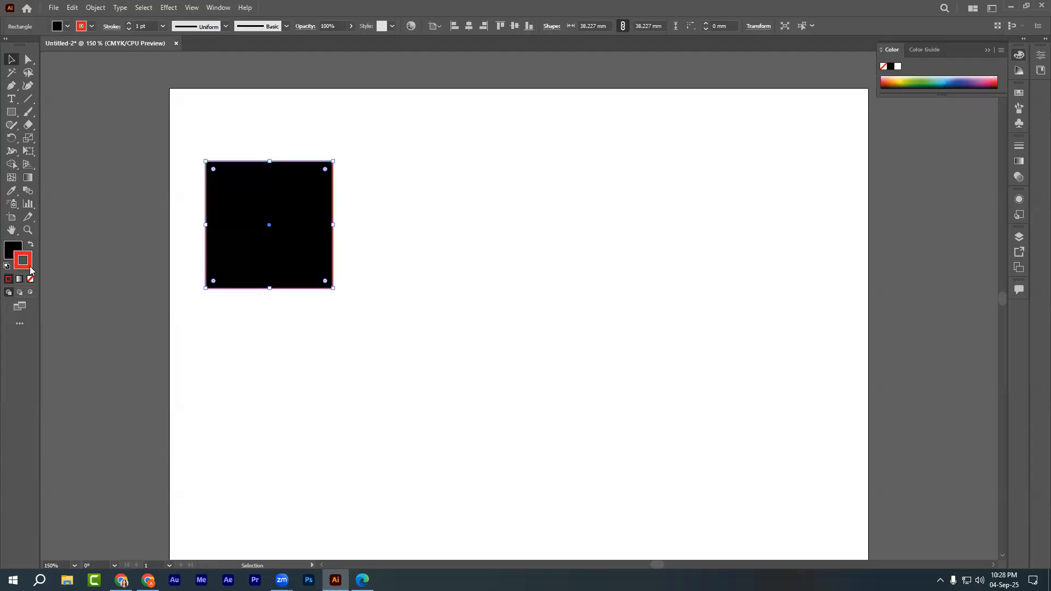
pyautogui.click(509, 337)
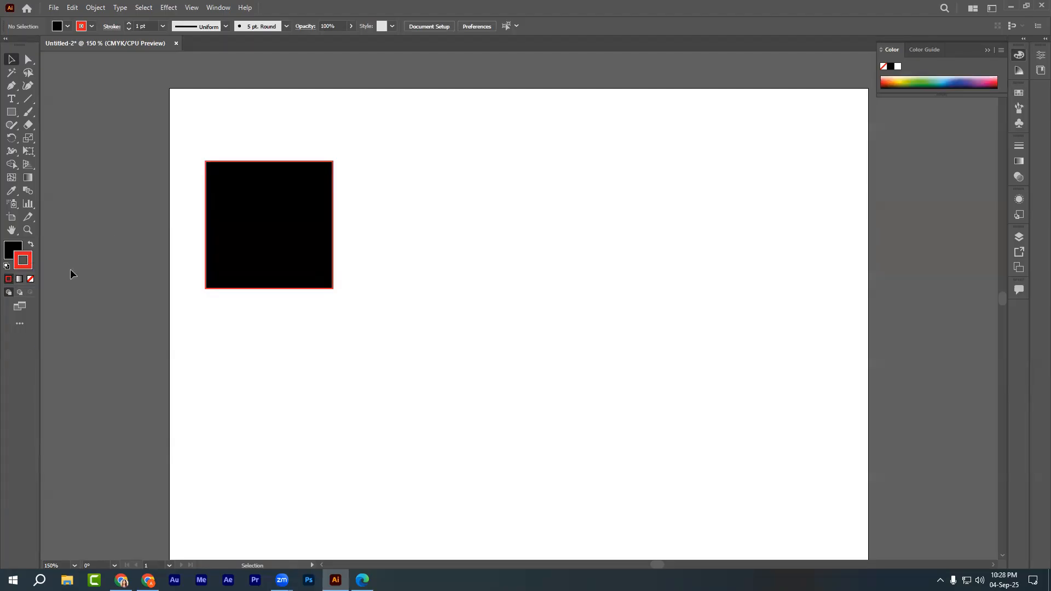
# Box the Color, Gradient and None options below the fill and stroke swatches in red on a screen capture and discard the capture.
pyautogui.press('Print')
pyautogui.moveTo(0, 239); pyautogui.dragTo(97, 354)
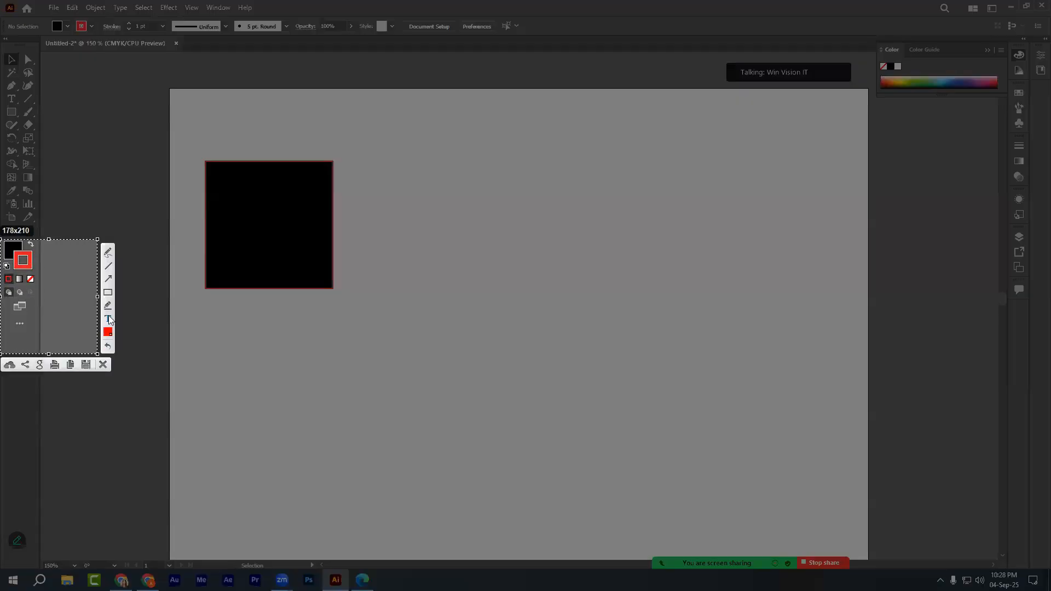
pyautogui.moveTo(2, 273)
pyautogui.mouseDown()
pyautogui.moveTo(55, 288)
pyautogui.moveTo(34, 282)
pyautogui.moveTo(39, 288)
pyautogui.mouseUp()
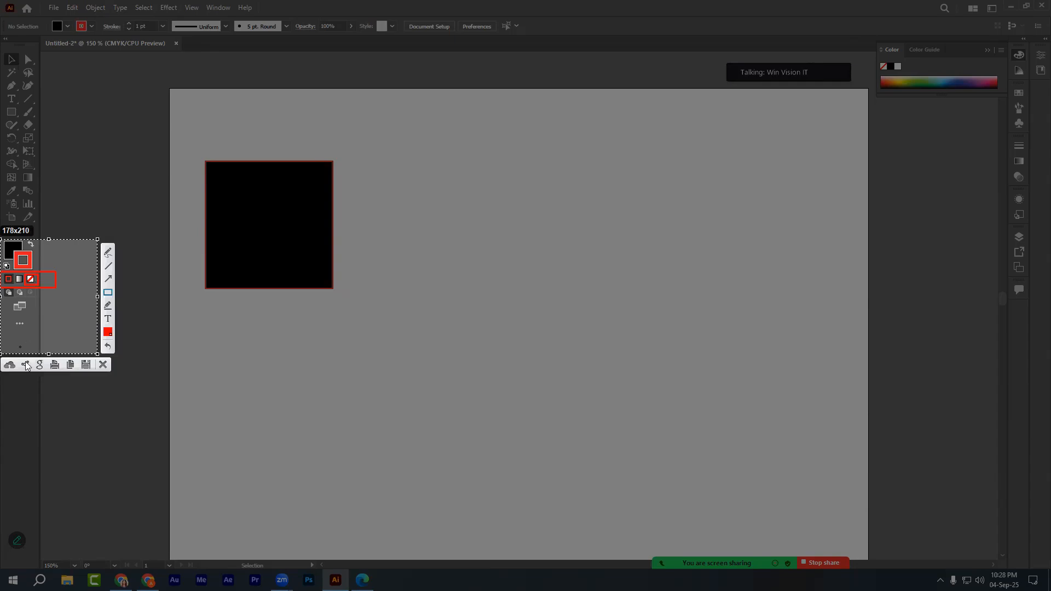
pyautogui.click(103, 365)
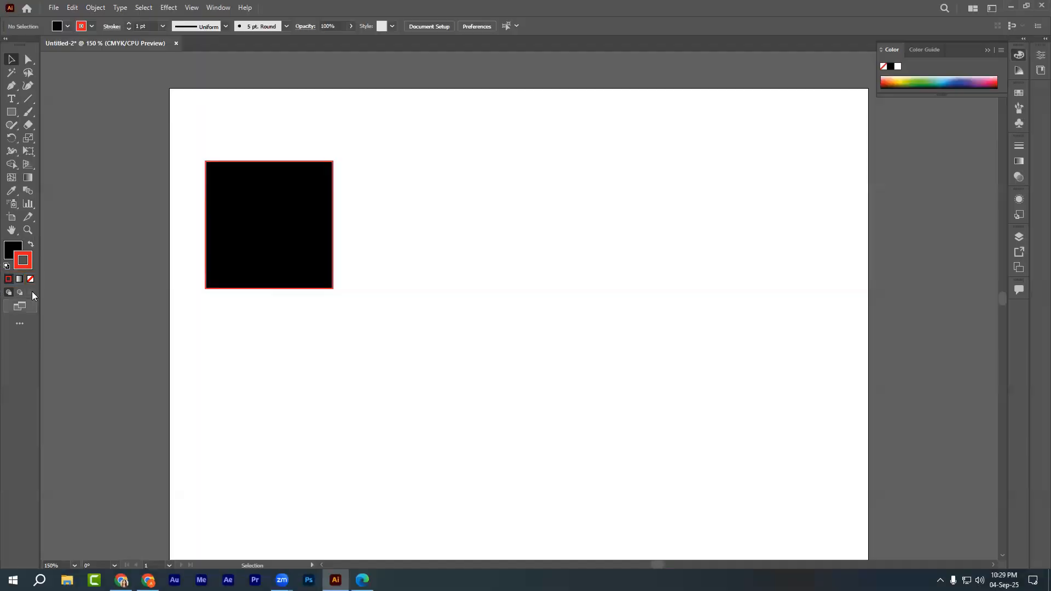
# Set the black square's stroke to None and deselect the square.
pyautogui.click(31, 279)
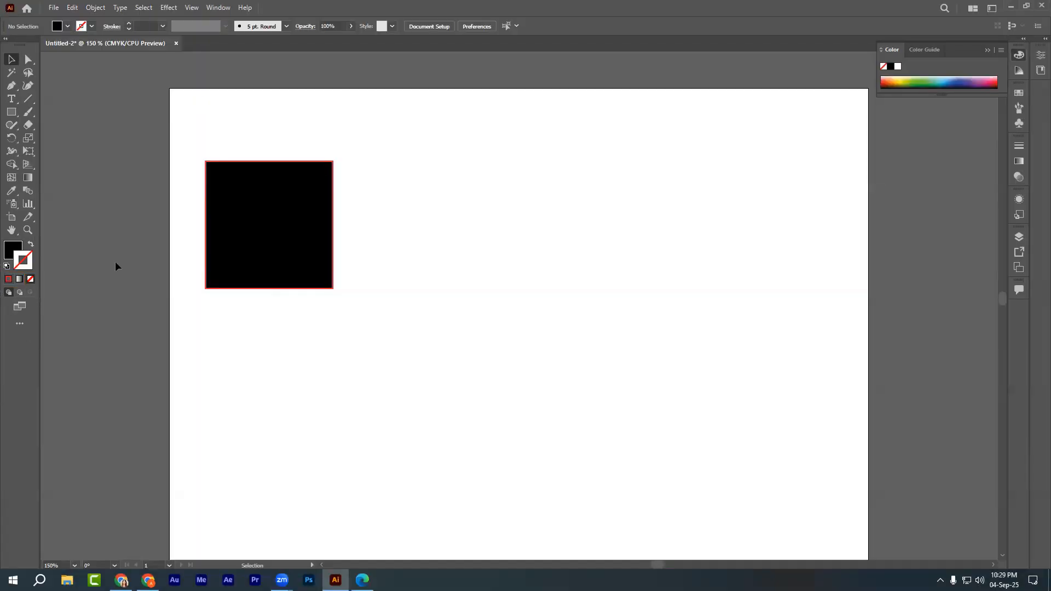
pyautogui.click(289, 201)
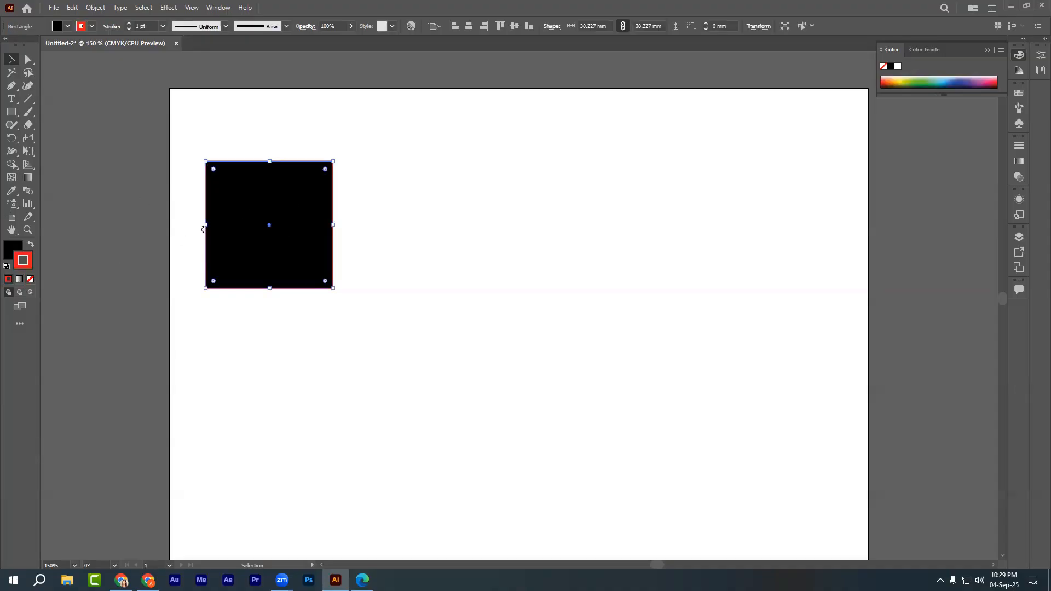
pyautogui.click(528, 273)
pyautogui.click(301, 208)
pyautogui.click(31, 279)
pyautogui.click(390, 357)
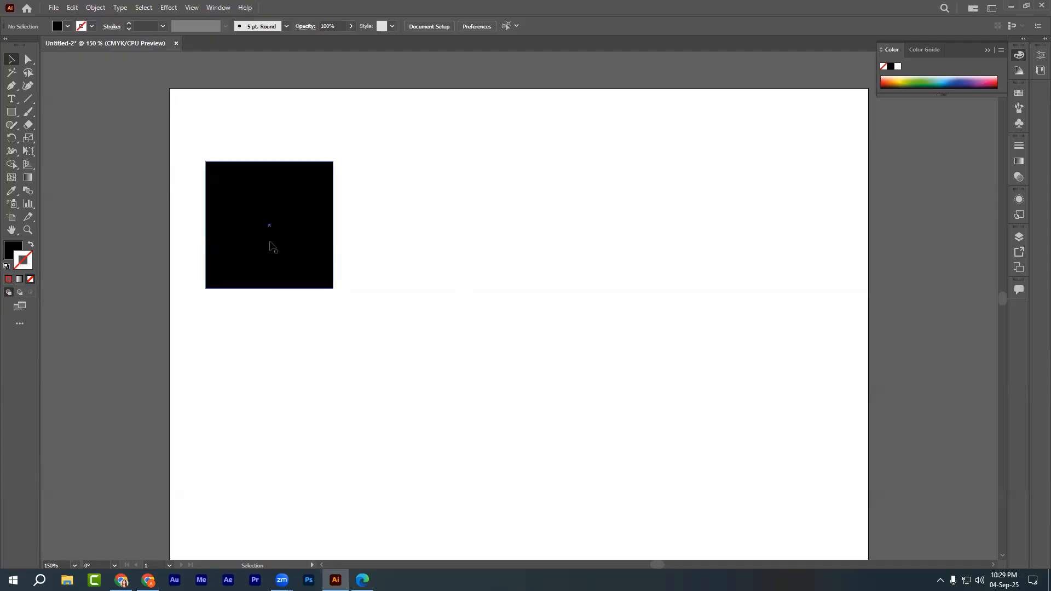
# Examine the edges of the square without a stroke at 400 % magnification and return to 150 %.
pyautogui.hotkey('ctrl', '=')
pyautogui.hotkey('ctrl', '=')
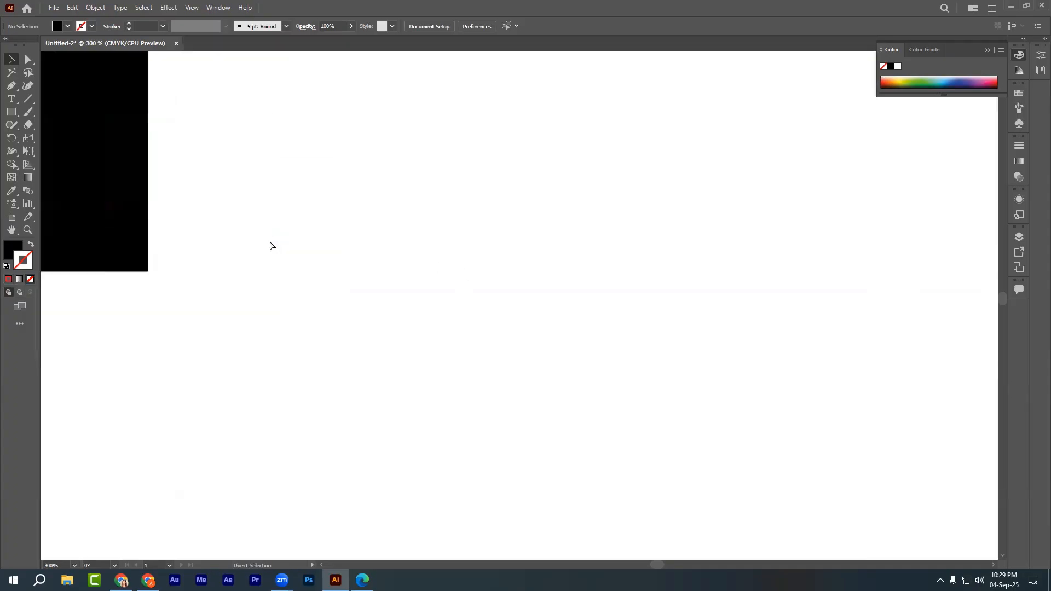
pyautogui.hotkey('ctrl', '=')
pyautogui.moveTo(261, 237); pyautogui.dragTo(629, 465)
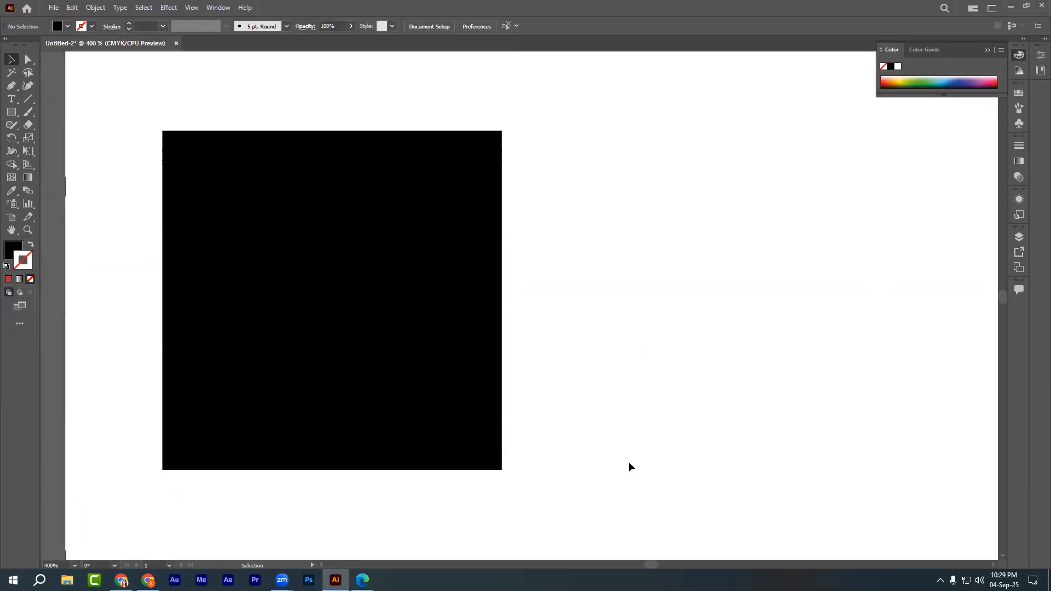
pyautogui.hotkey('ctrl', '-')
pyautogui.hotkey('ctrl', '-')
pyautogui.hotkey('ctrl', '-')
pyautogui.moveTo(596, 407); pyautogui.dragTo(458, 384)
# Draw a rounded rectangle about 46 by 43 mm beside the square and reposition both shapes.
pyautogui.click(13, 114)
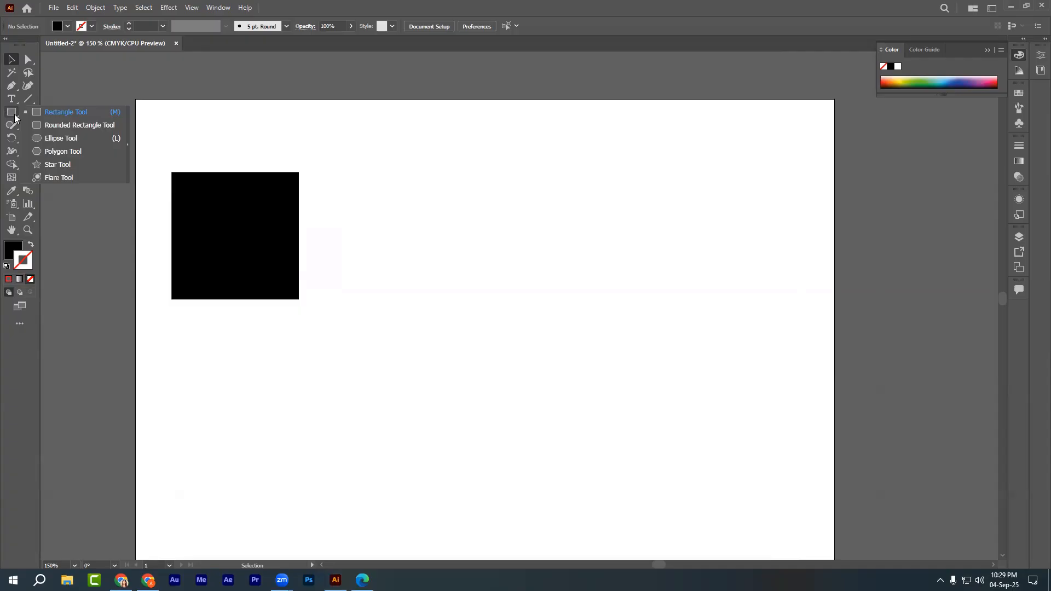
pyautogui.click(76, 125)
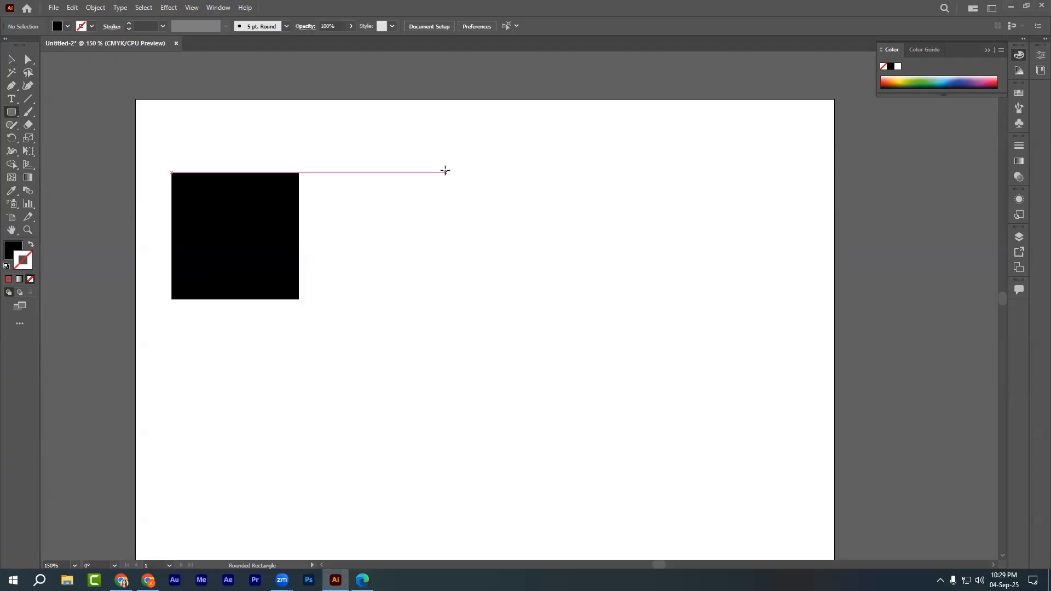
pyautogui.moveTo(446, 172); pyautogui.dragTo(599, 315)
pyautogui.click(12, 58)
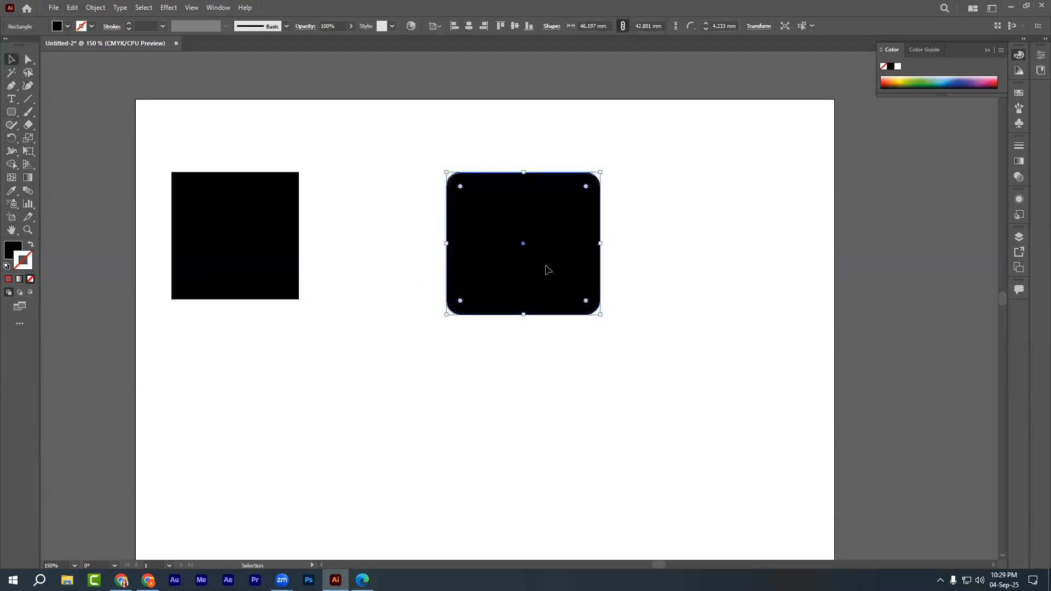
pyautogui.moveTo(547, 269); pyautogui.dragTo(428, 264)
pyautogui.click(633, 287)
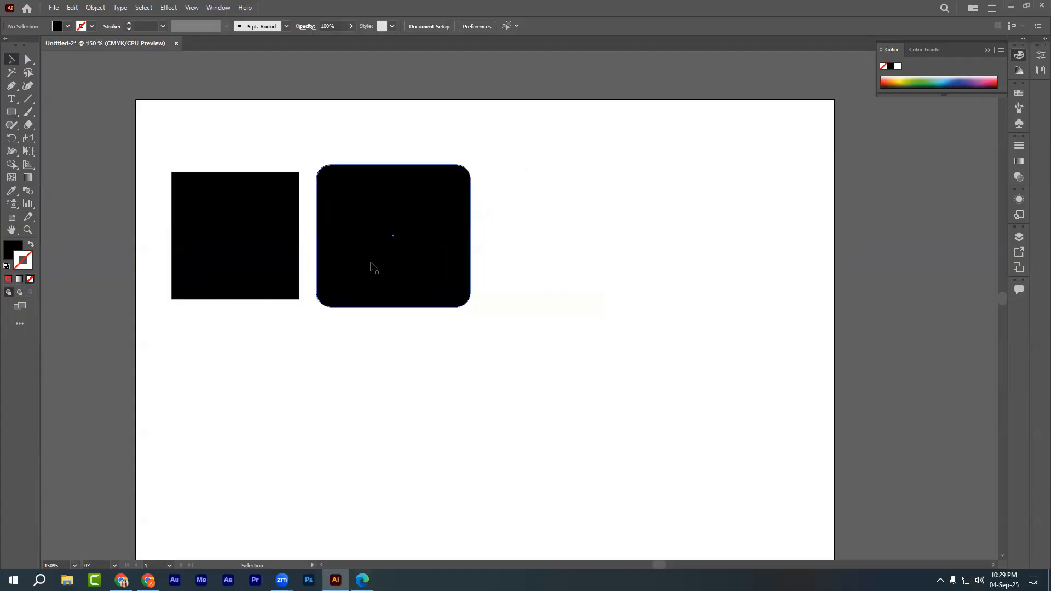
pyautogui.moveTo(371, 265); pyautogui.dragTo(468, 265)
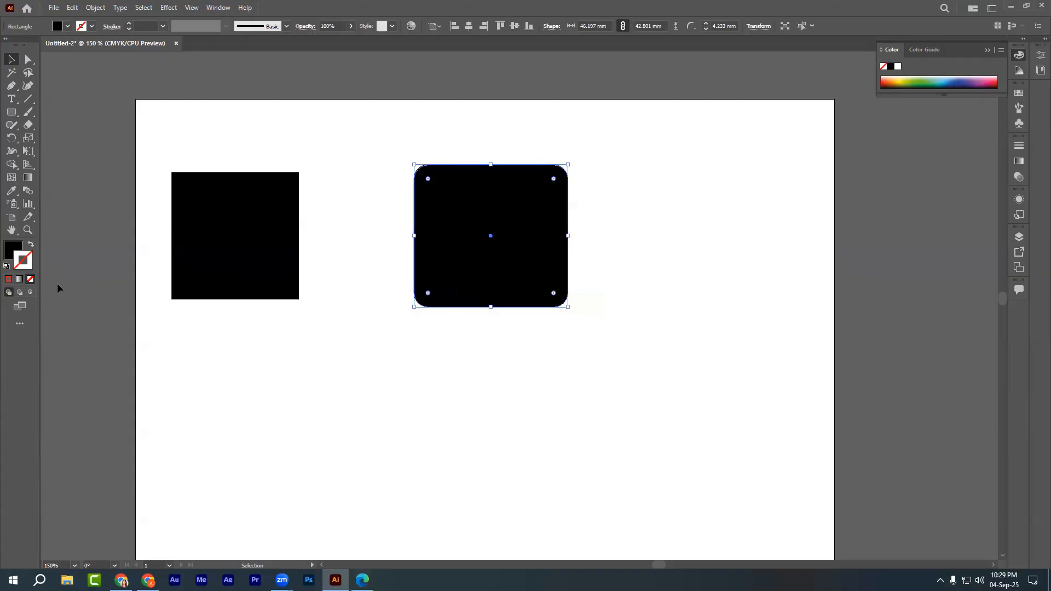
pyautogui.moveTo(225, 268); pyautogui.dragTo(221, 244)
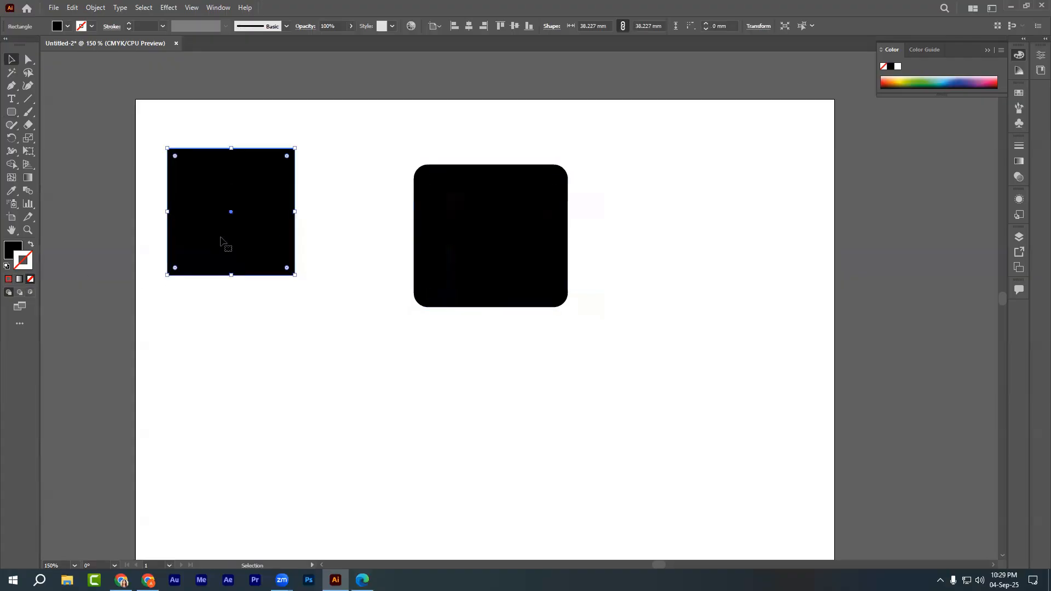
# Try a red and a gradient stroke on the square, set its stroke back to None, and deselect it.
pyautogui.doubleClick(27, 260)
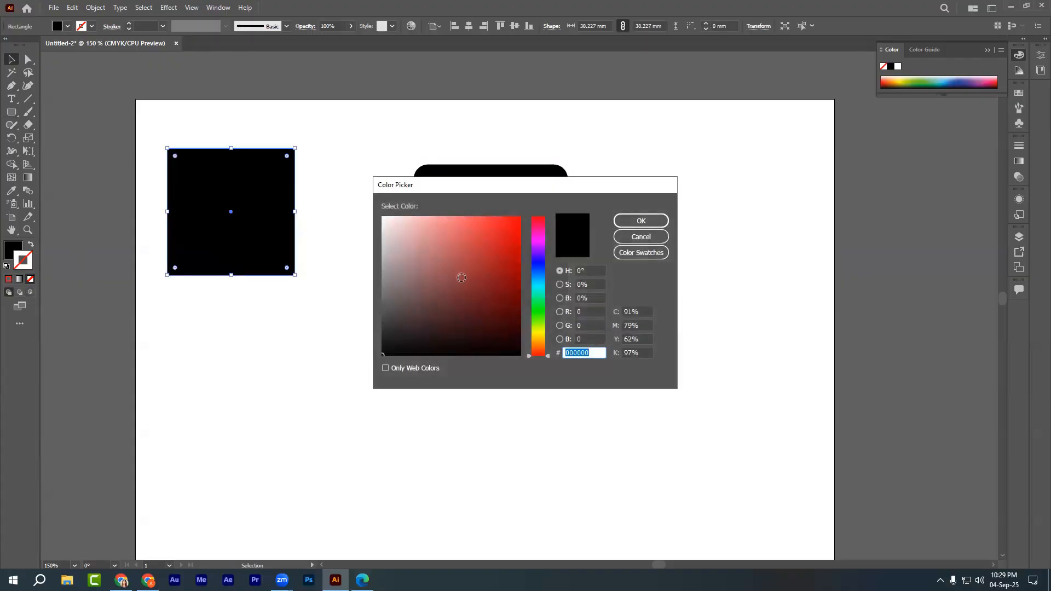
pyautogui.click(494, 234)
pyautogui.click(641, 221)
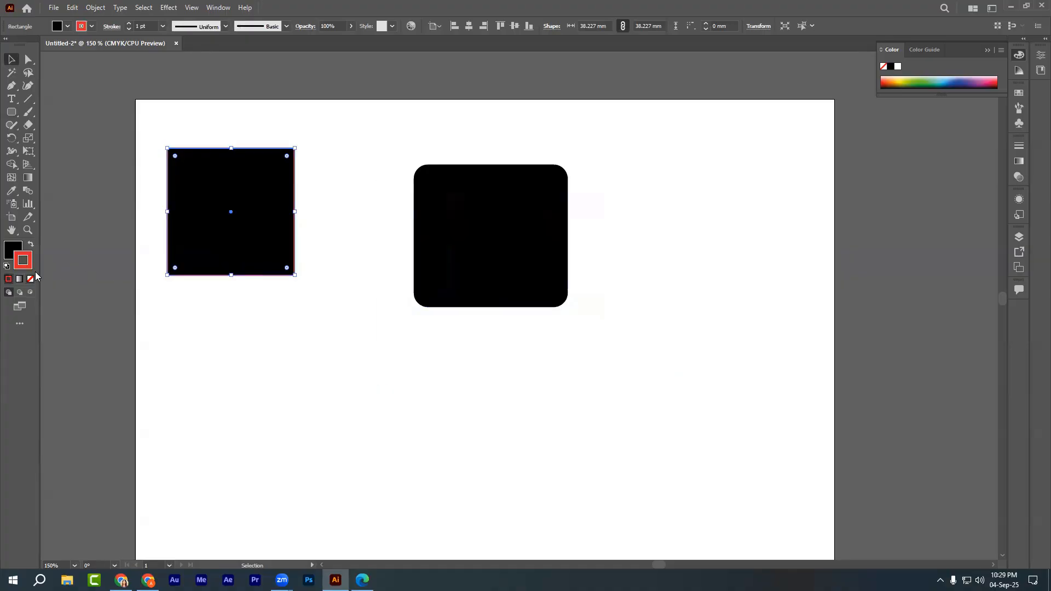
pyautogui.click(20, 280)
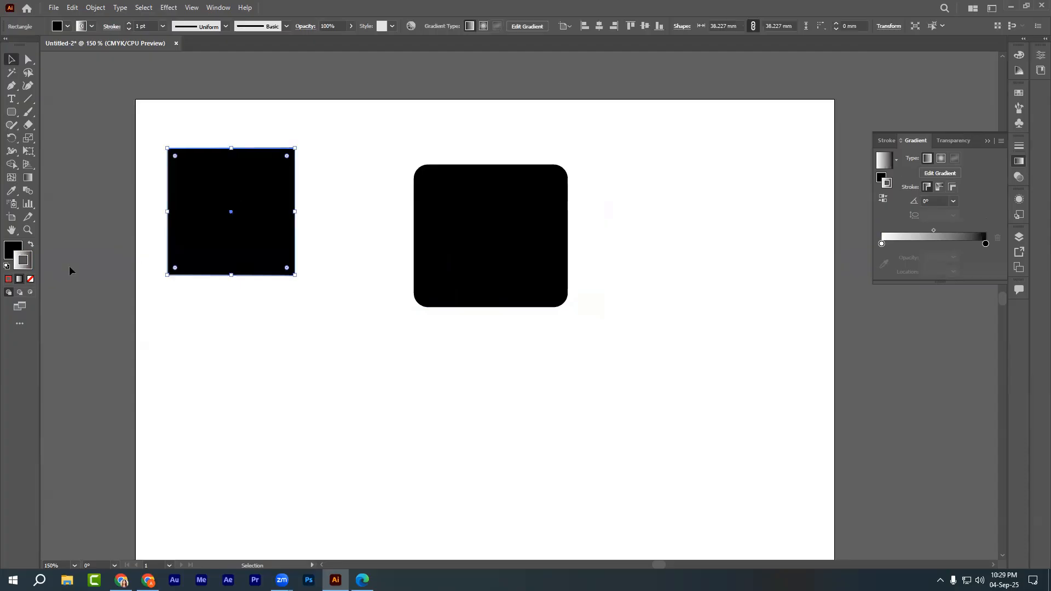
pyautogui.click(31, 280)
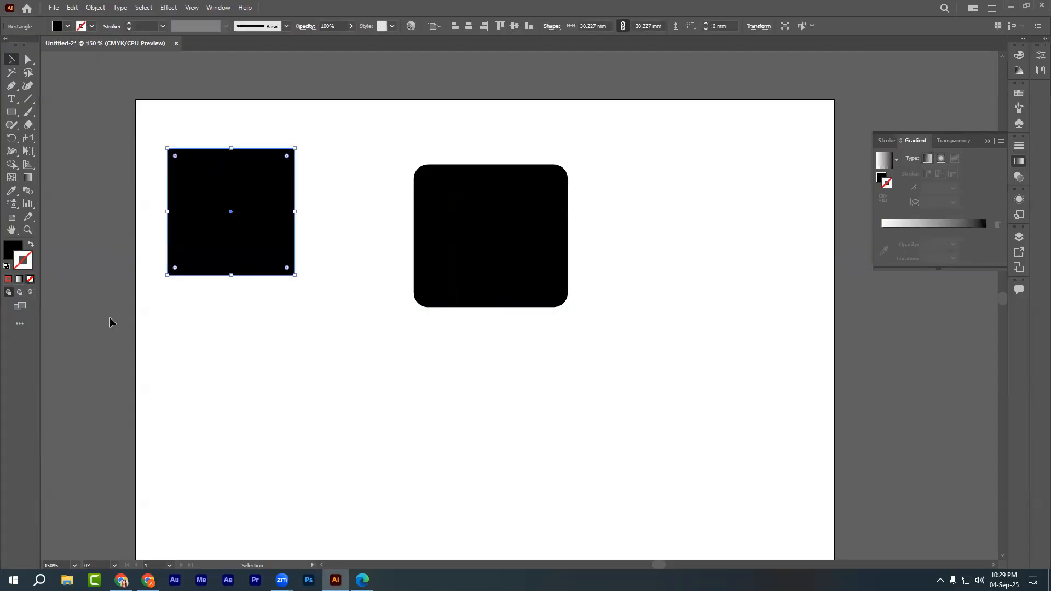
pyautogui.click(243, 337)
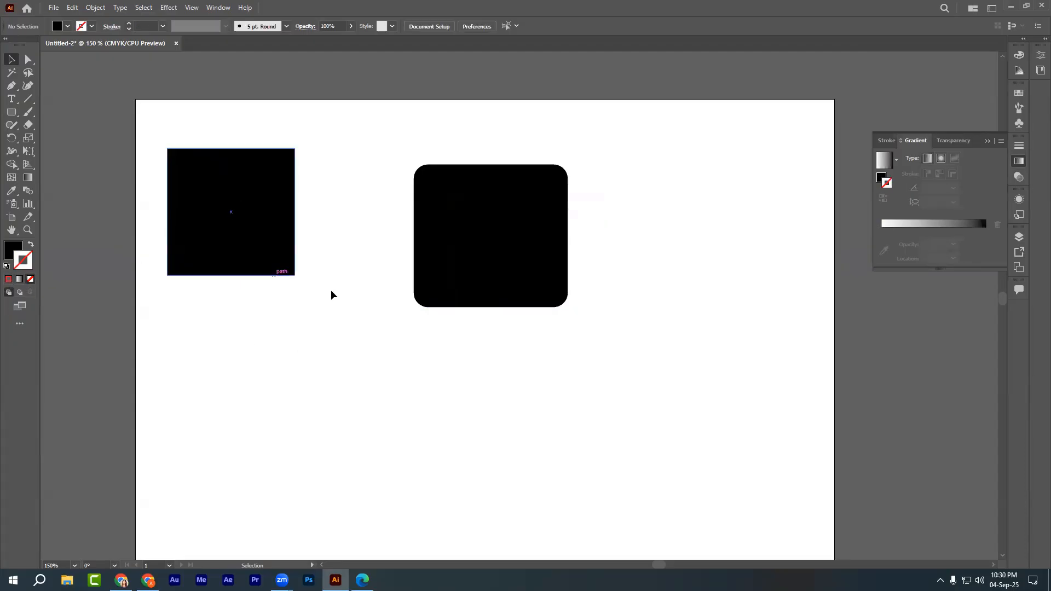
# Move the rounded rectangle closer to the square and deselect it.
pyautogui.moveTo(531, 235); pyautogui.dragTo(446, 214)
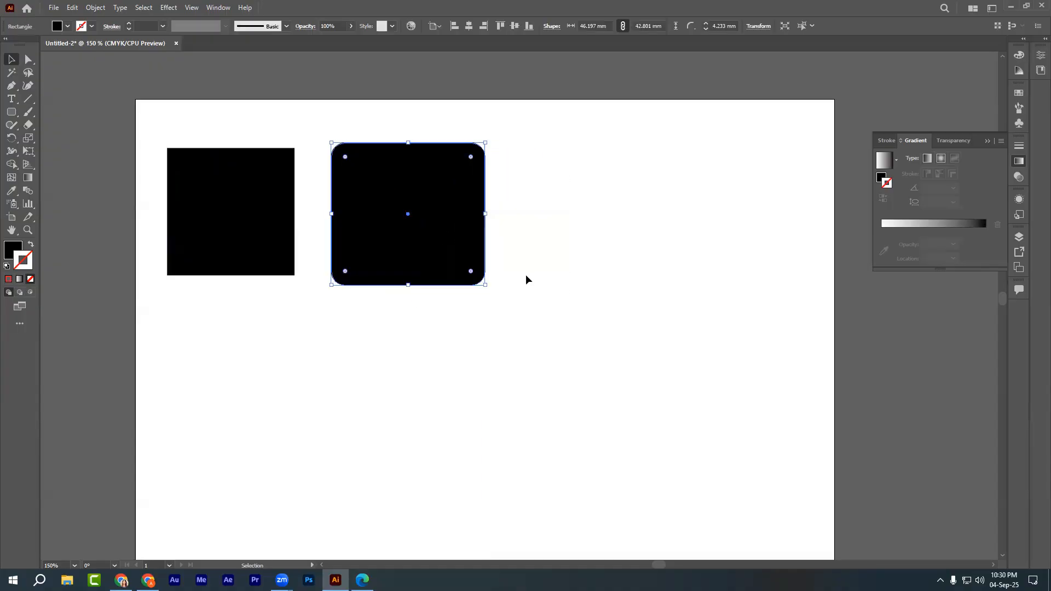
pyautogui.click(528, 279)
pyautogui.click(387, 227)
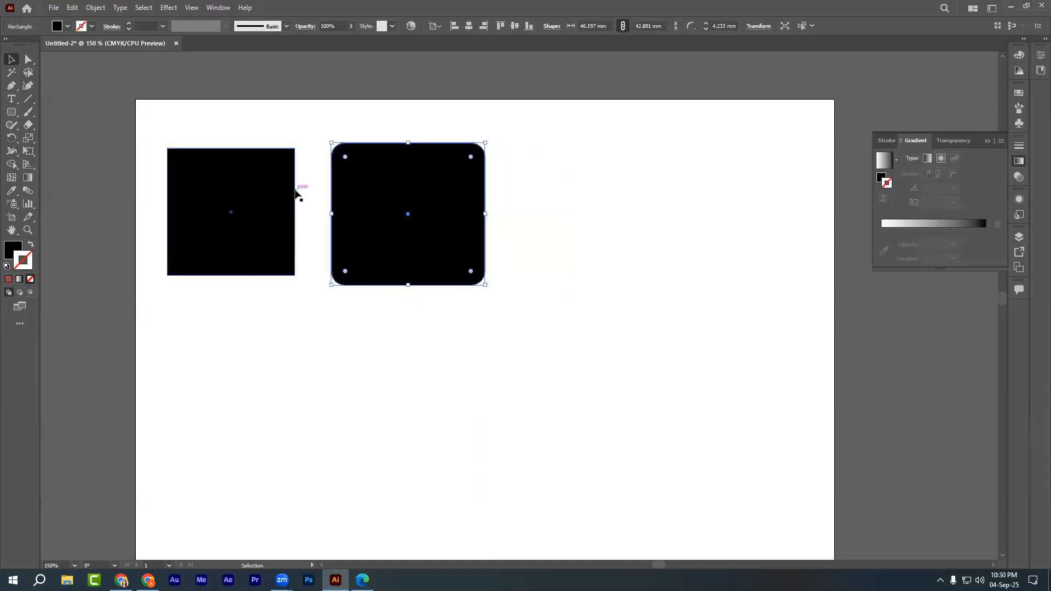
pyautogui.click(552, 201)
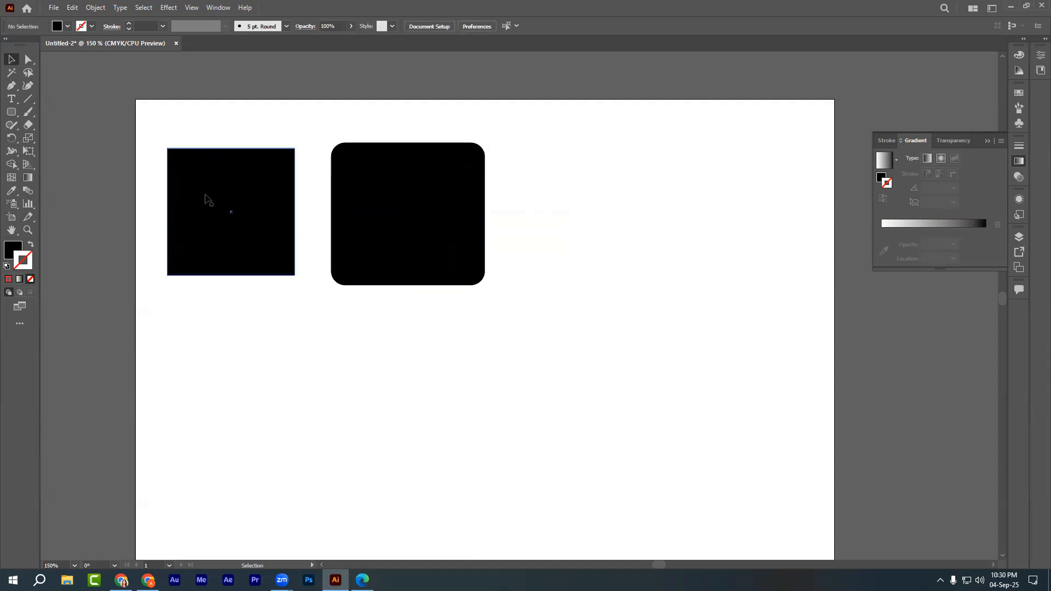
# Draw a plain rectangle about 52 by 46 mm to the right of the rounded rectangle and deselect it.
pyautogui.moveTo(11, 112); pyautogui.dragTo(56, 113)
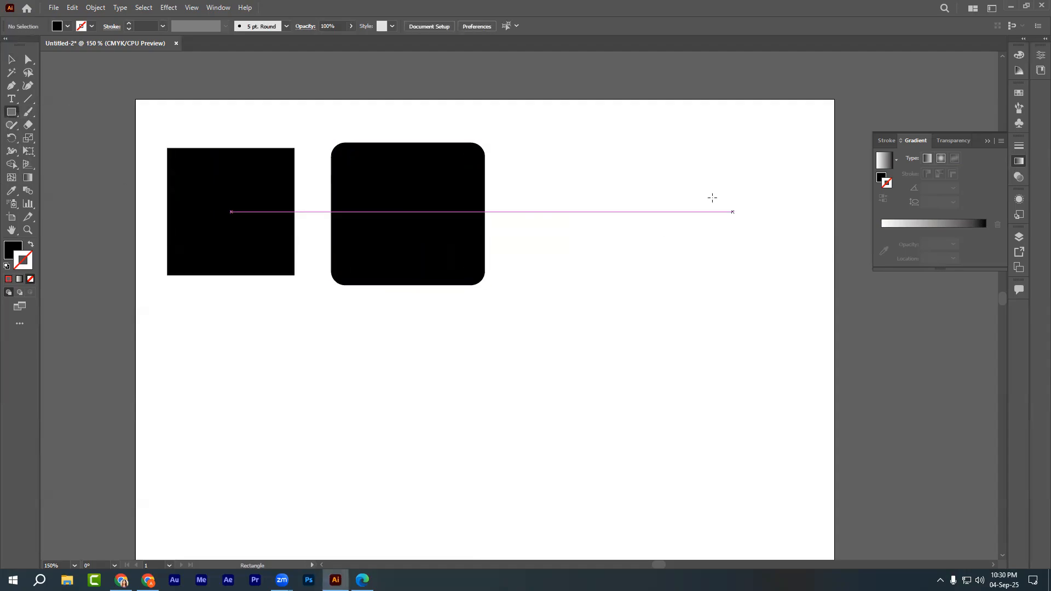
pyautogui.moveTo(588, 165); pyautogui.dragTo(760, 316)
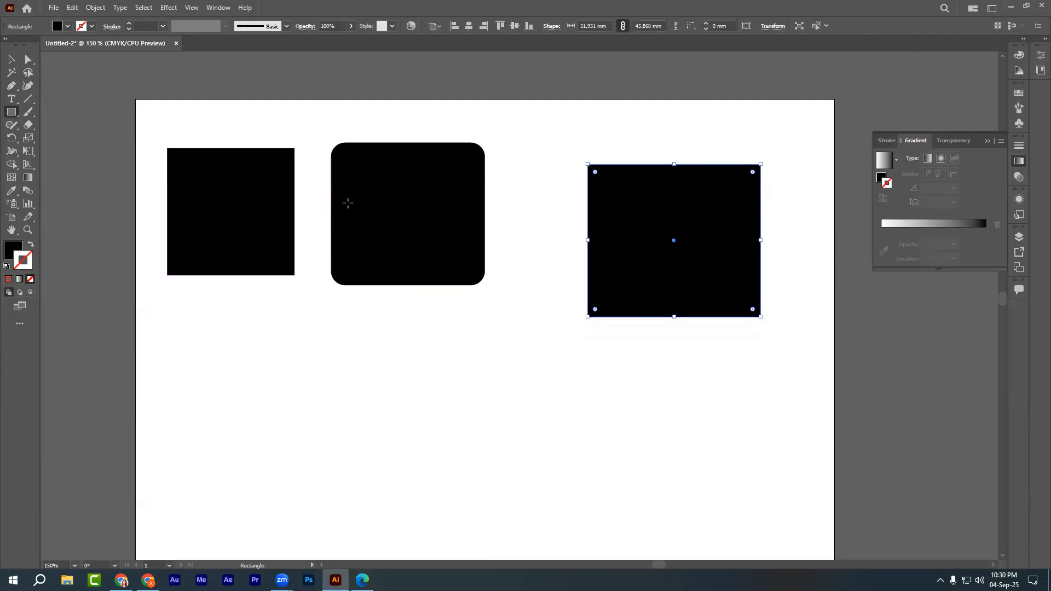
pyautogui.click(11, 59)
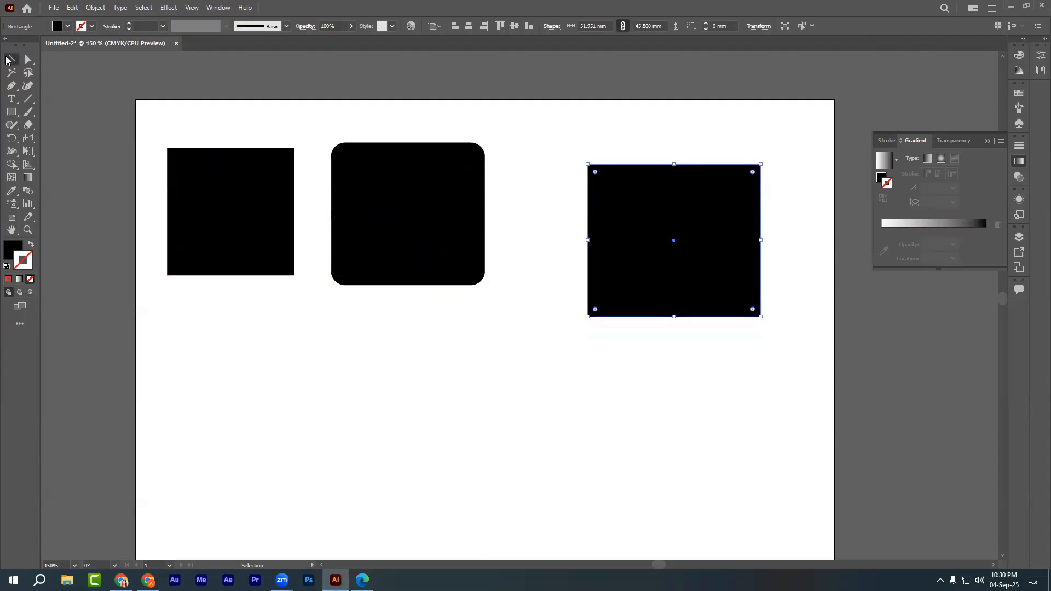
pyautogui.click(617, 420)
# Select the new rectangle, mark its four corners on an enlarged screen capture, and discard the capture.
pyautogui.click(678, 251)
pyautogui.hotkey('ctrl', '=')
pyautogui.hotkey('ctrl', '=')
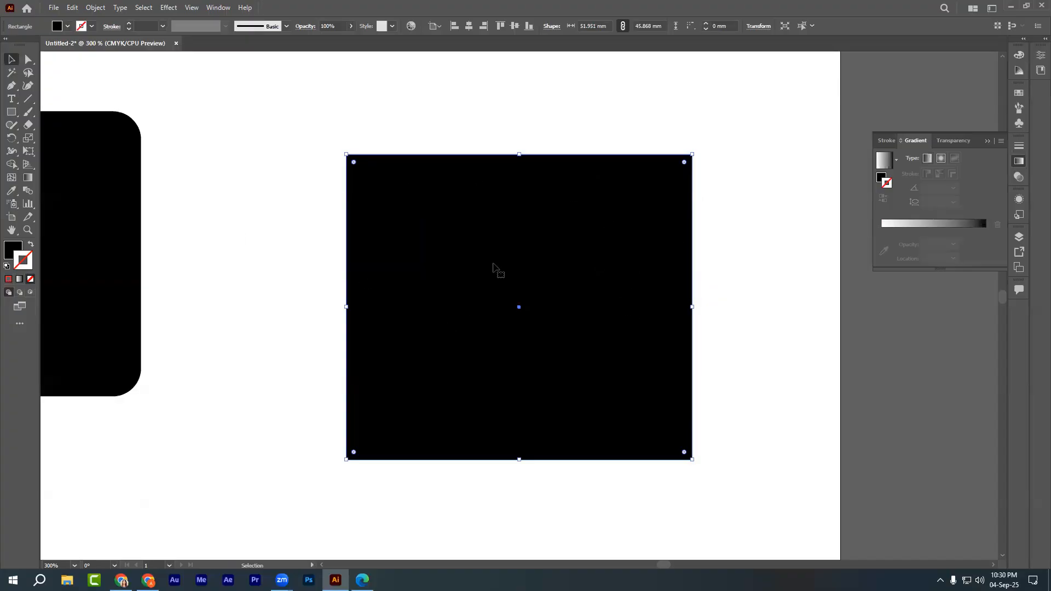
pyautogui.press('Print')
pyautogui.moveTo(310, 107); pyautogui.dragTo(797, 526)
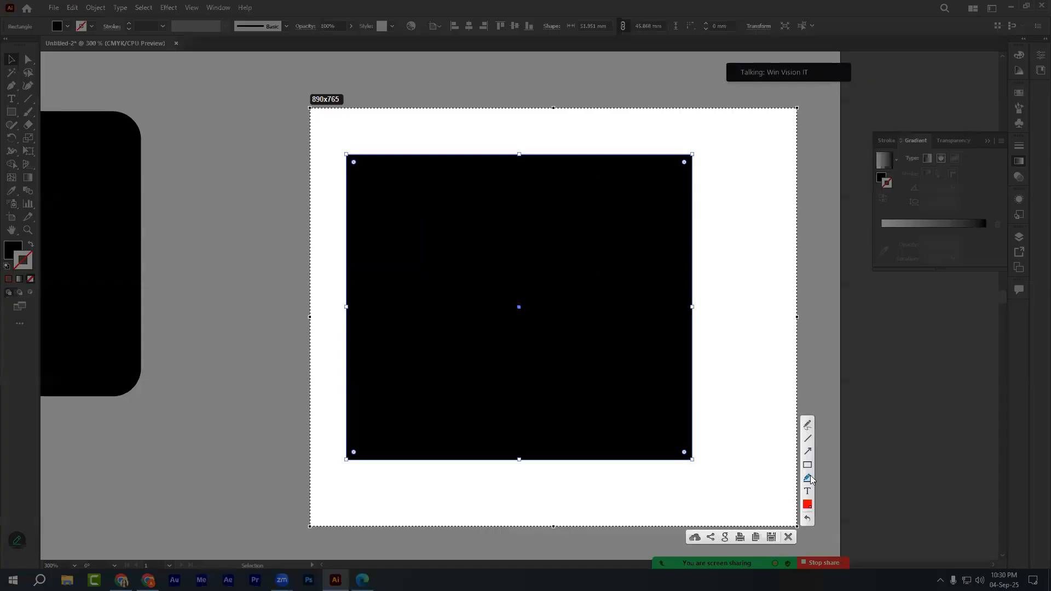
pyautogui.moveTo(653, 436); pyautogui.dragTo(740, 498)
pyautogui.moveTo(317, 423); pyautogui.dragTo(381, 490)
pyautogui.moveTo(338, 137); pyautogui.dragTo(380, 221)
pyautogui.moveTo(658, 136); pyautogui.dragTo(718, 217)
pyautogui.click(788, 537)
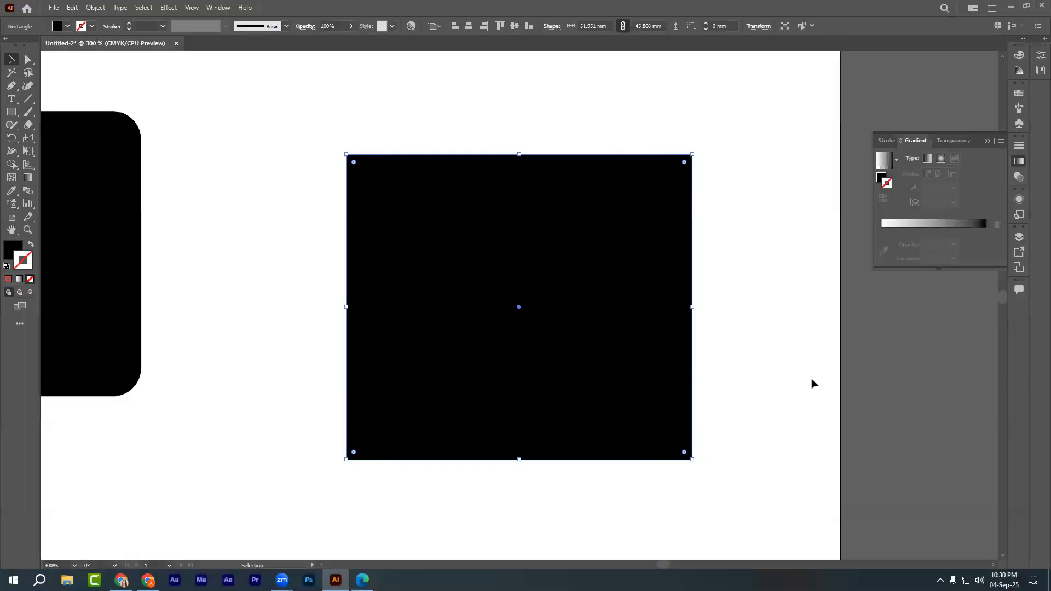
# Mark the selection tools in the toolbox on a screen capture, discard the capture, and deselect the rectangle.
pyautogui.hotkey('ctrl', '-')
pyautogui.hotkey('ctrl', '-')
pyautogui.hotkey('ctrl', '-')
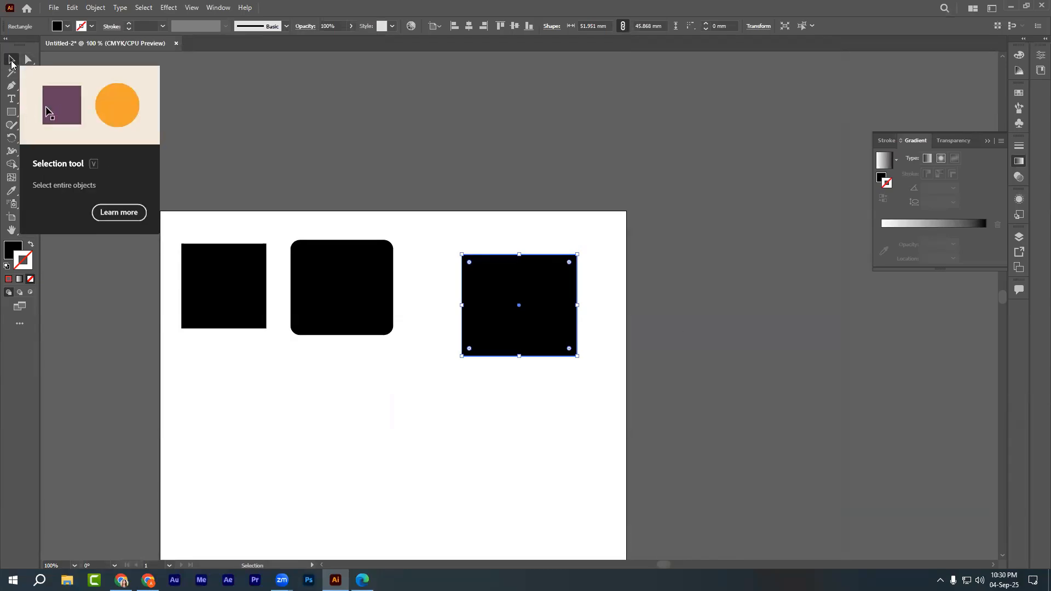
pyautogui.press('Print')
pyautogui.moveTo(1, 20); pyautogui.dragTo(101, 172)
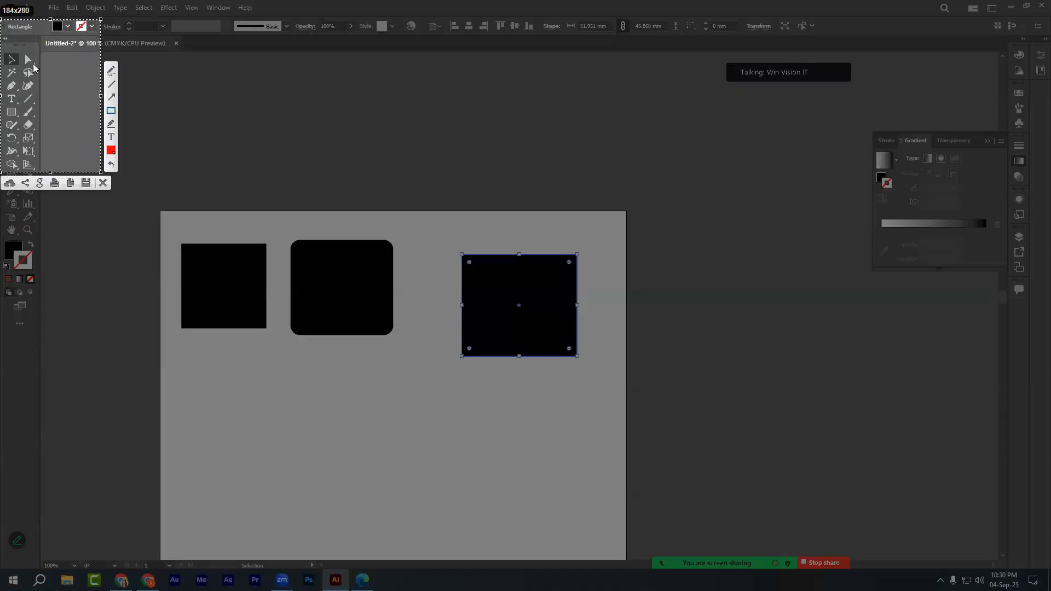
pyautogui.moveTo(22, 53)
pyautogui.mouseDown()
pyautogui.moveTo(38, 73)
pyautogui.moveTo(19, 70)
pyautogui.mouseUp()
pyautogui.click(101, 184)
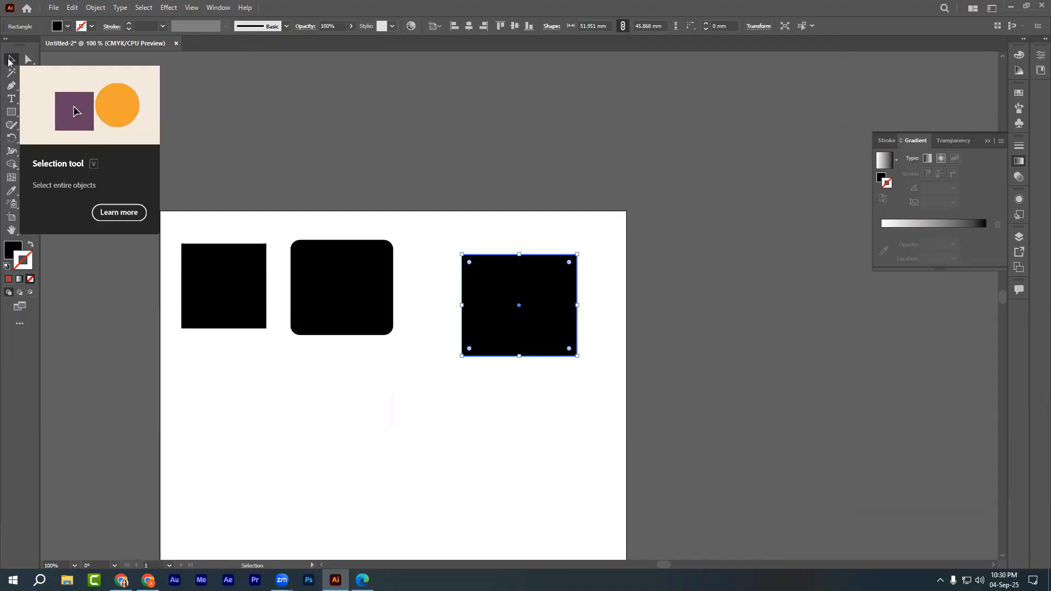
pyautogui.click(304, 175)
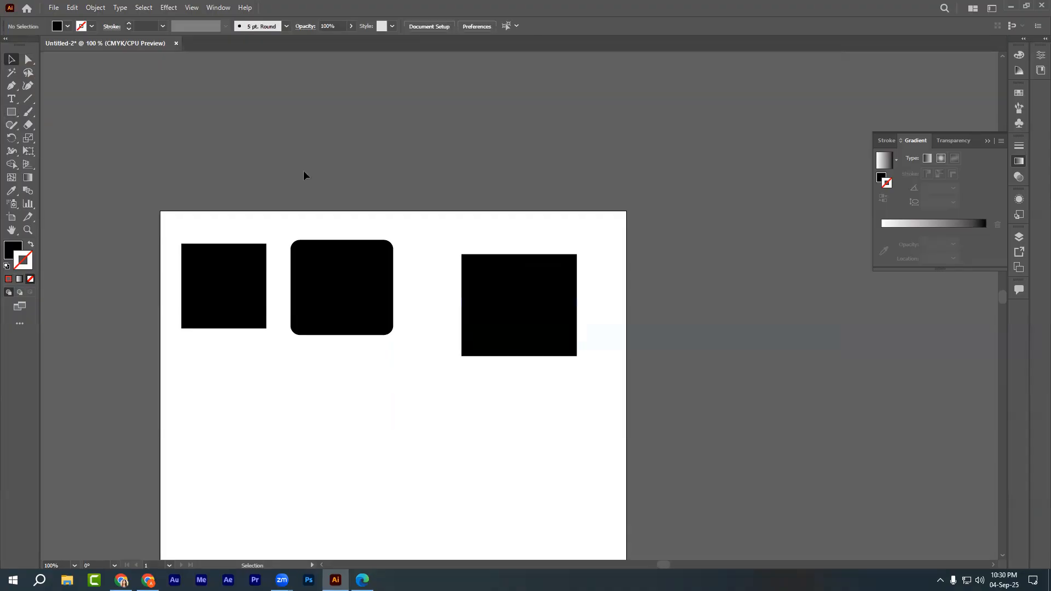
pyautogui.scroll(-2, 305, 174)
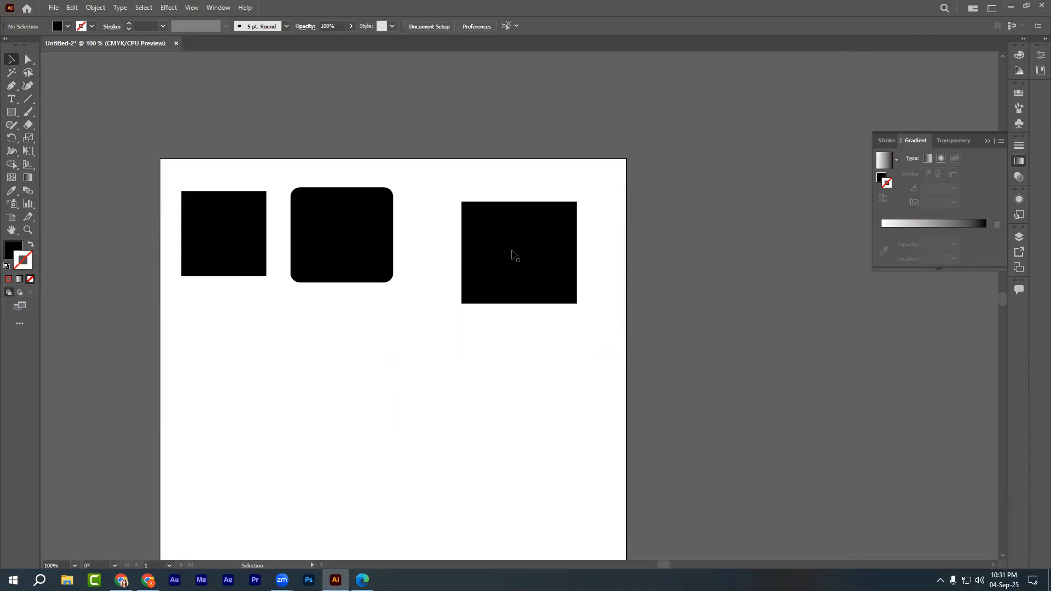
# Move the plain rectangle closer to the rounded rectangle, roughly level with the square's top edge, and deselect it.
pyautogui.moveTo(514, 255); pyautogui.dragTo(524, 310)
pyautogui.moveTo(490, 343); pyautogui.dragTo(465, 273)
pyautogui.click(327, 392)
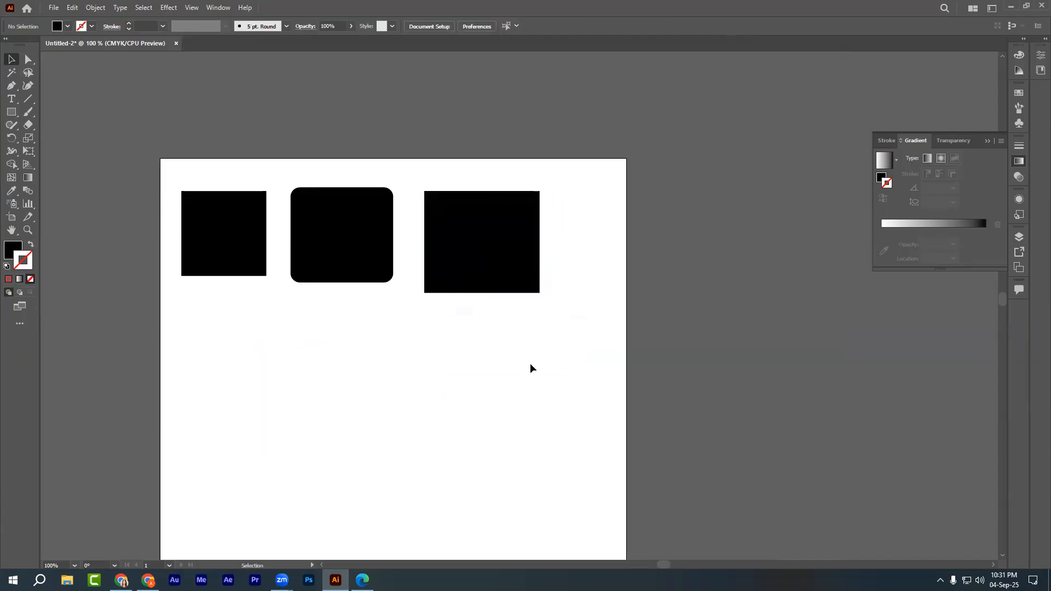
# Group the square, rounded rectangle and plain rectangle, move the group to the horizontal centre near the artboard's top, and deselect it.
pyautogui.moveTo(567, 351); pyautogui.dragTo(169, 184)
pyautogui.hotkey('ctrl', 'g')
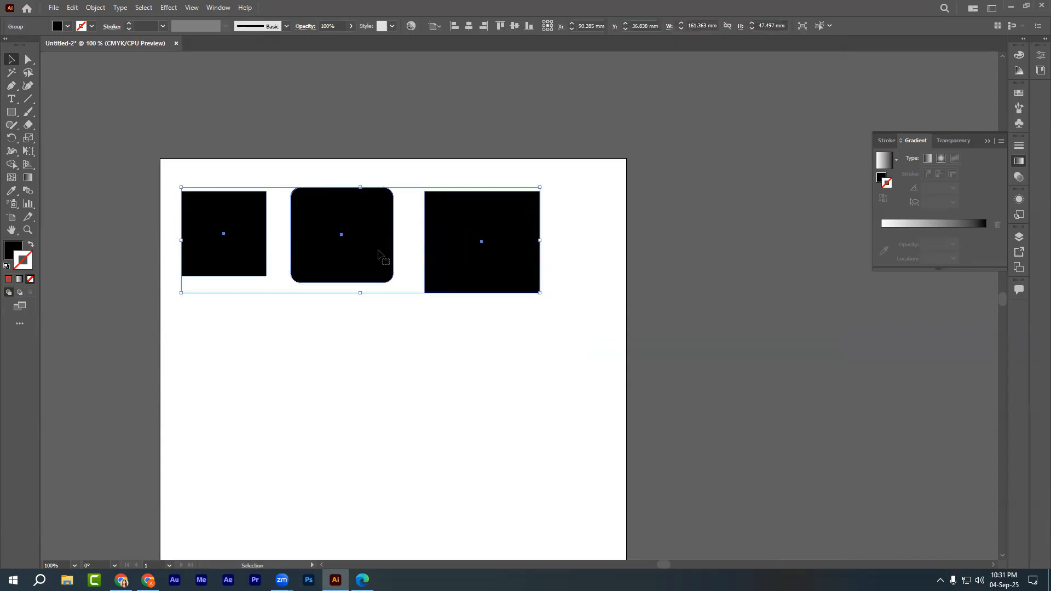
pyautogui.moveTo(389, 261)
pyautogui.mouseDown()
pyautogui.moveTo(418, 338)
pyautogui.moveTo(376, 261)
pyautogui.mouseUp()
pyautogui.click(401, 370)
pyautogui.scroll(-2, 431, 261)
pyautogui.click(422, 347)
pyautogui.moveTo(391, 222); pyautogui.dragTo(393, 289)
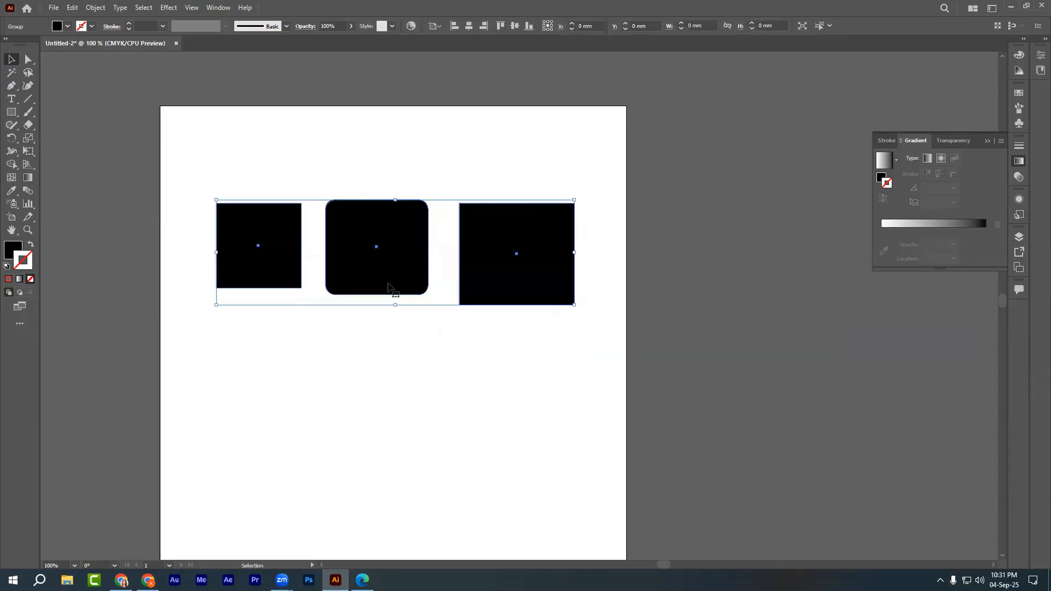
pyautogui.click(388, 389)
pyautogui.moveTo(400, 253); pyautogui.dragTo(398, 196)
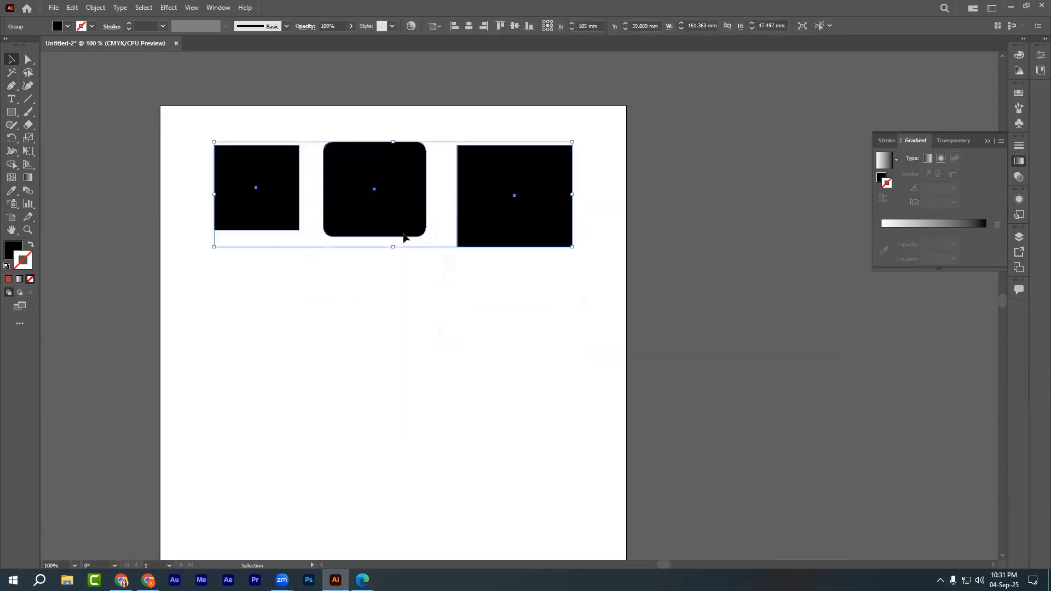
pyautogui.click(392, 315)
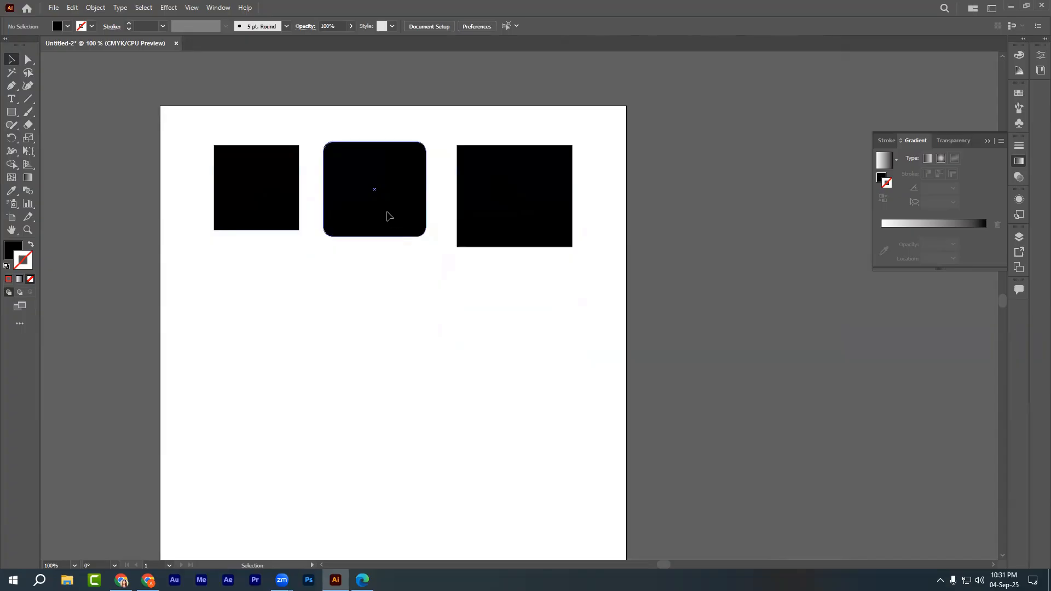
# Ungroup the three shapes.
pyautogui.click(389, 219)
pyautogui.rightClick(388, 214)
pyautogui.click(420, 304)
# Try rounding the corners of the plain rectangle using its upper-left corner widget.
pyautogui.click(501, 222)
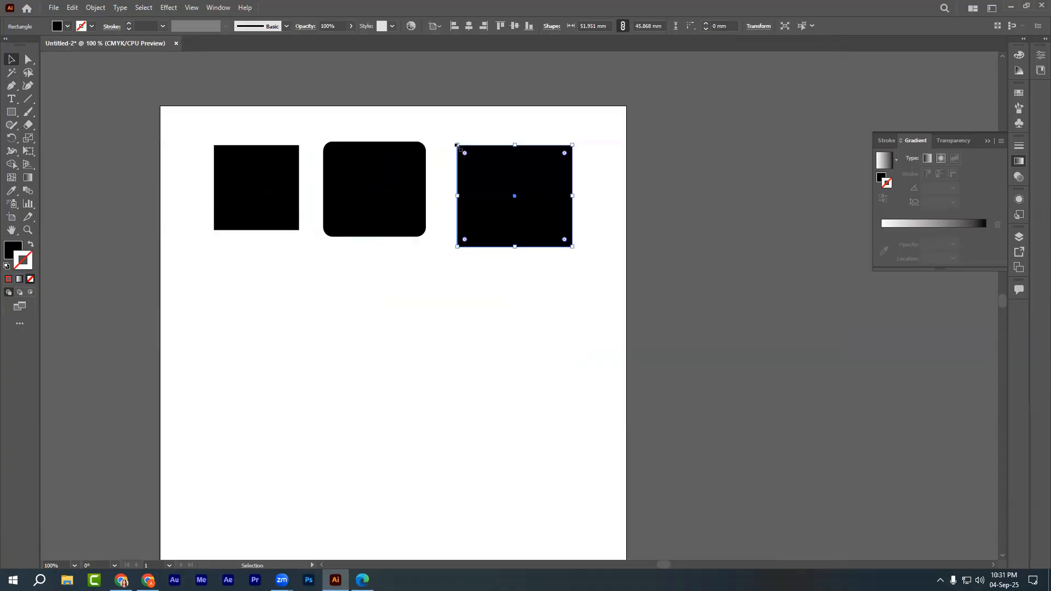
pyautogui.hotkey('ctrl', '+')
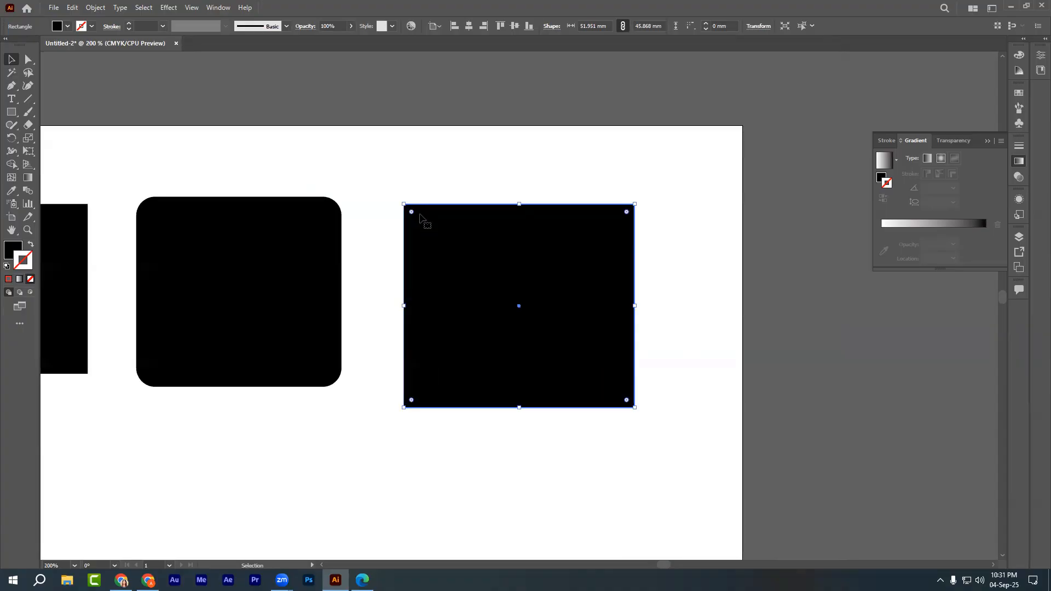
pyautogui.moveTo(411, 213)
pyautogui.mouseDown()
pyautogui.moveTo(466, 269)
pyautogui.moveTo(411, 211)
pyautogui.moveTo(419, 223)
pyautogui.mouseUp()
pyautogui.click(366, 165)
pyautogui.hotkey('ctrl', 'z')
pyautogui.click(304, 193)
pyautogui.hotkey('ctrl', '-')
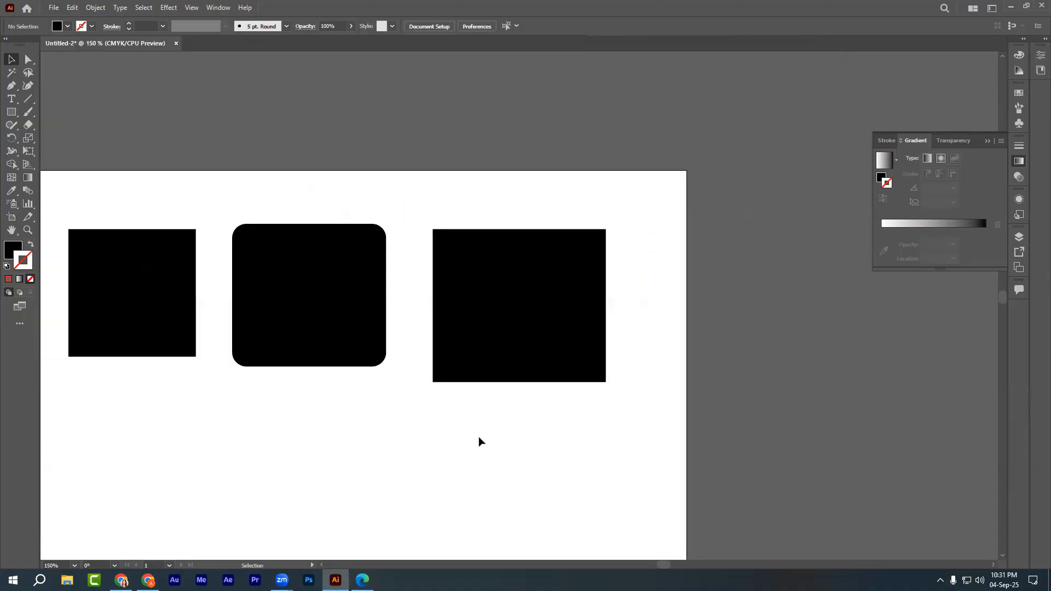
# Group the three shapes again and move the group slightly up and to the right.
pyautogui.moveTo(533, 428); pyautogui.dragTo(176, 273)
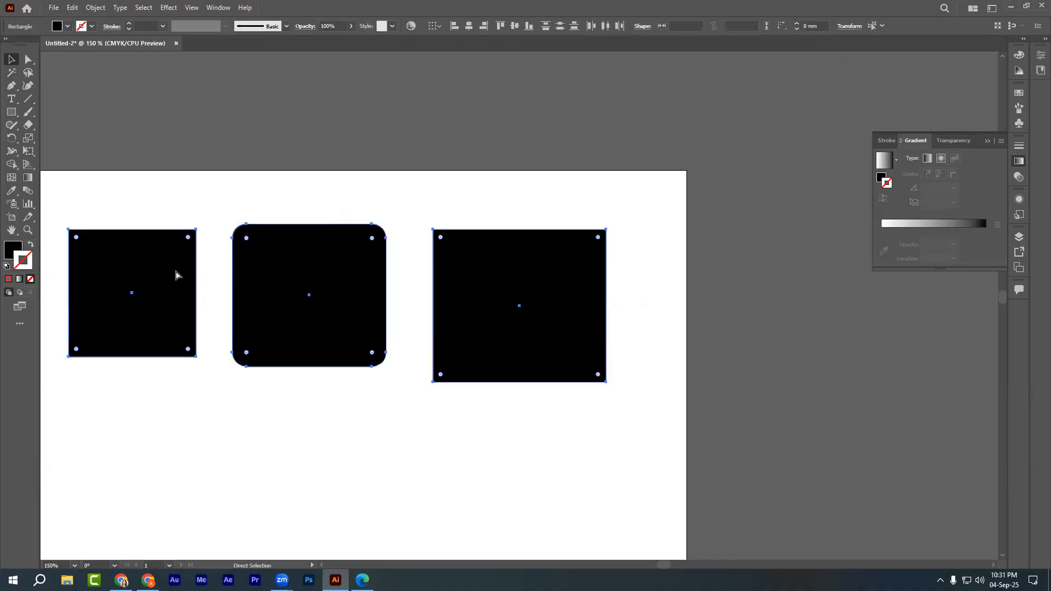
pyautogui.hotkey('ctrl', 'g')
pyautogui.click(315, 445)
pyautogui.scroll(-2, 343, 411)
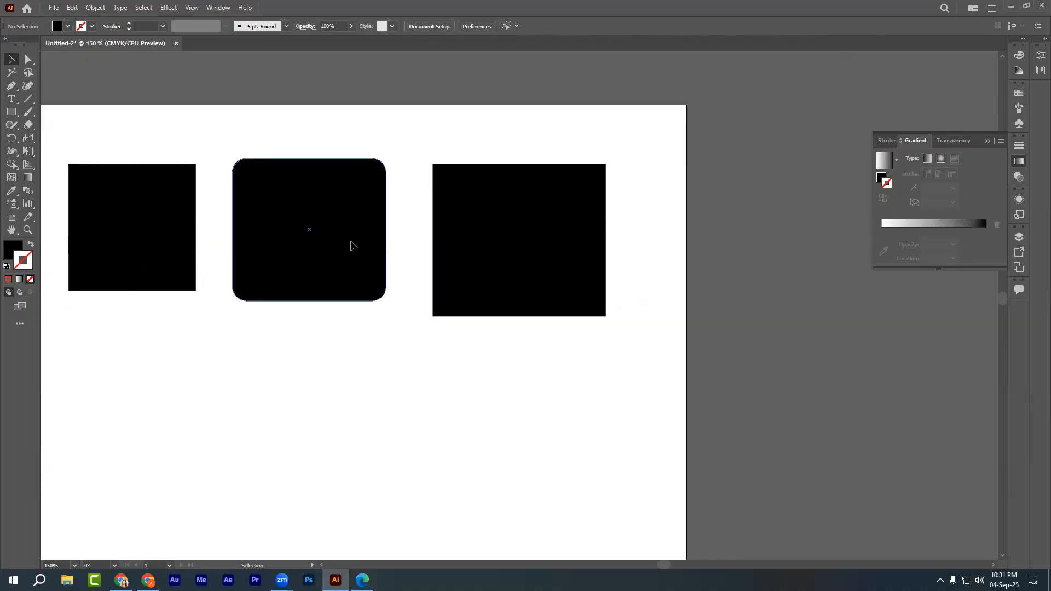
pyautogui.moveTo(352, 216); pyautogui.dragTo(378, 199)
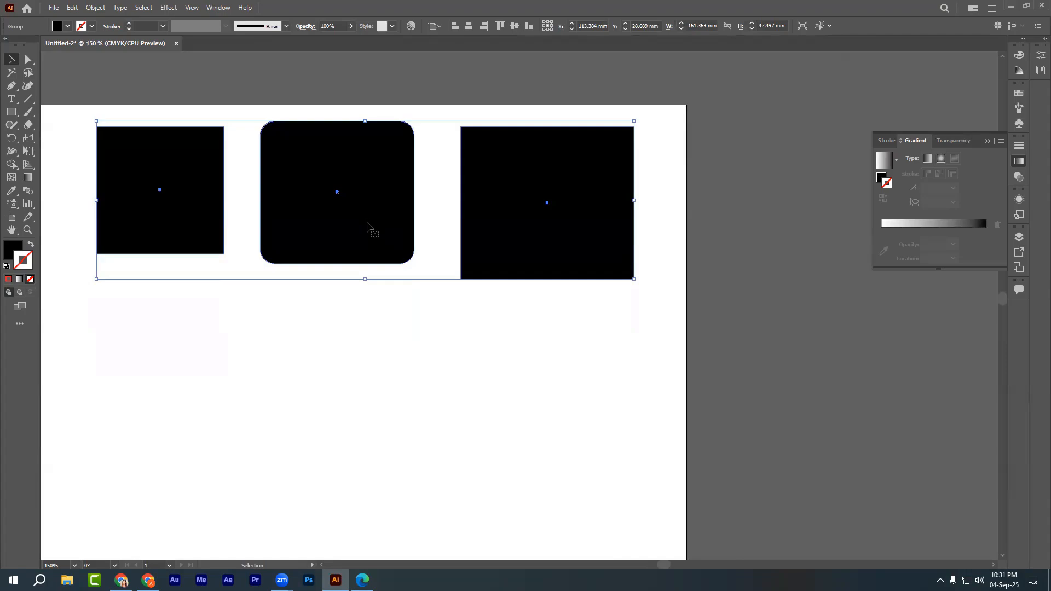
# Move the whole selected group down and to the right with the Direct Selection tool, and deselect it.
pyautogui.click(29, 59)
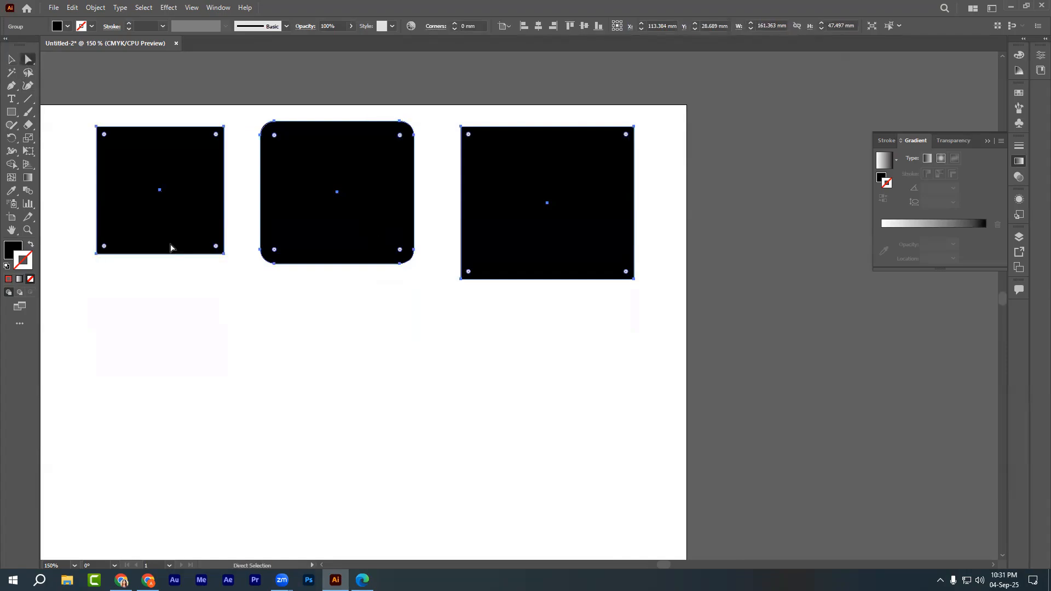
pyautogui.moveTo(163, 264); pyautogui.dragTo(190, 295)
pyautogui.click(213, 412)
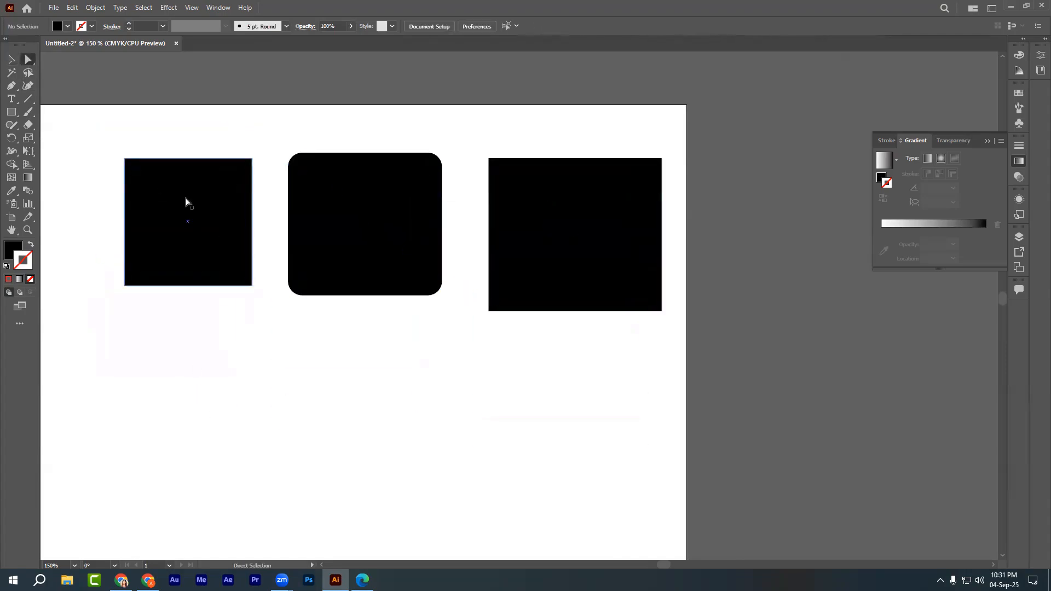
# Move only the grouped square below the rounded rectangle's level, using the Direct Selection tool without ungrouping.
pyautogui.click(187, 201)
pyautogui.moveTo(186, 201); pyautogui.dragTo(122, 344)
pyautogui.scroll(-2, 416, 344)
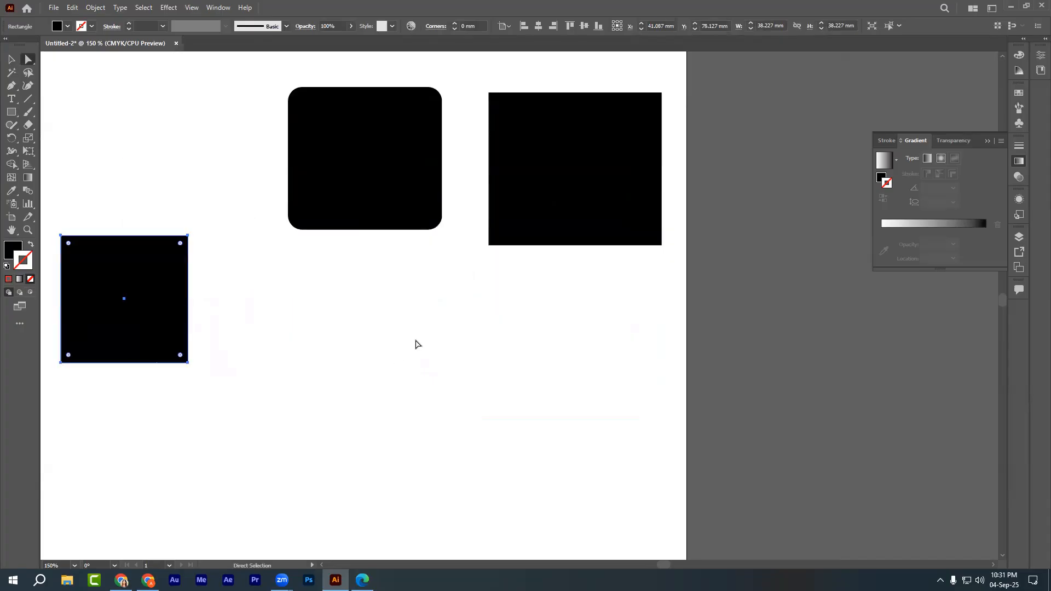
pyautogui.hotkey('ctrl', '-')
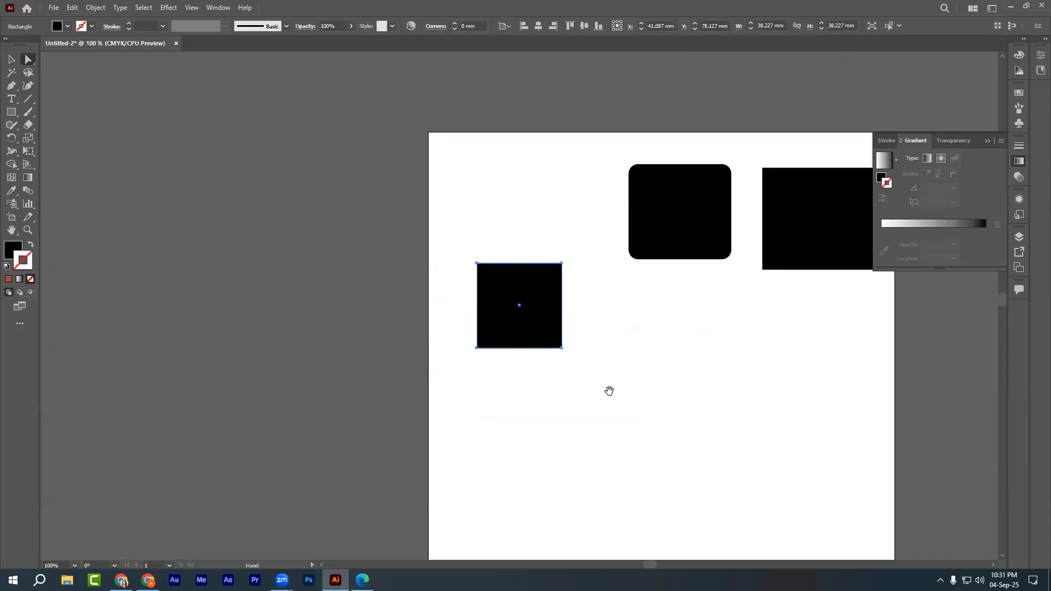
pyautogui.moveTo(624, 393); pyautogui.dragTo(358, 377)
pyautogui.moveTo(232, 283); pyautogui.dragTo(300, 316)
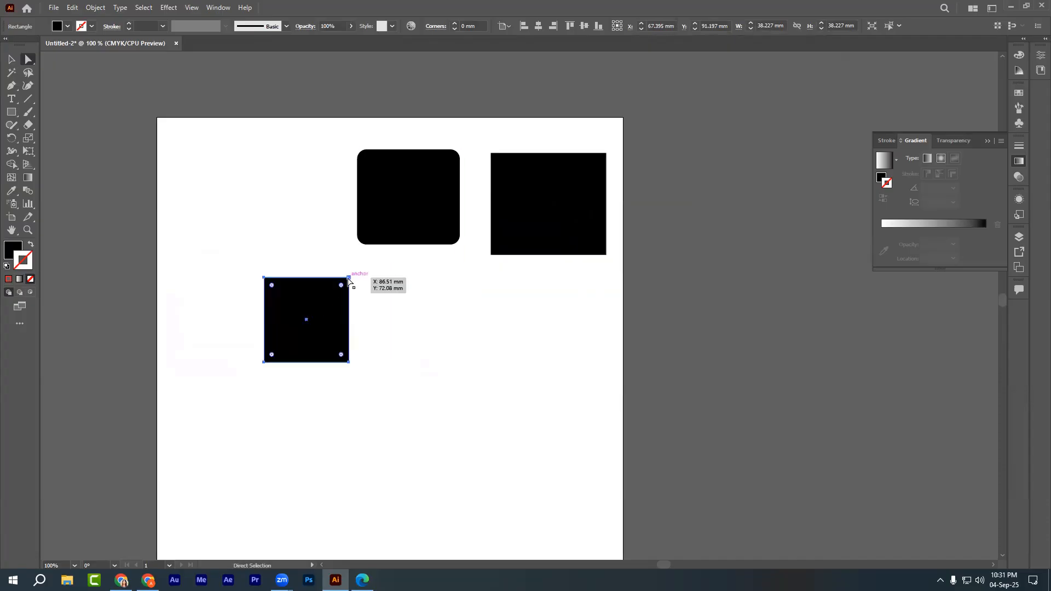
# Reshape the square into an irregular four-sided shape by pulling each corner anchor point outward, and deselect it.
pyautogui.moveTo(349, 278); pyautogui.dragTo(408, 288)
pyautogui.moveTo(265, 279); pyautogui.dragTo(268, 197)
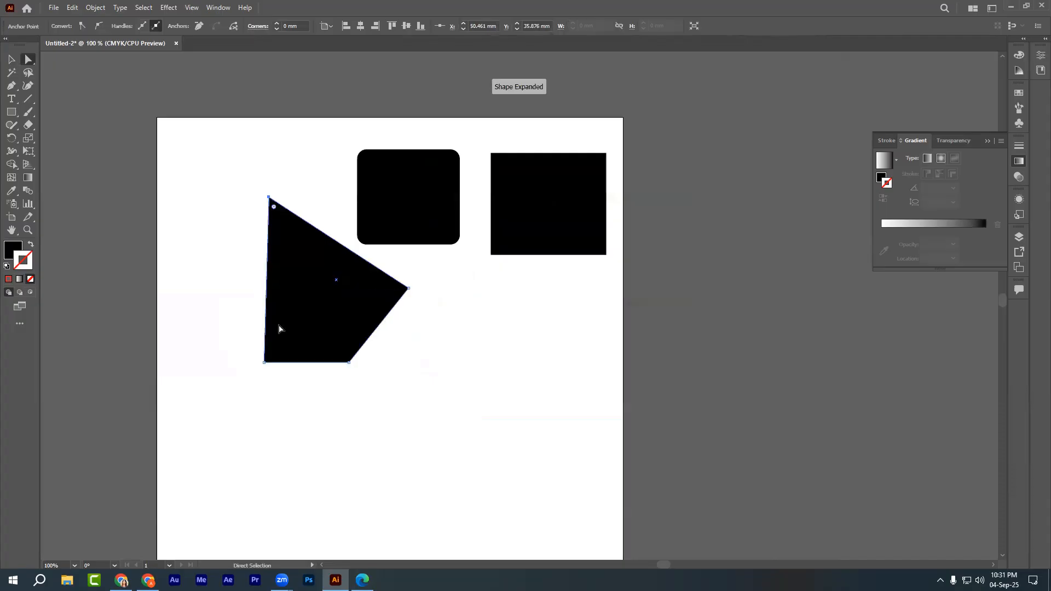
pyautogui.moveTo(265, 362); pyautogui.dragTo(219, 357)
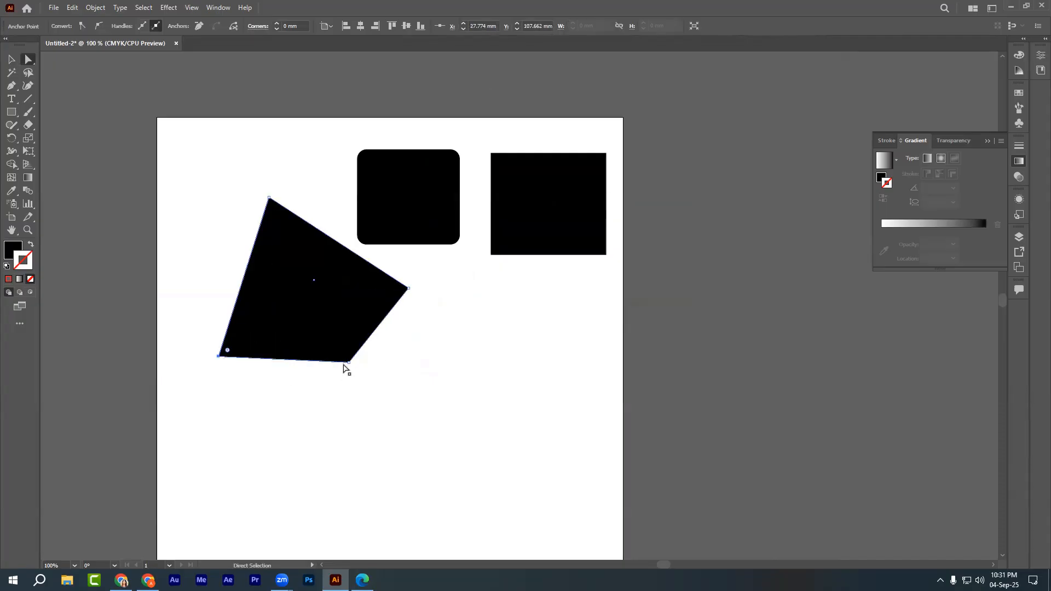
pyautogui.moveTo(348, 365); pyautogui.dragTo(359, 411)
pyautogui.click(469, 400)
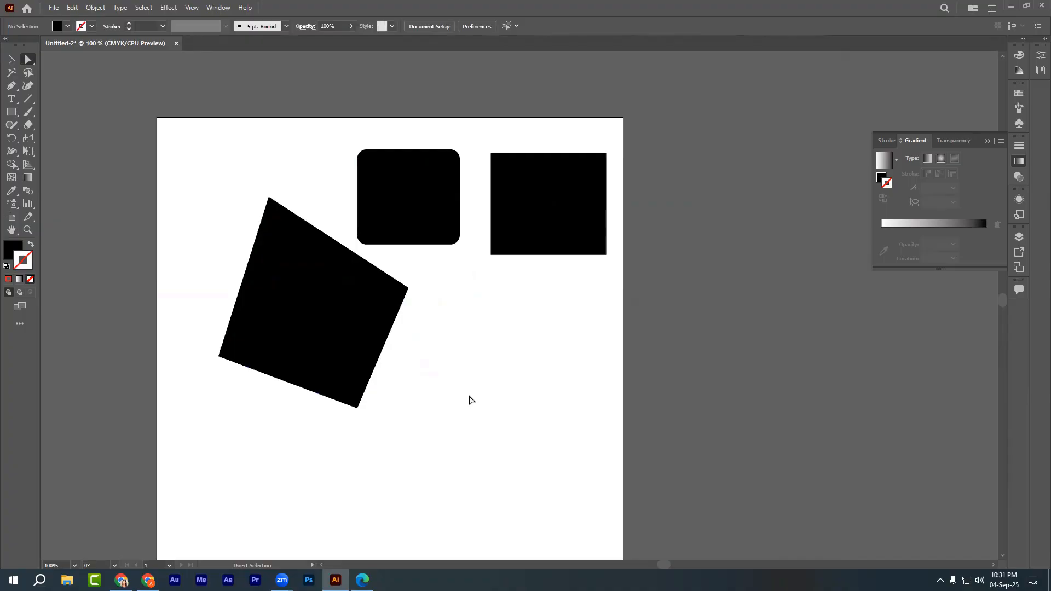
# Look at the Direct Selection tool's variants and select the whole group with the Selection tool.
pyautogui.click(9, 61)
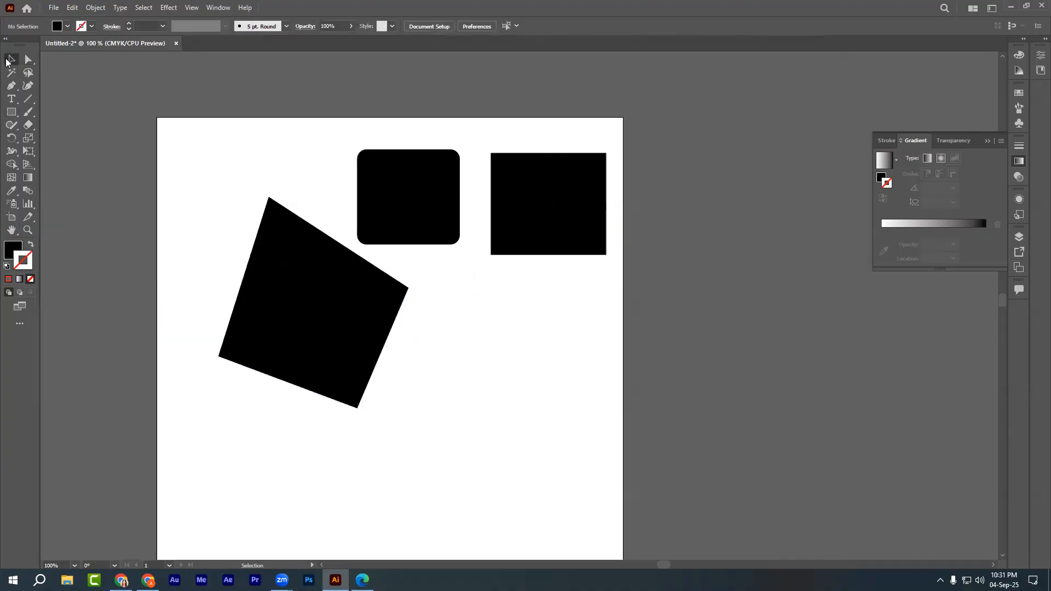
pyautogui.moveTo(28, 59); pyautogui.dragTo(73, 76)
pyautogui.click(73, 64)
pyautogui.click(11, 59)
pyautogui.click(340, 306)
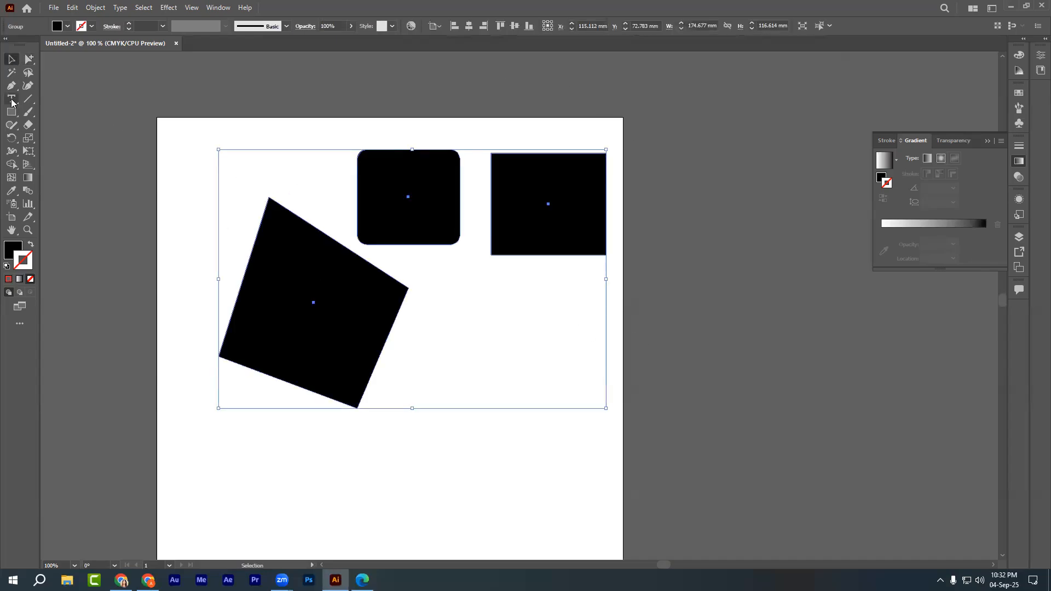
# Try moving the plain rectangle's upper-left anchor point with the Direct Selection tool.
pyautogui.click(28, 59)
pyautogui.moveTo(28, 59); pyautogui.dragTo(66, 61)
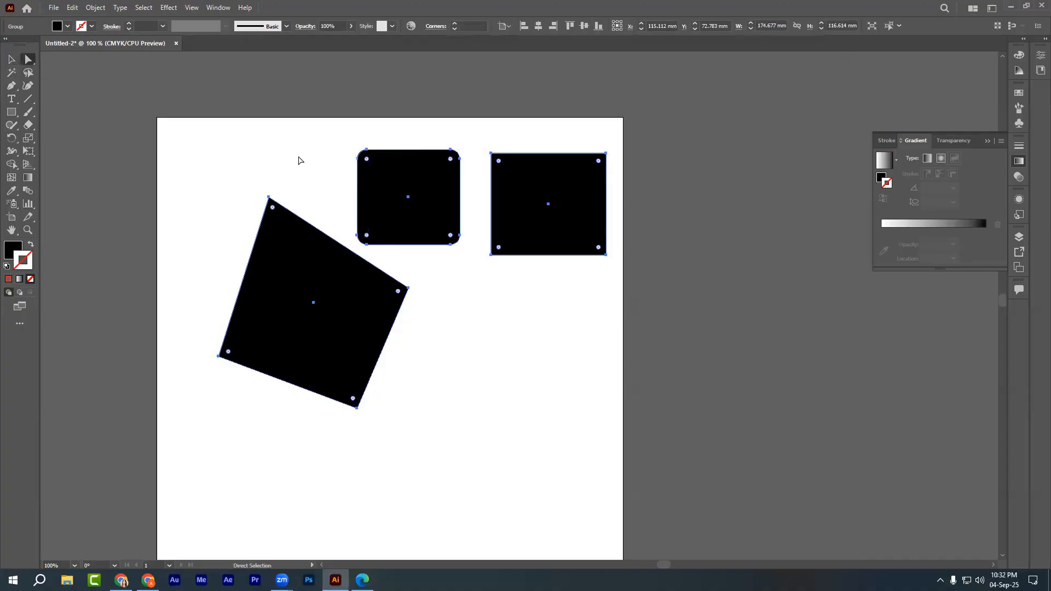
pyautogui.hotkey('ctrl', '+')
pyautogui.moveTo(539, 211); pyautogui.dragTo(257, 372)
pyautogui.moveTo(386, 238); pyautogui.dragTo(273, 35)
pyautogui.hotkey('ctrl', 'z')
# Switch to the Selection tool with the plain rectangle still selected.
pyautogui.hotkey('ctrl', '+')
pyautogui.click(12, 59)
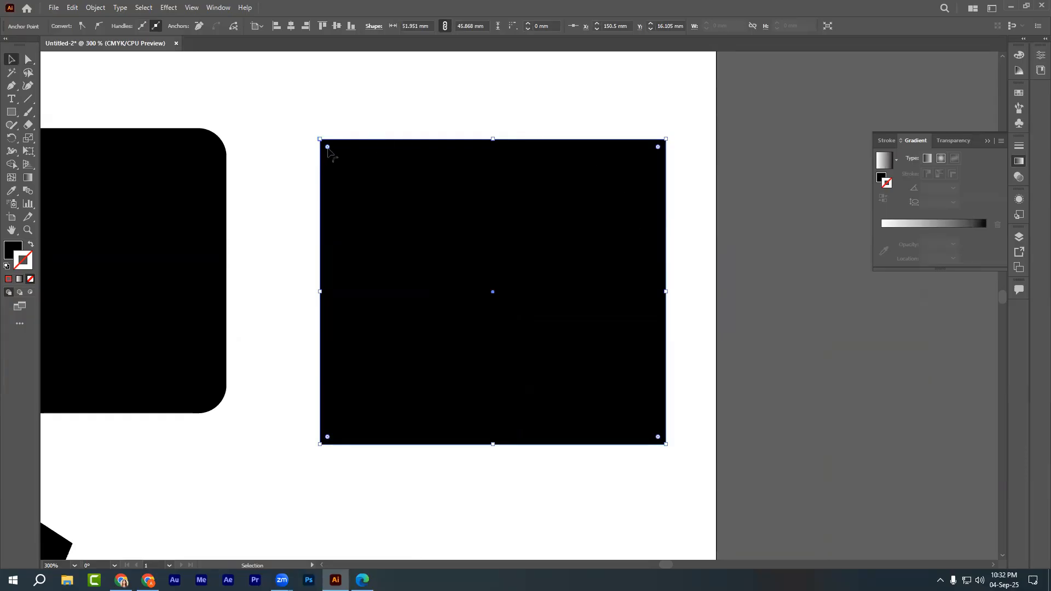
# Round all four corners of the rightmost black rectangle together to a radius of about 9 mm.
pyautogui.moveTo(327, 147); pyautogui.dragTo(380, 201)
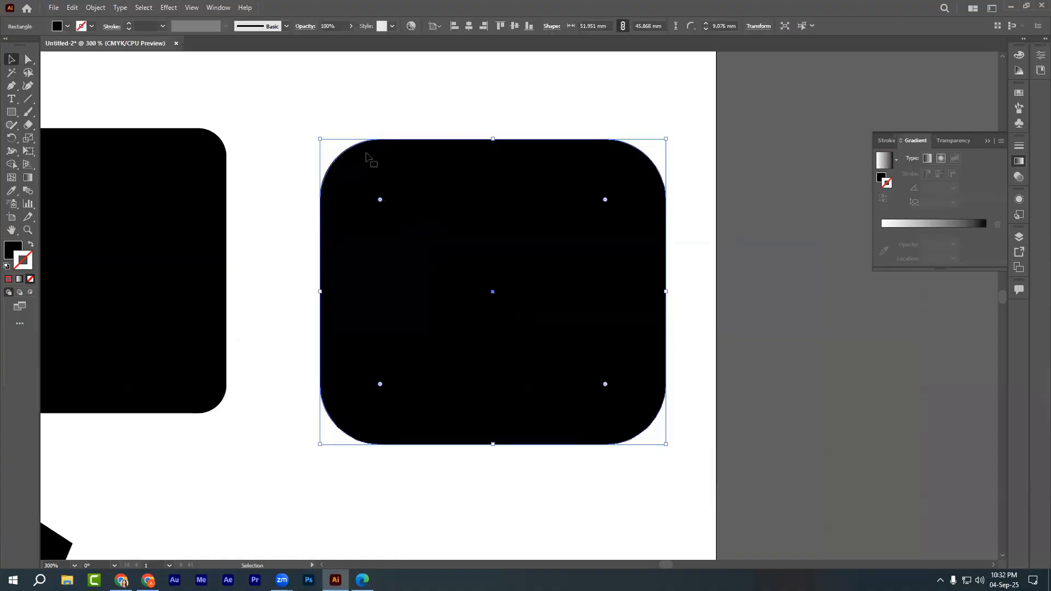
pyautogui.click(299, 130)
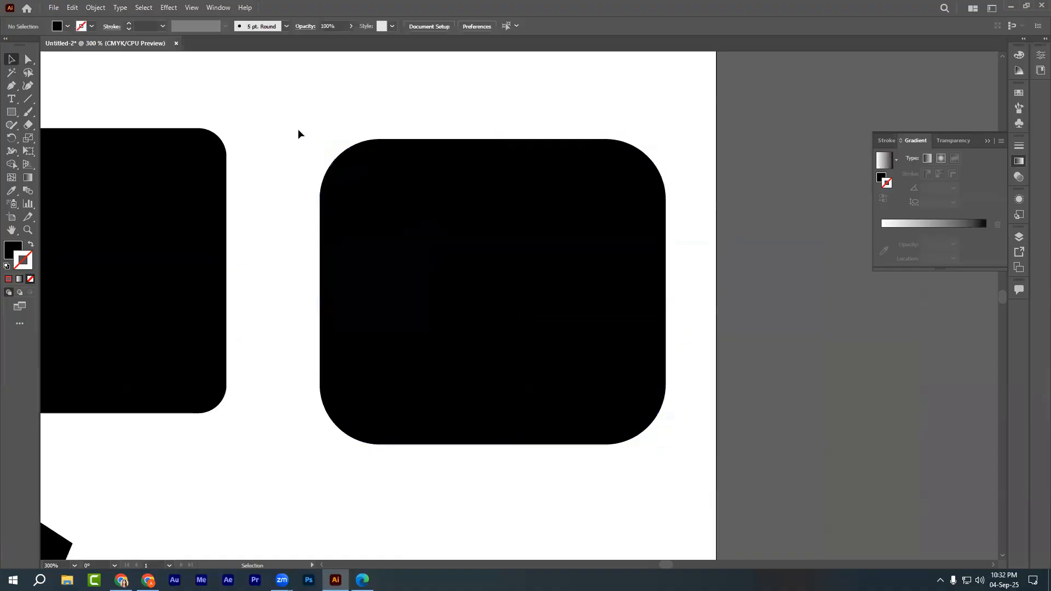
# Ungroup the black shapes so each one can be selected separately.
pyautogui.click(475, 274)
pyautogui.rightClick(474, 275)
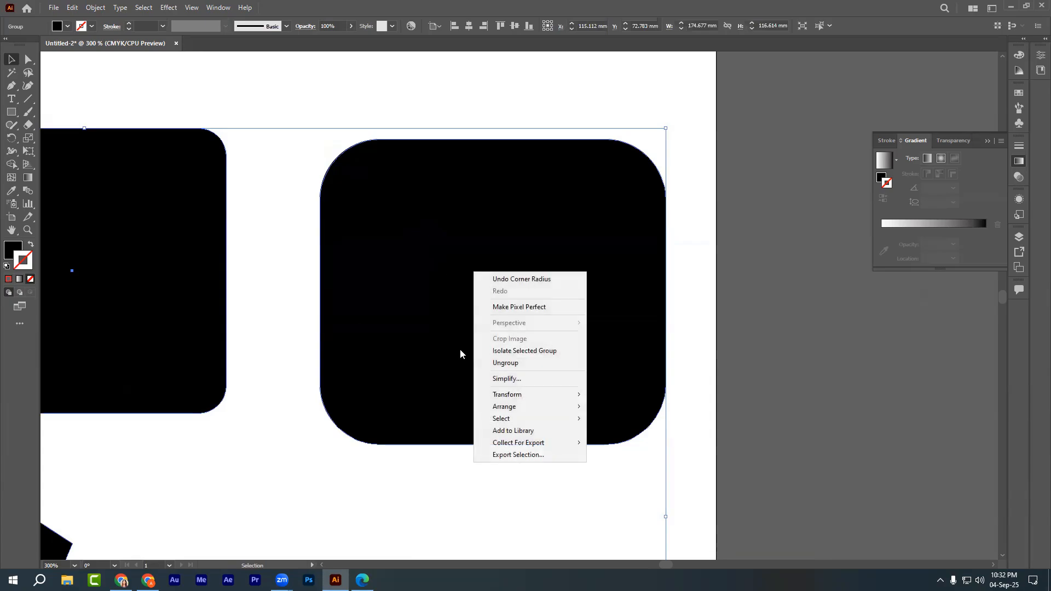
pyautogui.click(498, 363)
pyautogui.click(795, 383)
# Return all four corners of the rightmost rectangle to square using its live corners.
pyautogui.click(504, 272)
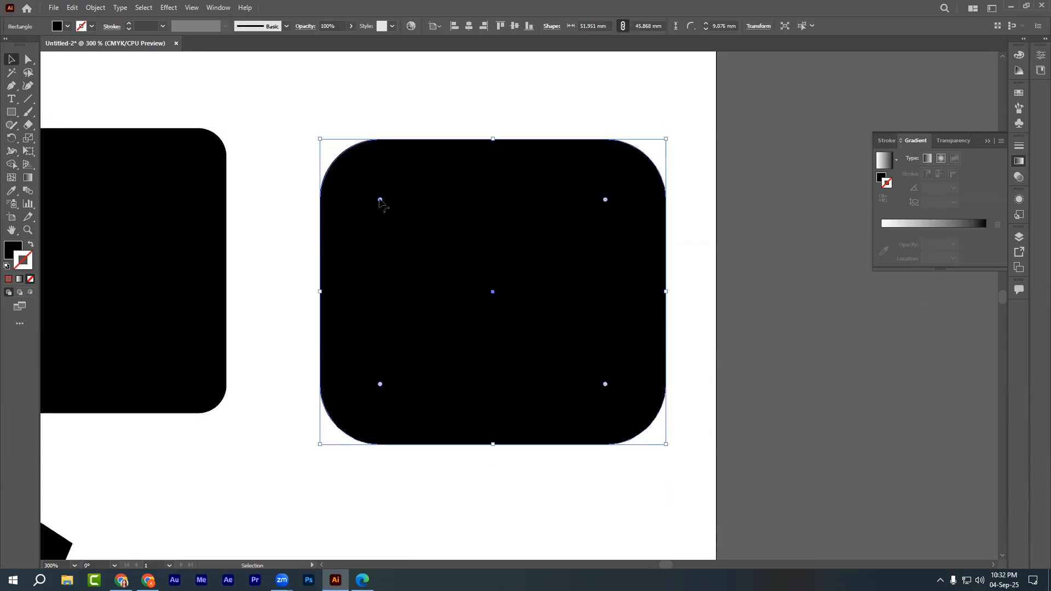
pyautogui.moveTo(380, 199); pyautogui.dragTo(175, 72)
pyautogui.click(157, 72)
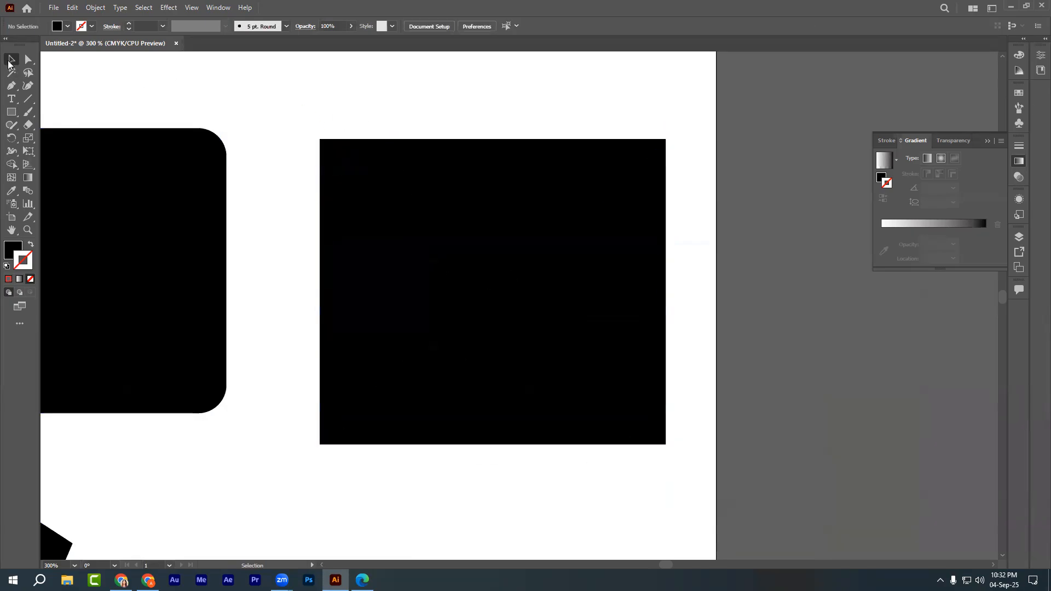
# Directly select the rectangle, round individual corners, including the upper-right one to about 46 mm, and bring them back to square.
pyautogui.click(29, 59)
pyautogui.click(465, 199)
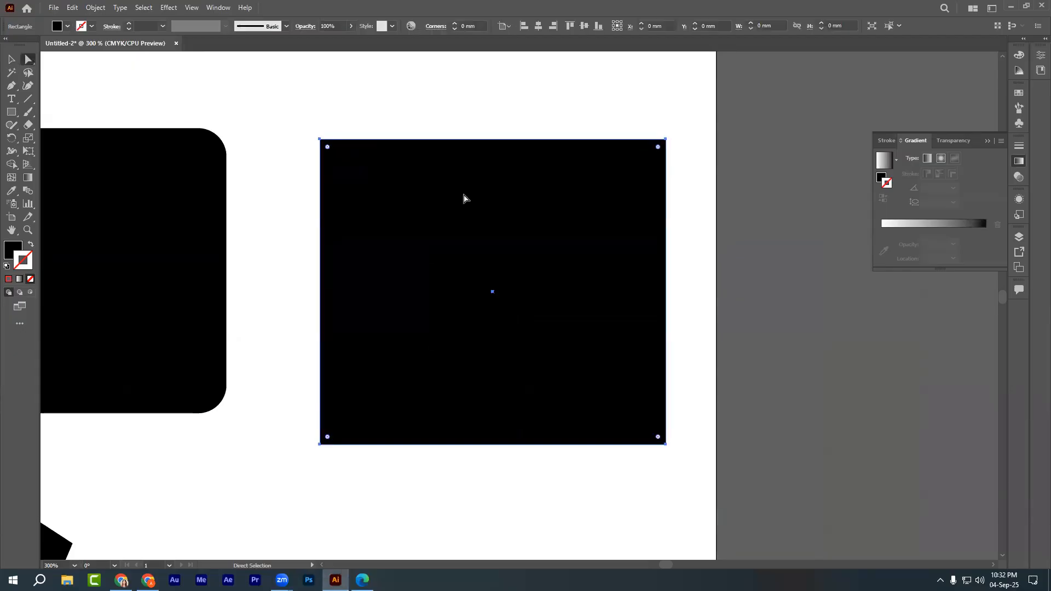
pyautogui.moveTo(326, 148); pyautogui.dragTo(335, 173)
pyautogui.moveTo(658, 149); pyautogui.dragTo(317, 488)
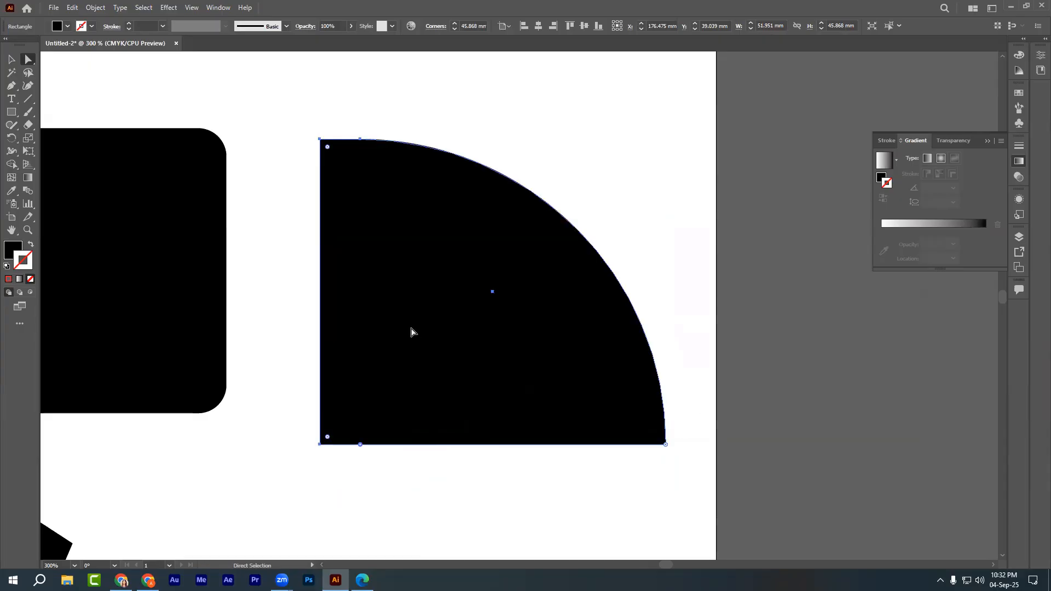
pyautogui.moveTo(328, 438); pyautogui.dragTo(694, 144)
pyautogui.click(703, 278)
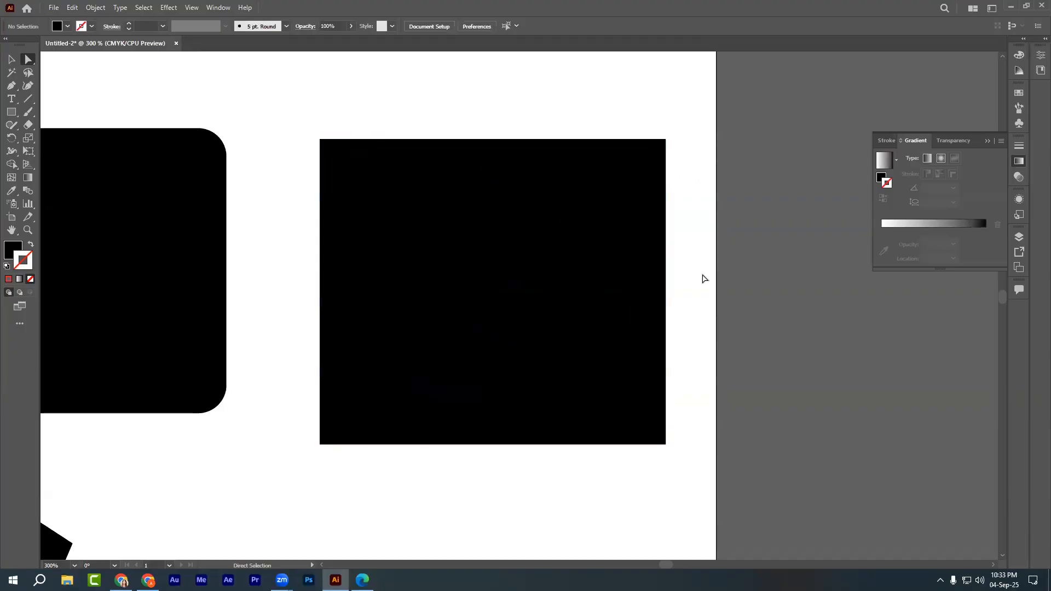
# Delete all the black shapes from the artboard.
pyautogui.hotkey('ctrl', '1')
pyautogui.moveTo(546, 415); pyautogui.dragTo(668, 274)
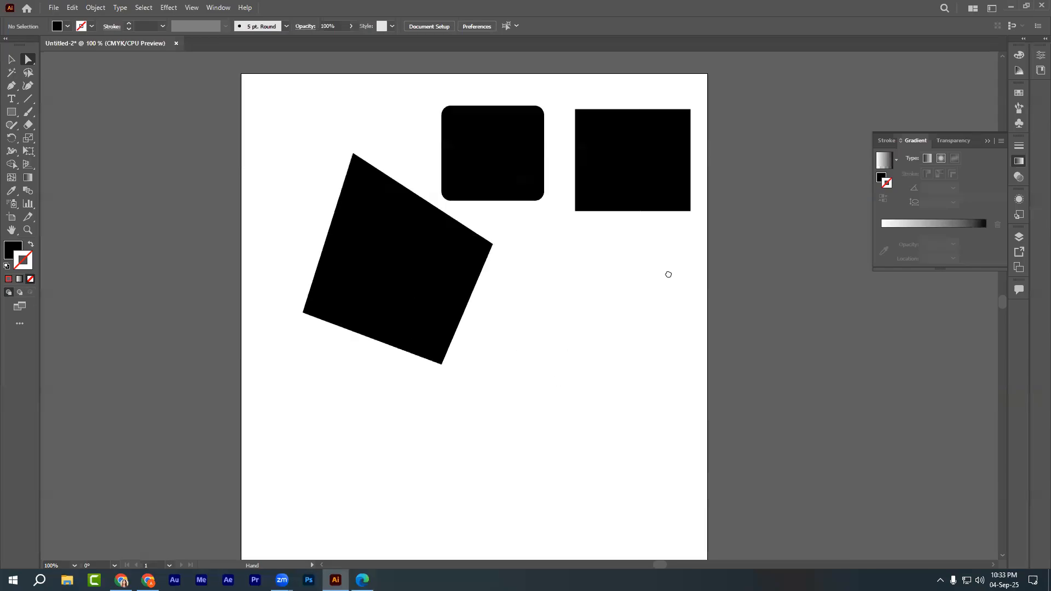
pyautogui.moveTo(251, 124); pyautogui.dragTo(632, 332)
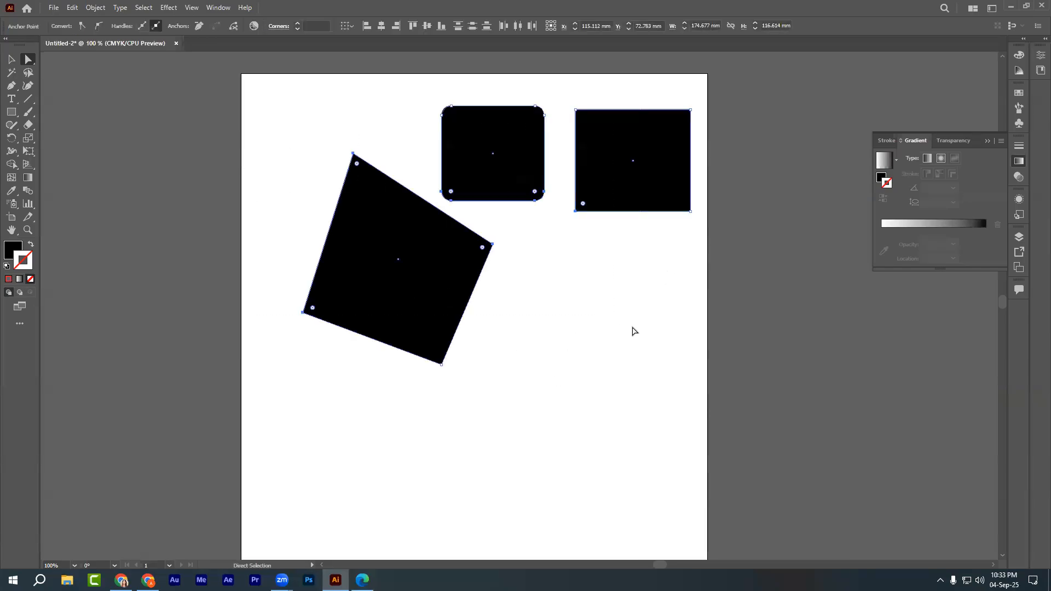
pyautogui.press('Delete')
pyautogui.scroll(1, 571, 324)
pyautogui.moveTo(379, 96); pyautogui.dragTo(673, 304)
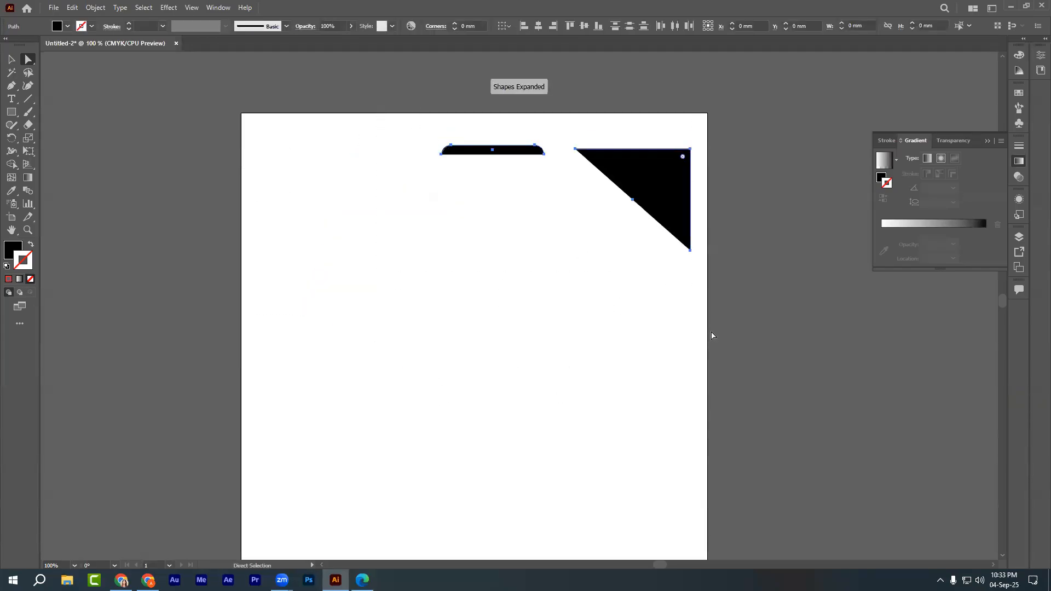
pyautogui.press('Delete')
# Draw a rectangle about 35 mm wide and 37 mm high near the artboard's upper-left corner.
pyautogui.hotkey('ctrl', '+')
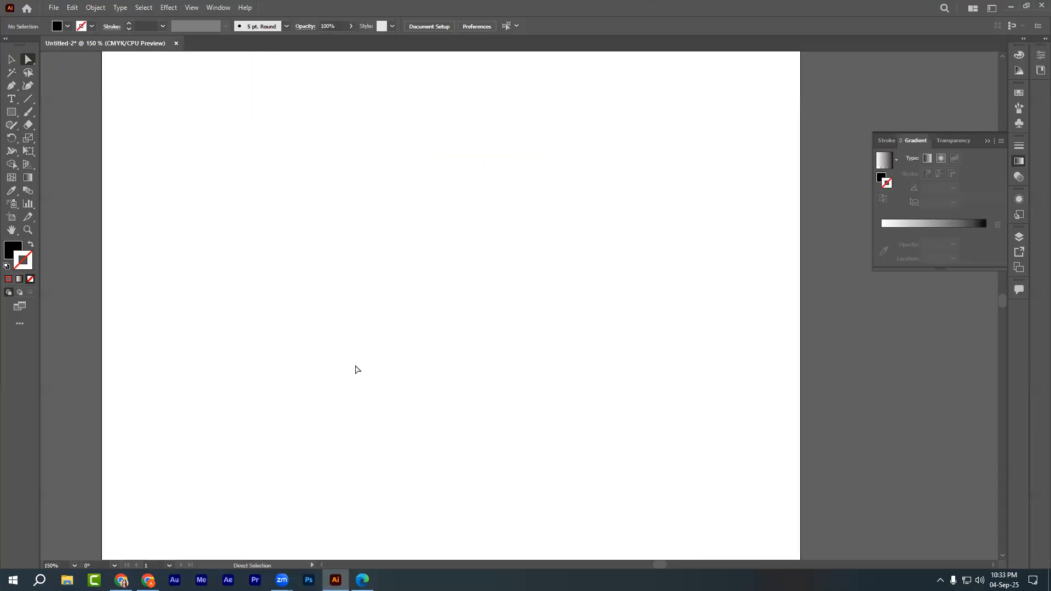
pyautogui.hotkey('ctrl', '-')
pyautogui.click(11, 112)
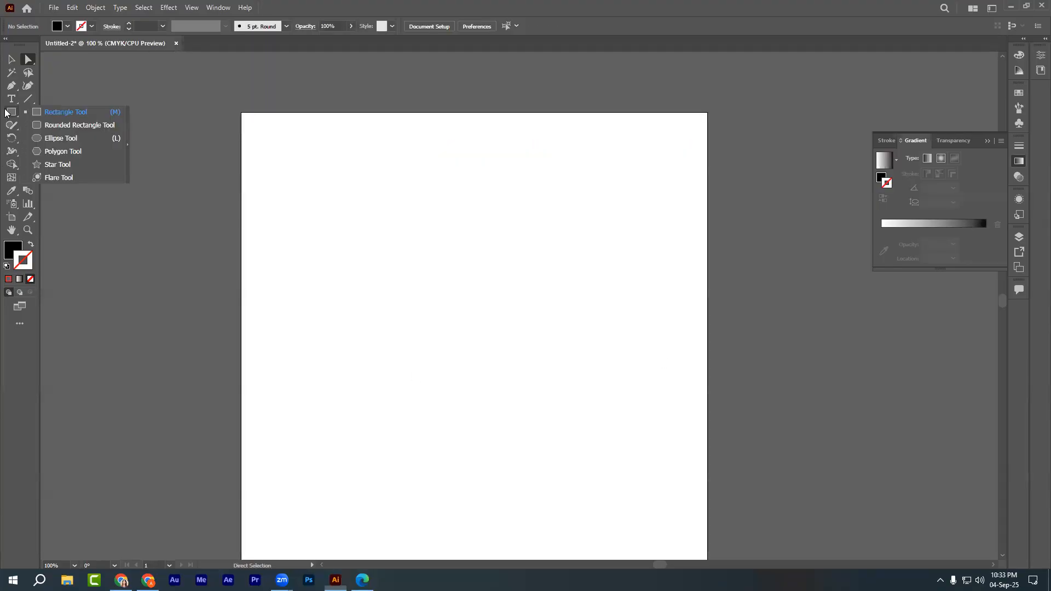
pyautogui.click(41, 112)
pyautogui.moveTo(296, 169); pyautogui.dragTo(374, 249)
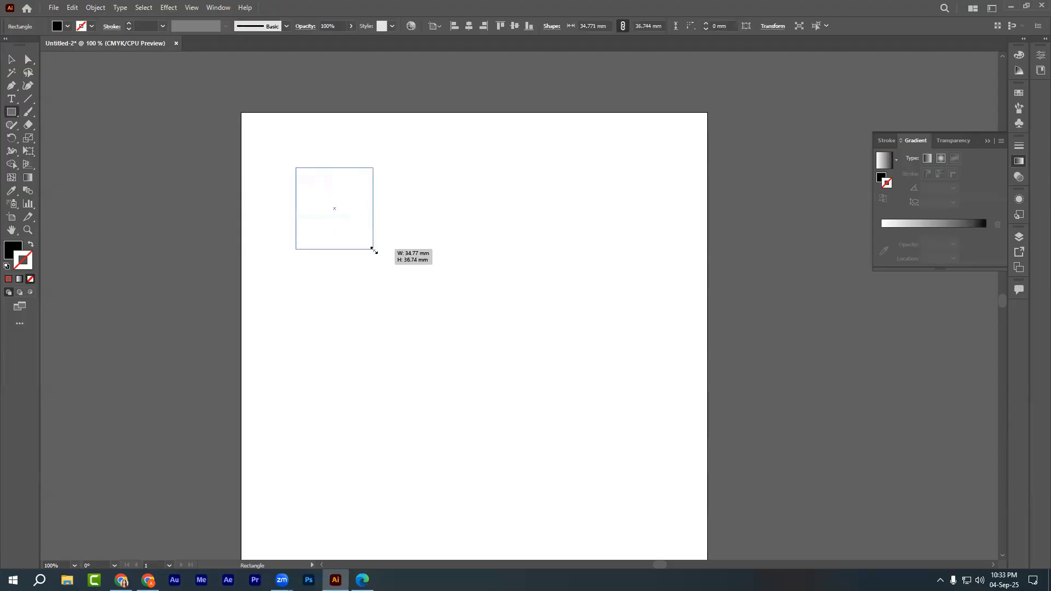
# Fill the new rectangle with a bright red and deselect it.
pyautogui.doubleClick(13, 248)
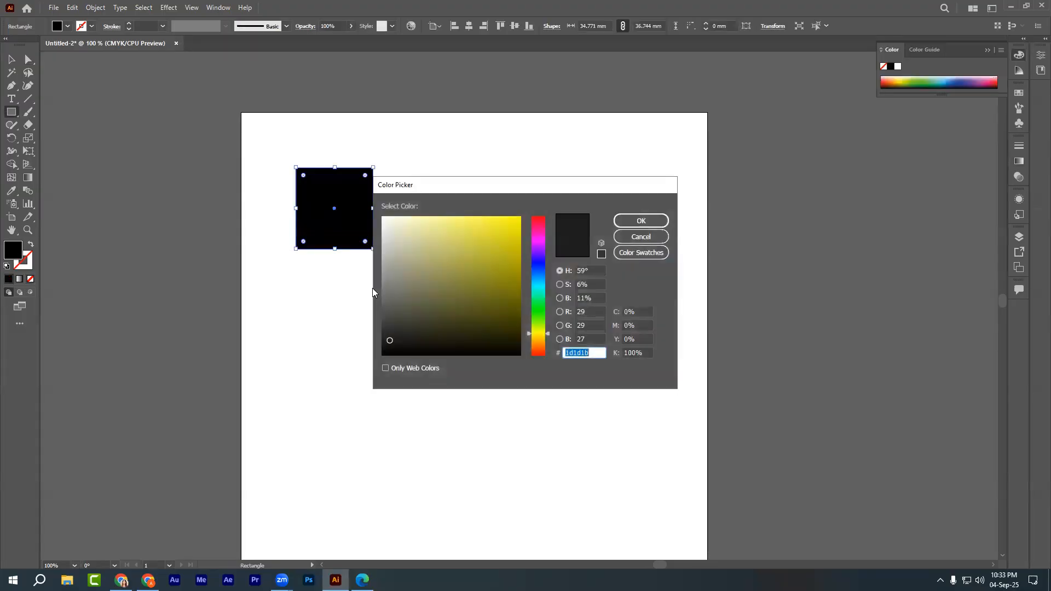
pyautogui.moveTo(543, 240); pyautogui.dragTo(541, 217)
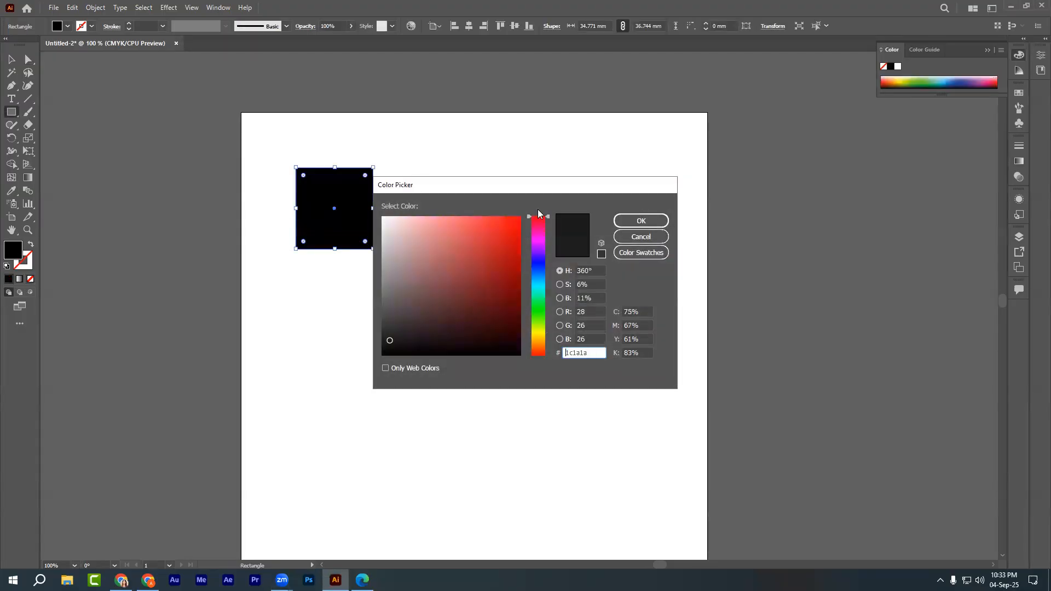
pyautogui.click(509, 232)
pyautogui.click(627, 225)
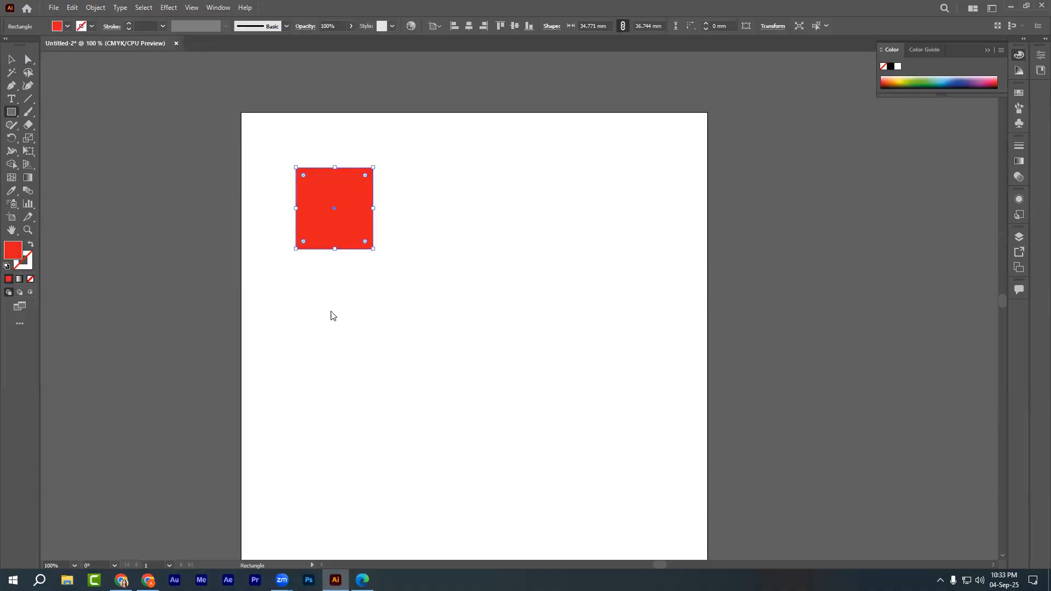
pyautogui.click(331, 316)
pyautogui.click(547, 309)
pyautogui.click(12, 59)
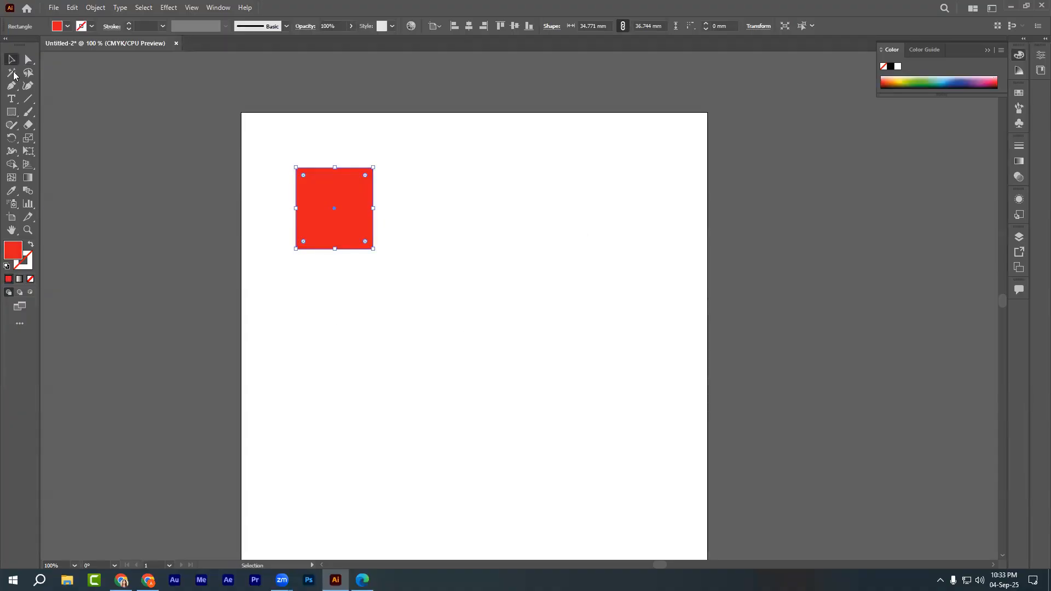
pyautogui.click(181, 278)
# Create a rectangle with an exact width of 30 mm and height of 30 mm in the upper-right part of the artboard.
pyautogui.click(11, 112)
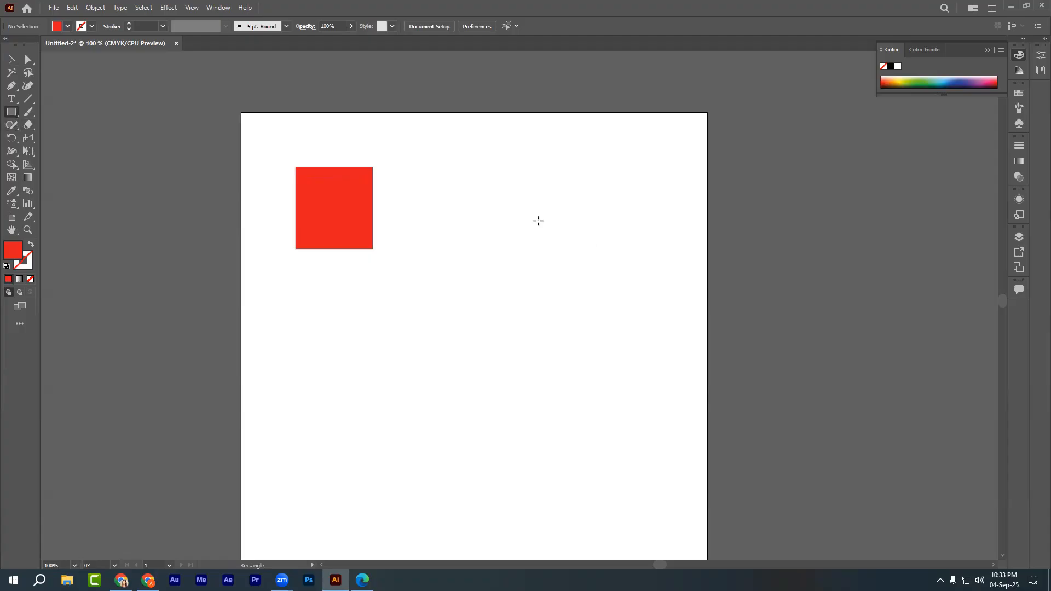
pyautogui.click(538, 220)
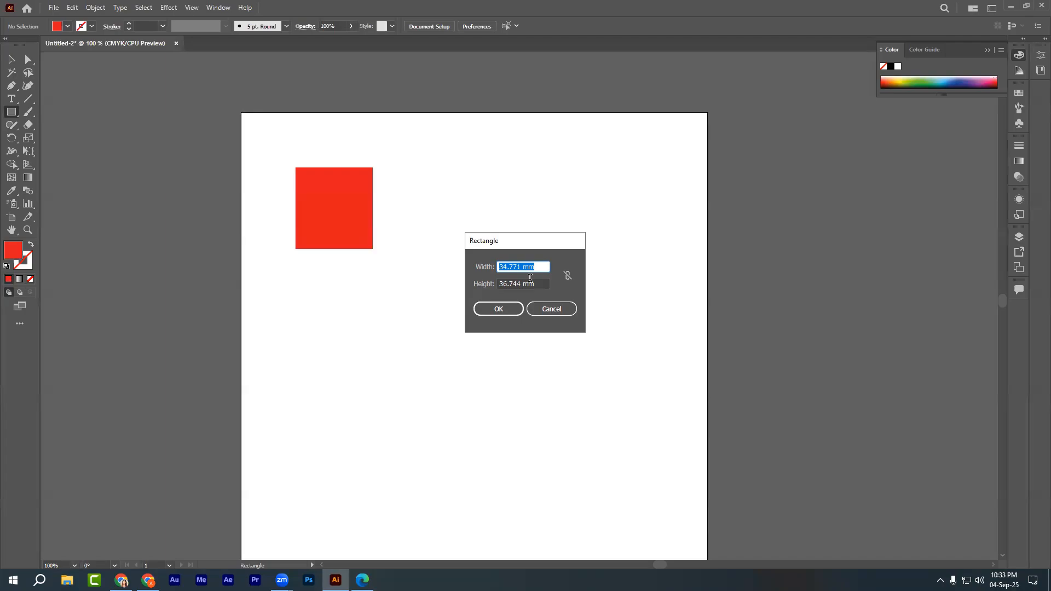
pyautogui.write('30')
pyautogui.press('Tab')
pyautogui.write('3')
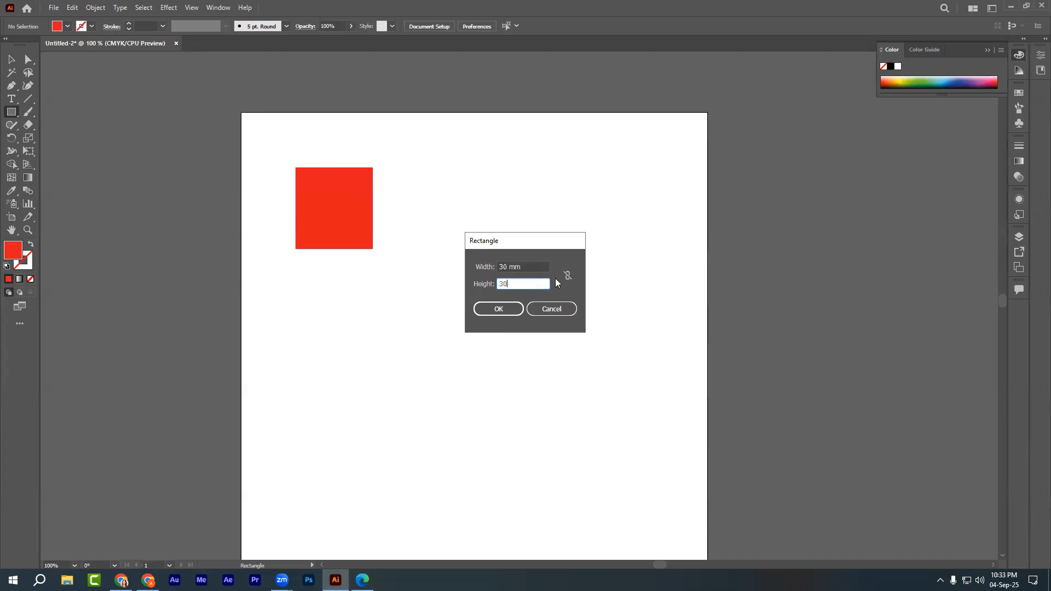
pyautogui.click(496, 312)
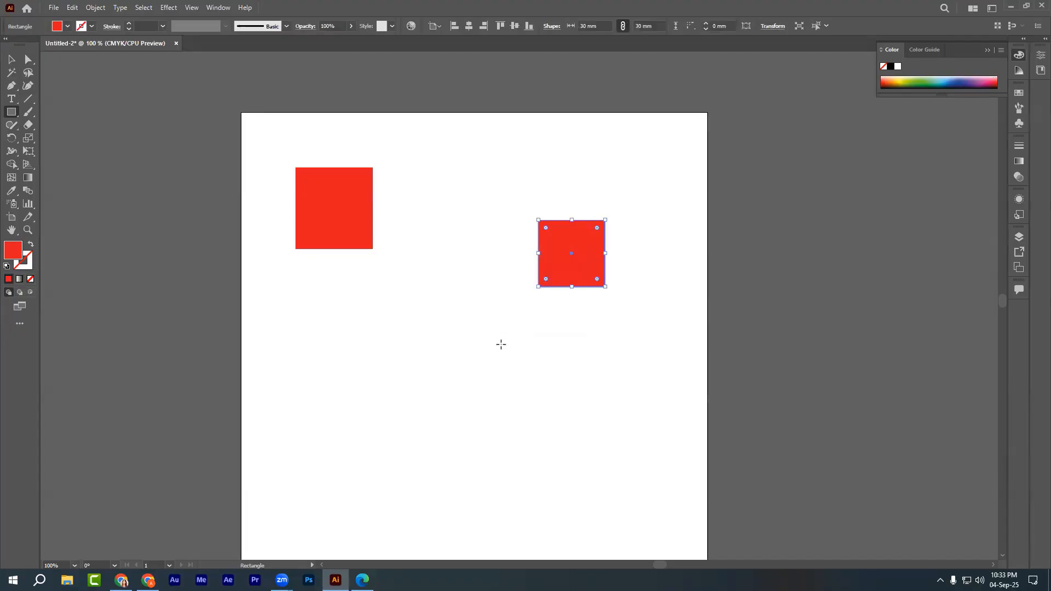
# Move the 30 mm square about 16 mm to the left and 2 mm up, and leave it selected.
pyautogui.click(9, 61)
pyautogui.moveTo(579, 252); pyautogui.dragTo(542, 250)
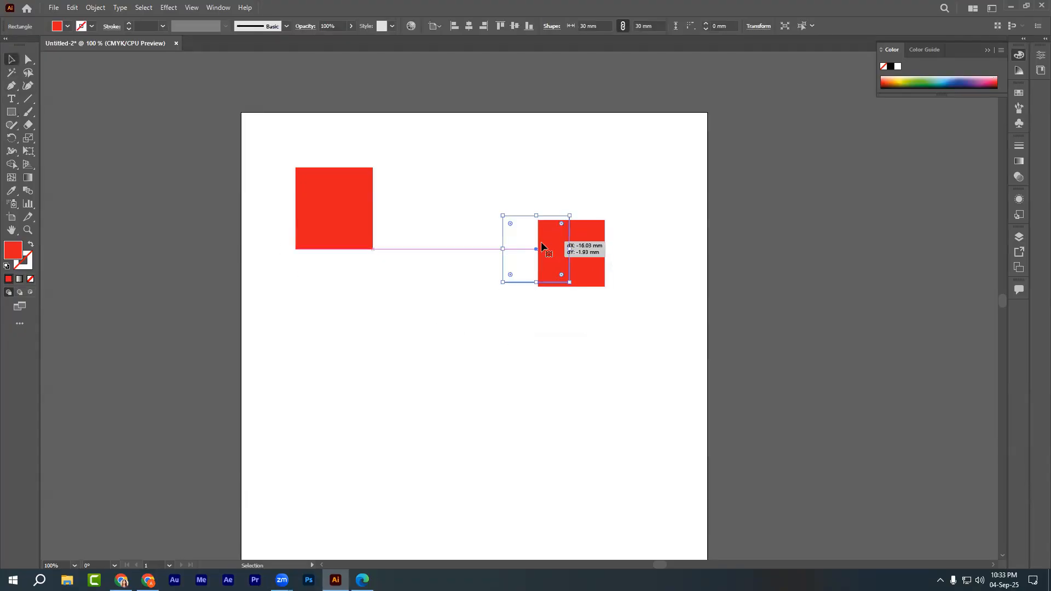
pyautogui.click(542, 356)
pyautogui.hotkey('ctrl', '=')
pyautogui.hotkey('ctrl', '=')
pyautogui.scroll(5, 564, 326)
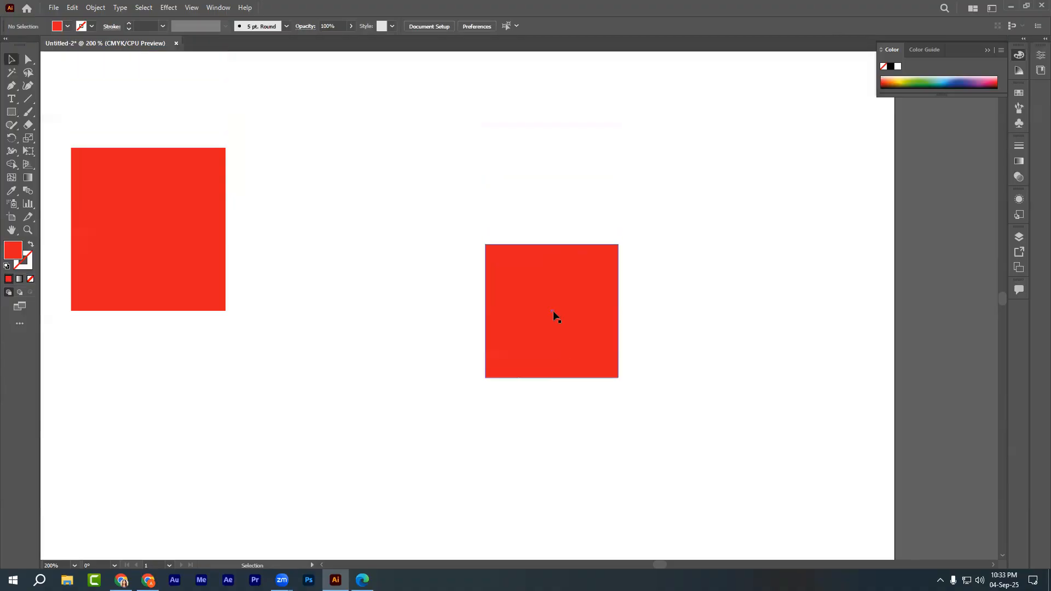
pyautogui.click(554, 322)
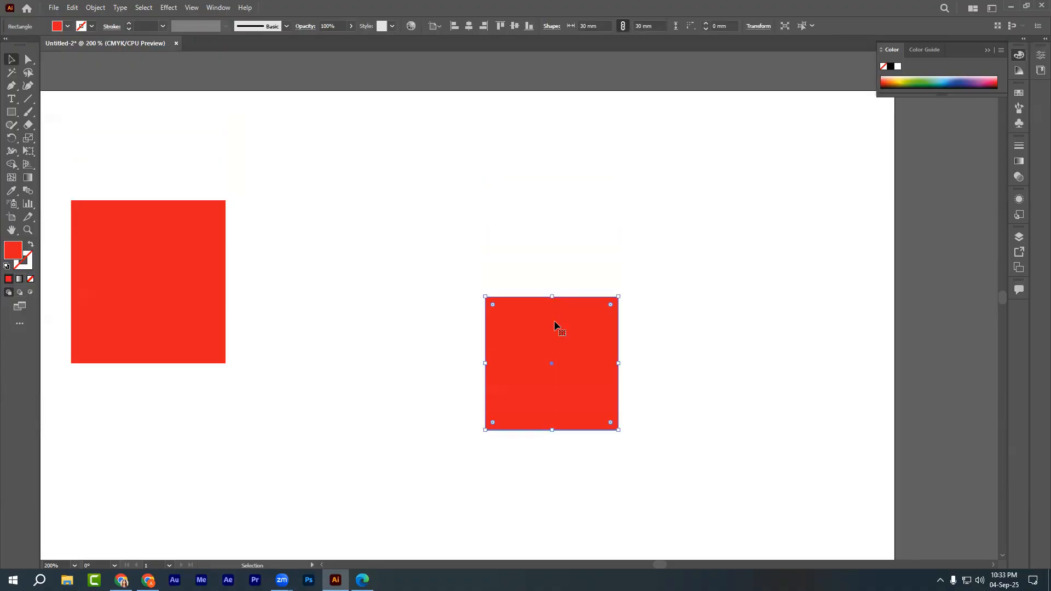
pyautogui.click(11, 112)
pyautogui.click(453, 215)
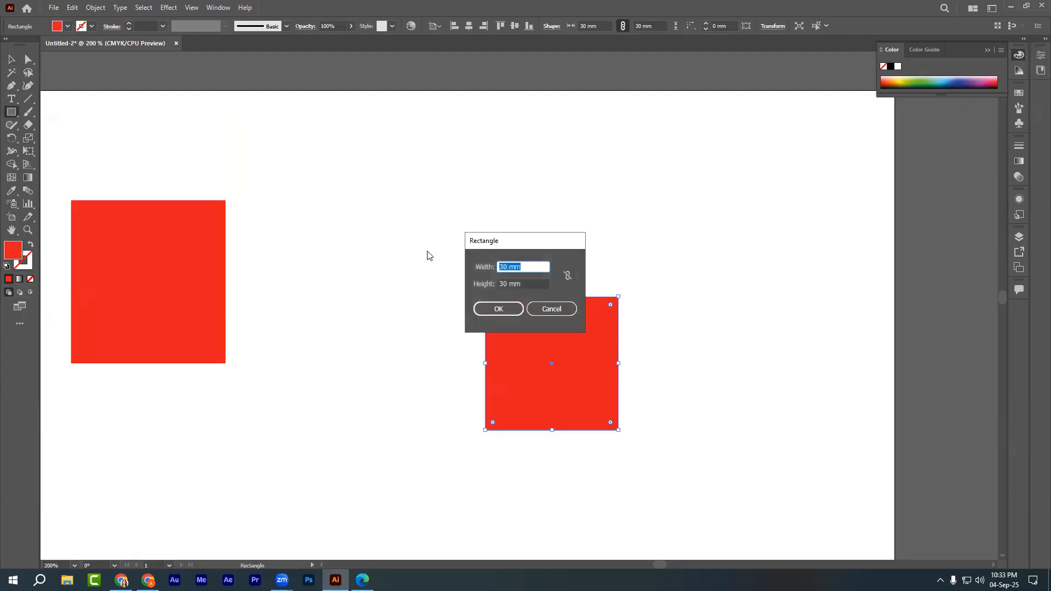
pyautogui.moveTo(488, 243); pyautogui.dragTo(441, 161)
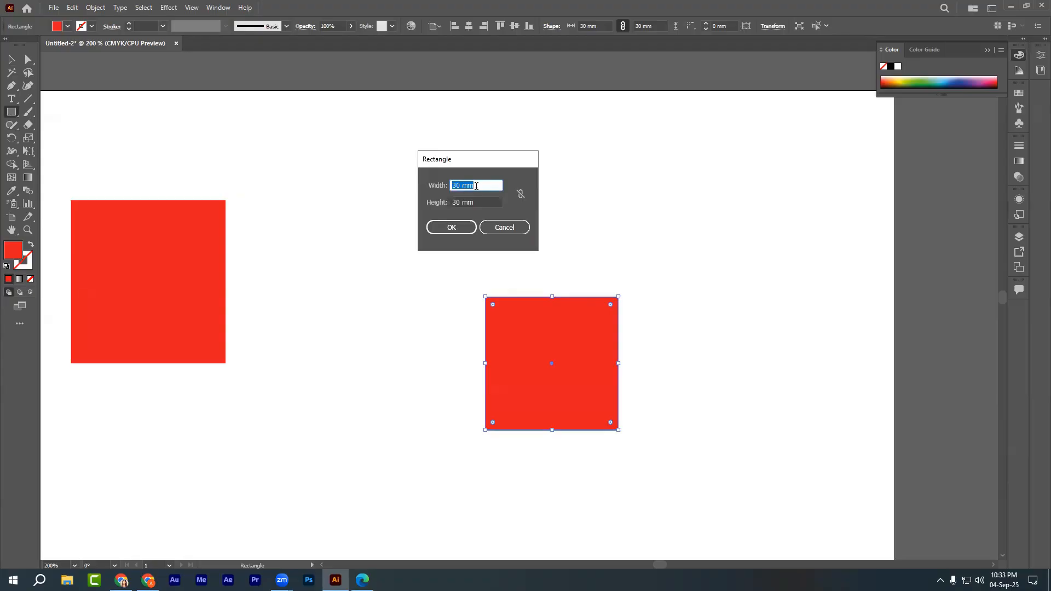
pyautogui.click(511, 233)
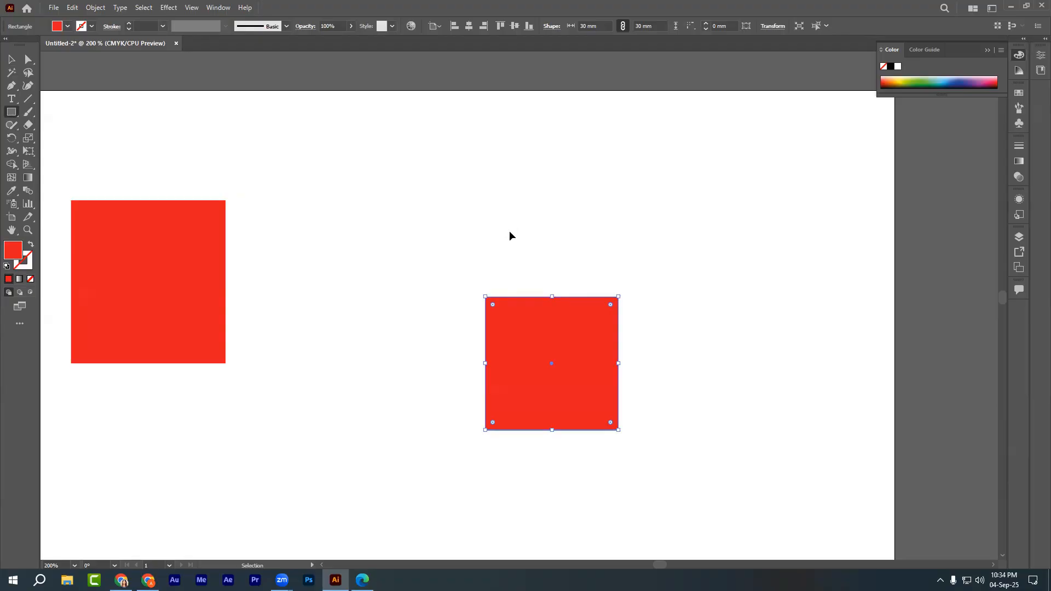
# Show the rulers around the document.
pyautogui.hotkey('ctrl', 'r')
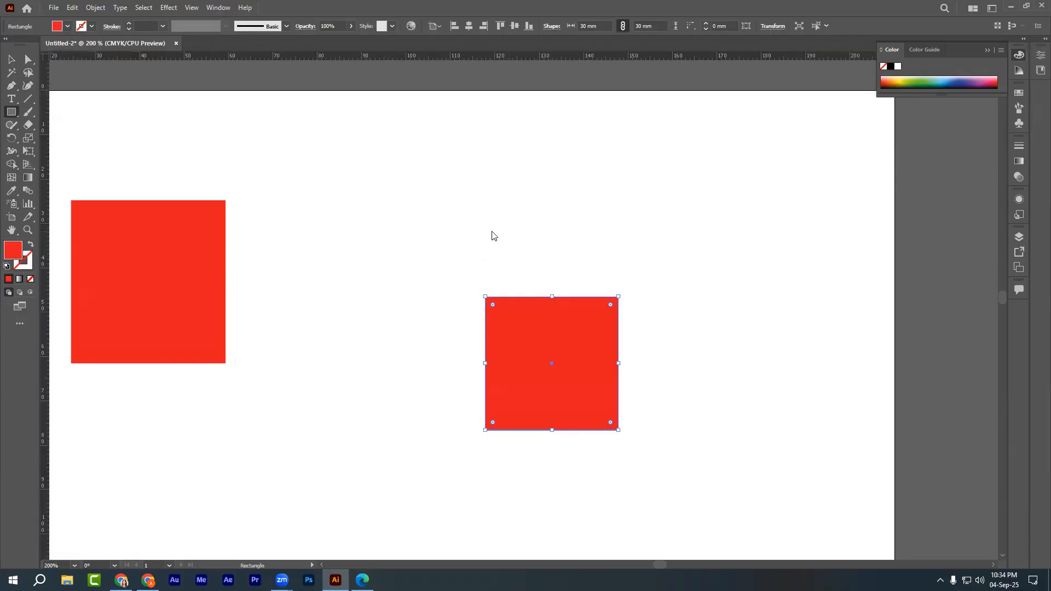
pyautogui.press('Print')
pyautogui.moveTo(198, 0); pyautogui.dragTo(901, 437)
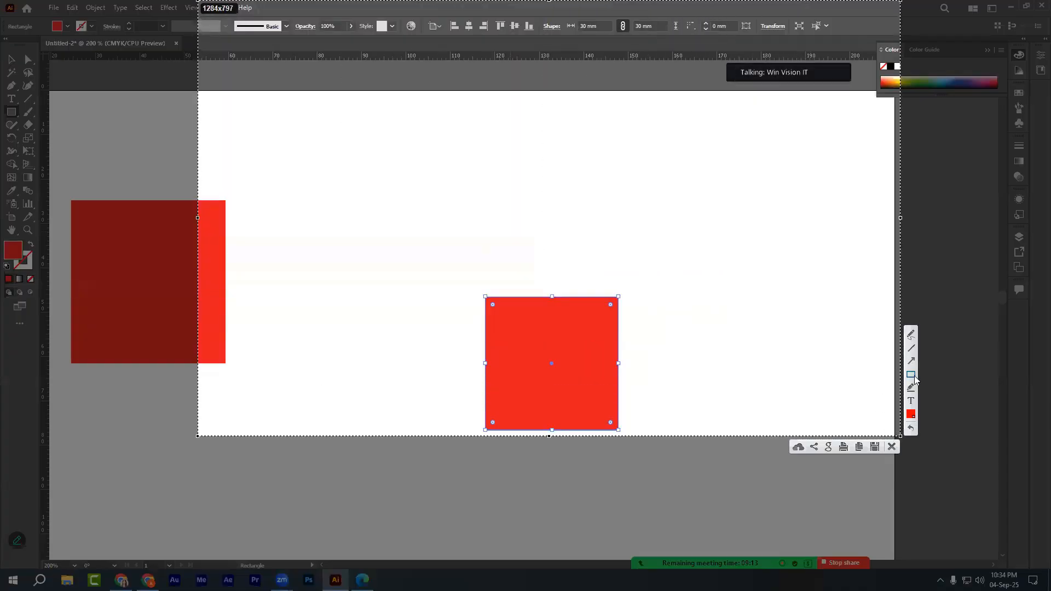
pyautogui.moveTo(376, 44)
pyautogui.mouseDown()
pyautogui.moveTo(481, 113)
pyautogui.moveTo(570, 140)
pyautogui.mouseUp()
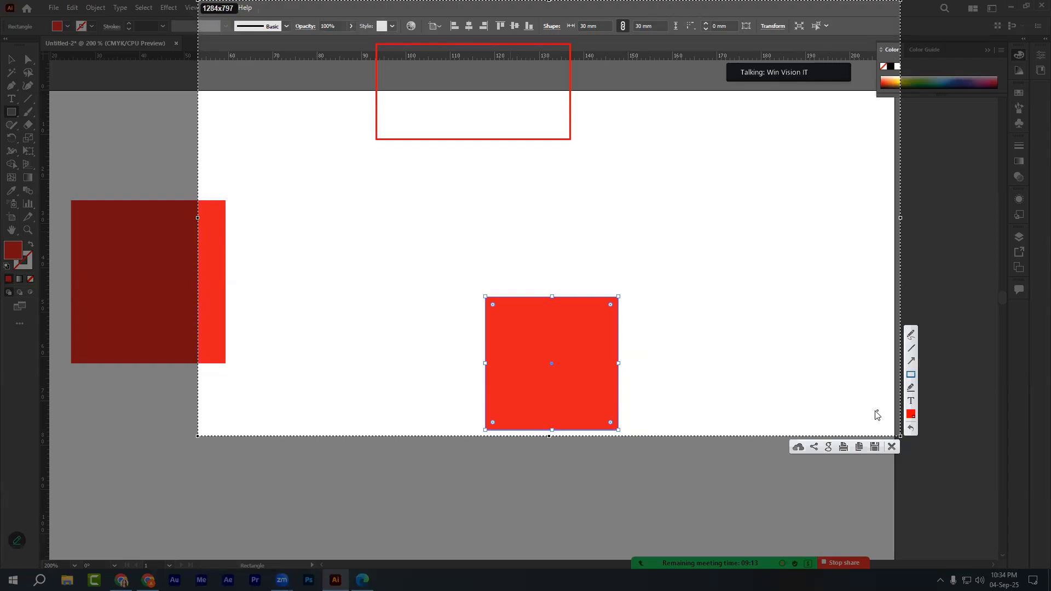
pyautogui.click(892, 447)
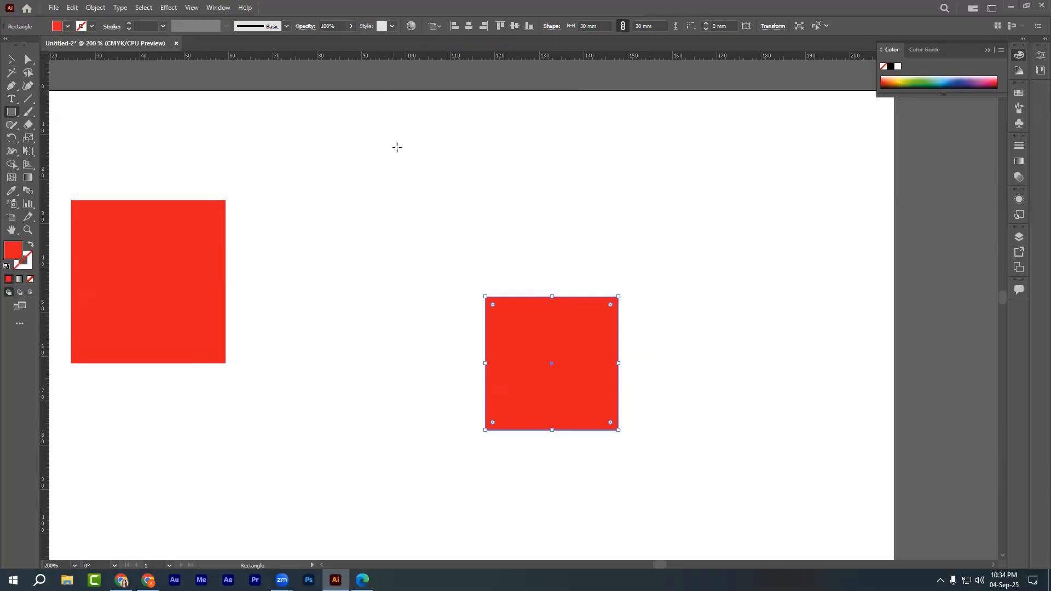
# Change the ruler units to inches.
pyautogui.rightClick(394, 54)
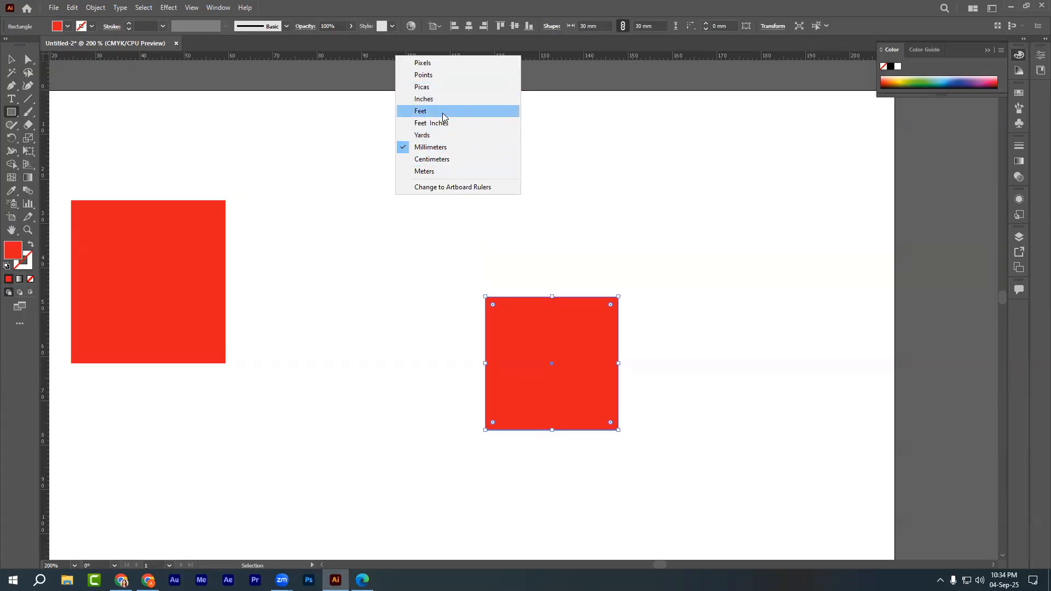
pyautogui.click(424, 99)
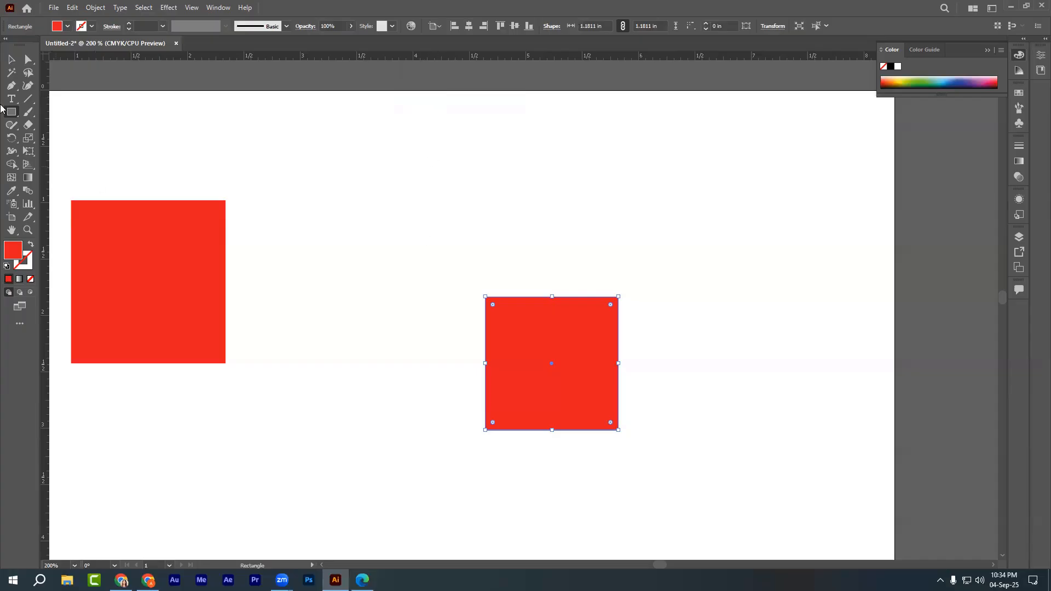
# Create a rectangle with an exact width of 36 in and height of 36 in, starting in the upper-middle part of the artboard.
pyautogui.click(455, 176)
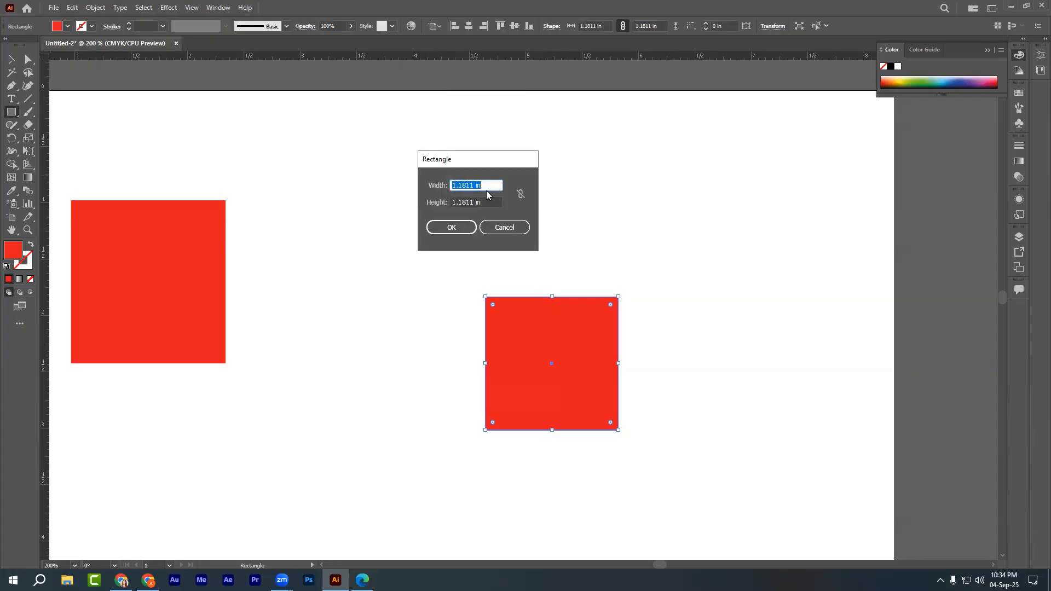
pyautogui.write('36')
pyautogui.press('Tab')
pyautogui.write('3')
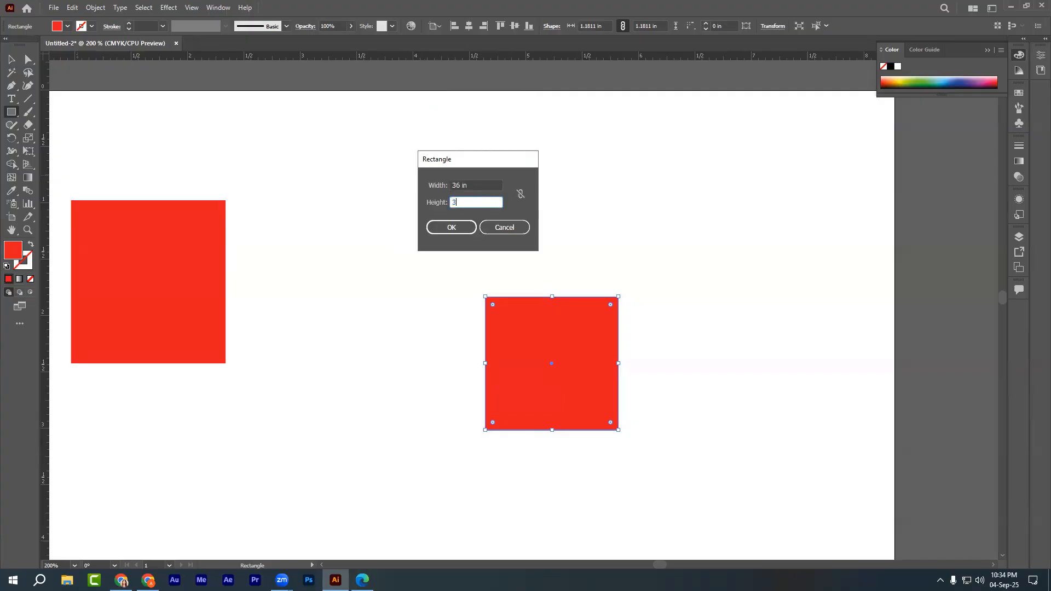
pyautogui.write('6')
pyautogui.click(445, 226)
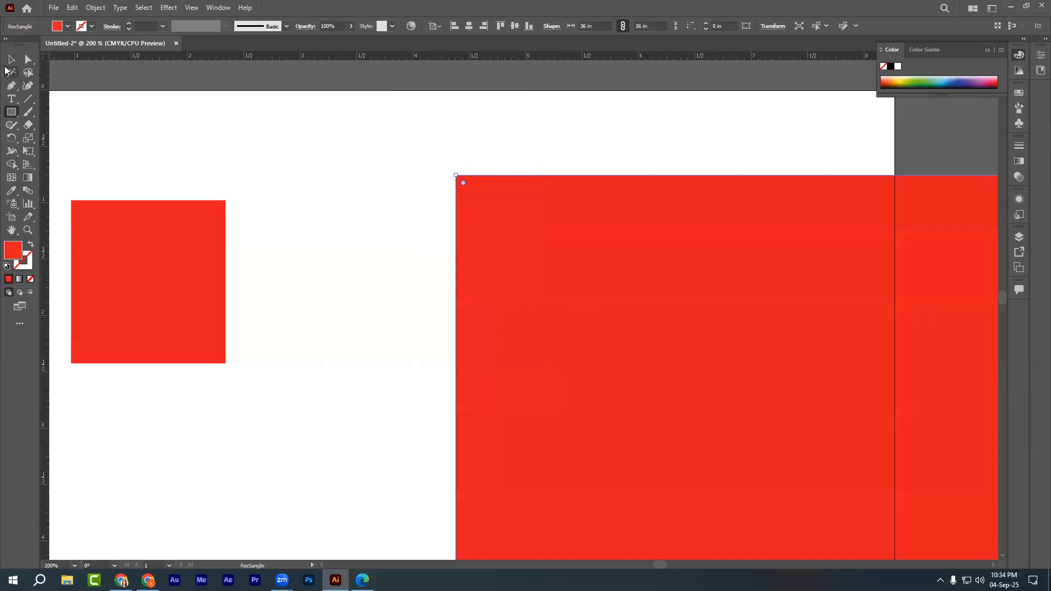
# Move the 36 in square about 29 in to the right, clear of the artboard, and deselect it.
pyautogui.click(10, 61)
pyautogui.hotkey('ctrl', 'alt', '0')
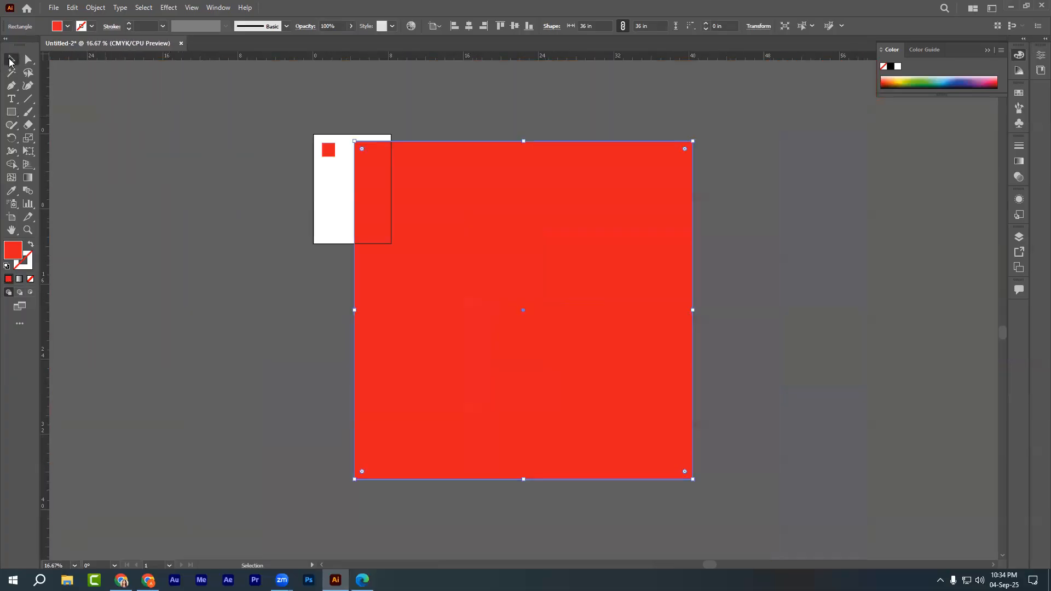
pyautogui.moveTo(450, 300); pyautogui.dragTo(643, 310)
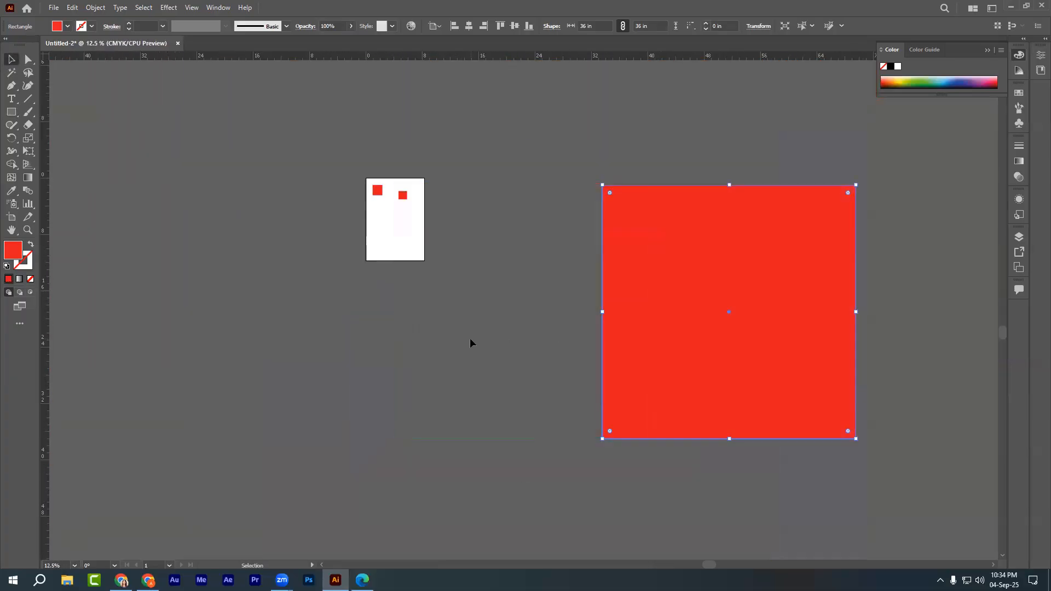
pyautogui.hotkey('ctrl', '=')
pyautogui.click(274, 306)
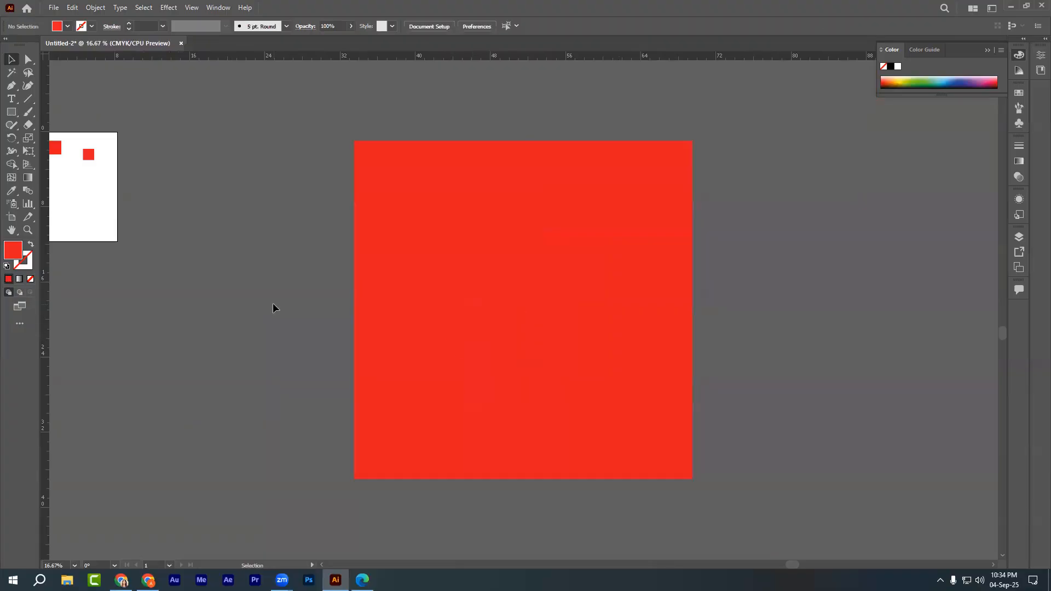
# Try shrinking the large square from its upper-right corner and from its right side, undoing each resize.
pyautogui.click(604, 323)
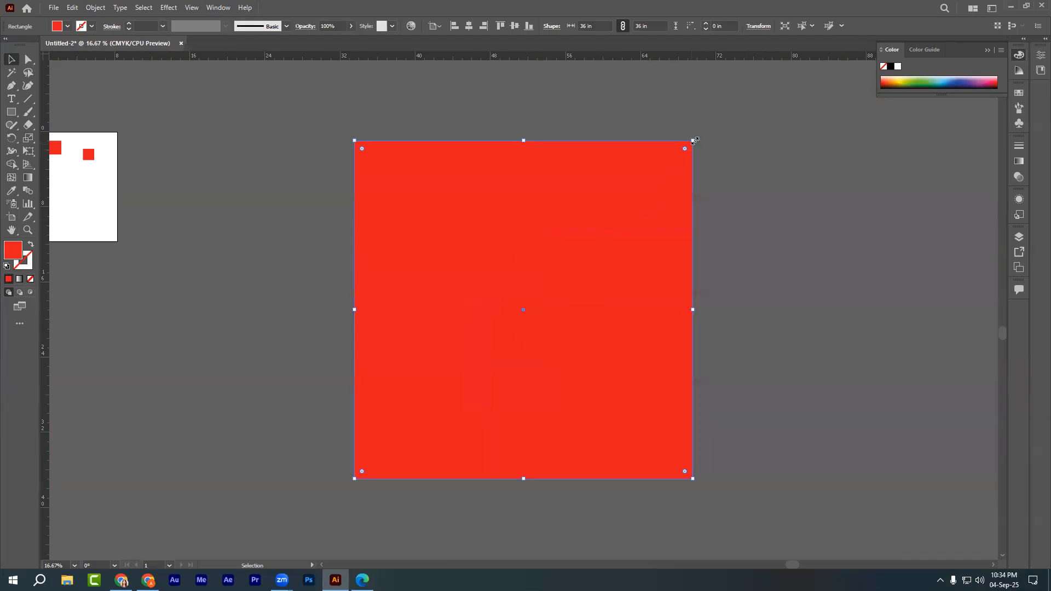
pyautogui.moveTo(693, 141); pyautogui.dragTo(489, 400)
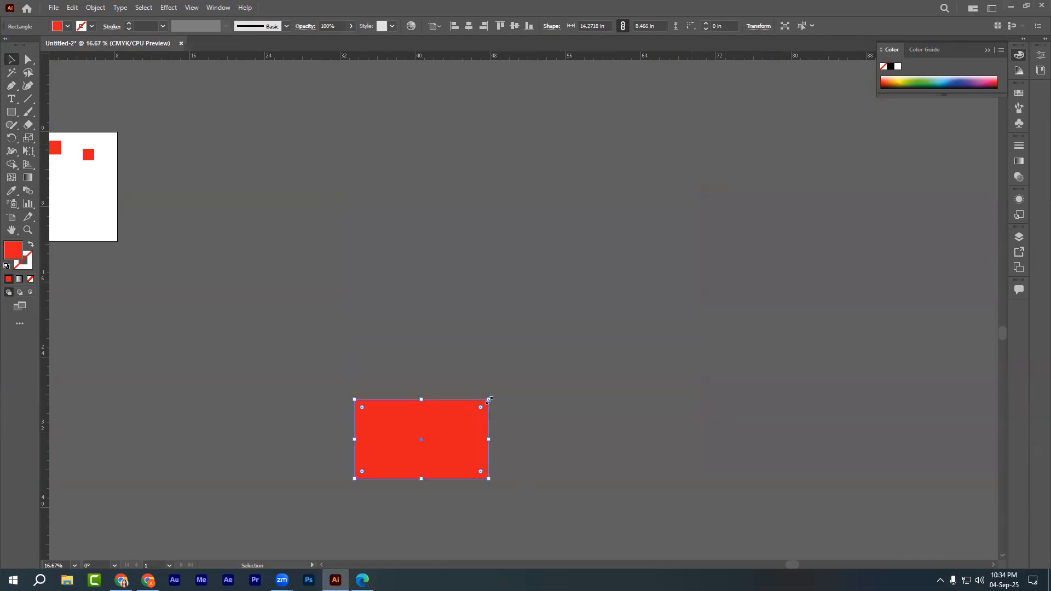
pyautogui.hotkey('ctrl', 'z')
pyautogui.moveTo(692, 308); pyautogui.dragTo(430, 335)
pyautogui.hotkey('ctrl', 'z')
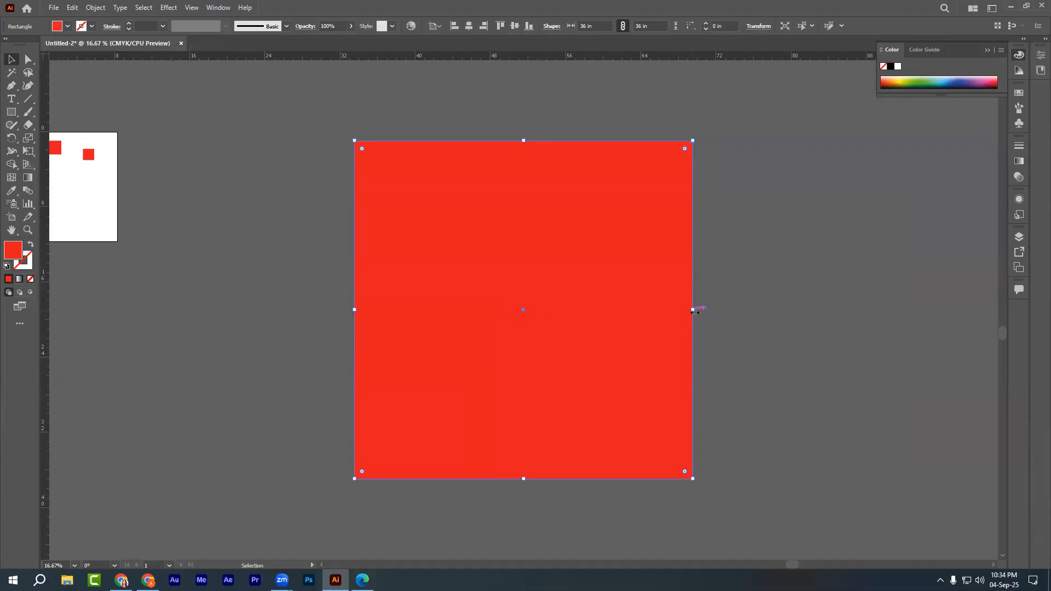
# Narrow the large square from both sides to about 15 in wide and move it next to the artboard's right edge.
pyautogui.moveTo(694, 310); pyautogui.dragTo(565, 312)
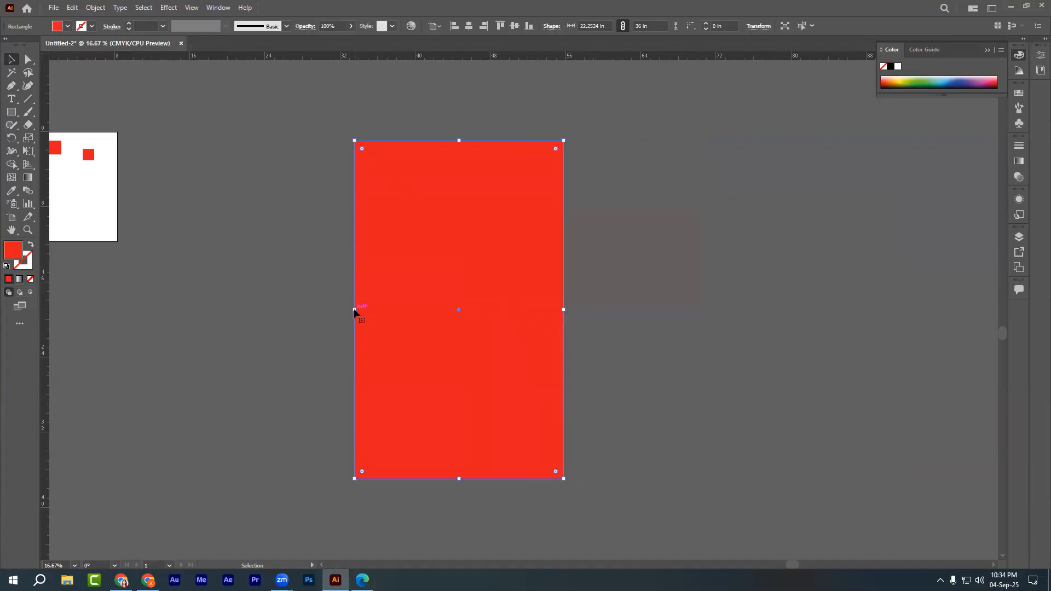
pyautogui.moveTo(353, 311); pyautogui.dragTo(423, 310)
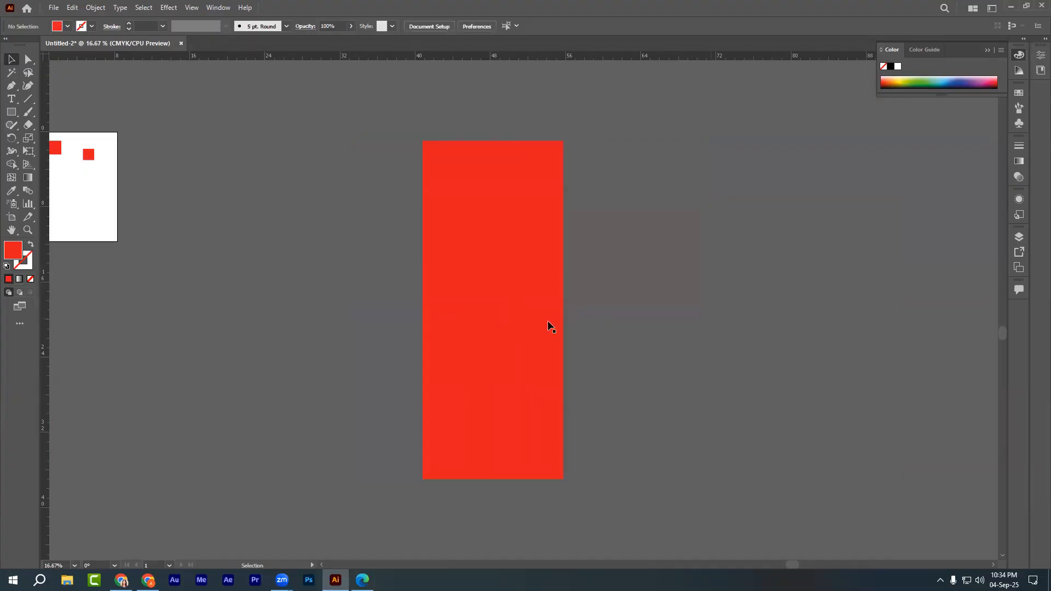
pyautogui.moveTo(539, 316); pyautogui.dragTo(241, 270)
pyautogui.moveTo(377, 308); pyautogui.dragTo(725, 394)
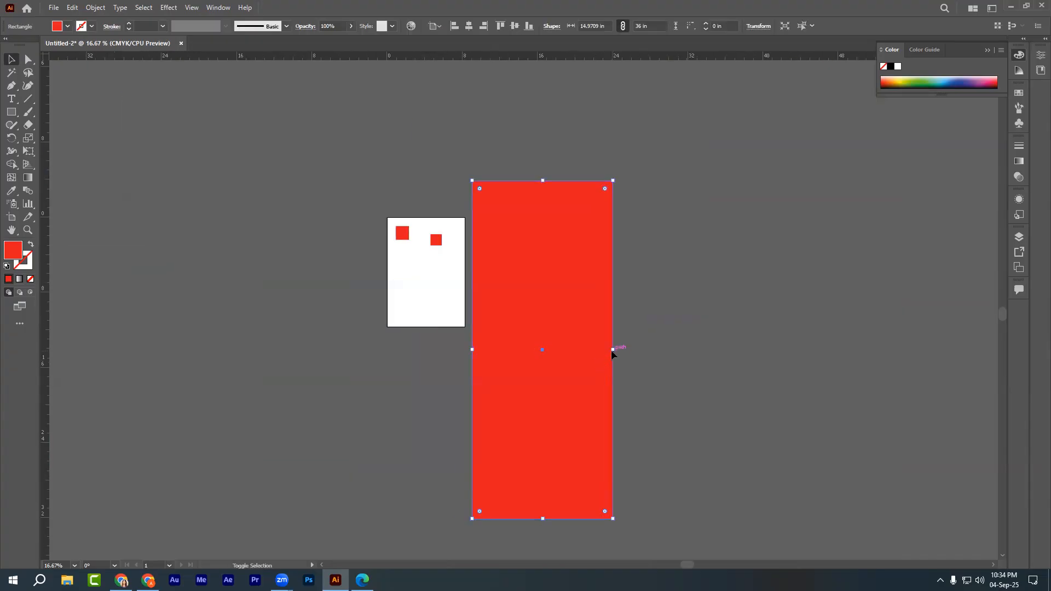
# Scale the tall rectangle down to about 1.1 by 2.7 in on the artboard and delete it.
pyautogui.moveTo(614, 350); pyautogui.dragTo(425, 295)
pyautogui.hotkey('ctrl', '1')
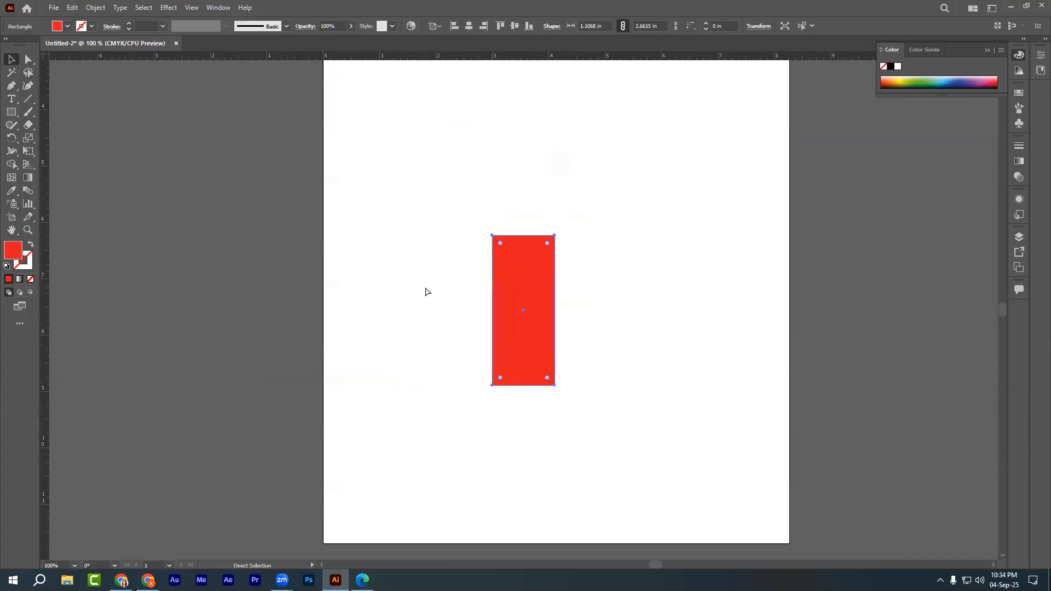
pyautogui.scroll(5, 416, 291)
pyautogui.moveTo(503, 492); pyautogui.dragTo(522, 255)
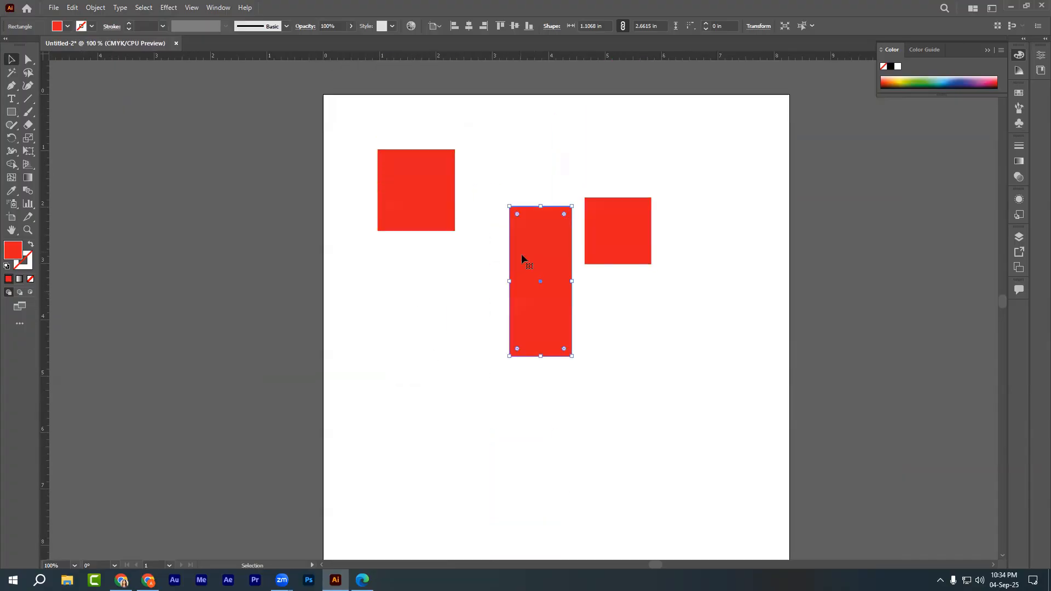
pyautogui.press('Delete')
# Move the smaller square close to the larger square's right side, round all its corners and deselect it.
pyautogui.click(422, 207)
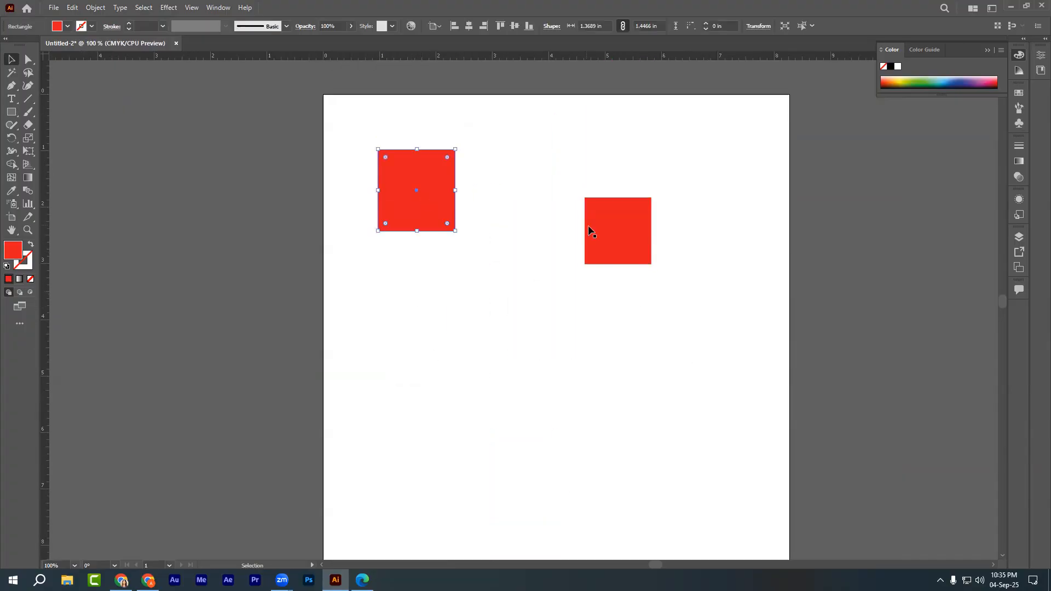
pyautogui.moveTo(617, 230); pyautogui.dragTo(523, 176)
pyautogui.click(626, 195)
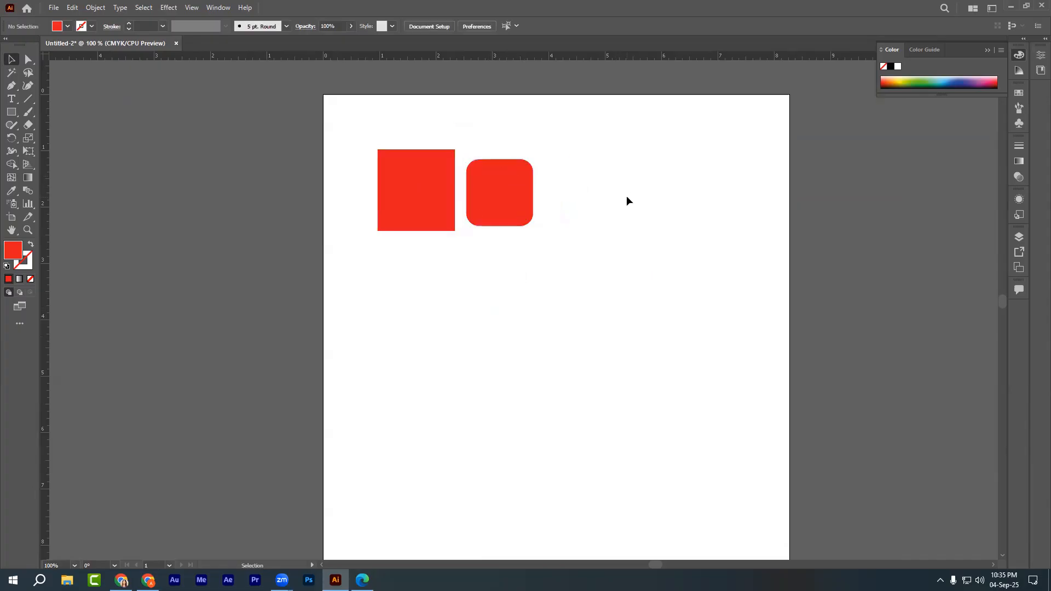
# Draw six freehand ellipses of varying proportions around the artboard, the widest about 2.8 by 2.2 in.
pyautogui.click(11, 112)
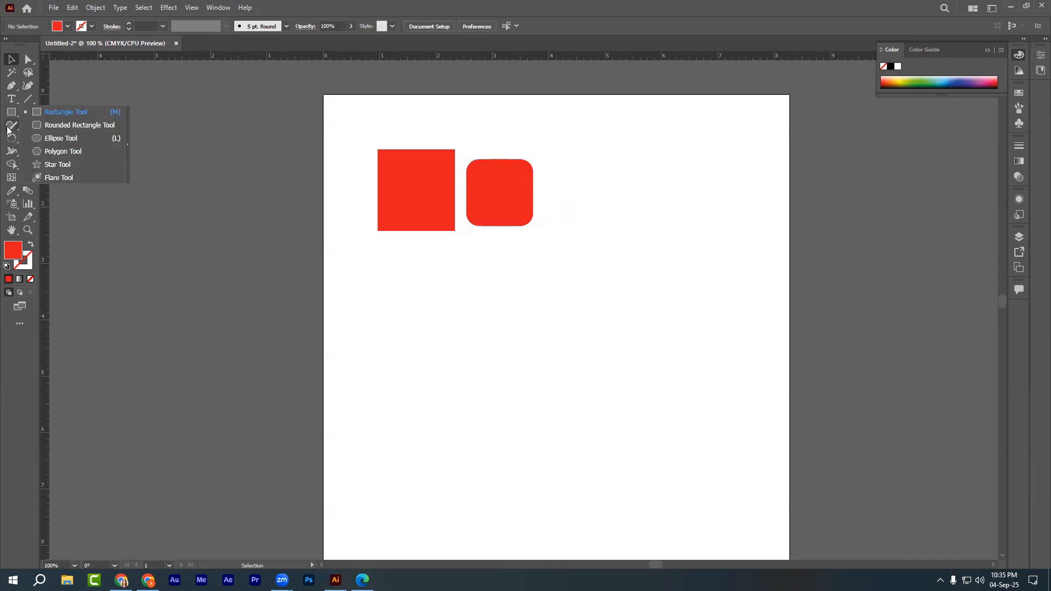
pyautogui.click(71, 140)
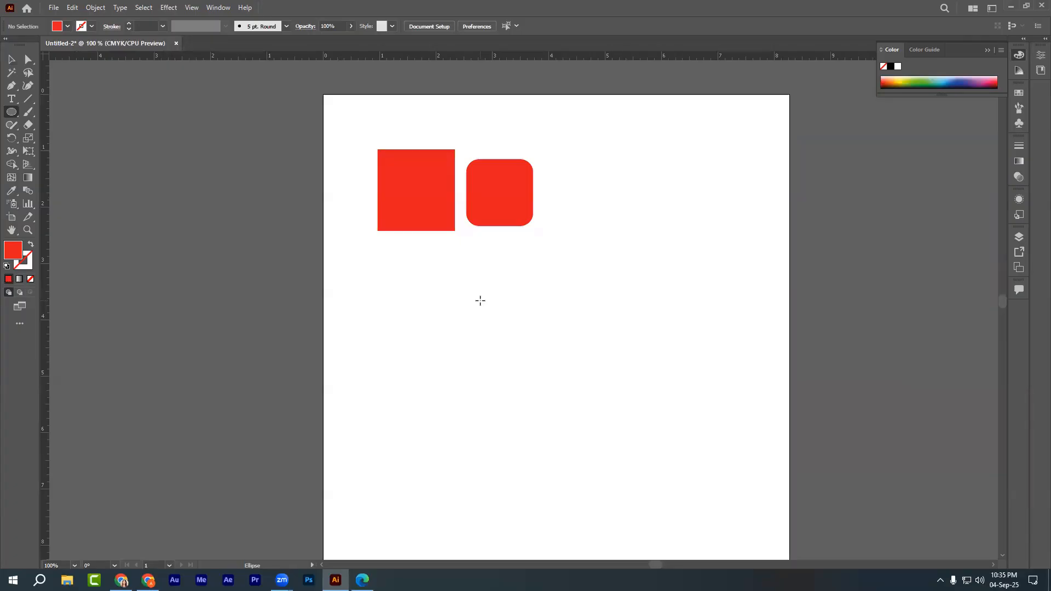
pyautogui.moveTo(480, 300)
pyautogui.mouseDown()
pyautogui.moveTo(662, 446)
pyautogui.moveTo(546, 359)
pyautogui.moveTo(526, 359)
pyautogui.moveTo(681, 404)
pyautogui.moveTo(287, 386)
pyautogui.moveTo(613, 432)
pyautogui.moveTo(499, 469)
pyautogui.mouseUp()
pyautogui.moveTo(565, 301); pyautogui.dragTo(724, 424)
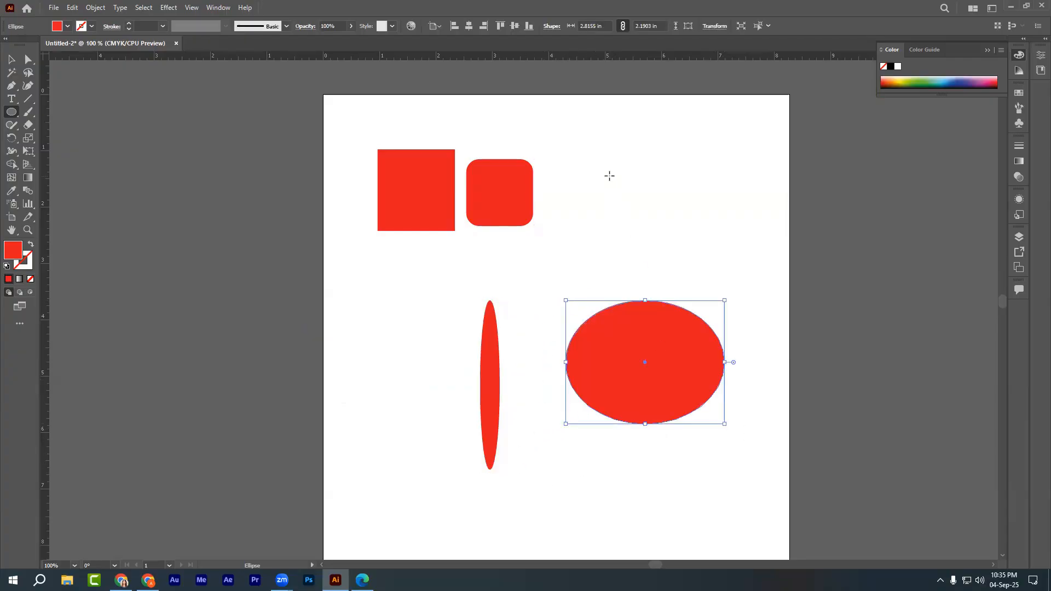
pyautogui.moveTo(609, 176); pyautogui.dragTo(660, 270)
pyautogui.moveTo(540, 126); pyautogui.dragTo(566, 218)
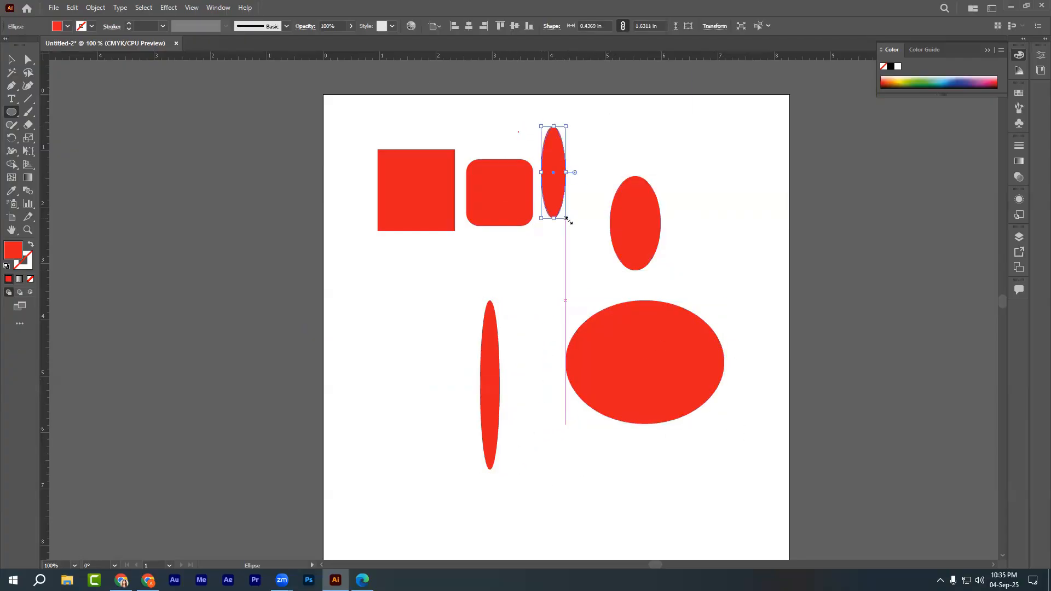
pyautogui.moveTo(314, 267); pyautogui.dragTo(359, 368)
pyautogui.moveTo(449, 280); pyautogui.dragTo(466, 339)
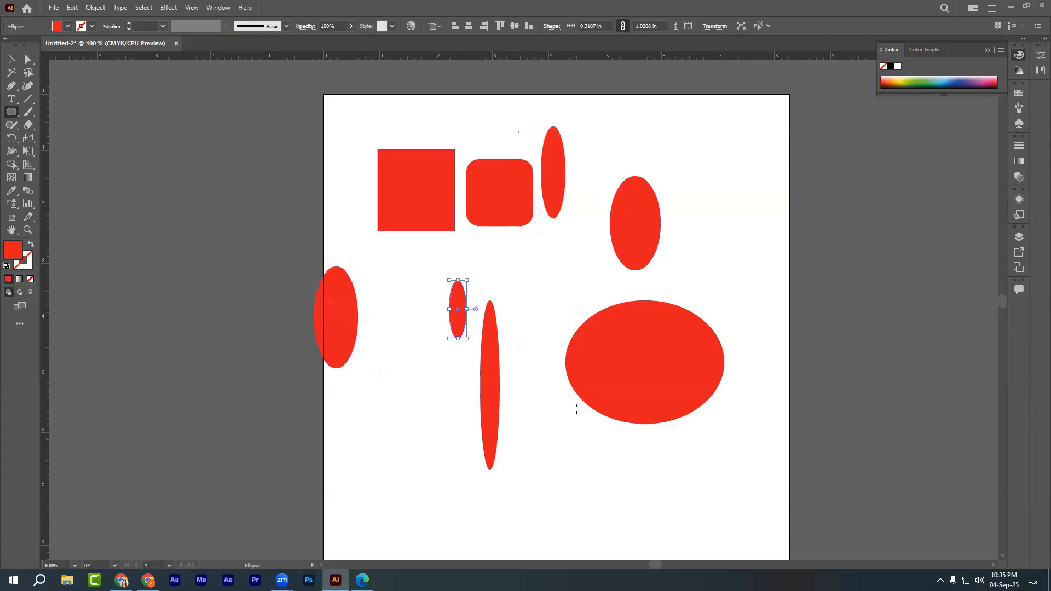
# Delete all the freehand ellipses, keeping the square and the rounded square.
pyautogui.click(11, 59)
pyautogui.click(346, 385)
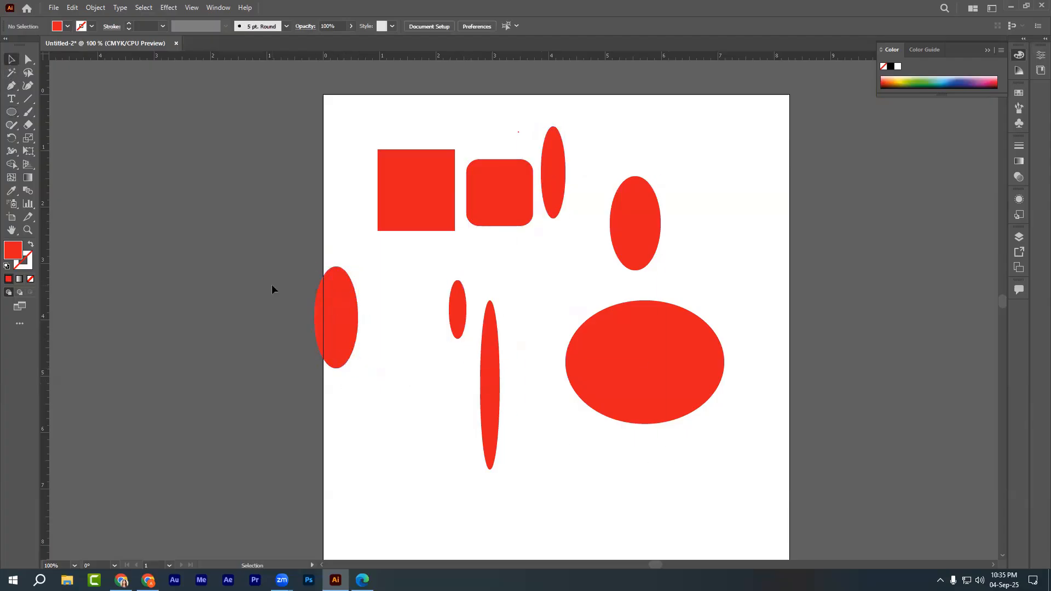
pyautogui.moveTo(272, 286); pyautogui.dragTo(730, 476)
pyautogui.moveTo(677, 333); pyautogui.dragTo(554, 185)
pyautogui.press('Delete')
# Draw a circle about 1.53 in in diameter to the right of the rounded square.
pyautogui.hotkey('ctrl', '+')
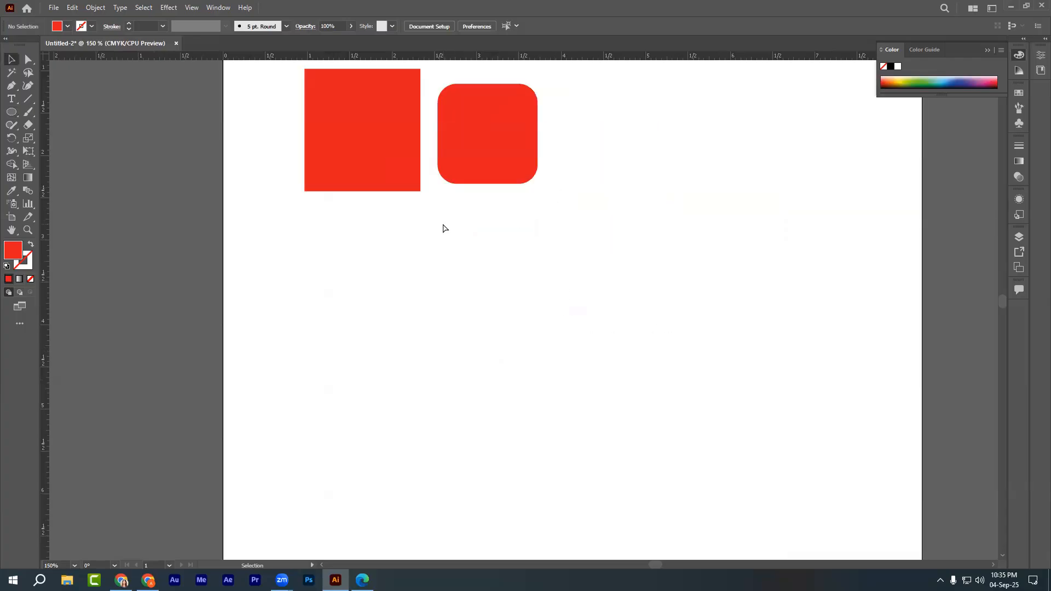
pyautogui.hotkey('ctrl', '+')
pyautogui.moveTo(556, 340); pyautogui.dragTo(512, 519)
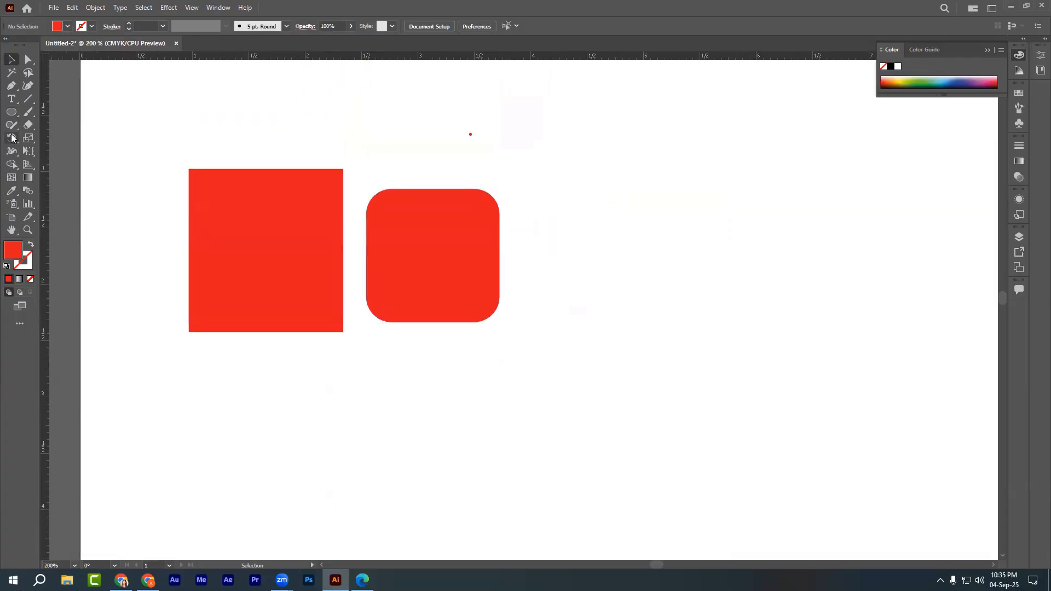
pyautogui.moveTo(11, 112); pyautogui.dragTo(61, 140)
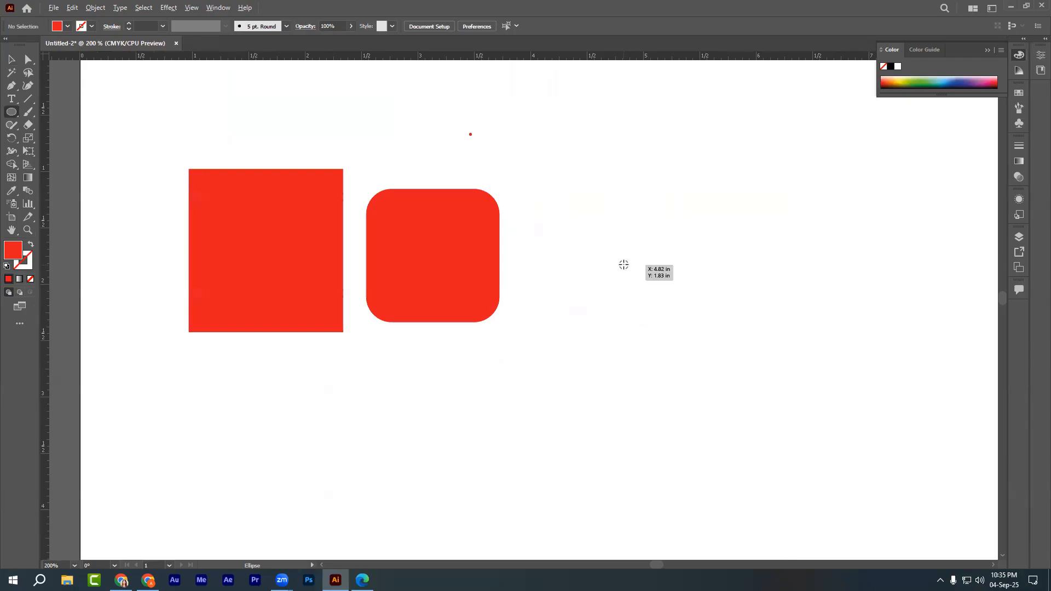
pyautogui.moveTo(623, 261); pyautogui.dragTo(678, 348)
pyautogui.click(12, 60)
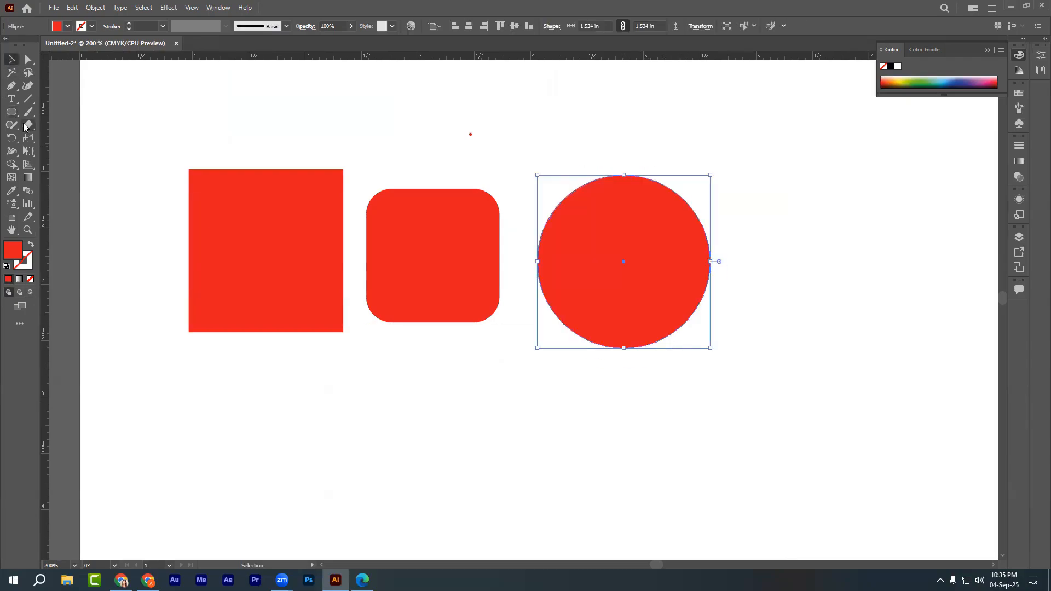
# Create a second circle with an exact width and height of 1.534 in below the first circle.
pyautogui.click(11, 112)
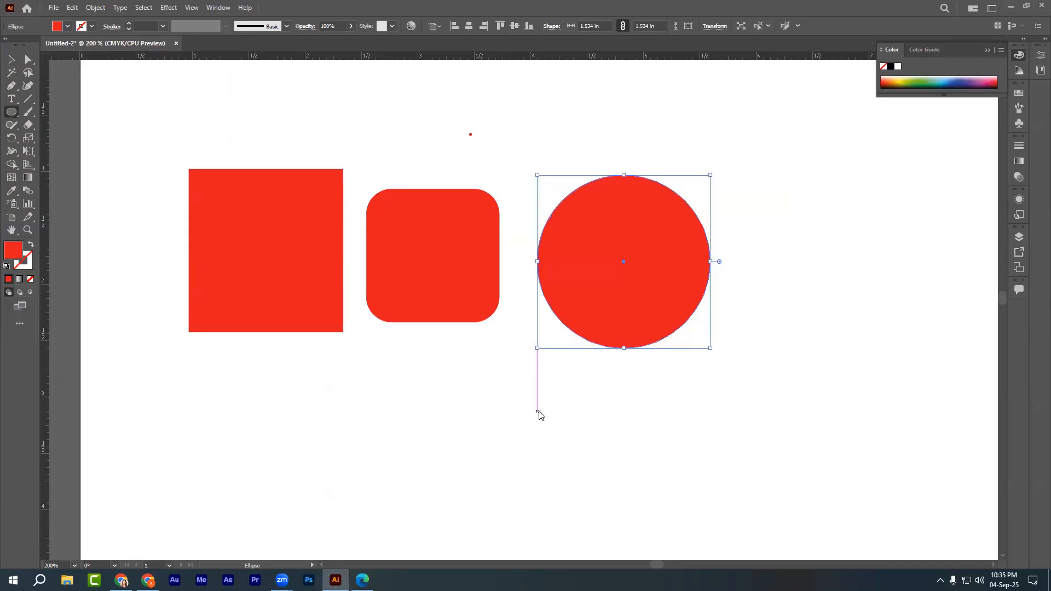
pyautogui.click(537, 411)
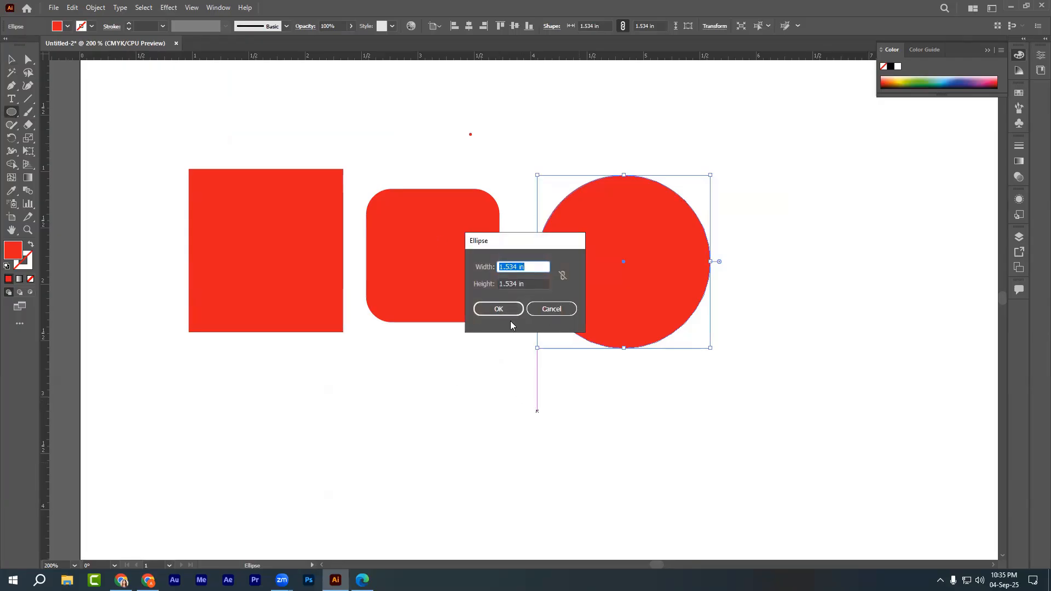
pyautogui.click(498, 308)
pyautogui.scroll(-2, 613, 452)
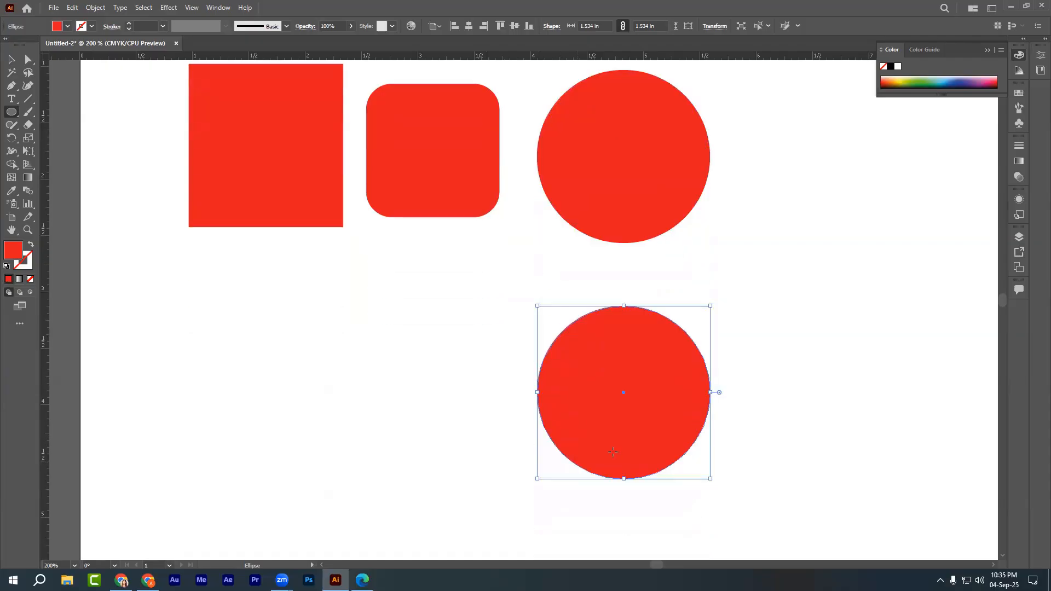
# Move the second circle about 1.6 in left, under the rounded square, and delete it.
pyautogui.click(11, 59)
pyautogui.moveTo(670, 354); pyautogui.dragTo(486, 312)
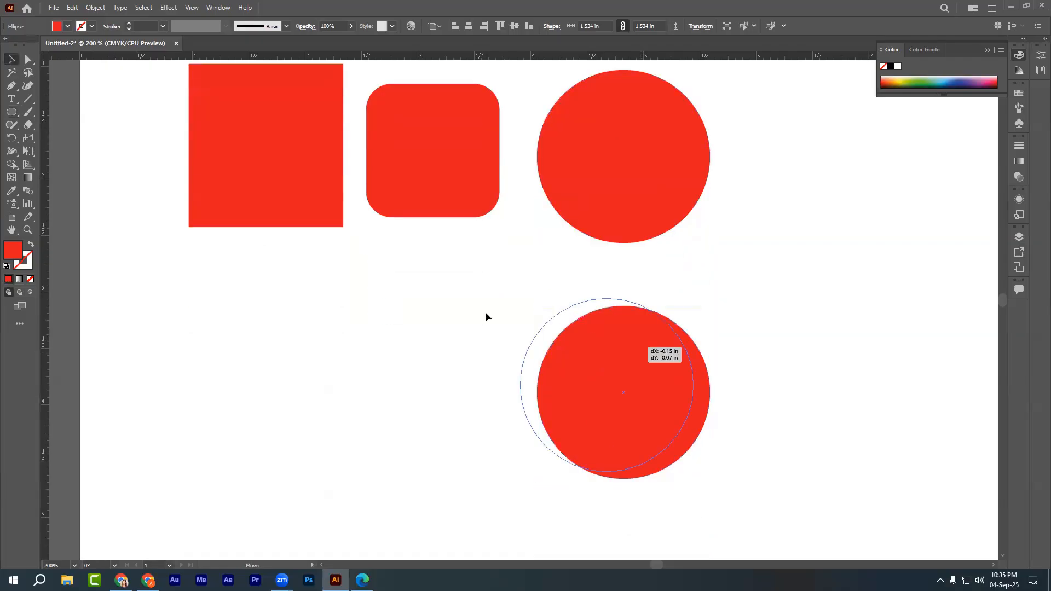
pyautogui.scroll(1, 682, 351)
pyautogui.click(676, 378)
pyautogui.scroll(2, 412, 423)
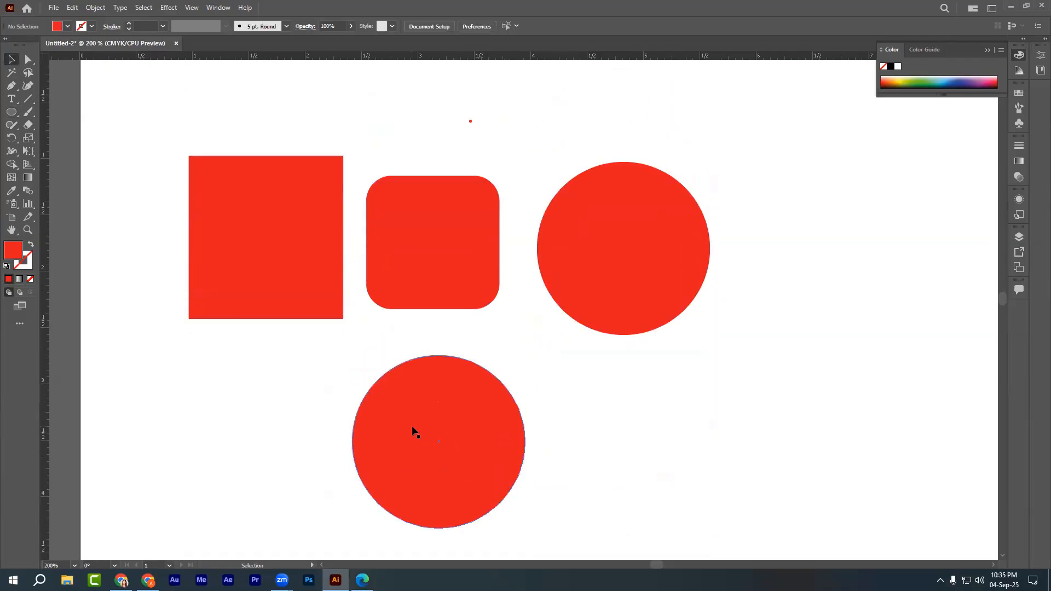
pyautogui.click(428, 459)
pyautogui.press('Delete')
pyautogui.scroll(-1, 617, 269)
# Fill the remaining circle with blue, picking color 1200ff, and deselect it.
pyautogui.click(619, 268)
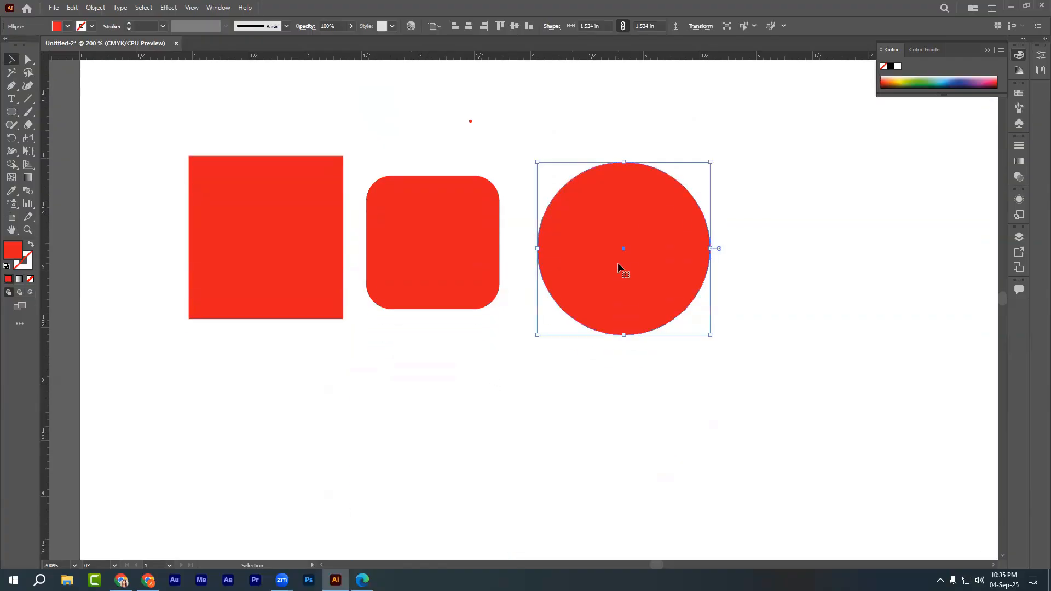
pyautogui.doubleClick(6, 251)
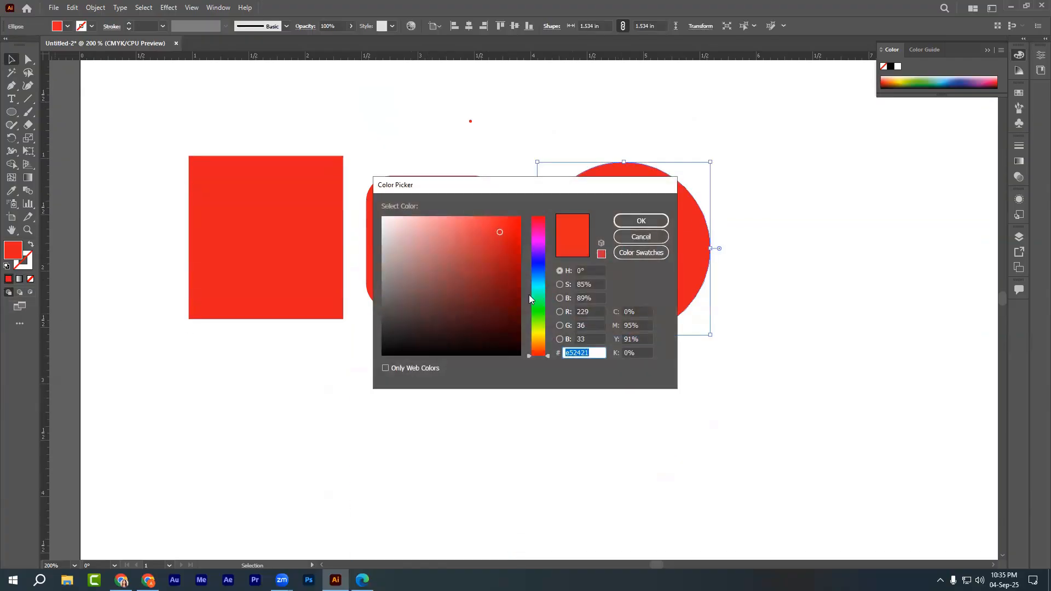
pyautogui.click(540, 270)
pyautogui.moveTo(540, 271); pyautogui.dragTo(540, 260)
pyautogui.click(519, 218)
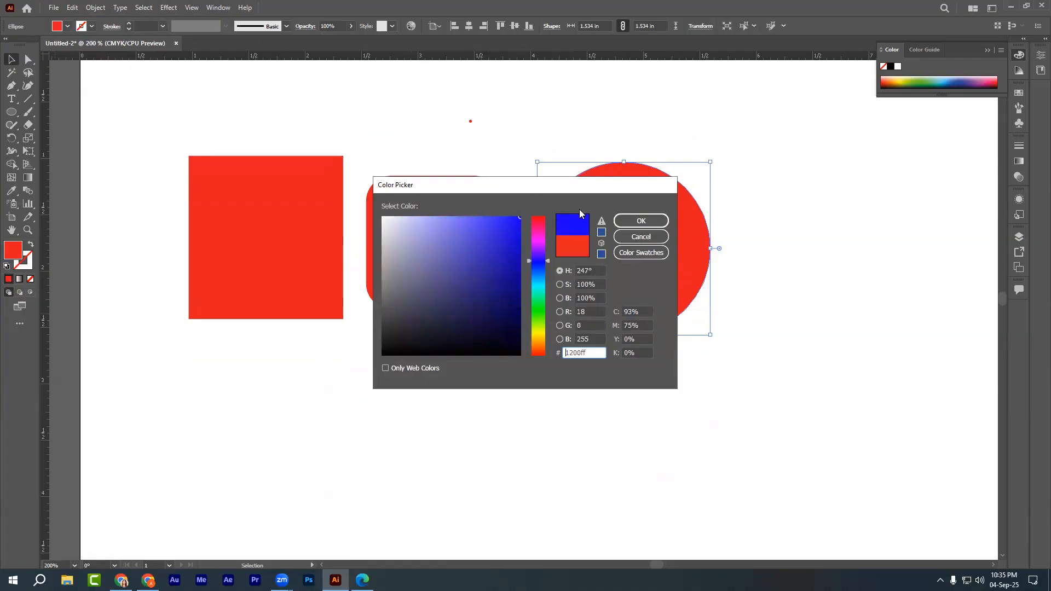
pyautogui.click(641, 222)
pyautogui.click(514, 392)
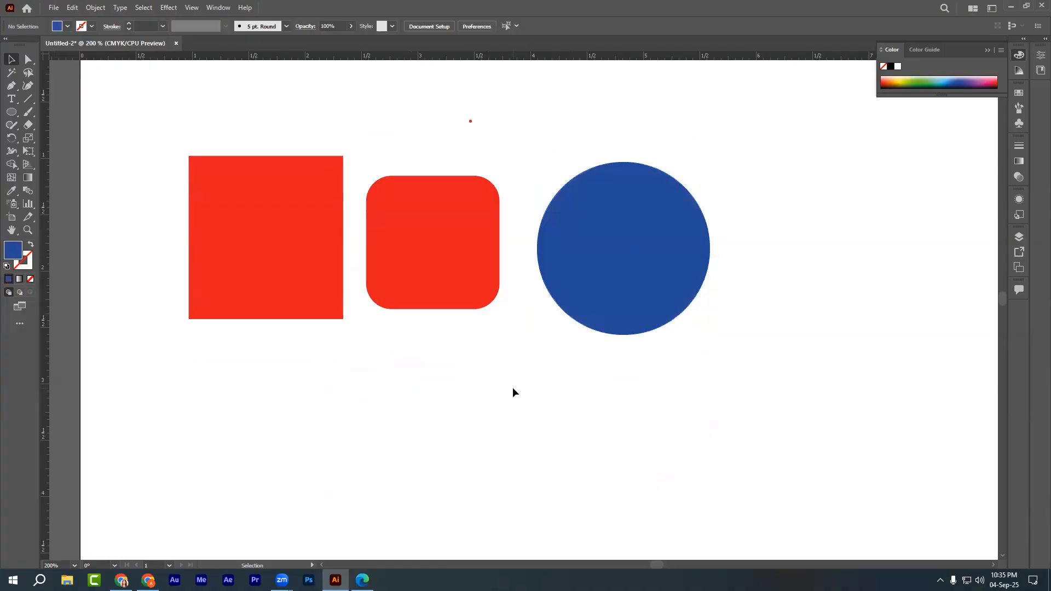
# Stretch the blue circle downward into an ellipse about 2.61 in tall, then shift it up toward the rounded square.
pyautogui.hotkey('ctrl', '-')
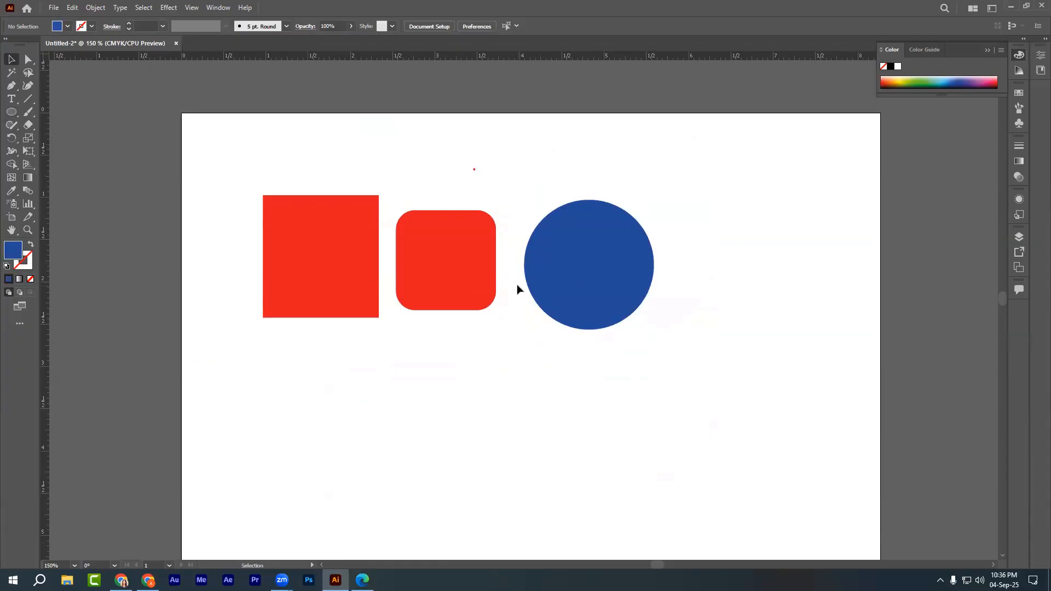
pyautogui.click(601, 248)
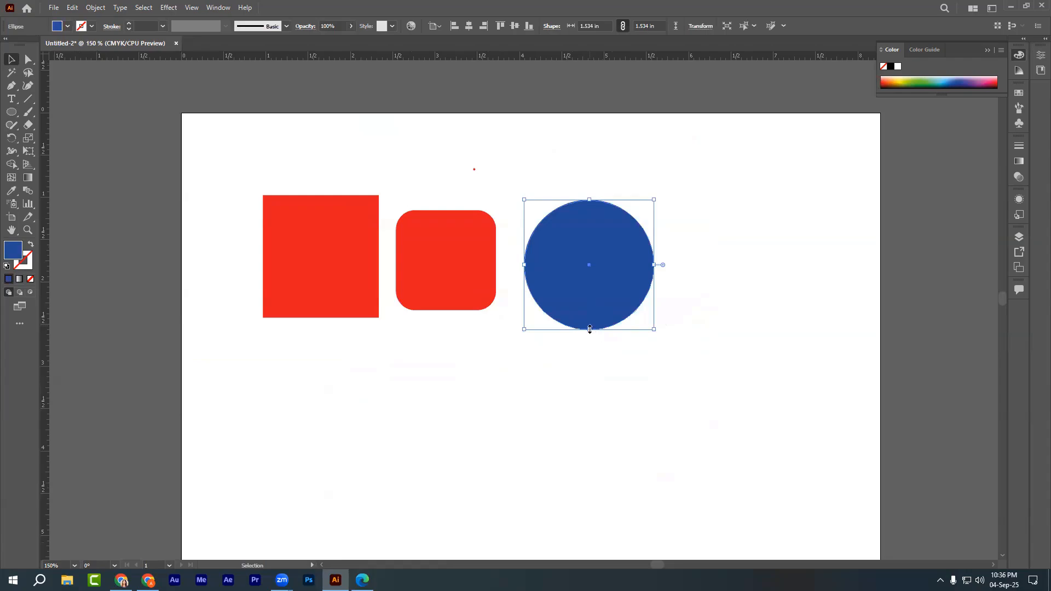
pyautogui.moveTo(589, 329); pyautogui.dragTo(589, 422)
pyautogui.click(752, 383)
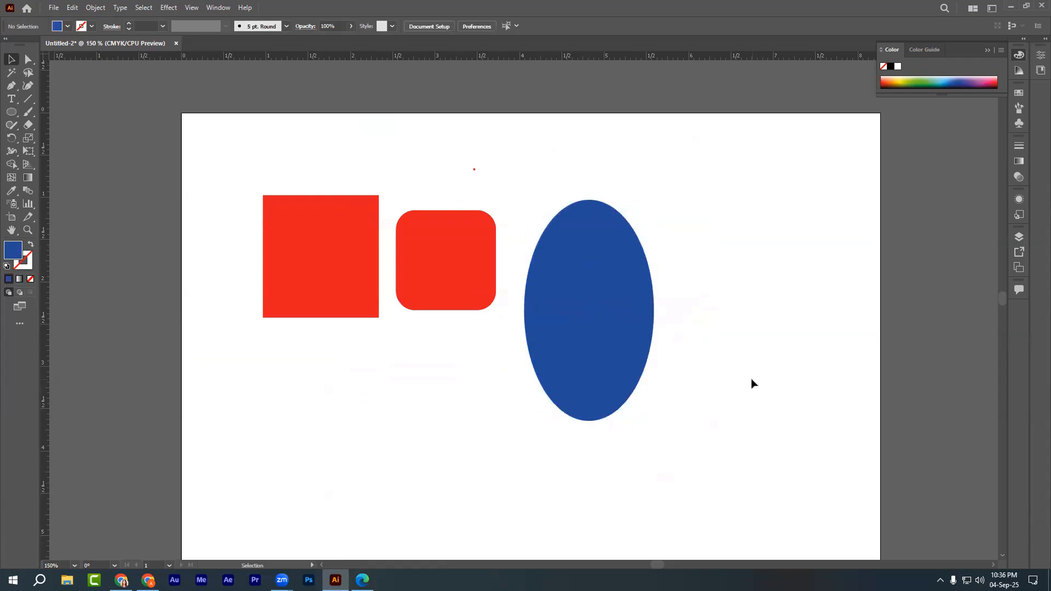
pyautogui.click(597, 317)
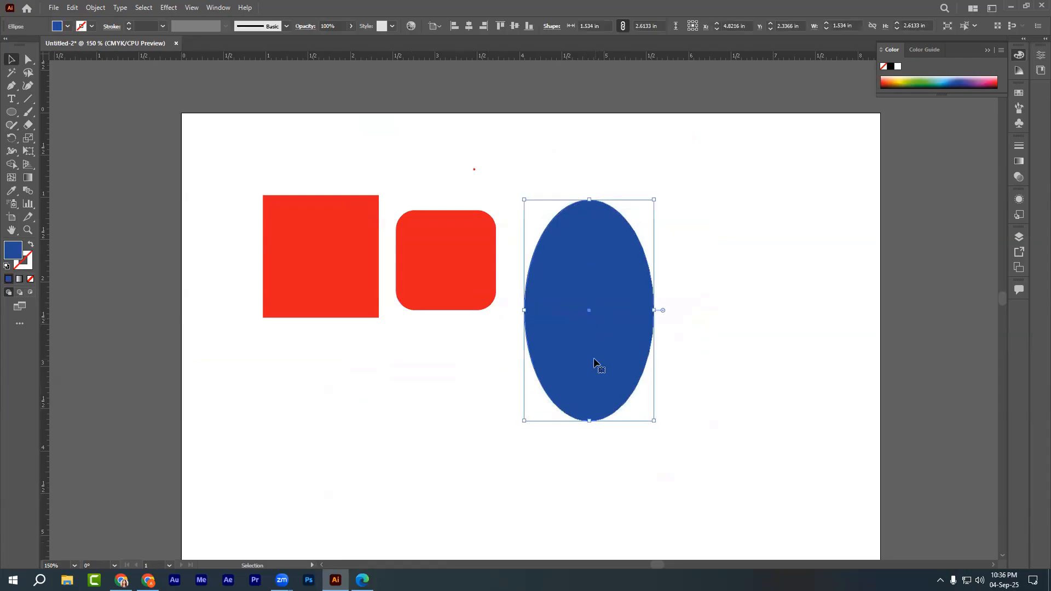
pyautogui.moveTo(594, 363); pyautogui.dragTo(572, 333)
pyautogui.click(696, 344)
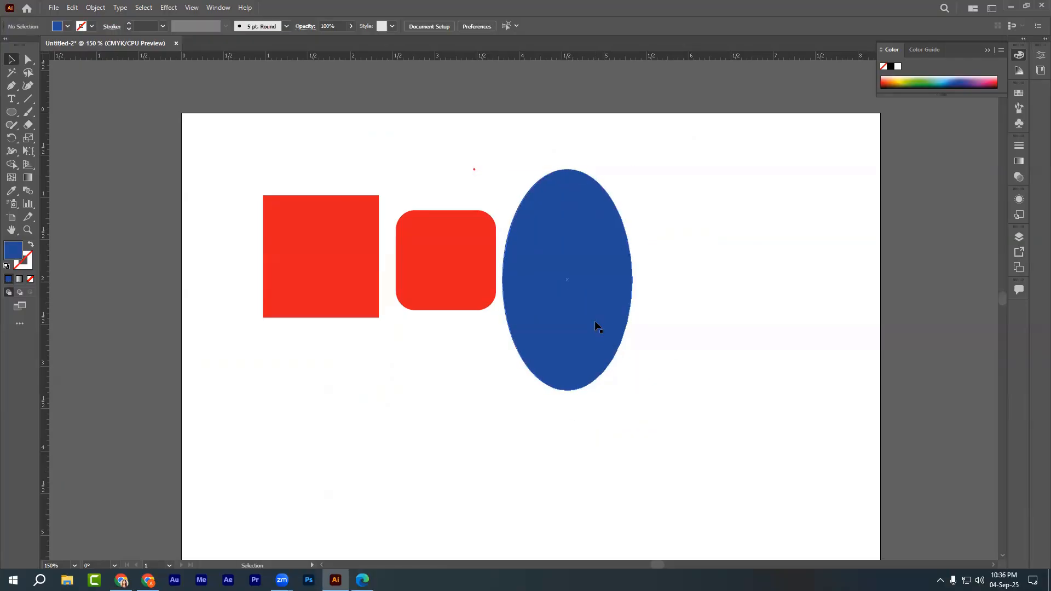
# Undo the move and the stretch of the blue ellipse and deselect it.
pyautogui.press('a')
pyautogui.hotkey('ctrl', 'z')
pyautogui.hotkey('ctrl', 'z')
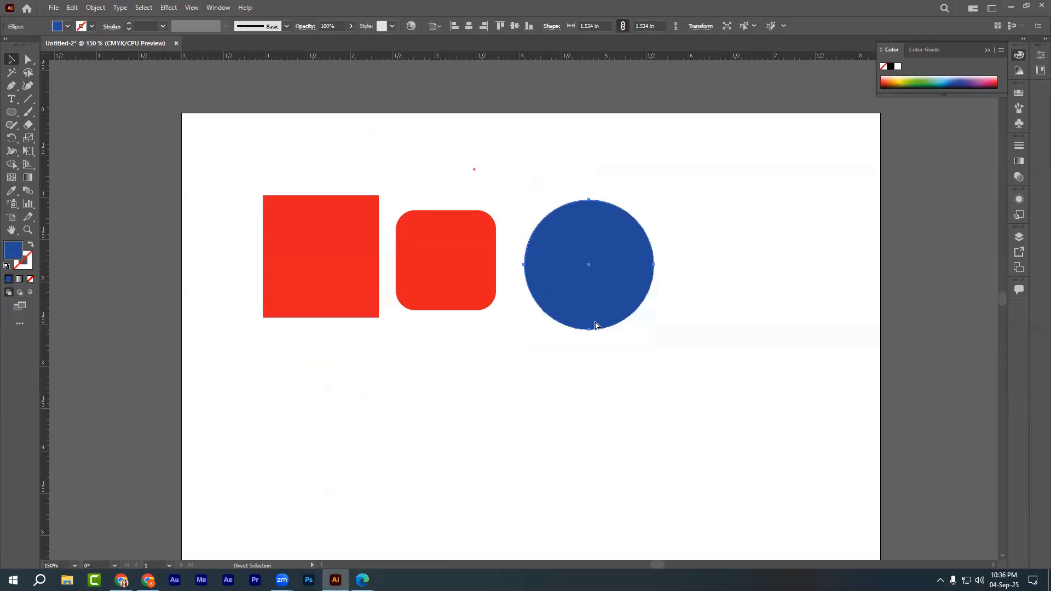
pyautogui.click(454, 382)
# Draw a hexagon about 1.69 in wide and 1.94 in tall and move it to the right of the blue circle.
pyautogui.click(11, 112)
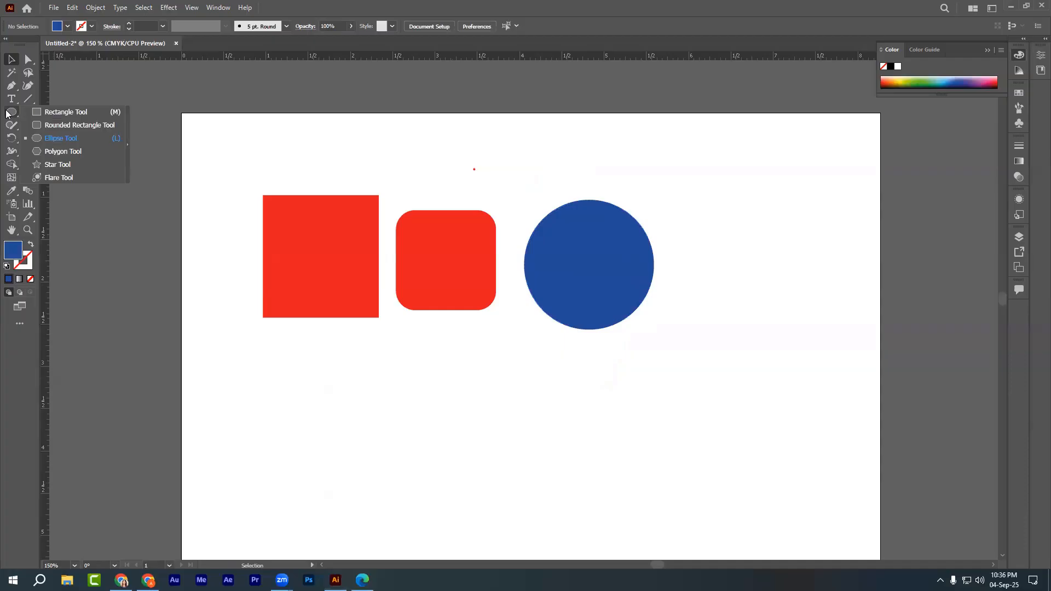
pyautogui.click(57, 152)
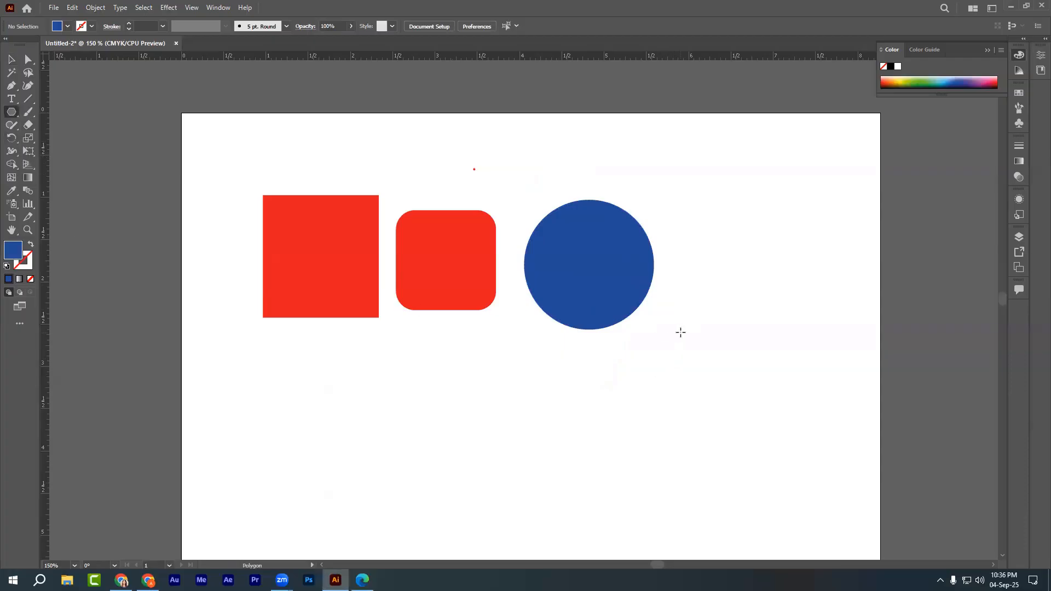
pyautogui.moveTo(681, 332); pyautogui.dragTo(751, 375)
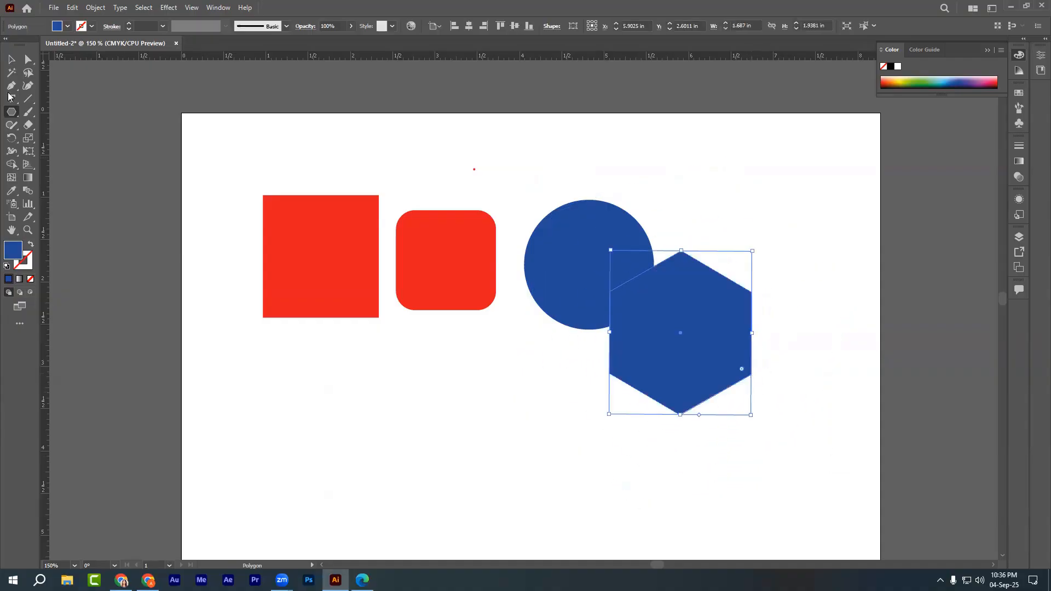
pyautogui.click(11, 59)
pyautogui.moveTo(634, 346); pyautogui.dragTo(718, 290)
pyautogui.click(682, 400)
pyautogui.scroll(-2, 674, 394)
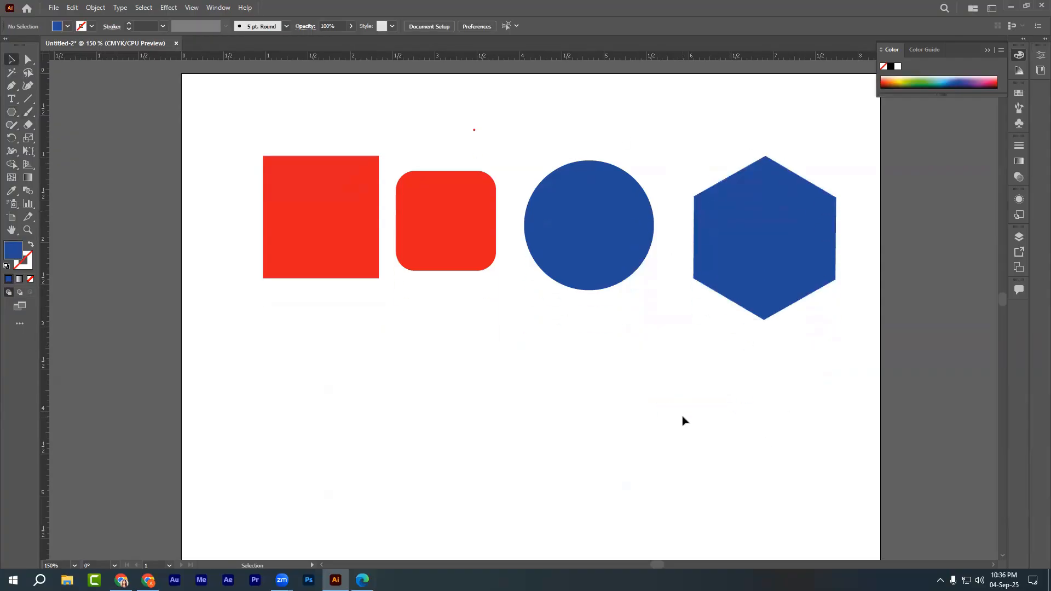
# Create a 20-sided polygon with a 0.9691 in radius below the rounded square and move it slightly down.
pyautogui.click(11, 111)
pyautogui.click(474, 364)
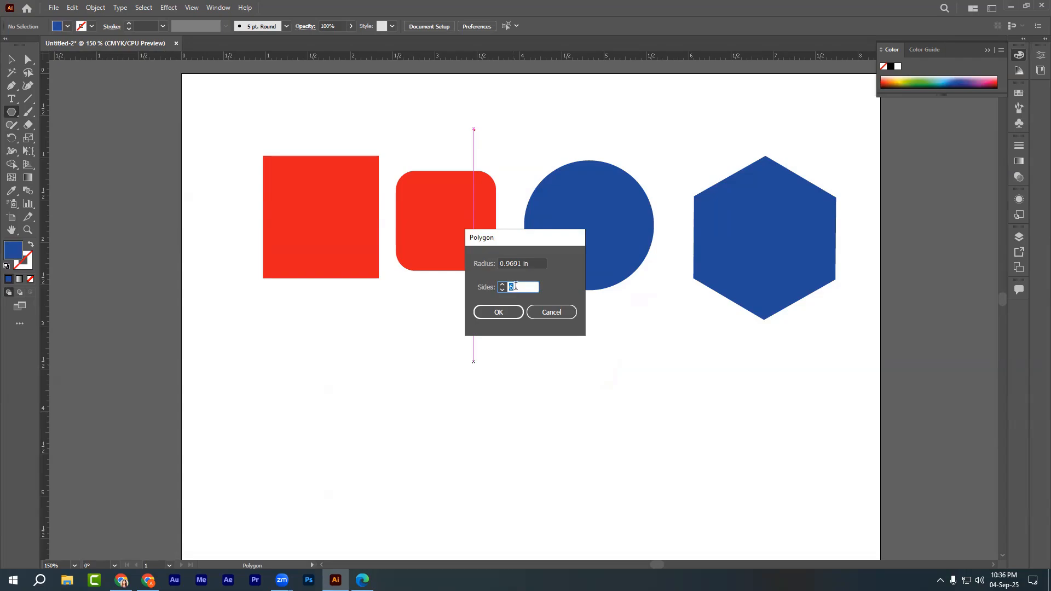
pyautogui.click(509, 313)
pyautogui.click(11, 59)
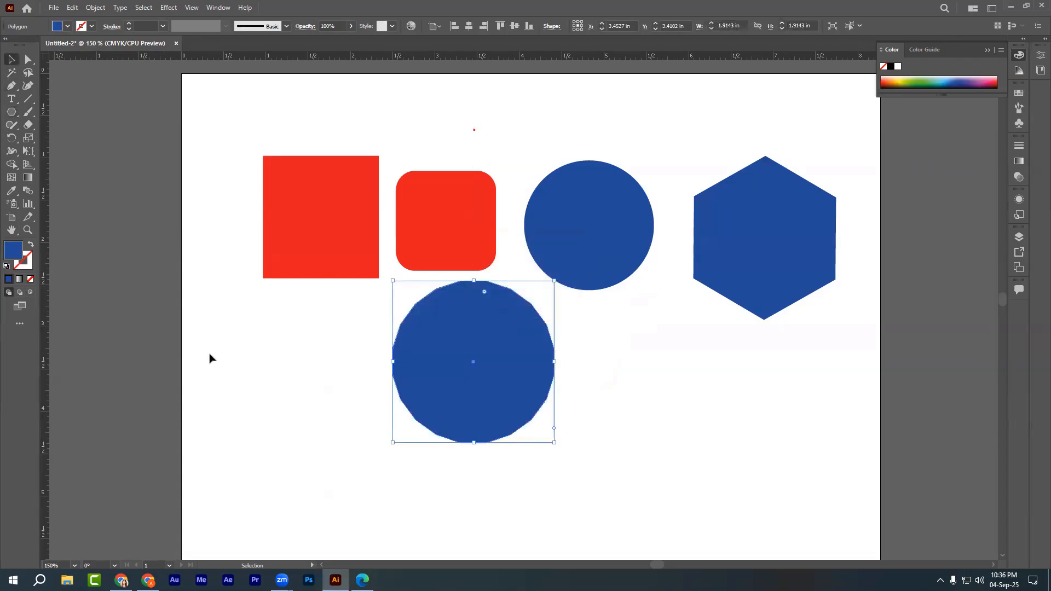
pyautogui.moveTo(474, 372); pyautogui.dragTo(471, 390)
pyautogui.hotkey('ctrl', '+')
pyautogui.hotkey('ctrl', '+')
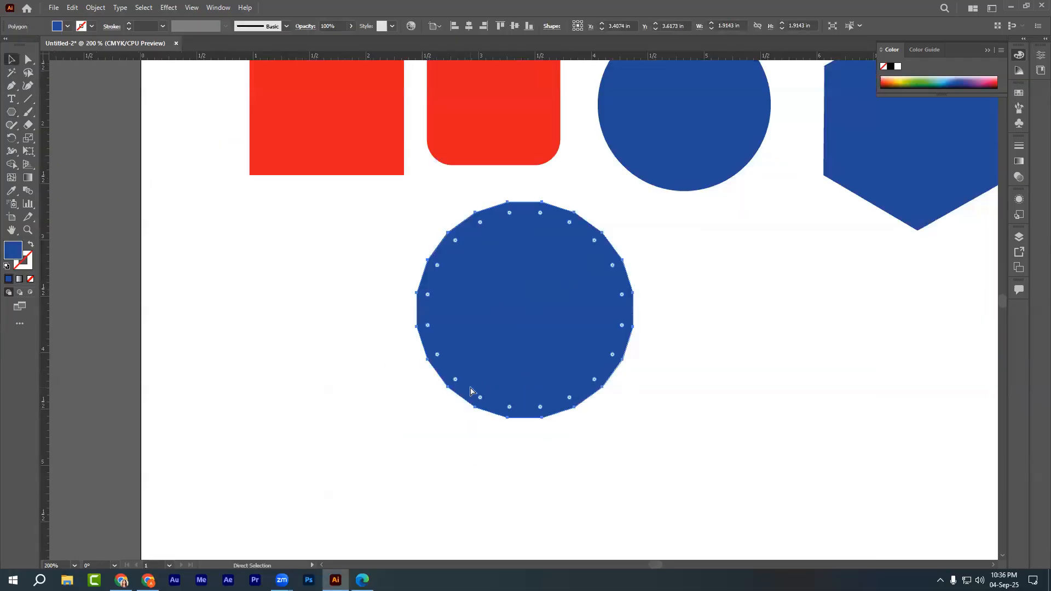
pyautogui.click(271, 224)
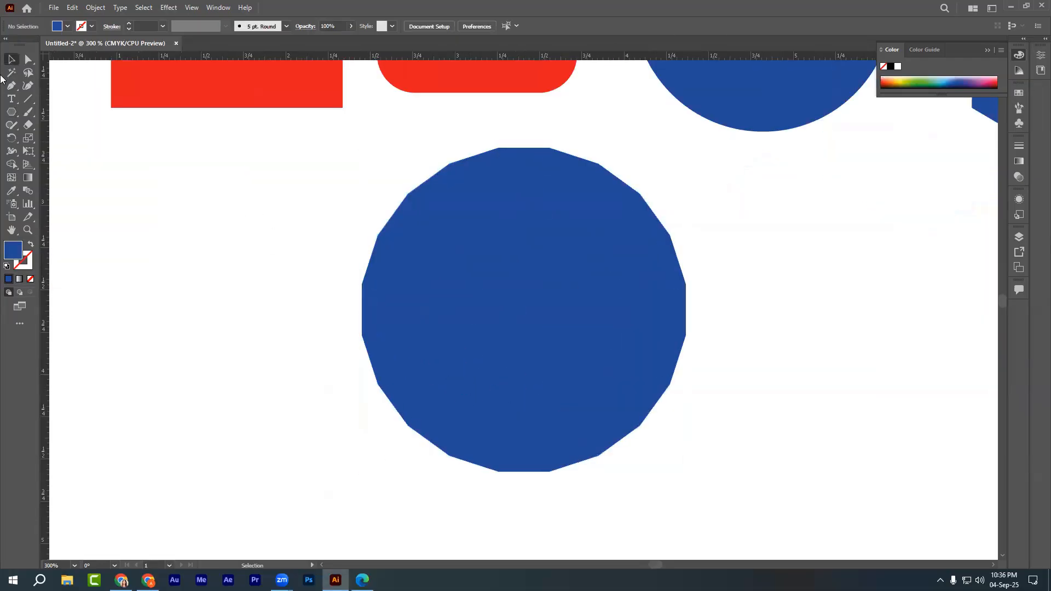
# Create a 10-sided polygon with a 0.9691 in radius and move it to the right of the 20-sided polygon.
pyautogui.click(11, 111)
pyautogui.click(232, 271)
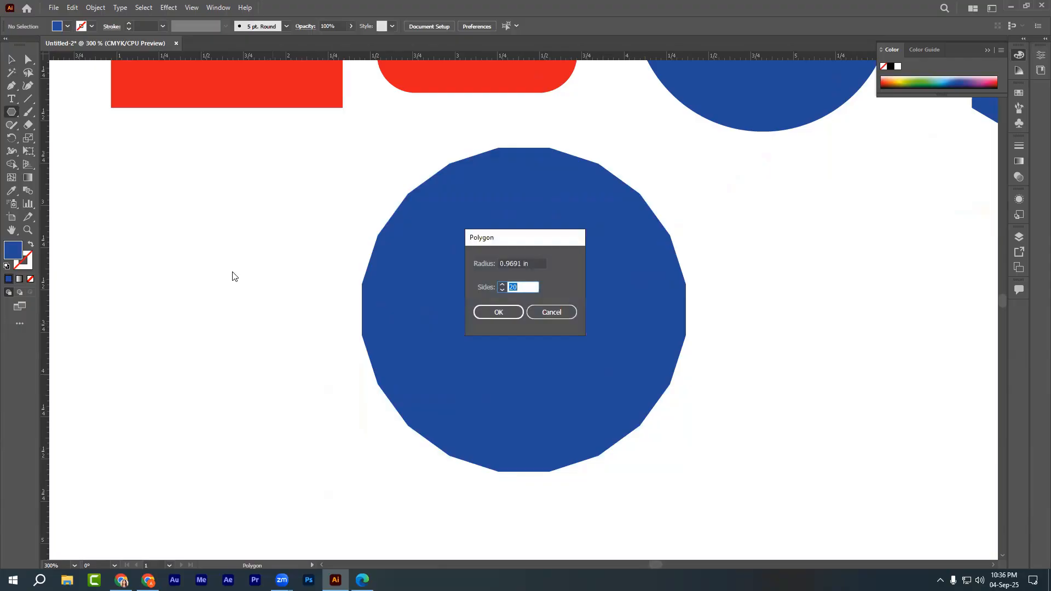
pyautogui.write('10')
pyautogui.click(502, 314)
pyautogui.hotkey('ctrl', '-')
pyautogui.hotkey('ctrl', '-')
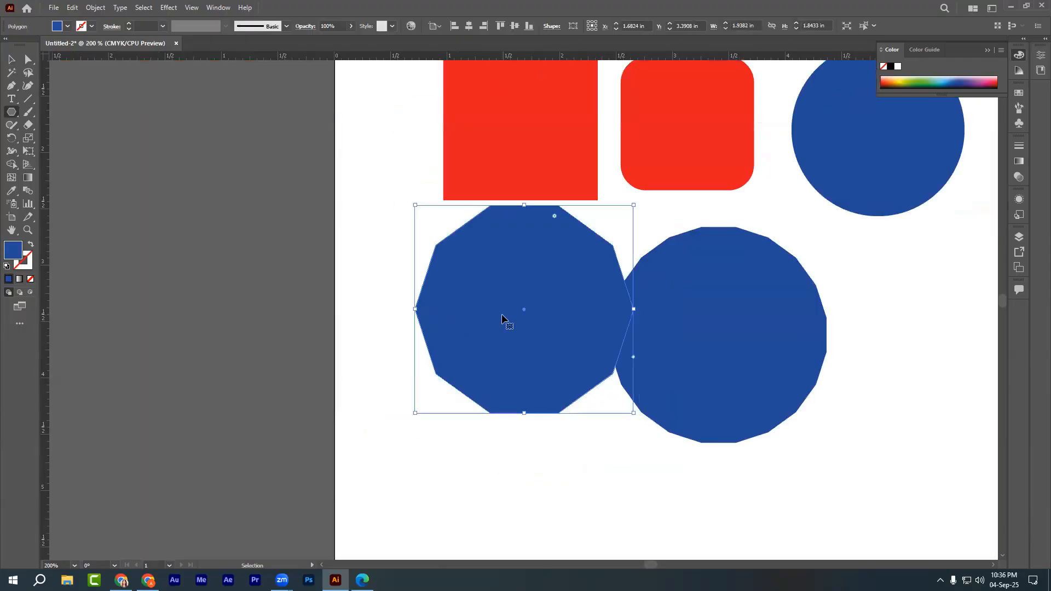
pyautogui.click(11, 59)
pyautogui.click(469, 411)
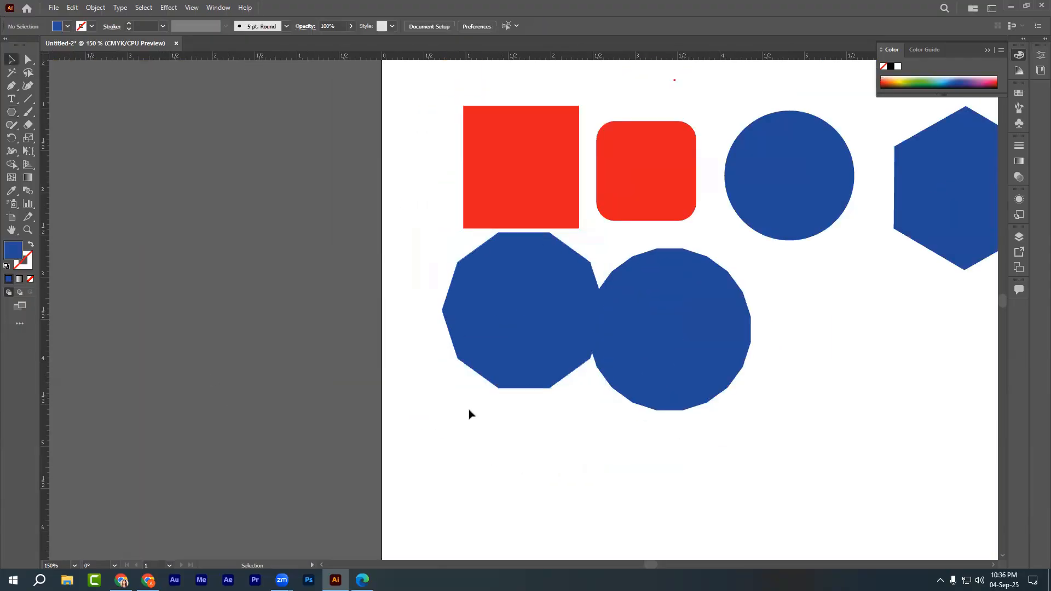
pyautogui.moveTo(528, 339); pyautogui.dragTo(491, 392)
pyautogui.press('space')
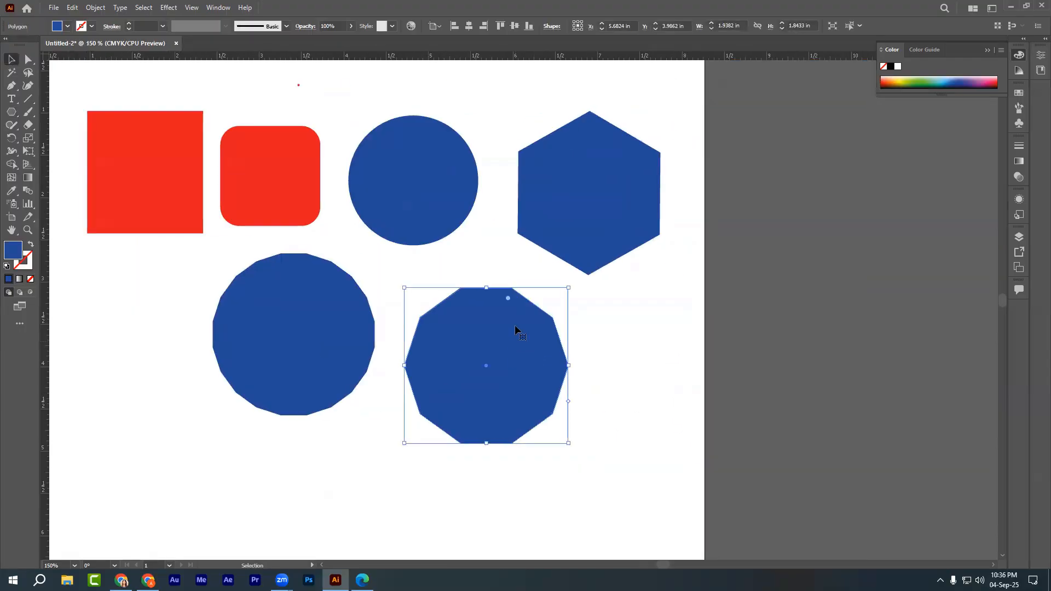
# Round the corners of the 10-sided polygon to the maximum to make it circular, and deselect it.
pyautogui.moveTo(506, 298); pyautogui.dragTo(483, 447)
pyautogui.click(648, 420)
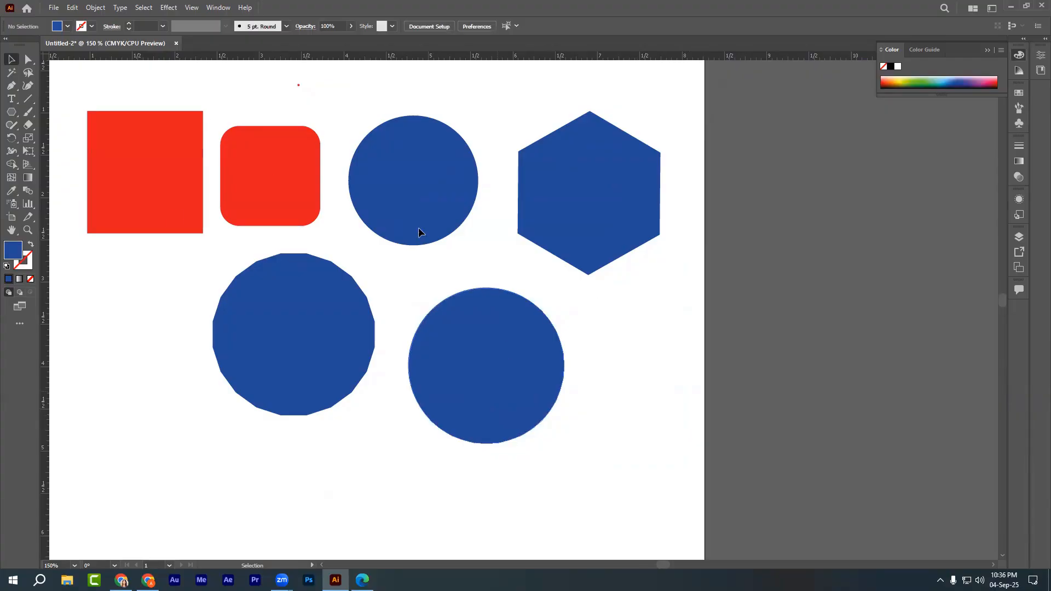
pyautogui.click(479, 375)
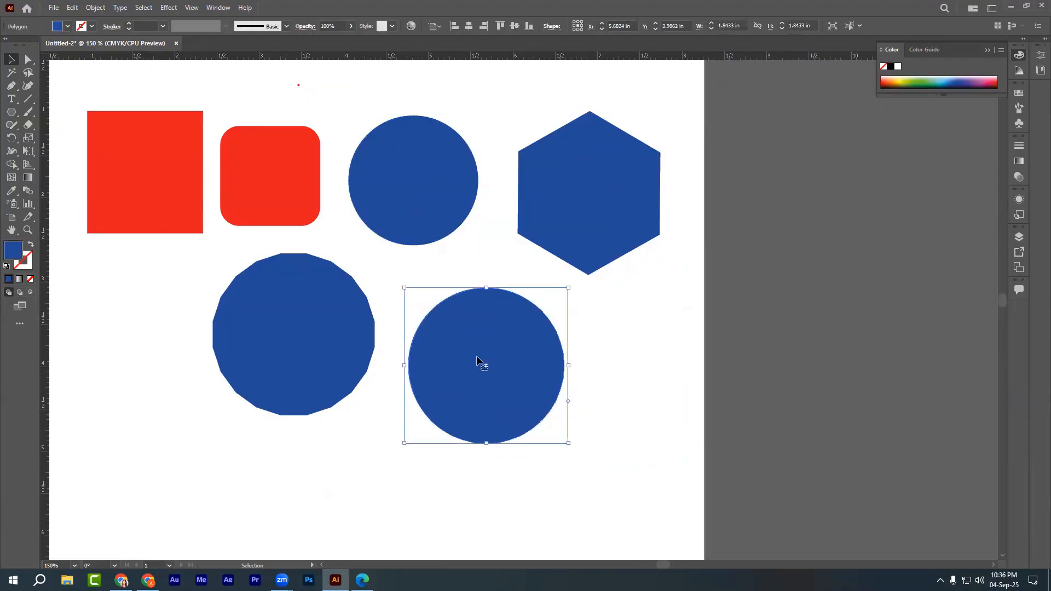
pyautogui.click(352, 470)
# Delete the rounded 10-sided polygon and the 20-sided polygon.
pyautogui.click(479, 358)
pyautogui.press('Delete')
pyautogui.click(275, 340)
pyautogui.press('Delete')
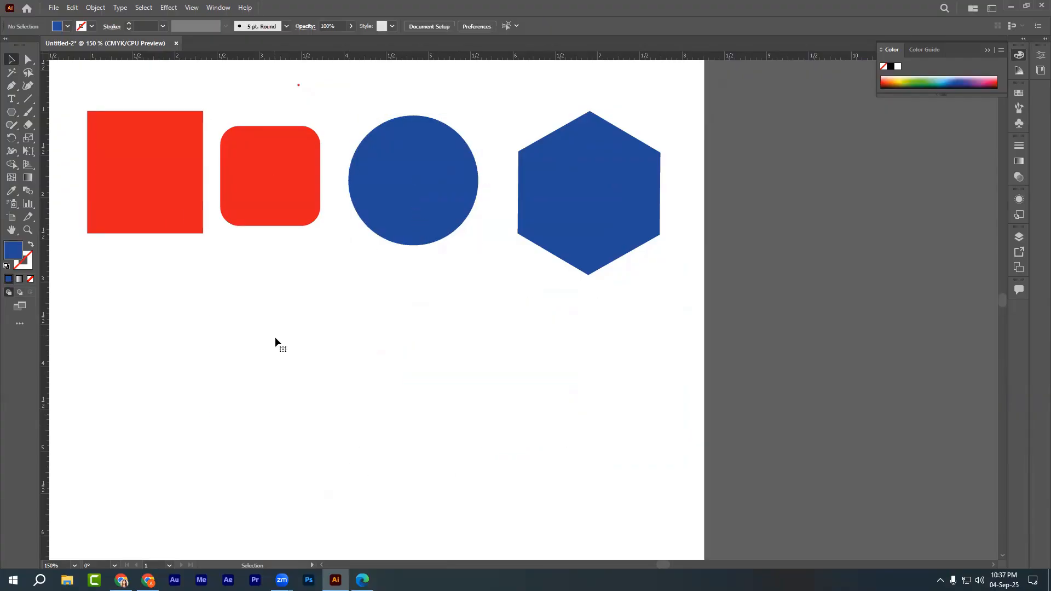
pyautogui.moveTo(352, 379); pyautogui.dragTo(554, 410)
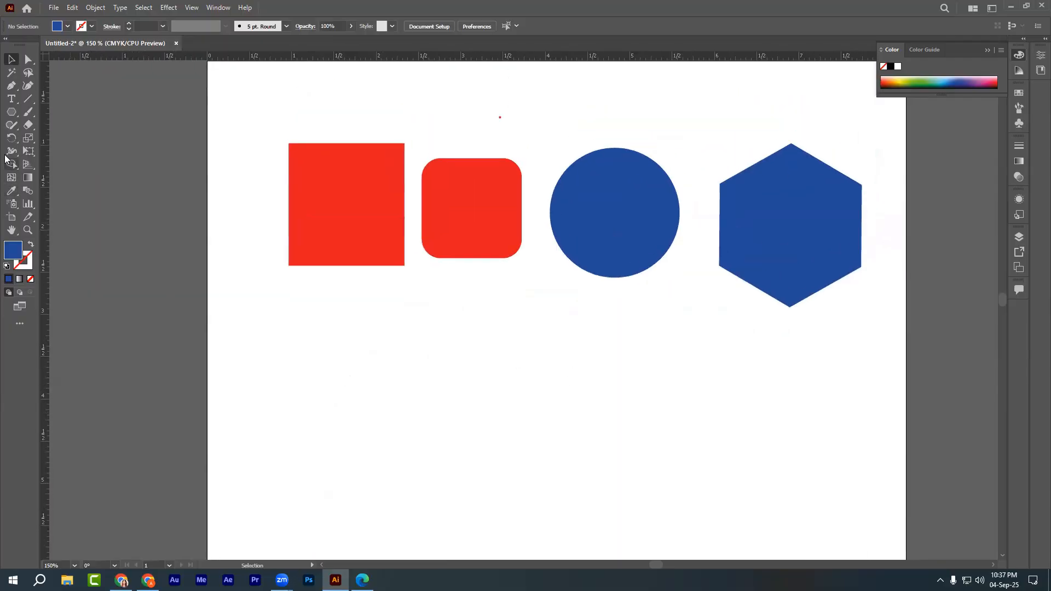
# Create a lens flare below the red square with a 100 pt center diameter, 15 rays and 10 rings.
pyautogui.click(11, 112)
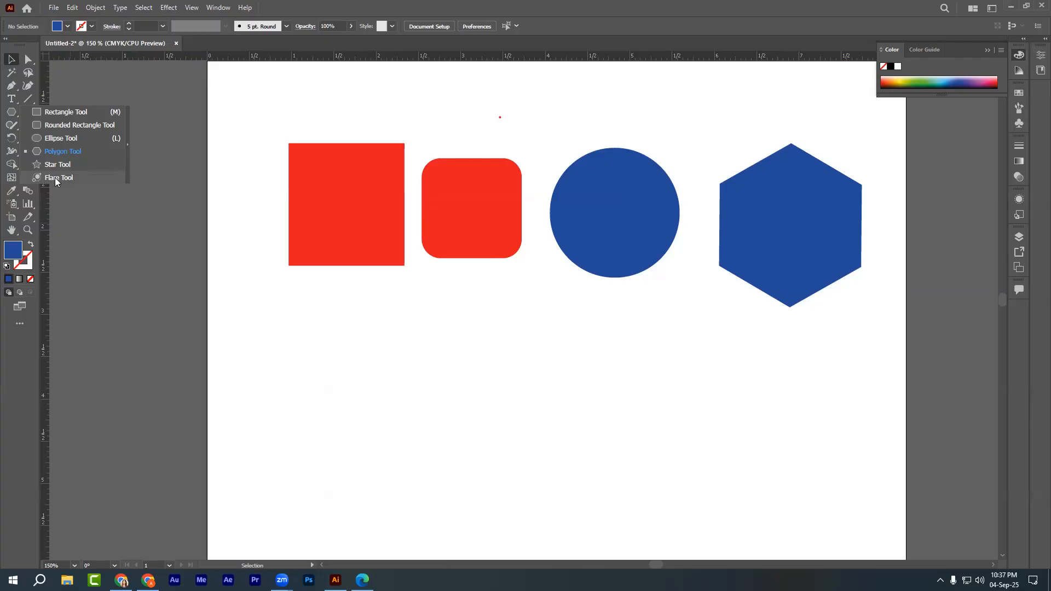
pyautogui.click(55, 177)
pyautogui.click(355, 394)
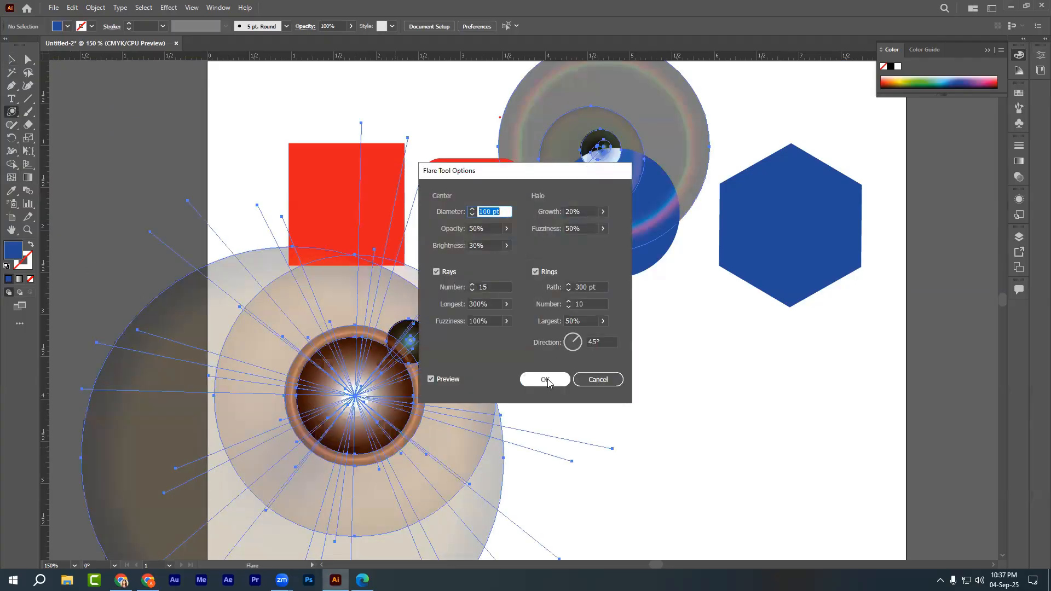
pyautogui.click(545, 380)
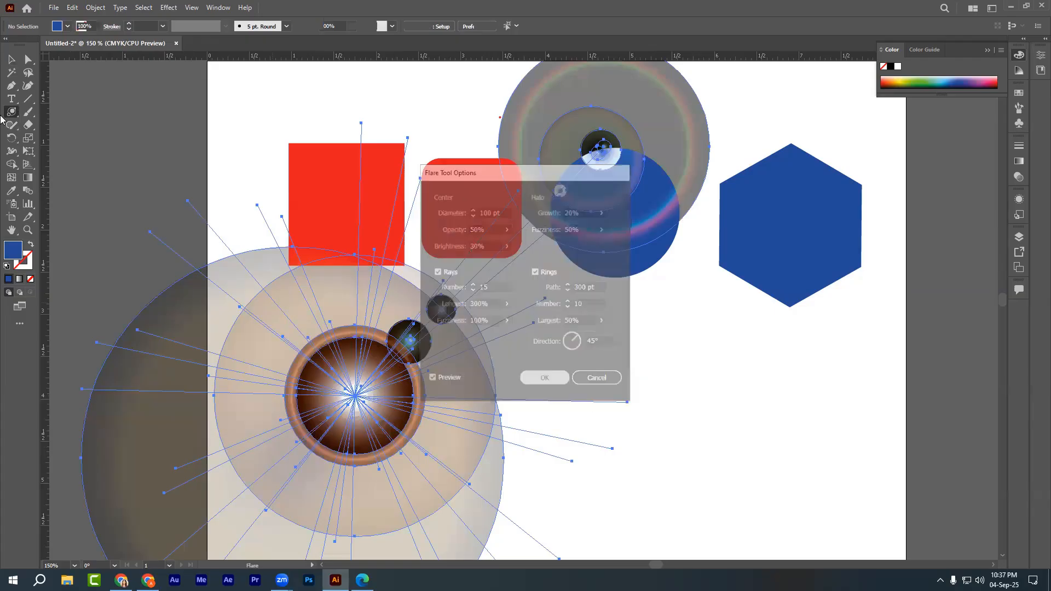
# Move the flare down and to the right, reselect it and delete it.
pyautogui.press('v')
pyautogui.hotkey('ctrl', '-')
pyautogui.hotkey('ctrl', '-')
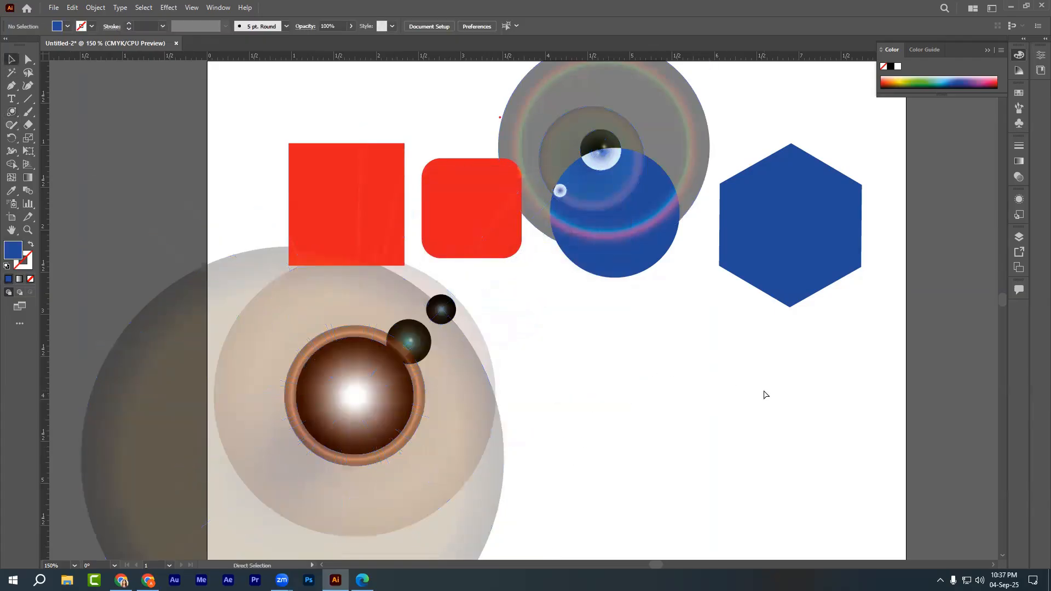
pyautogui.moveTo(493, 385); pyautogui.dragTo(597, 443)
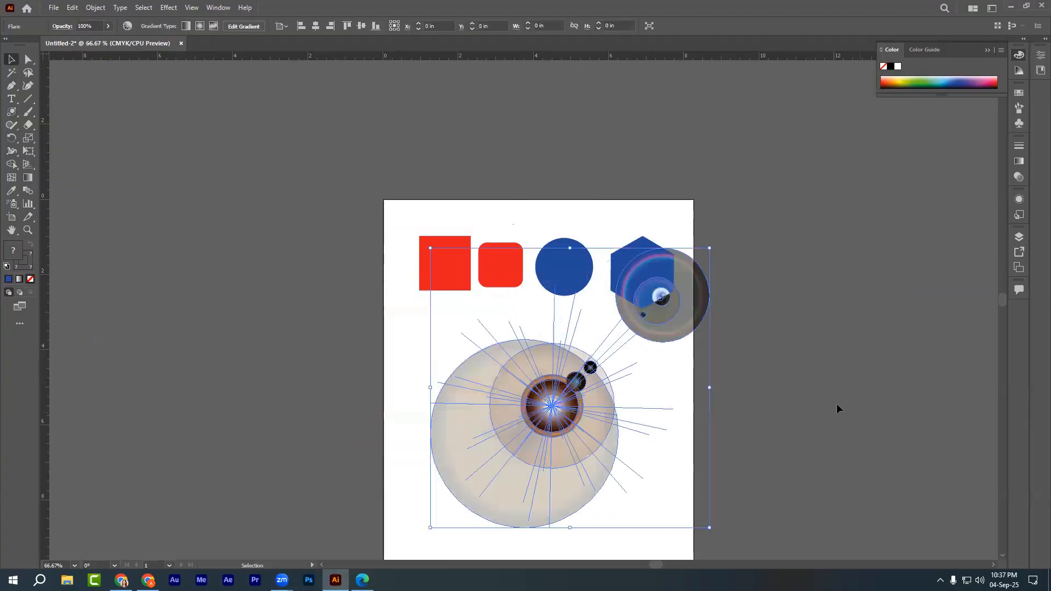
pyautogui.click(836, 403)
pyautogui.moveTo(533, 377); pyautogui.dragTo(326, 324)
pyautogui.press('Delete')
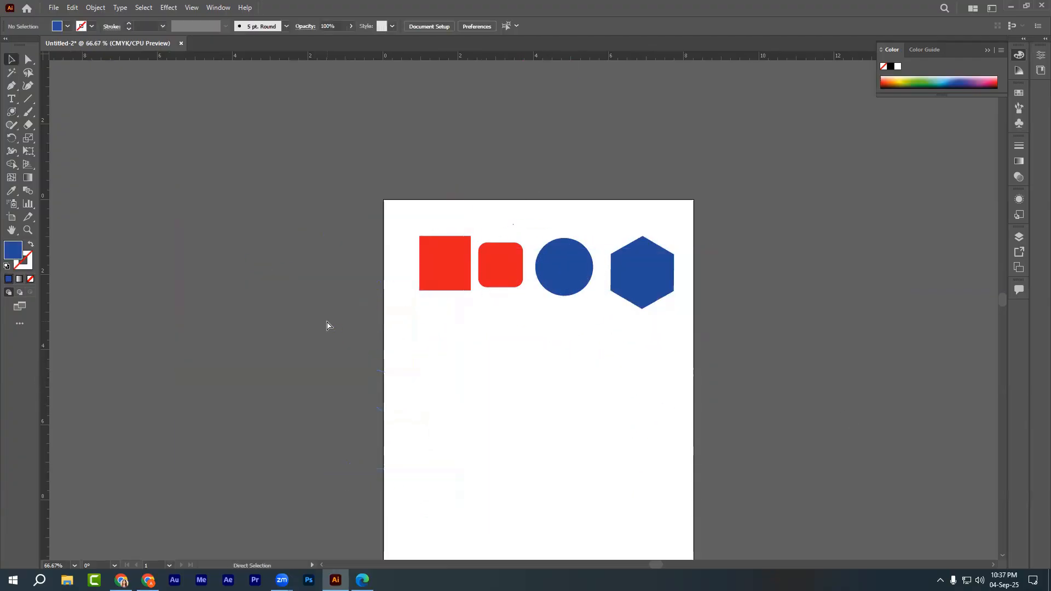
# Draw a five-pointed star about 2.29 in wide and move it below the red square.
pyautogui.hotkey('ctrl', '+')
pyautogui.hotkey('ctrl', '+')
pyautogui.moveTo(11, 112); pyautogui.dragTo(44, 163)
pyautogui.click(384, 357)
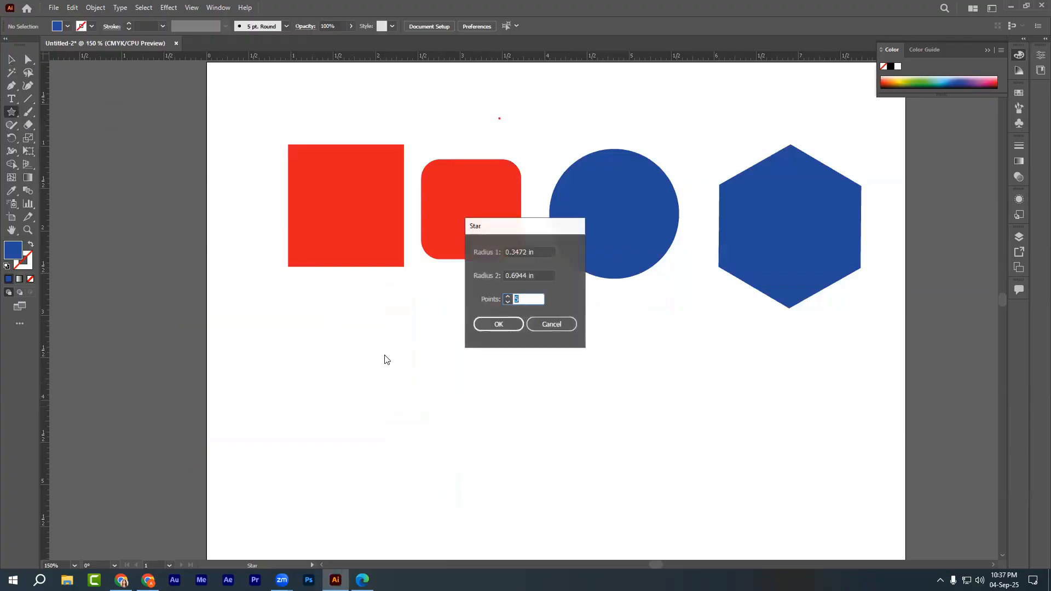
pyautogui.click(541, 326)
pyautogui.moveTo(354, 331); pyautogui.dragTo(426, 406)
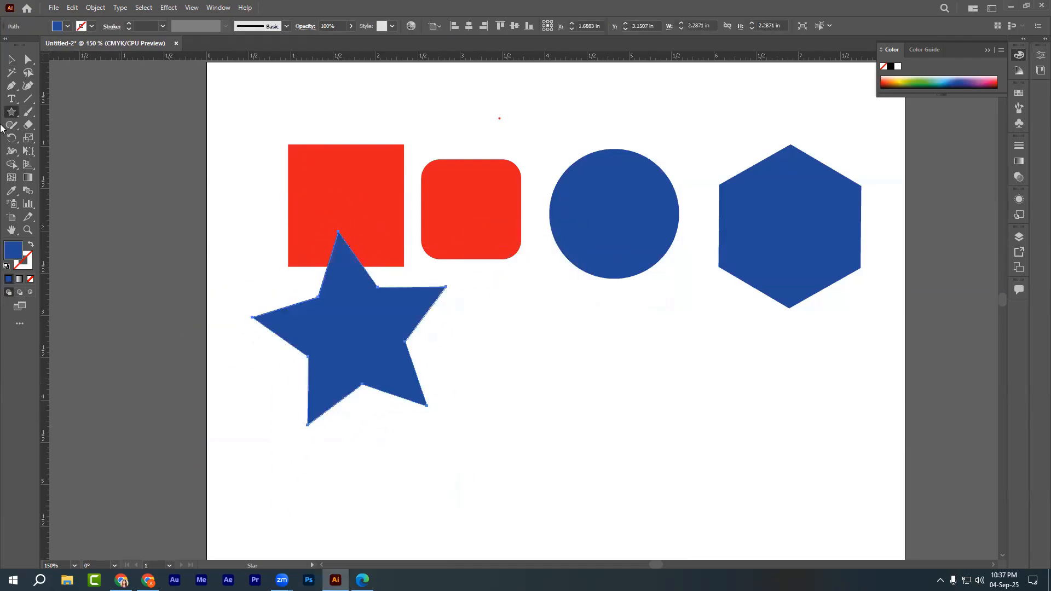
pyautogui.click(11, 58)
pyautogui.moveTo(317, 287); pyautogui.dragTo(315, 356)
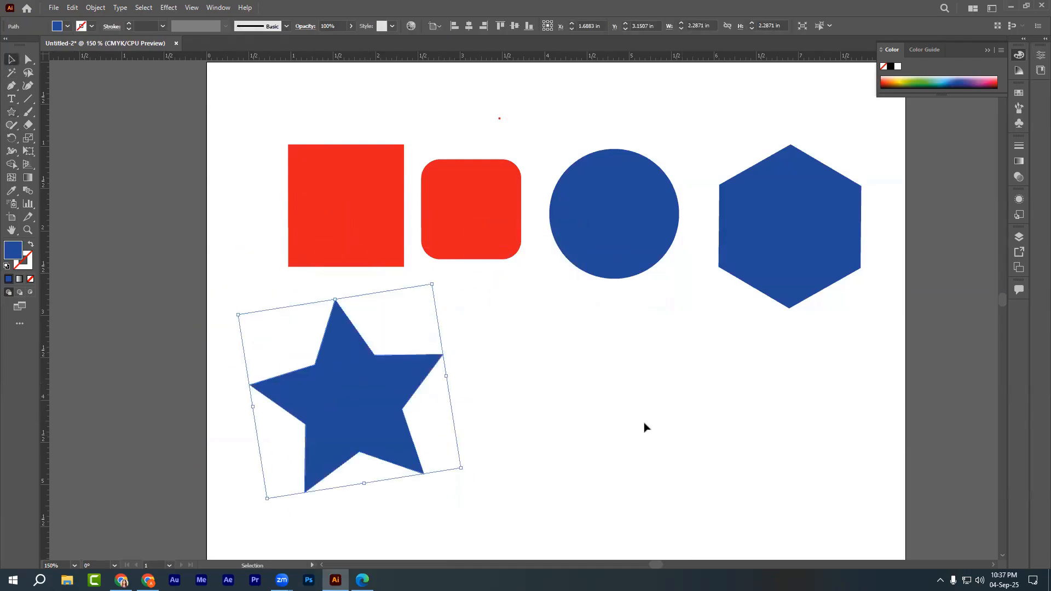
pyautogui.click(645, 427)
# Create a 10-point star with radii of 1.2174 in and 0.6087 in to the right of the five-pointed star.
pyautogui.scroll(-2, 591, 410)
pyautogui.click(10, 113)
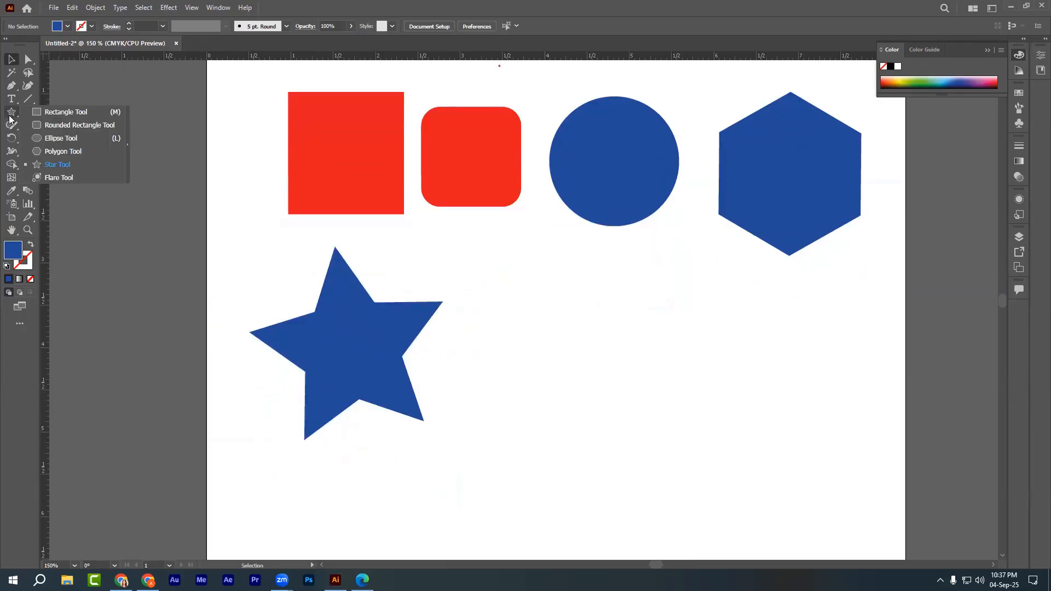
pyautogui.click(56, 164)
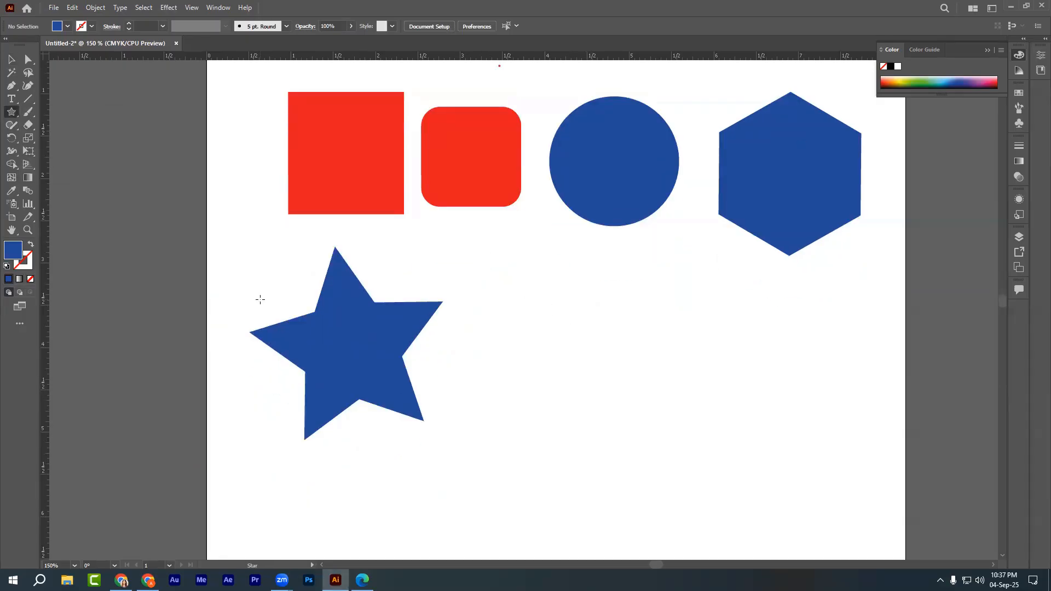
pyautogui.click(579, 352)
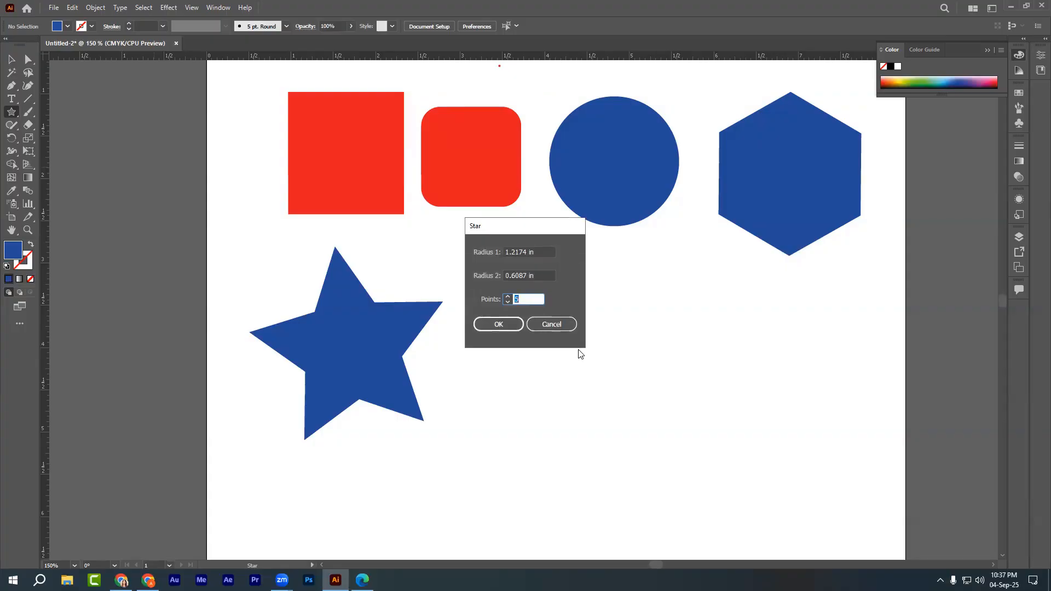
pyautogui.click(499, 324)
pyautogui.click(11, 59)
pyautogui.click(685, 343)
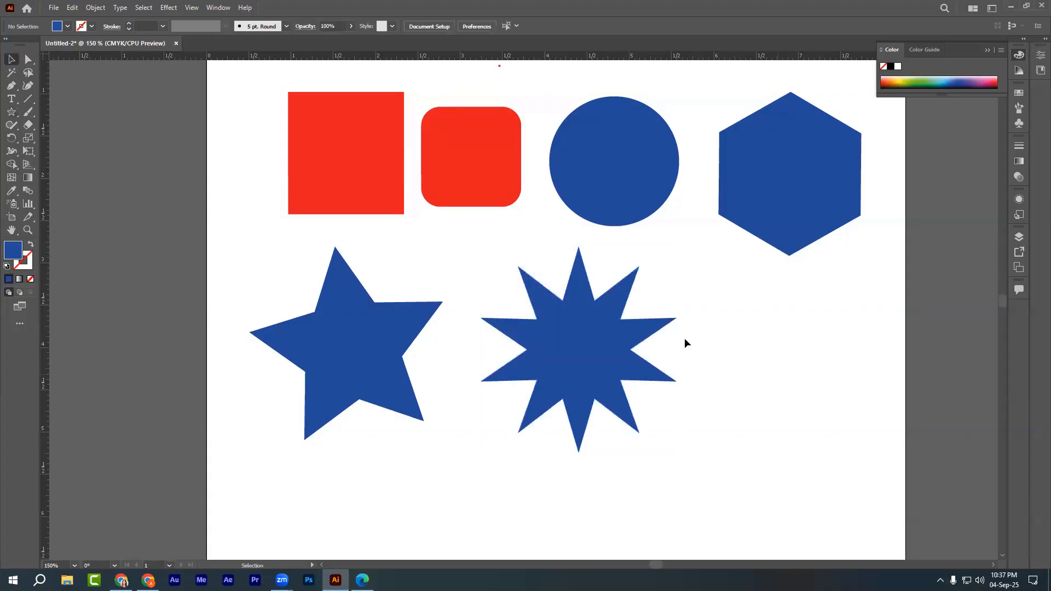
# Fill the 10-point star with the yellow-orange color ffbc00.
pyautogui.click(553, 357)
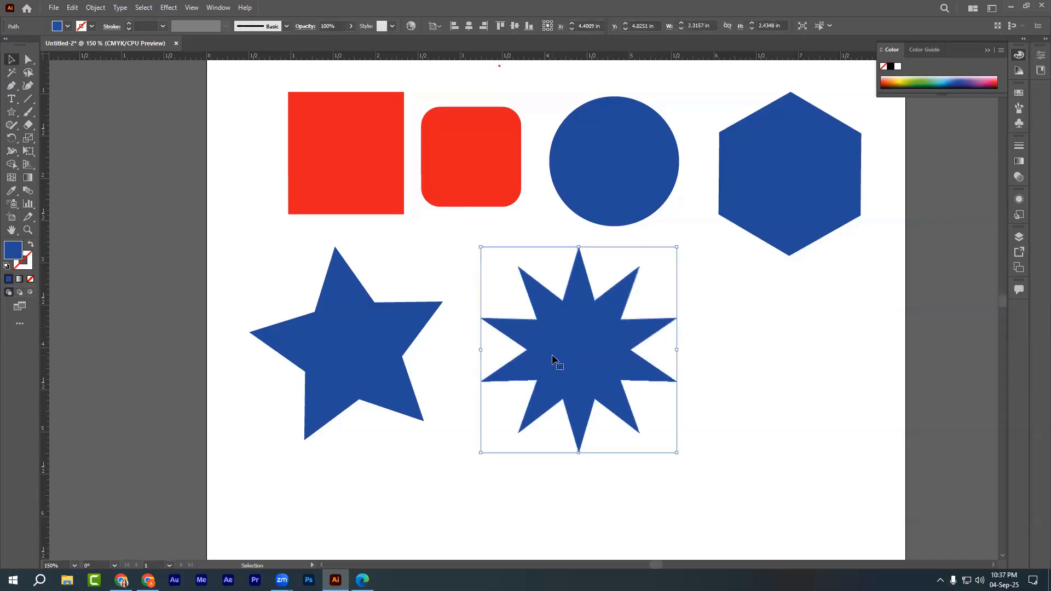
pyautogui.doubleClick(9, 257)
pyautogui.moveTo(466, 279); pyautogui.dragTo(588, 202)
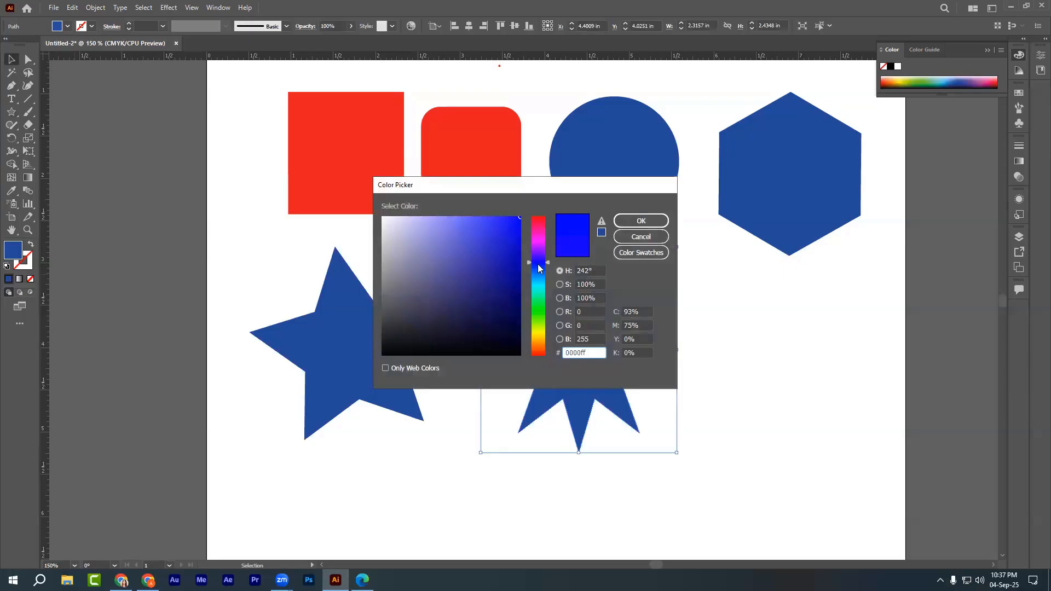
pyautogui.moveTo(538, 264); pyautogui.dragTo(533, 326)
pyautogui.moveTo(504, 249); pyautogui.dragTo(523, 280)
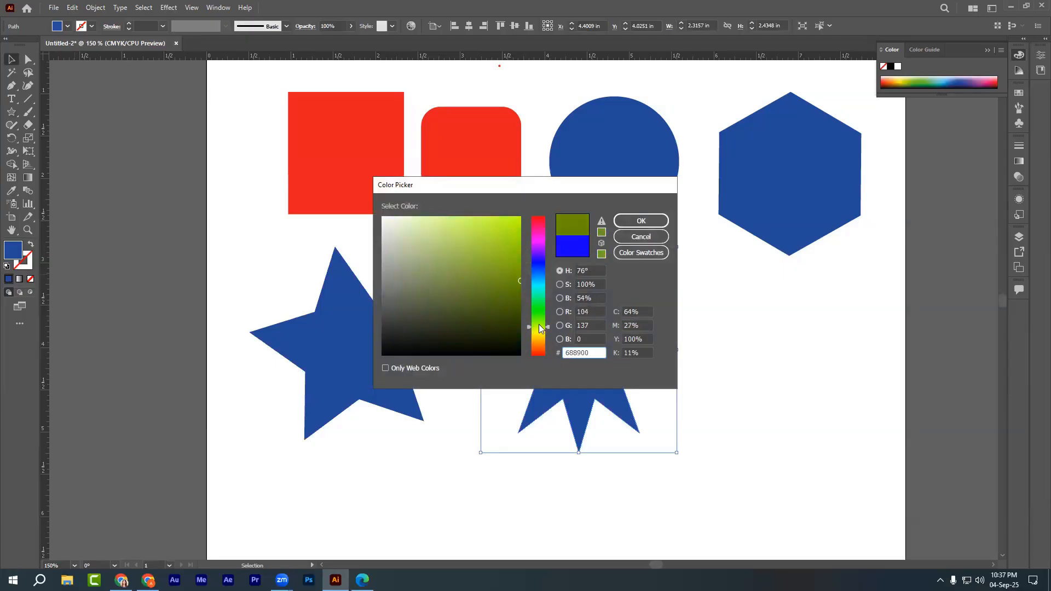
pyautogui.moveTo(539, 327); pyautogui.dragTo(538, 338)
pyautogui.moveTo(501, 266); pyautogui.dragTo(523, 215)
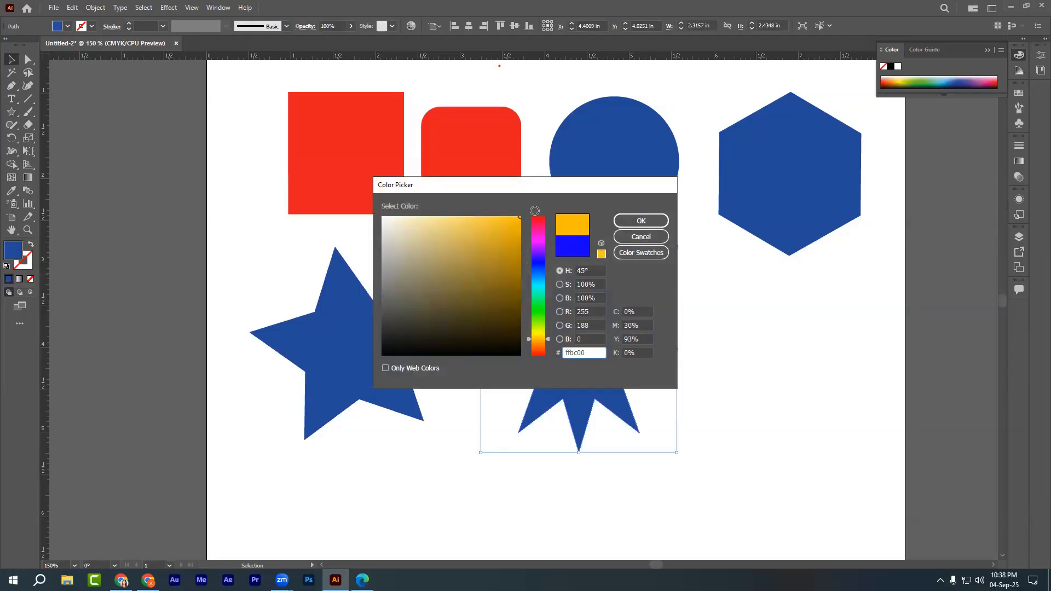
pyautogui.click(640, 221)
pyautogui.click(765, 387)
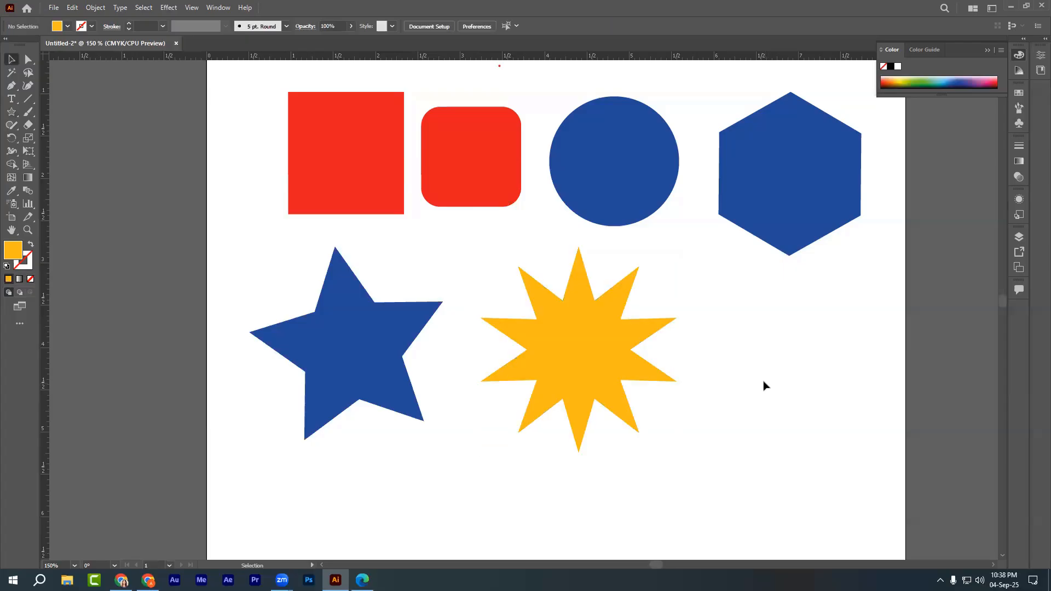
# Review the drawn shapes on the artboard and the list of available shape tools.
pyautogui.click(646, 194)
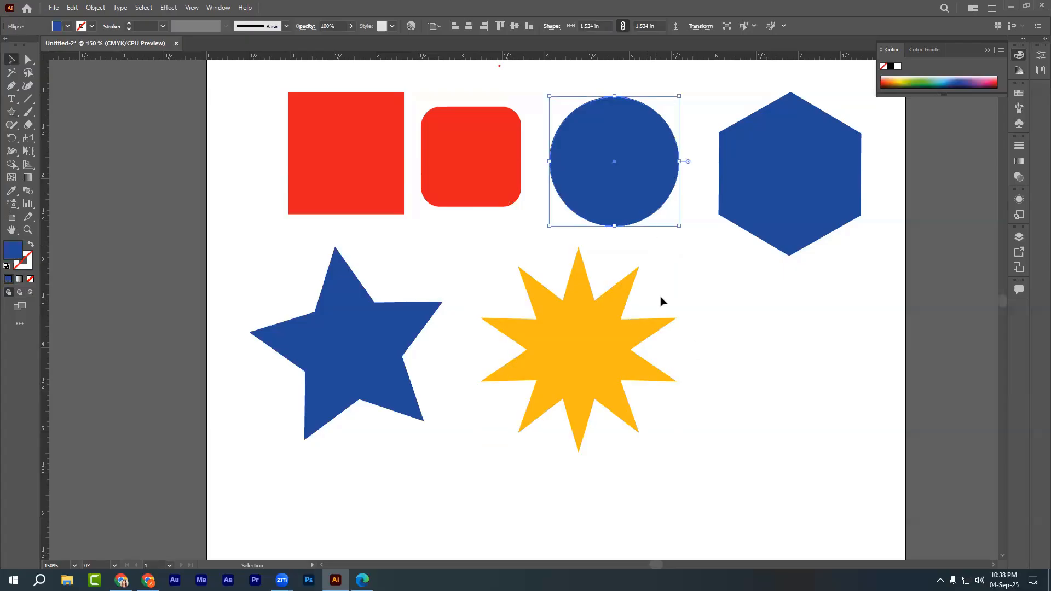
pyautogui.click(323, 249)
pyautogui.scroll(2, 369, 340)
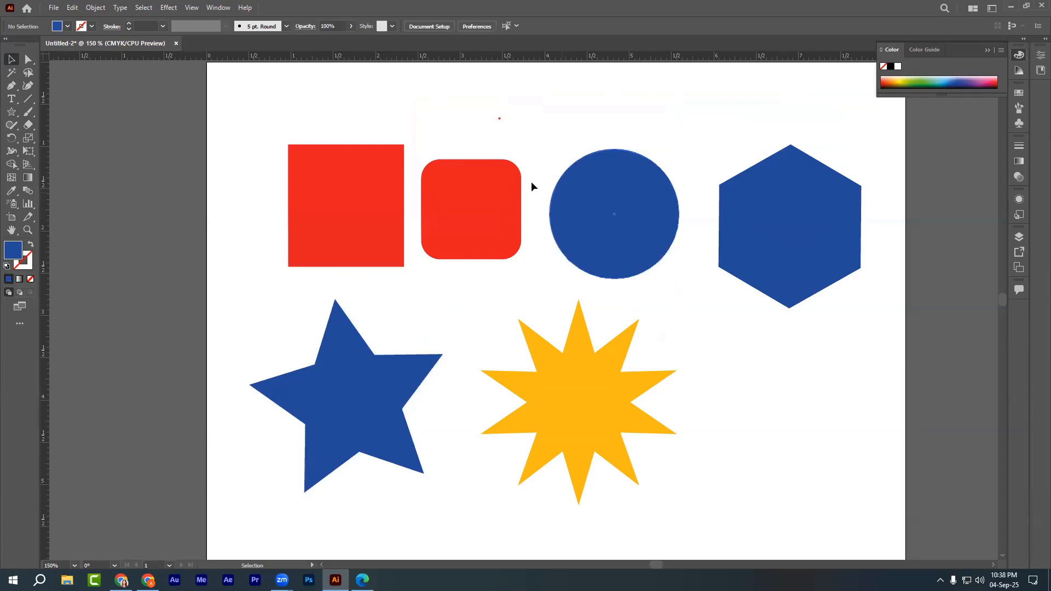
pyautogui.scroll(2, 643, 297)
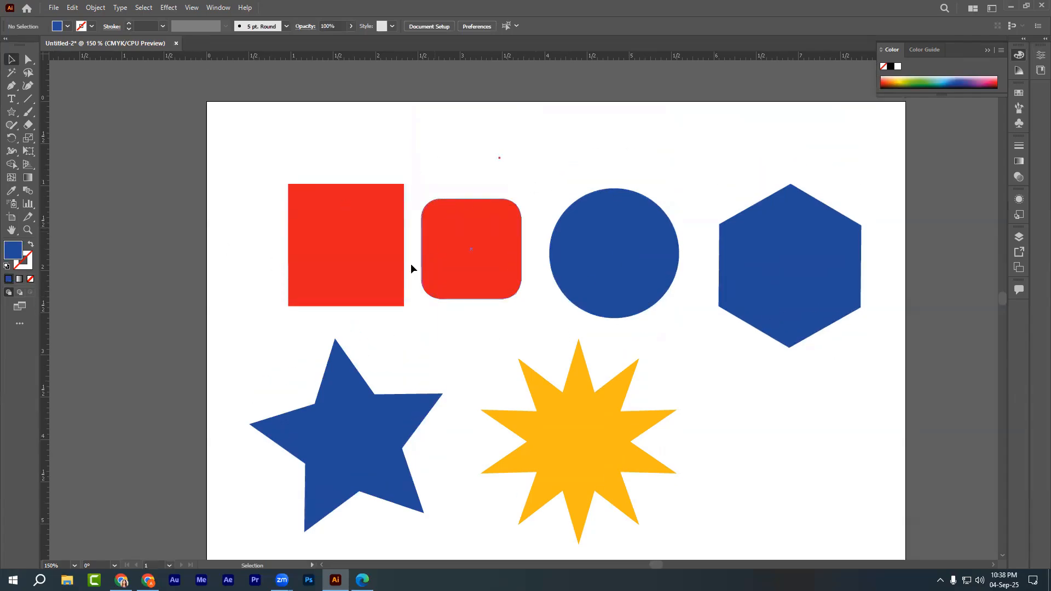
pyautogui.scroll(-2, 438, 307)
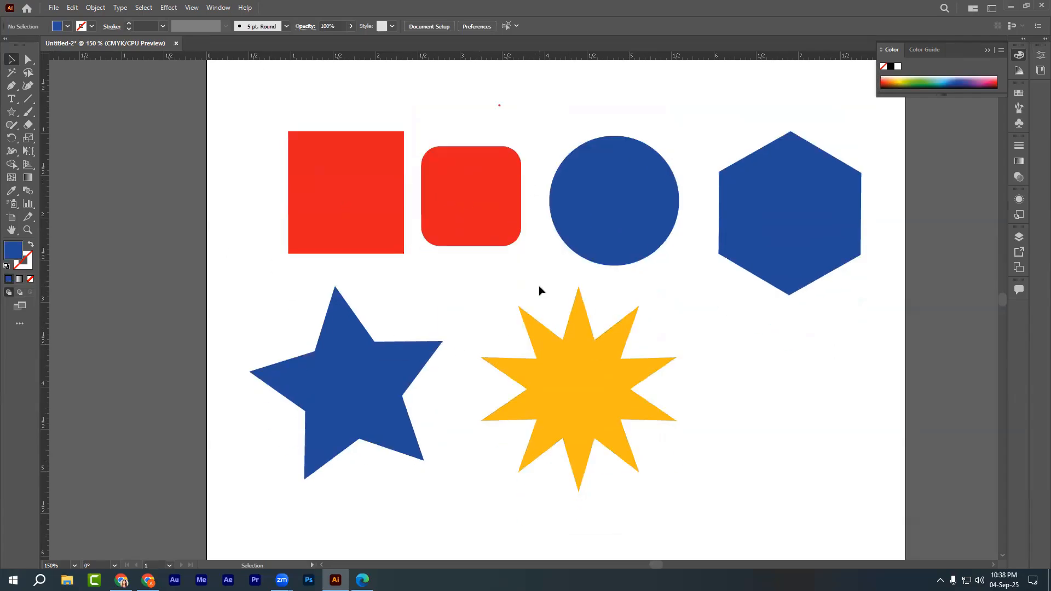
pyautogui.click(11, 112)
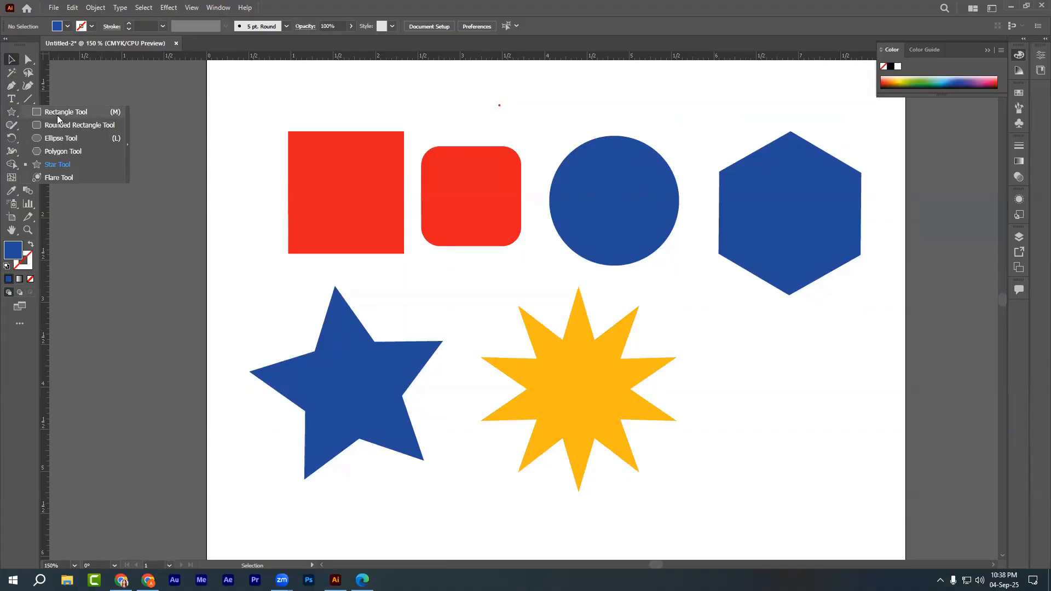
pyautogui.click(57, 112)
pyautogui.click(11, 112)
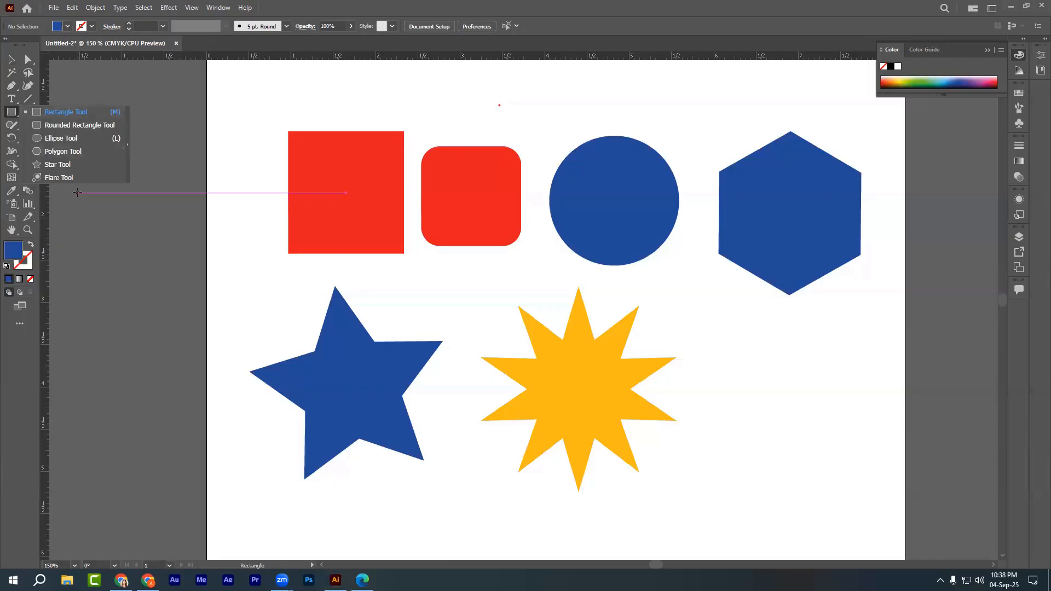
pyautogui.click(11, 61)
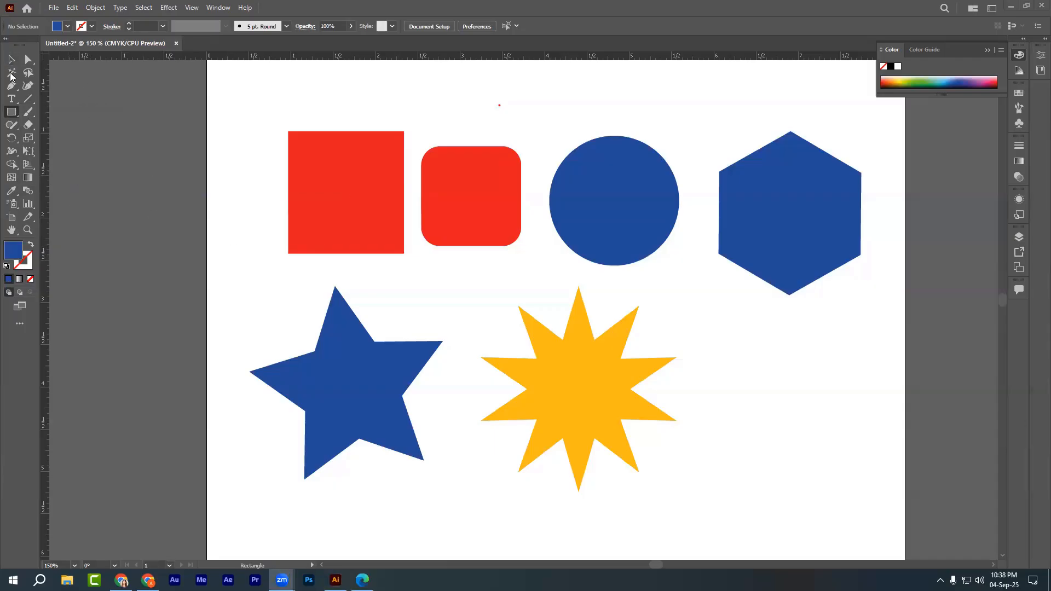
pyautogui.click(11, 59)
pyautogui.scroll(2, 258, 343)
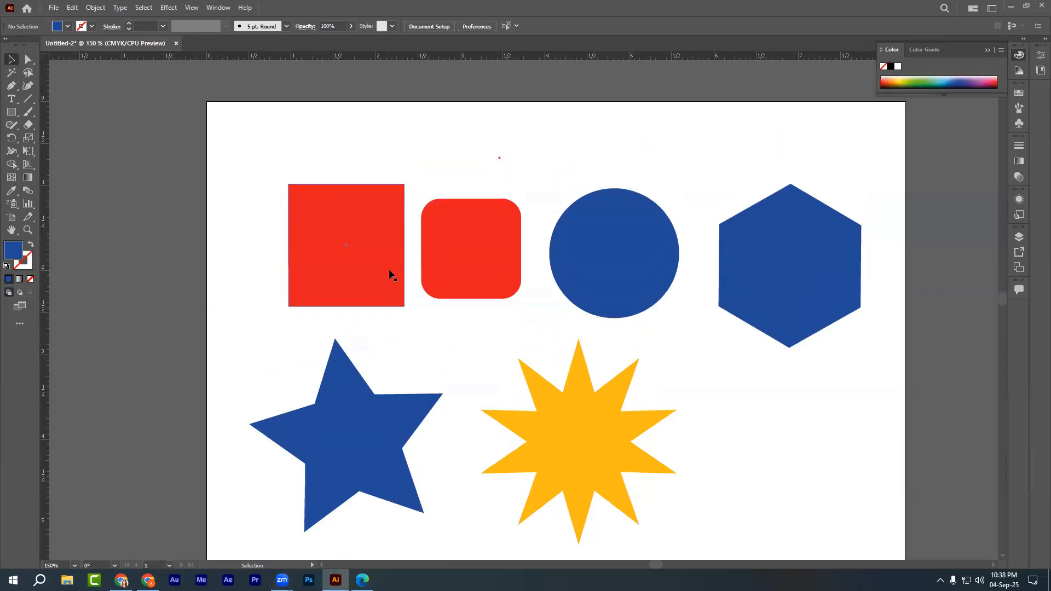
# Remove the blue circle's fill and give the circle a red outline.
pyautogui.click(617, 268)
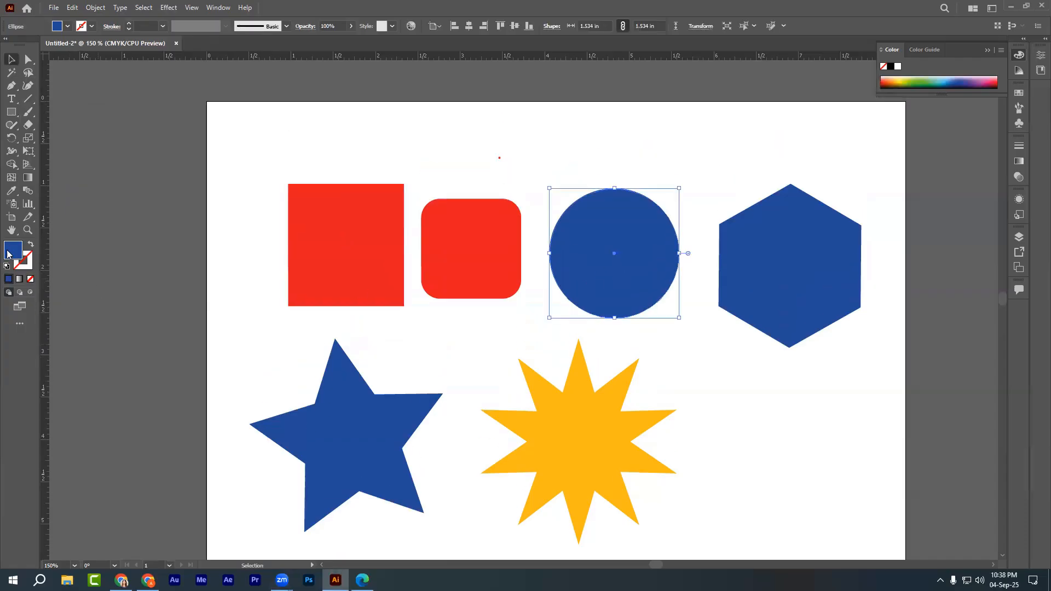
pyautogui.click(30, 278)
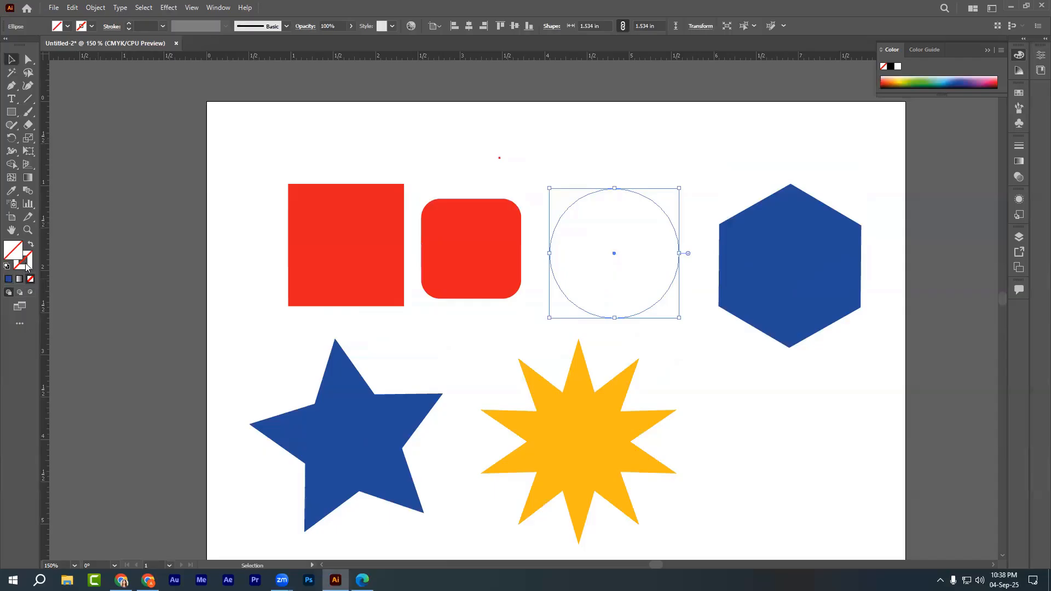
pyautogui.doubleClick(26, 264)
pyautogui.click(482, 273)
pyautogui.click(521, 218)
pyautogui.click(536, 223)
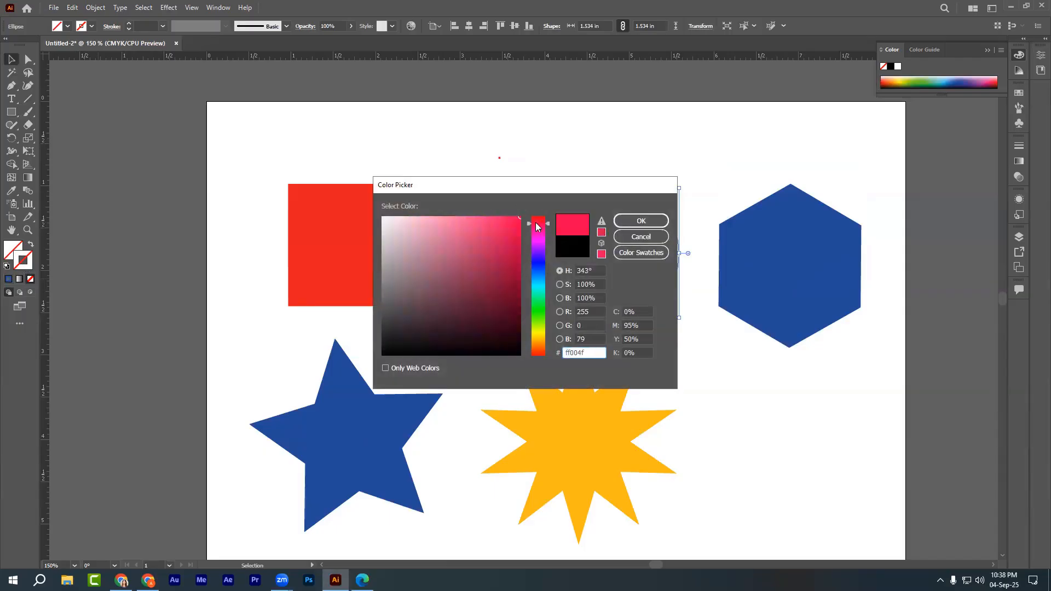
pyautogui.click(536, 221)
pyautogui.click(641, 221)
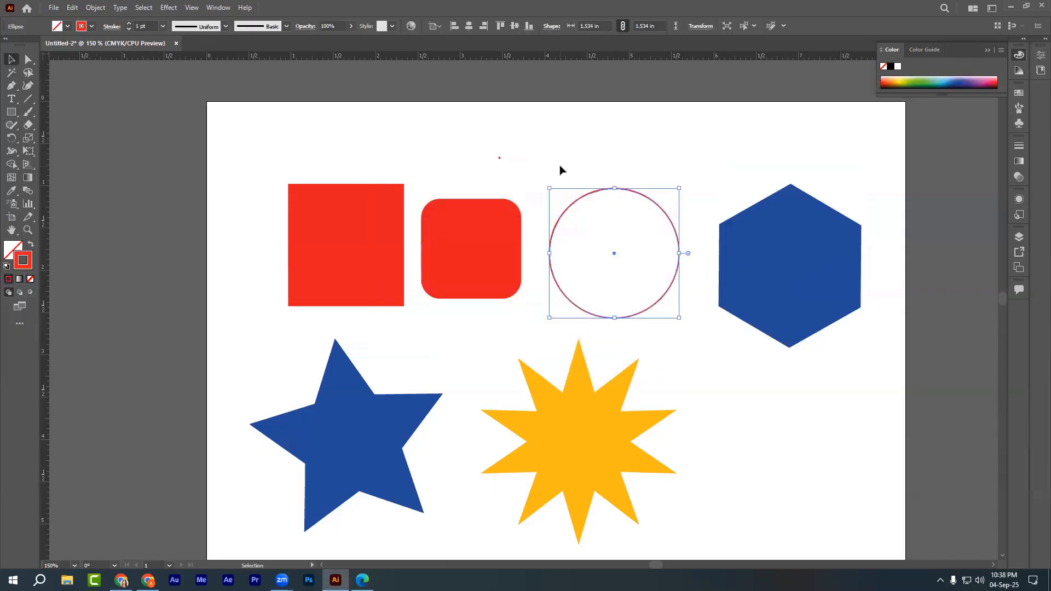
pyautogui.click(561, 168)
# Select the red-outlined circle in a closer view.
pyautogui.moveTo(591, 164); pyautogui.dragTo(627, 254)
pyautogui.click(584, 161)
pyautogui.hotkey('ctrl', '=')
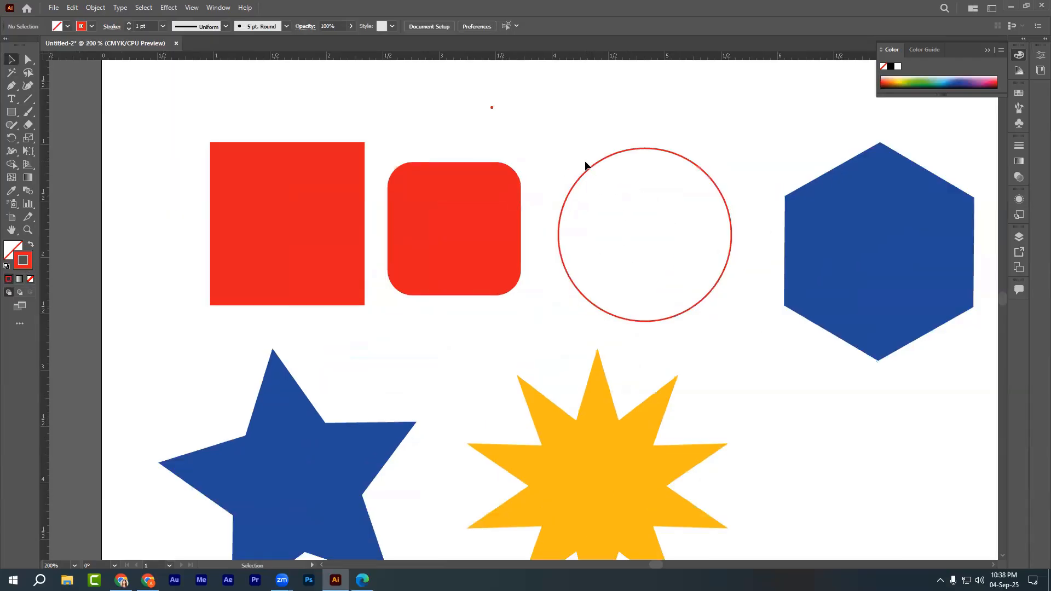
pyautogui.moveTo(585, 159); pyautogui.dragTo(380, 196)
pyautogui.click(382, 195)
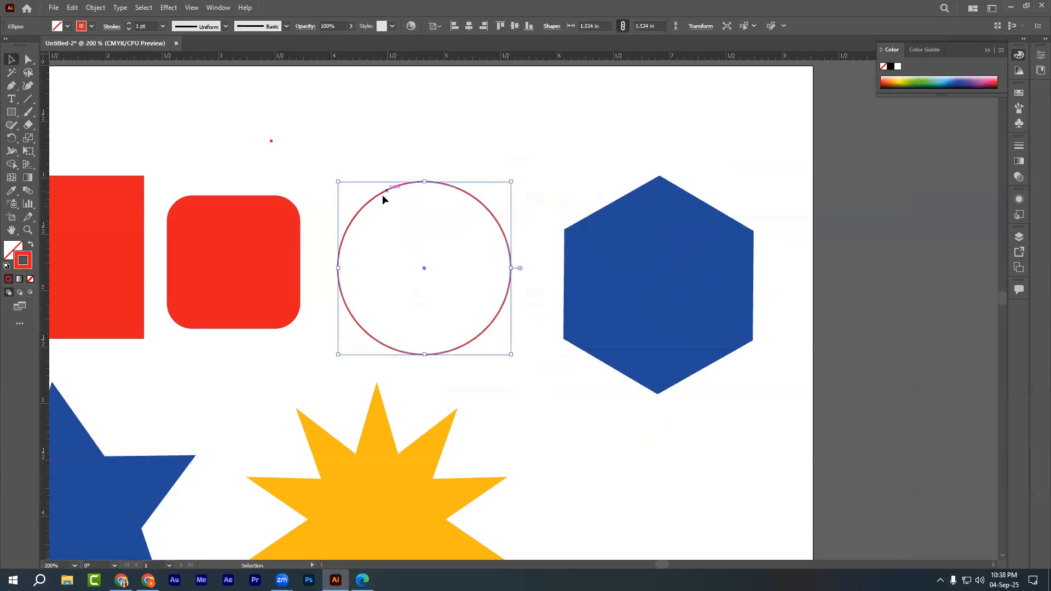
pyautogui.click(326, 158)
pyautogui.moveTo(418, 143); pyautogui.dragTo(482, 297)
# Mark the selected circle's property controls with a red rectangle on a screen capture, and discard the capture.
pyautogui.press('Print')
pyautogui.moveTo(41, 0); pyautogui.dragTo(981, 143)
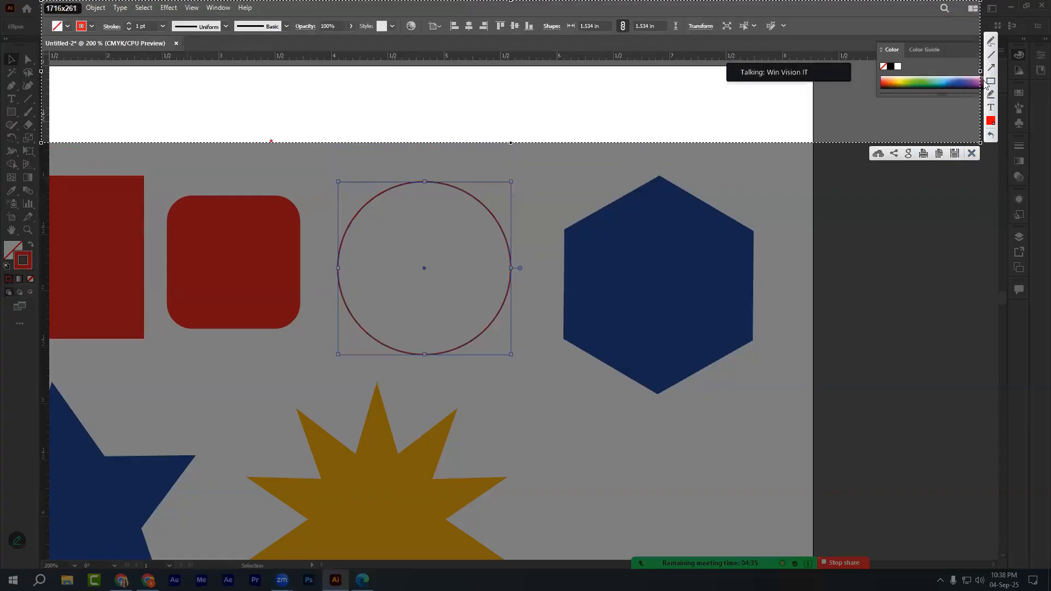
pyautogui.moveTo(51, 14); pyautogui.dragTo(890, 56)
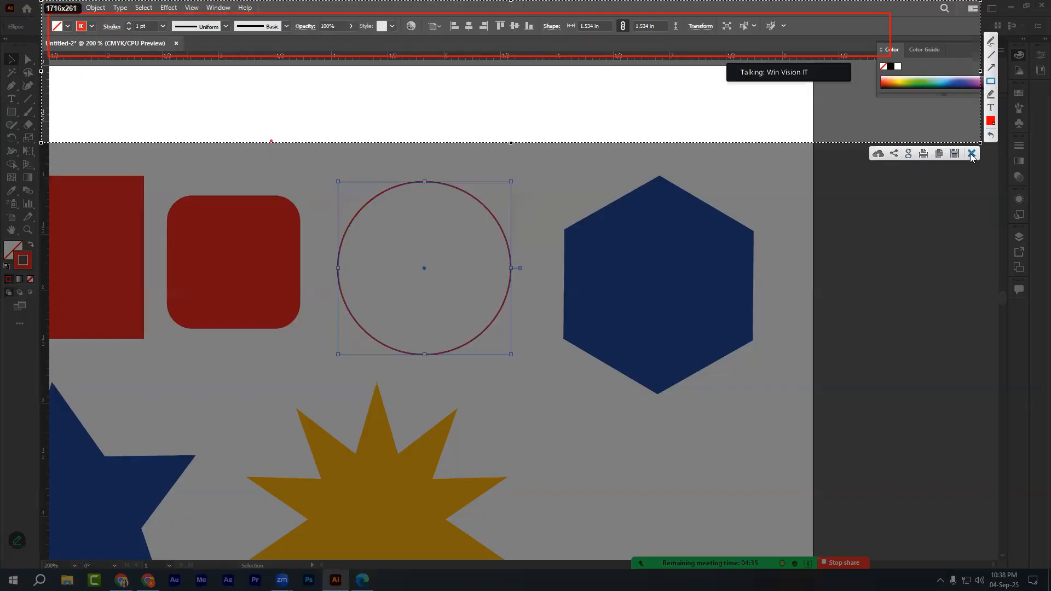
pyautogui.click(972, 154)
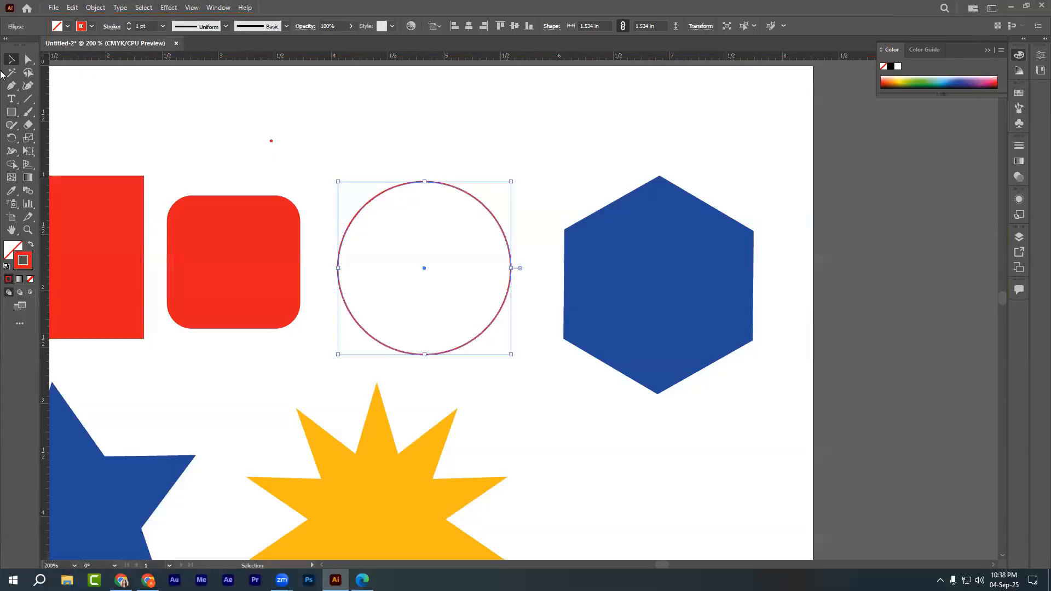
# Increase the circle's stroke weight to 18 pt to make a thick red ring.
pyautogui.click(127, 24)
pyautogui.click(128, 24)
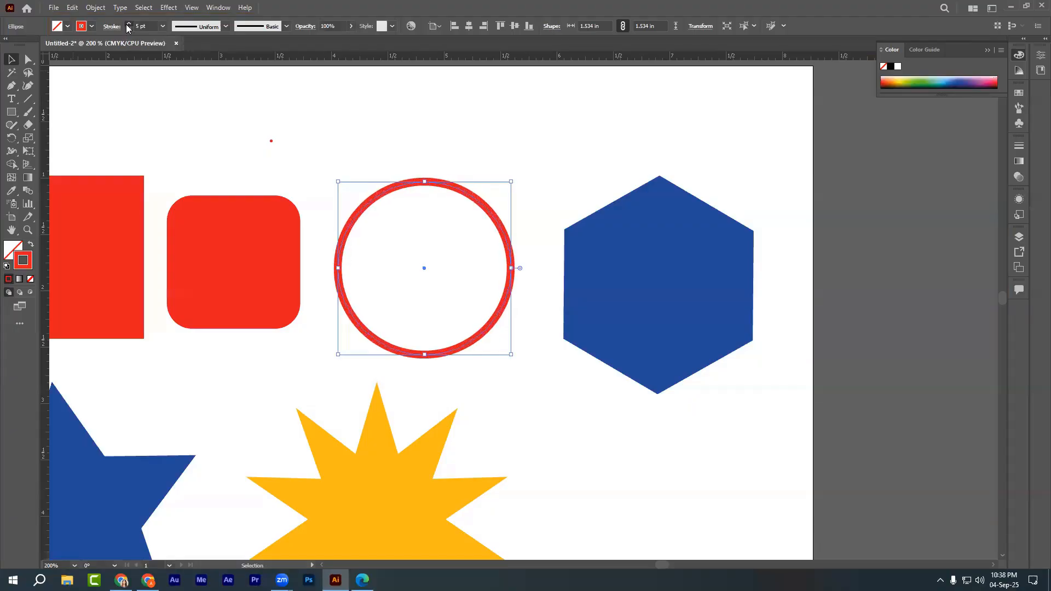
pyautogui.click(127, 24)
pyautogui.click(127, 24)
pyautogui.click(128, 24)
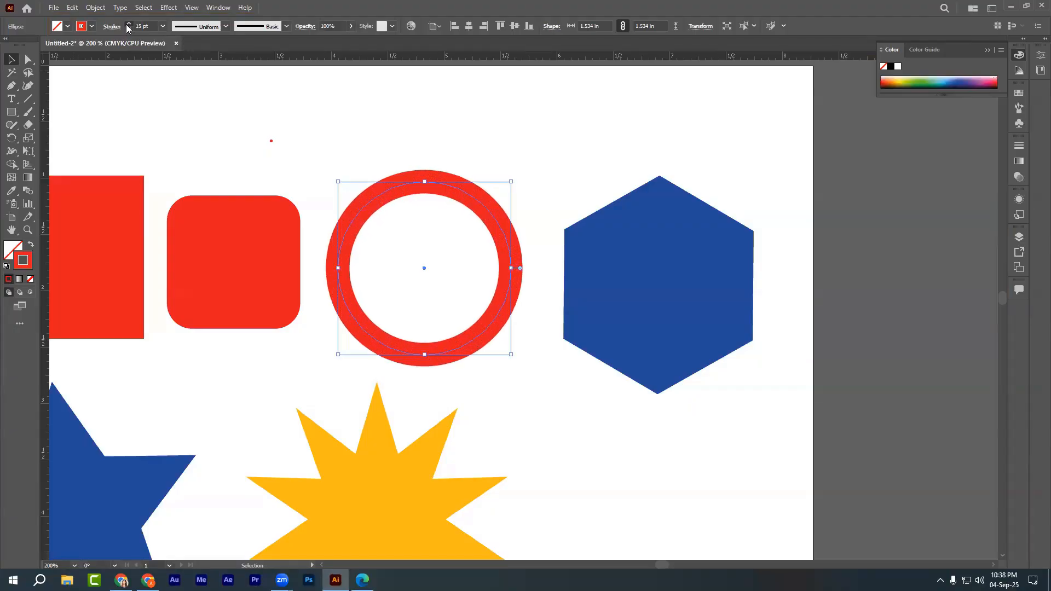
pyautogui.click(128, 24)
pyautogui.click(127, 24)
pyautogui.click(127, 24)
pyautogui.click(609, 440)
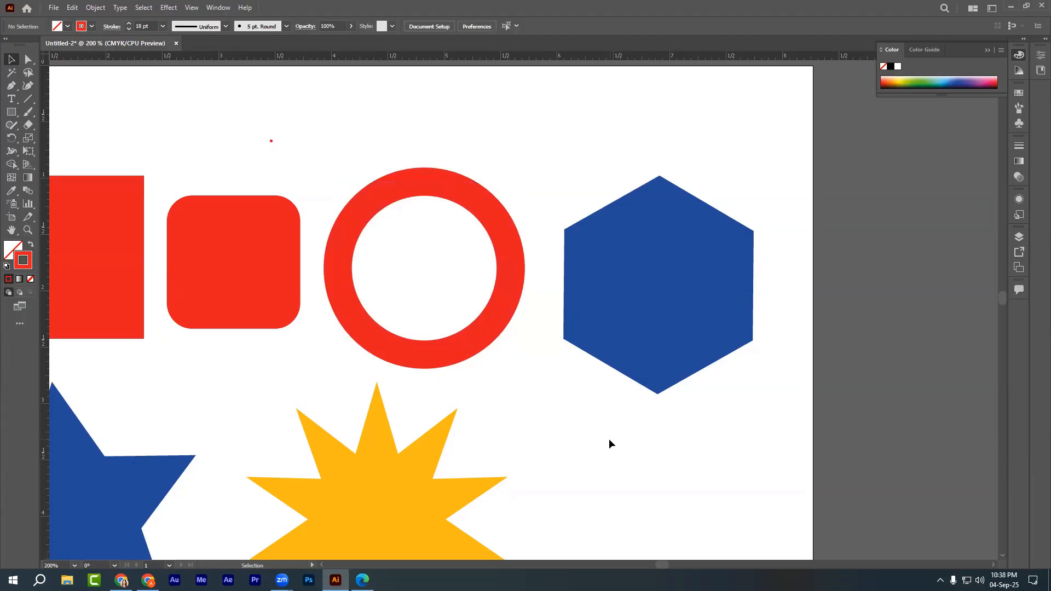
# Draw a vertical rectangle about 0.64 by 2.40 in below the stars and swap its fill and stroke for a solid red fill.
pyautogui.hotkey('ctrl', '-')
pyautogui.hotkey('ctrl', '-')
pyautogui.moveTo(575, 449); pyautogui.dragTo(669, 392)
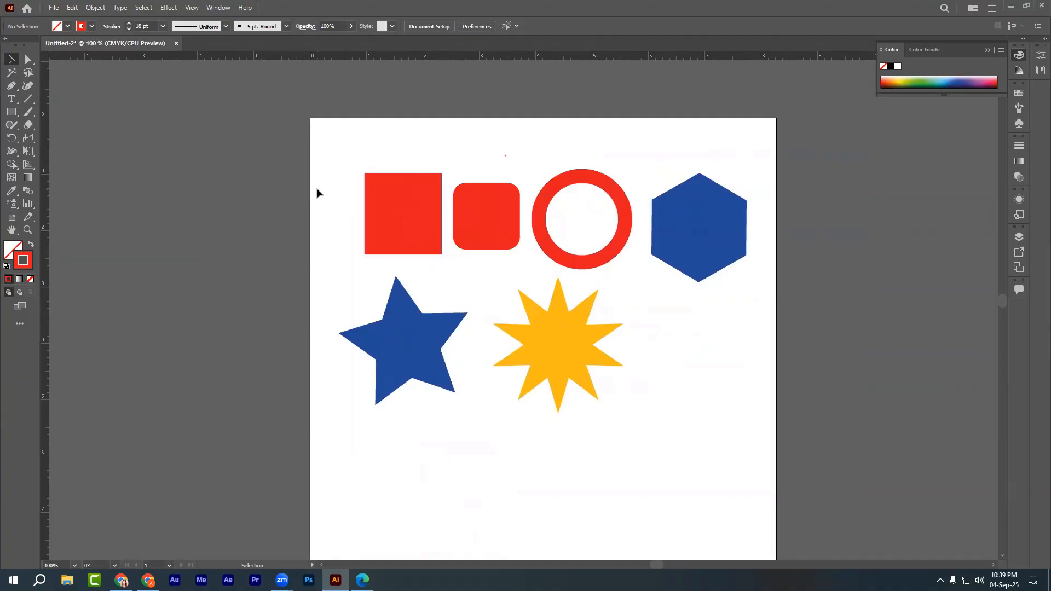
pyautogui.click(10, 112)
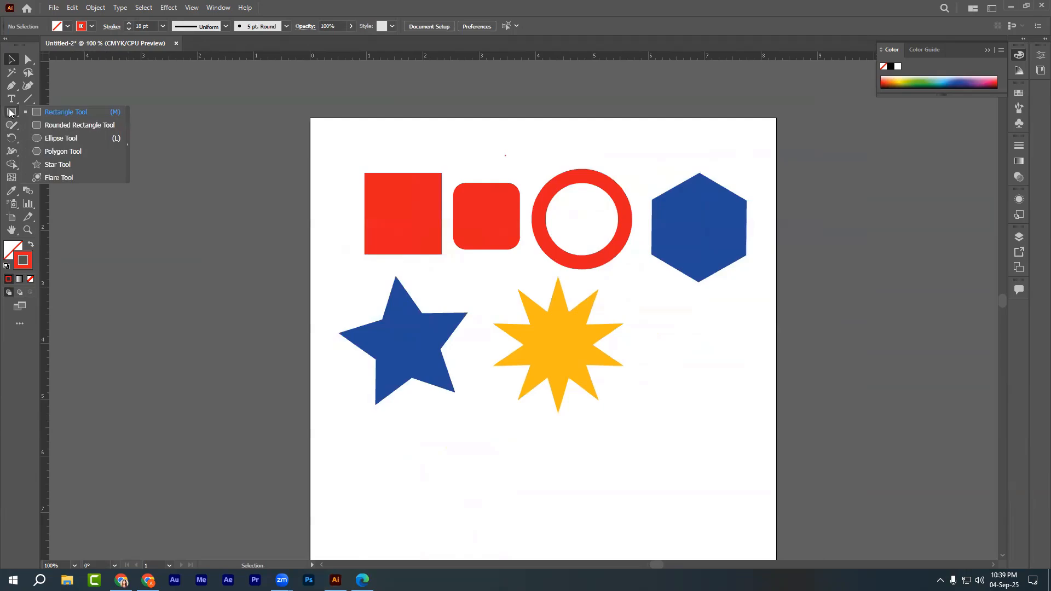
pyautogui.click(49, 112)
pyautogui.scroll(-6, 593, 356)
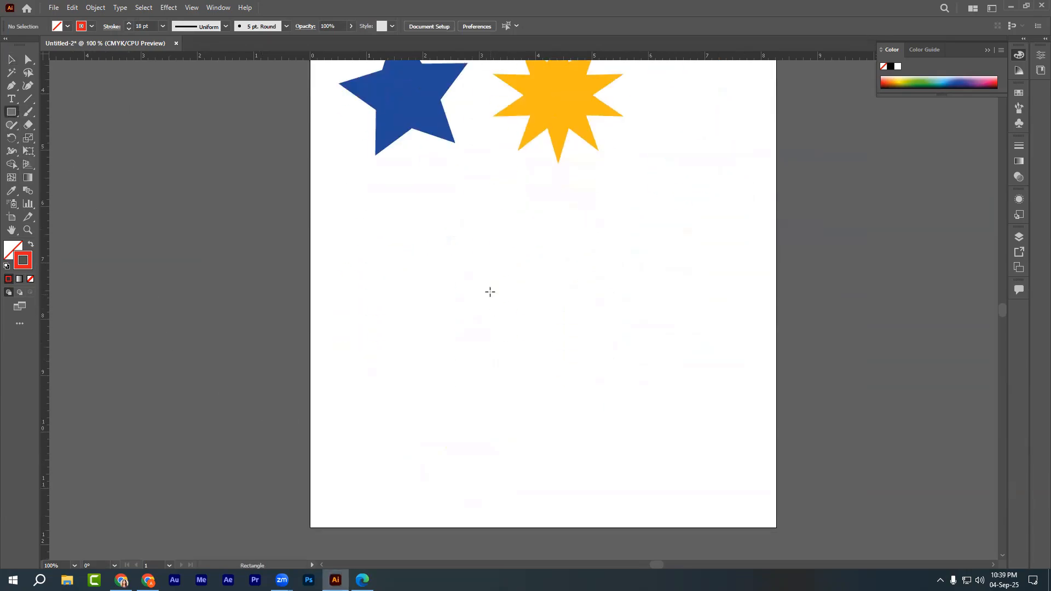
pyautogui.moveTo(489, 292)
pyautogui.mouseDown()
pyautogui.moveTo(518, 358)
pyautogui.moveTo(526, 427)
pyautogui.mouseUp()
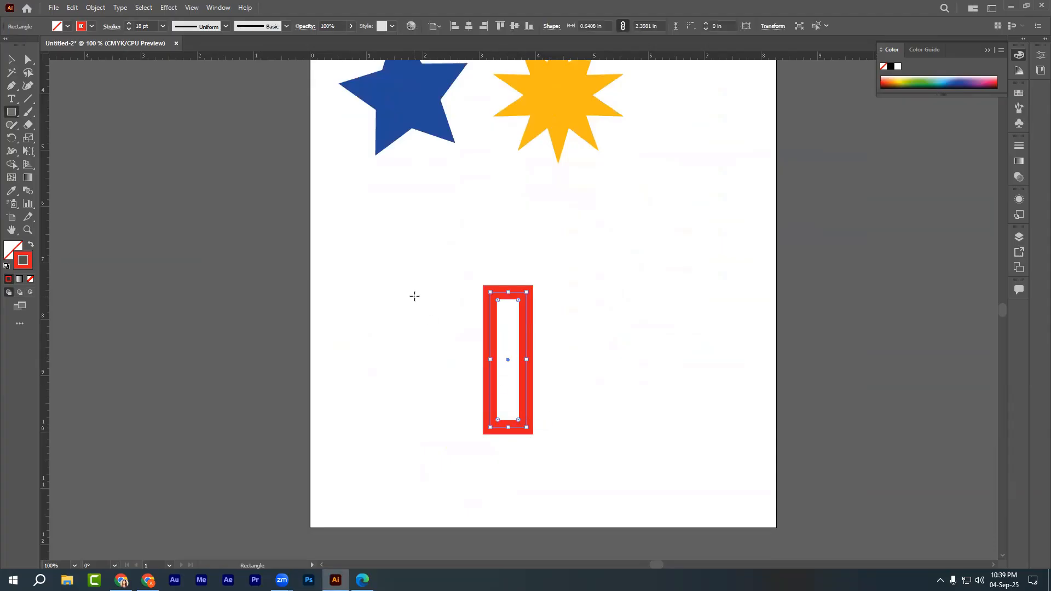
pyautogui.click(30, 245)
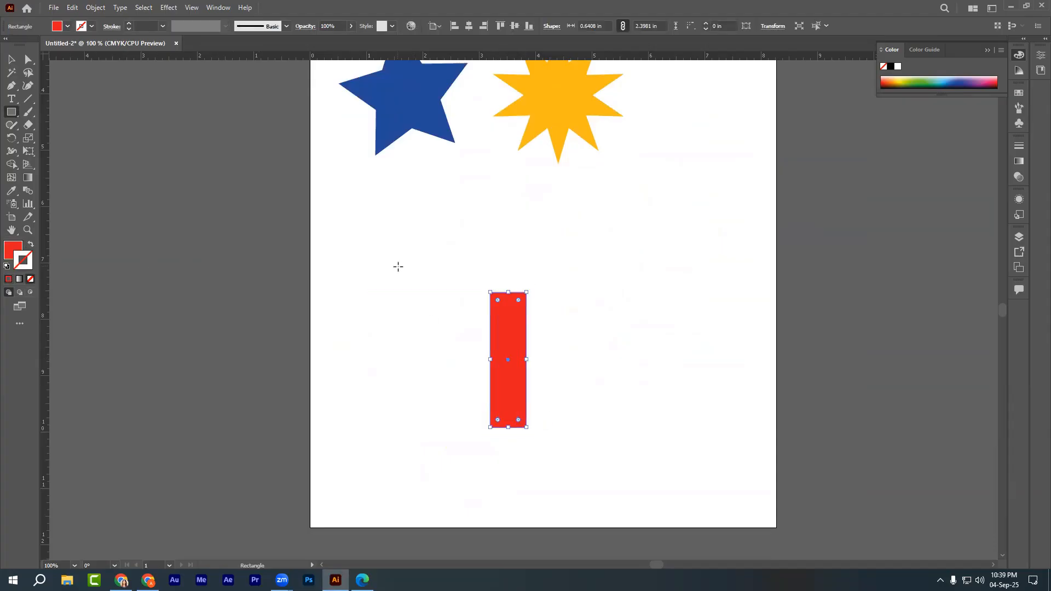
# Draw a red block about 0.94 by 1.13 in to the upper left of the vertical bar and duplicate it on the bar's other side.
pyautogui.moveTo(422, 253); pyautogui.dragTo(475, 316)
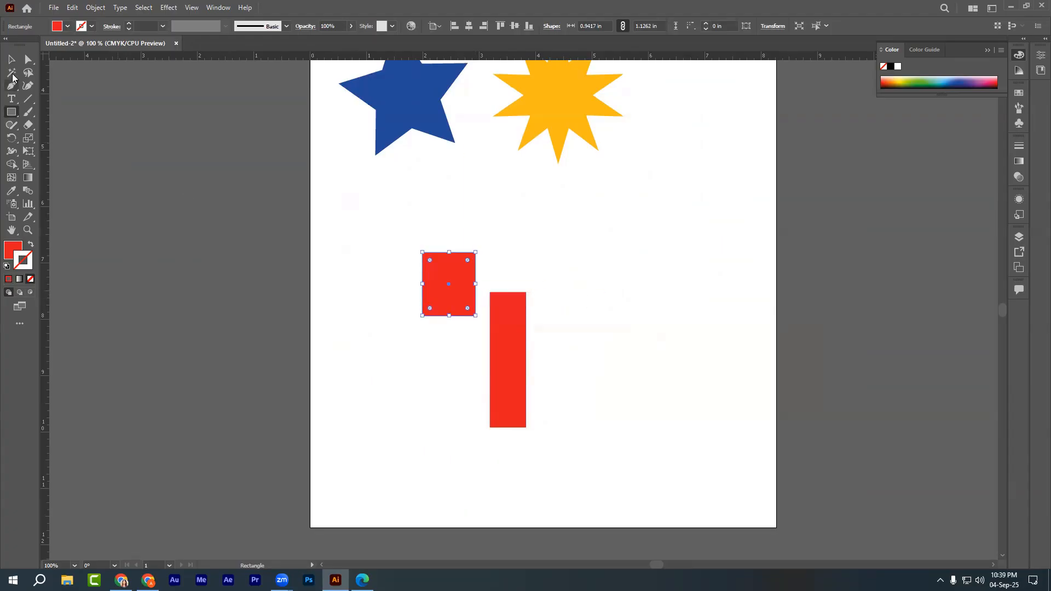
pyautogui.click(11, 58)
pyautogui.click(407, 360)
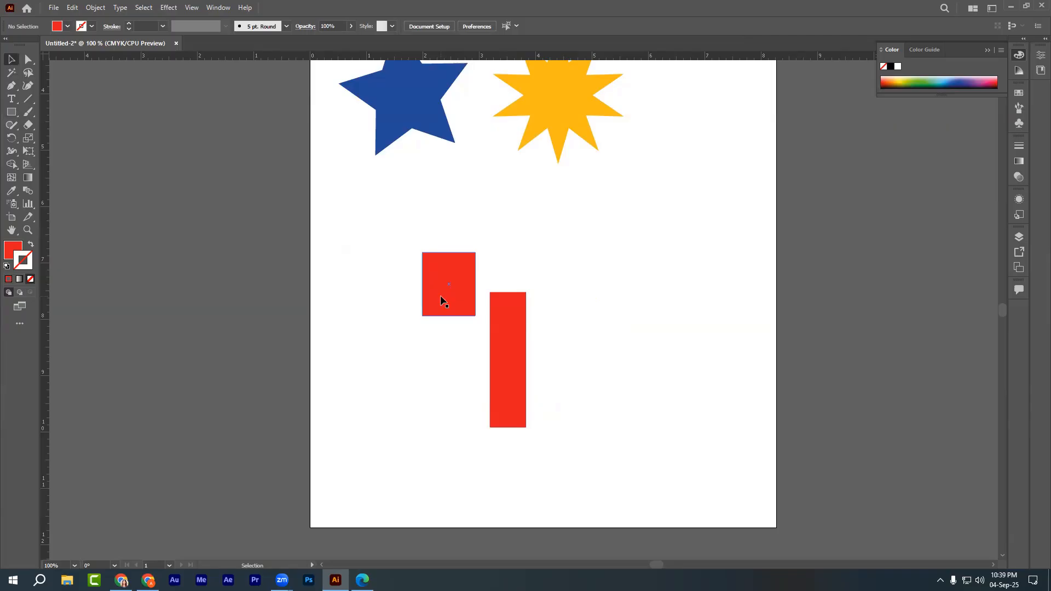
pyautogui.moveTo(441, 298); pyautogui.dragTo(554, 298)
pyautogui.click(352, 364)
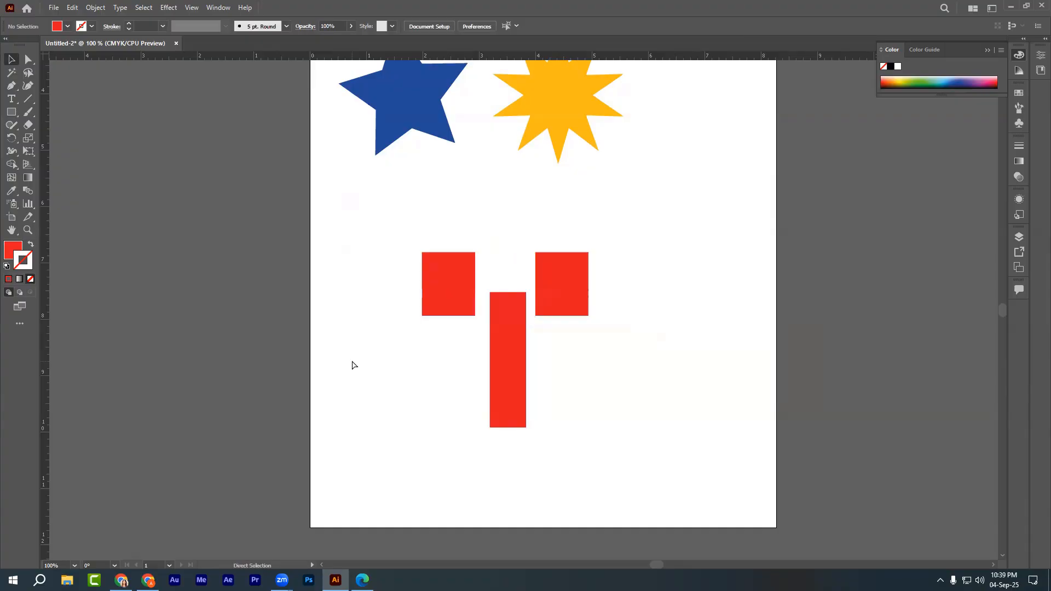
# Draw a horizontal red rectangle about 1.79 by 0.55 in across the vertical bar's upper end, joining the two blocks.
pyautogui.hotkey('ctrl', '=')
pyautogui.scroll(1, 352, 359)
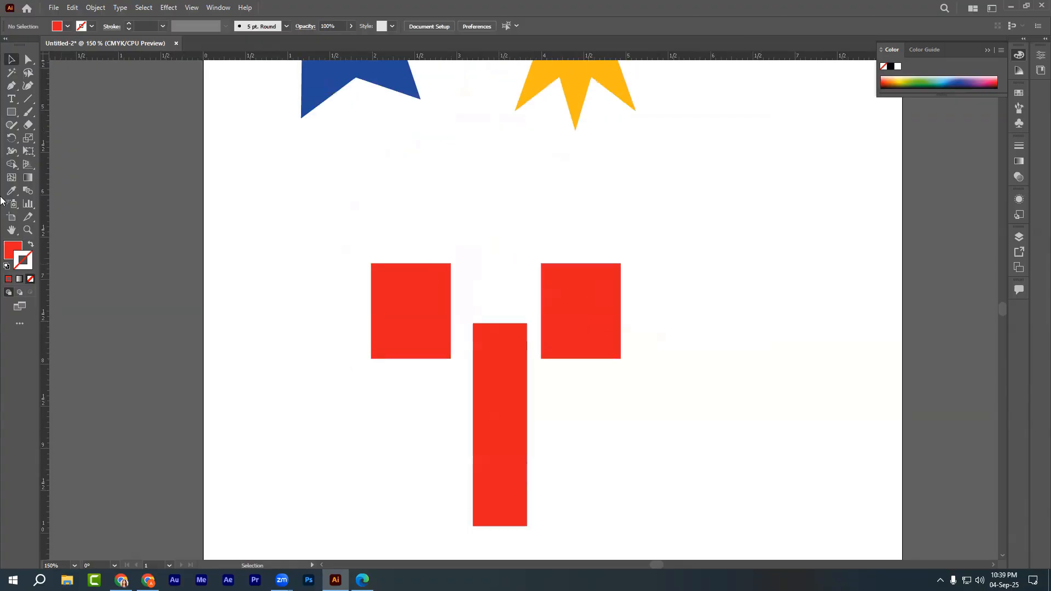
pyautogui.click(11, 112)
pyautogui.moveTo(424, 292); pyautogui.dragTo(575, 338)
pyautogui.press('v')
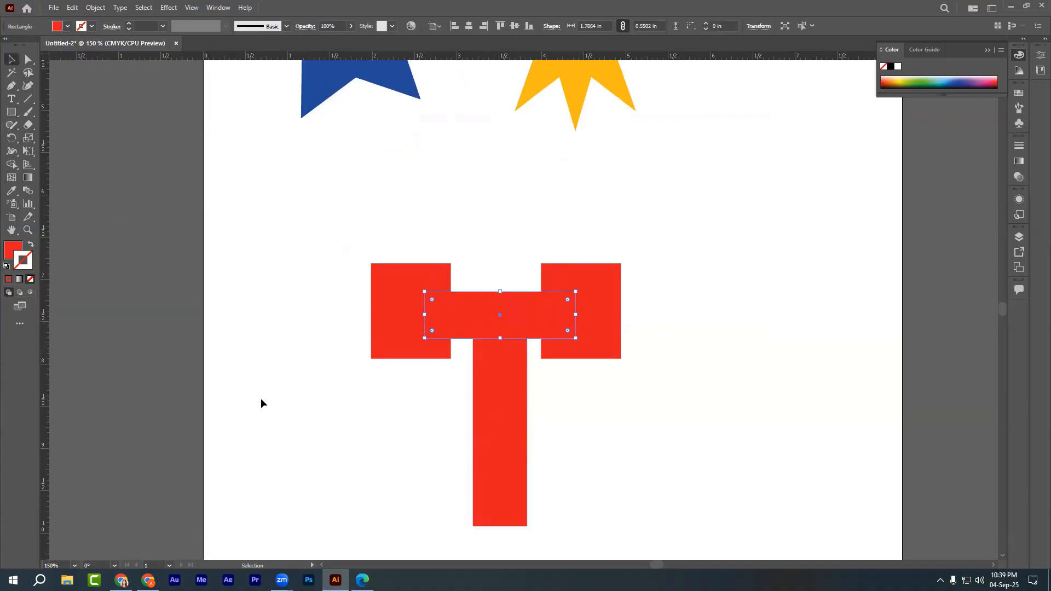
# Delete the horizontal red rectangle and the right-hand red block from the hammer figure.
pyautogui.click(261, 398)
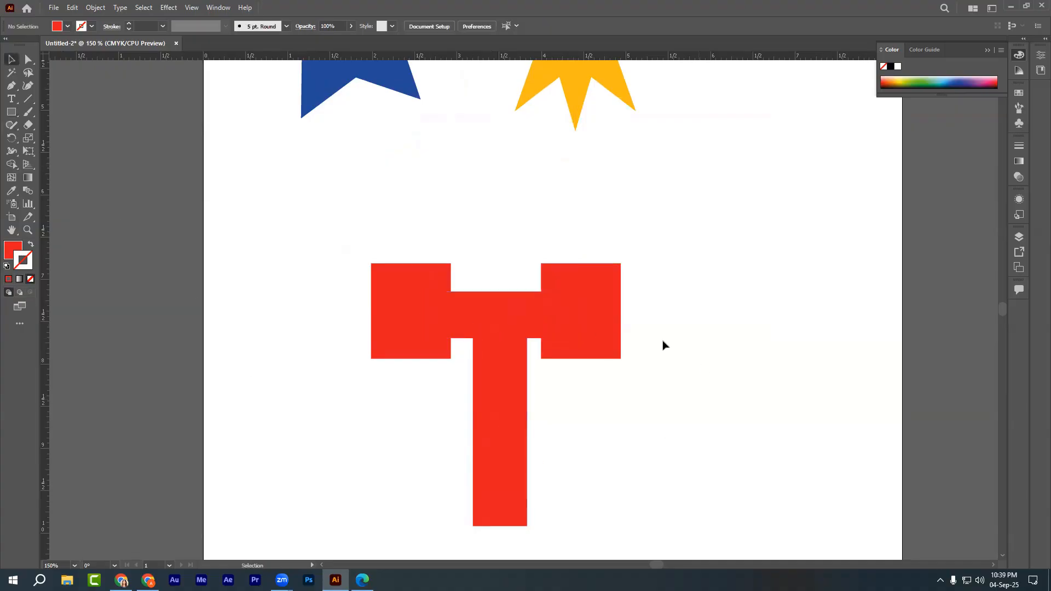
pyautogui.click(504, 331)
pyautogui.press('Delete')
pyautogui.click(585, 324)
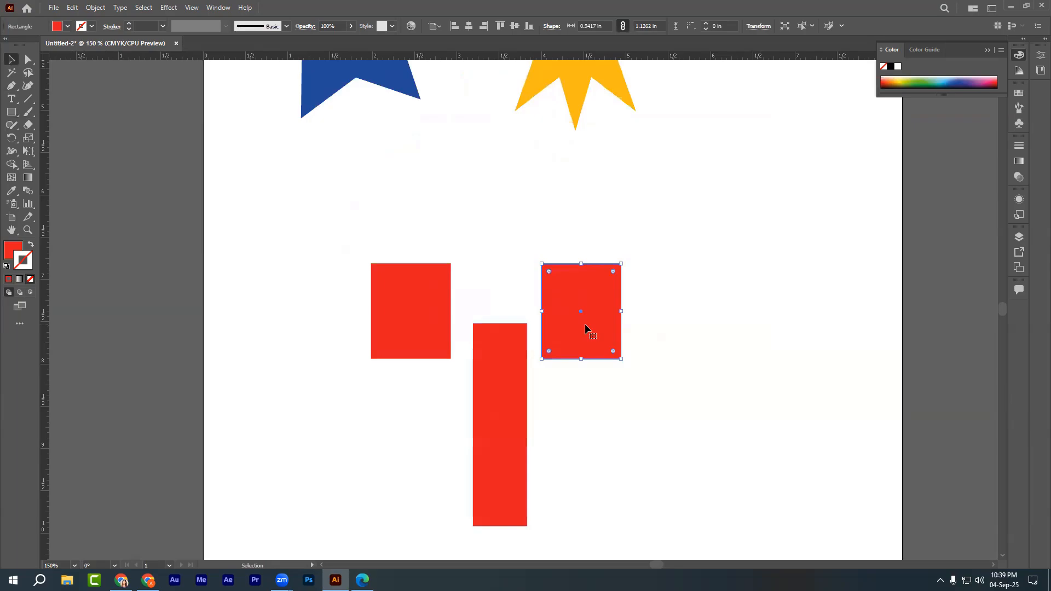
pyautogui.press('Delete')
# Move the remaining red block above the vertical bar and duplicate it into a row of five blocks below the stars.
pyautogui.scroll(1, 481, 392)
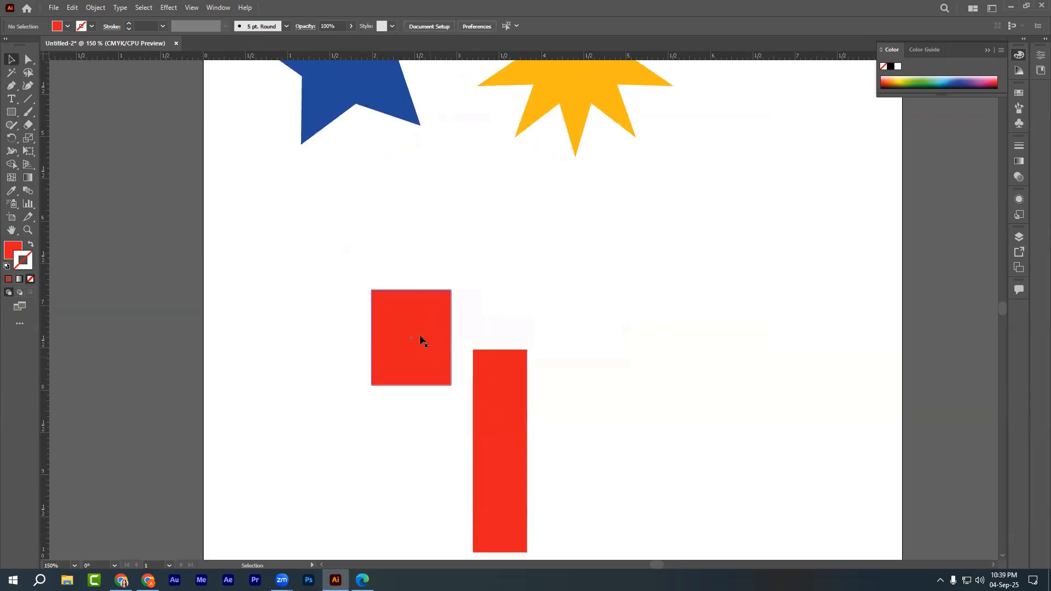
pyautogui.moveTo(419, 337); pyautogui.dragTo(751, 269)
pyautogui.click(696, 388)
pyautogui.hotkey('ctrl', '-')
pyautogui.hotkey('ctrl', '-')
pyautogui.hotkey('ctrl', '-')
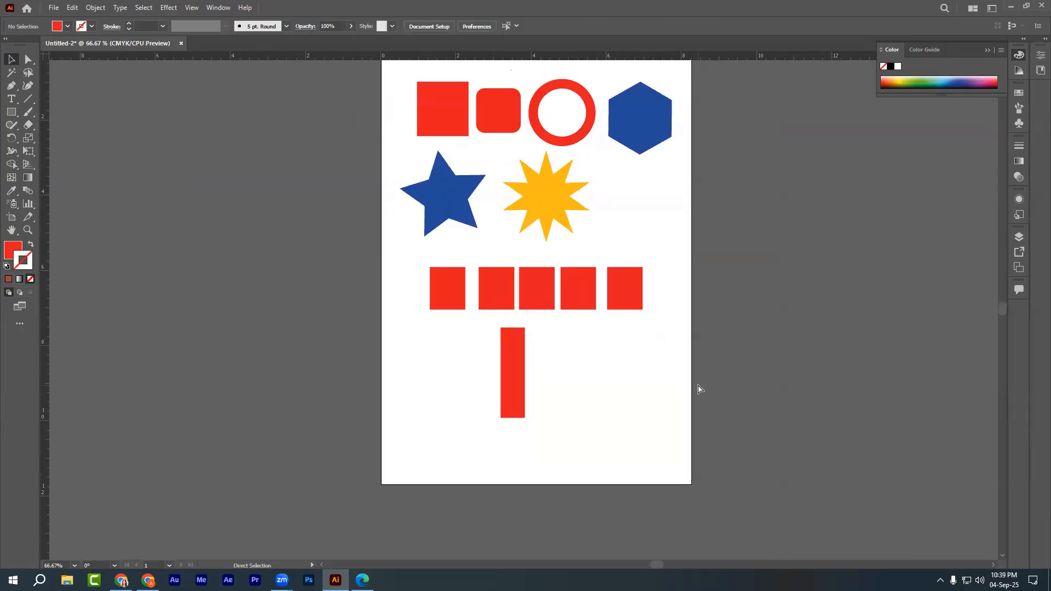
pyautogui.scroll(1, 697, 383)
pyautogui.hotkey('ctrl', '+')
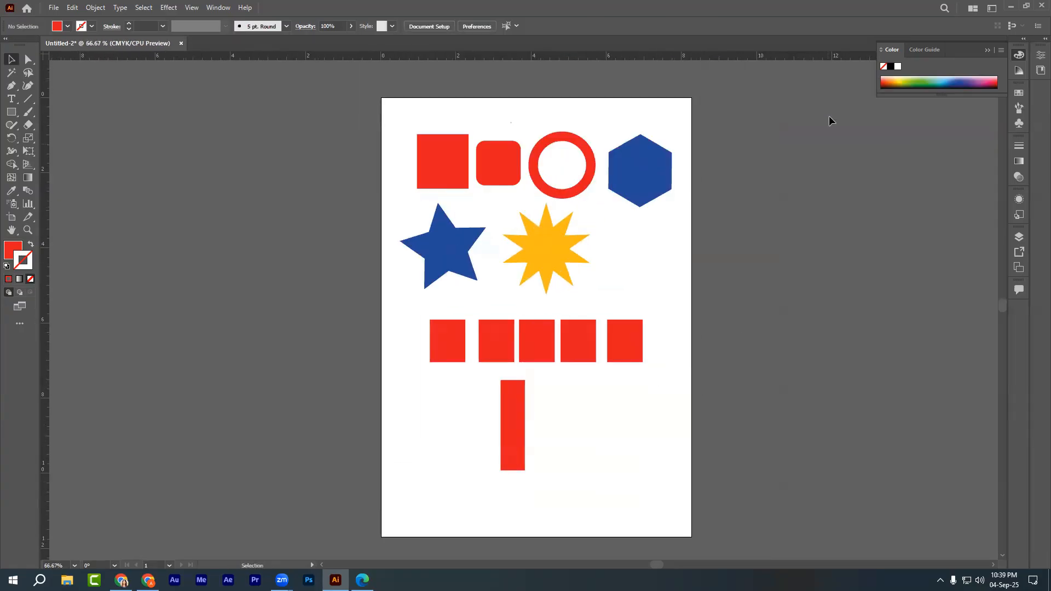
pyautogui.press('Print')
pyautogui.moveTo(324, 66)
pyautogui.mouseDown()
pyautogui.moveTo(446, 264)
pyautogui.moveTo(756, 570)
pyautogui.moveTo(754, 552)
pyautogui.mouseUp()
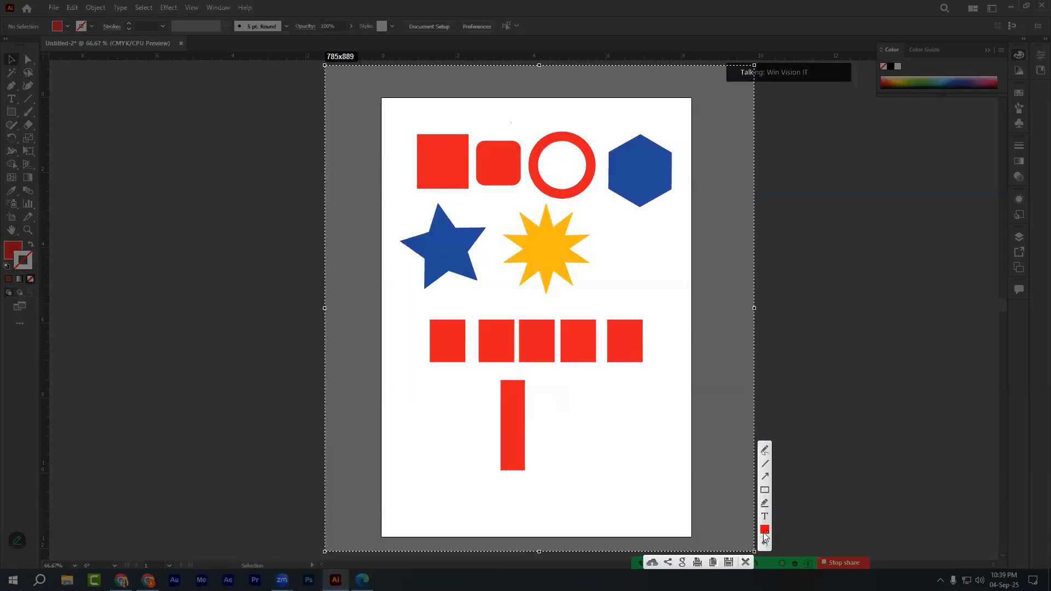
pyautogui.moveTo(401, 119)
pyautogui.mouseDown()
pyautogui.moveTo(659, 481)
pyautogui.moveTo(687, 495)
pyautogui.mouseUp()
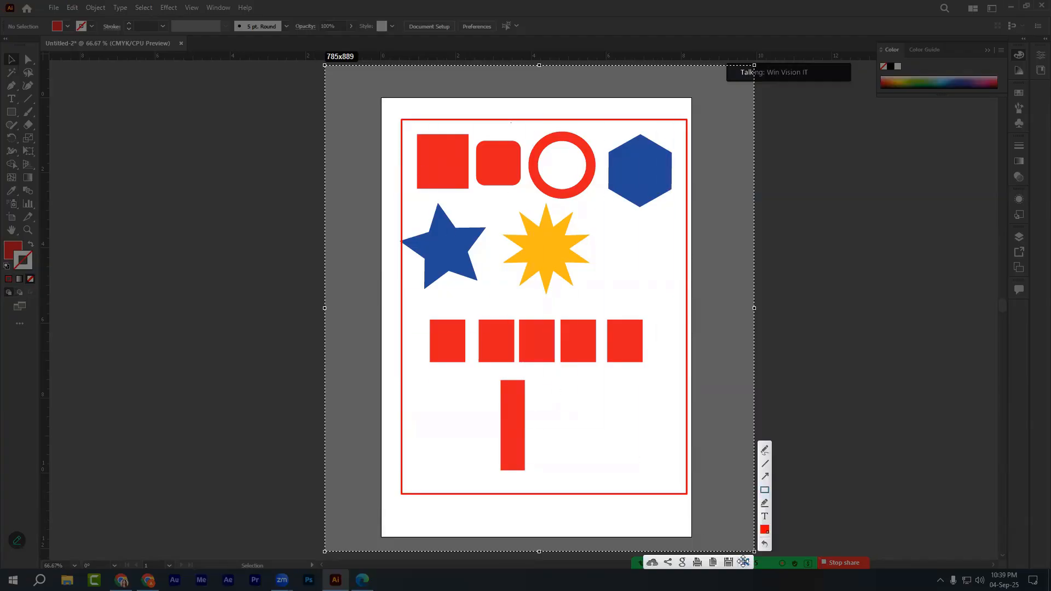
pyautogui.press('Escape')
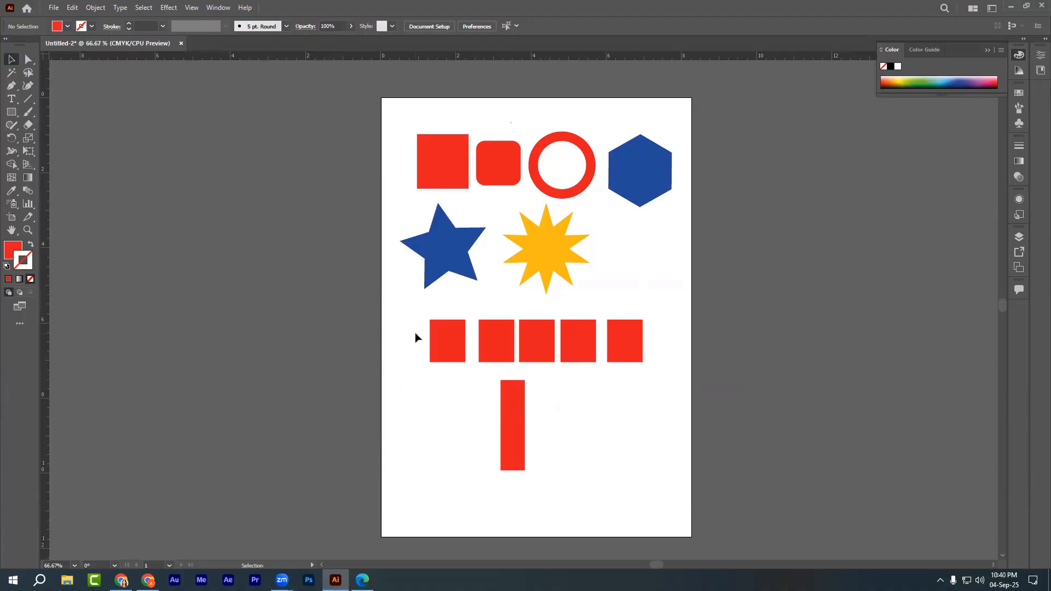
pyautogui.moveTo(402, 319); pyautogui.dragTo(641, 465)
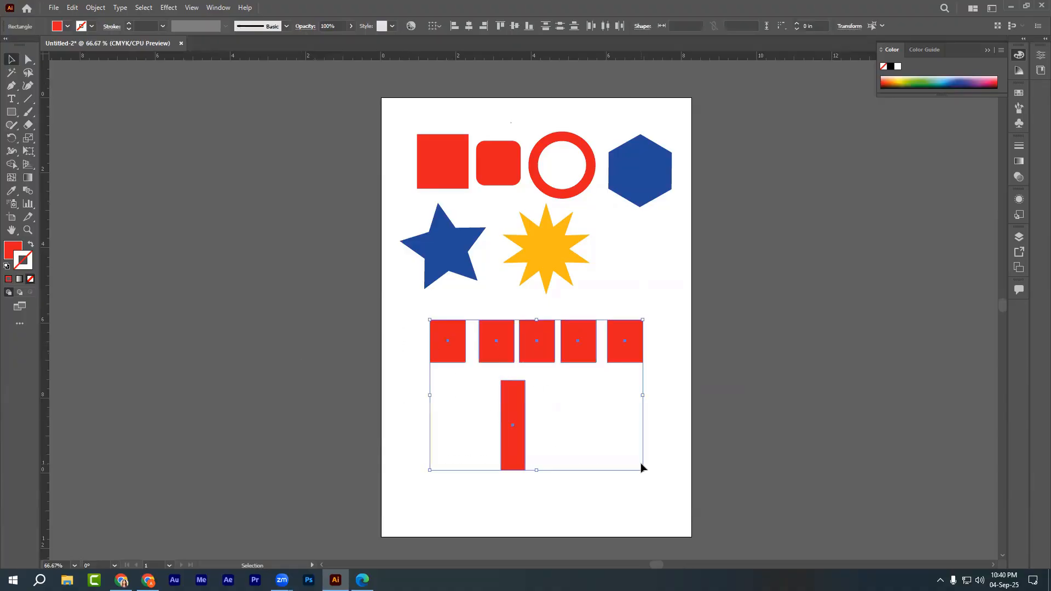
pyautogui.click(616, 406)
pyautogui.hotkey('ctrl', 'z')
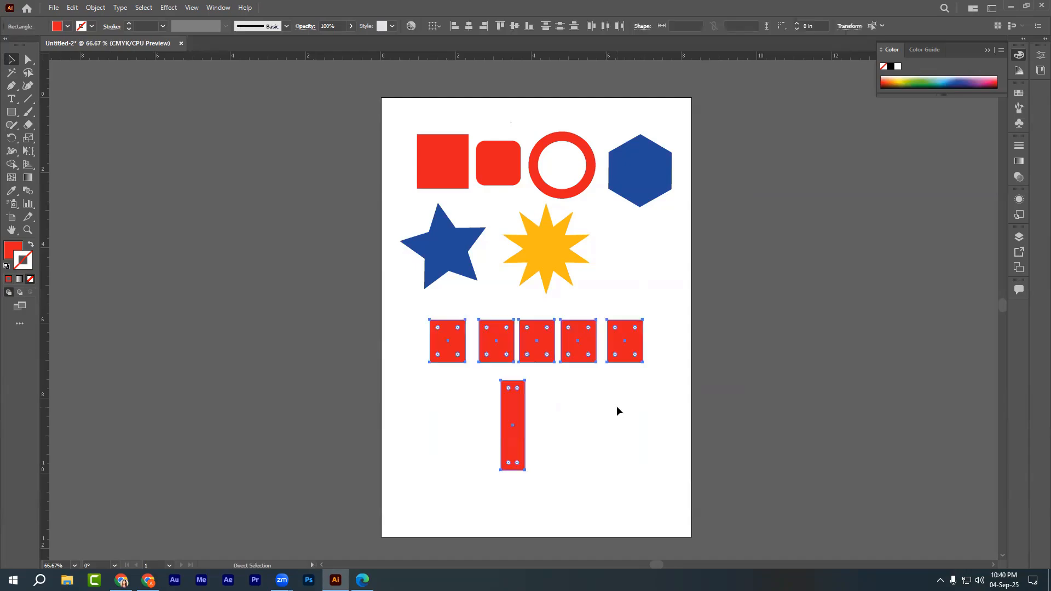
pyautogui.click(745, 404)
# Move the first and third red blocks from the row onto either side of the vertical bar's upper end.
pyautogui.hotkey('ctrl', '=')
pyautogui.hotkey('ctrl', '=')
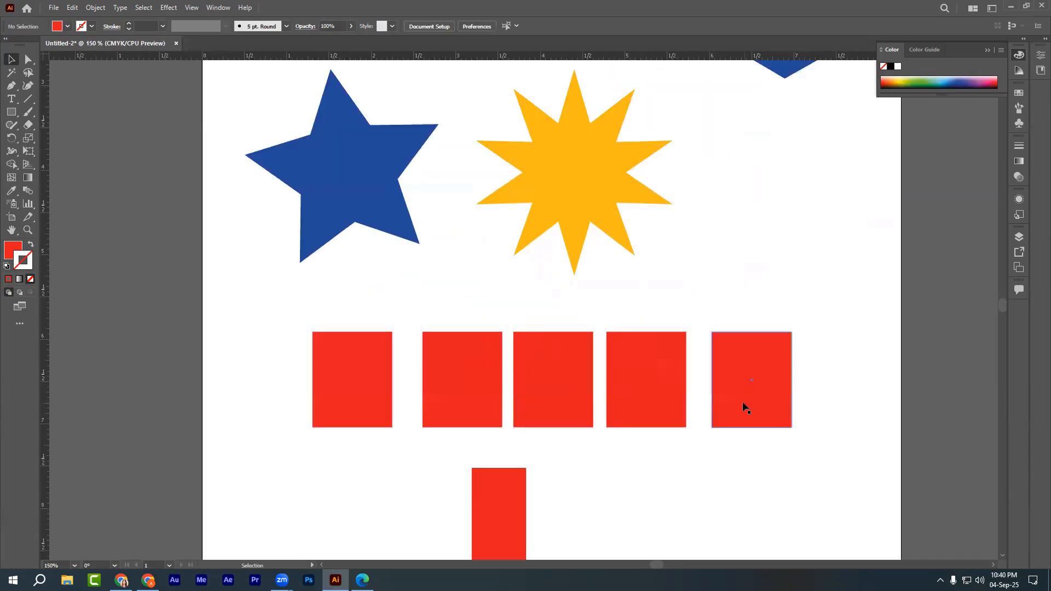
pyautogui.scroll(-2, 712, 405)
pyautogui.moveTo(678, 403); pyautogui.dragTo(626, 291)
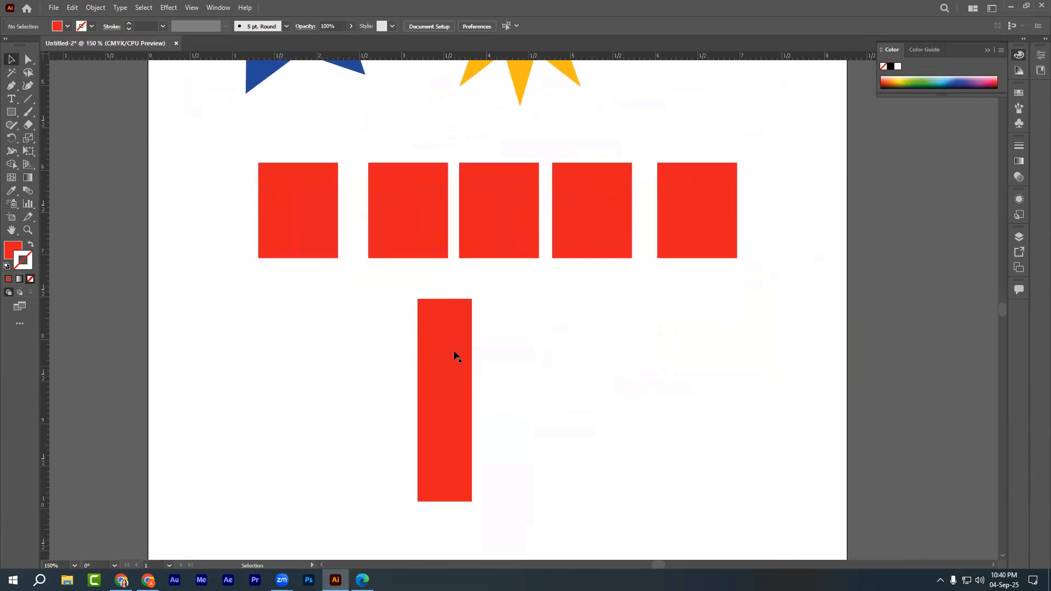
pyautogui.moveTo(276, 229); pyautogui.dragTo(366, 350)
pyautogui.moveTo(492, 249); pyautogui.dragTo(482, 356)
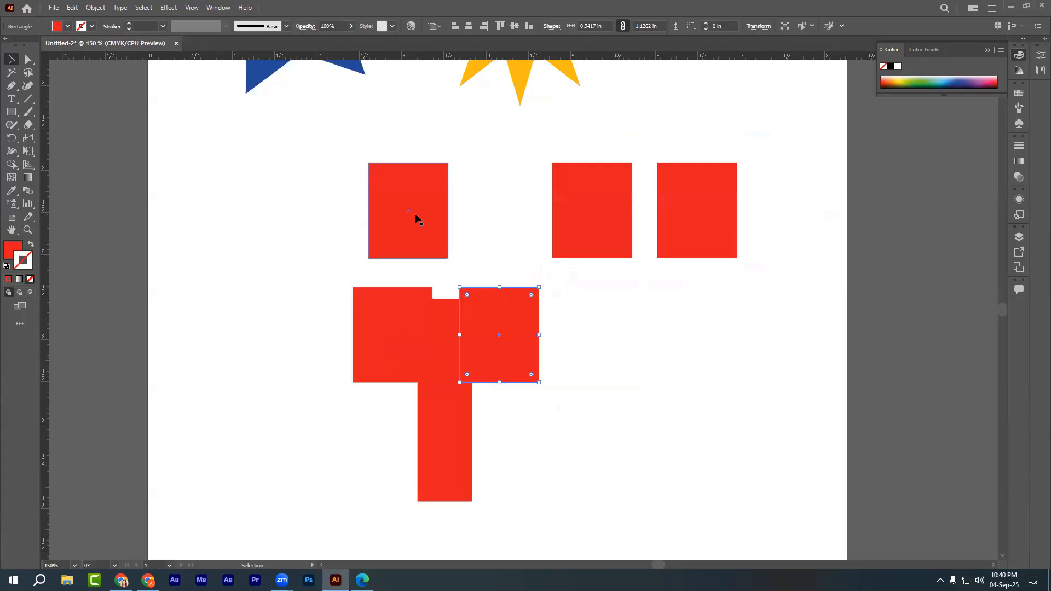
pyautogui.click(164, 425)
# Move another red block from the row between the two side blocks and lower it to overlap the bar's upper end.
pyautogui.moveTo(387, 218); pyautogui.dragTo(432, 274)
pyautogui.click(257, 347)
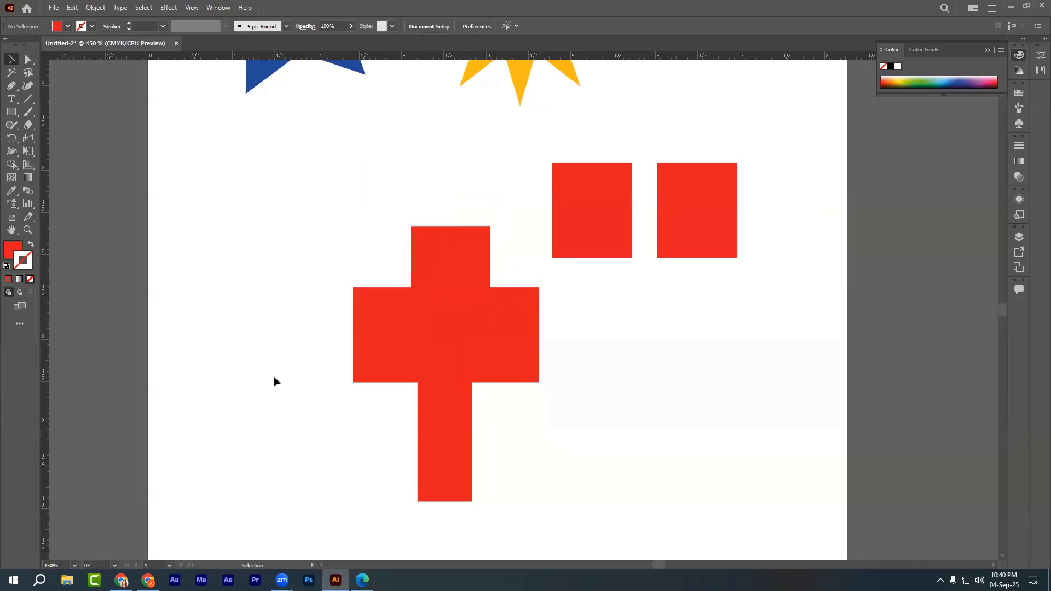
pyautogui.moveTo(453, 258); pyautogui.dragTo(455, 301)
pyautogui.click(236, 261)
# Delete the middle block, and remove the two side blocks together with the vertical bar.
pyautogui.scroll(2, 357, 401)
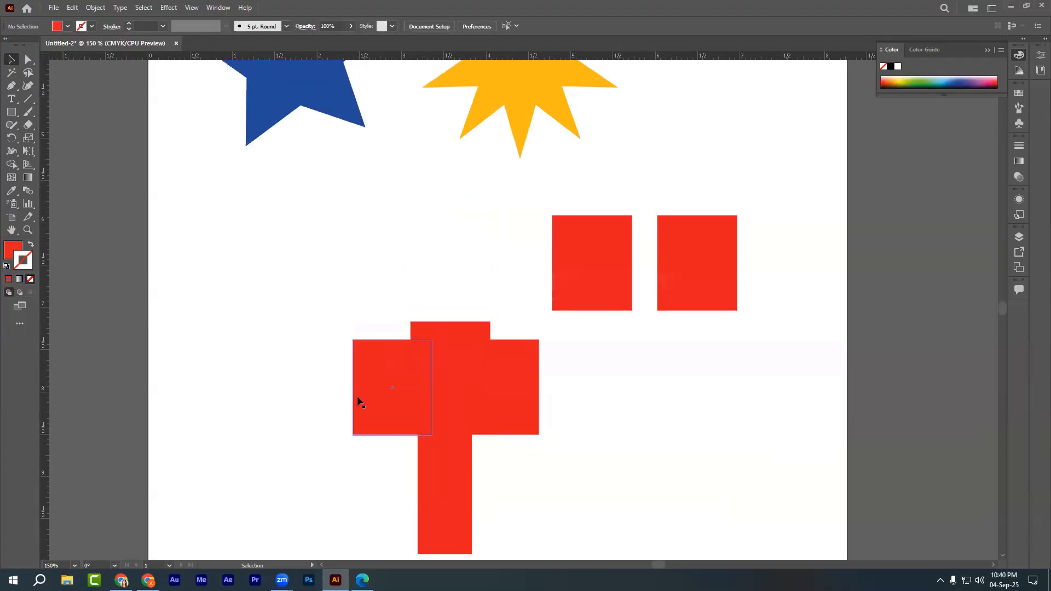
pyautogui.scroll(-4, 347, 415)
pyautogui.moveTo(412, 217); pyautogui.dragTo(460, 236)
pyautogui.click(435, 241)
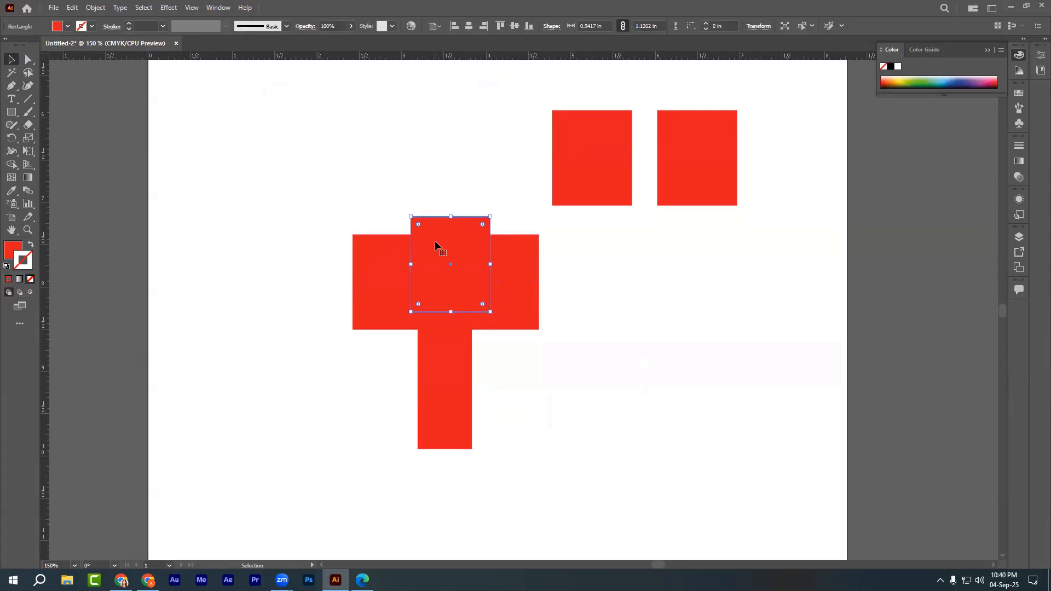
pyautogui.press('Delete')
pyautogui.moveTo(330, 212); pyautogui.dragTo(546, 387)
pyautogui.press('Delete')
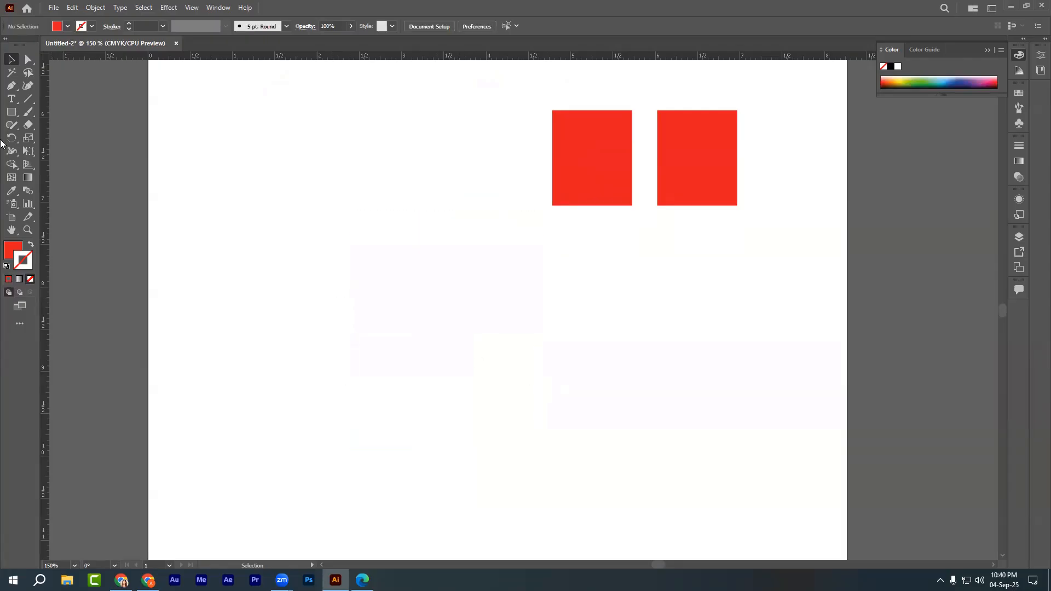
# Draw a vertical red rectangle about 0.52 by 3.03 in below the stars and discard a trial copy beside it.
pyautogui.click(11, 111)
pyautogui.moveTo(331, 200)
pyautogui.mouseDown()
pyautogui.moveTo(415, 423)
pyautogui.moveTo(366, 453)
pyautogui.moveTo(375, 457)
pyautogui.mouseUp()
pyautogui.click(11, 59)
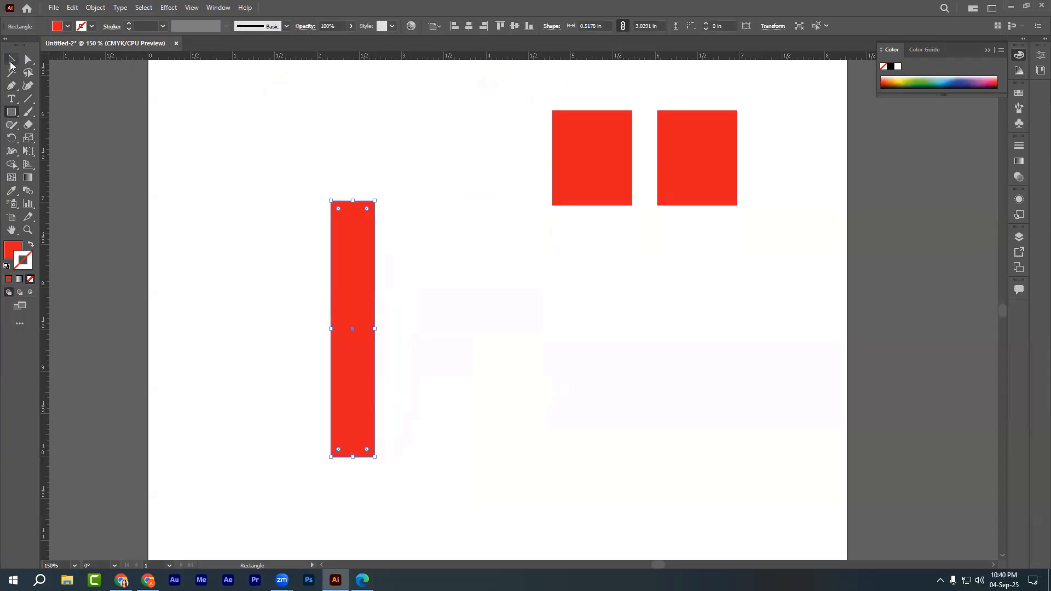
pyautogui.click(251, 307)
pyautogui.keyDown('alt'); pyautogui.moveTo(338, 326); pyautogui.dragTo(437, 339); pyautogui.keyUp('alt')
pyautogui.press('Delete')
# Draw a horizontal red rectangle about 3.02 by 0.60 in across the vertical bar and centre it horizontally on the bar.
pyautogui.click(11, 112)
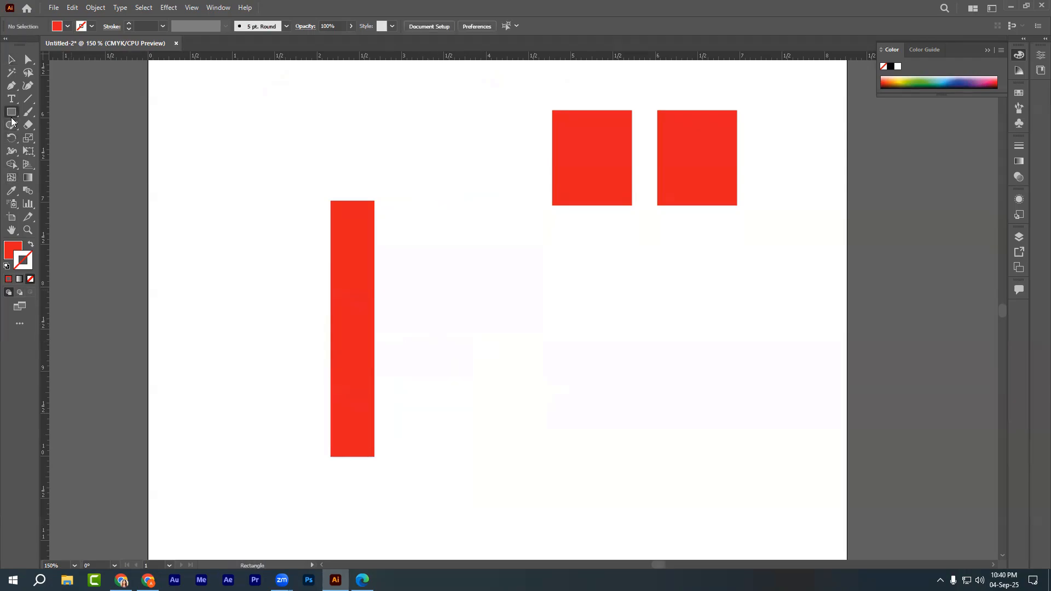
pyautogui.moveTo(238, 285); pyautogui.dragTo(493, 335)
pyautogui.press('v')
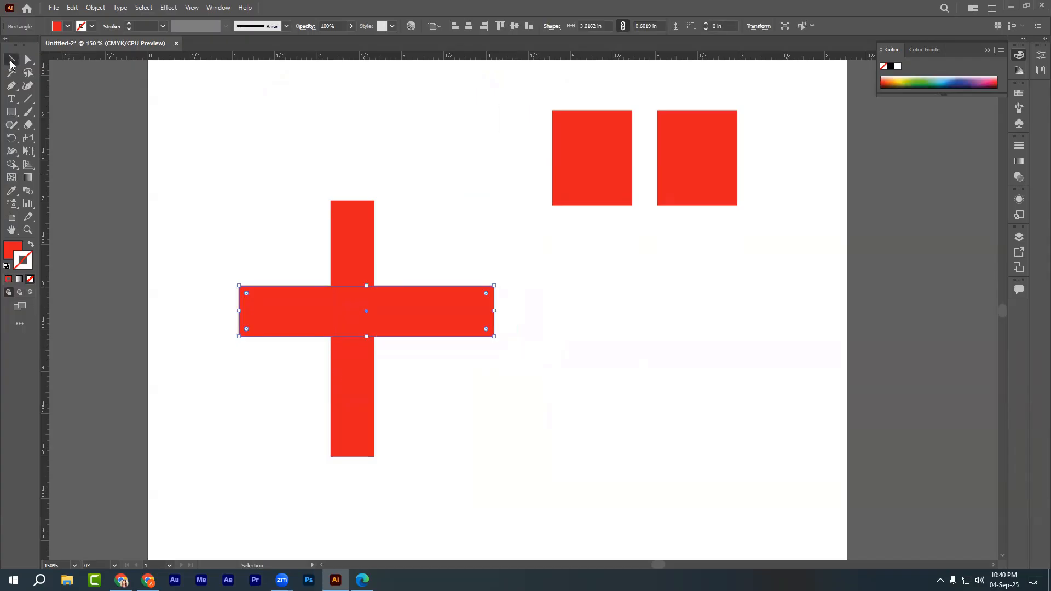
pyautogui.click(392, 340)
pyautogui.moveTo(386, 326)
pyautogui.mouseDown()
pyautogui.moveTo(373, 322)
pyautogui.moveTo(498, 325)
pyautogui.moveTo(385, 321)
pyautogui.mouseUp()
pyautogui.click(483, 412)
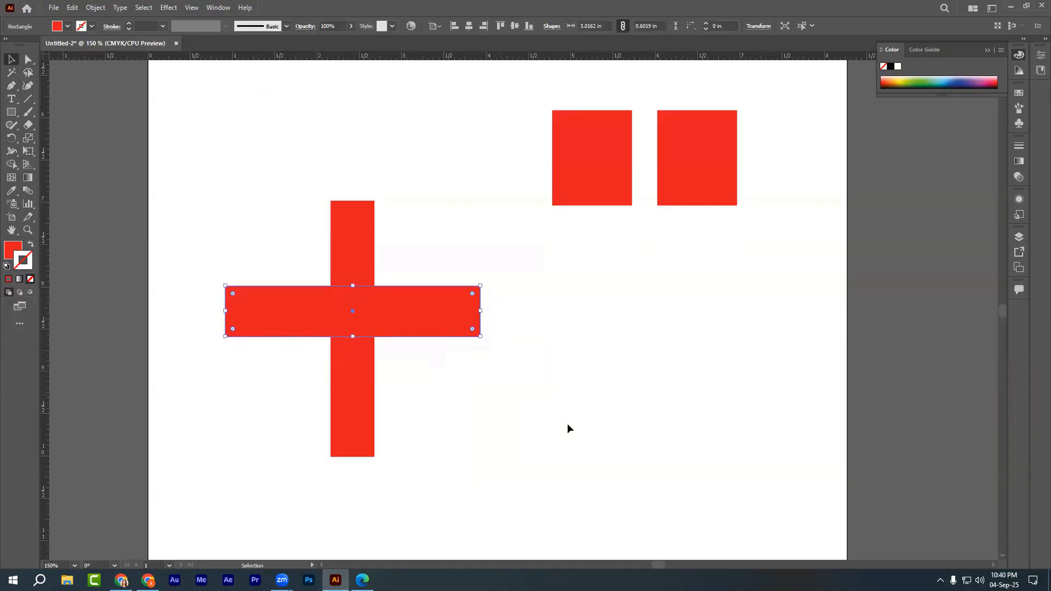
# Move the horizontal bar down near the vertical bar's lower end and return it to a horizontally centred position higher up.
pyautogui.click(567, 423)
pyautogui.moveTo(546, 423); pyautogui.dragTo(734, 415)
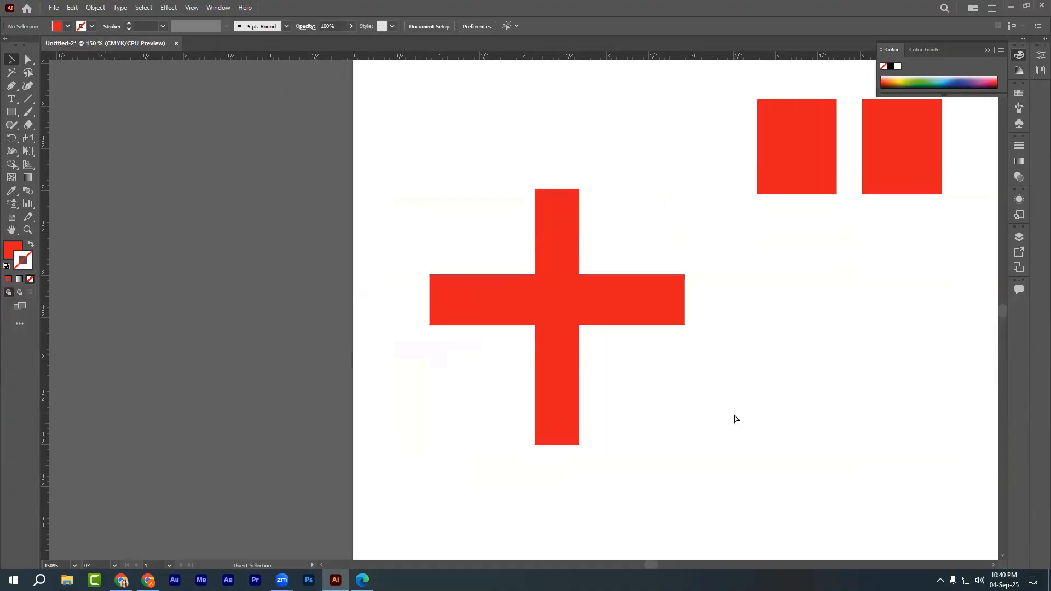
pyautogui.hotkey('ctrl', '+')
pyautogui.moveTo(637, 314); pyautogui.dragTo(632, 422)
pyautogui.click(858, 422)
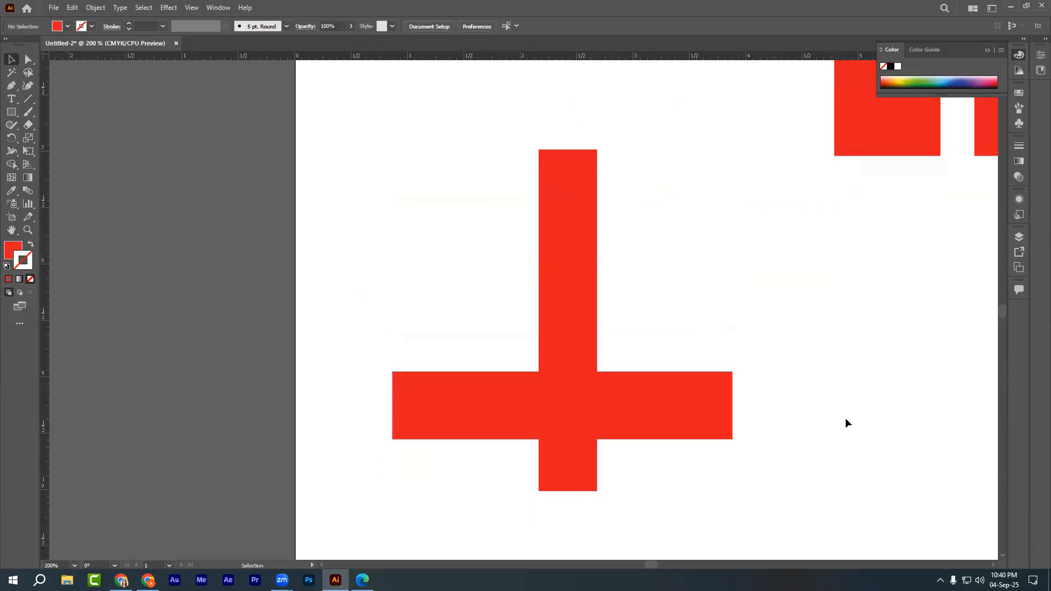
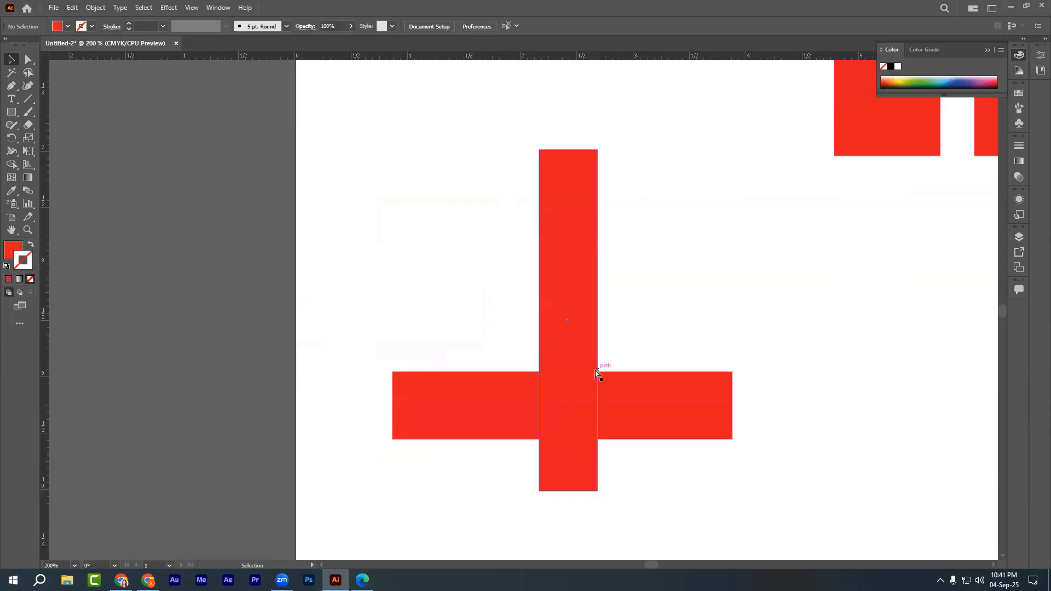
pyautogui.moveTo(603, 370); pyautogui.dragTo(608, 260)
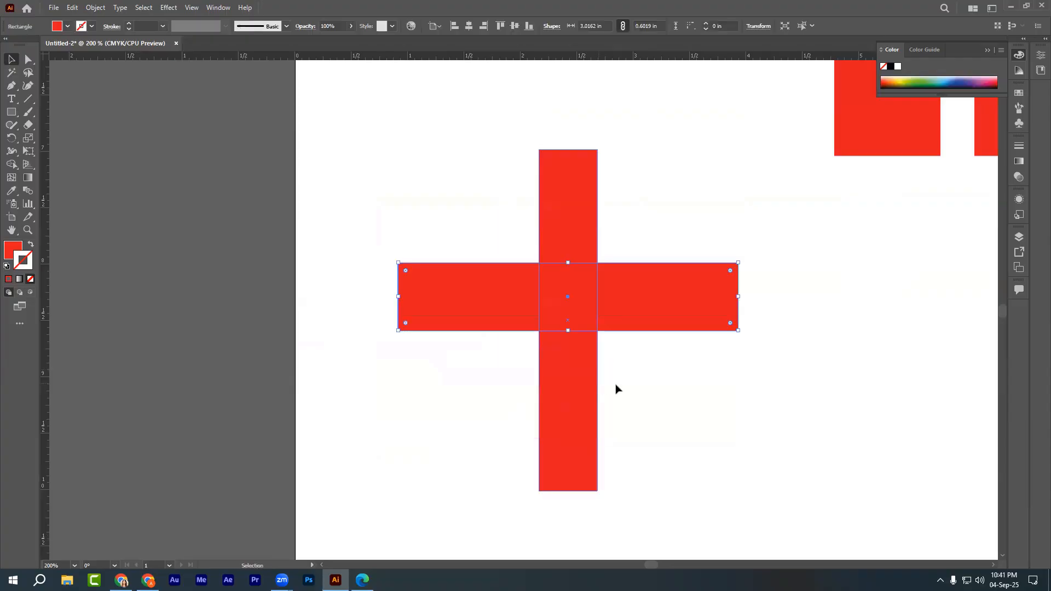
pyautogui.click(814, 383)
# Try moving the horizontal bar downward and deleting it, and undo both changes.
pyautogui.moveTo(688, 320); pyautogui.dragTo(692, 436)
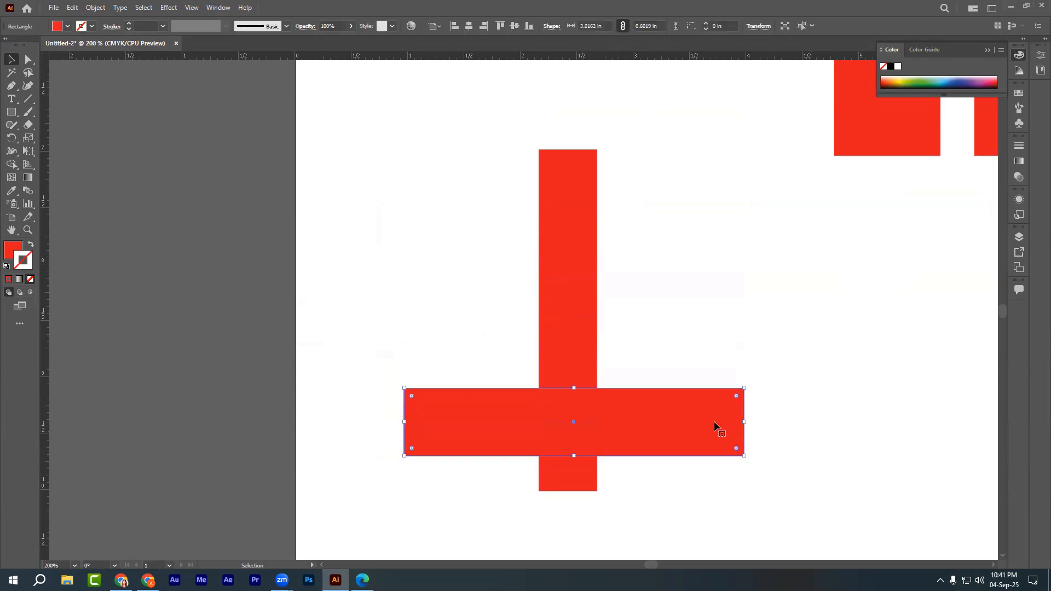
pyautogui.press('Delete')
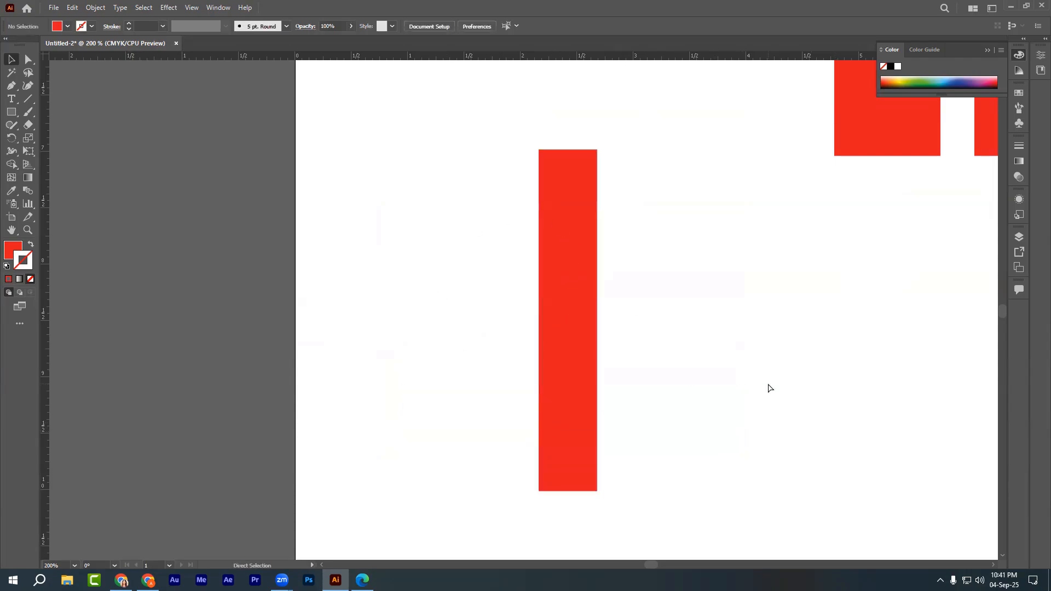
pyautogui.hotkey('ctrl', 'z')
pyautogui.hotkey('ctrl', 'z')
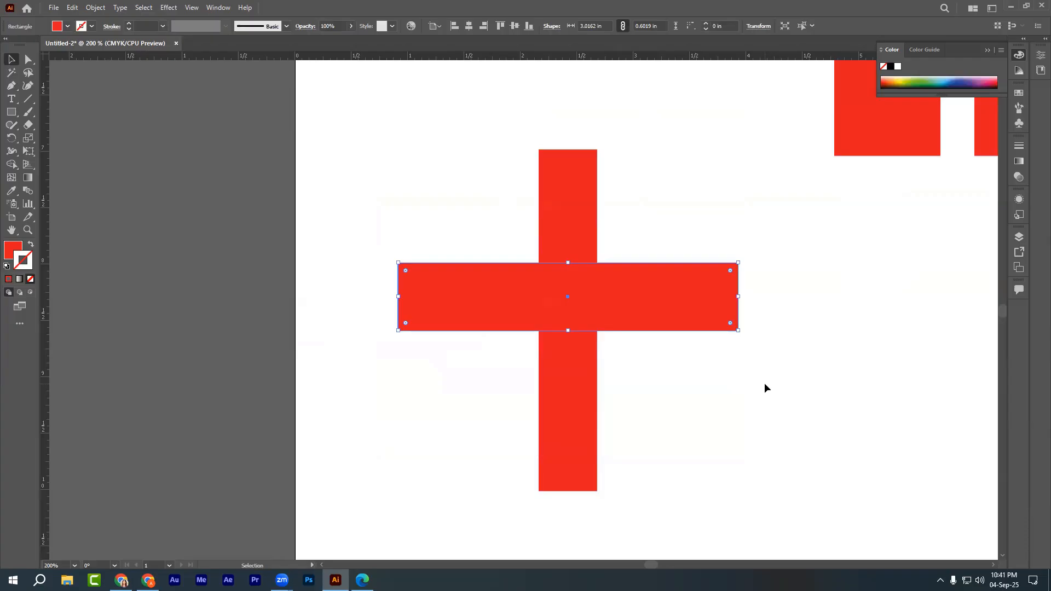
# Nudge the horizontal bar slightly to the right of its centred position on the vertical bar.
pyautogui.press('a')
pyautogui.hotkey('shift', 'Right')
pyautogui.press('v')
pyautogui.click(765, 384)
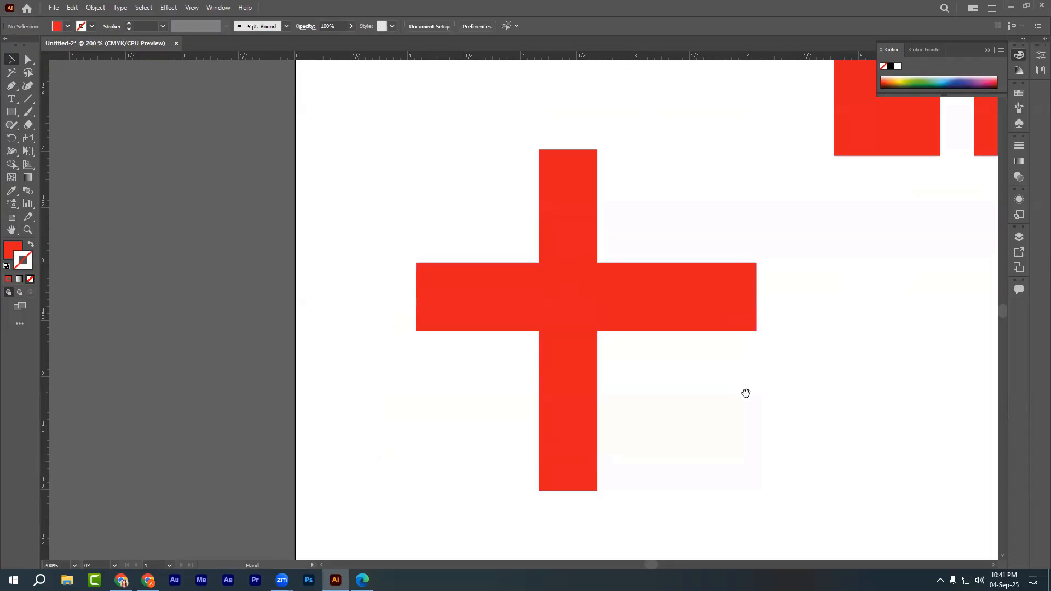
# Try a lower position for the horizontal bar, undo that move, and delete the horizontal bar.
pyautogui.moveTo(747, 392); pyautogui.dragTo(487, 354)
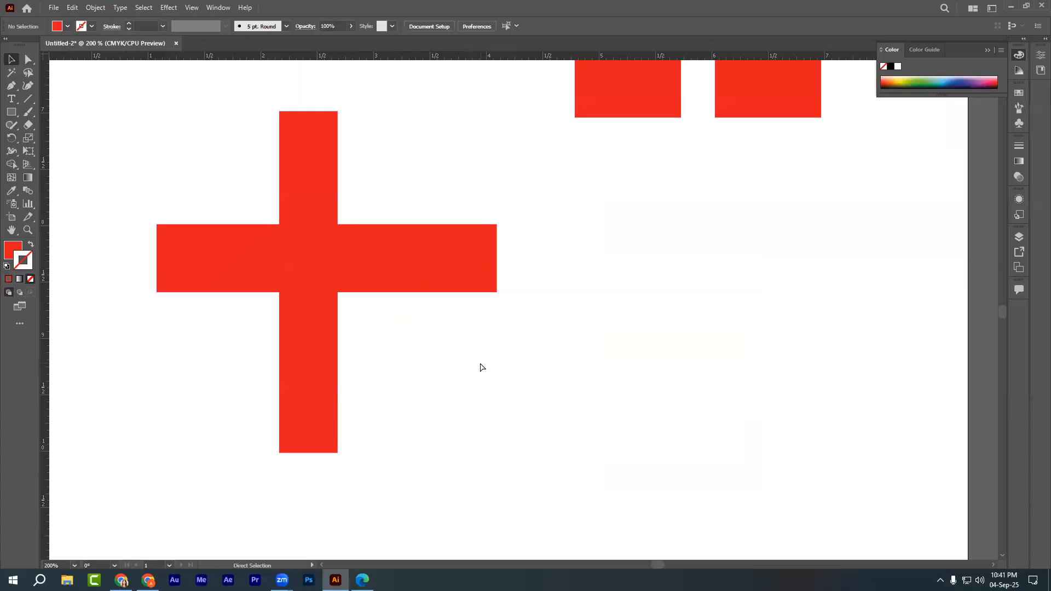
pyautogui.hotkey('ctrl', '-')
pyautogui.hotkey('ctrl', '-')
pyautogui.scroll(3, 402, 377)
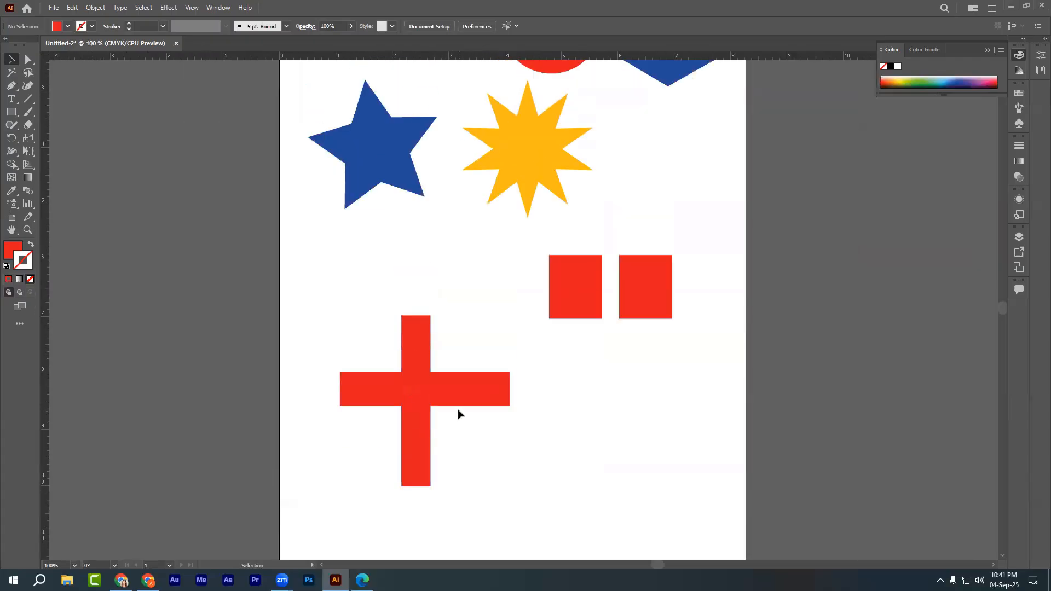
pyautogui.click(440, 389)
pyautogui.moveTo(439, 388); pyautogui.dragTo(441, 454)
pyautogui.hotkey('ctrl', 'z')
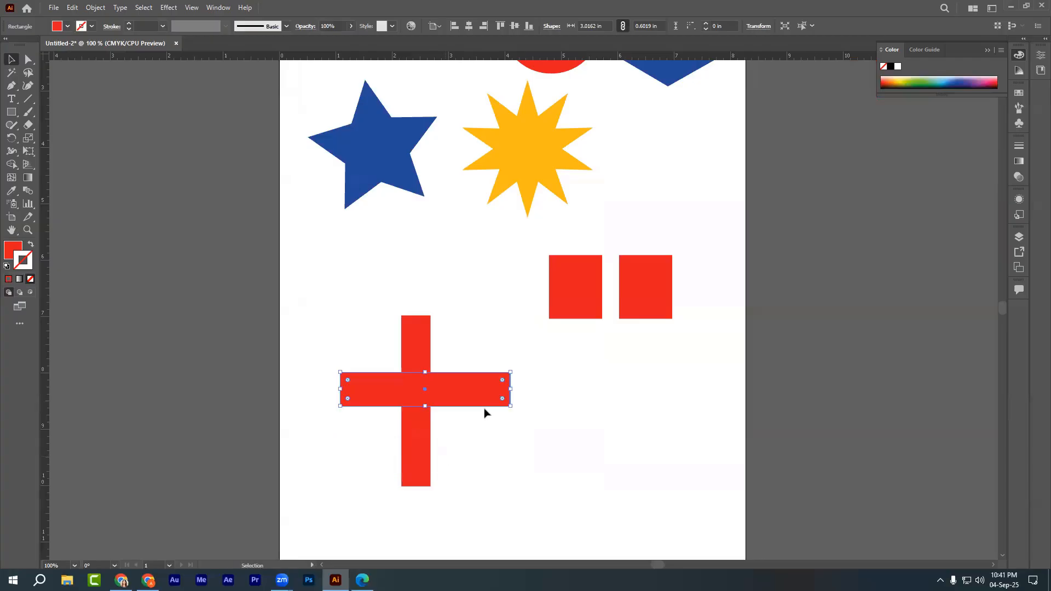
pyautogui.press('a')
pyautogui.press('Delete')
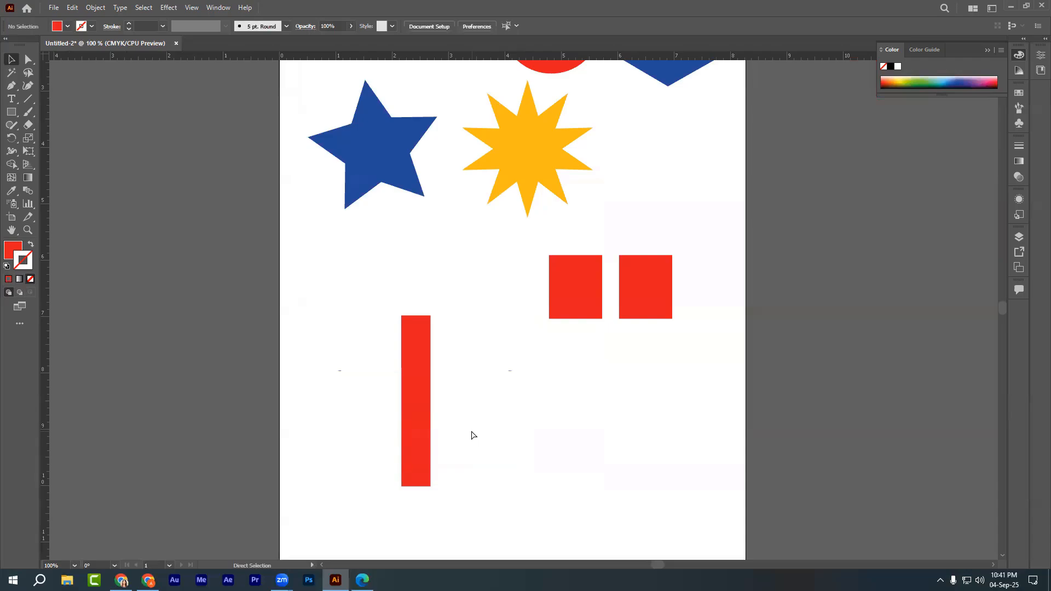
pyautogui.press('v')
pyautogui.scroll(3, 577, 322)
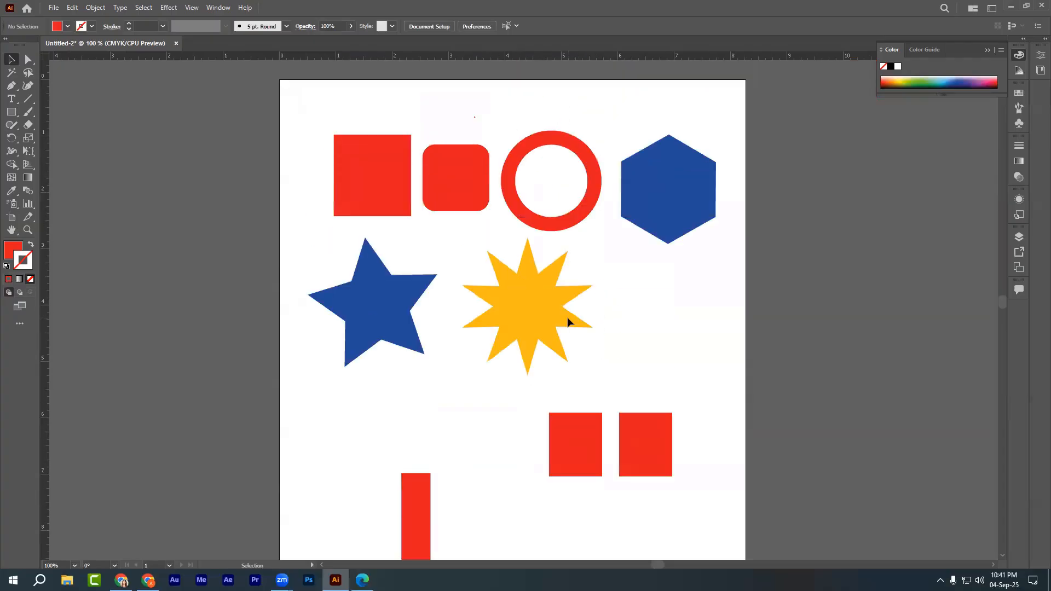
# Undo the cross edits and the last group deletion to restore the two side blocks and their original vertical bar.
pyautogui.press('a')
pyautogui.hotkey('ctrl', 'z')
pyautogui.hotkey('ctrl', 'z')
pyautogui.hotkey('ctrl', 'z')
pyautogui.hotkey('ctrl', 'z')
pyautogui.hotkey('ctrl', 'z')
pyautogui.hotkey('ctrl', 'z')
pyautogui.hotkey('ctrl', 'z')
pyautogui.hotkey('ctrl', 'z')
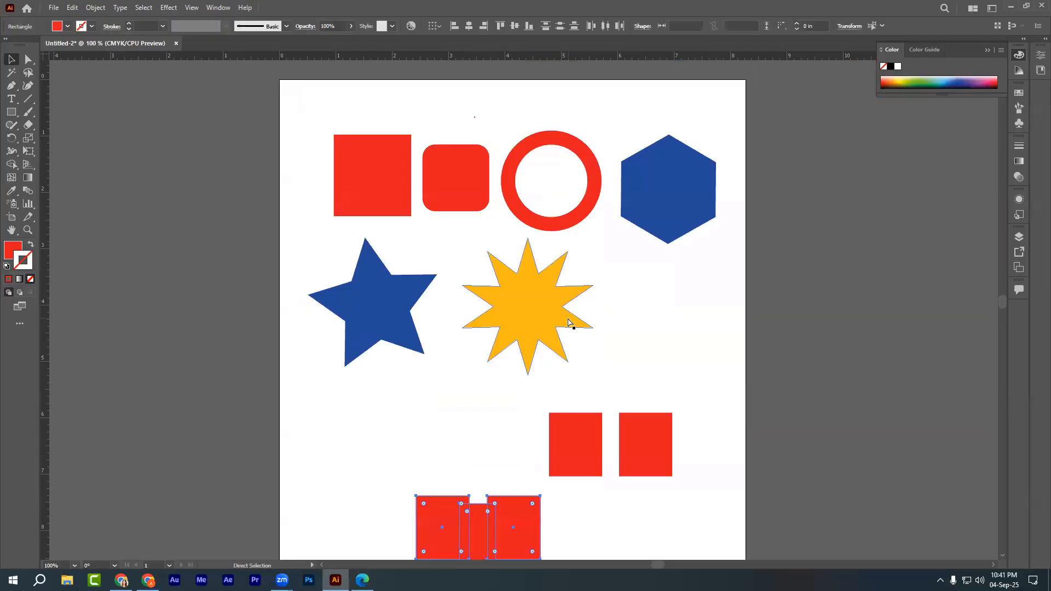
# Undo the red block duplicates and fill changes back to the hollow vertical rectangle with its 18 pt red stroke.
pyautogui.hotkey('ctrl', 'z')
pyautogui.hotkey('ctrl', 'z')
pyautogui.hotkey('ctrl', 'z')
pyautogui.hotkey('ctrl', 'z')
pyautogui.hotkey('ctrl', 'z')
pyautogui.hotkey('ctrl', 'z')
pyautogui.hotkey('ctrl', 'z')
pyautogui.hotkey('ctrl', 'z')
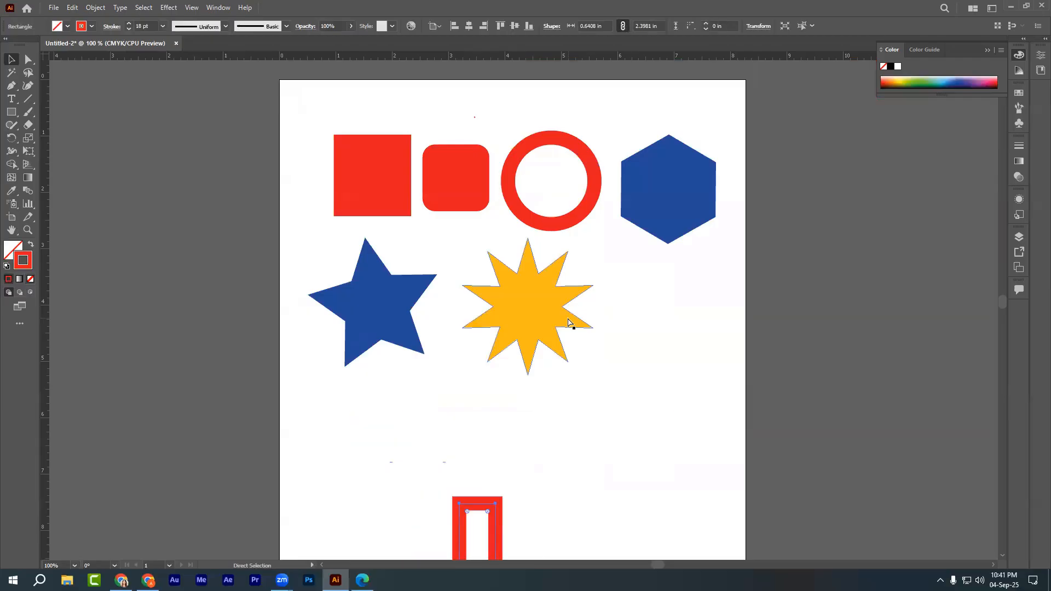
# Undo the vertical rectangle and the circle's stroke thickening, back to the circle's 7 pt red outline.
pyautogui.hotkey('ctrl', 'z')
pyautogui.hotkey('ctrl', 'z')
pyautogui.hotkey('ctrl', 'z')
pyautogui.hotkey('ctrl', 'z')
pyautogui.hotkey('ctrl', 'z')
pyautogui.hotkey('ctrl', 'z')
pyautogui.hotkey('ctrl', 'z')
pyautogui.hotkey('ctrl', 'z')
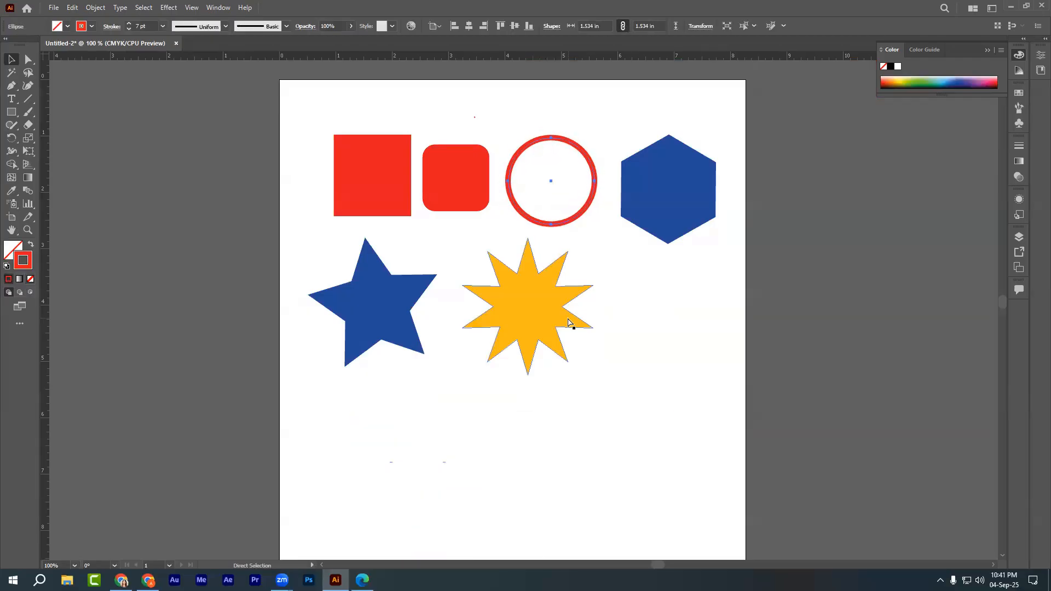
# Undo the circle's outline and the star edits, back to the many-sided blue polygon below the first row.
pyautogui.hotkey('ctrl', 'z')
pyautogui.hotkey('ctrl', 'z')
pyautogui.hotkey('ctrl', 'z')
pyautogui.hotkey('ctrl', 'z')
pyautogui.hotkey('ctrl', 'z')
pyautogui.hotkey('ctrl', 'z')
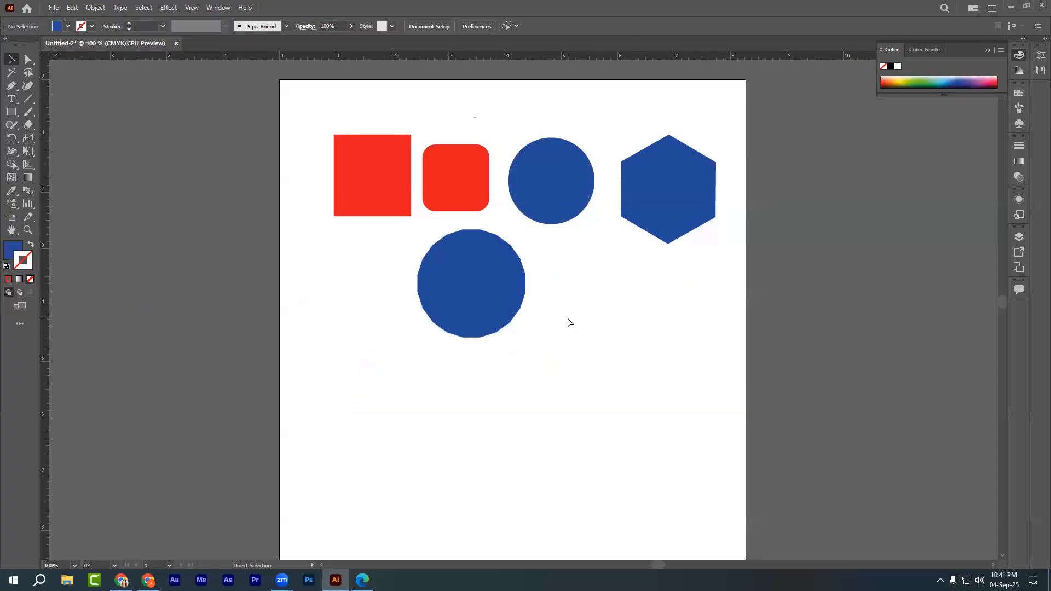
# Undo the blue polygon, hexagon and circle, back to the red square and the red rounded square.
pyautogui.hotkey('ctrl', 'z')
pyautogui.hotkey('ctrl', 'z')
pyautogui.hotkey('ctrl', 'z')
pyautogui.hotkey('ctrl', 'z')
pyautogui.hotkey('ctrl', 'z')
pyautogui.hotkey('ctrl', 'z')
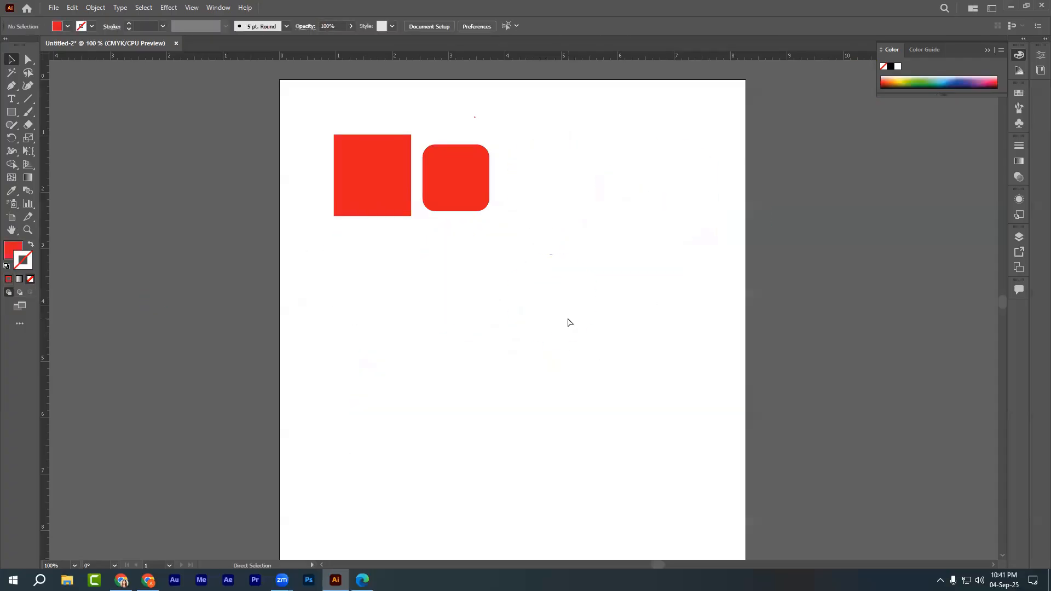
# Undo the rounded square's edits, back to the sharp-cornered small red square and the larger red square.
pyautogui.hotkey('ctrl', 'z')
pyautogui.hotkey('ctrl', 'z')
pyautogui.hotkey('ctrl', 'z')
pyautogui.hotkey('ctrl', 'z')
pyautogui.hotkey('ctrl', 'z')
pyautogui.hotkey('ctrl', 'z')
pyautogui.hotkey('ctrl', 'z')
pyautogui.hotkey('ctrl', 'z')
pyautogui.hotkey('ctrl', 'z')
pyautogui.hotkey('ctrl', 'z')
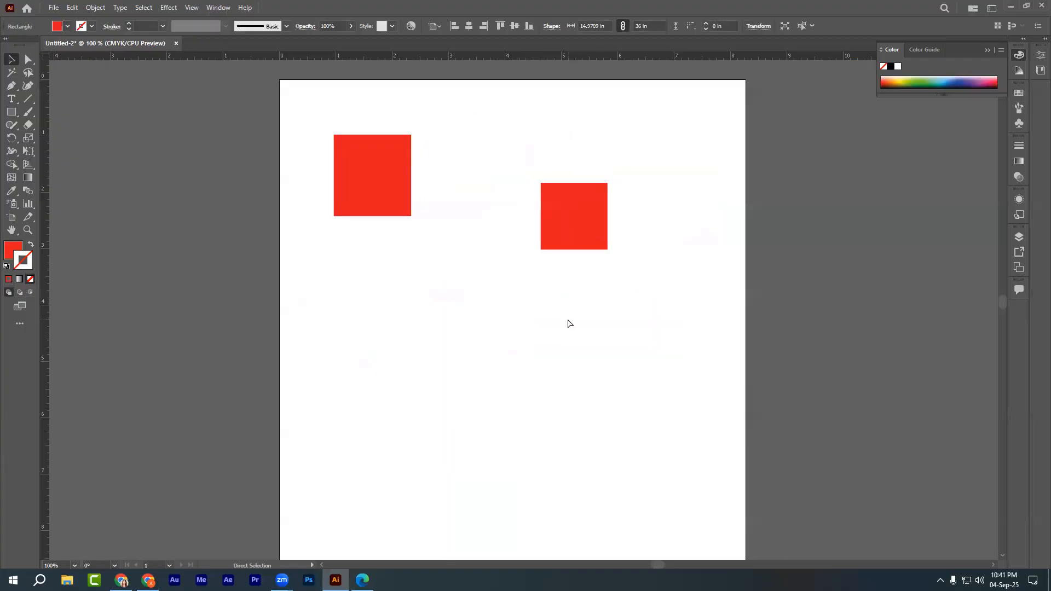
# Undo further back to the two black rounded rectangles and the rotated black quadrilateral, and clear the selection.
pyautogui.hotkey('ctrl', 'z')
pyautogui.hotkey('ctrl', 'z')
pyautogui.hotkey('ctrl', 'z')
pyautogui.hotkey('ctrl', 'z')
pyautogui.hotkey('ctrl', 'z')
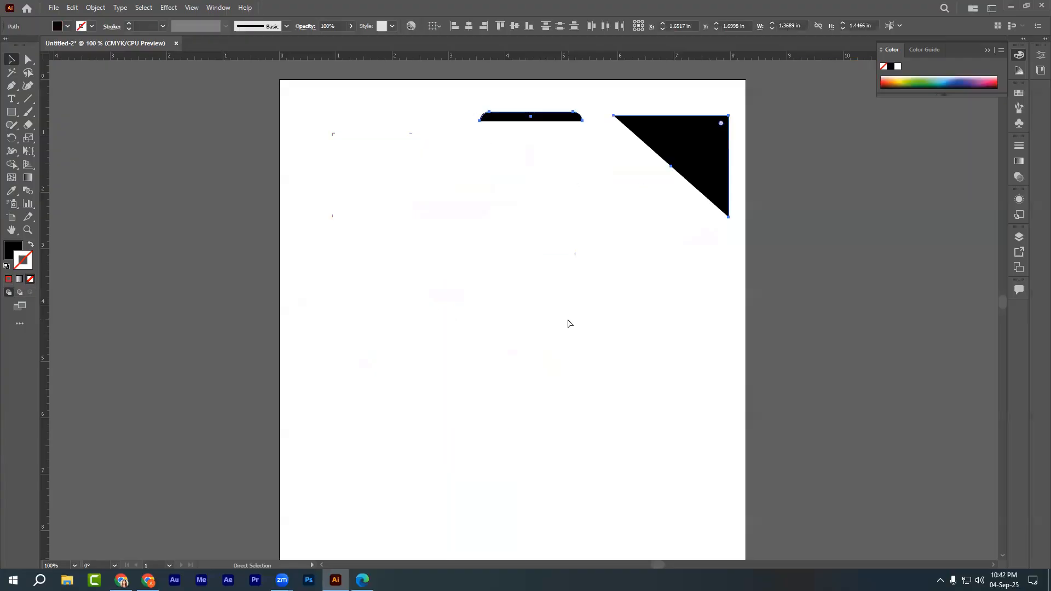
pyautogui.hotkey('ctrl', 'z')
pyautogui.hotkey('ctrl', 'z')
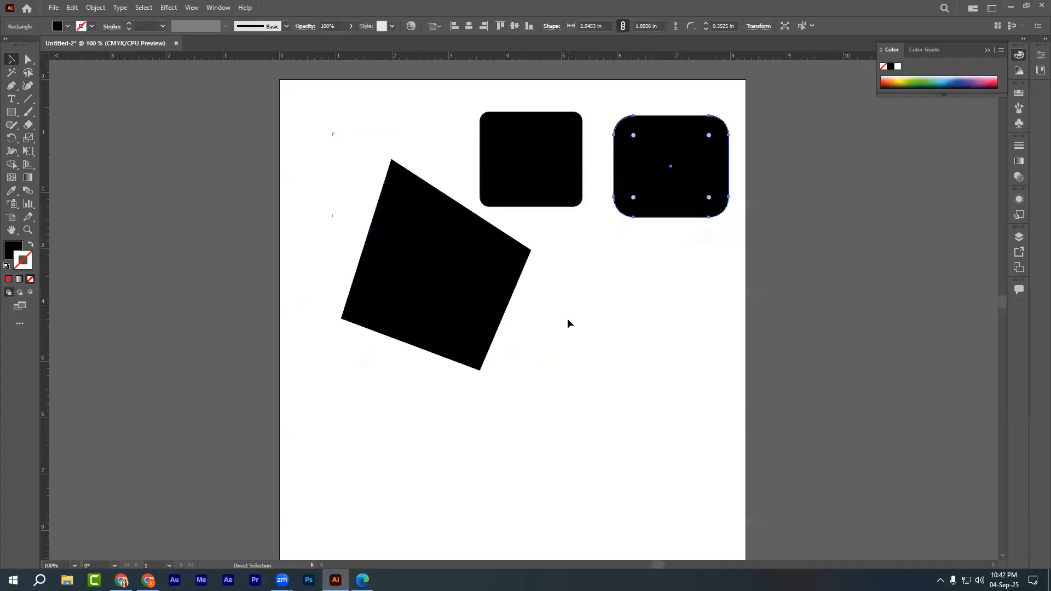
pyautogui.press('v')
pyautogui.click(552, 327)
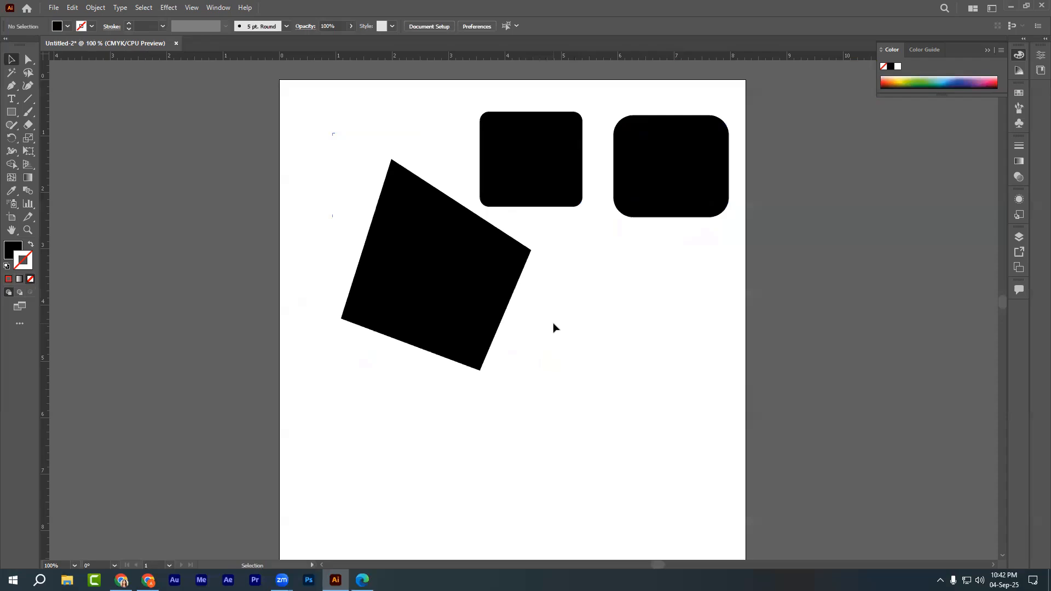
# Redo the removal of the black shapes and the drawing of the two red squares and the tall red rectangle.
pyautogui.press('a')
pyautogui.press('ctrl')
pyautogui.hotkey('ctrl', 'z')
pyautogui.hotkey('ctrl', 'z')
pyautogui.hotkey('ctrl', 'z')
pyautogui.hotkey('ctrl', 'z')
pyautogui.hotkey('ctrl', 'z')
pyautogui.hotkey('ctrl', 'z')
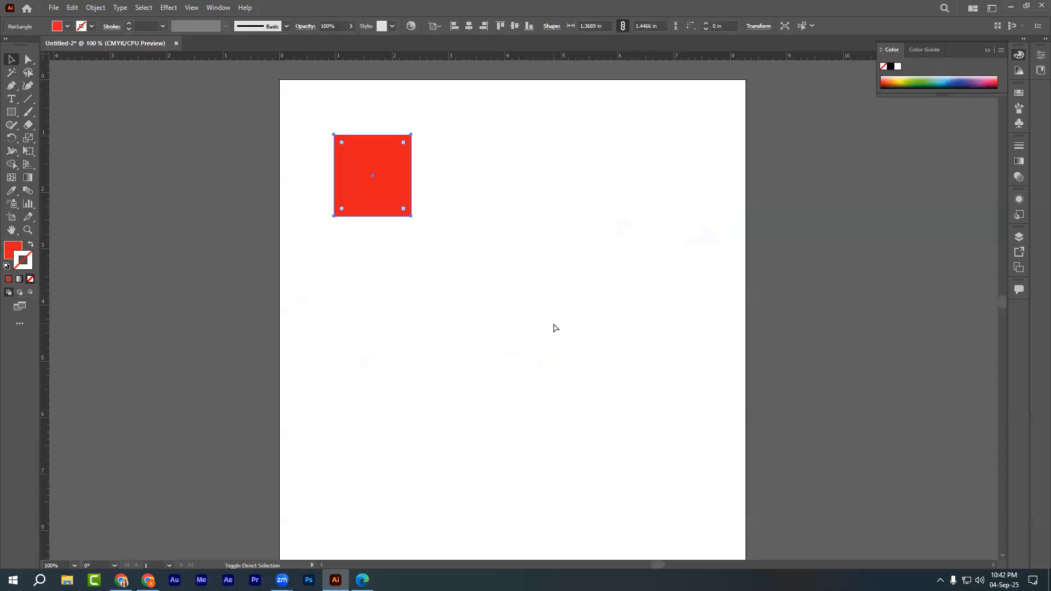
pyautogui.hotkey('ctrl', 'z')
pyautogui.hotkey('ctrl', 'z')
pyautogui.hotkey('ctrl', 'z')
pyautogui.hotkey('ctrl', 'z')
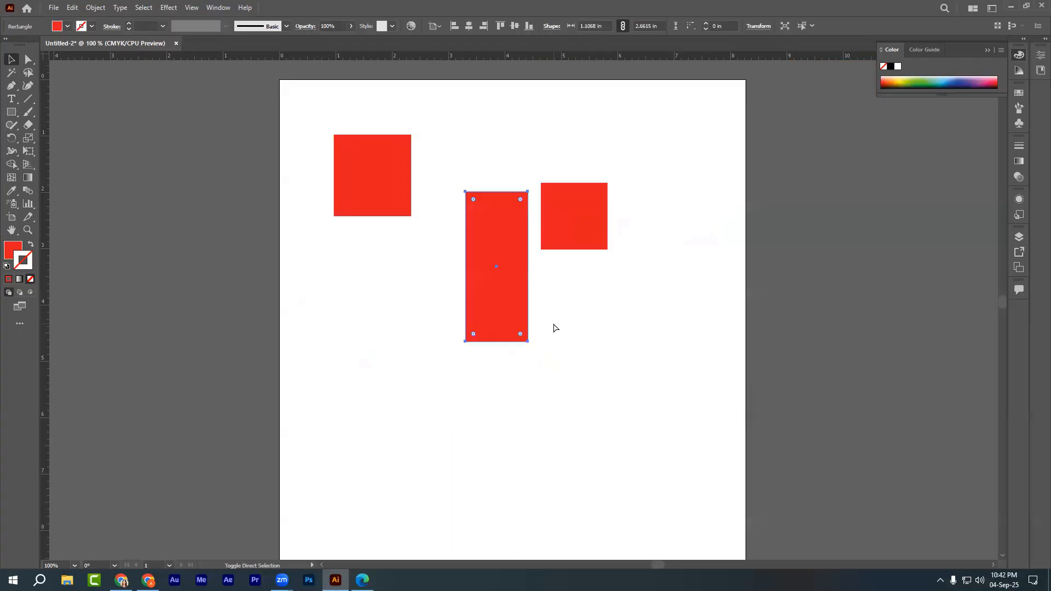
# Redo the small square's rounding and repositioning and the drawing of the red trial ellipses.
pyautogui.hotkey('ctrl', 'shift', 'z')
pyautogui.hotkey('ctrl', 'shift', 'z')
pyautogui.hotkey('ctrl', 'shift', 'z')
pyautogui.hotkey('ctrl', 'shift', 'z')
pyautogui.hotkey('ctrl', 'shift', 'z')
pyautogui.hotkey('ctrl', 'shift', 'z')
pyautogui.hotkey('ctrl', 'shift', 'z')
pyautogui.hotkey('ctrl', 'shift', 'z')
pyautogui.hotkey('ctrl', 'shift', 'z')
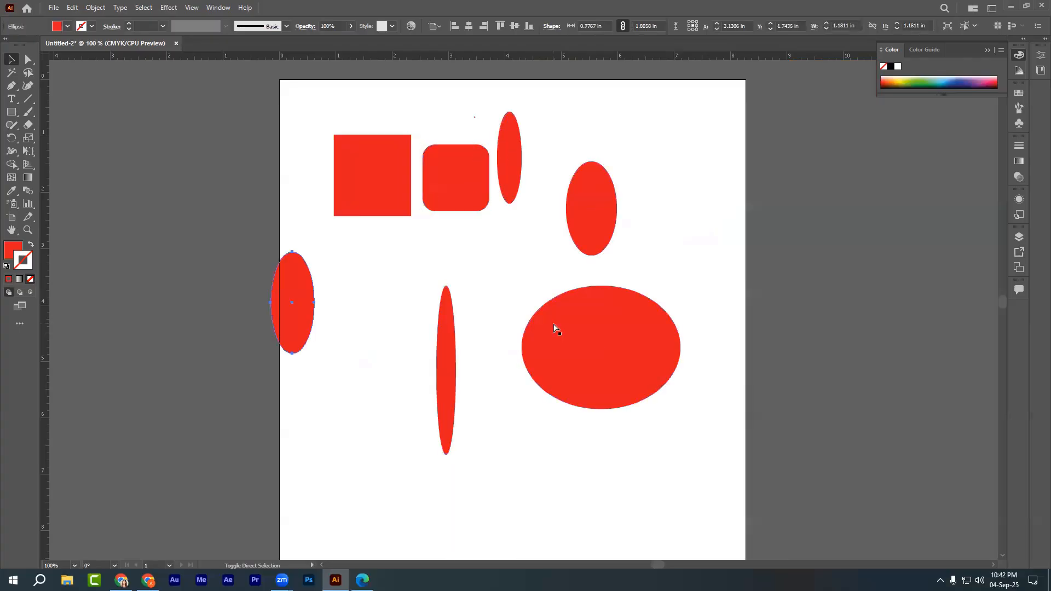
# Redo the removal of the trial ellipses and the creation of the blue circle and blue hexagon.
pyautogui.hotkey('ctrl', 'shift', 'z')
pyautogui.hotkey('ctrl', 'shift', 'z')
pyautogui.hotkey('ctrl', 'shift', 'z')
pyautogui.hotkey('ctrl', 'shift', 'z')
pyautogui.hotkey('ctrl', 'shift', 'z')
pyautogui.hotkey('ctrl', 'shift', 'z')
pyautogui.hotkey('ctrl', 'shift', 'z')
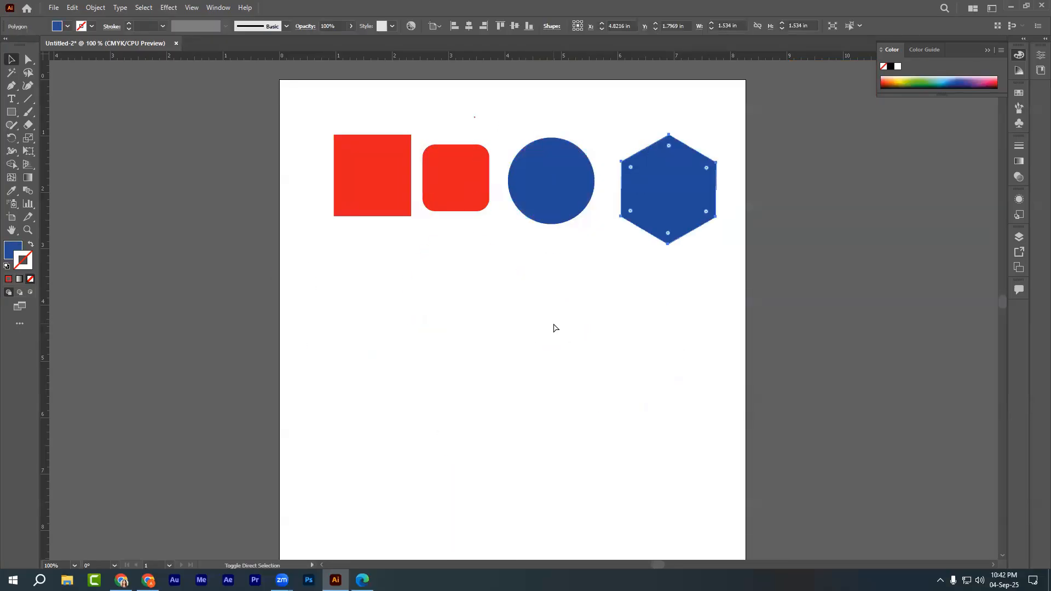
# Redo the lens flare trial and its removal, up to the two blue stars in the second row.
pyautogui.hotkey('ctrl', 'shift', 'z')
pyautogui.hotkey('ctrl', 'shift', 'z')
pyautogui.hotkey('ctrl', 'shift', 'z')
pyautogui.hotkey('ctrl', 'shift', 'z')
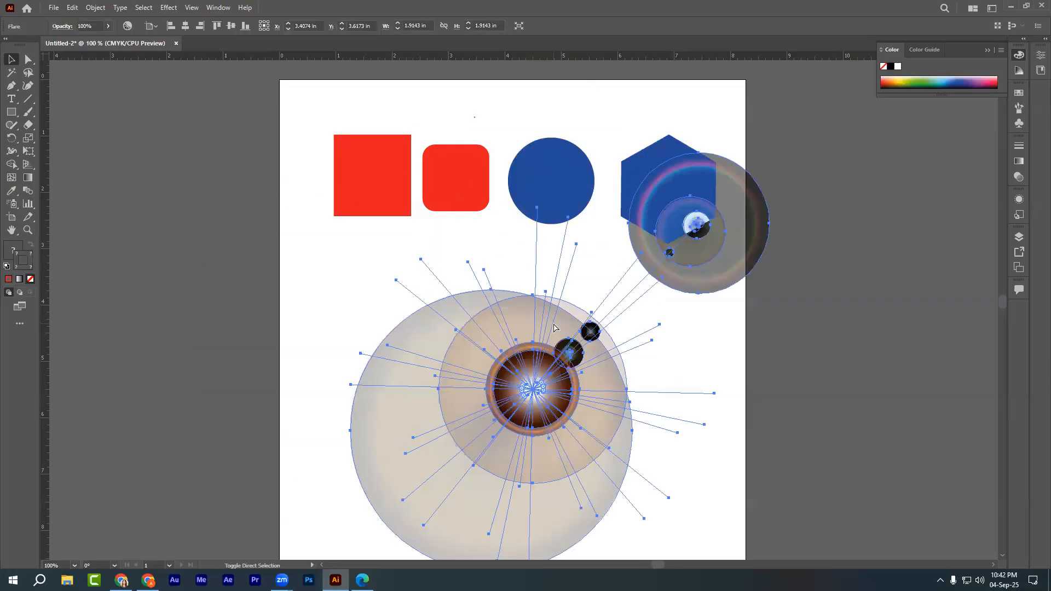
pyautogui.hotkey('ctrl', 'shift', 'z')
pyautogui.hotkey('ctrl', 'shift', 'z')
pyautogui.hotkey('ctrl', 'shift', 'z')
pyautogui.hotkey('ctrl', 'shift', 'z')
pyautogui.hotkey('ctrl', 'shift', 'z')
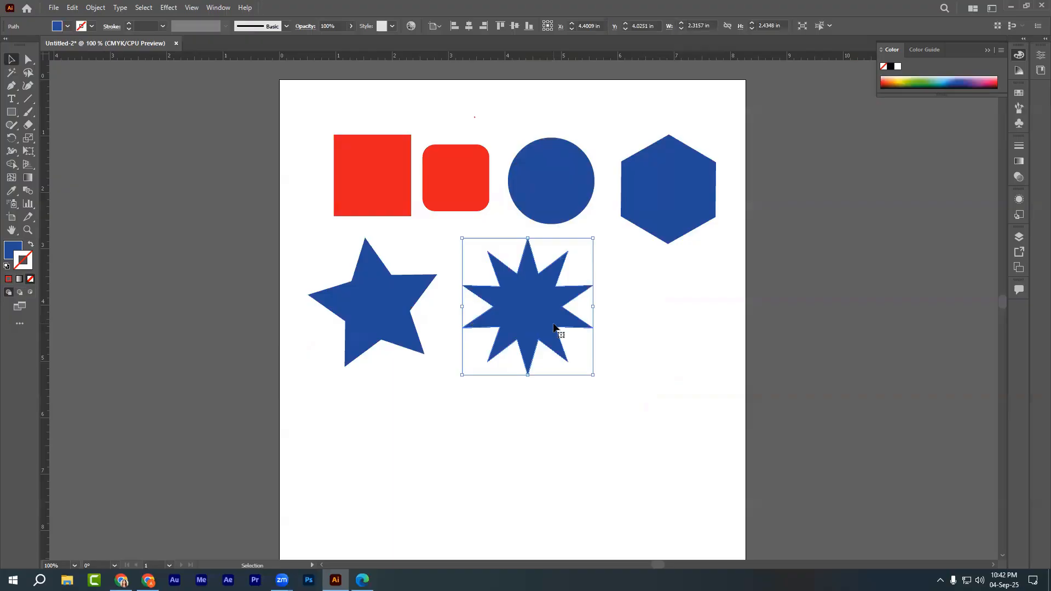
# Fill the blue five-pointed star with green (#14ad4b) and clear the selection.
pyautogui.click(666, 322)
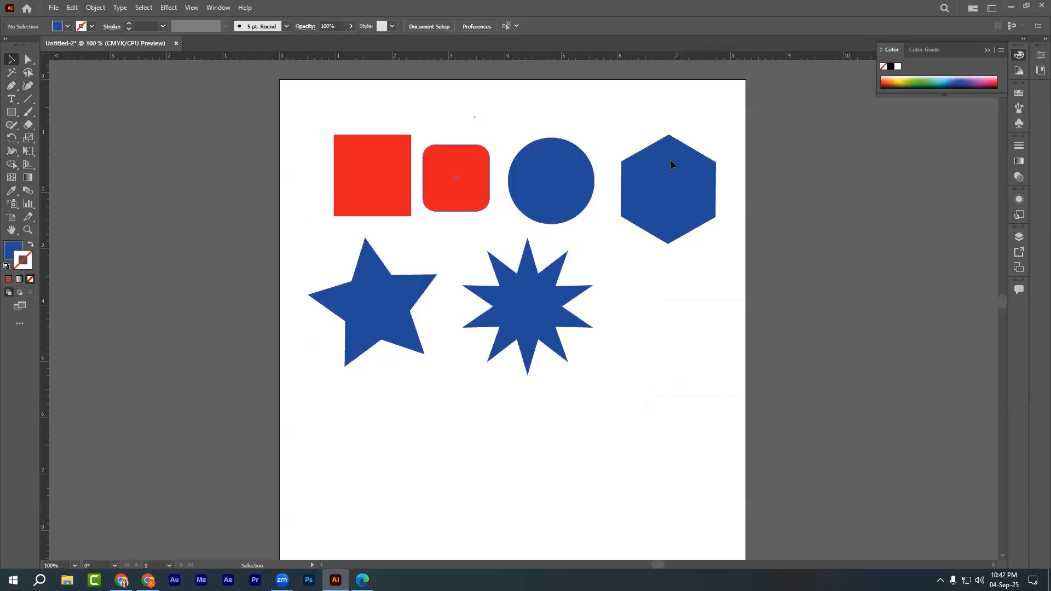
pyautogui.click(378, 288)
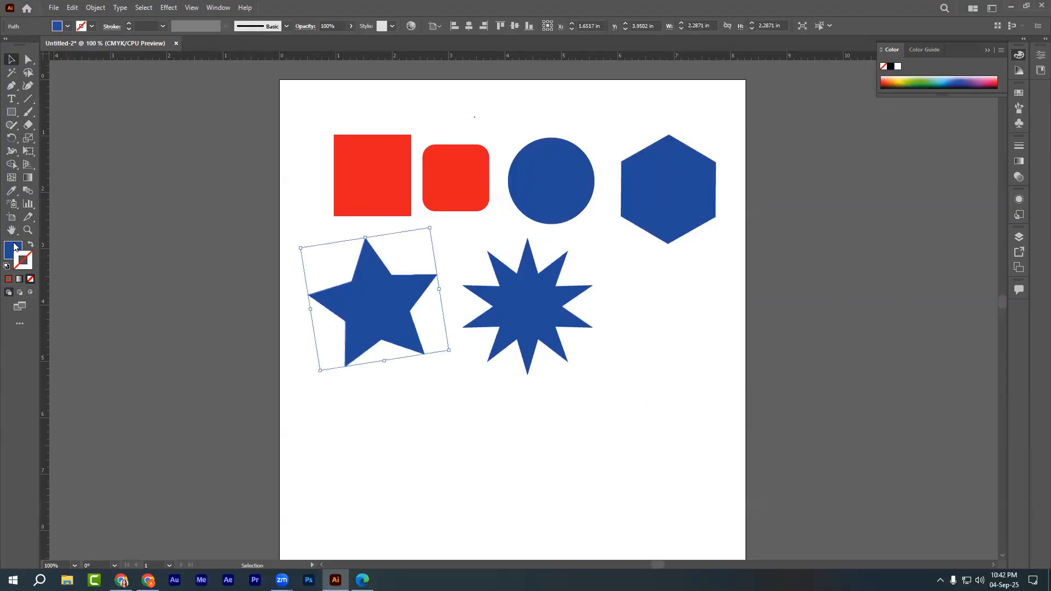
pyautogui.doubleClick(15, 250)
pyautogui.click(539, 304)
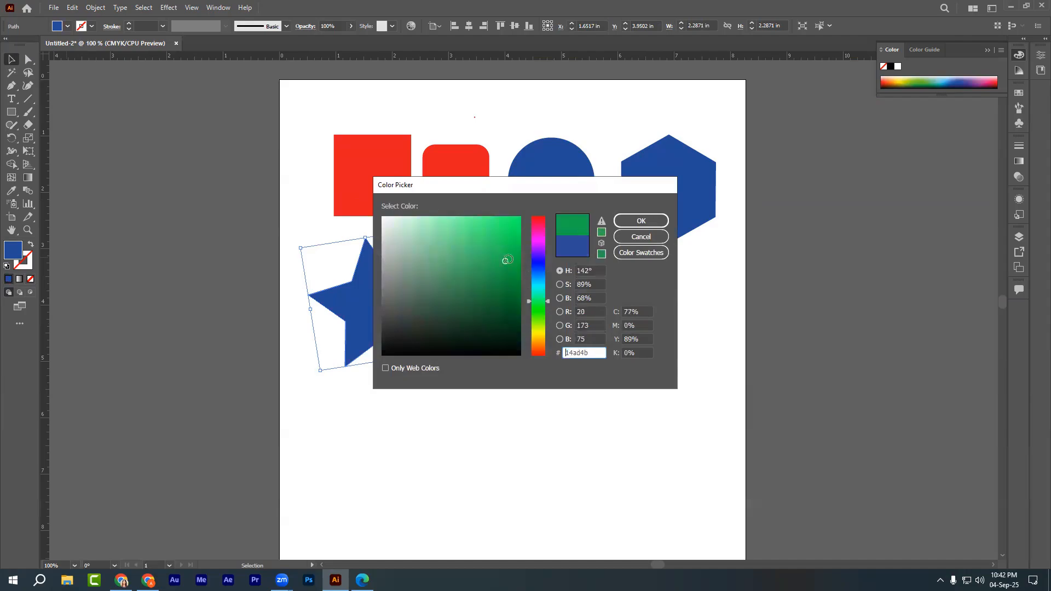
pyautogui.click(641, 221)
pyautogui.click(530, 411)
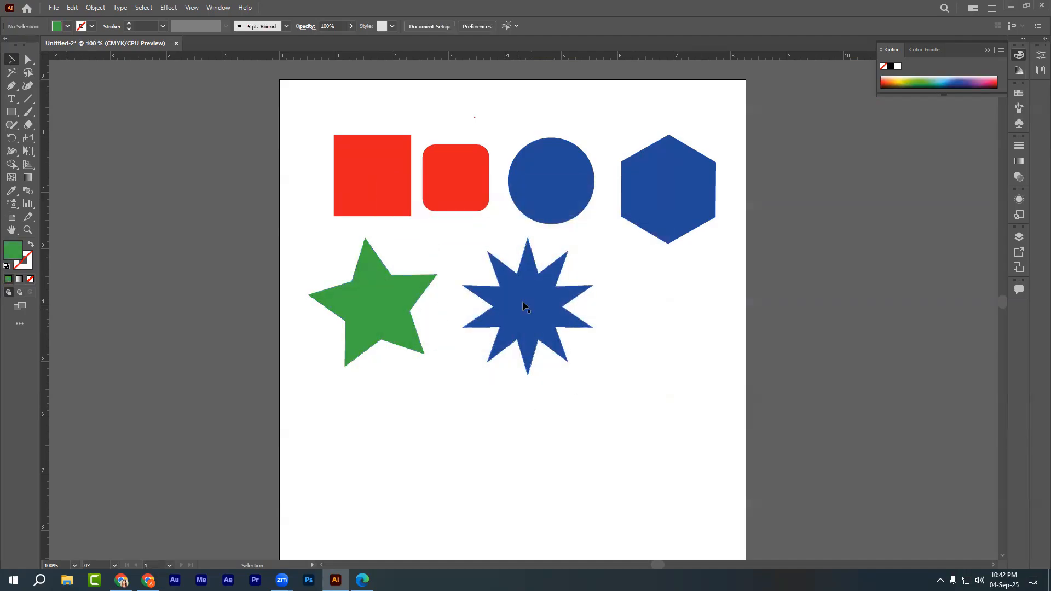
# Fill the blue many-pointed star with a maroon colour and clear the selection.
pyautogui.click(523, 305)
pyautogui.doubleClick(13, 252)
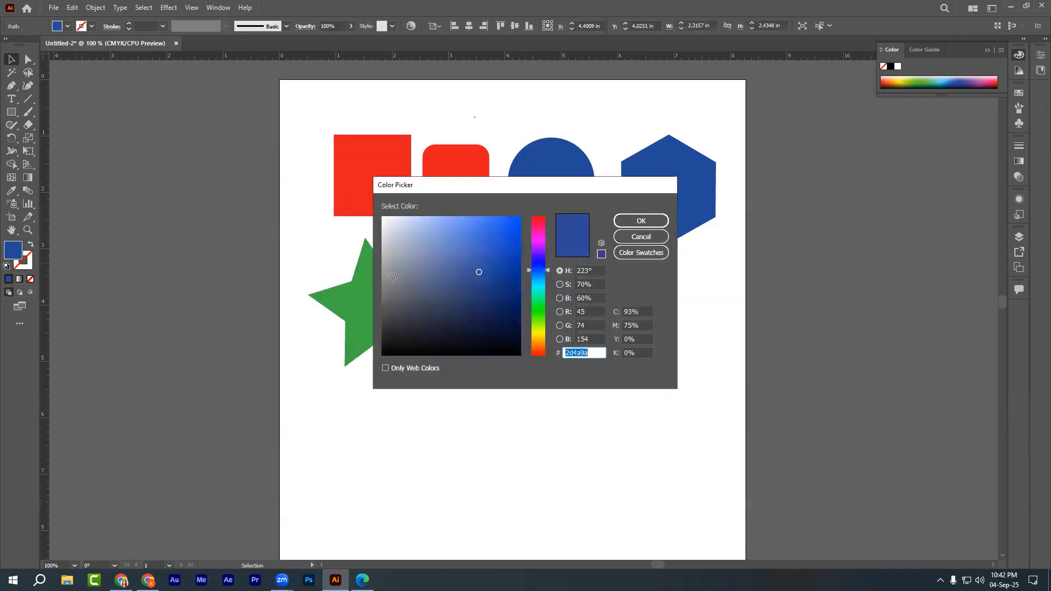
pyautogui.click(537, 230)
pyautogui.click(641, 220)
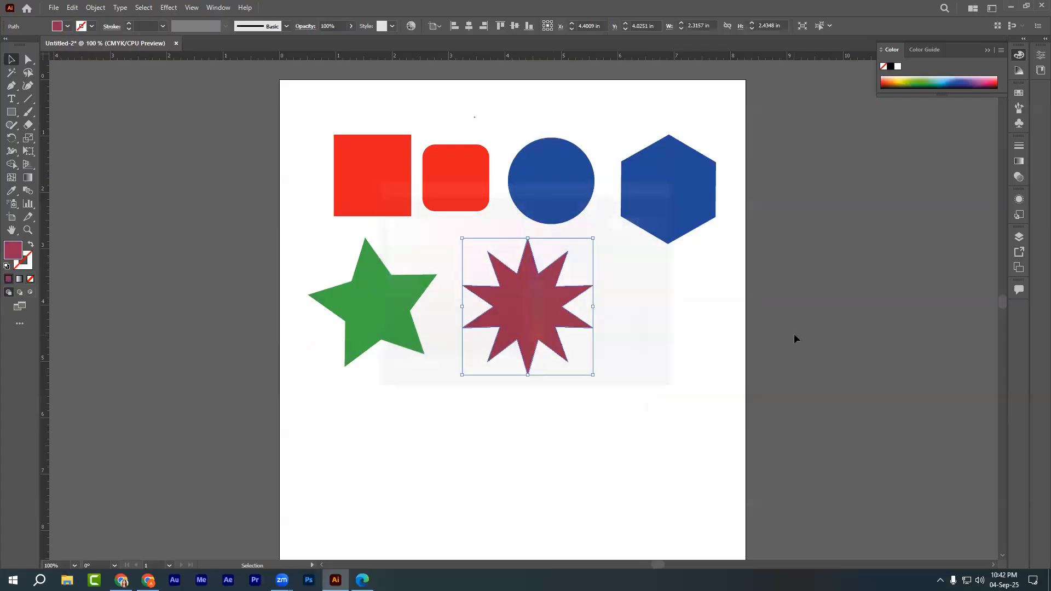
pyautogui.click(793, 333)
pyautogui.scroll(2, 794, 333)
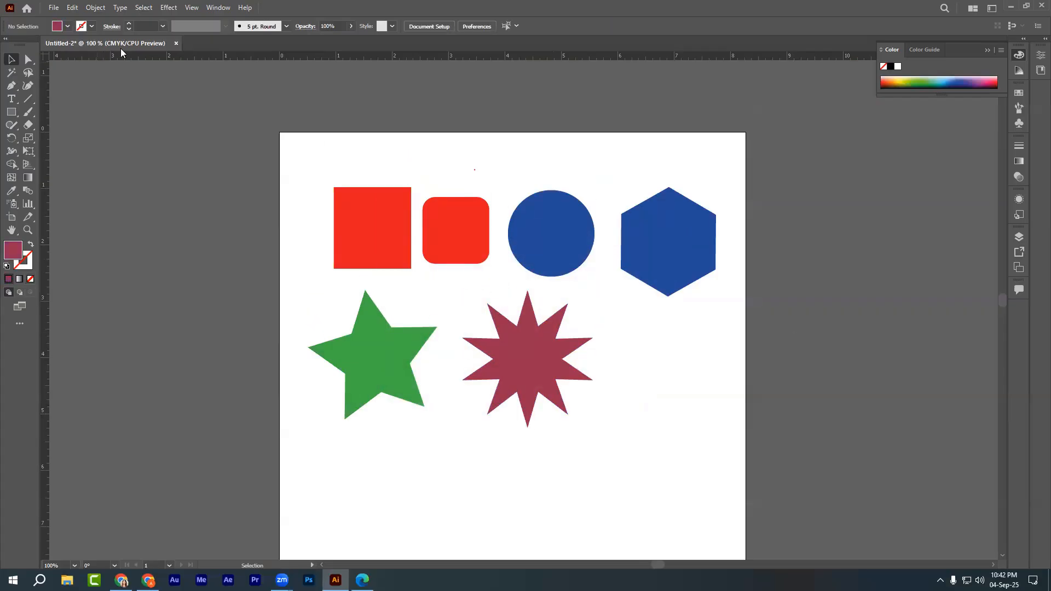
# Begin saving the document as a new file, check the available drives, and choose the Desktop as the location.
pyautogui.click(53, 7)
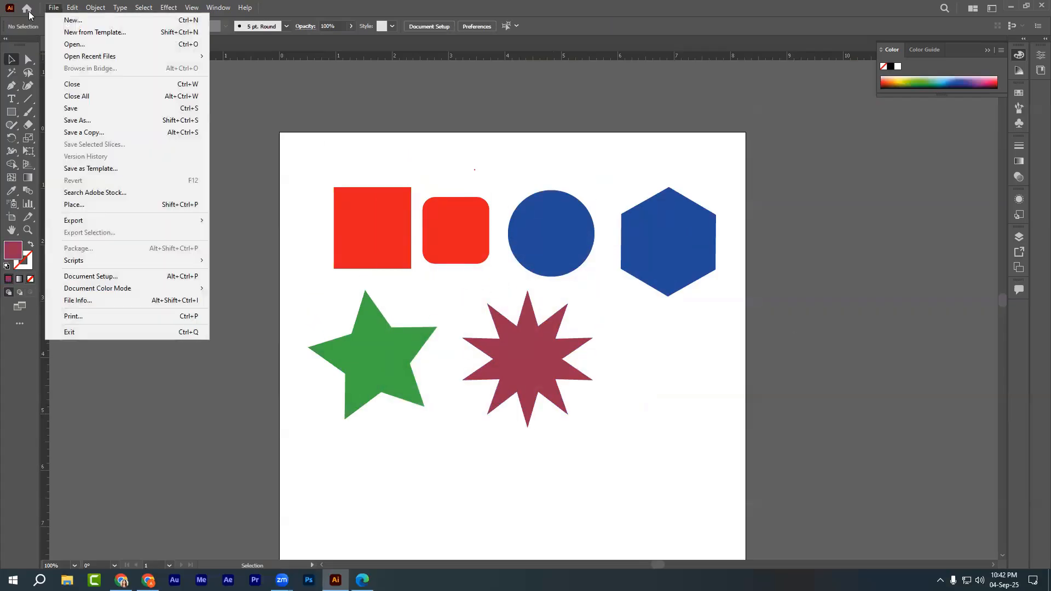
pyautogui.click(78, 122)
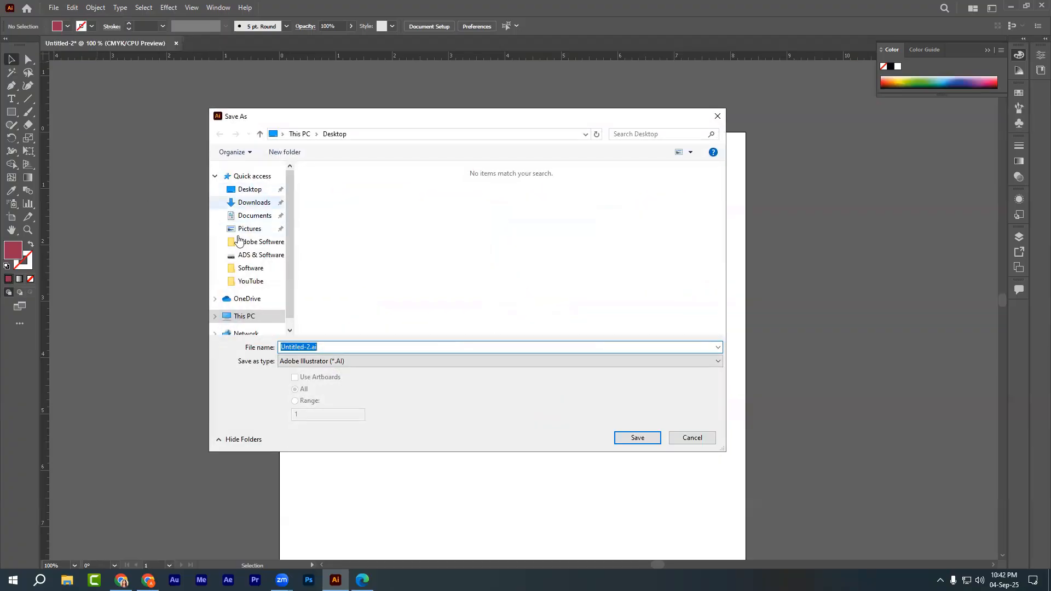
pyautogui.scroll(-1, 239, 241)
pyautogui.click(241, 294)
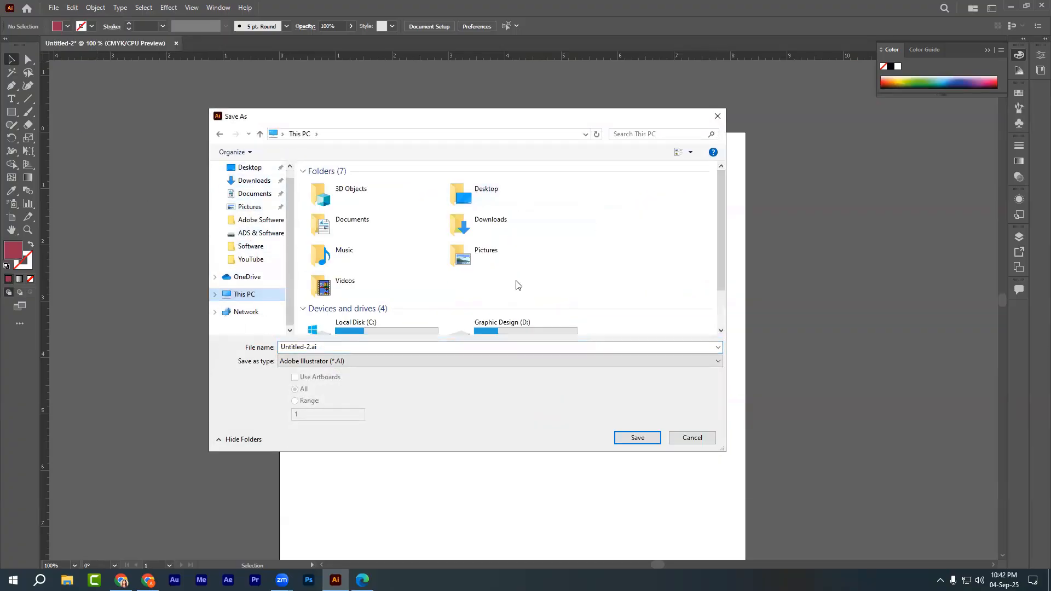
pyautogui.scroll(-1, 515, 286)
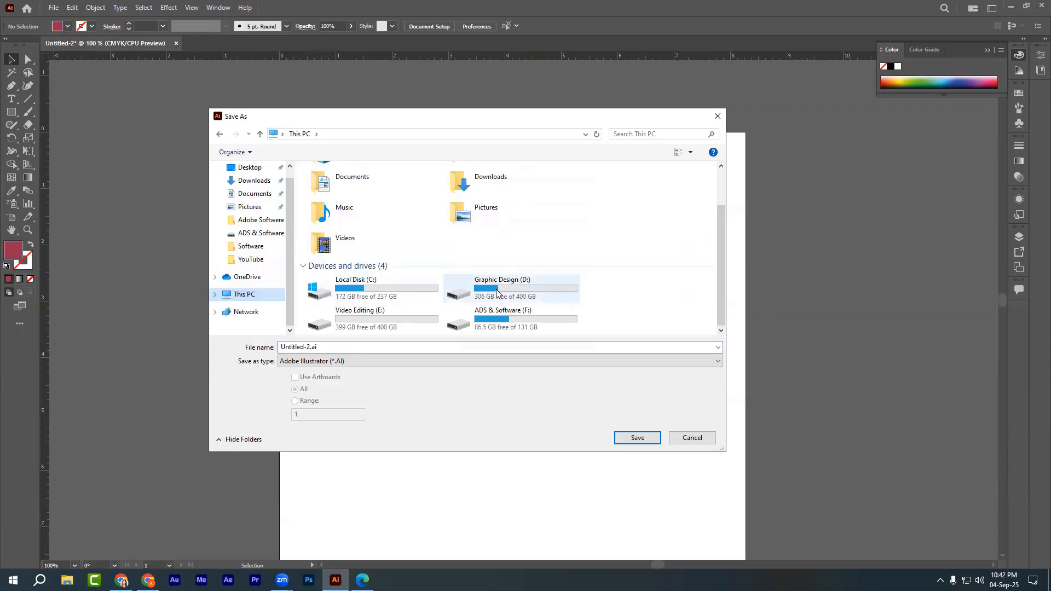
pyautogui.scroll(1, 241, 213)
pyautogui.click(239, 189)
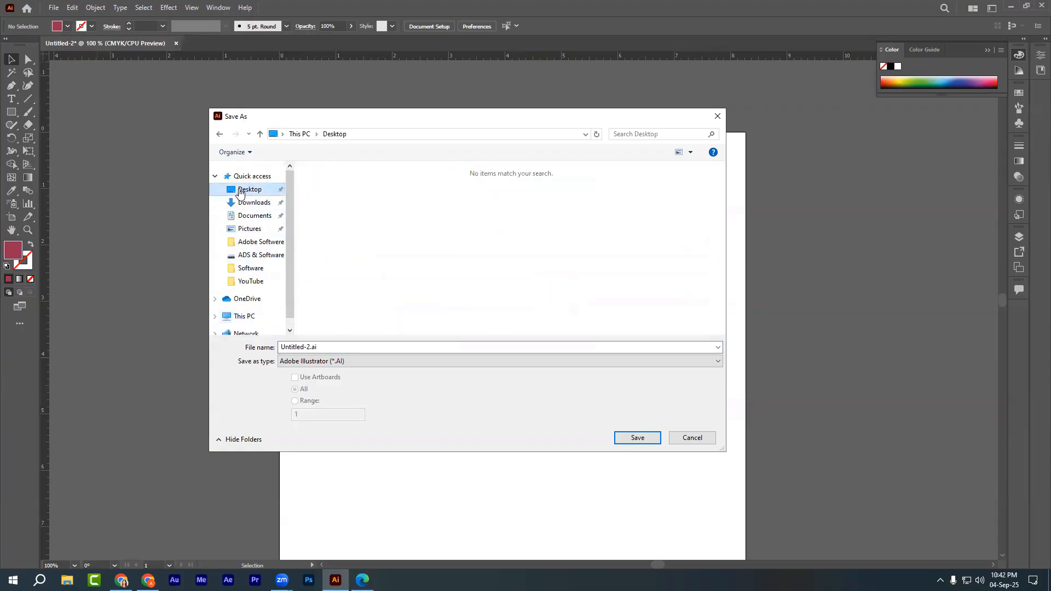
# Name the file class1 and open the choice of file formats.
pyautogui.click(346, 347)
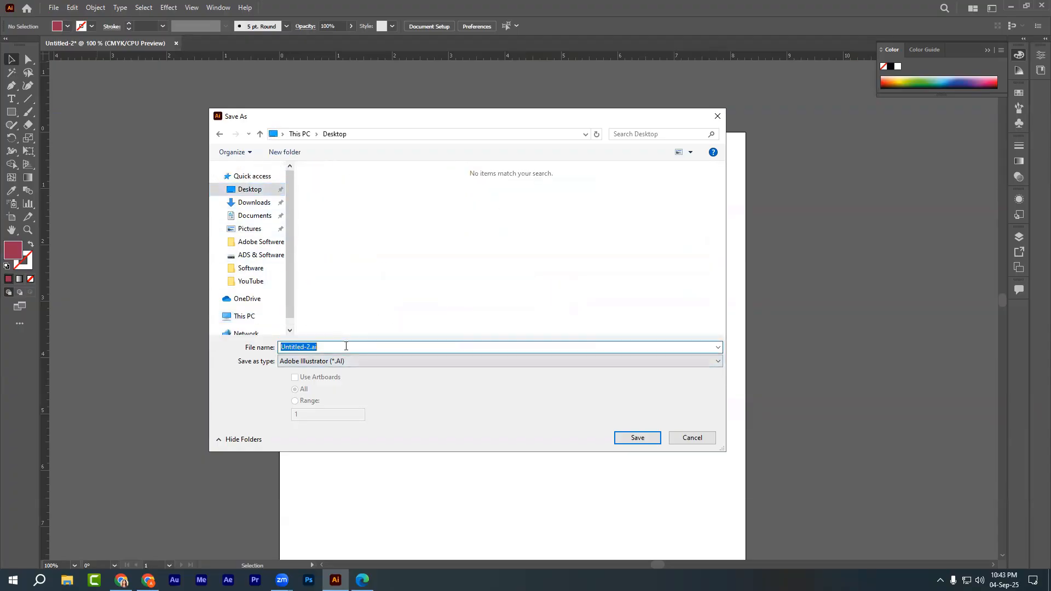
pyautogui.write('class1')
pyautogui.press('Tab')
pyautogui.click(307, 361)
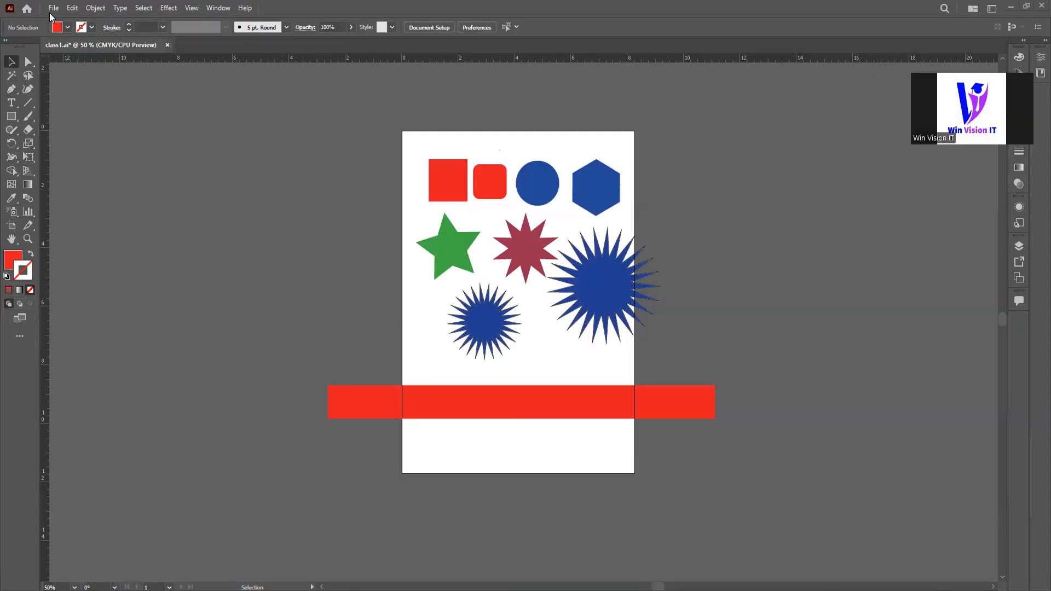
# Save the current drawing on the Desktop as a separate Illustrator file named class1.ai0000, accepting the default Illustrator options.
pyautogui.click(54, 7)
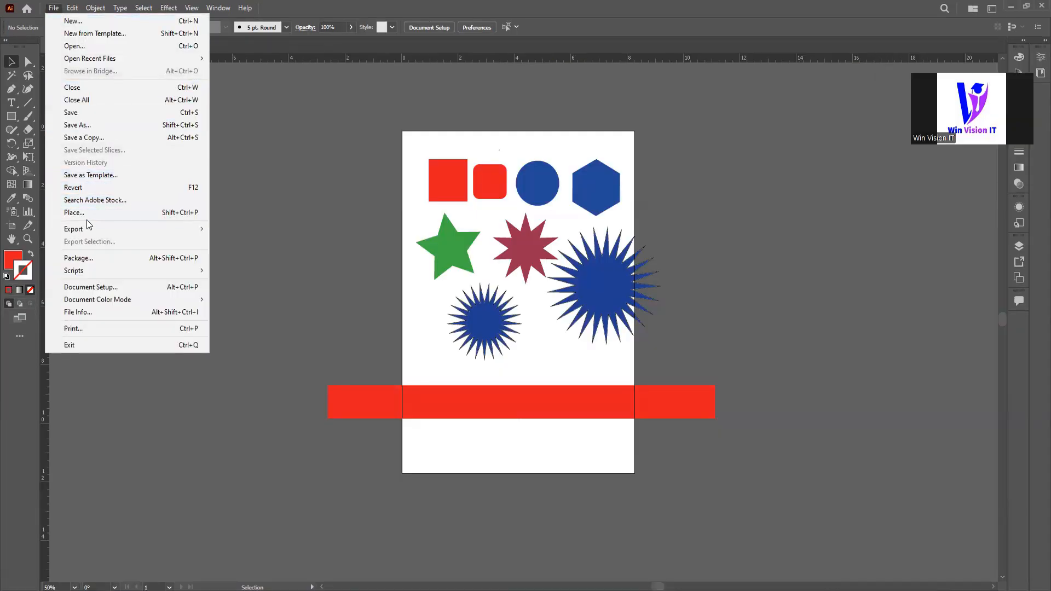
pyautogui.click(78, 125)
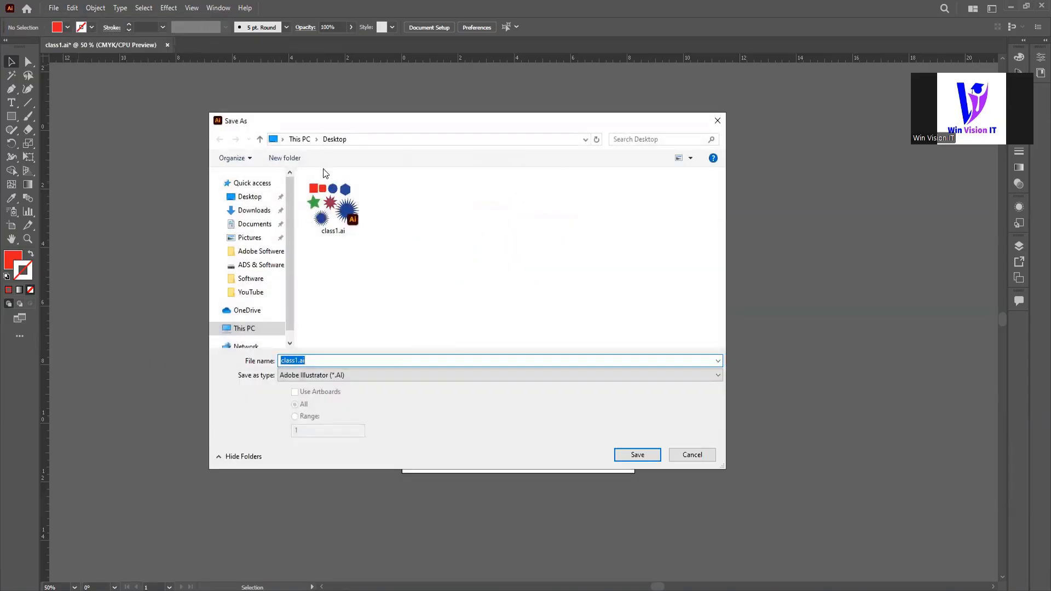
pyautogui.click(333, 361)
pyautogui.click(635, 455)
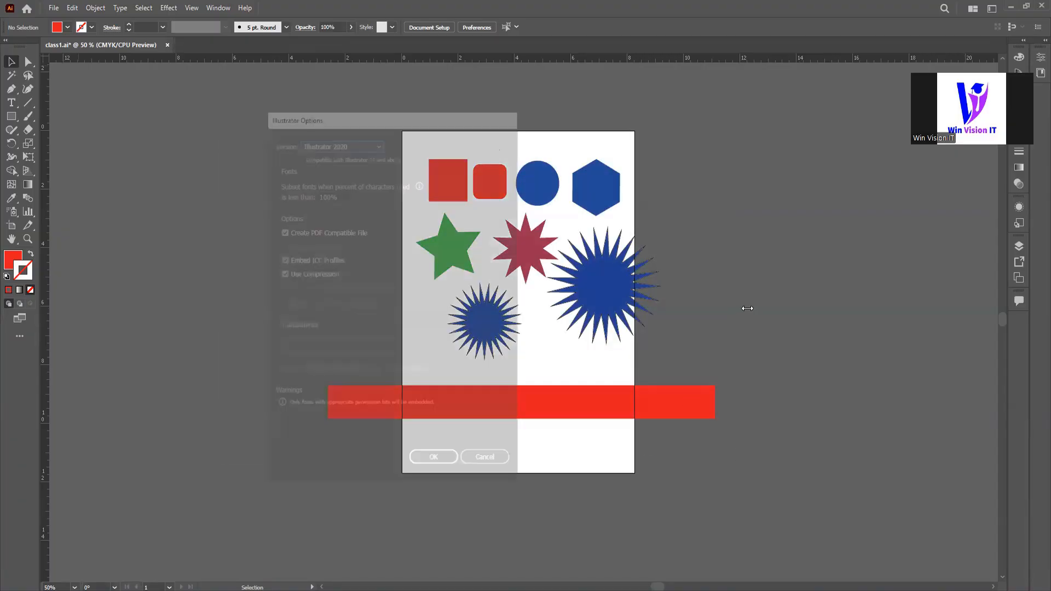
pyautogui.click(435, 463)
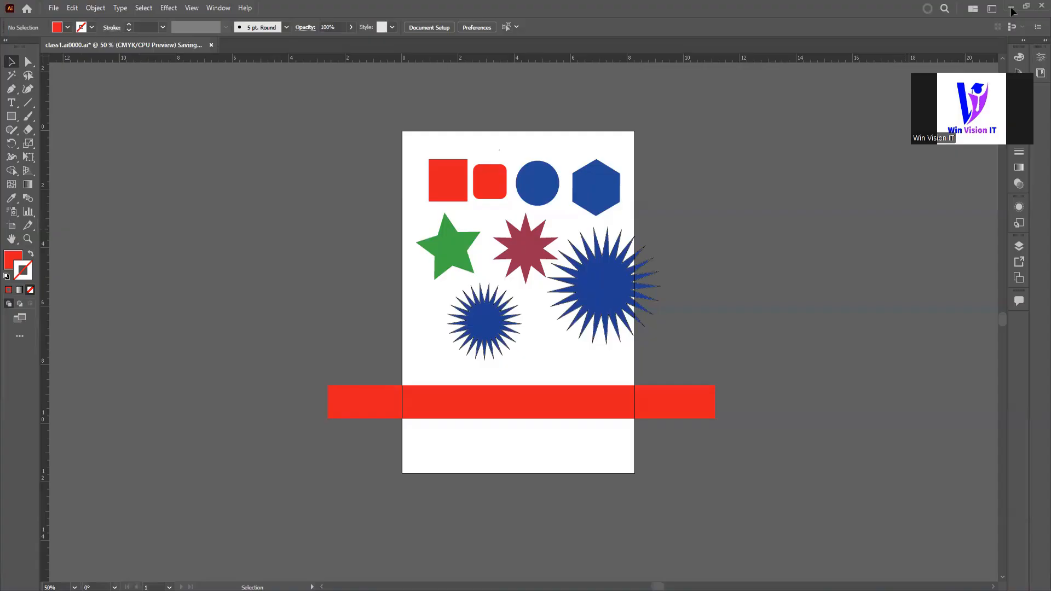
# Switch to the Windows desktop, refresh it, place the two saved class1 files side by side, and open class1.ai0000.
pyautogui.rightClick(318, 93)
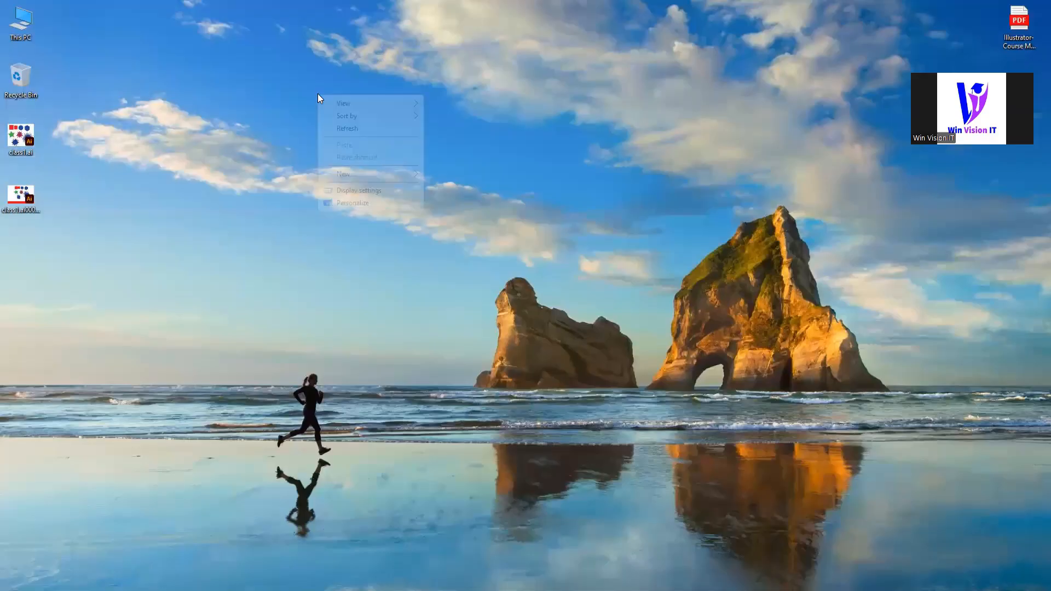
pyautogui.click(339, 129)
pyautogui.moveTo(20, 192); pyautogui.dragTo(228, 307)
pyautogui.moveTo(27, 150); pyautogui.dragTo(152, 323)
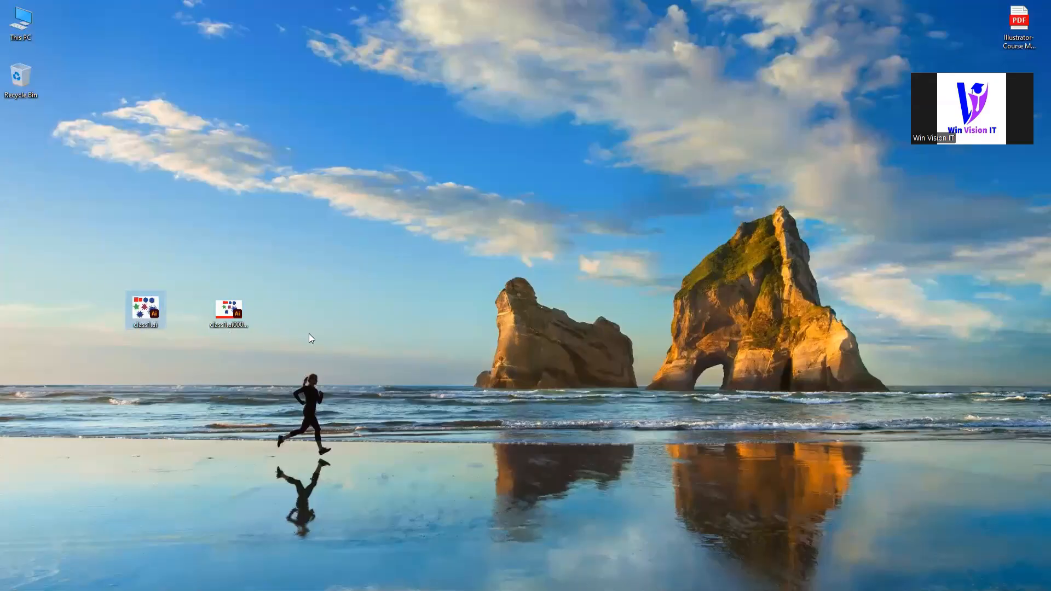
pyautogui.doubleClick(231, 314)
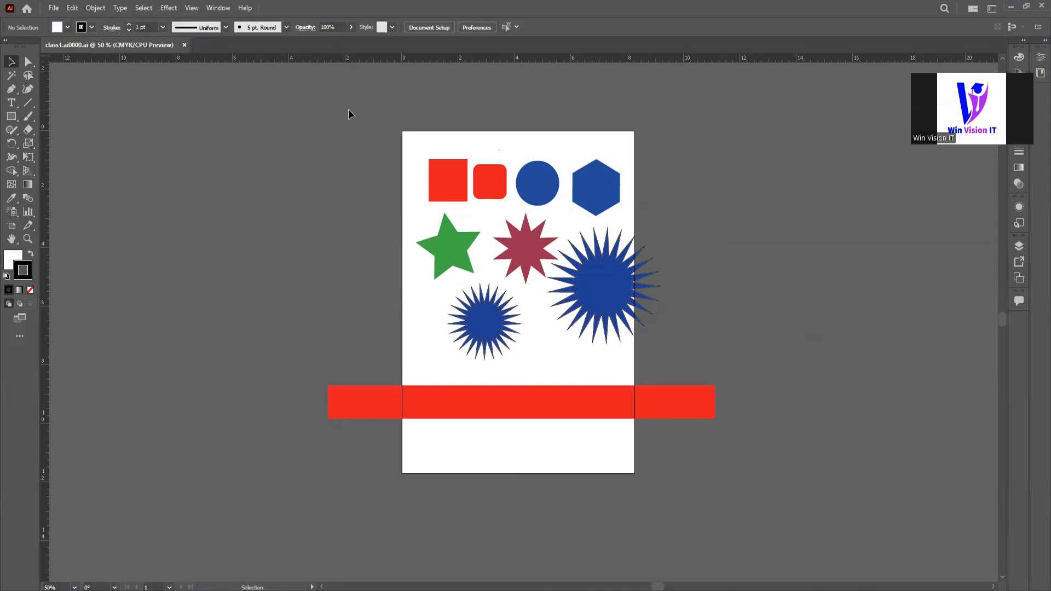
# Delete all the artwork and draw a black rectangle about 4 by 5.1 in on the empty artboard.
pyautogui.moveTo(348, 110); pyautogui.dragTo(691, 462)
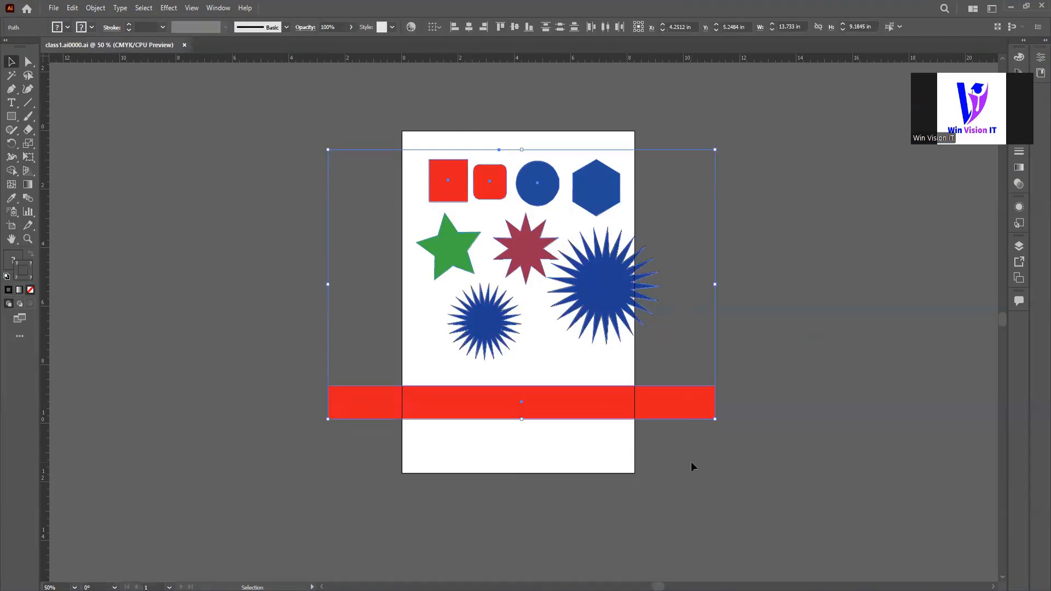
pyautogui.press('Delete')
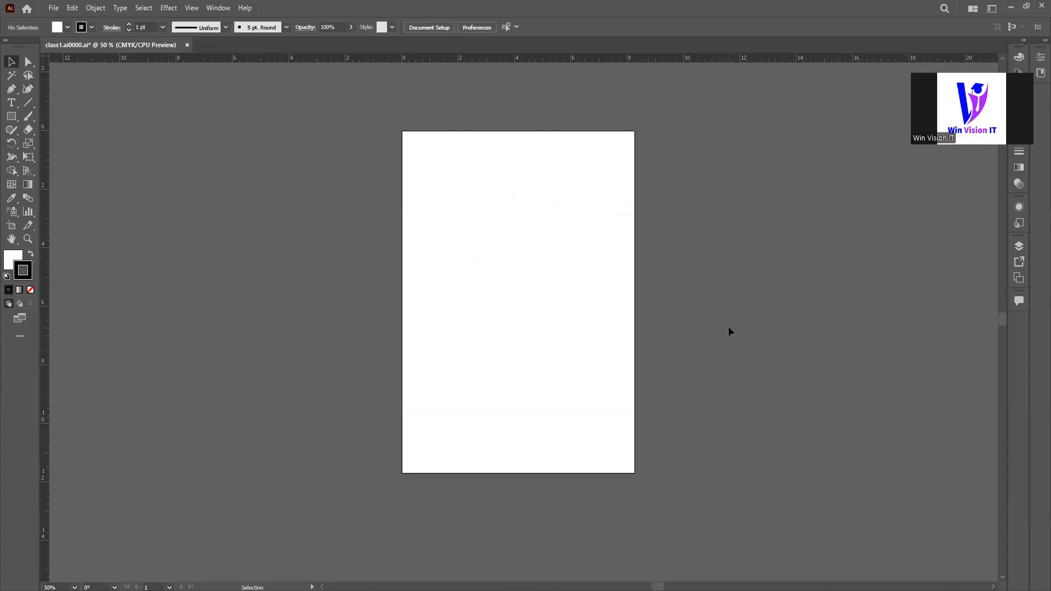
pyautogui.click(11, 116)
pyautogui.click(30, 254)
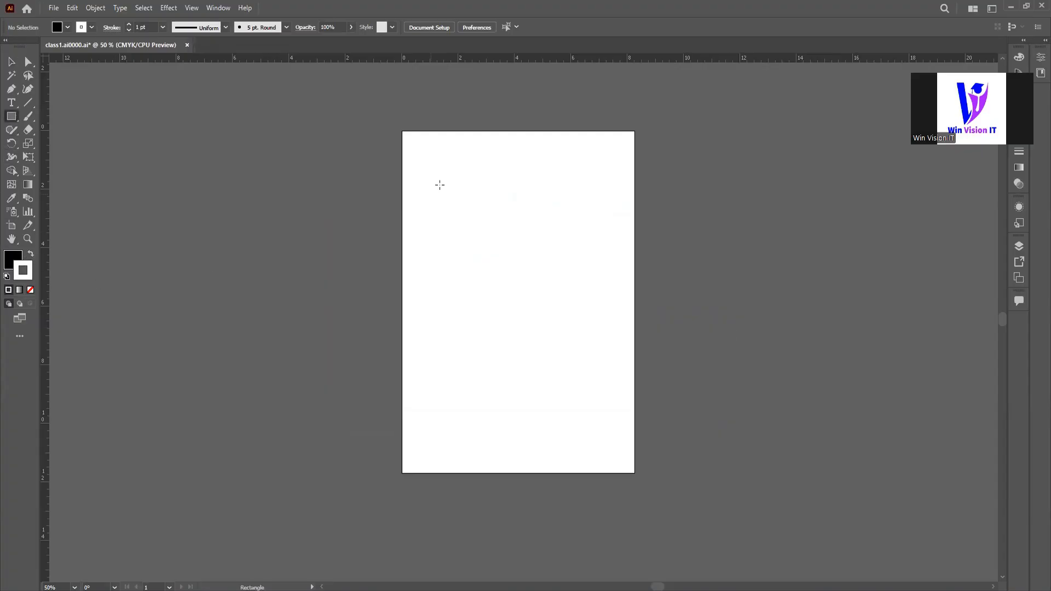
pyautogui.moveTo(439, 186)
pyautogui.mouseDown()
pyautogui.moveTo(554, 335)
pyautogui.moveTo(525, 318)
pyautogui.moveTo(537, 356)
pyautogui.mouseUp()
pyautogui.click(11, 61)
pyautogui.click(284, 333)
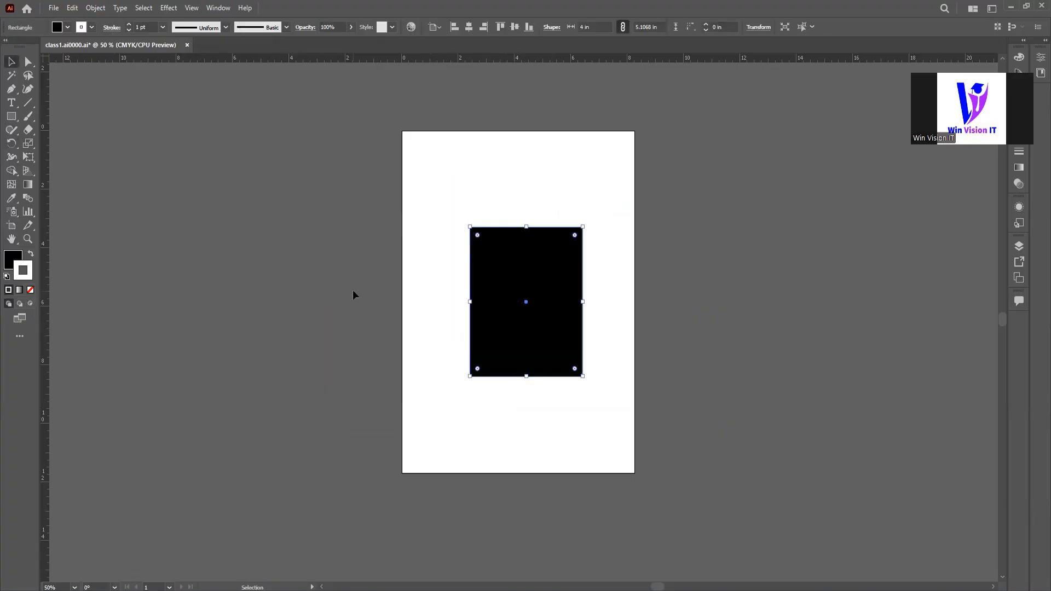
pyautogui.click(353, 294)
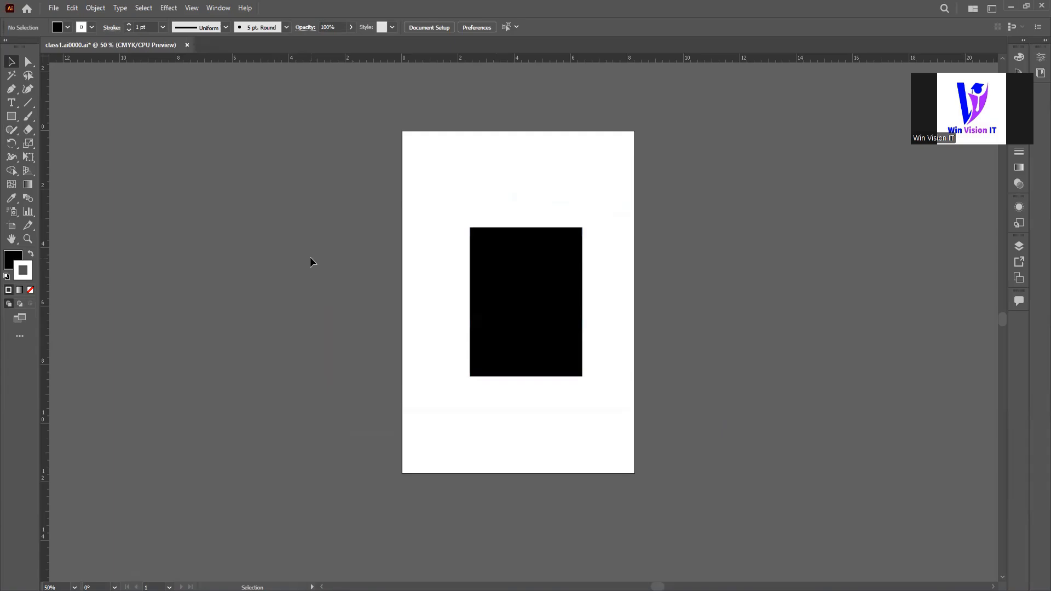
# Undo the black rectangle, the deletion and the red fill of the wide bar, and deselect everything.
pyautogui.hotkey('ctrl', 'z')
pyautogui.hotkey('ctrl', 'z')
pyautogui.hotkey('ctrl', 'z')
pyautogui.hotkey('ctrl', 'z')
pyautogui.hotkey('ctrl', 'z')
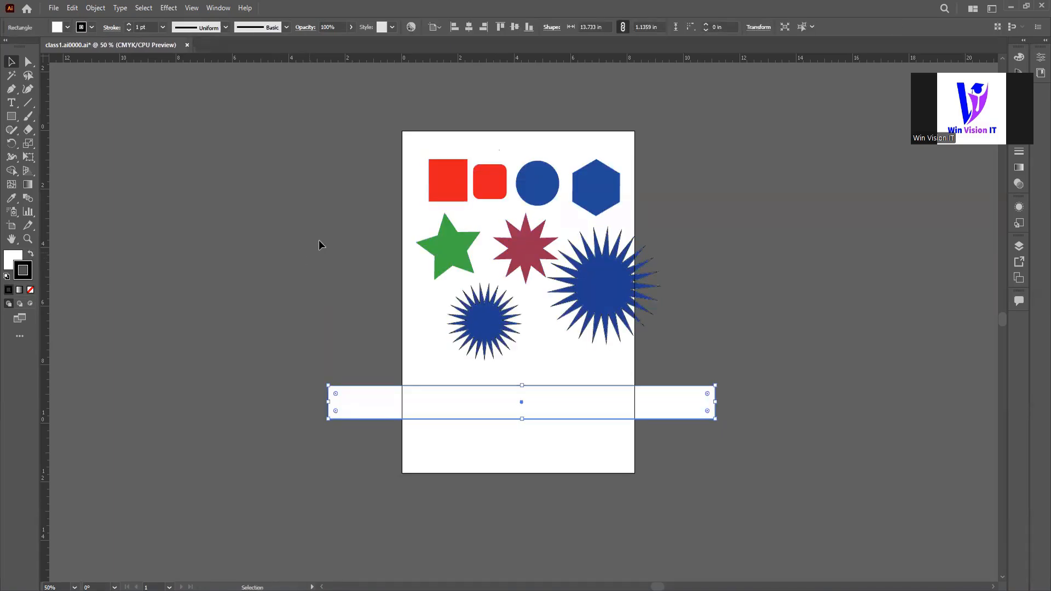
pyautogui.click(320, 243)
# Move the large blue starburst down and inward so it lies within the artboard's width, and deselect it.
pyautogui.scroll(3, 337, 355)
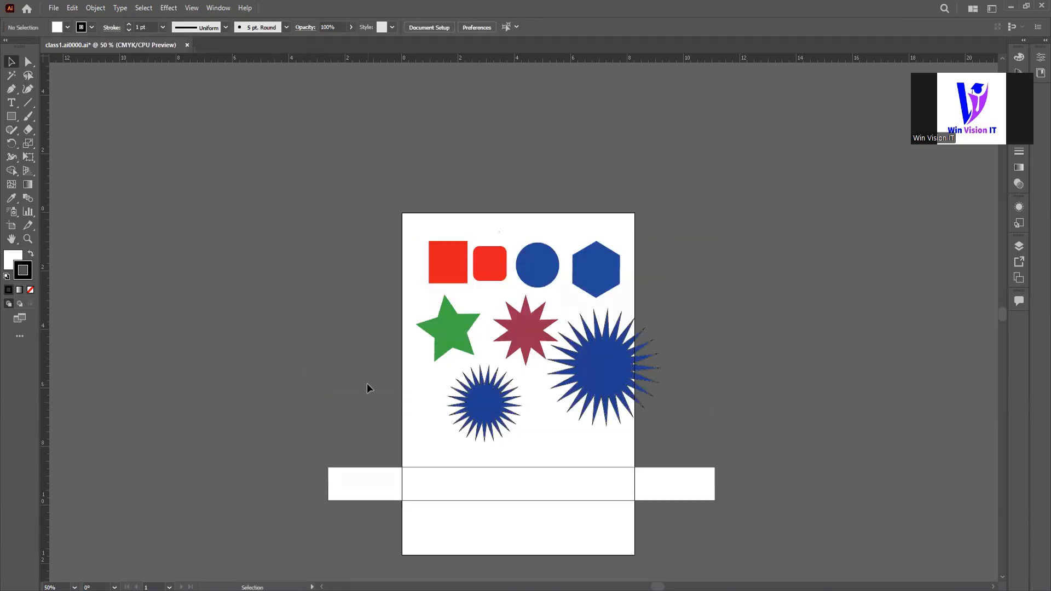
pyautogui.scroll(-2, 367, 388)
pyautogui.moveTo(614, 302); pyautogui.dragTo(588, 360)
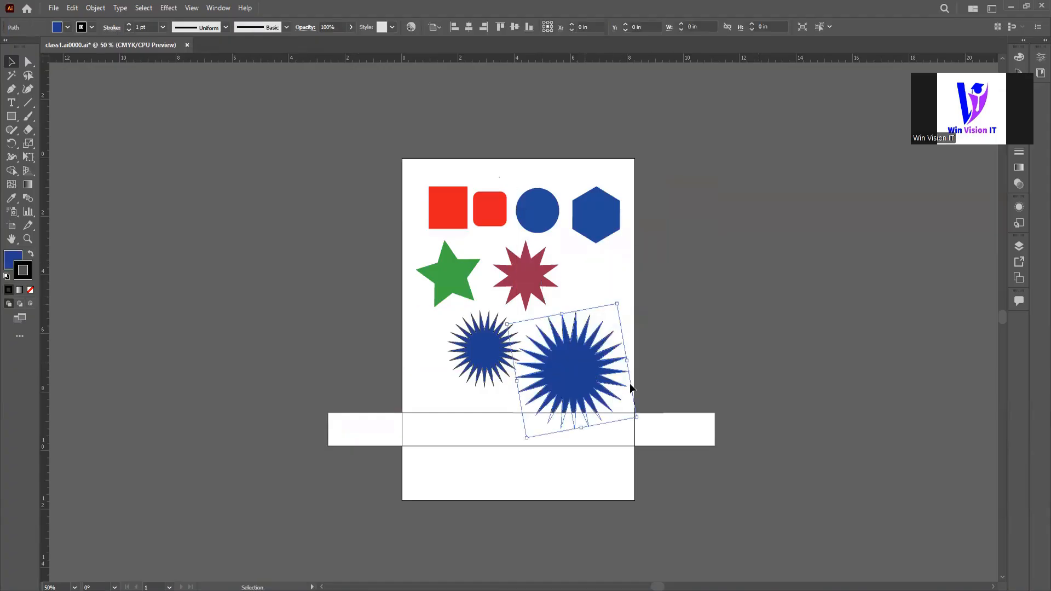
pyautogui.click(707, 378)
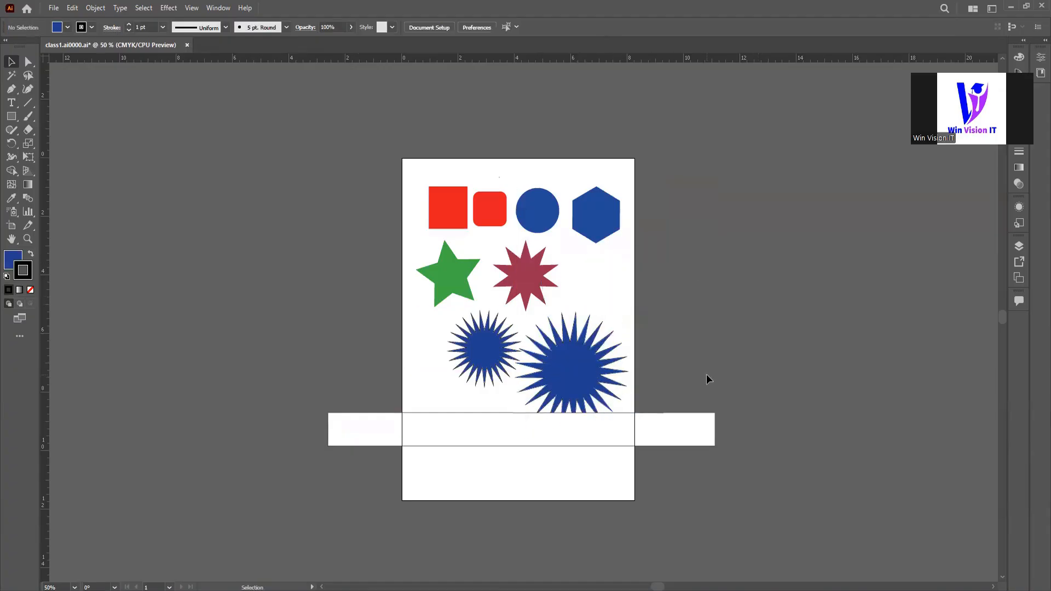
# Capture the screen with the export commands showing, outline Export and Export As in red, and discard the capture.
pyautogui.click(53, 8)
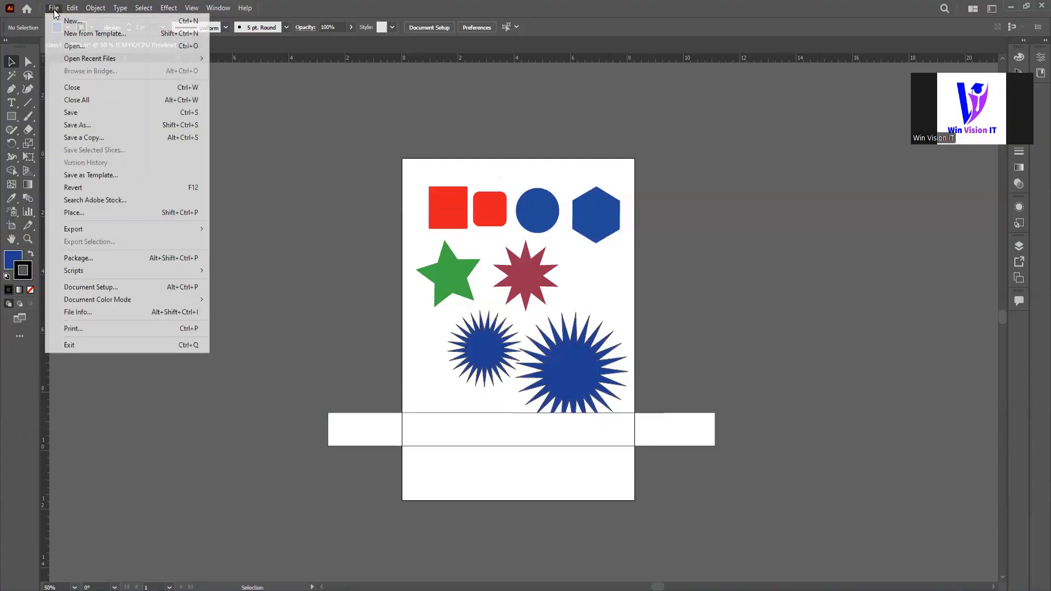
pyautogui.moveTo(77, 231)
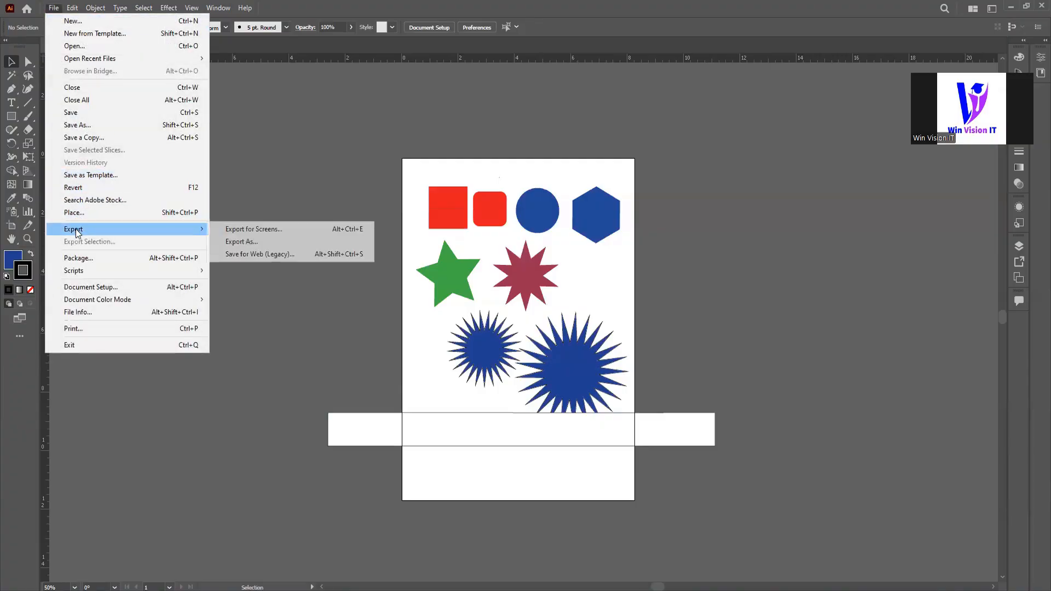
pyautogui.press('Print')
pyautogui.moveTo(13, 0); pyautogui.dragTo(391, 409)
pyautogui.click(401, 345)
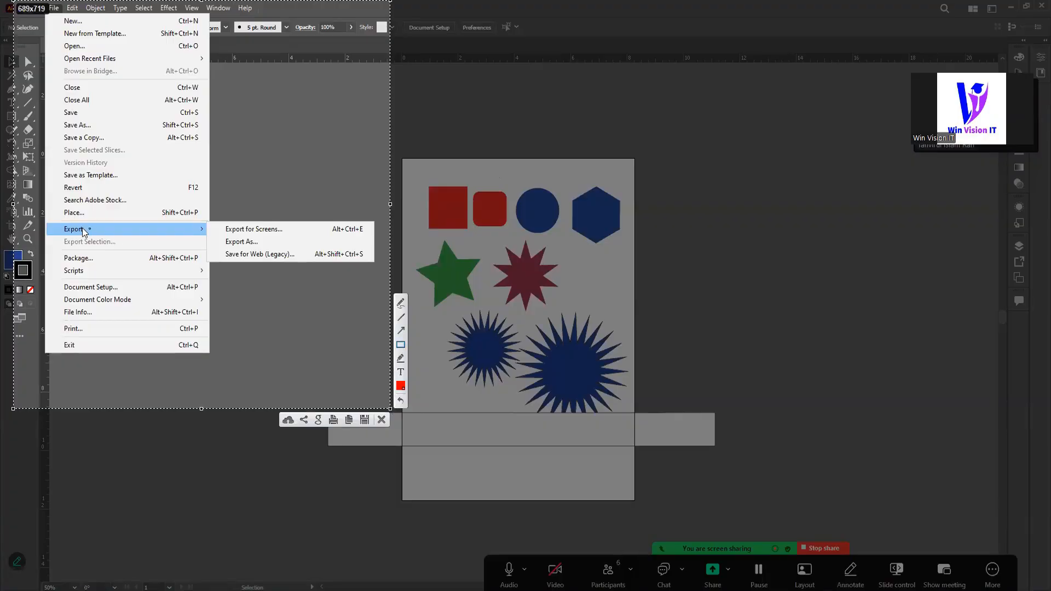
pyautogui.moveTo(52, 221); pyautogui.dragTo(147, 238)
pyautogui.moveTo(218, 234); pyautogui.dragTo(274, 249)
pyautogui.click(381, 420)
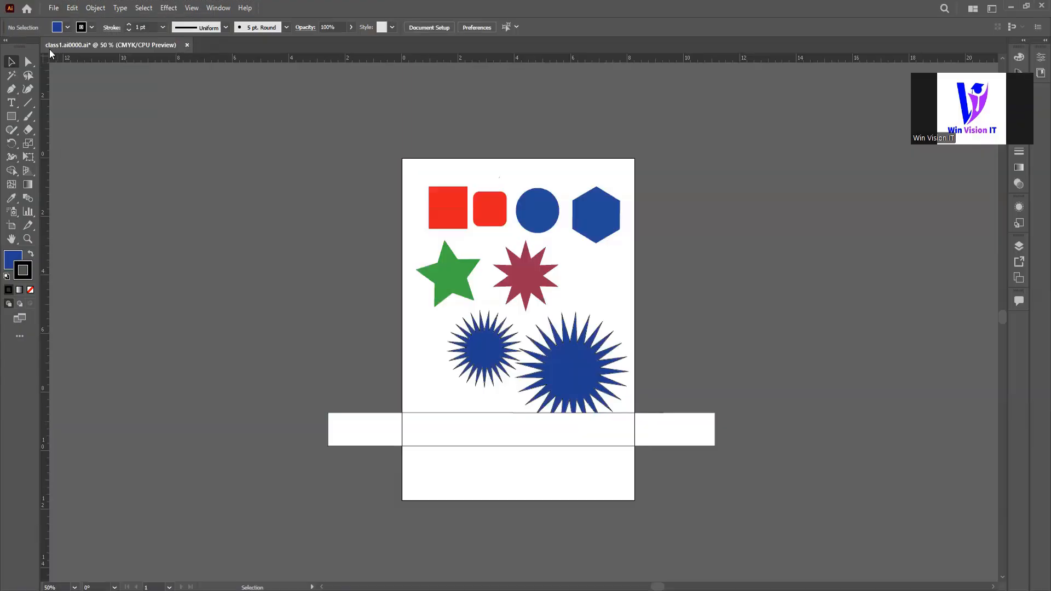
# Begin exporting the drawing with Export As.
pyautogui.click(53, 8)
pyautogui.moveTo(78, 230)
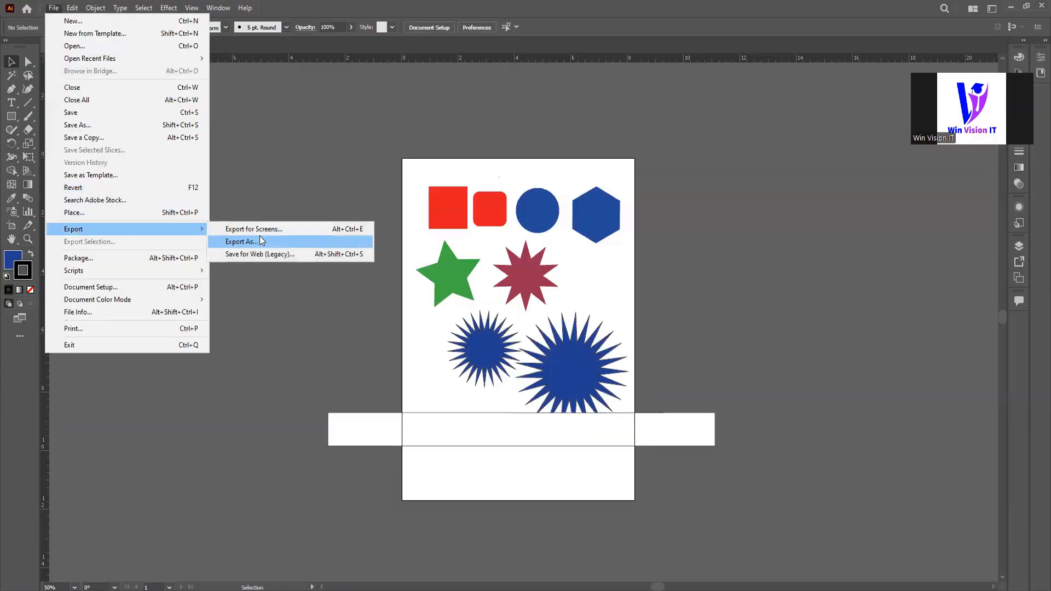
pyautogui.click(257, 242)
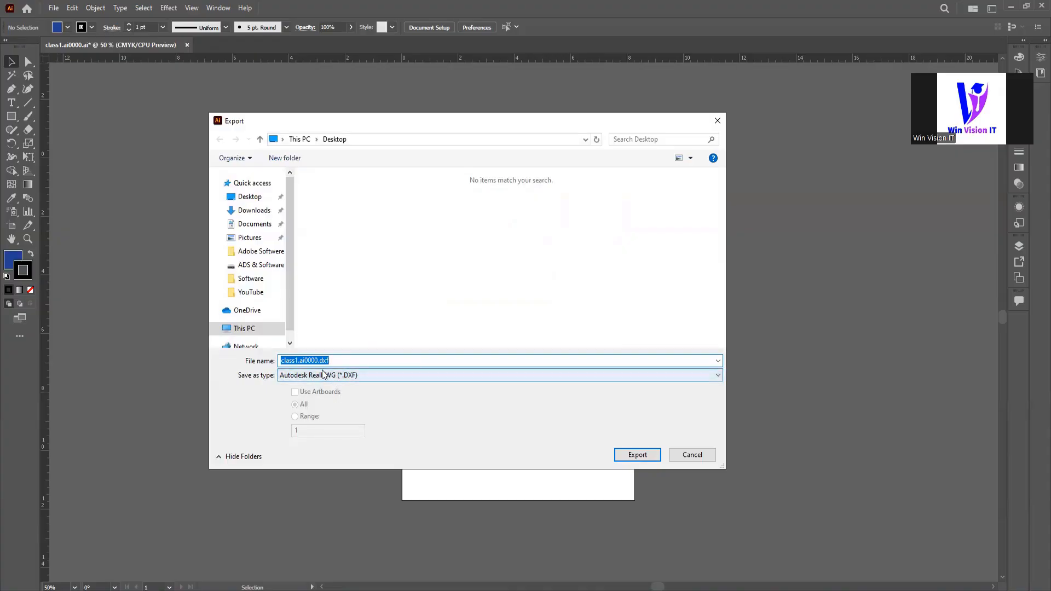
# Capture part of the export dialog, outline its file name field in red, and discard the capture.
pyautogui.press('Print')
pyautogui.moveTo(203, 202); pyautogui.dragTo(374, 431)
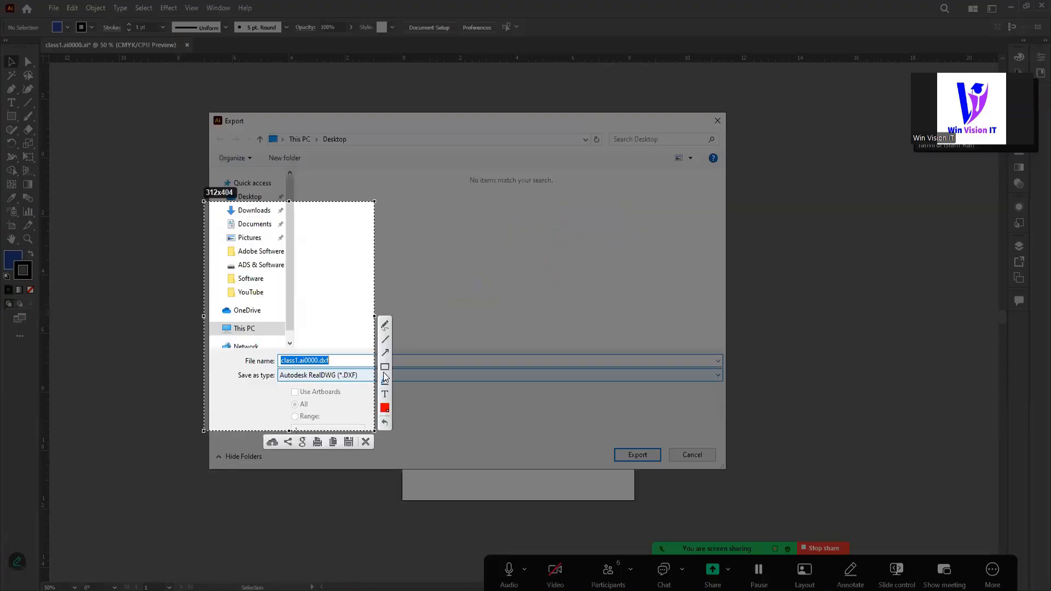
pyautogui.moveTo(245, 355); pyautogui.dragTo(348, 366)
pyautogui.click(366, 442)
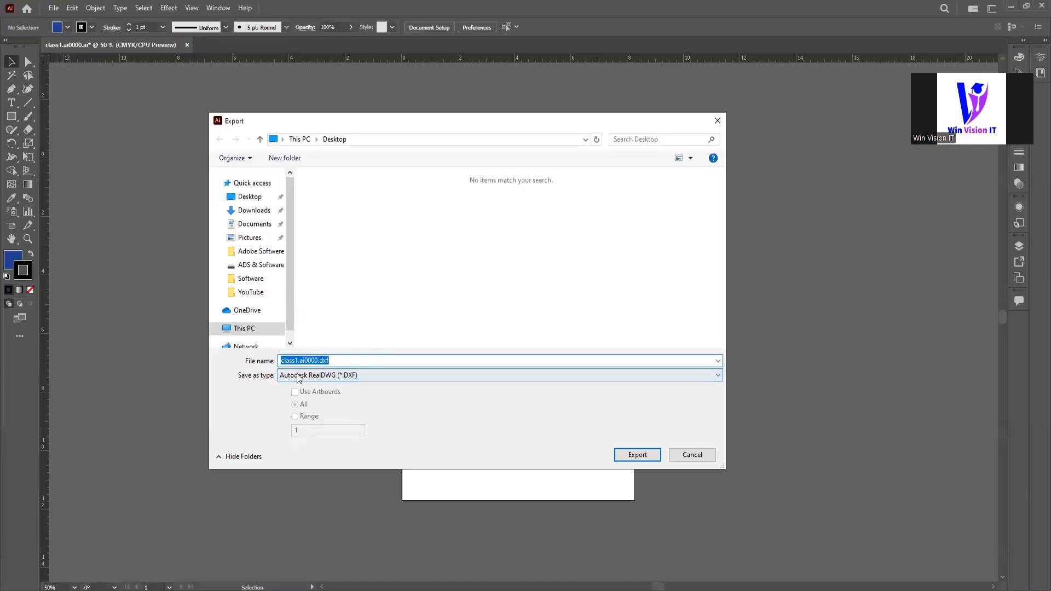
# Export the drawing to the Desktop as class1.ai0000.jpg in JPEG format, trying PNG in between and accepting the default JPEG options.
pyautogui.click(299, 377)
pyautogui.click(297, 434)
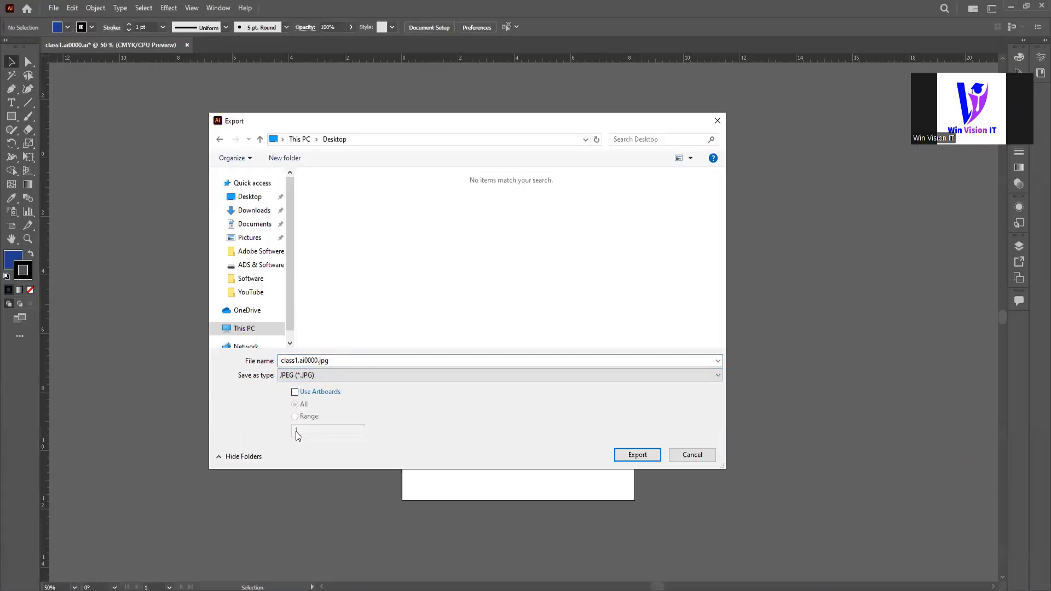
pyautogui.click(309, 378)
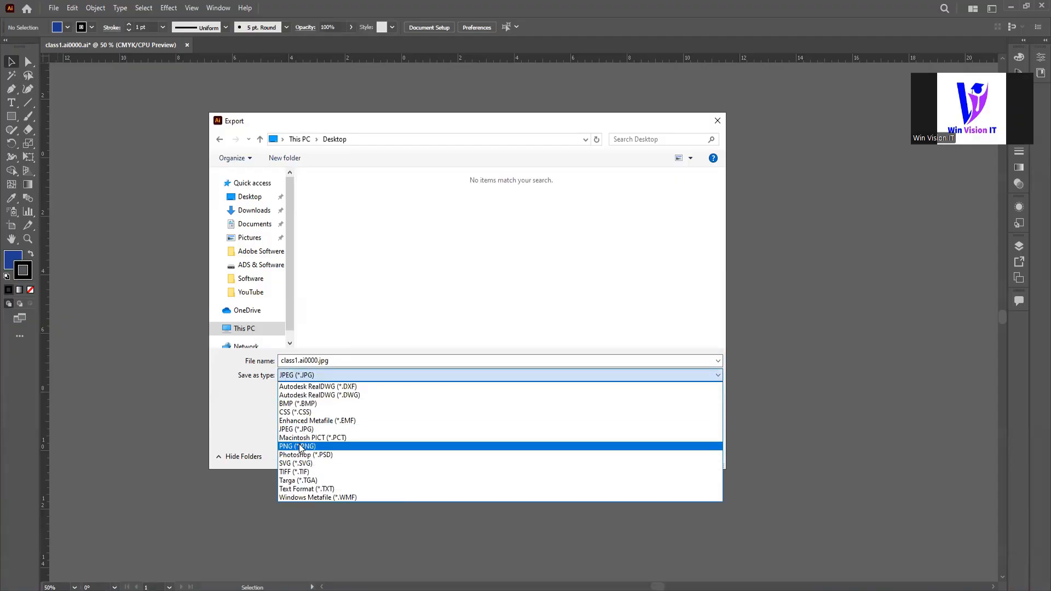
pyautogui.click(300, 446)
pyautogui.click(306, 376)
pyautogui.click(307, 429)
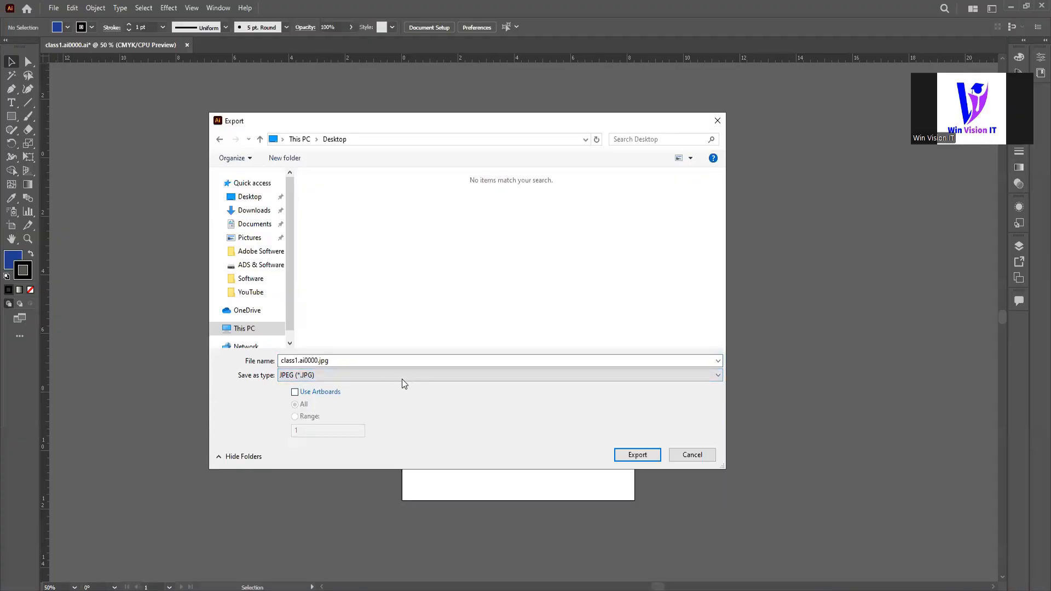
pyautogui.click(629, 455)
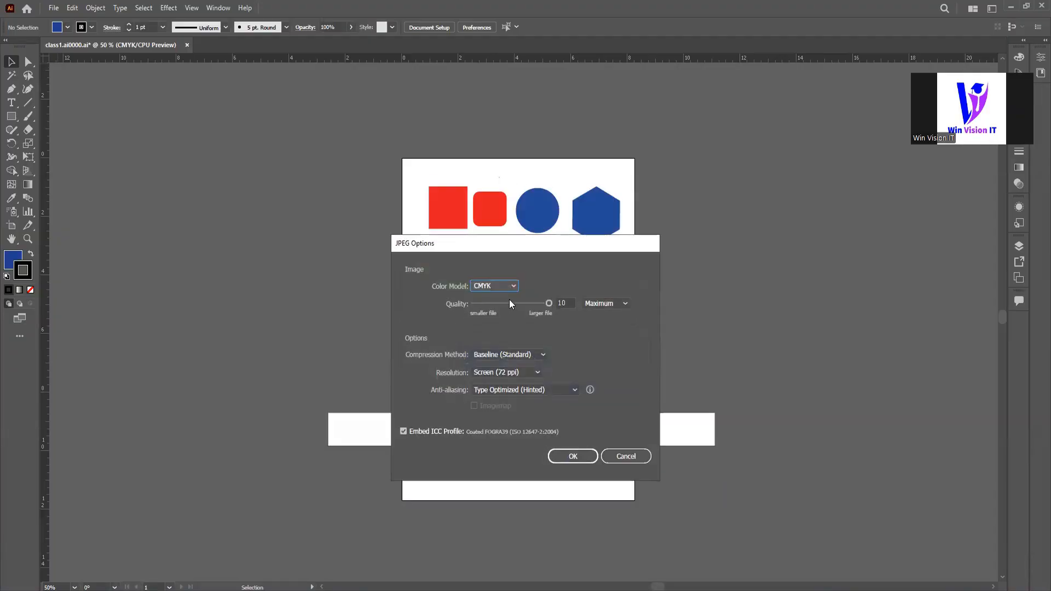
pyautogui.click(570, 458)
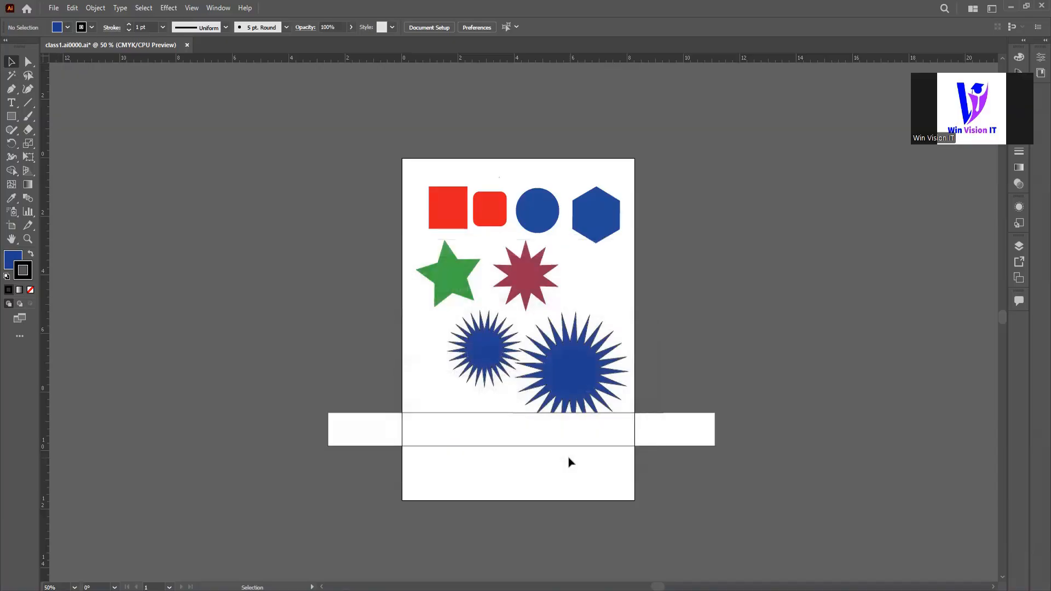
# Switch to the Windows desktop, open class1.ai0000.jpg to inspect it at different magnifications, close it, and return to Illustrator.
pyautogui.click(1011, 8)
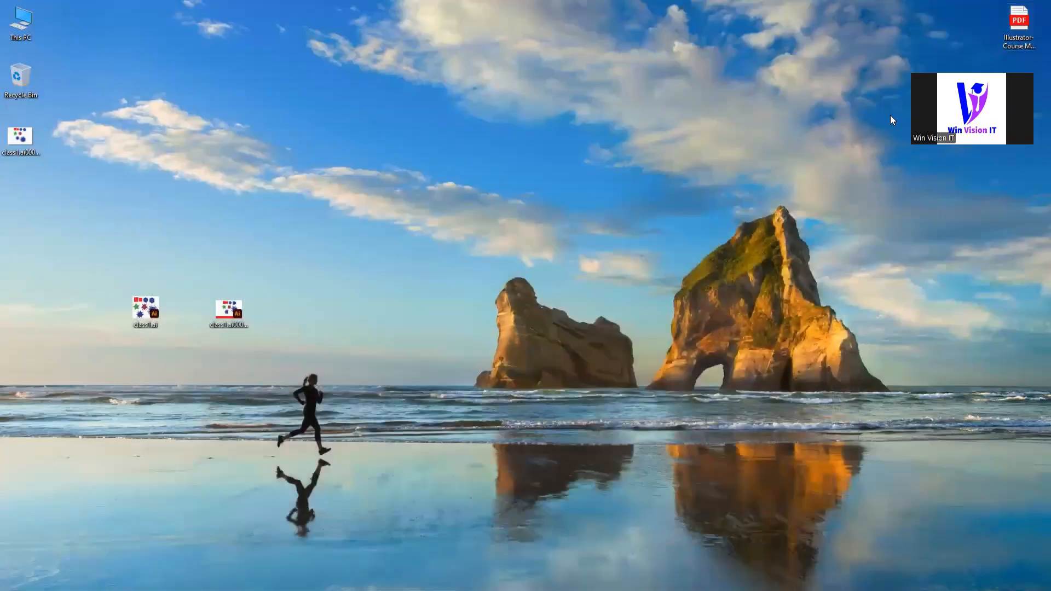
pyautogui.click(19, 133)
pyautogui.doubleClick(19, 133)
pyautogui.scroll(5, 500, 241)
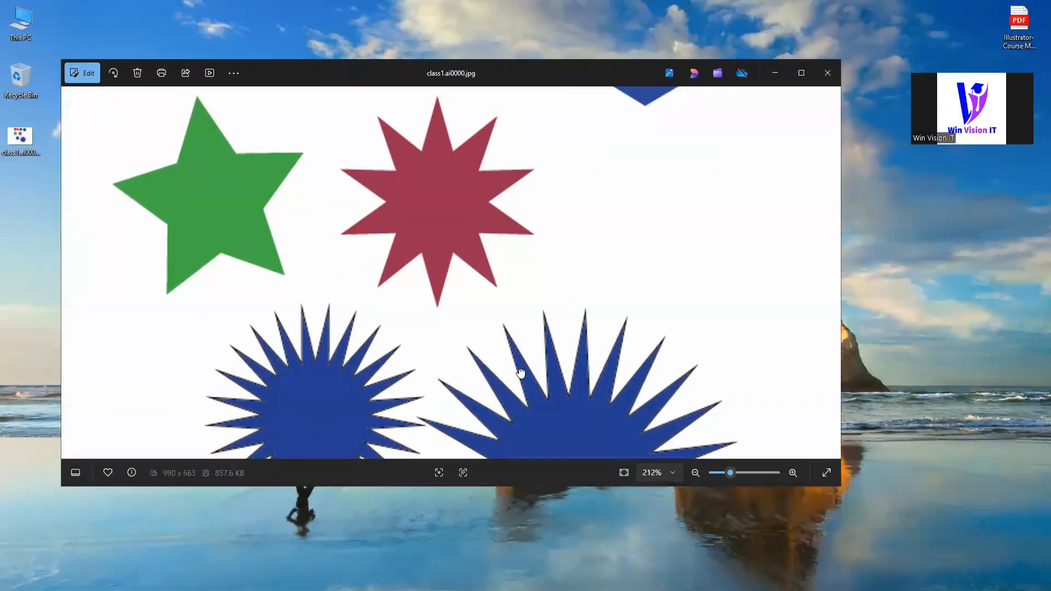
pyautogui.scroll(-5, 518, 355)
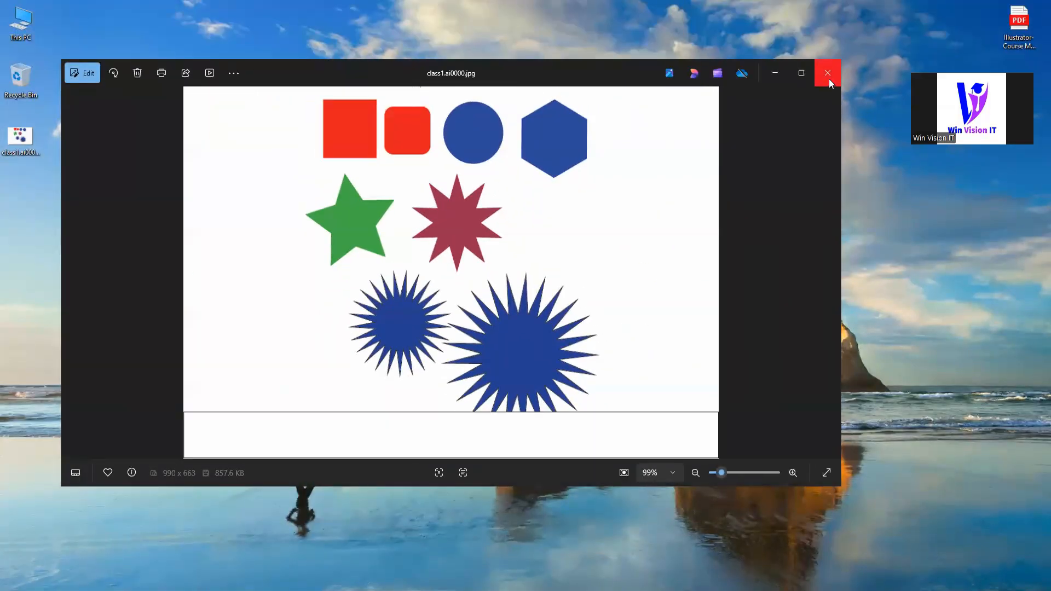
pyautogui.click(827, 73)
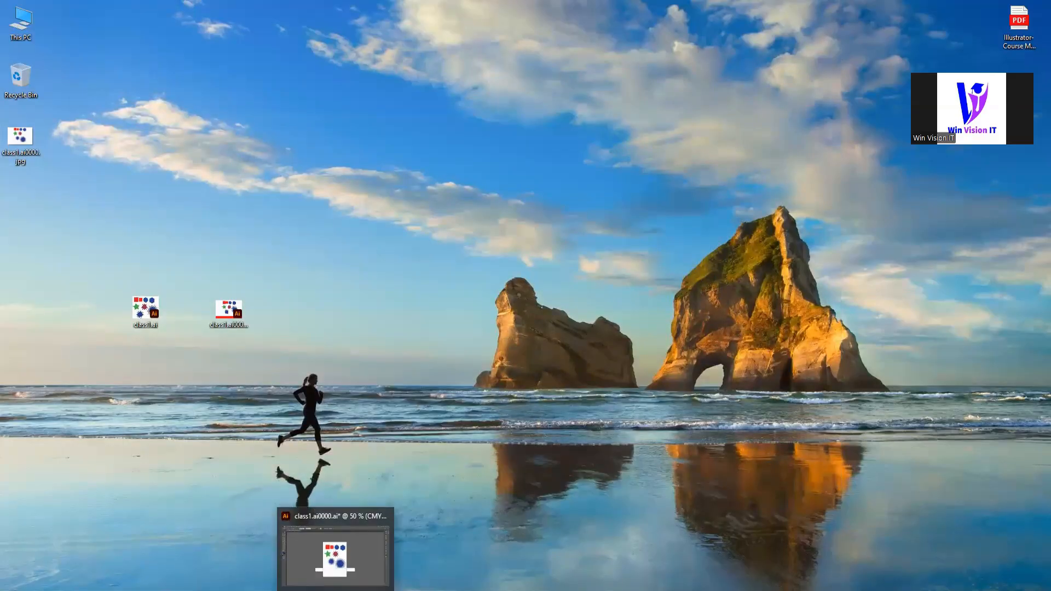
pyautogui.click(315, 590)
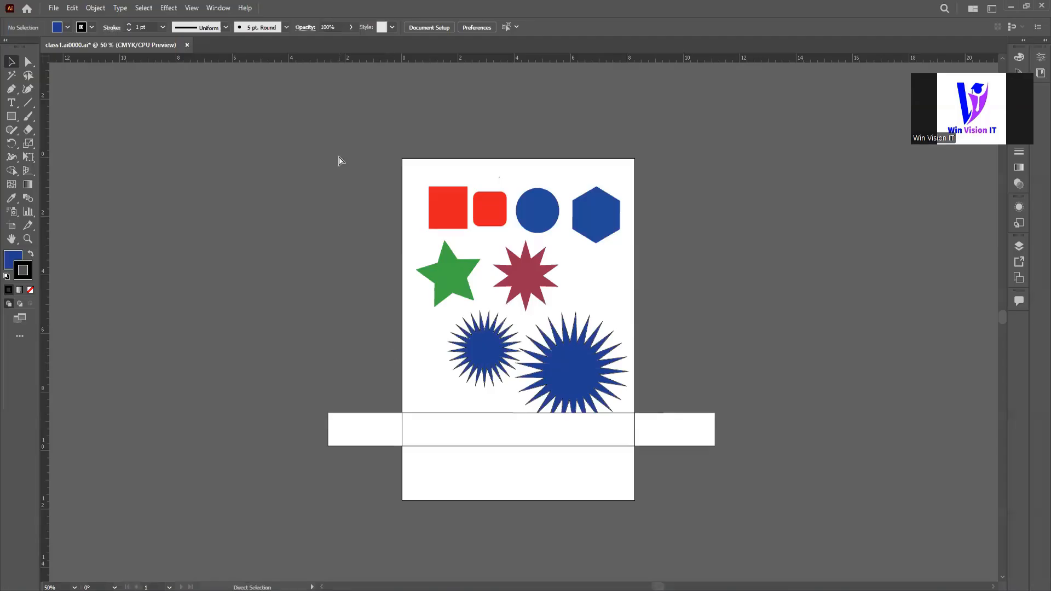
# Round the corners of the red square with the Direct Selection tool, select the rounded red square beside it, and undo the recent changes.
pyautogui.hotkey('ctrl', '=')
pyautogui.hotkey('ctrl', '=')
pyautogui.scroll(2, 377, 172)
pyautogui.click(378, 176)
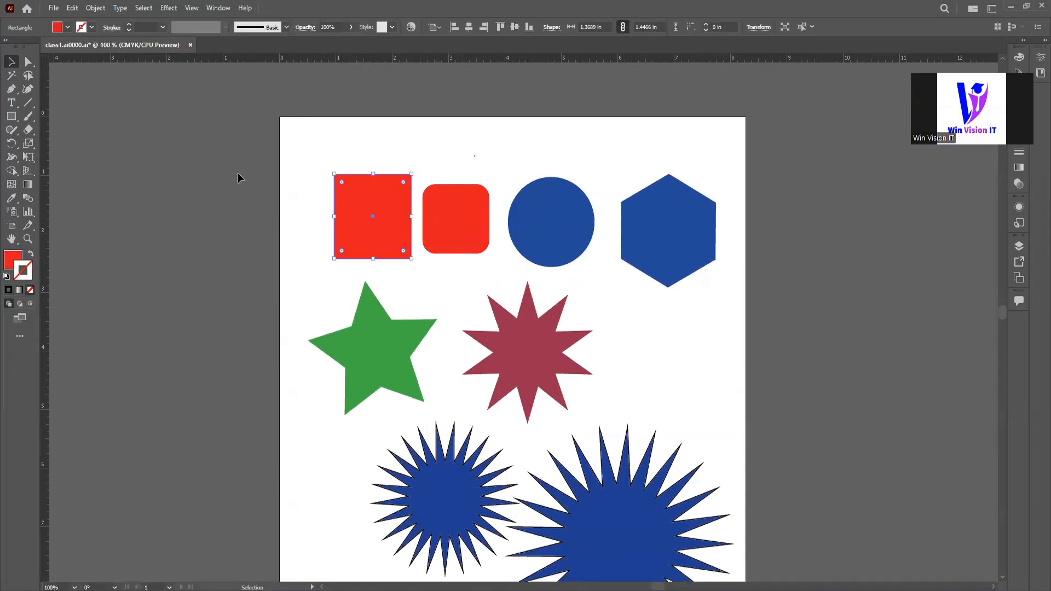
pyautogui.click(28, 61)
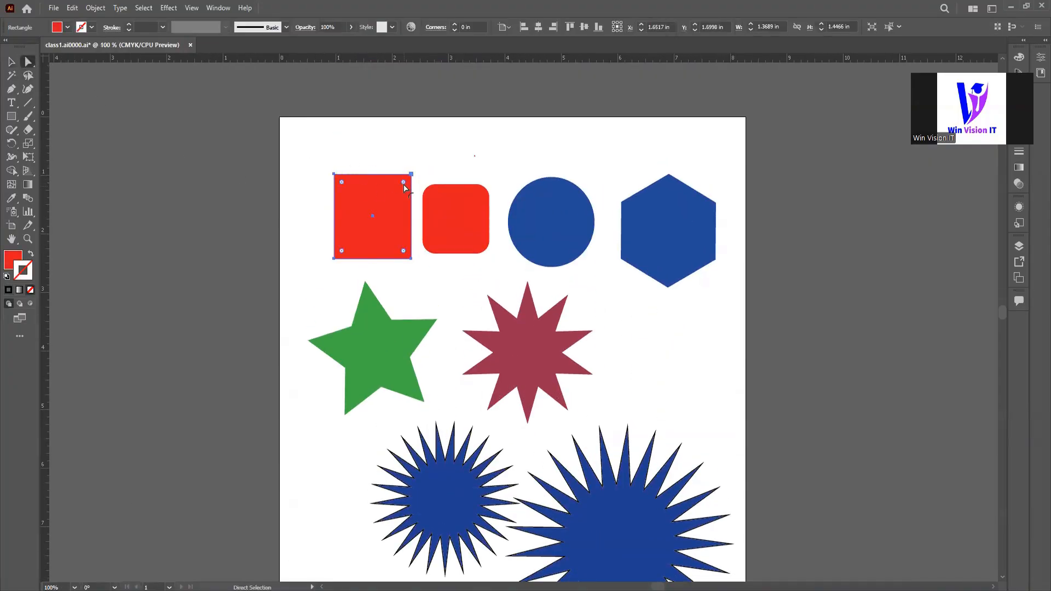
pyautogui.moveTo(403, 182); pyautogui.dragTo(347, 257)
pyautogui.click(323, 244)
pyautogui.click(448, 219)
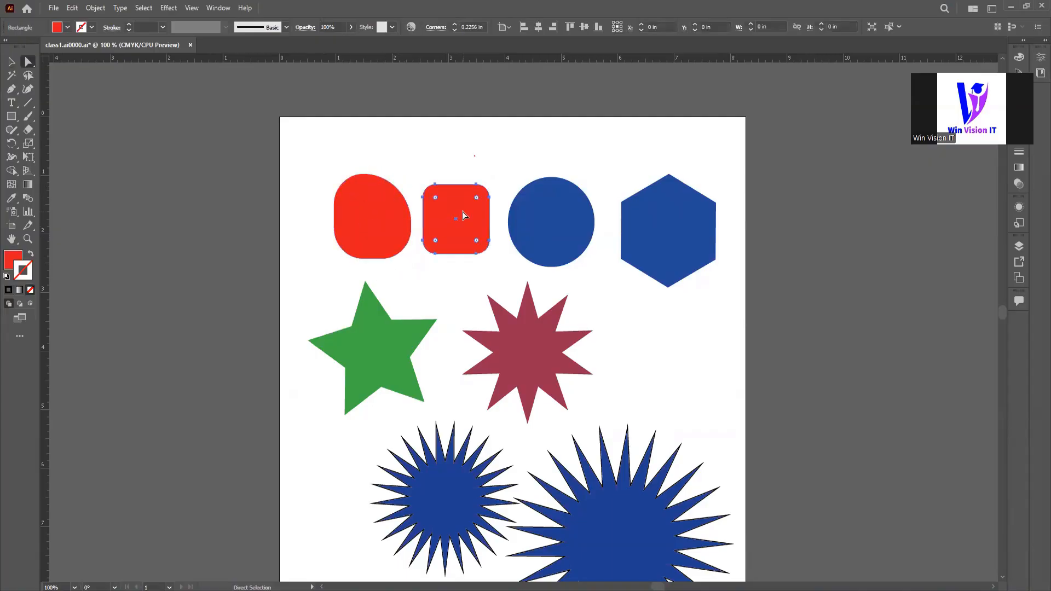
pyautogui.hotkey('ctrl', 'z')
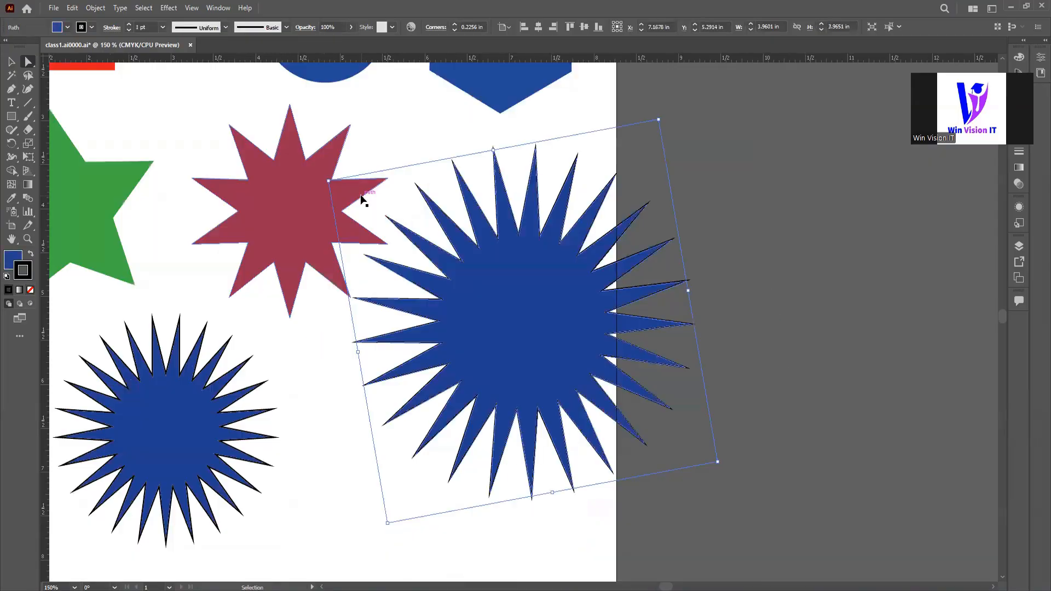
# Round the red square's two upper corners separately, the upper-left one to about 0.46 in, and undo both roundings.
pyautogui.moveTo(82, 77); pyautogui.dragTo(441, 370)
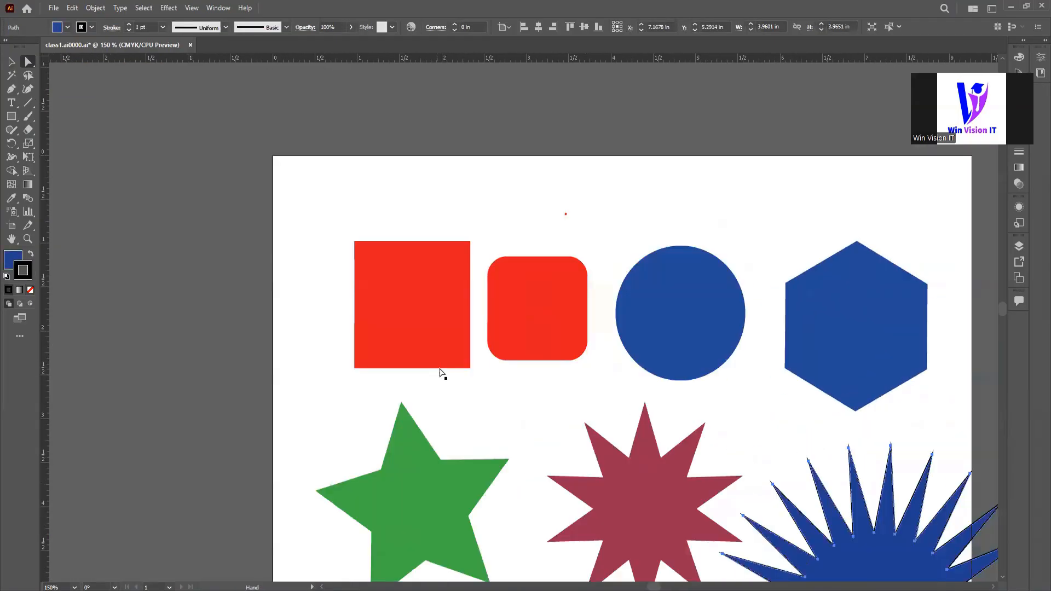
pyautogui.click(443, 291)
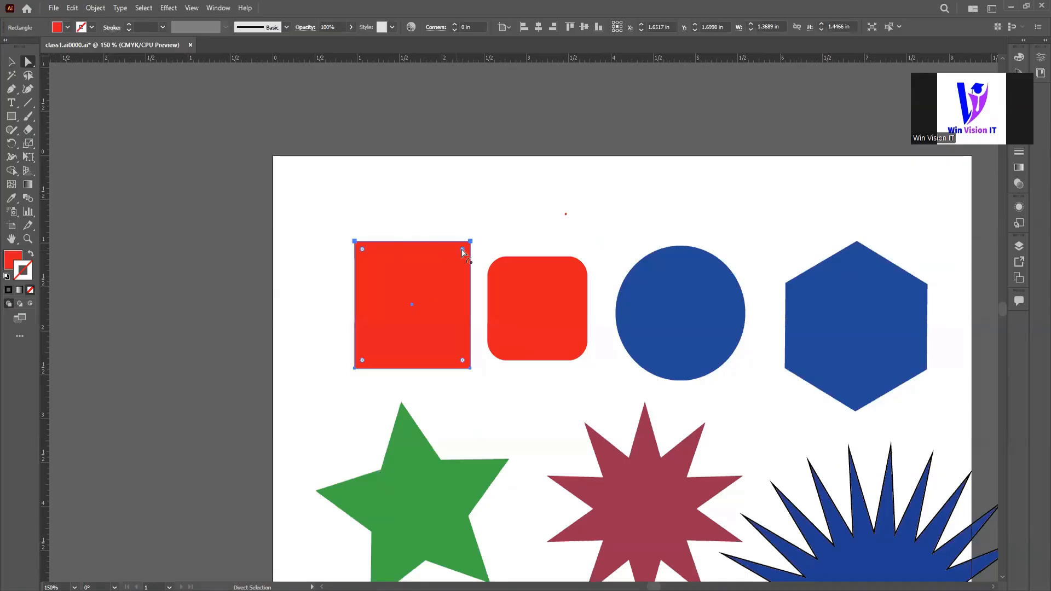
pyautogui.moveTo(463, 250); pyautogui.dragTo(393, 281)
pyautogui.click(361, 249)
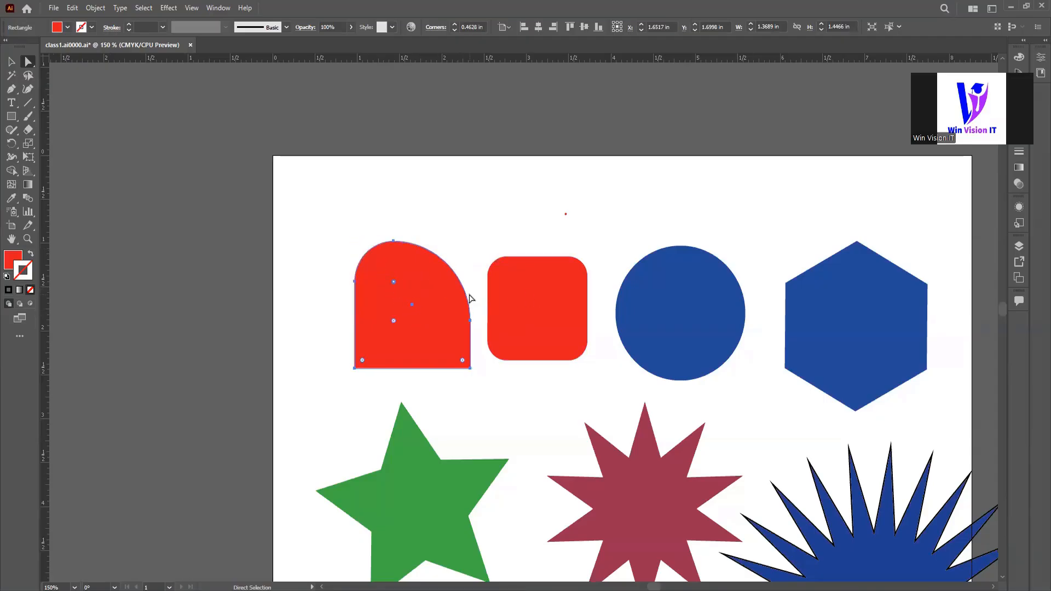
pyautogui.hotkey('ctrl', 'z')
pyautogui.hotkey('ctrl', 'z')
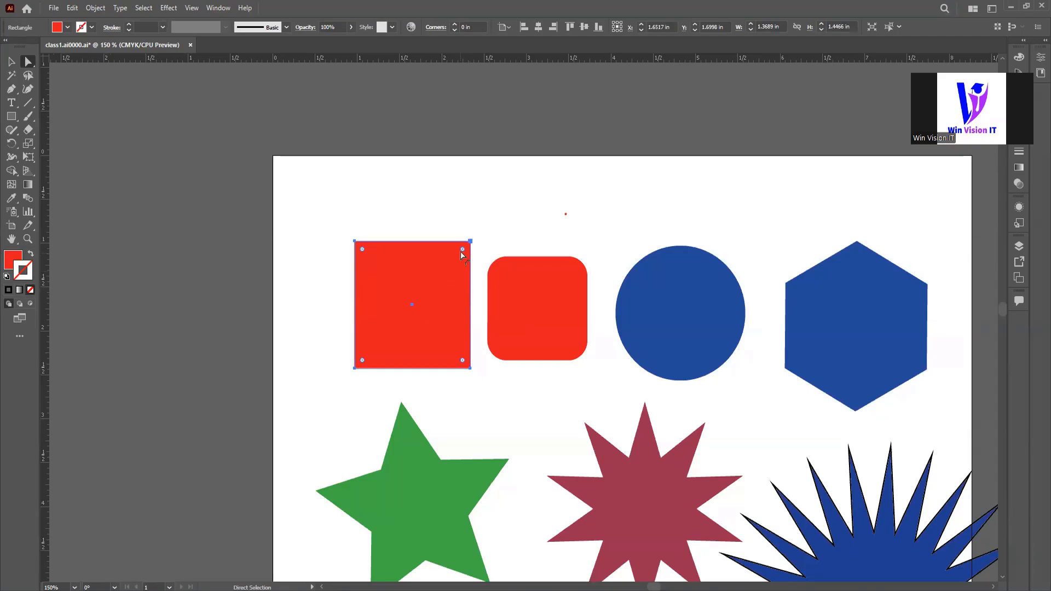
# Round all corners of the leftmost red square to about 0.68 in and round the green star's corners with the Direct Selection tool.
pyautogui.moveTo(462, 251); pyautogui.dragTo(416, 306)
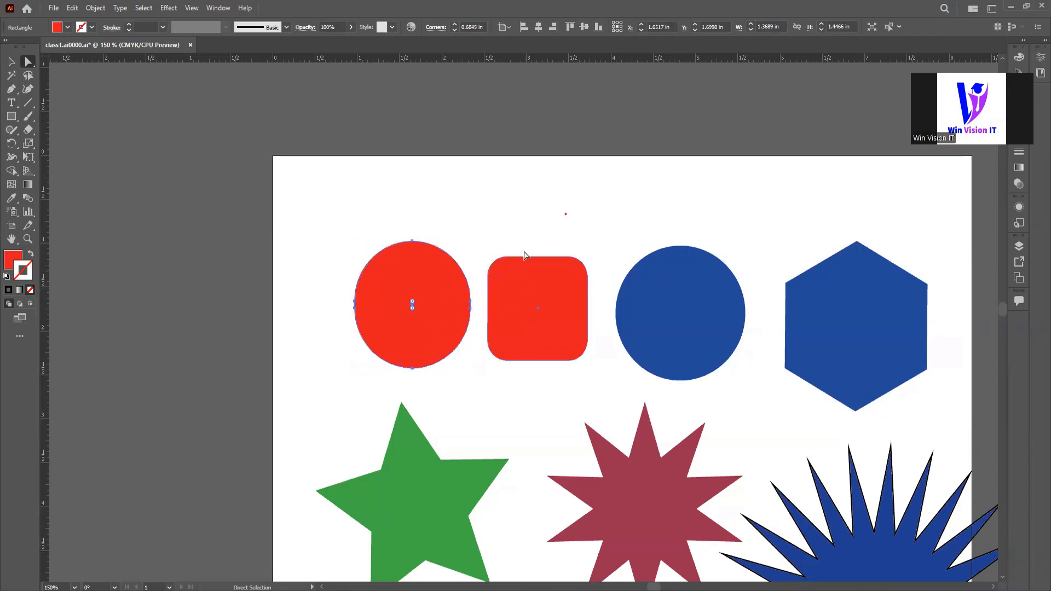
pyautogui.click(526, 216)
pyautogui.scroll(-5, 526, 217)
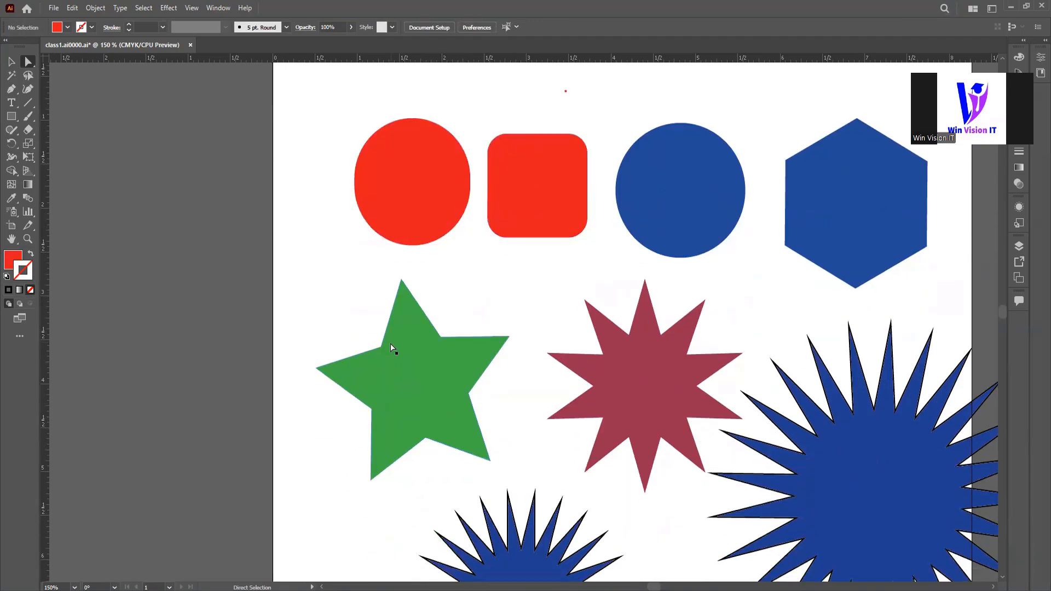
pyautogui.click(399, 327)
pyautogui.moveTo(403, 290); pyautogui.dragTo(411, 315)
pyautogui.click(507, 293)
# Slightly round the corners of the maroon star and try the same on the large blue starburst.
pyautogui.scroll(-3, 308, 410)
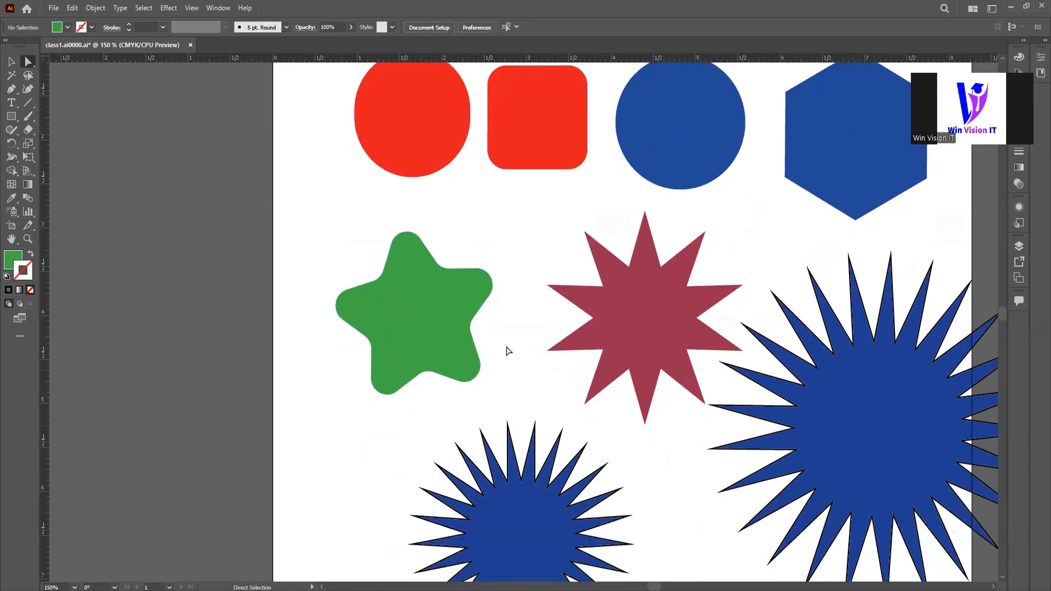
pyautogui.click(627, 312)
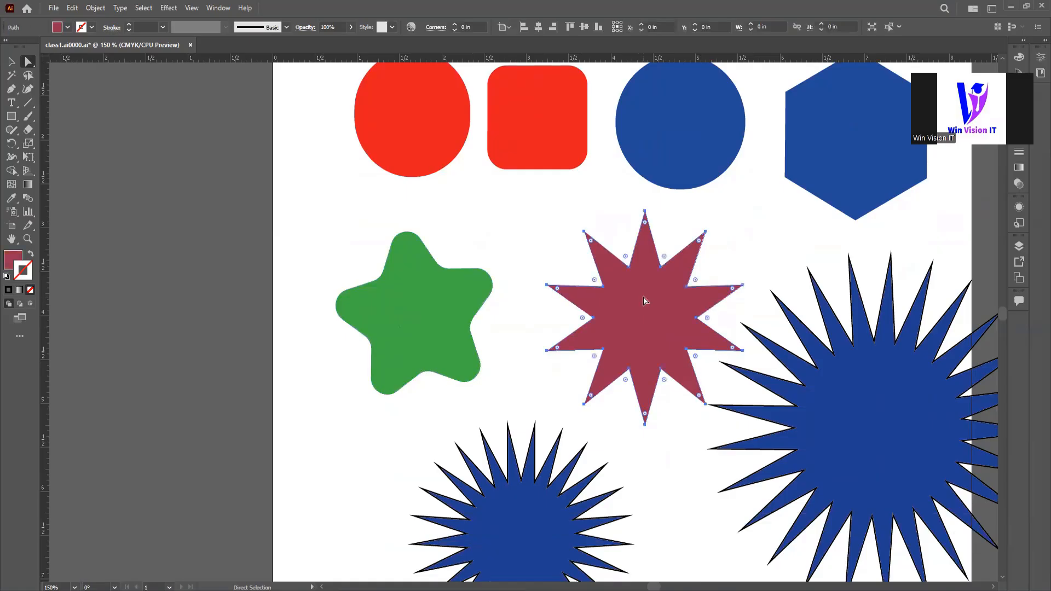
pyautogui.moveTo(627, 259)
pyautogui.mouseDown()
pyautogui.moveTo(628, 270)
pyautogui.moveTo(624, 258)
pyautogui.mouseUp()
pyautogui.click(545, 416)
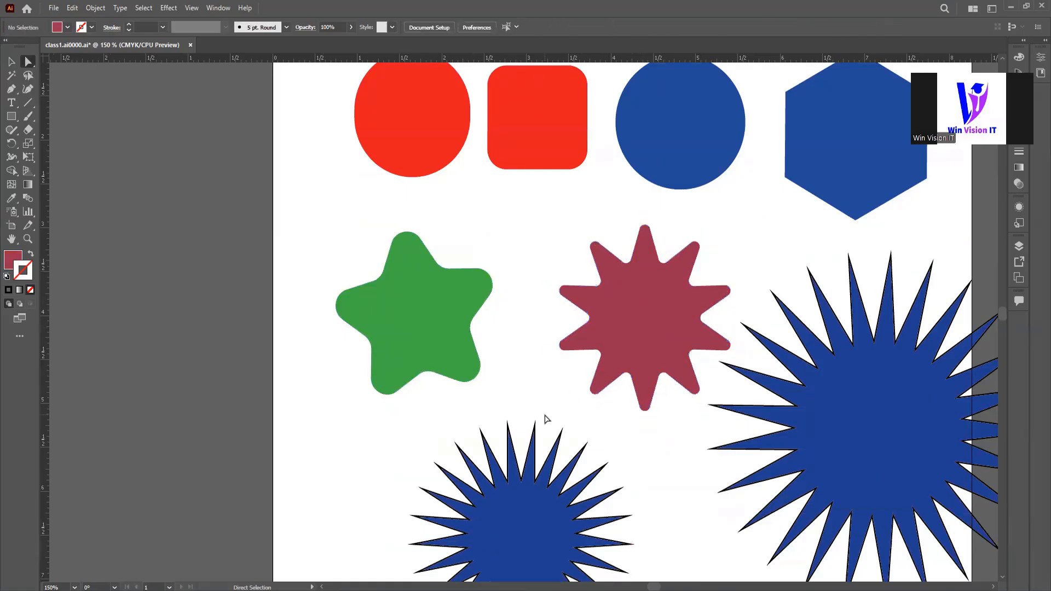
pyautogui.moveTo(662, 331); pyautogui.dragTo(394, 210)
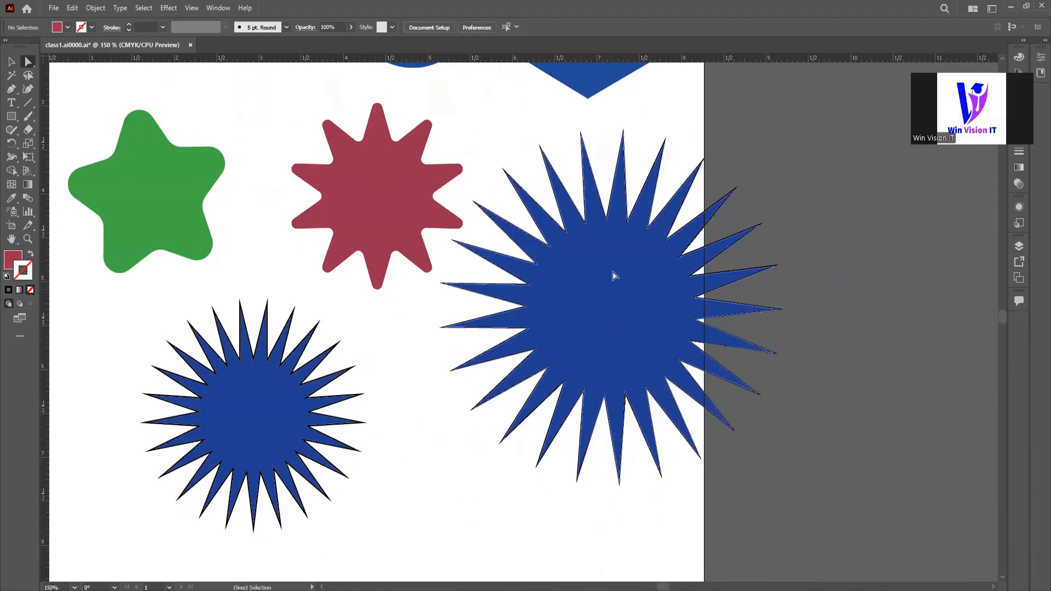
pyautogui.click(608, 293)
pyautogui.moveTo(627, 249); pyautogui.dragTo(626, 247)
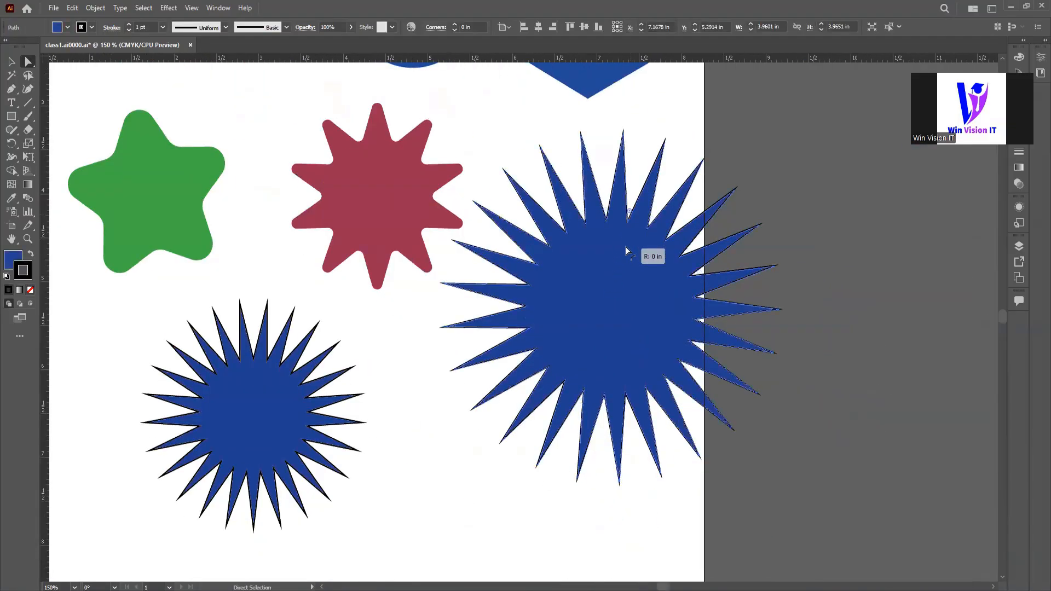
pyautogui.click(865, 293)
# Delete all shapes and leftover path segments on and around the artboard.
pyautogui.hotkey('ctrl', '-')
pyautogui.hotkey('ctrl', '-')
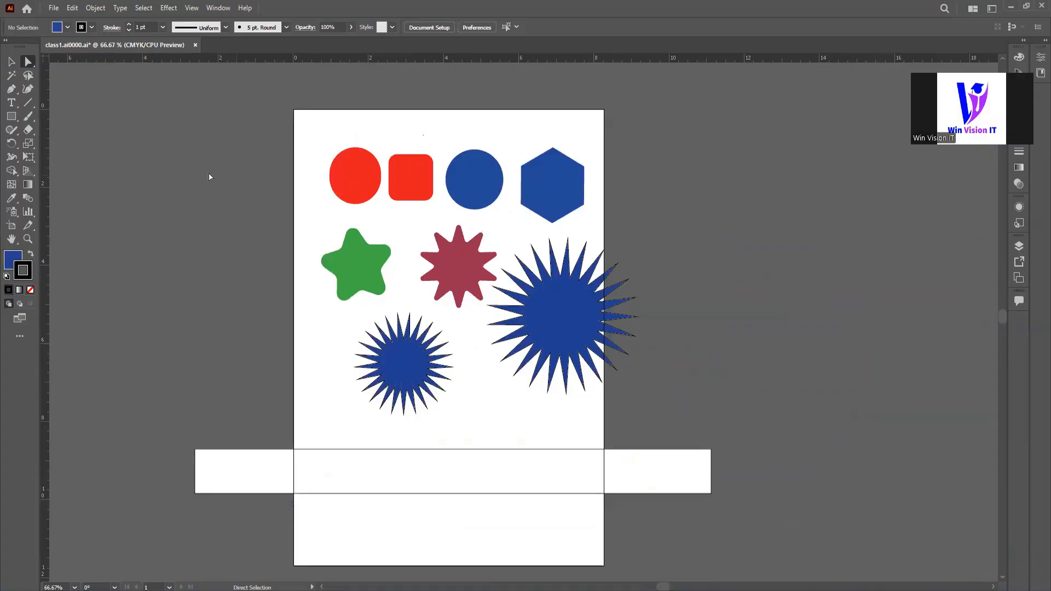
pyautogui.moveTo(350, 349); pyautogui.dragTo(662, 505)
pyautogui.press('Delete')
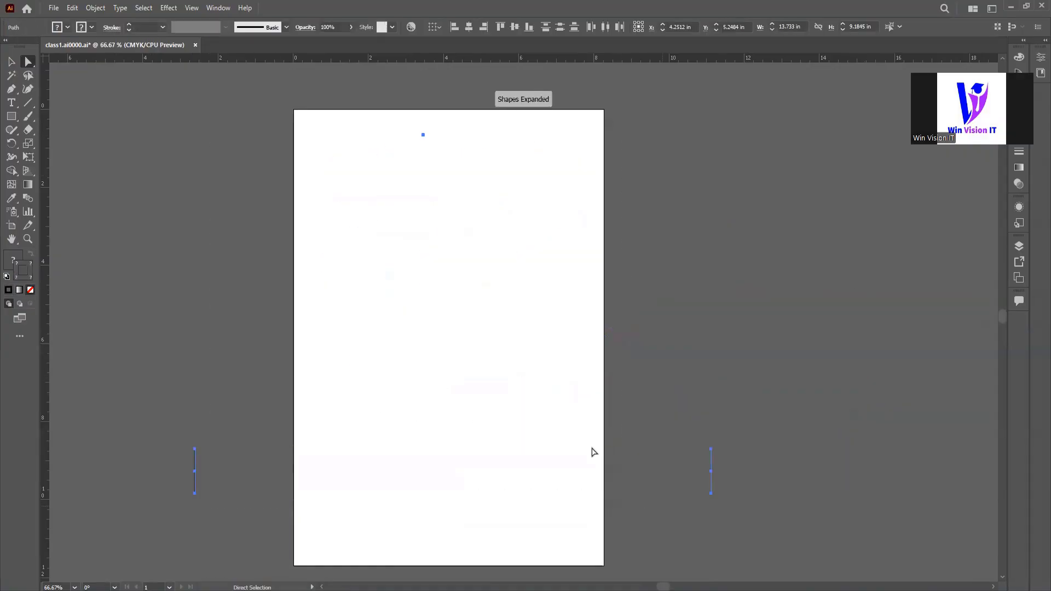
pyautogui.click(11, 62)
pyautogui.moveTo(153, 108); pyautogui.dragTo(744, 515)
pyautogui.press('Delete')
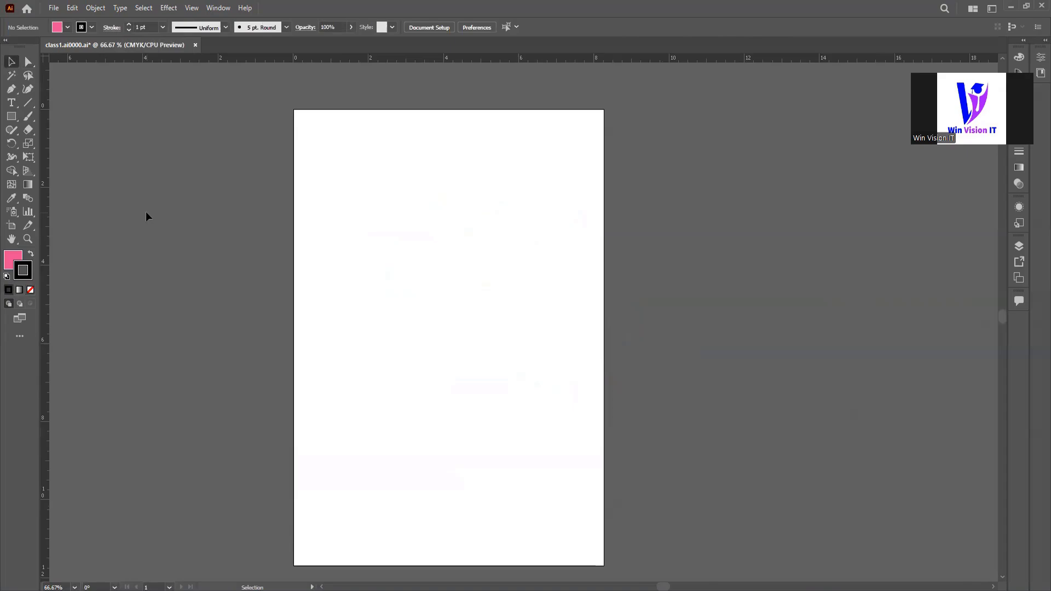
# Activate the Pen tool, outline its location in a screen-capture overlay, and discard the capture.
pyautogui.press('p')
pyautogui.press('Print')
pyautogui.moveTo(0, 1); pyautogui.dragTo(80, 263)
pyautogui.click(92, 201)
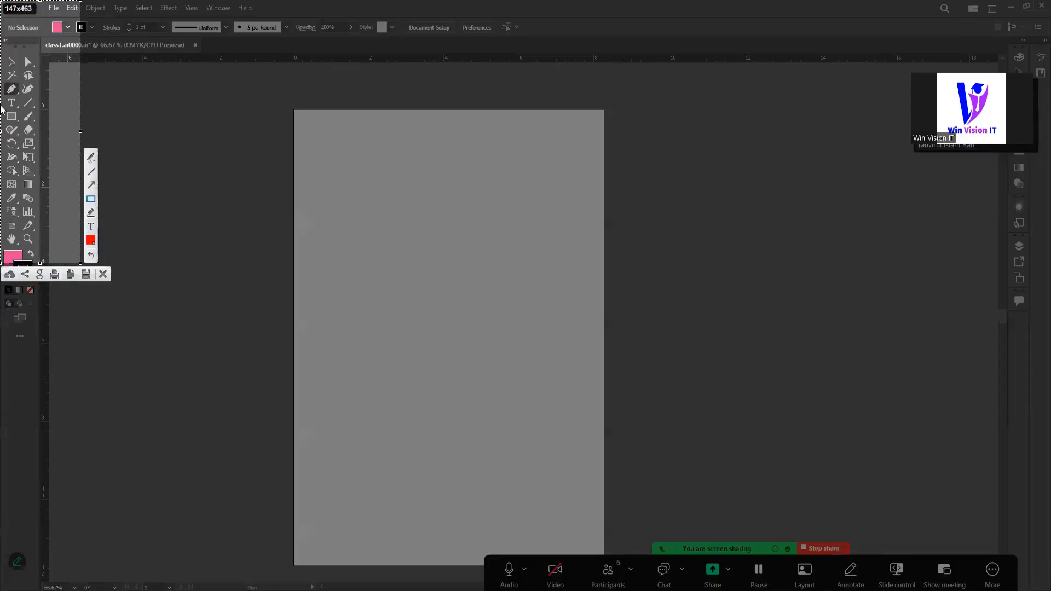
pyautogui.moveTo(2, 80); pyautogui.dragTo(26, 109)
pyautogui.click(103, 274)
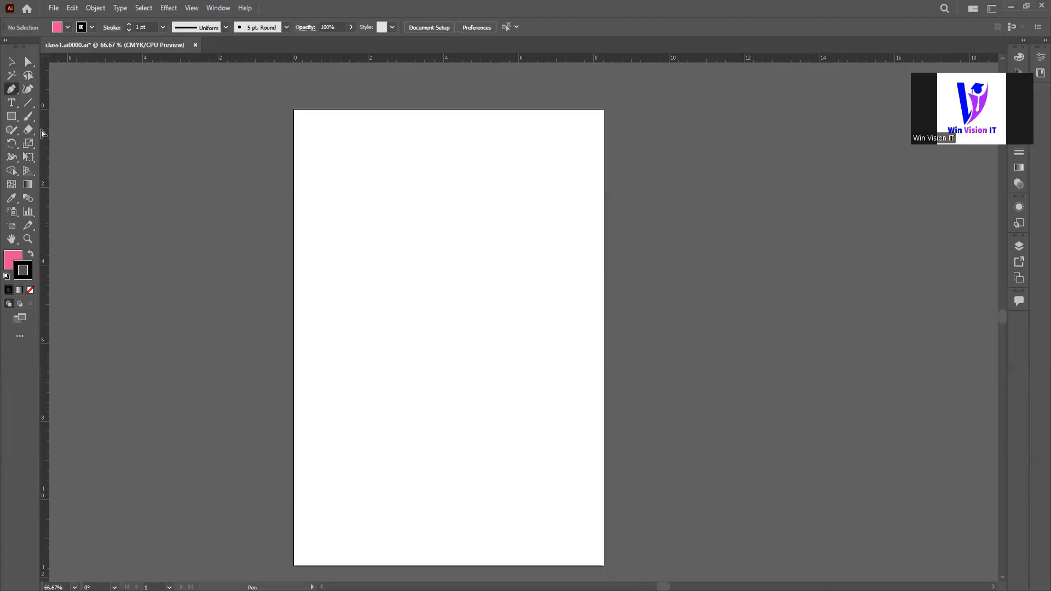
# Draw an open V-shaped path about 1.79 in wide and 1.18 in high with the Pen tool in the artboard's upper area.
pyautogui.click(25, 91)
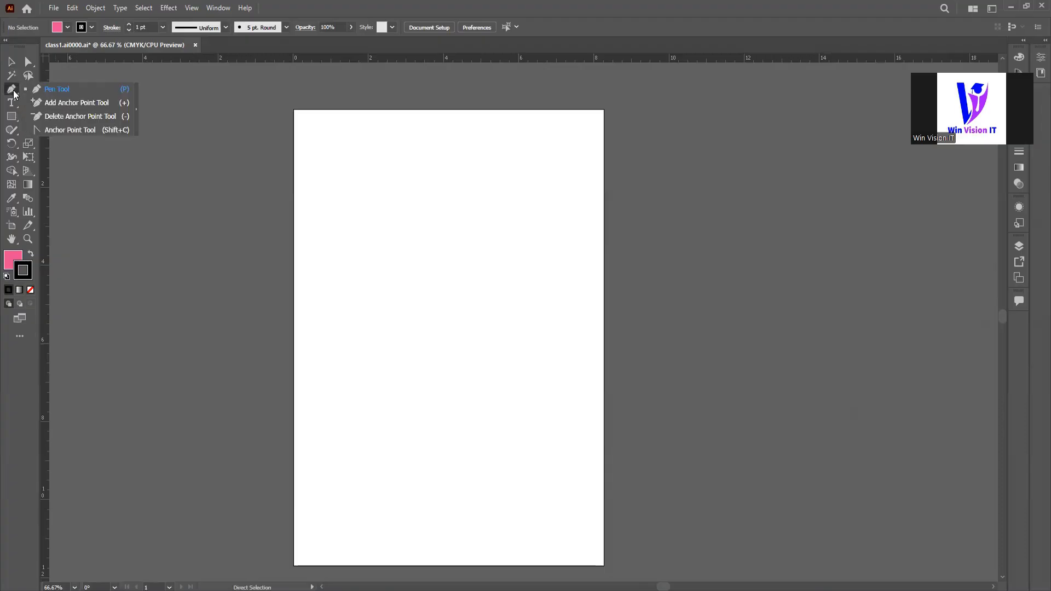
pyautogui.click(73, 90)
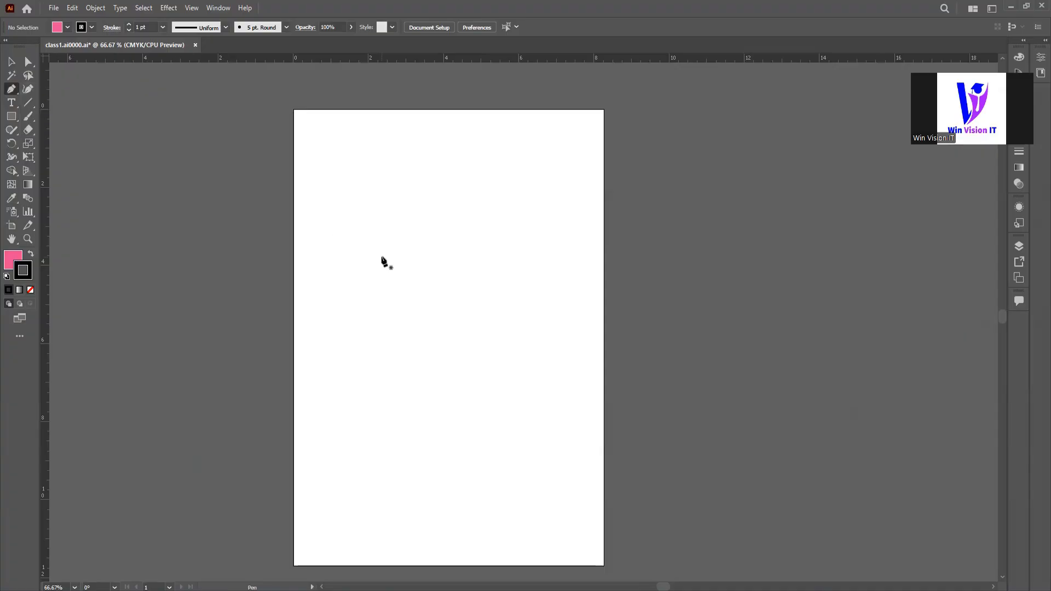
pyautogui.hotkey('ctrl', '+')
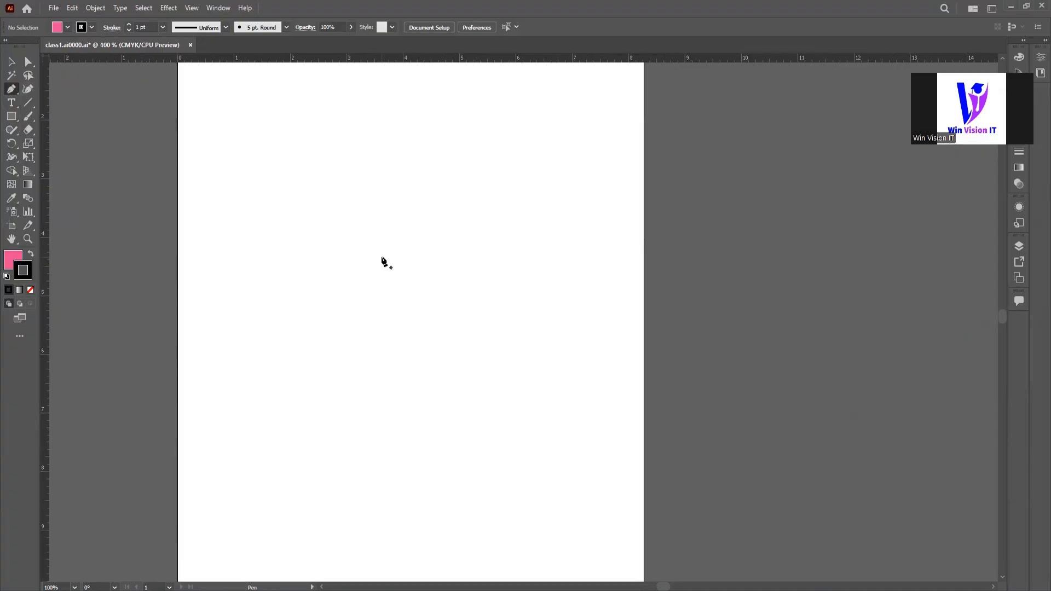
pyautogui.moveTo(394, 270); pyautogui.dragTo(495, 357)
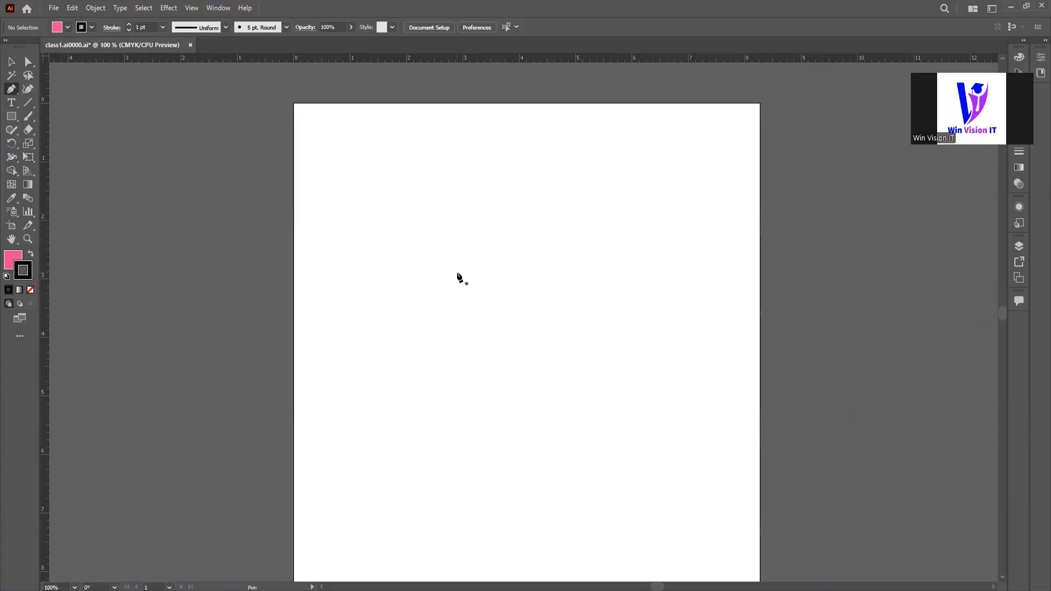
pyautogui.click(436, 219)
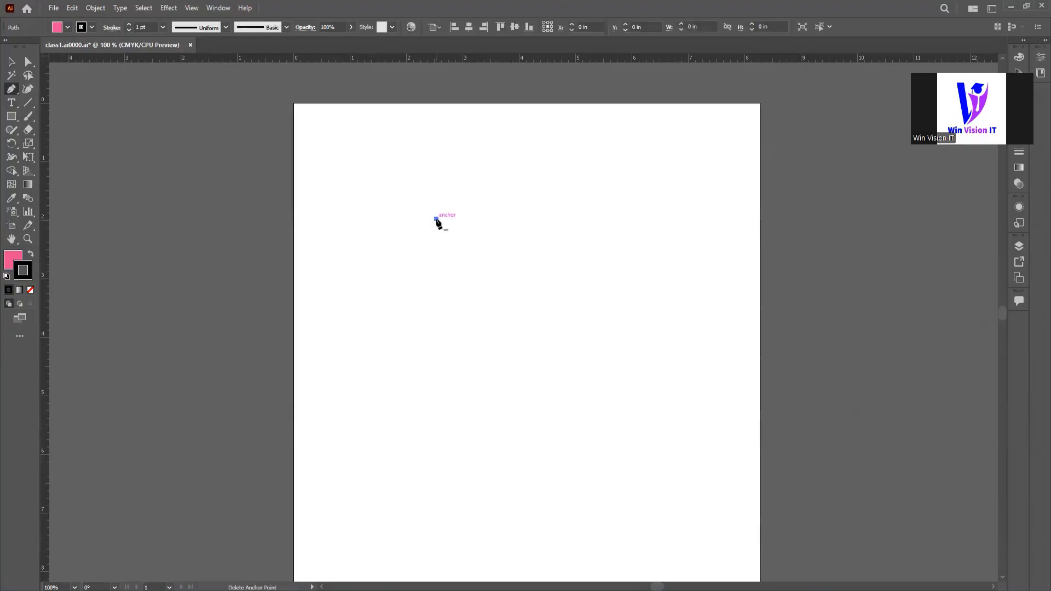
pyautogui.click(495, 288)
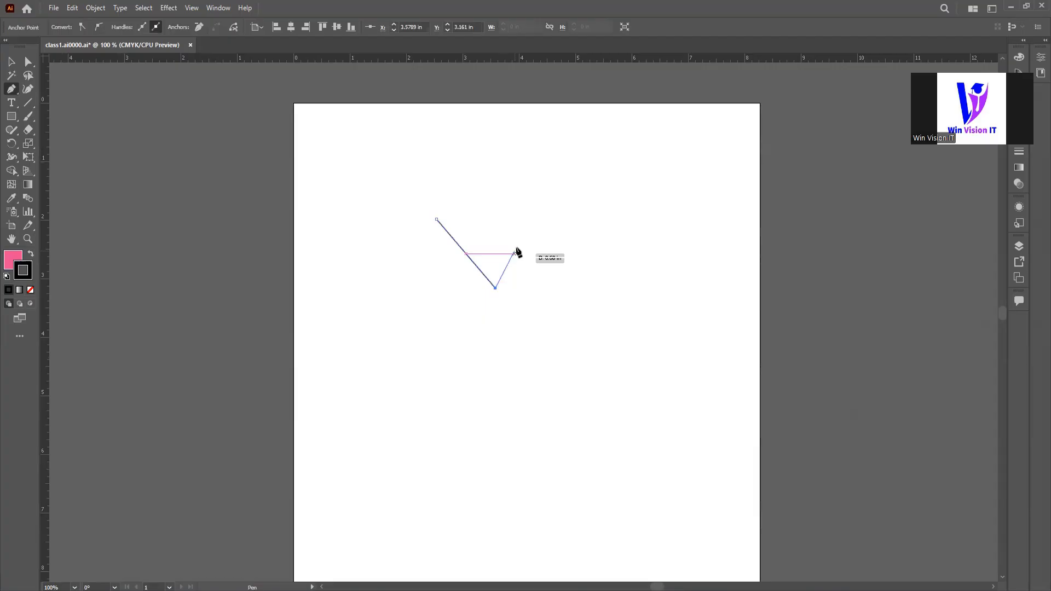
pyautogui.click(537, 219)
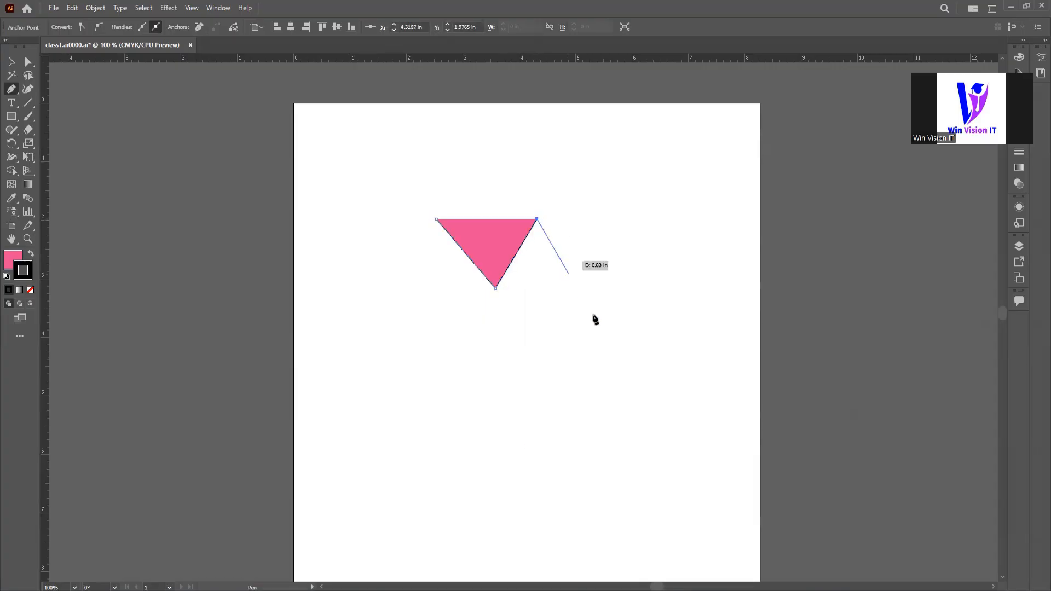
pyautogui.click(10, 61)
pyautogui.click(657, 438)
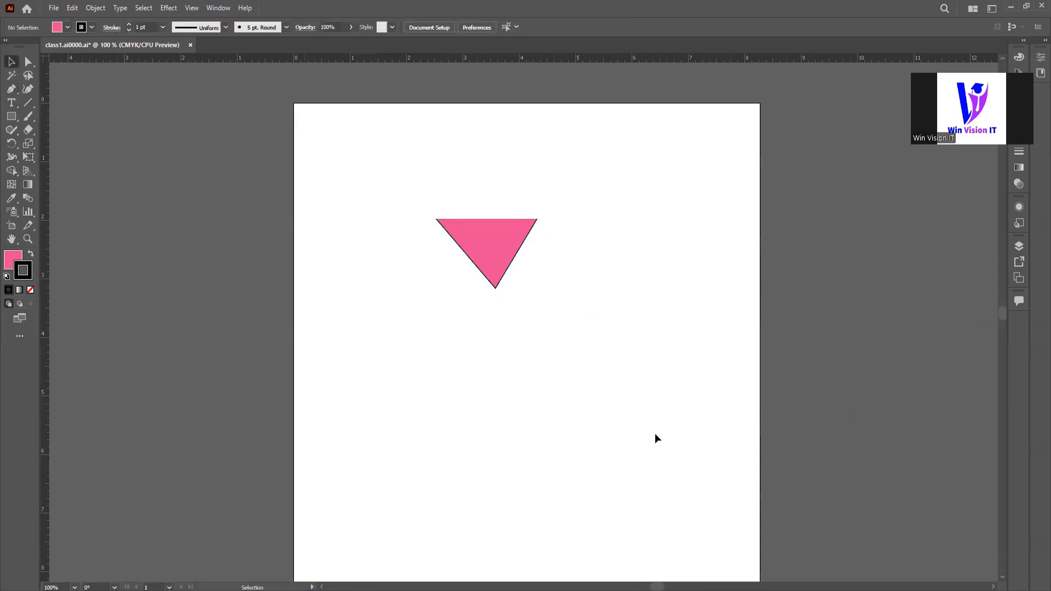
# Set the V-shaped path's fill to None and reselect the whole path.
pyautogui.click(478, 240)
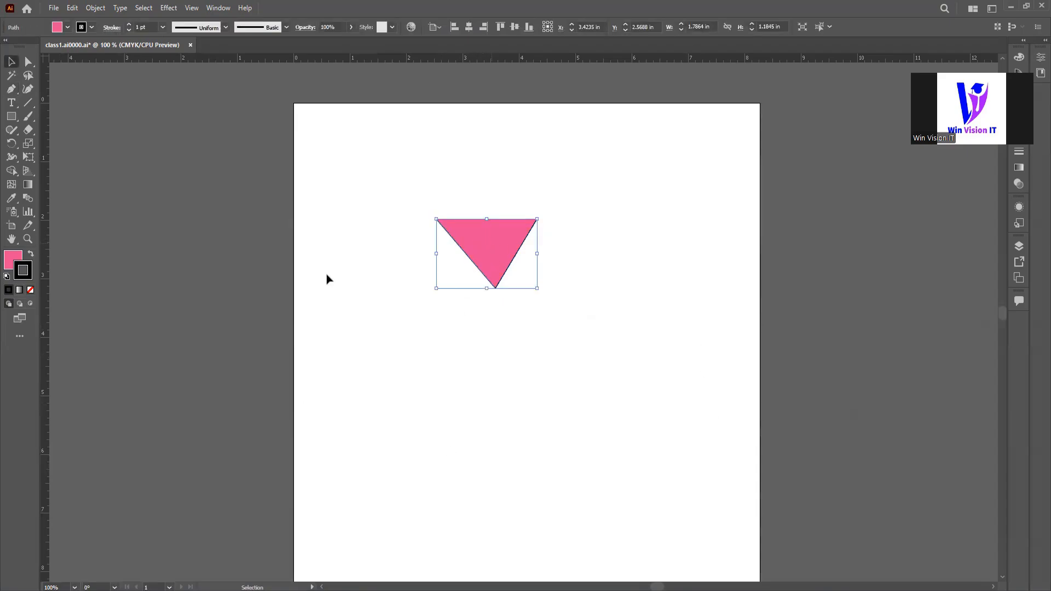
pyautogui.click(13, 260)
pyautogui.click(31, 290)
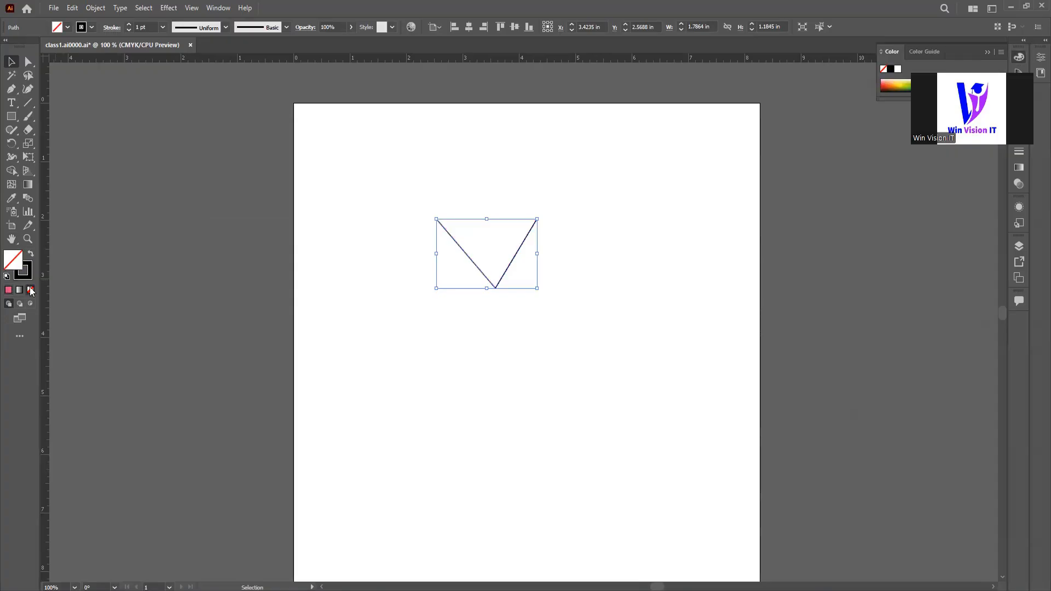
pyautogui.click(353, 286)
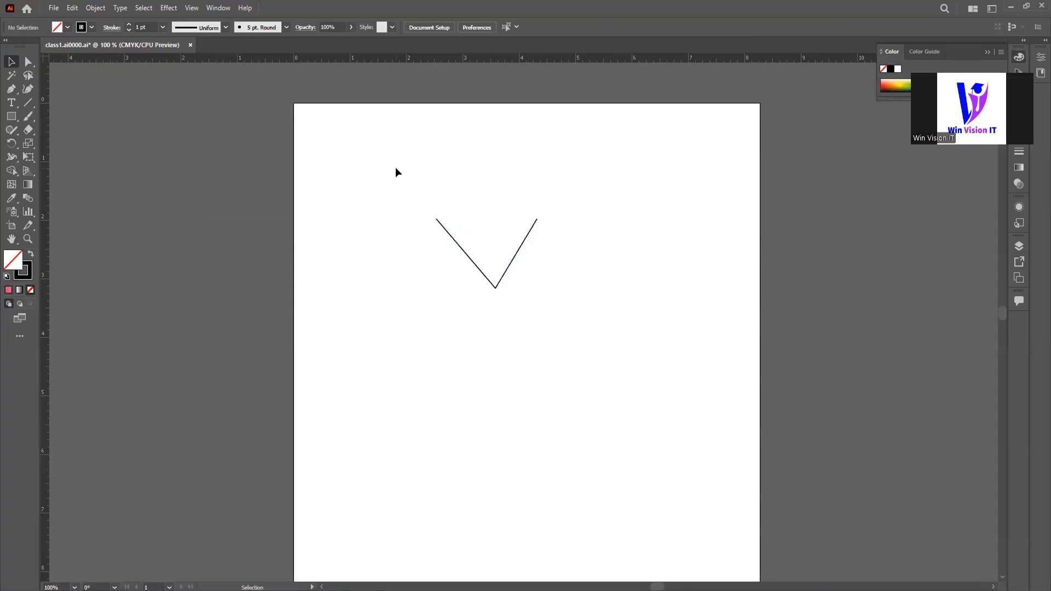
pyautogui.moveTo(396, 169); pyautogui.dragTo(577, 354)
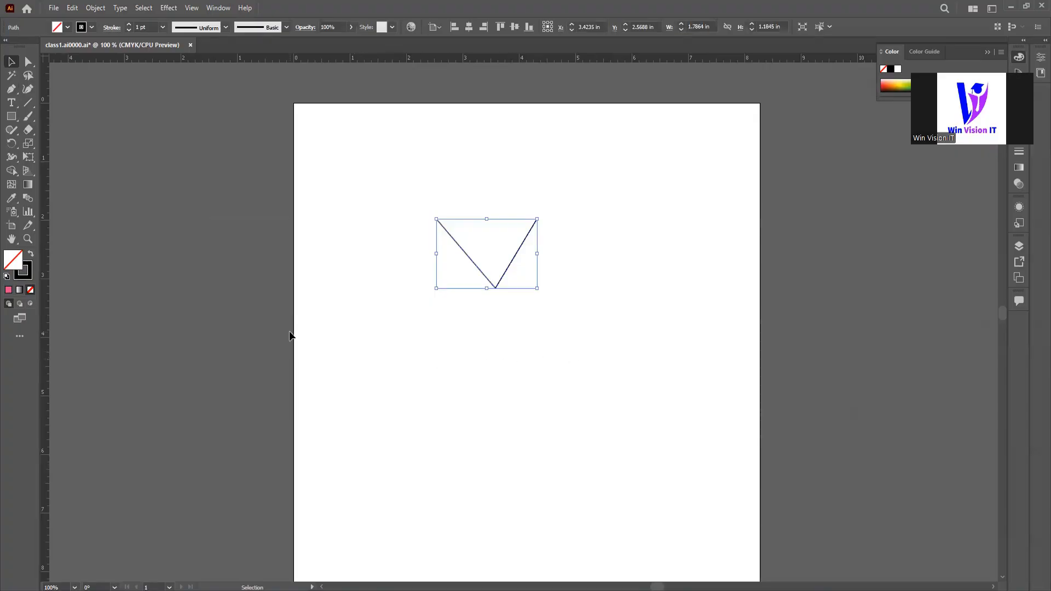
pyautogui.moveTo(596, 373); pyautogui.dragTo(392, 183)
# Outline the stroke settings area with a red rectangle in a screen-capture overlay and discard the capture.
pyautogui.press('Print')
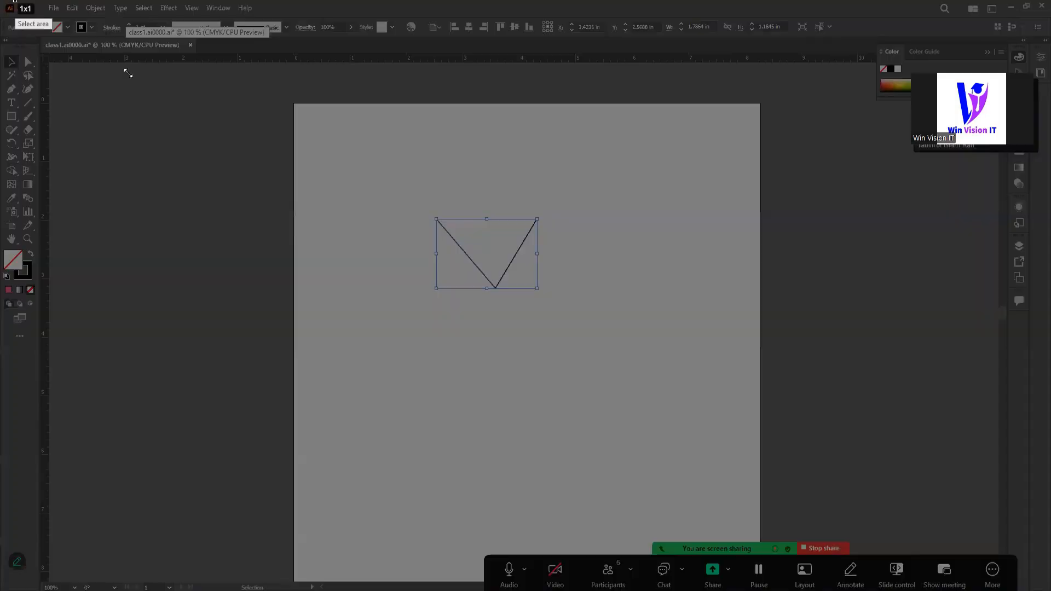
pyautogui.moveTo(15, 1); pyautogui.dragTo(689, 163)
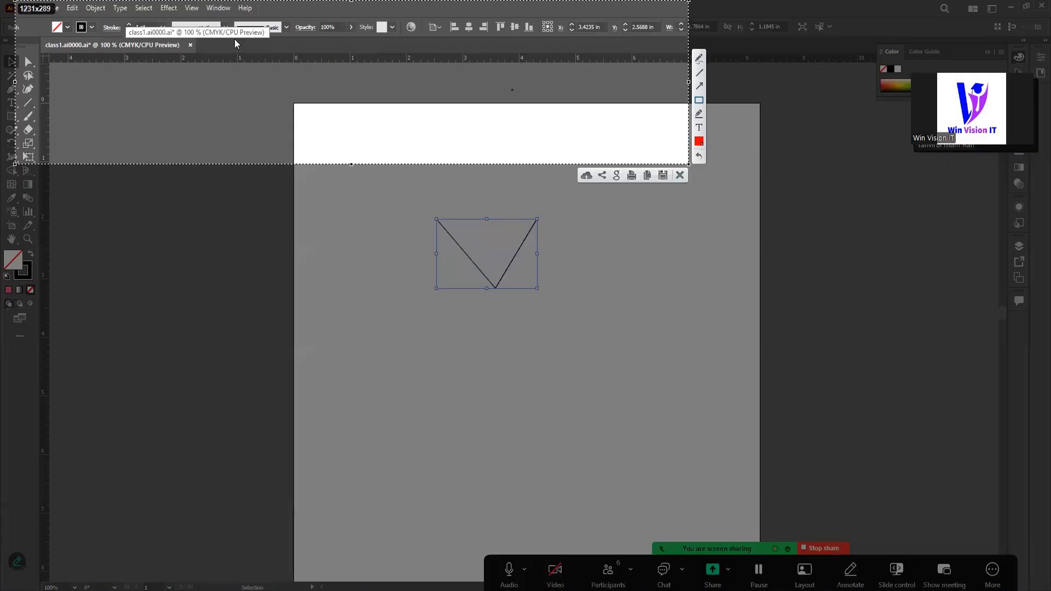
pyautogui.click(699, 100)
pyautogui.moveTo(78, 16); pyautogui.dragTo(311, 110)
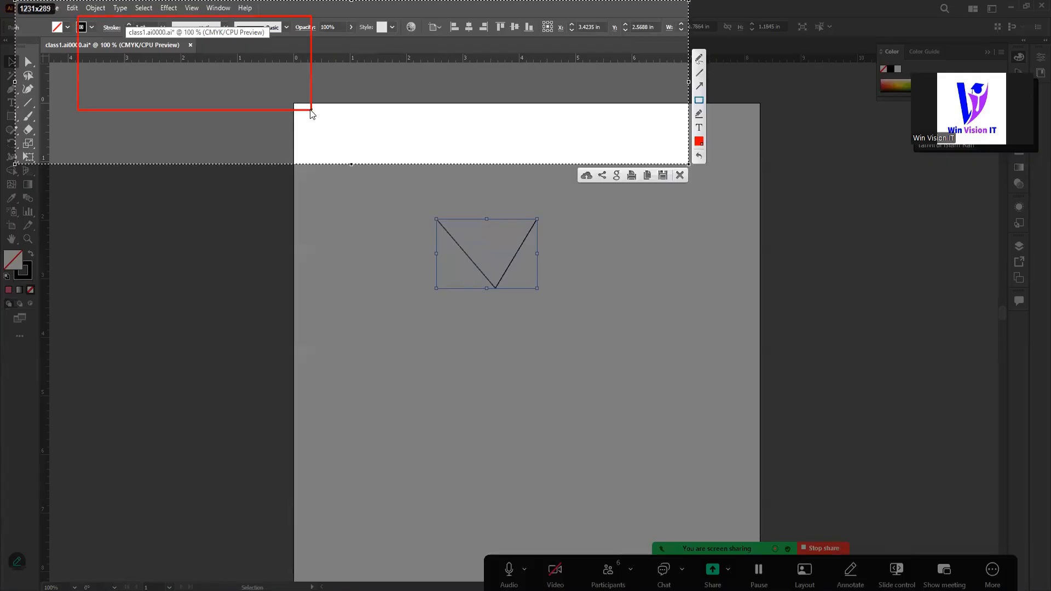
pyautogui.click(677, 176)
# Set the V-shaped path's stroke weight to 100 pt.
pyautogui.click(163, 28)
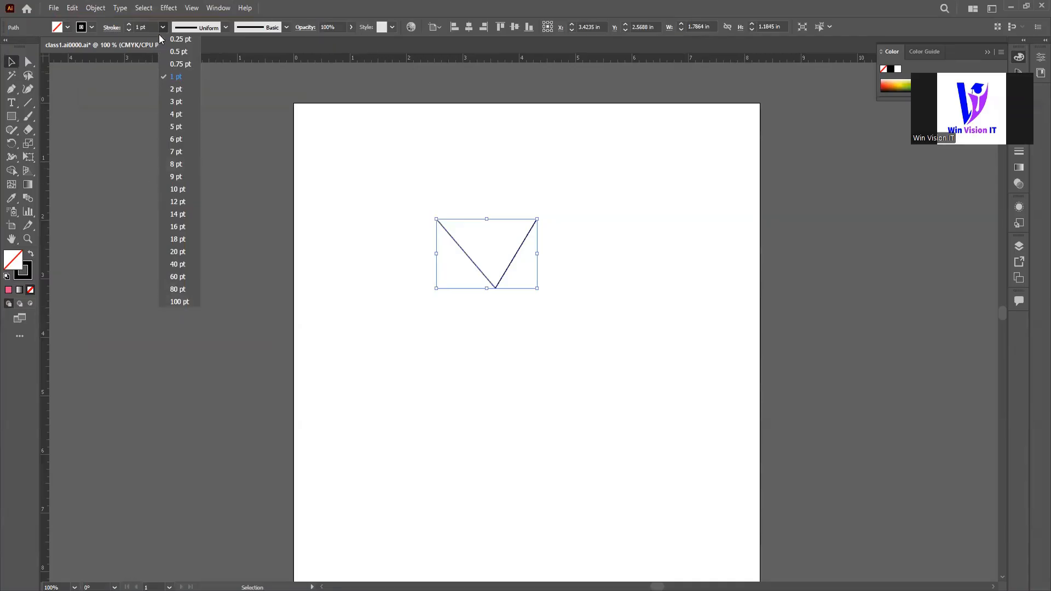
pyautogui.click(176, 303)
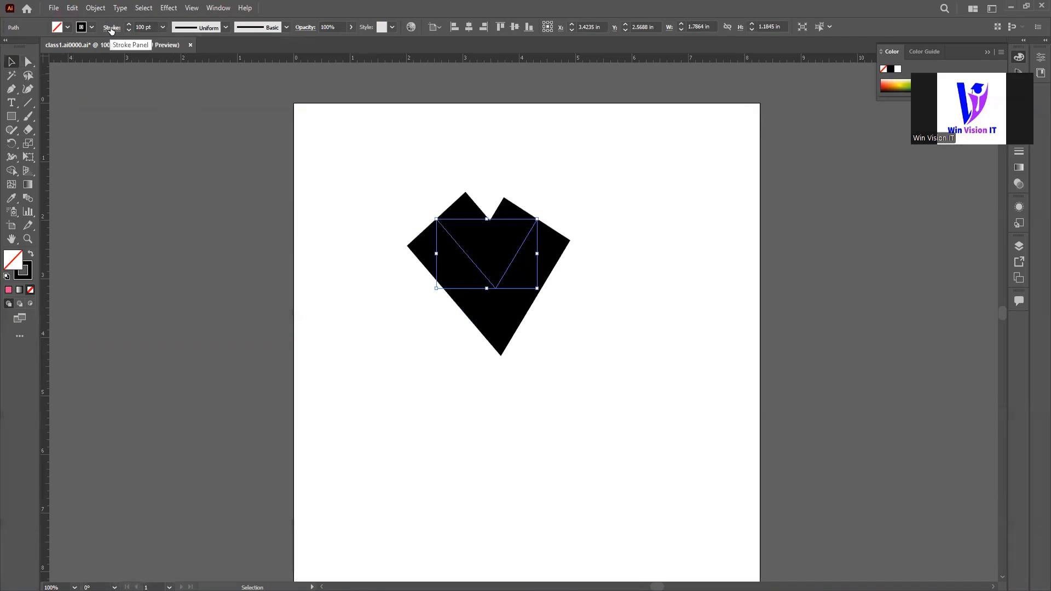
# Capture the area around the Stroke label in a screen-capture overlay and discard it.
pyautogui.press('Print')
pyautogui.moveTo(94, 8); pyautogui.dragTo(220, 93)
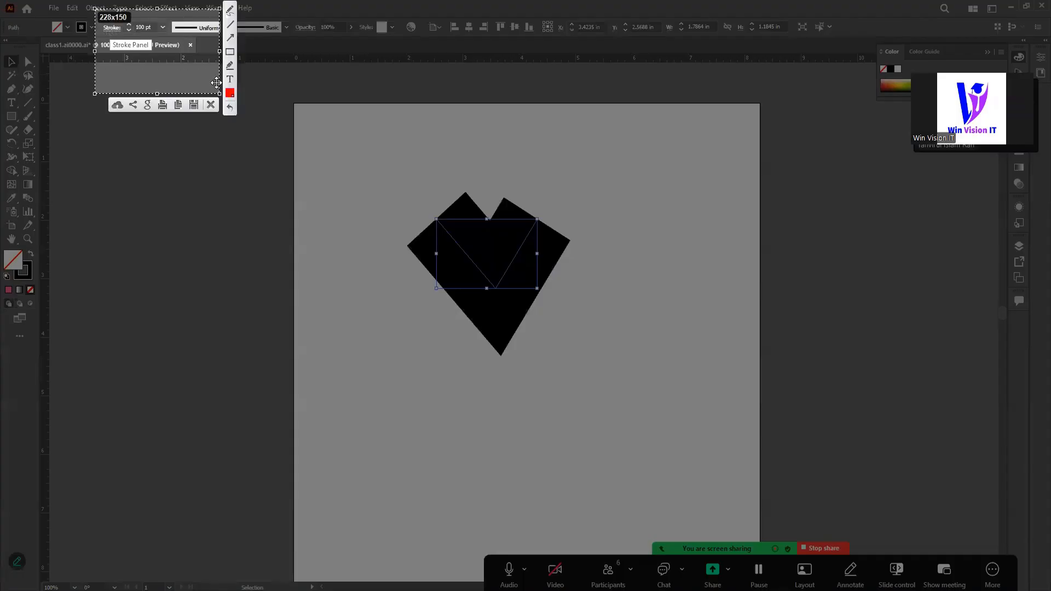
pyautogui.moveTo(159, 18); pyautogui.dragTo(173, 44)
pyautogui.click(210, 105)
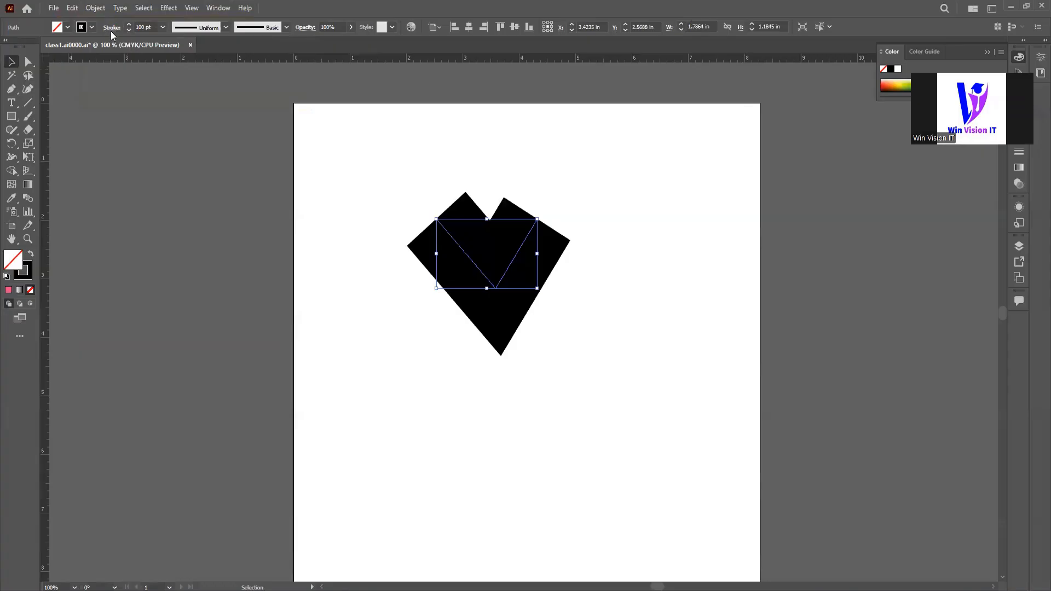
# Open the stroke options, outline the cap and corner settings with red rectangles in a screen-capture overlay, and discard the capture.
pyautogui.click(111, 28)
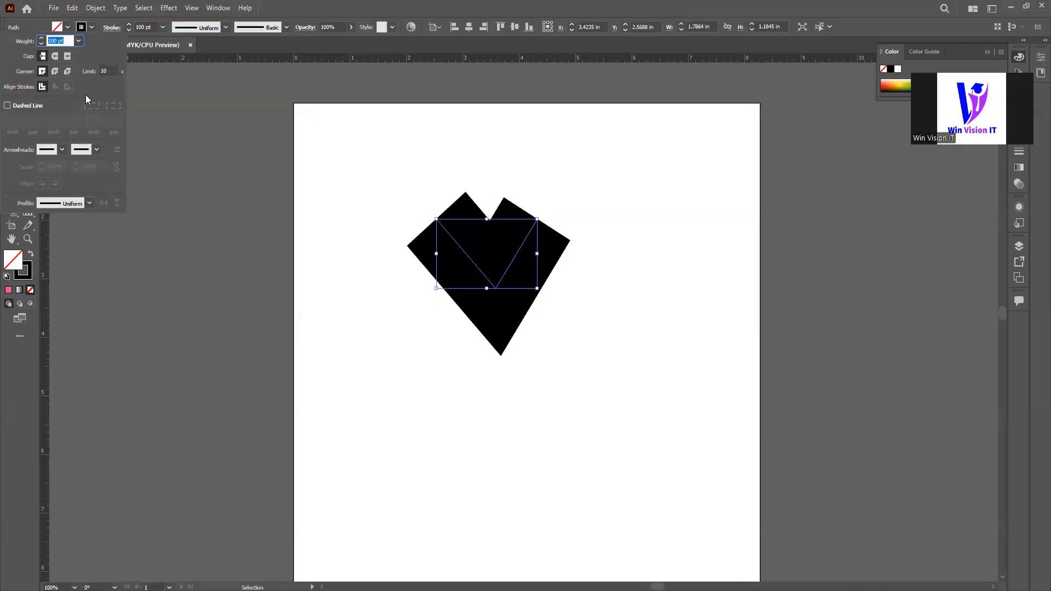
pyautogui.press('Print')
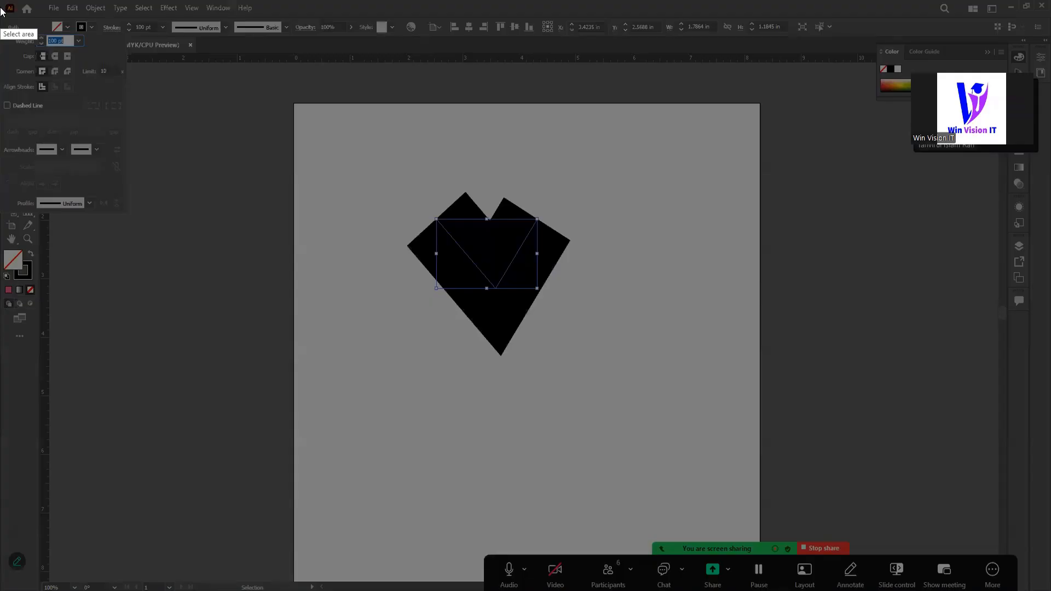
pyautogui.moveTo(1, 9); pyautogui.dragTo(148, 232)
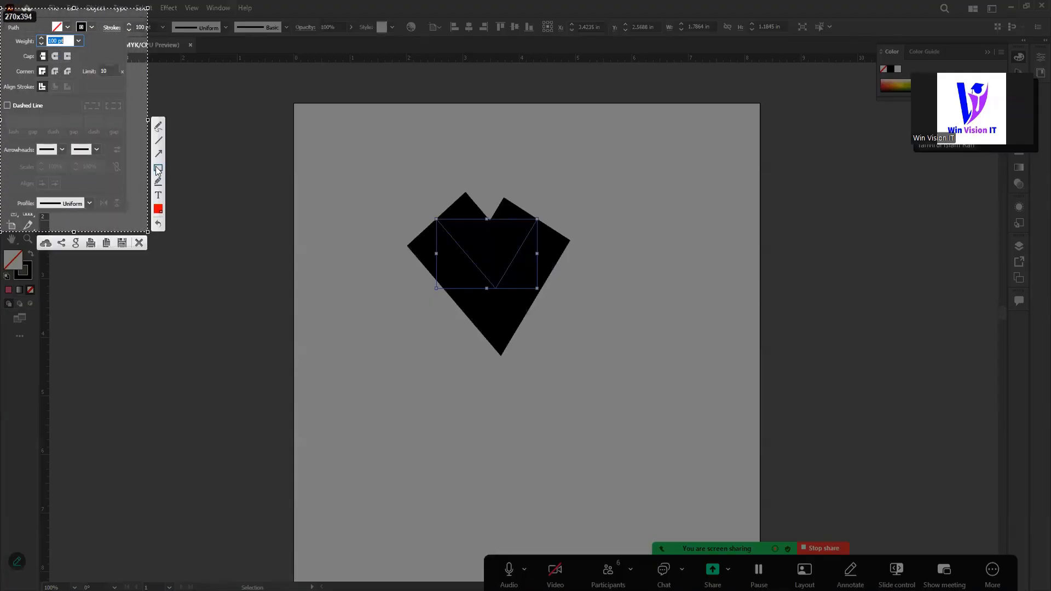
pyautogui.moveTo(20, 40); pyautogui.dragTo(117, 172)
pyautogui.moveTo(31, 48); pyautogui.dragTo(81, 93)
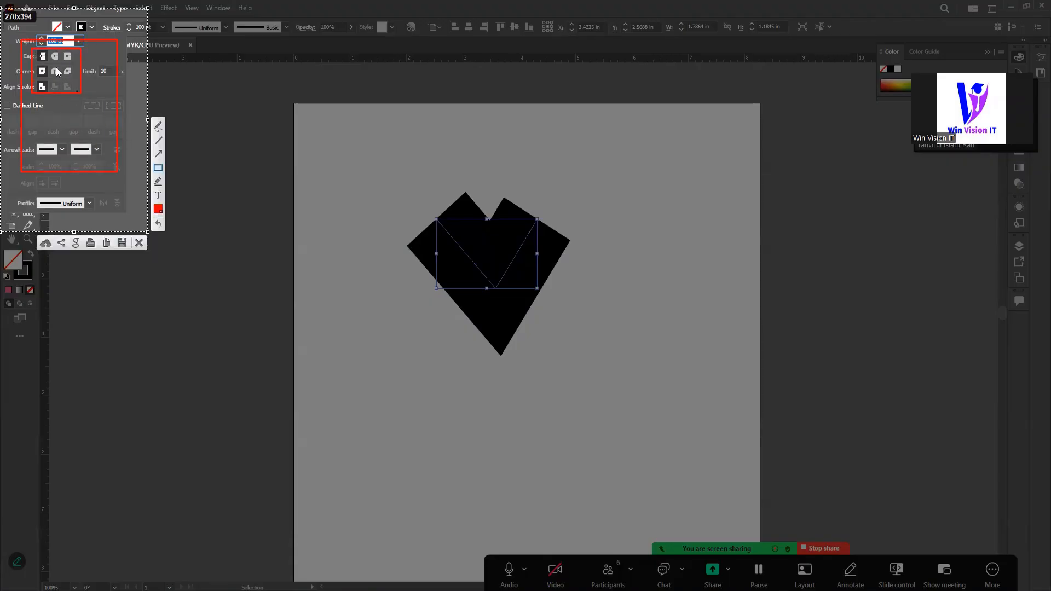
pyautogui.moveTo(50, 53); pyautogui.dragTo(57, 58)
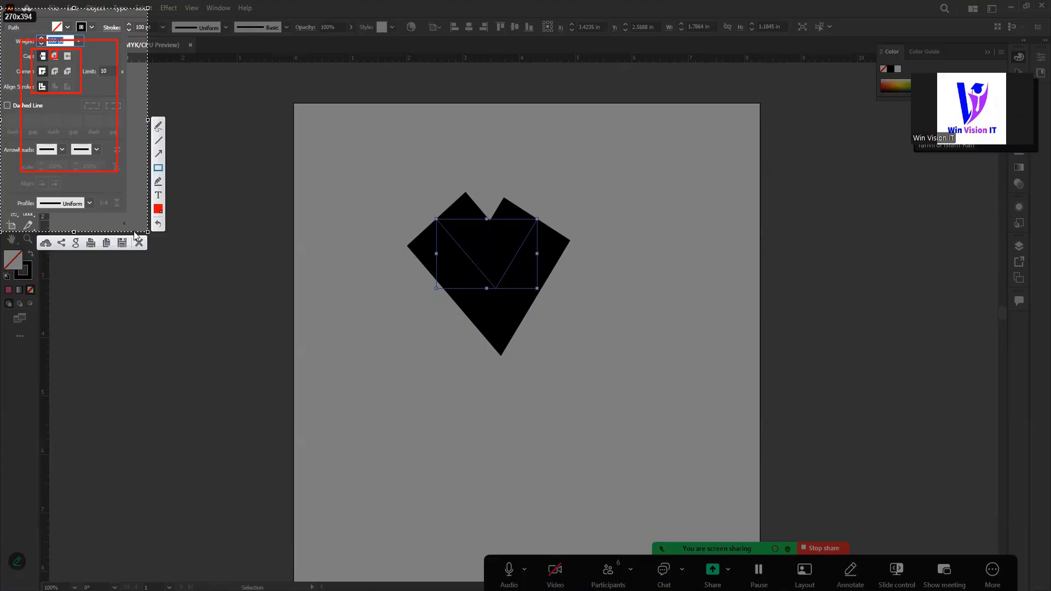
pyautogui.click(139, 243)
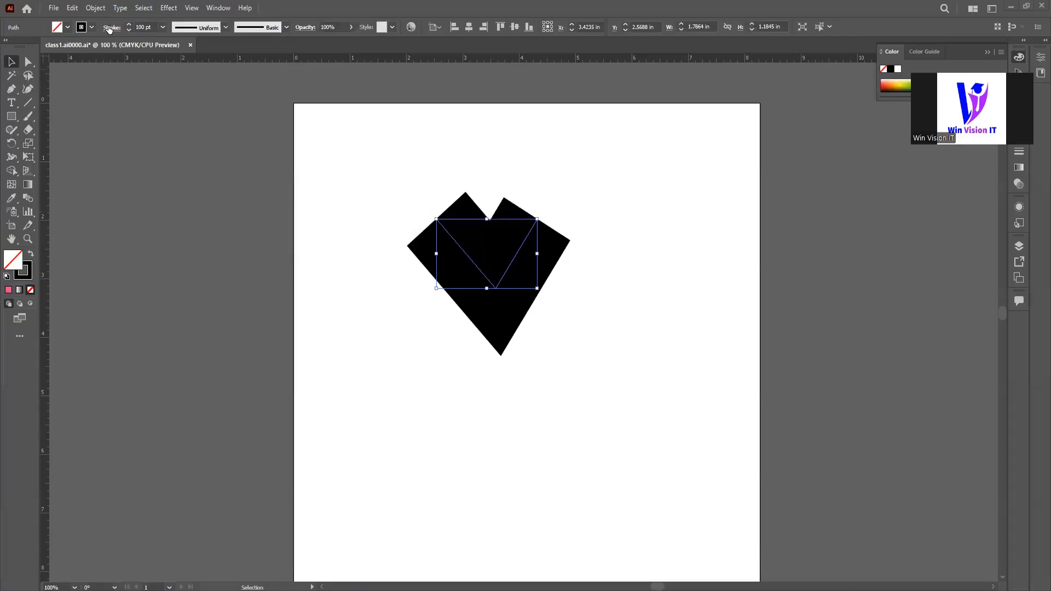
# Set the V-shaped path's stroke cap to Round Cap and deselect the path.
pyautogui.click(108, 28)
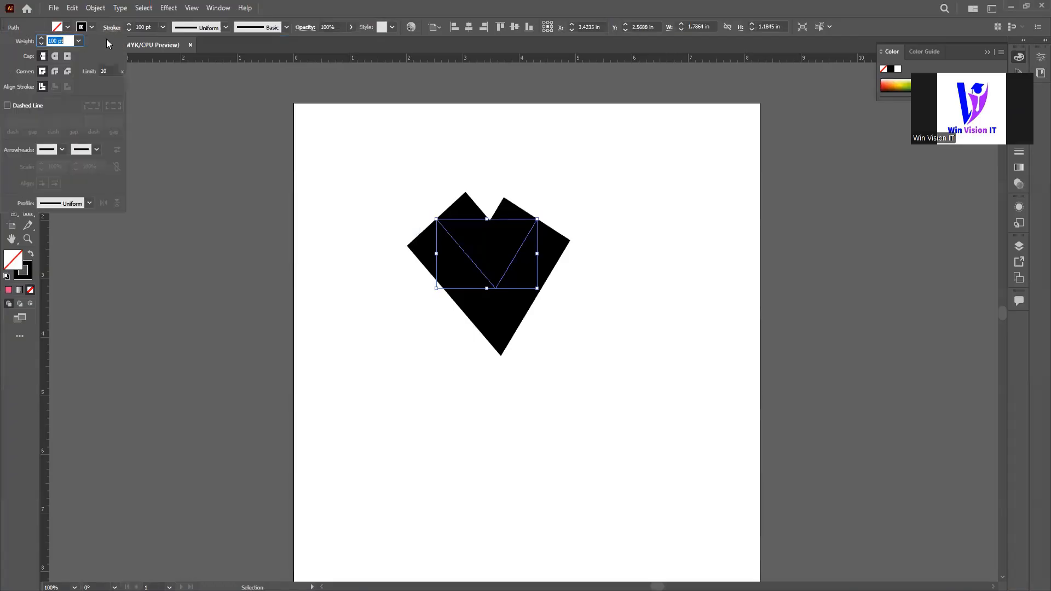
pyautogui.click(55, 56)
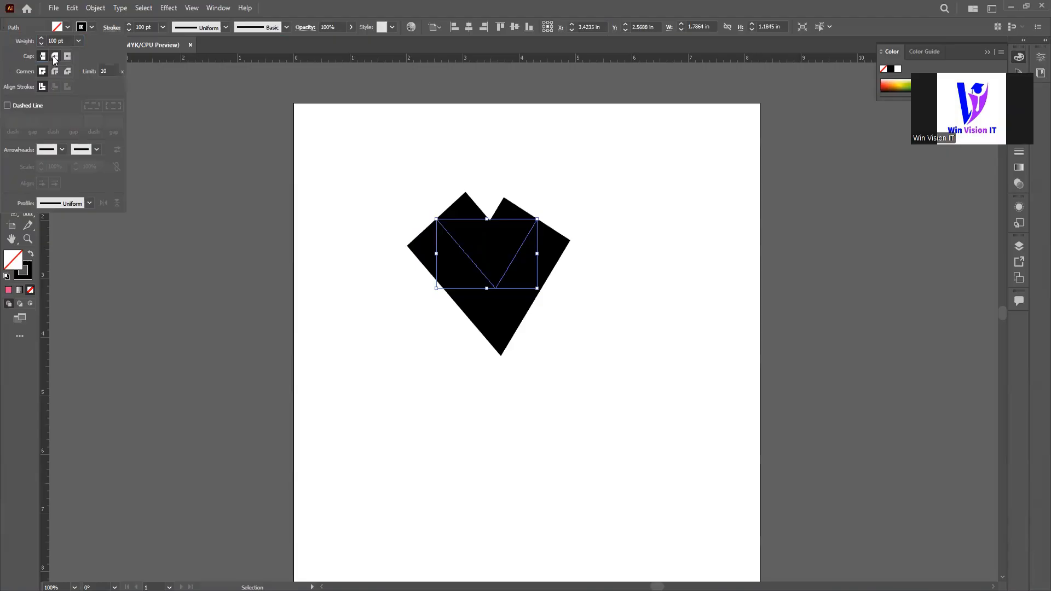
pyautogui.click(379, 388)
pyautogui.click(442, 407)
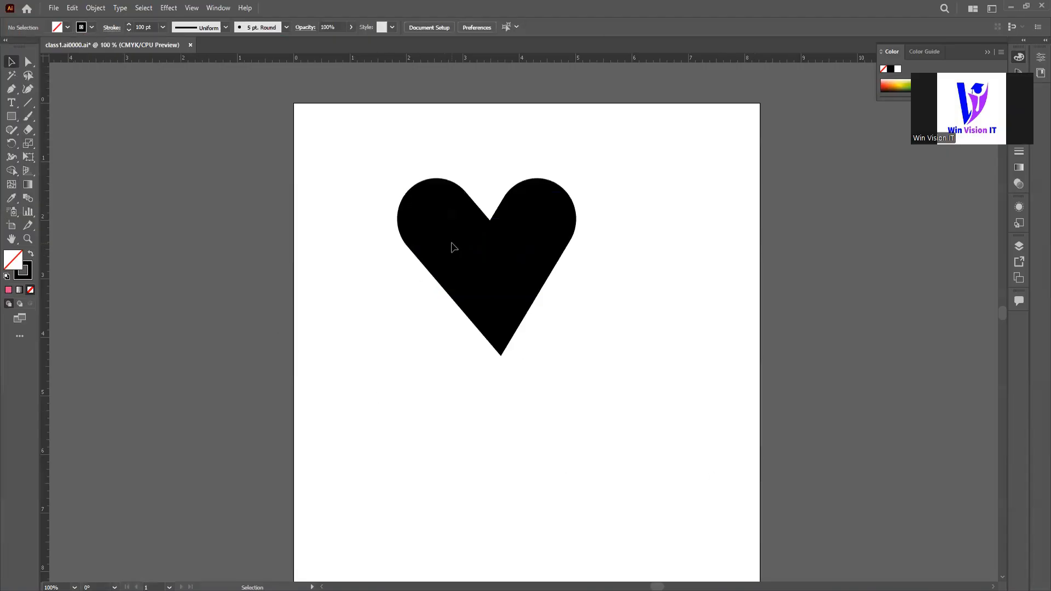
# Increase the V-shaped path's stroke weight to 135 pt to make a fuller heart, and deselect it.
pyautogui.moveTo(572, 403); pyautogui.dragTo(384, 241)
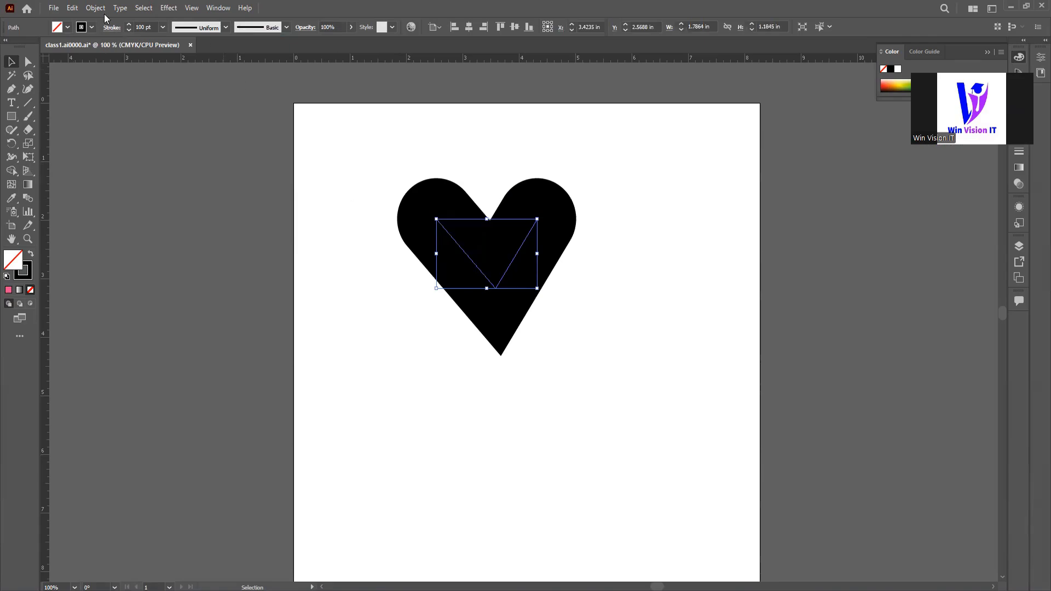
pyautogui.moveTo(129, 25); pyautogui.dragTo(129, 24)
pyautogui.click(335, 334)
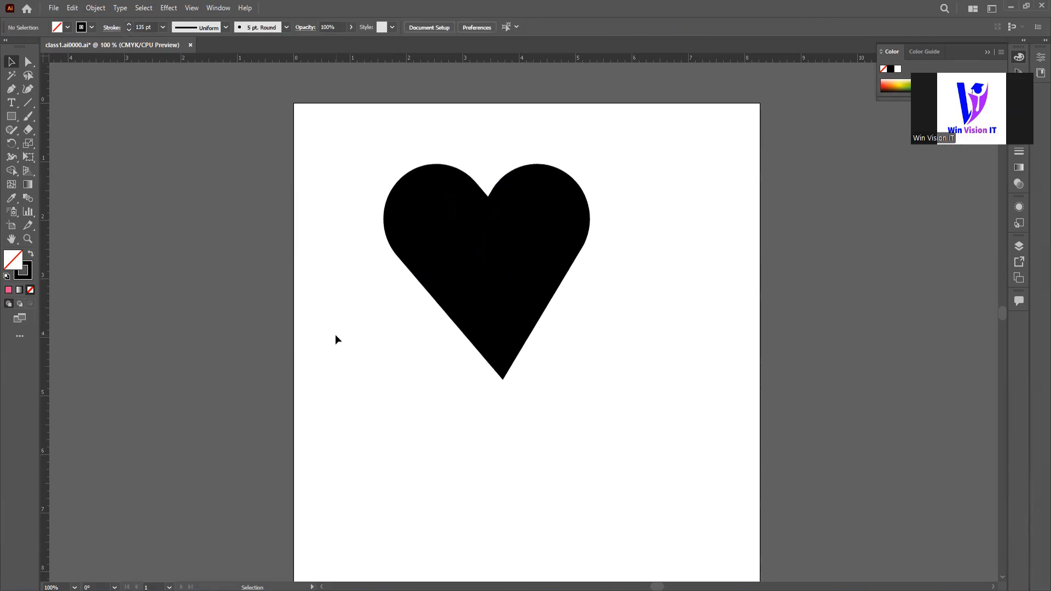
# Set the heart-shaped path's stroke color to pure red #ff0000 and deselect the path.
pyautogui.moveTo(491, 294)
pyautogui.mouseDown()
pyautogui.moveTo(447, 317)
pyautogui.moveTo(446, 305)
pyautogui.moveTo(384, 276)
pyautogui.mouseUp()
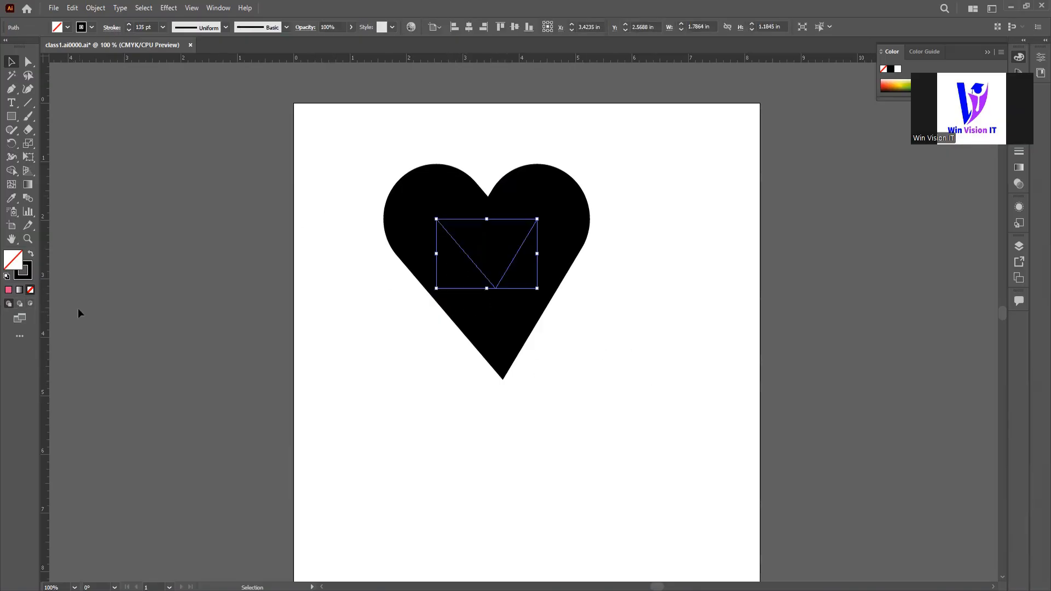
pyautogui.doubleClick(29, 269)
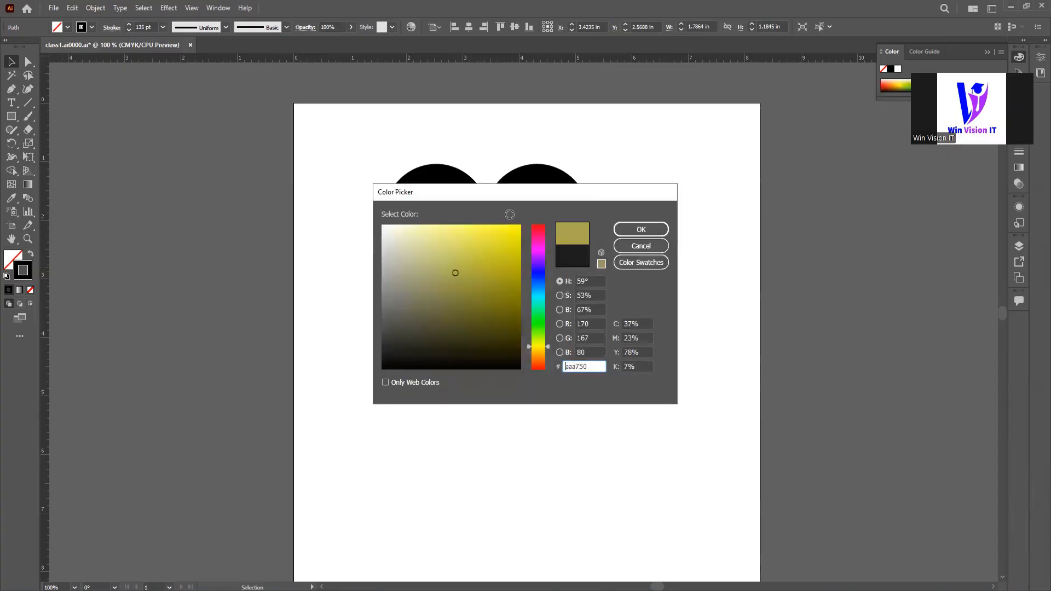
pyautogui.click(536, 234)
pyautogui.click(503, 235)
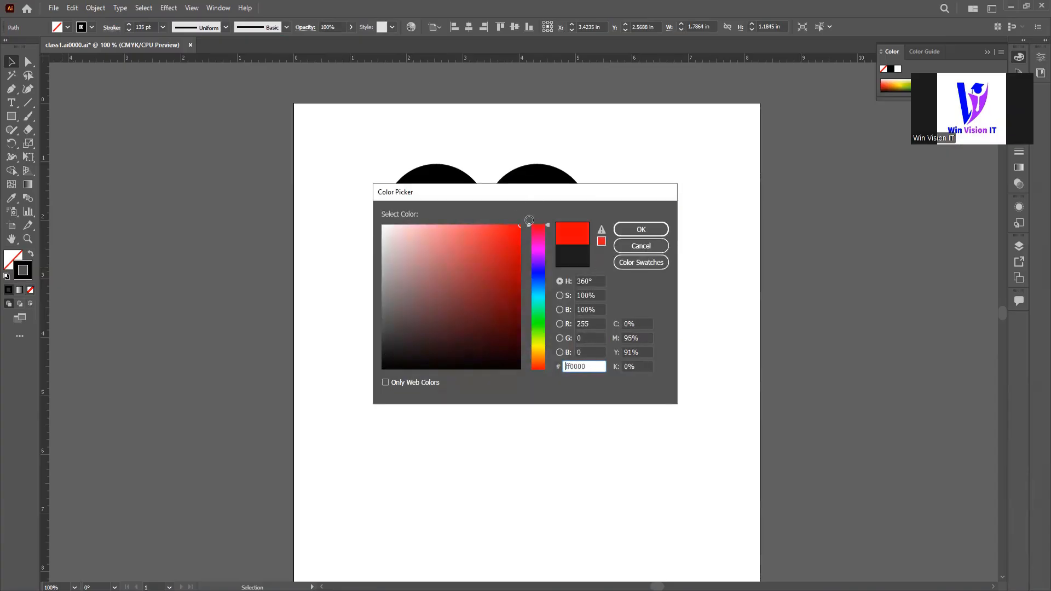
pyautogui.click(640, 229)
pyautogui.click(611, 351)
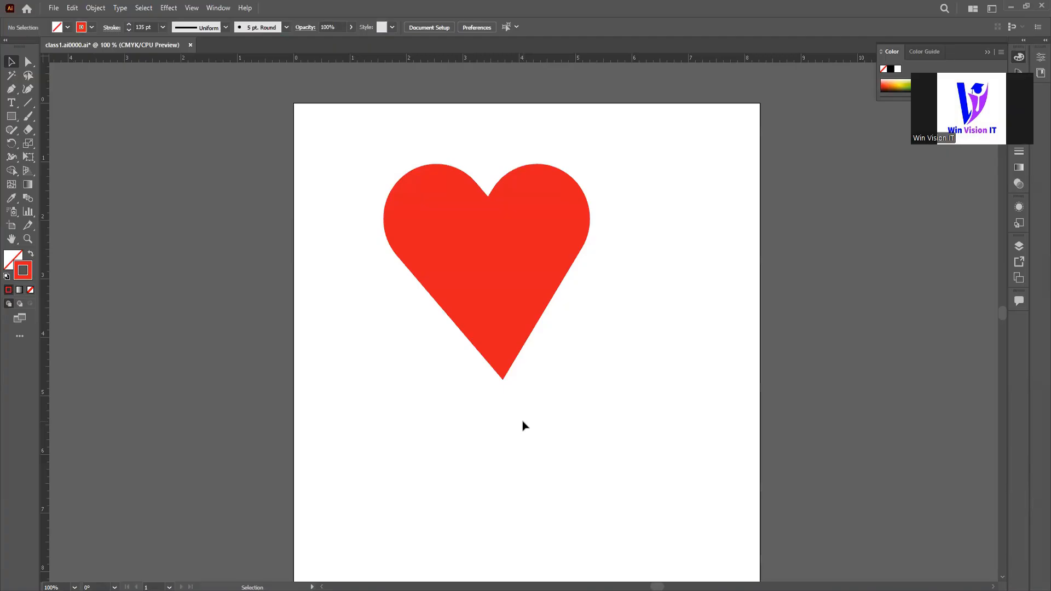
# Trace the red heart's outline as a closed Pen tool path, starting and ending at its upper notch, with curved lobes.
pyautogui.press('p')
pyautogui.click(487, 197)
pyautogui.moveTo(565, 175); pyautogui.dragTo(608, 205)
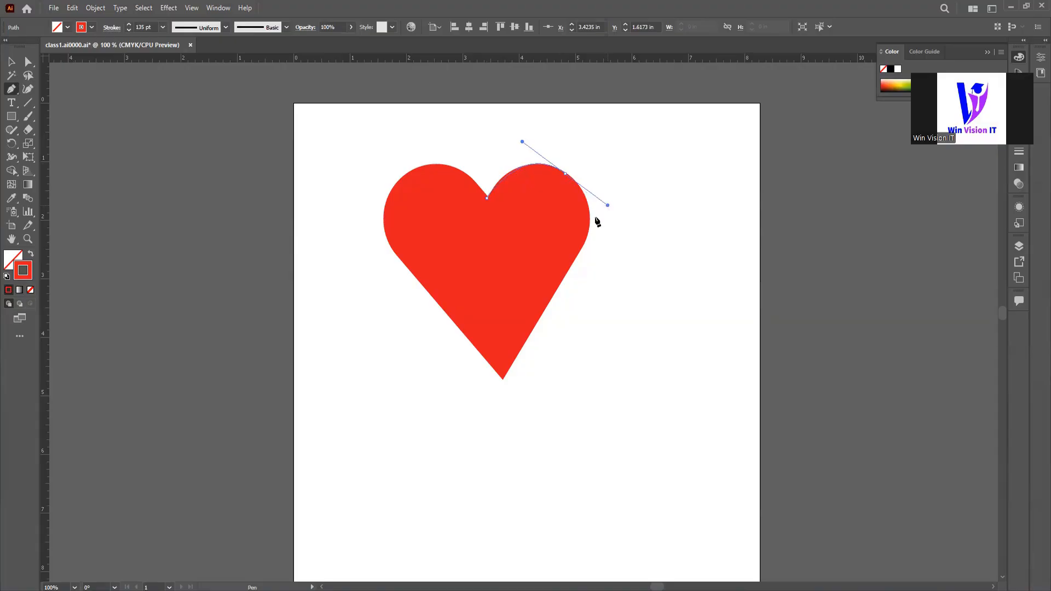
pyautogui.click(574, 260)
pyautogui.click(502, 377)
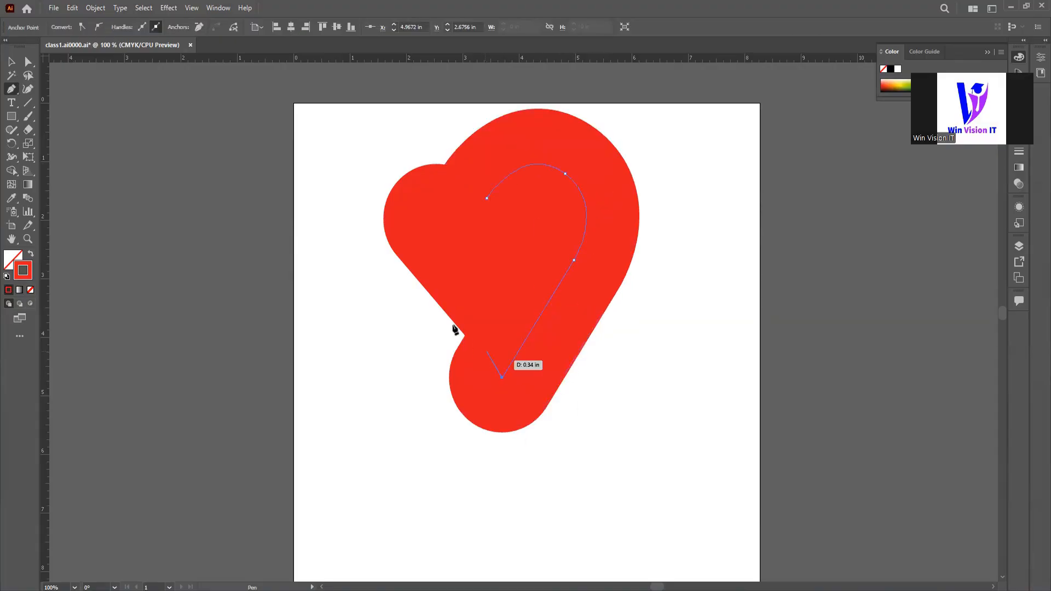
pyautogui.click(400, 258)
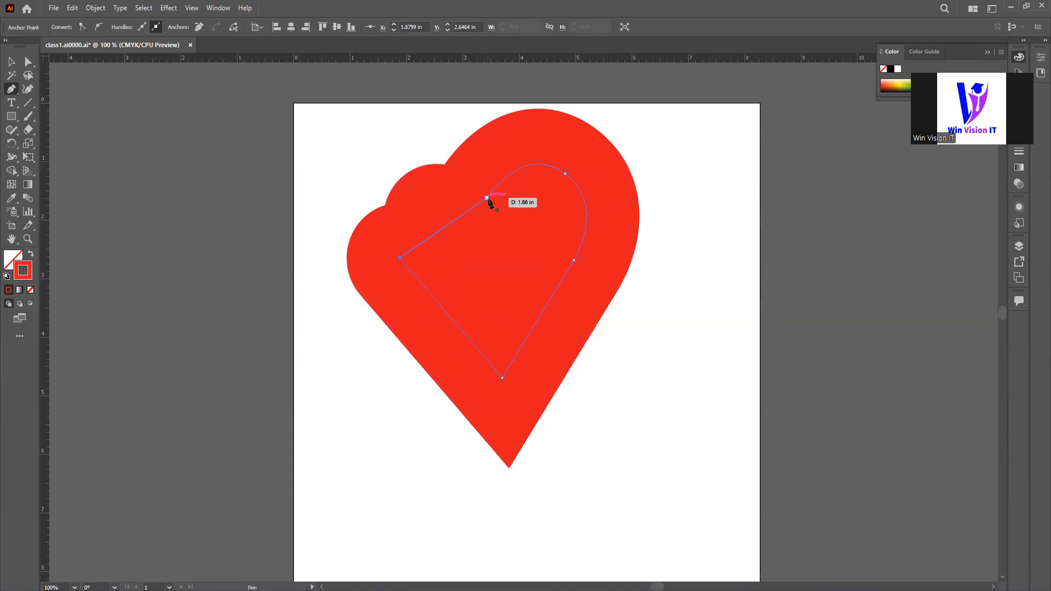
pyautogui.moveTo(487, 198)
pyautogui.mouseDown()
pyautogui.moveTo(548, 246)
pyautogui.moveTo(597, 264)
pyautogui.mouseUp()
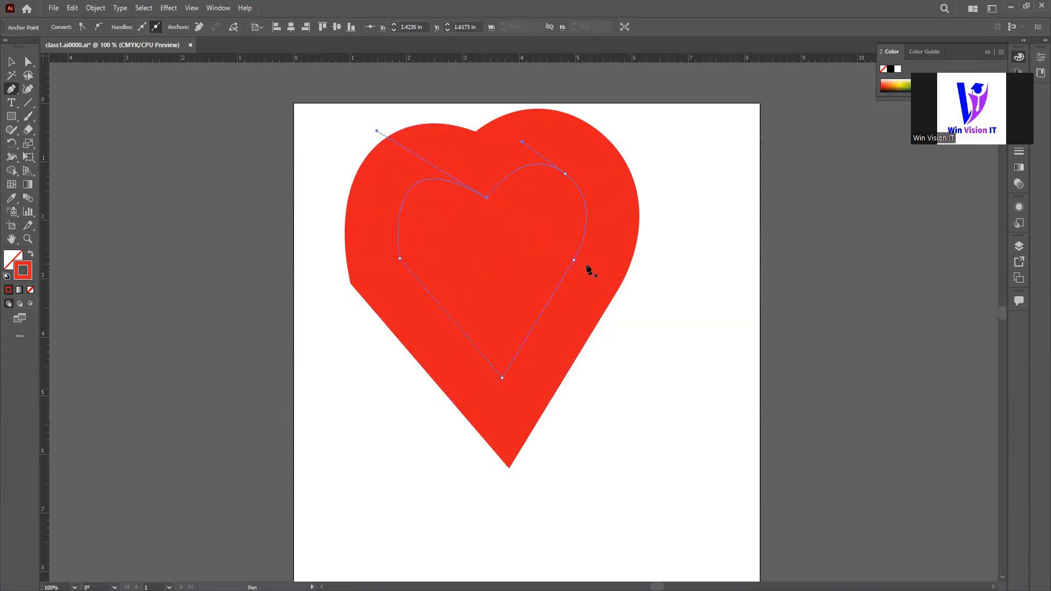
# Swap the traced heart's fill and stroke to make it solid red without a stroke, and move it below the original heart.
pyautogui.click(30, 255)
pyautogui.click(11, 61)
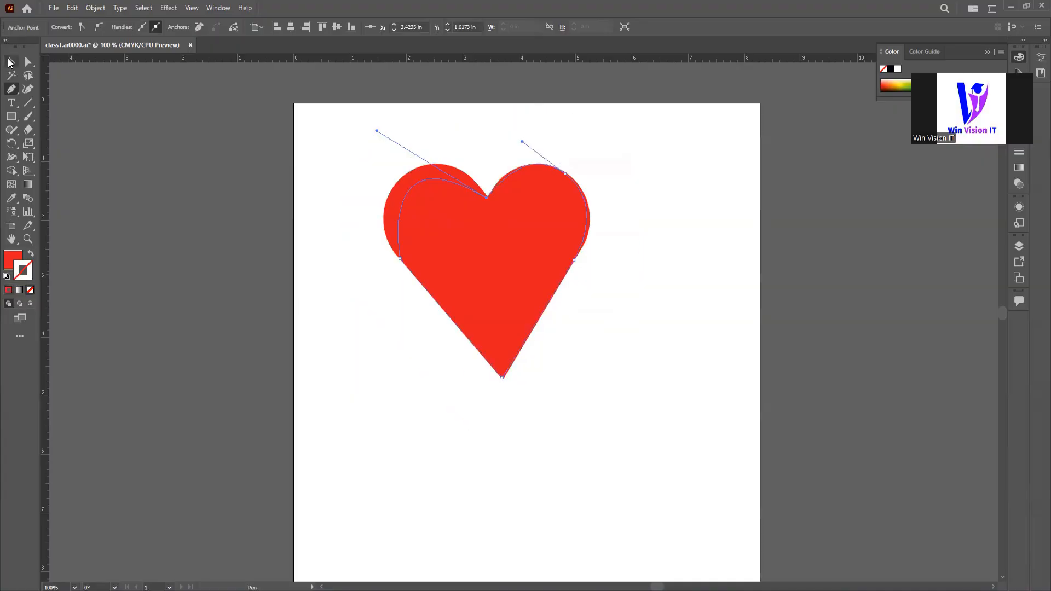
pyautogui.moveTo(433, 285)
pyautogui.mouseDown()
pyautogui.moveTo(684, 367)
pyautogui.moveTo(643, 380)
pyautogui.mouseUp()
pyautogui.scroll(-5, 630, 394)
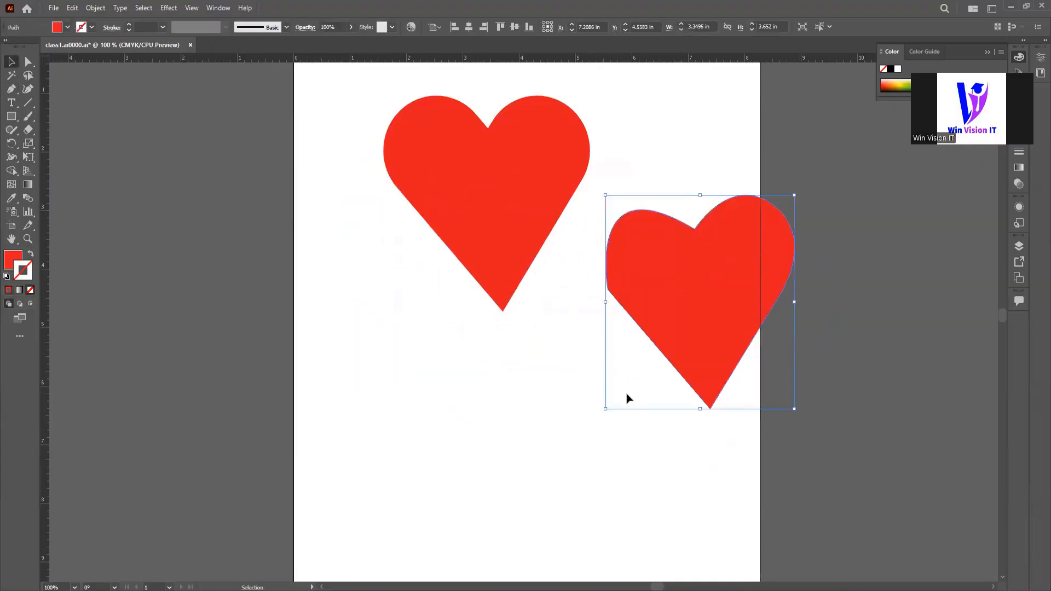
pyautogui.moveTo(687, 251); pyautogui.dragTo(519, 408)
pyautogui.click(715, 367)
pyautogui.scroll(5, 272, 384)
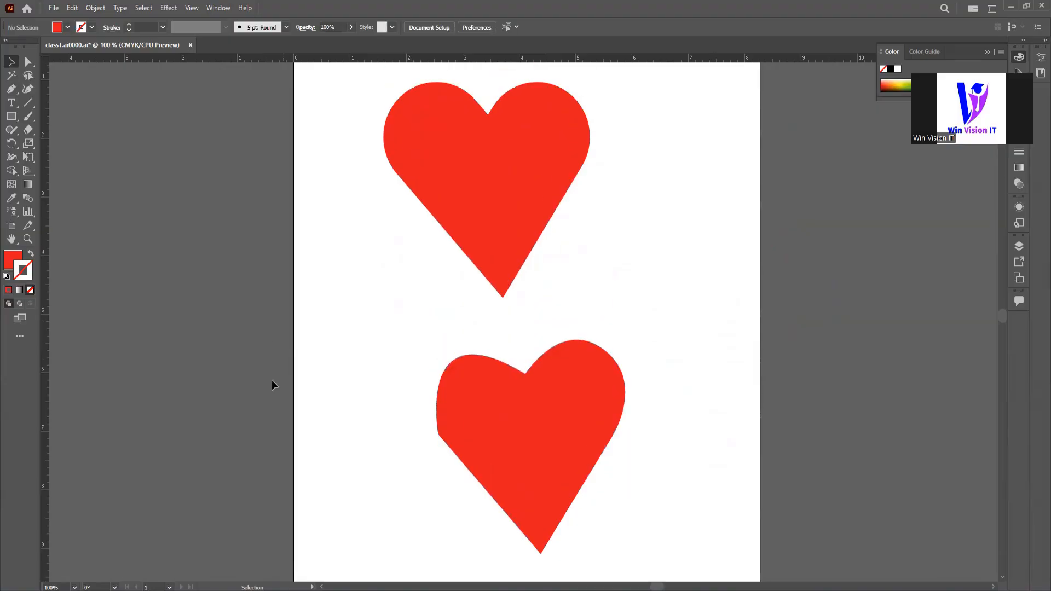
# Delete the traced heart below the original and select the original red heart.
pyautogui.click(538, 447)
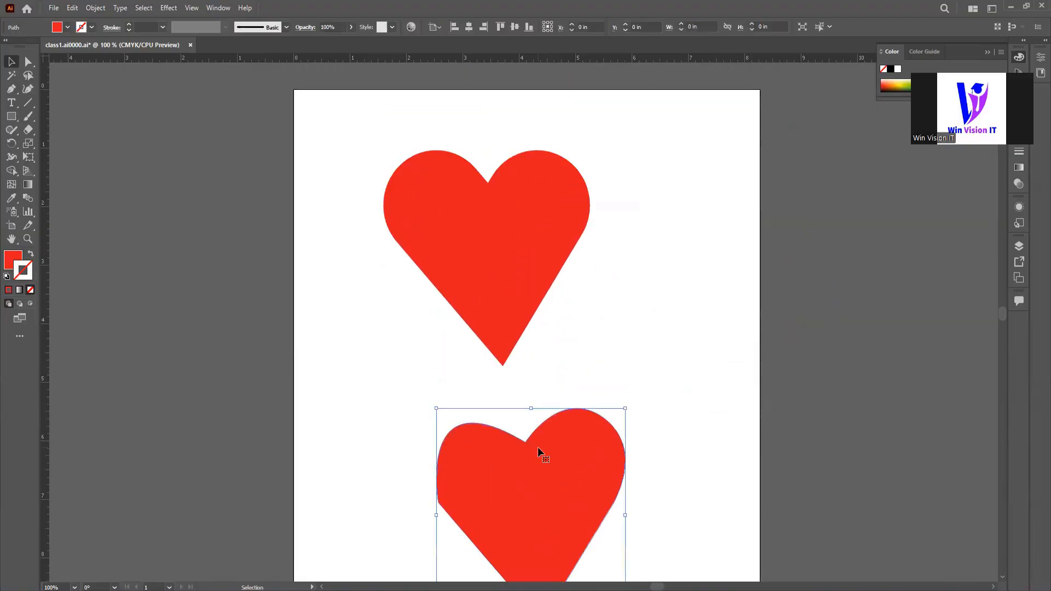
pyautogui.press('Delete')
pyautogui.moveTo(331, 143); pyautogui.dragTo(580, 390)
pyautogui.moveTo(580, 390); pyautogui.dragTo(580, 390)
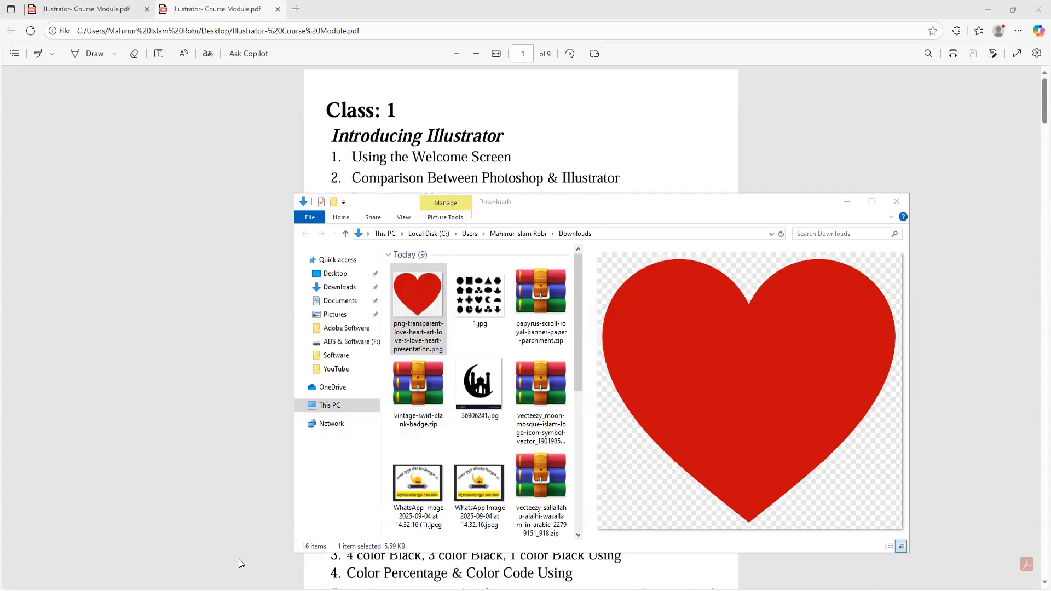